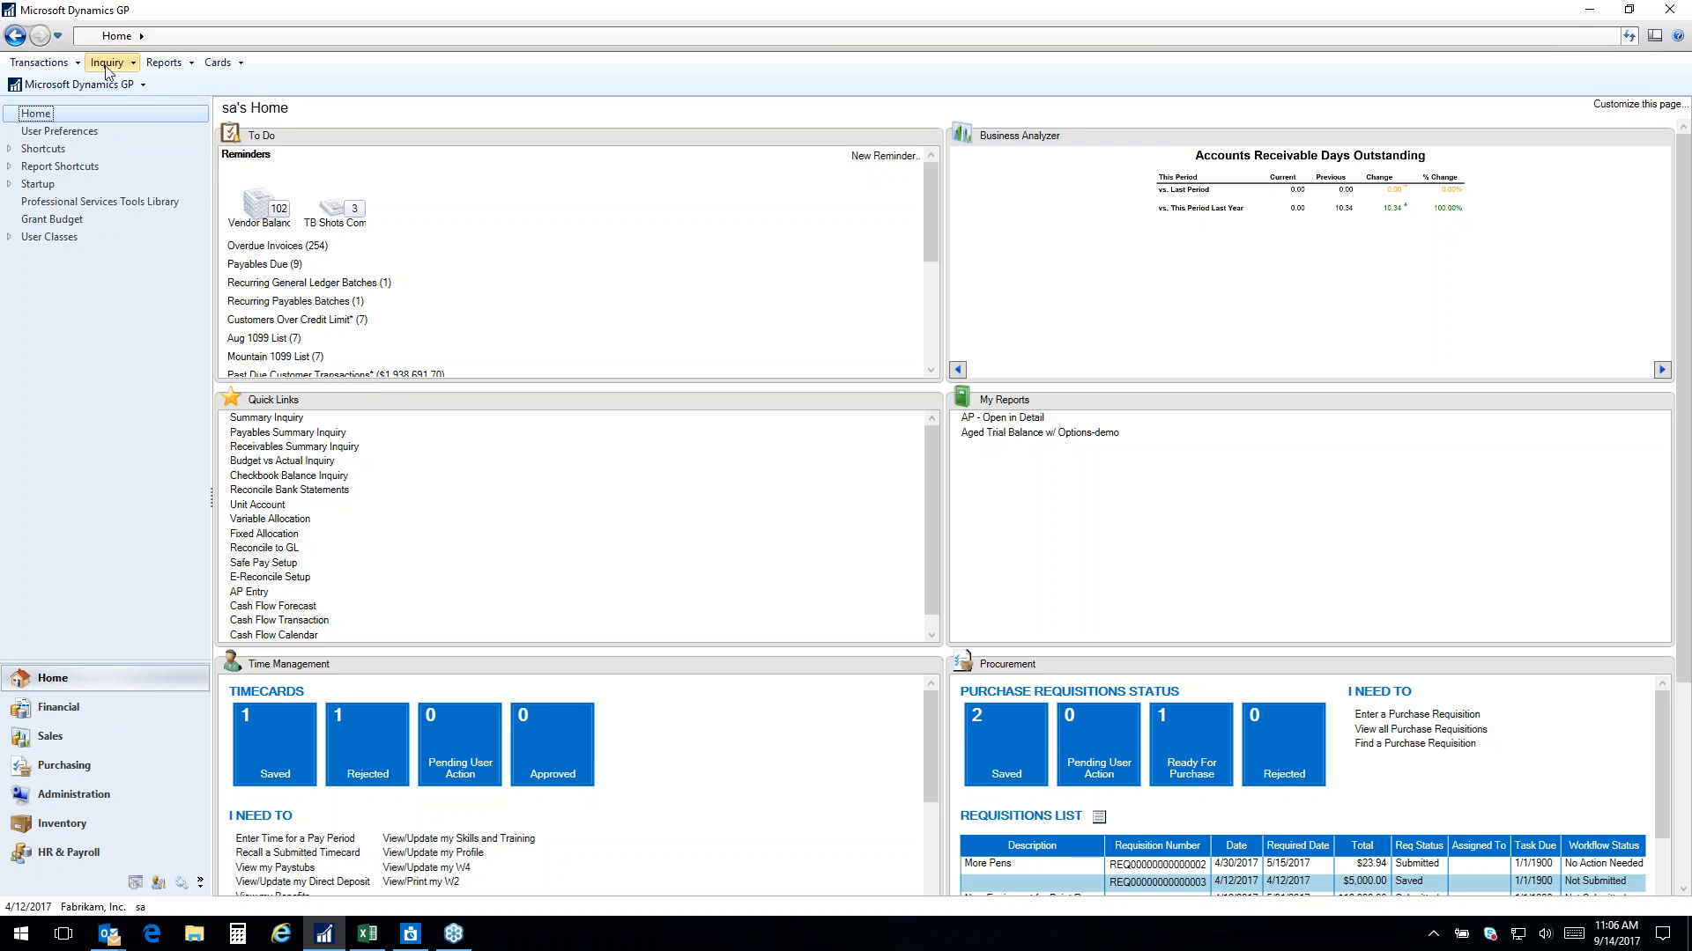
# Open the purchasing Trial Balance reports window, look through the available report types and close it
pyautogui.click(182, 65)
pyautogui.click(182, 66)
pyautogui.click(189, 64)
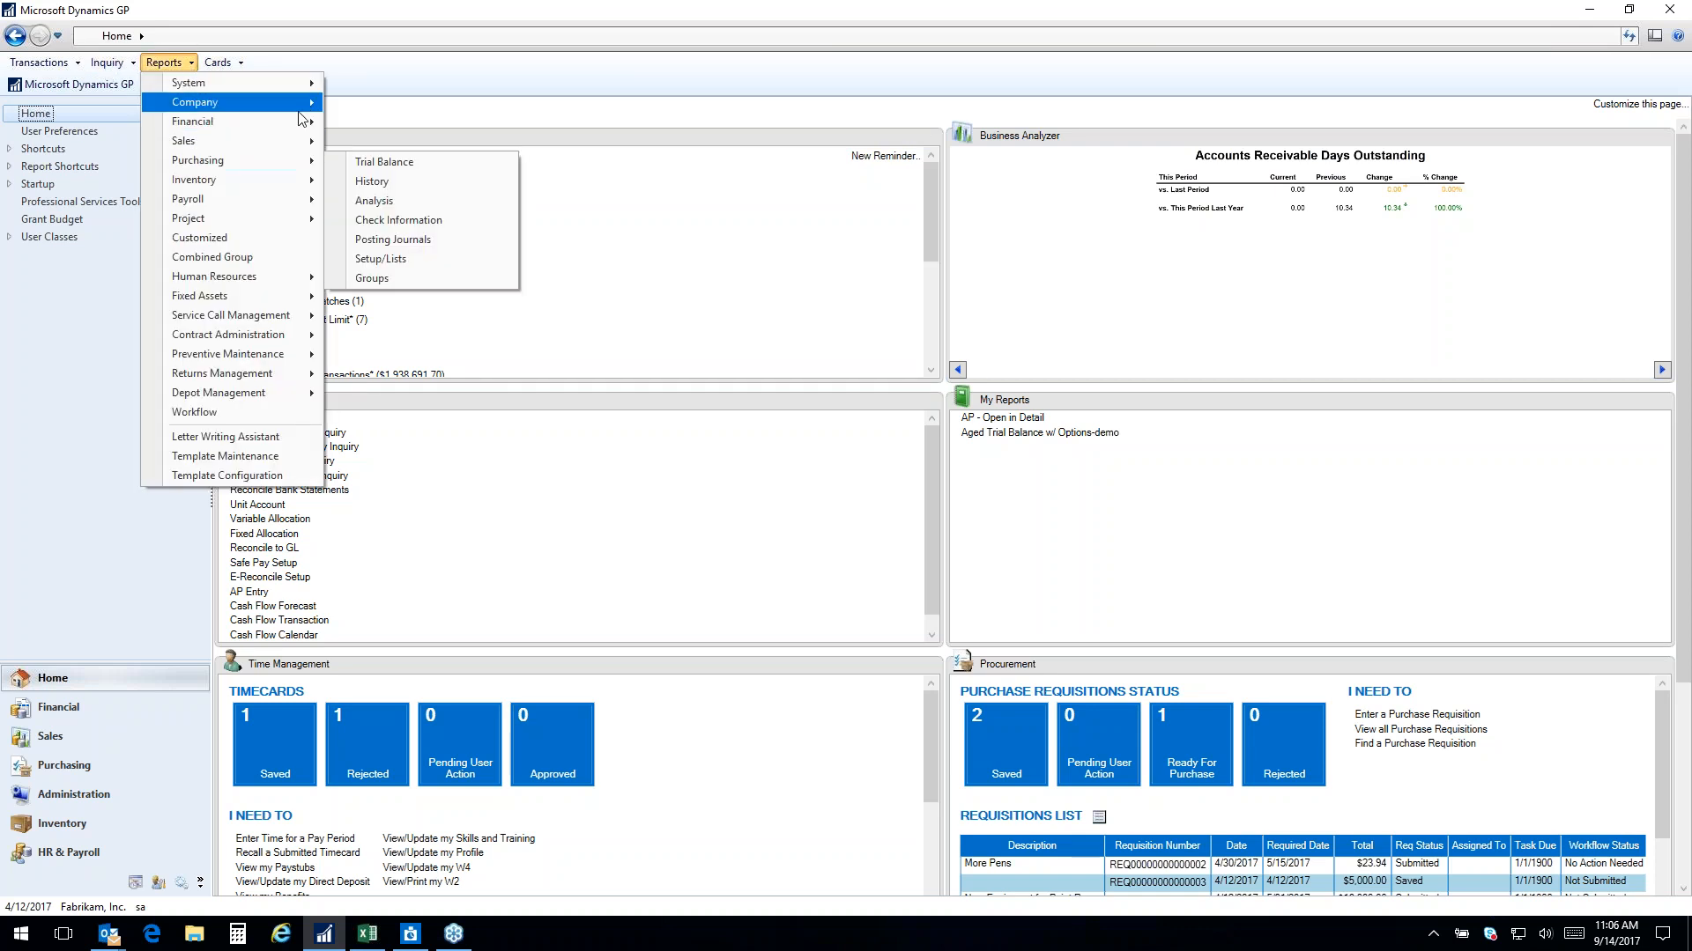
pyautogui.moveTo(306, 165)
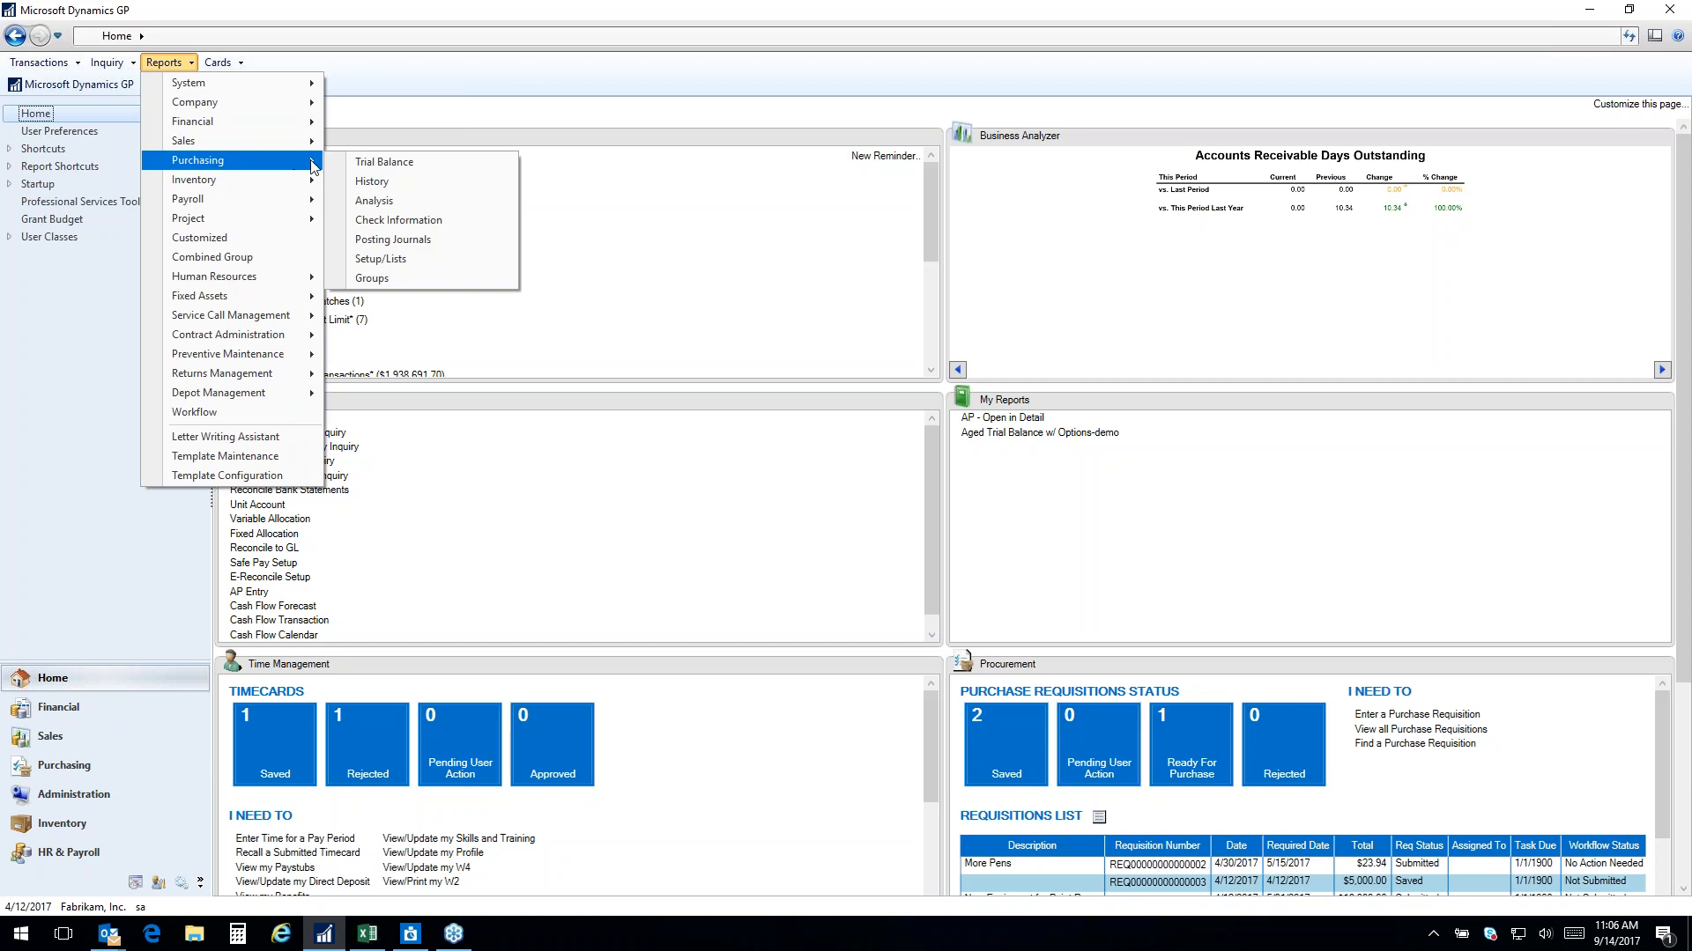
pyautogui.click(414, 162)
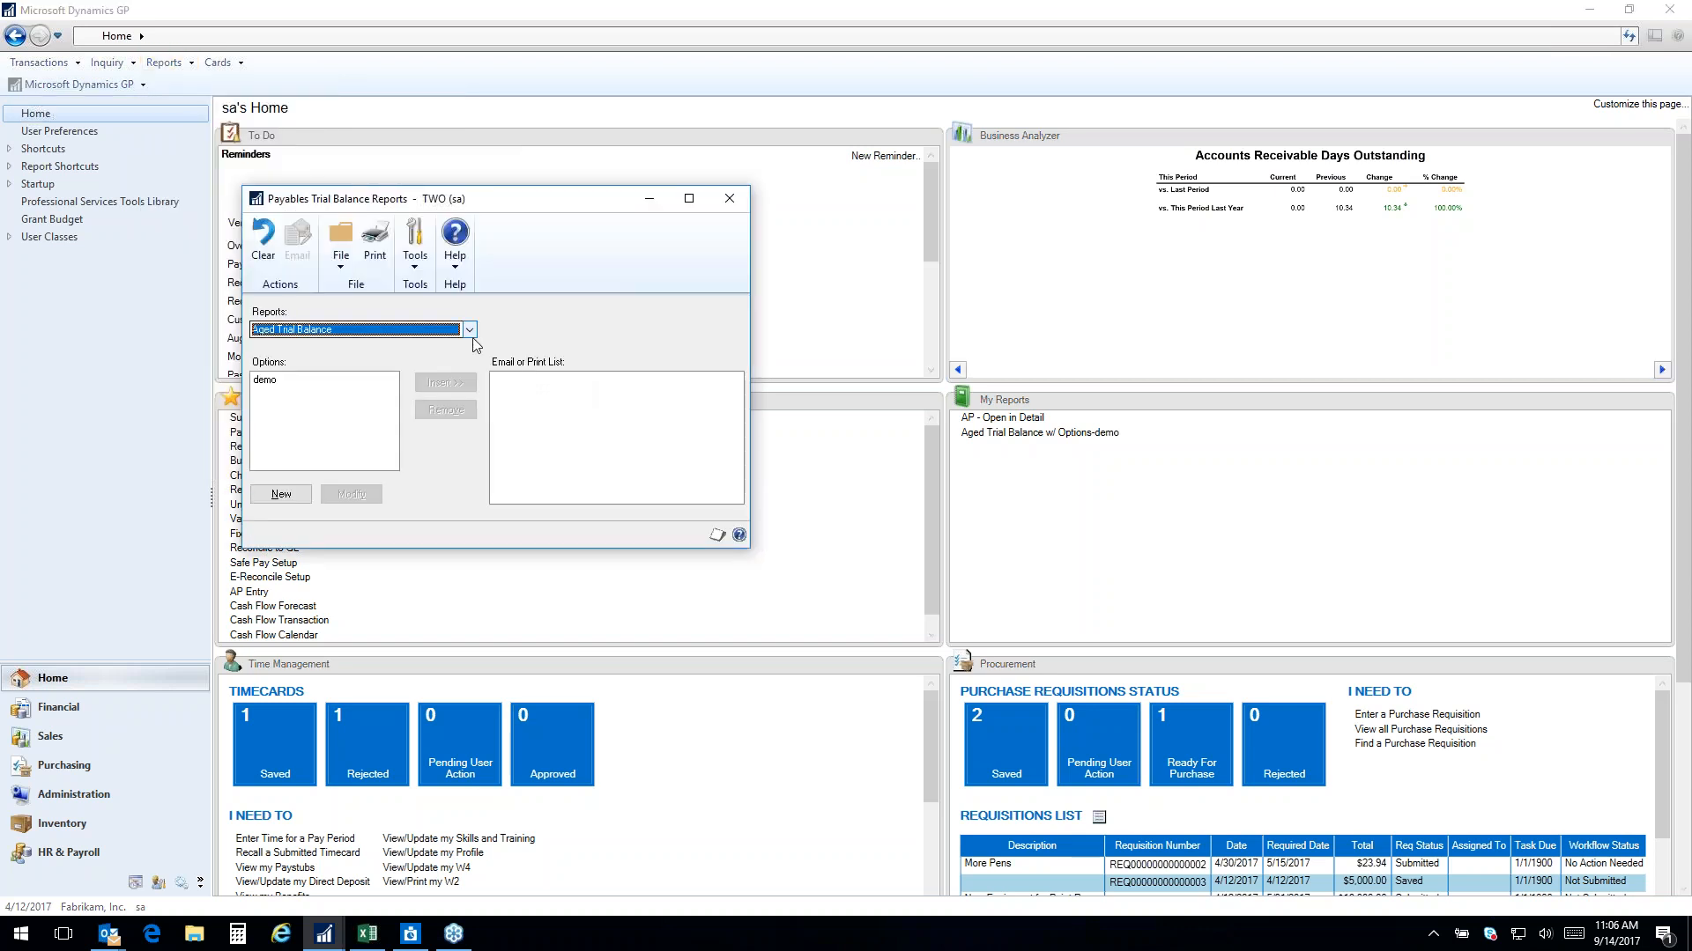
pyautogui.click(469, 329)
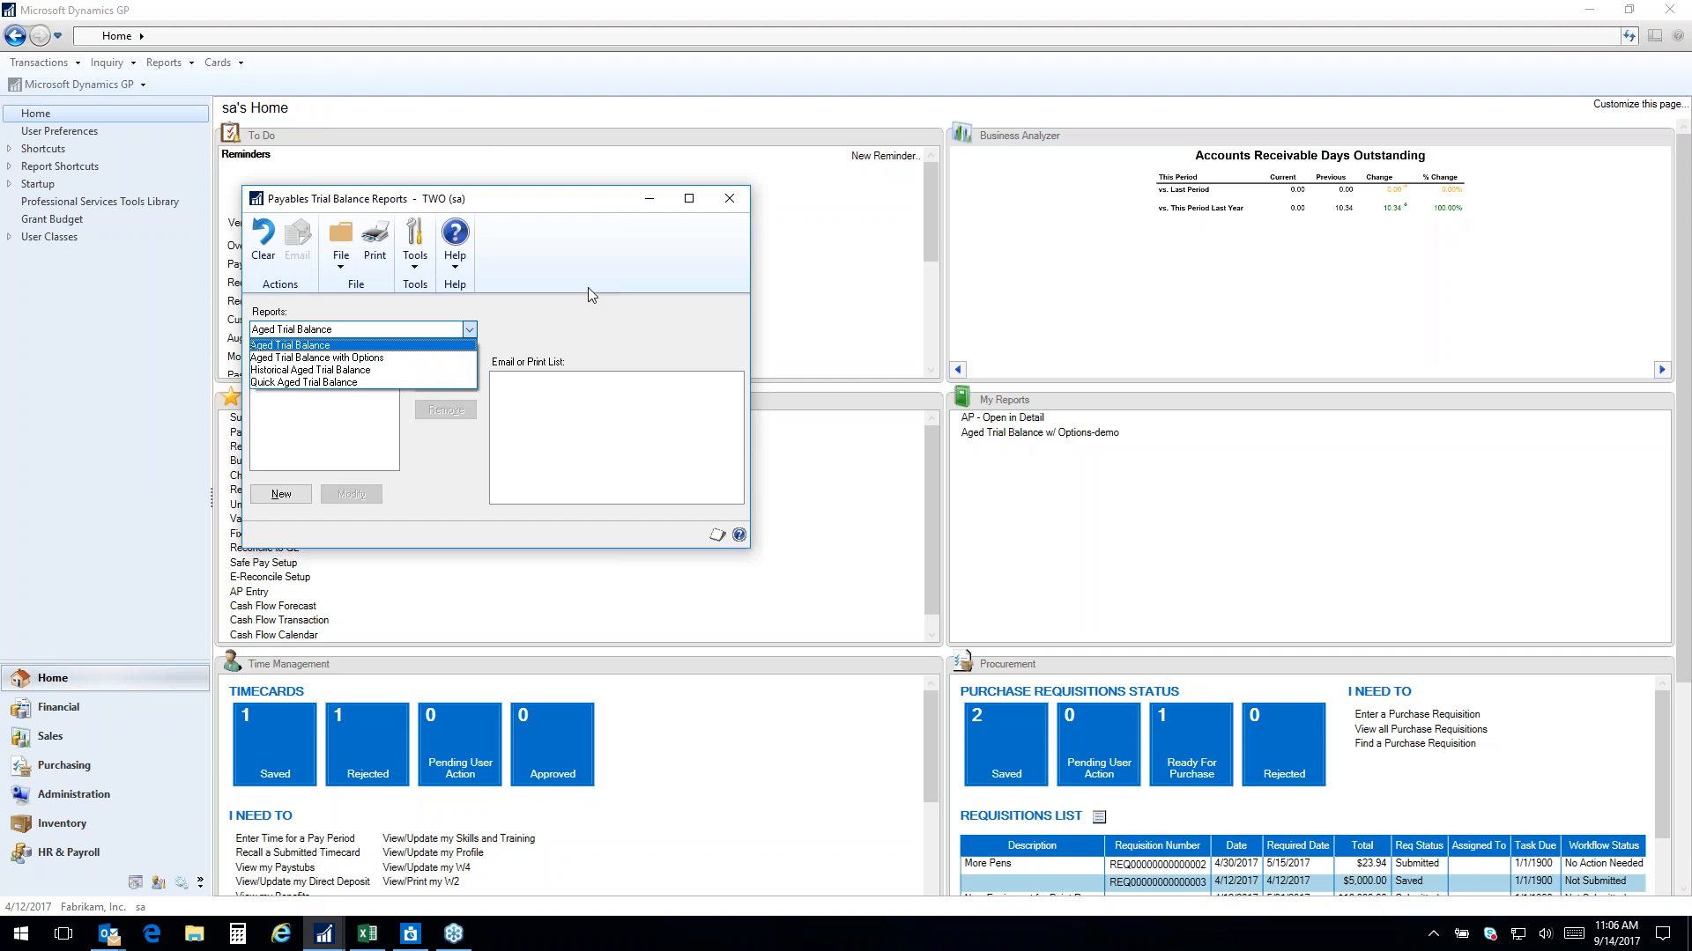
pyautogui.click(729, 198)
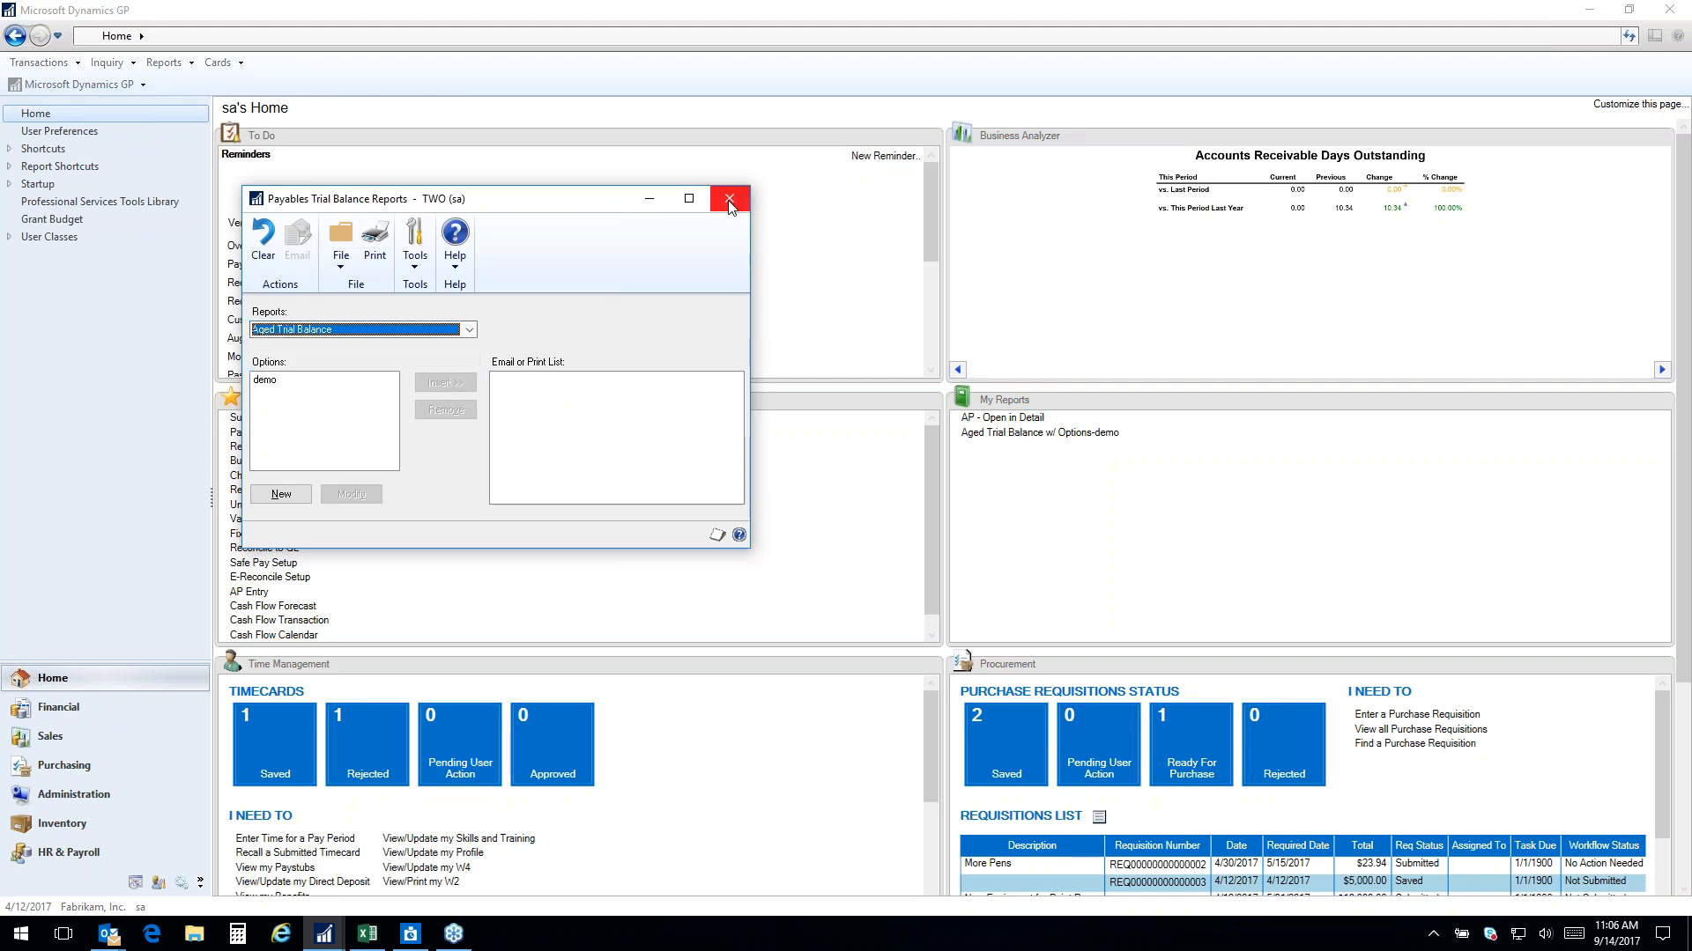
pyautogui.click(729, 201)
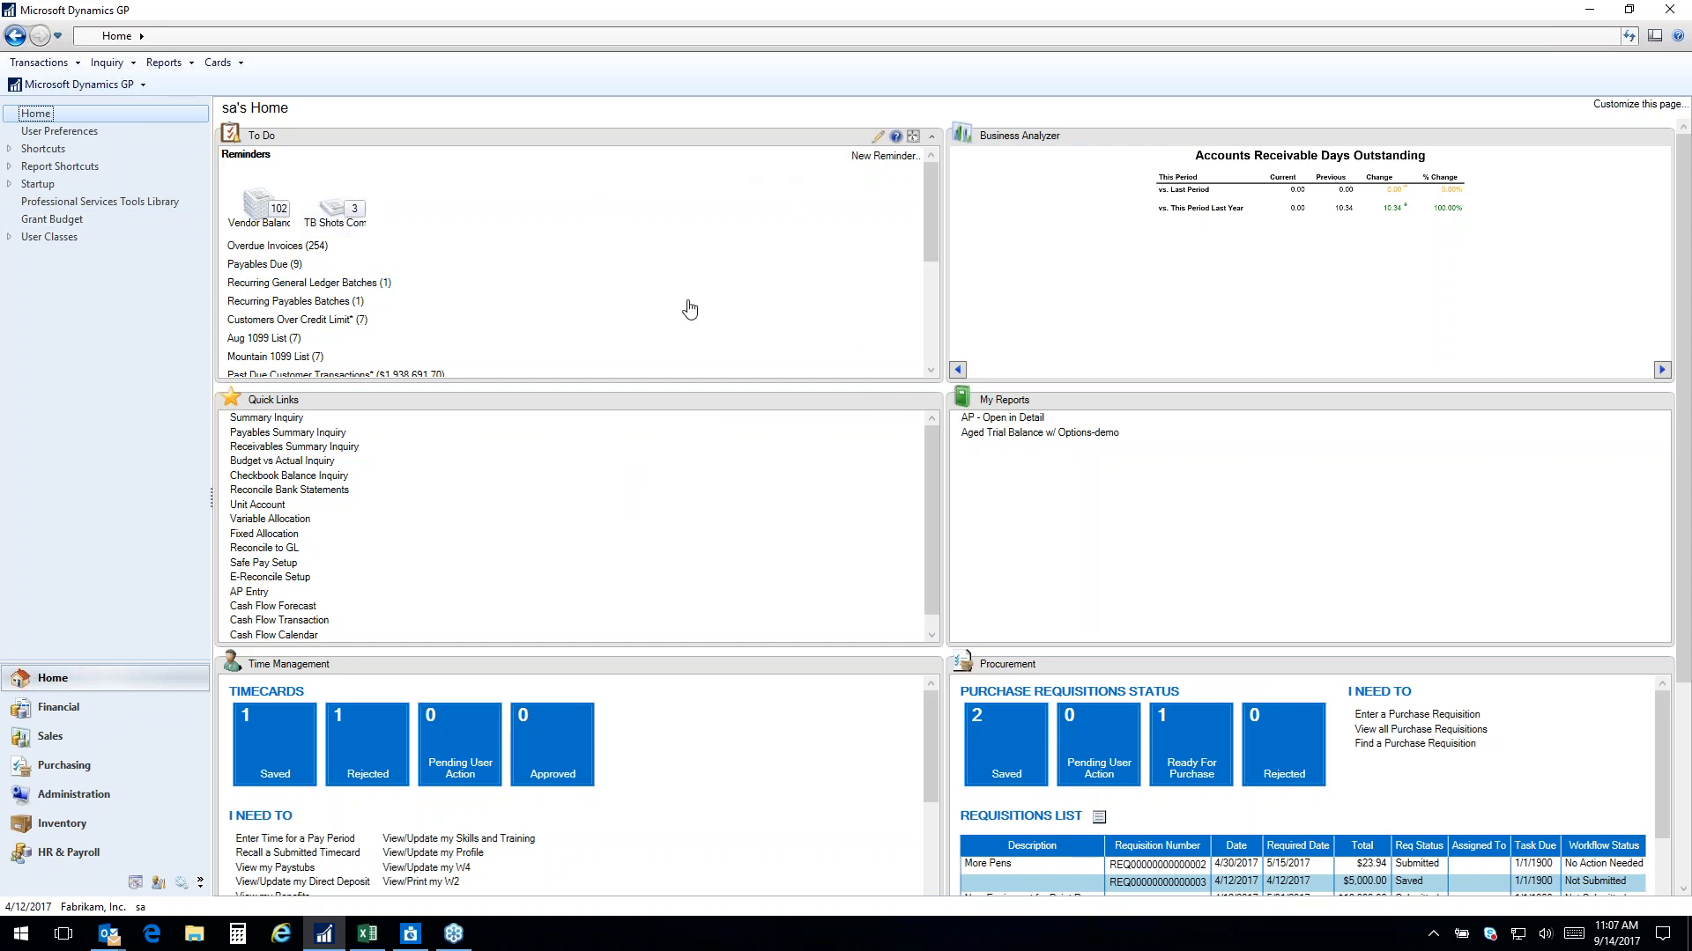
# Move the To Do section below Quick Links on the home page and return it to its original place
pyautogui.moveTo(646, 141); pyautogui.dragTo(653, 407)
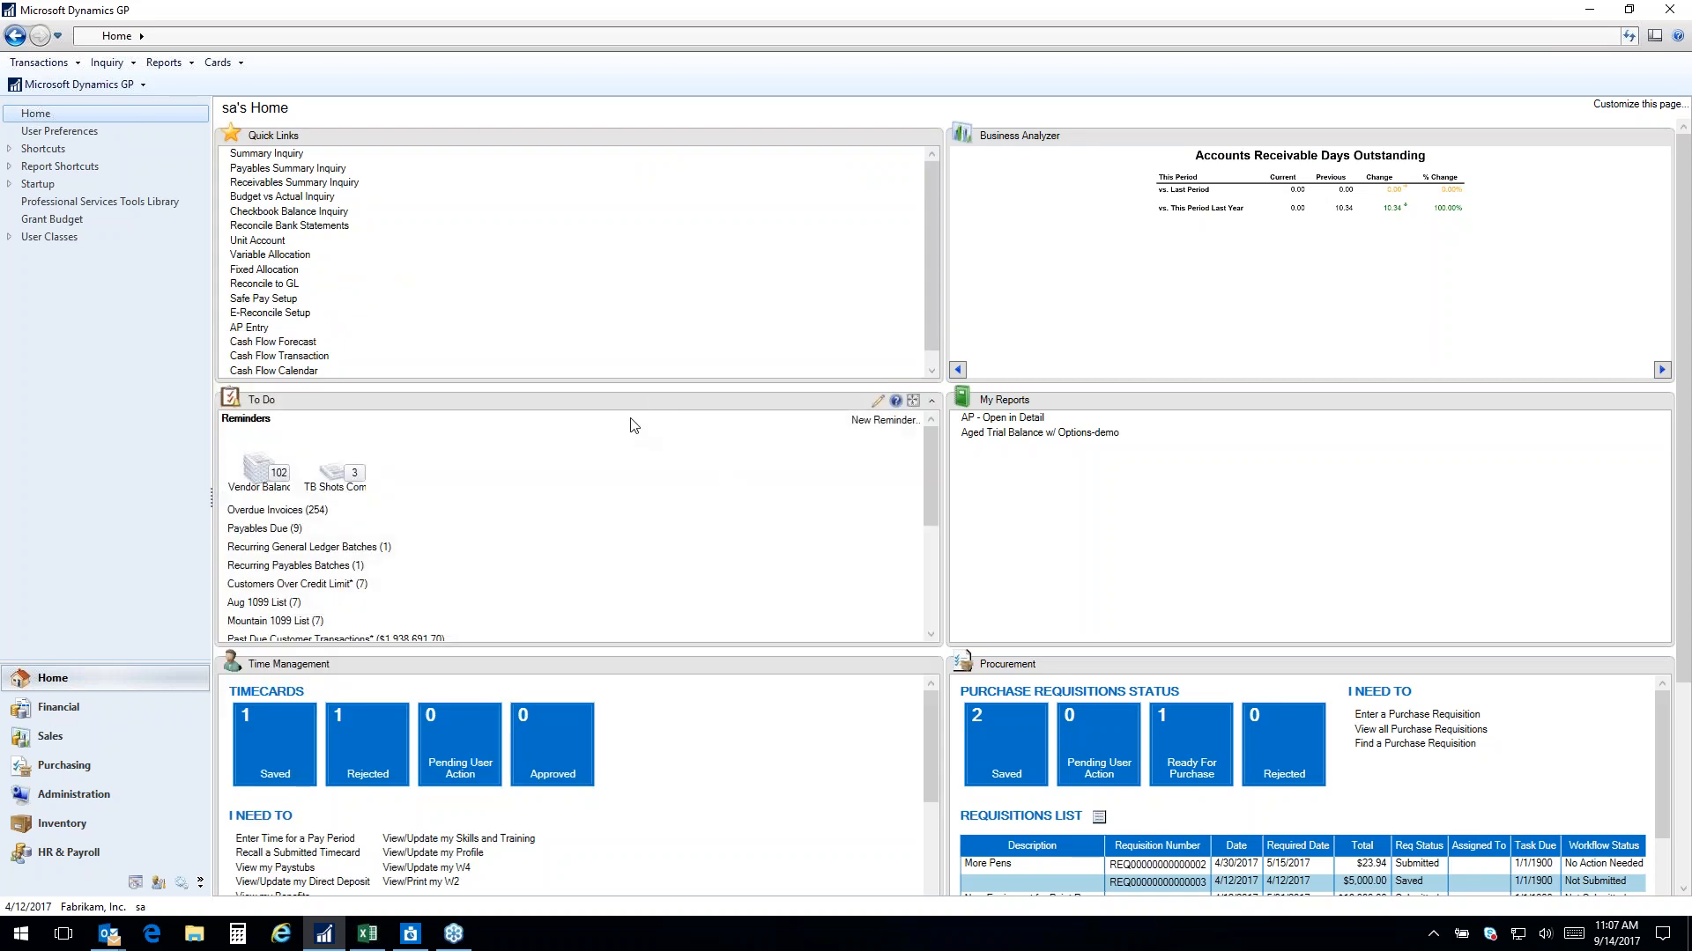
pyautogui.moveTo(627, 412); pyautogui.dragTo(629, 144)
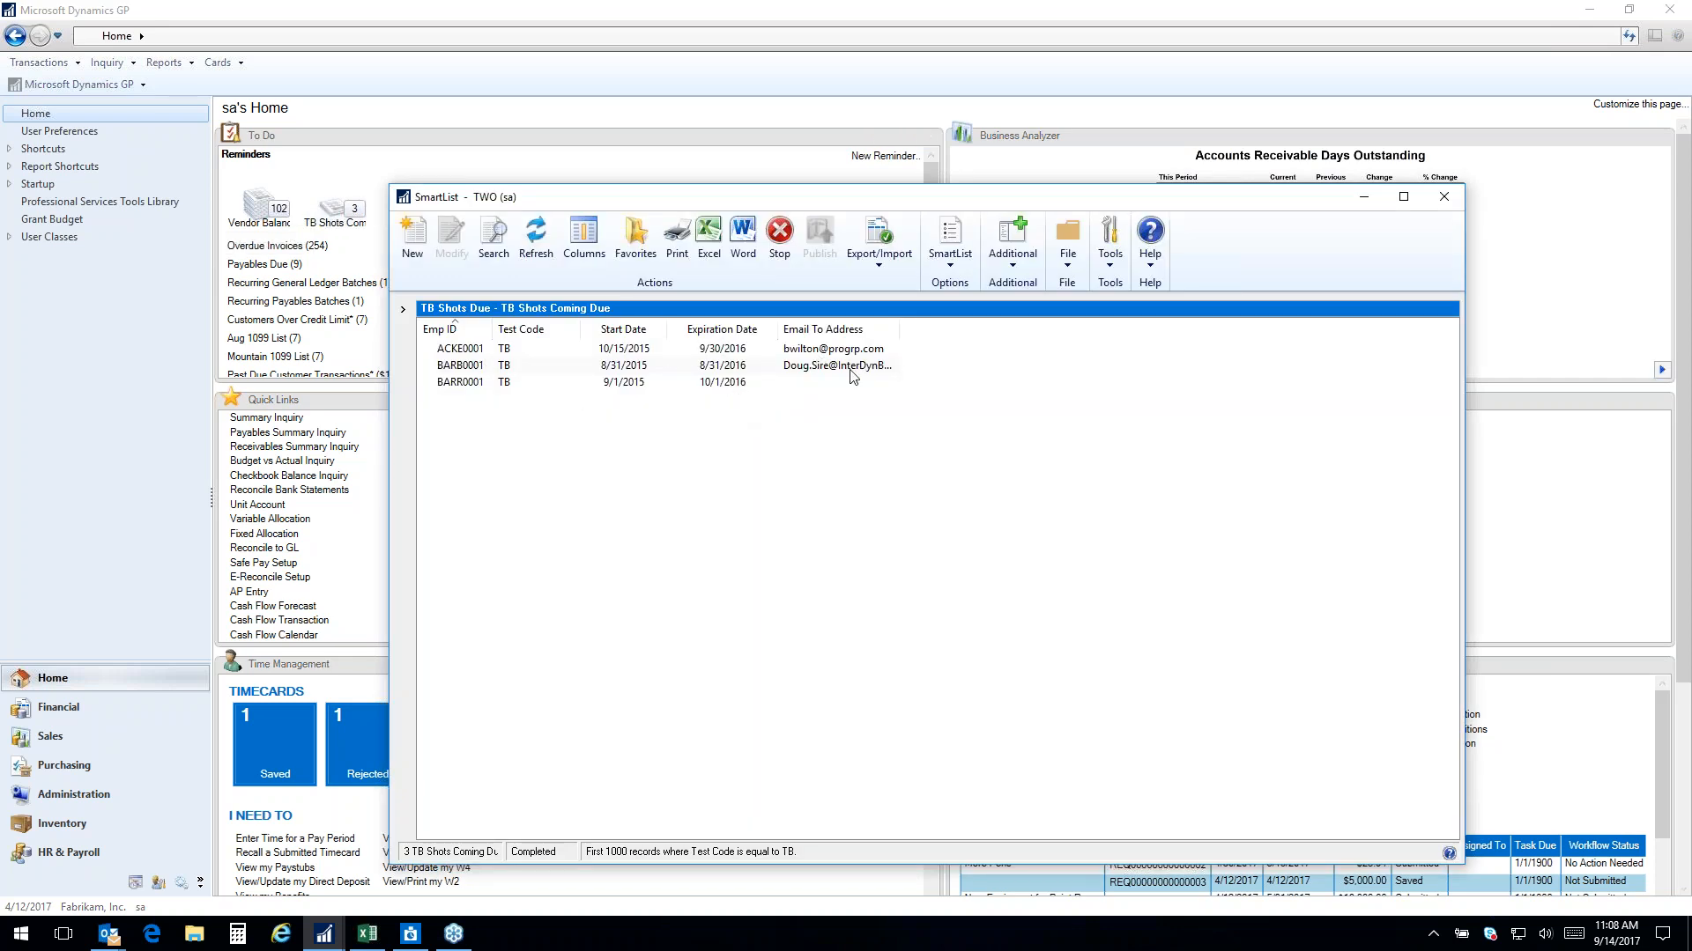
# Close the TB Shots Coming Due list, view the Customers Over Credit Limit reminder list and close it
pyautogui.click(1441, 198)
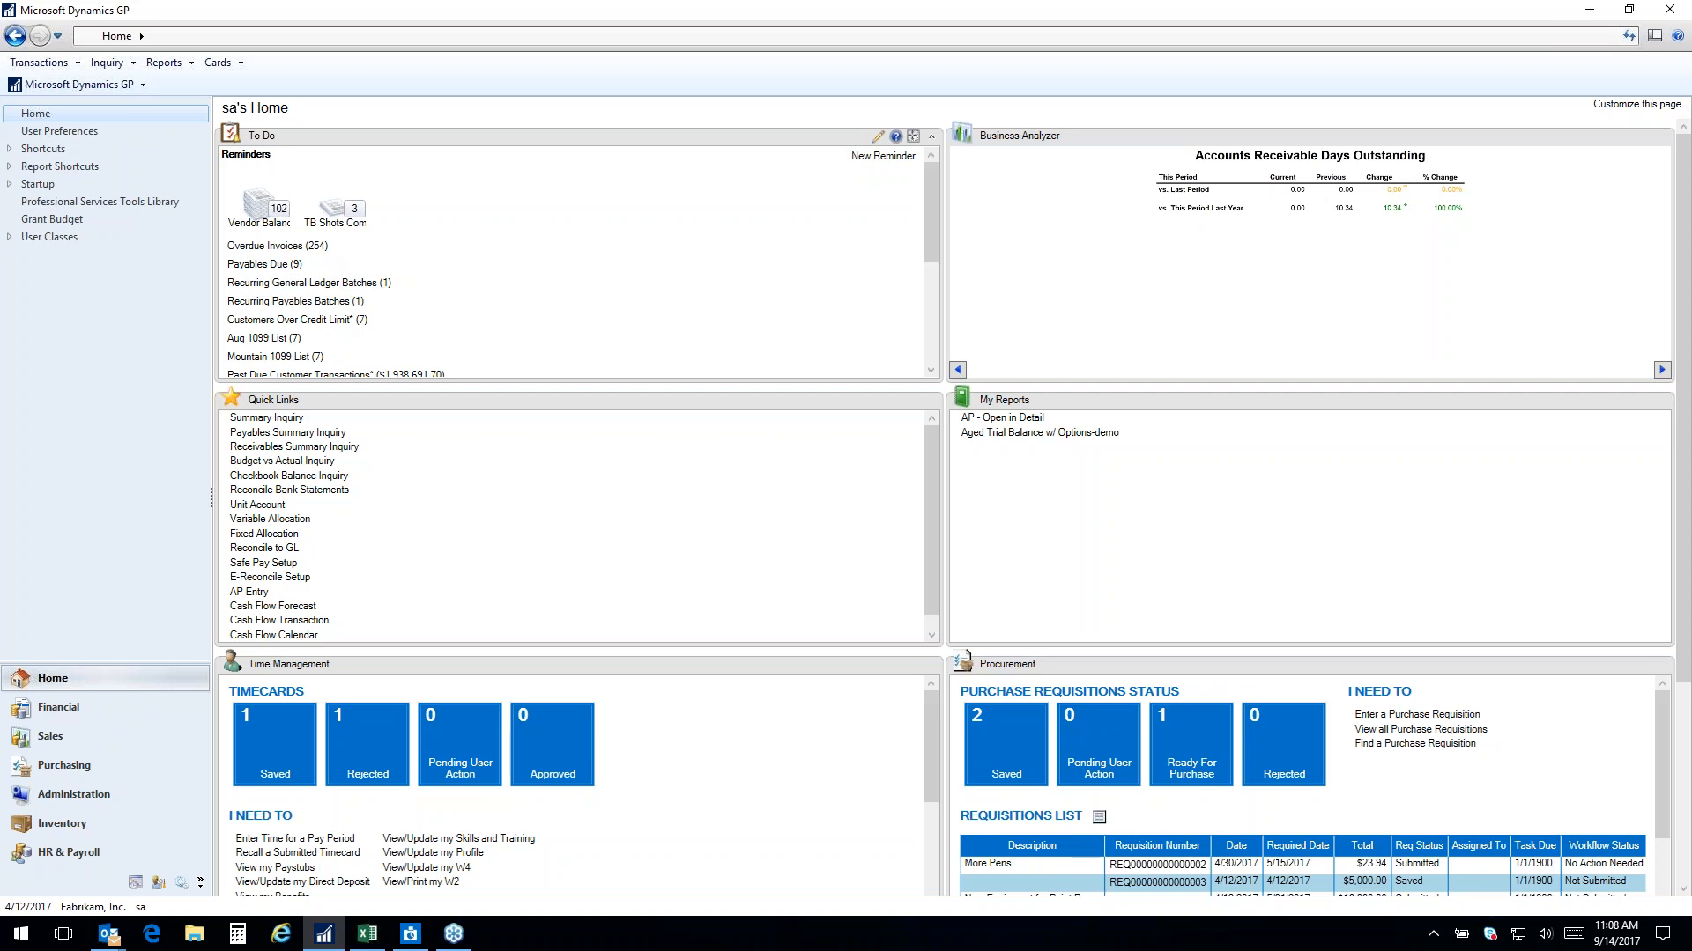
pyautogui.click(311, 322)
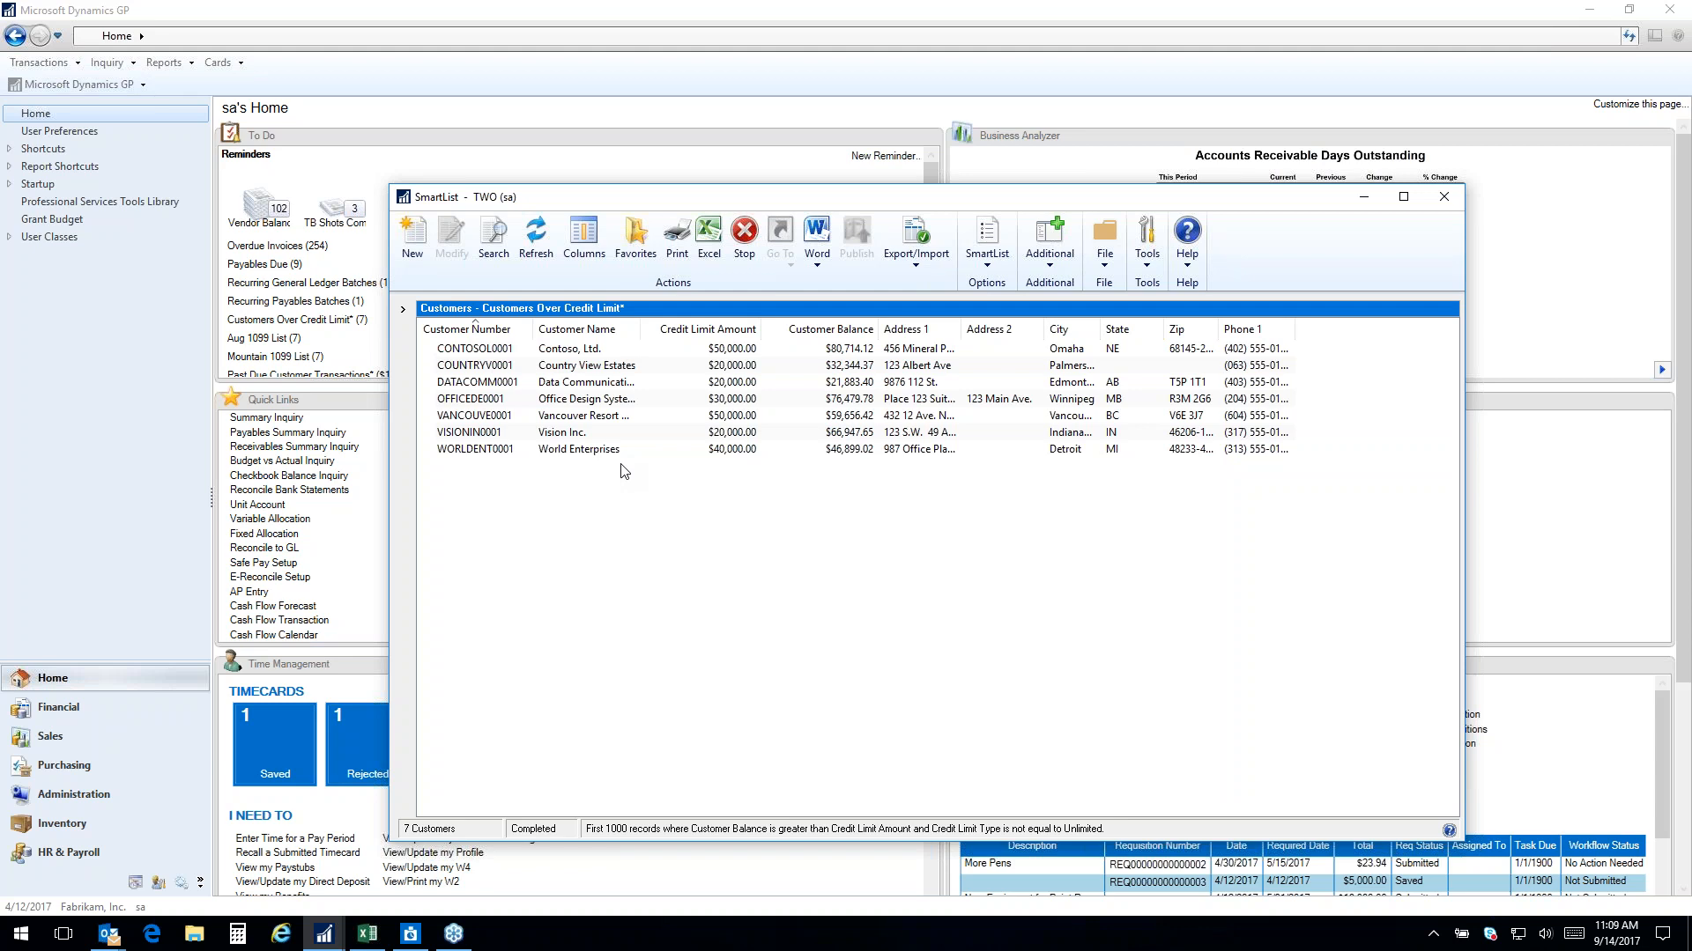
pyautogui.click(1443, 197)
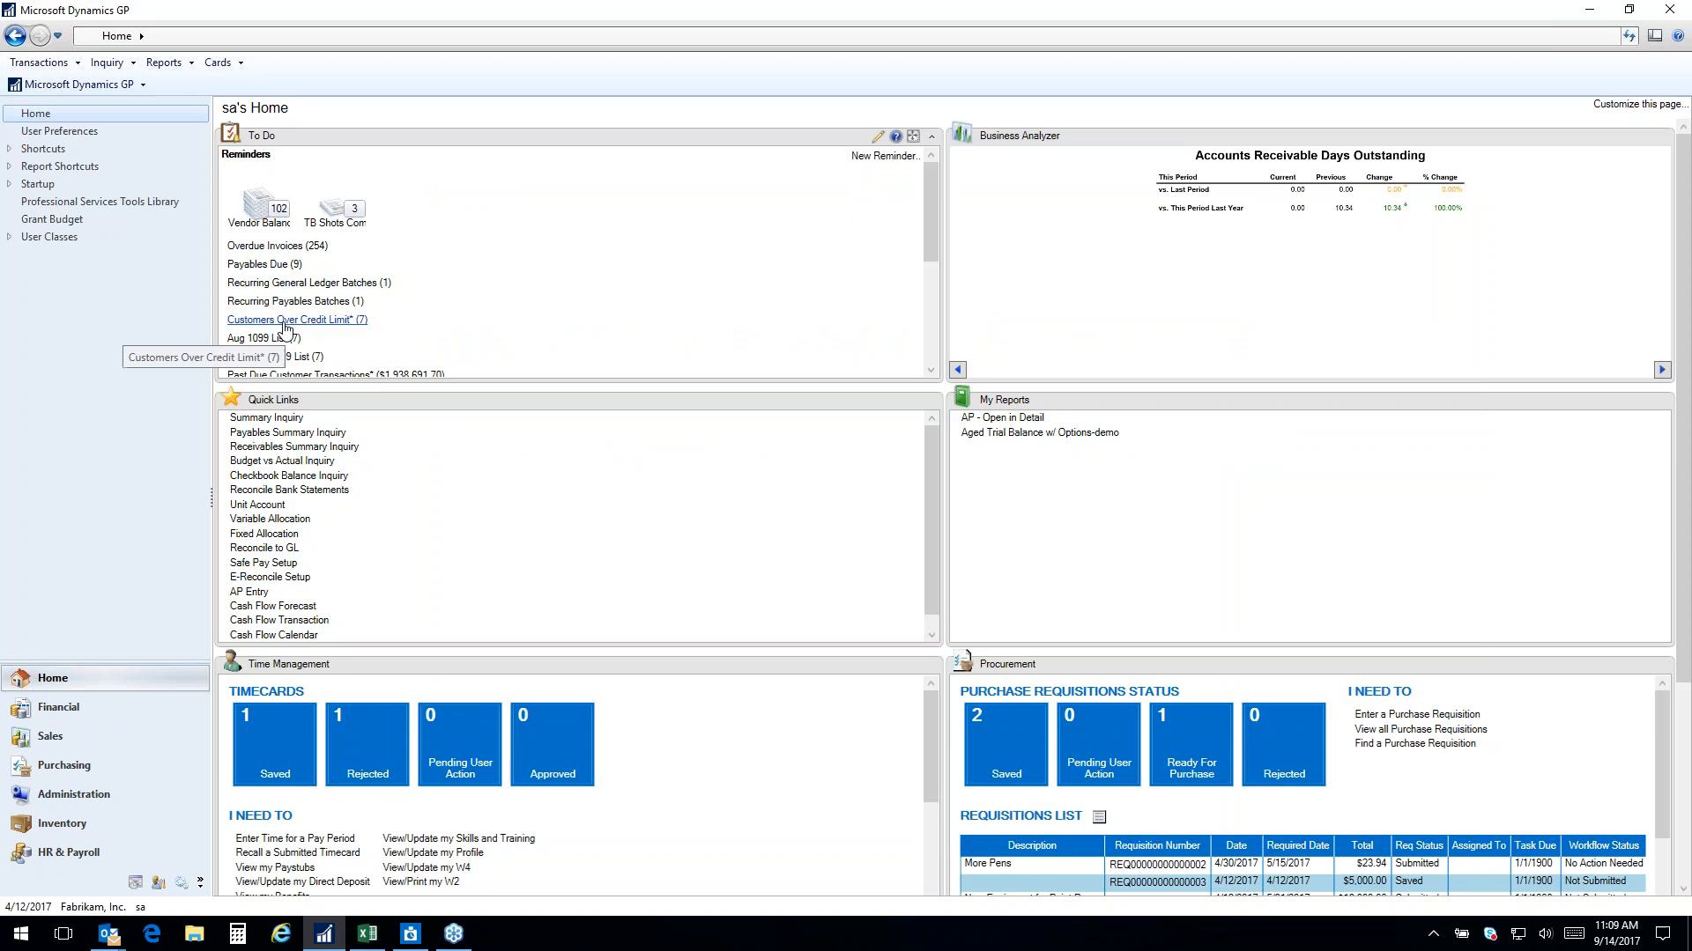
# From the Customers Over Credit Limit reminder list, prepare a customer letter using the Adjustment to Credit Limit template
pyautogui.click(343, 323)
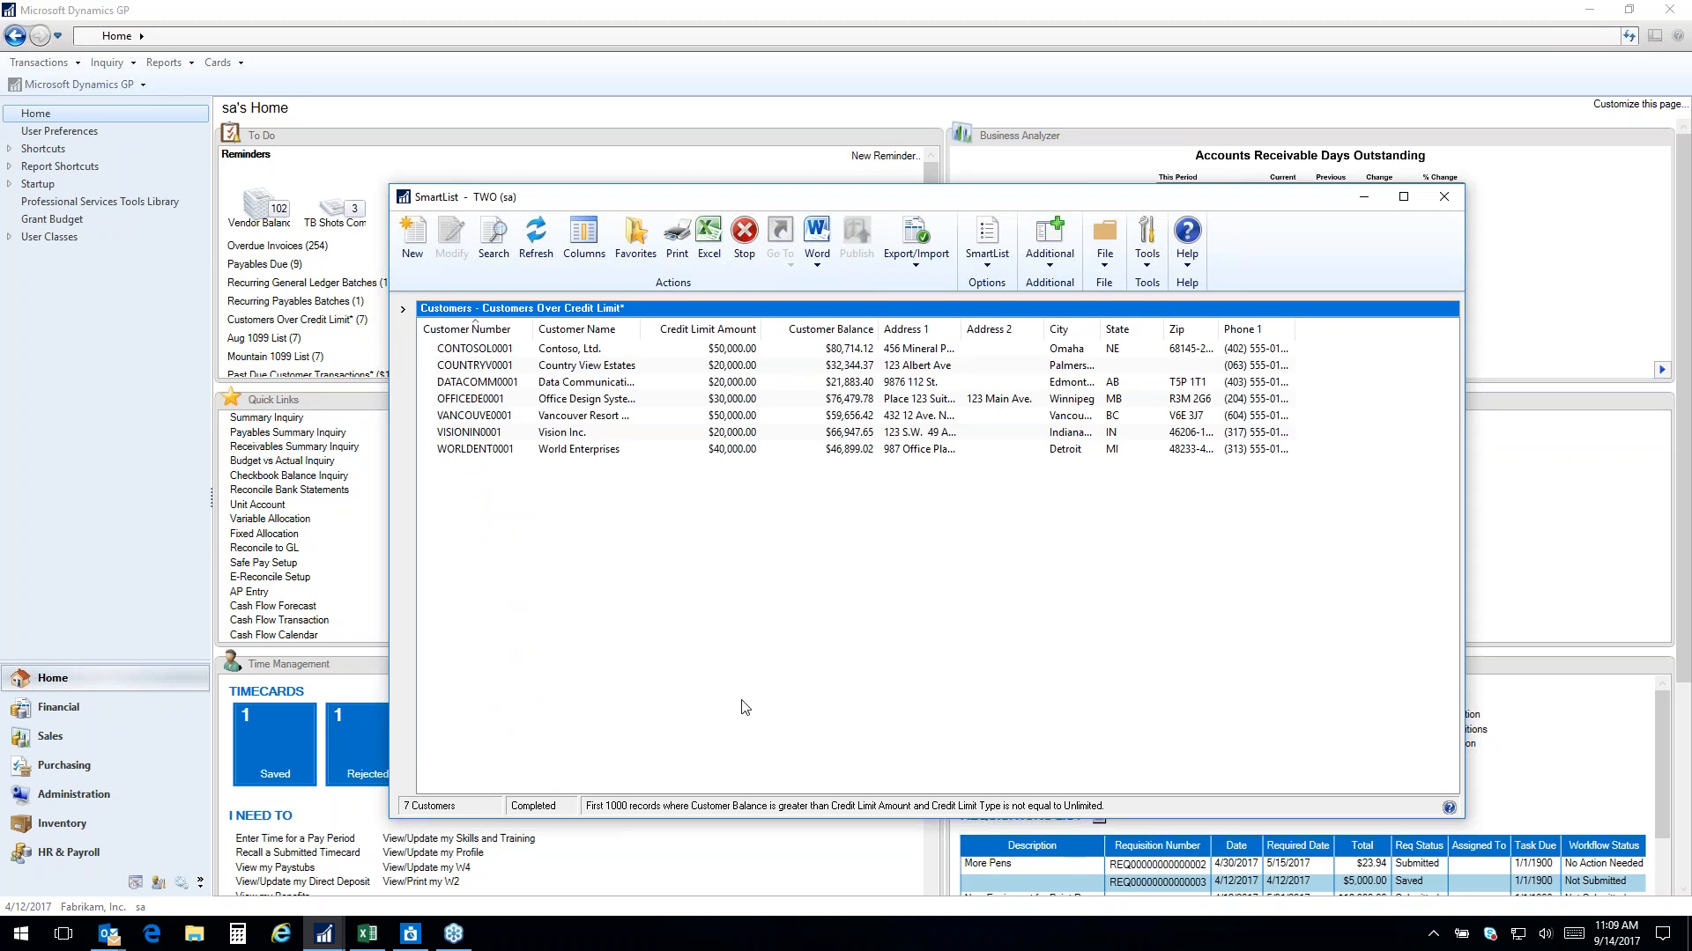
pyautogui.click(818, 262)
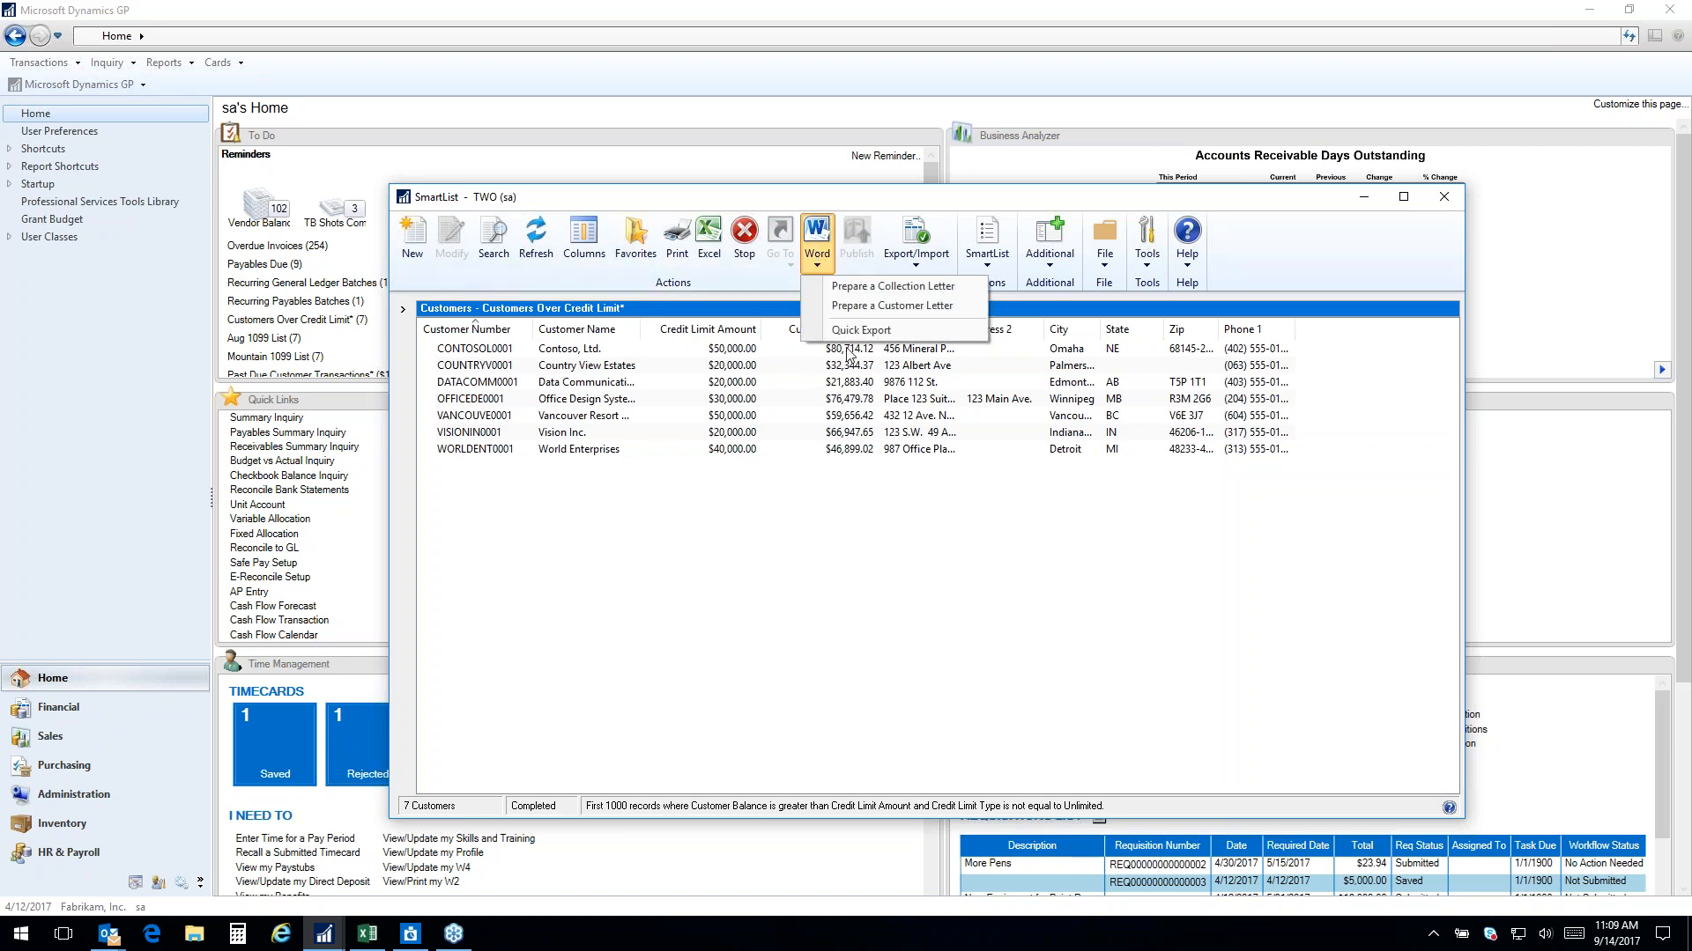
pyautogui.click(925, 314)
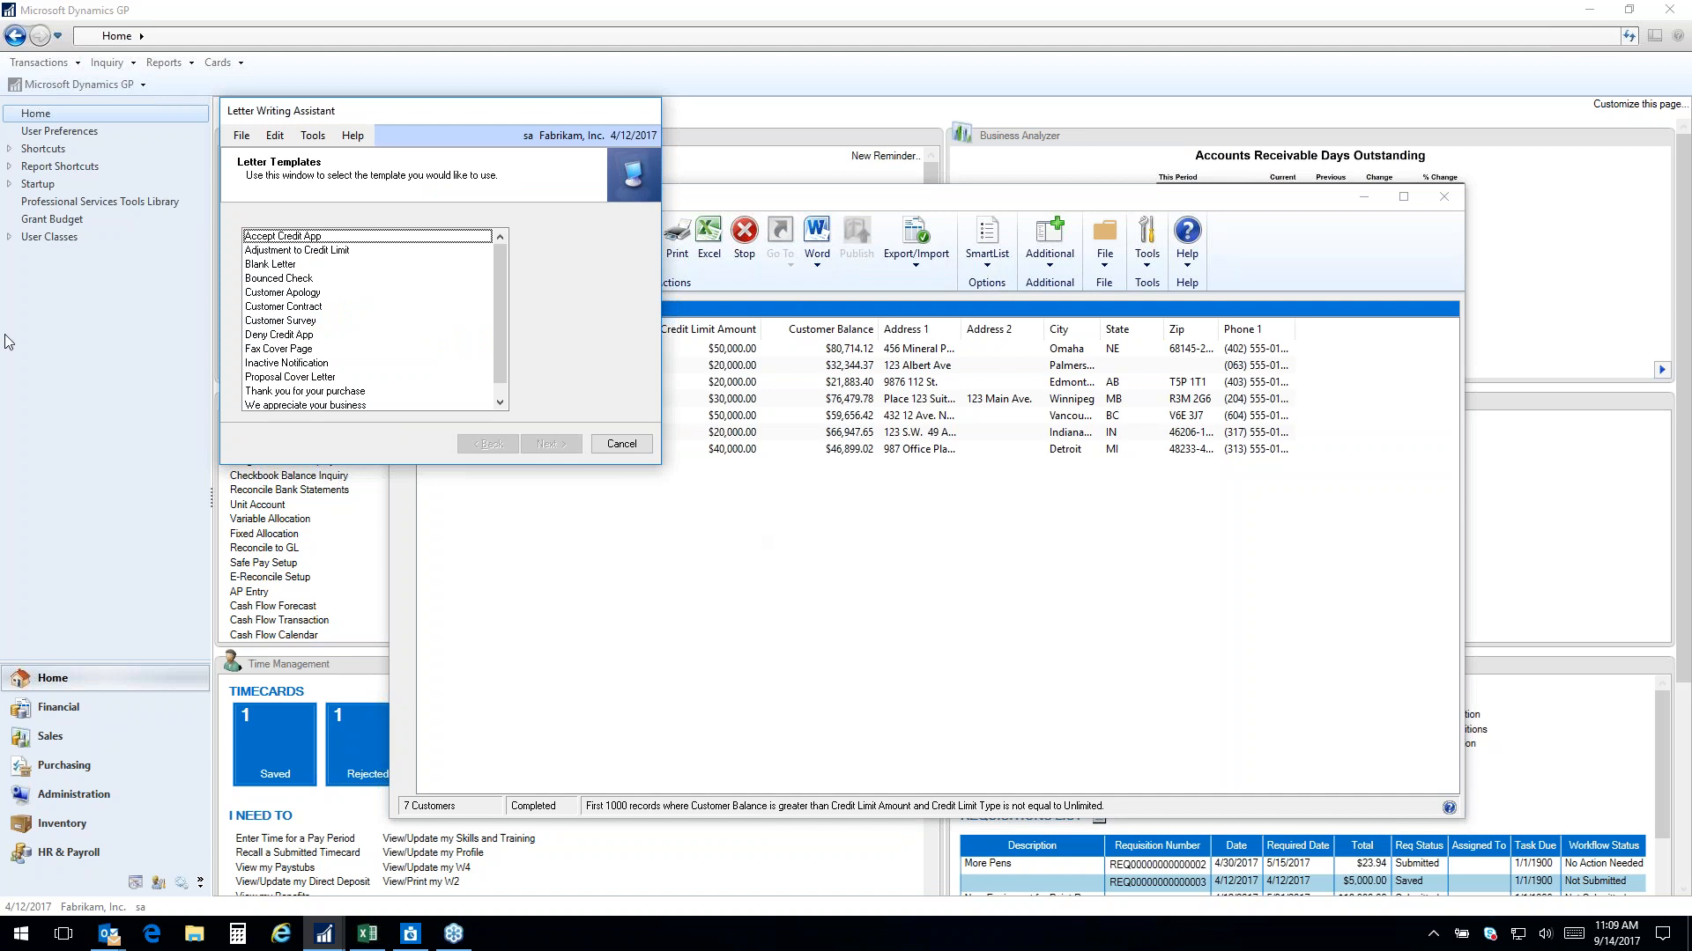
pyautogui.moveTo(499, 267); pyautogui.dragTo(494, 333)
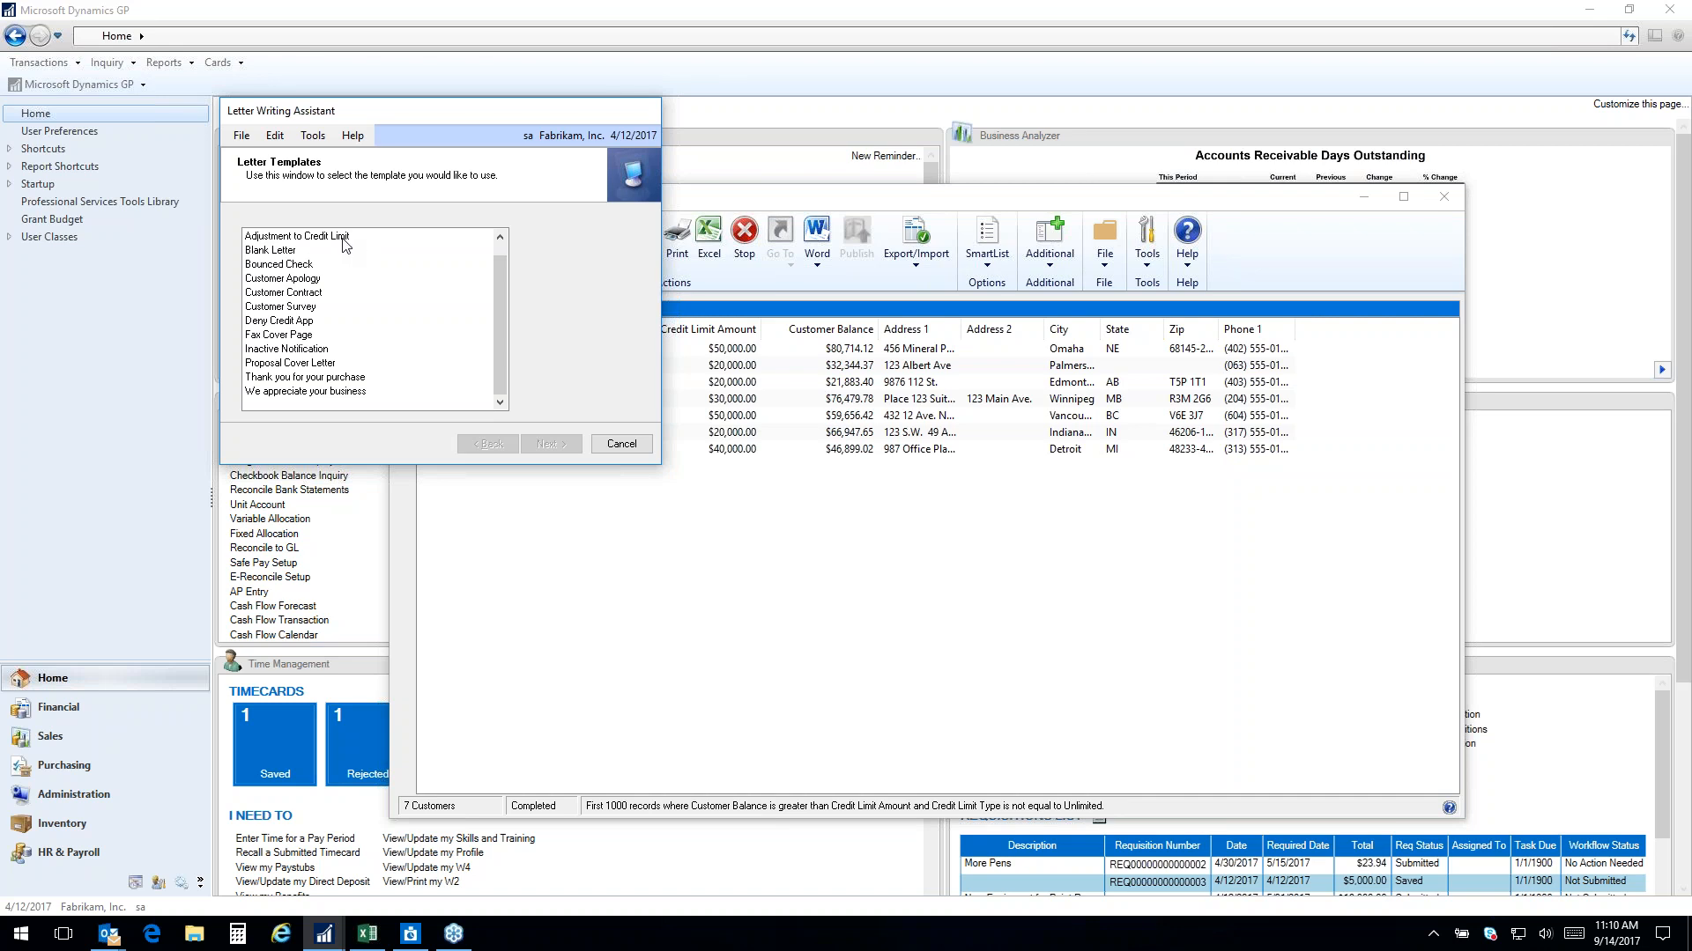
pyautogui.click(304, 238)
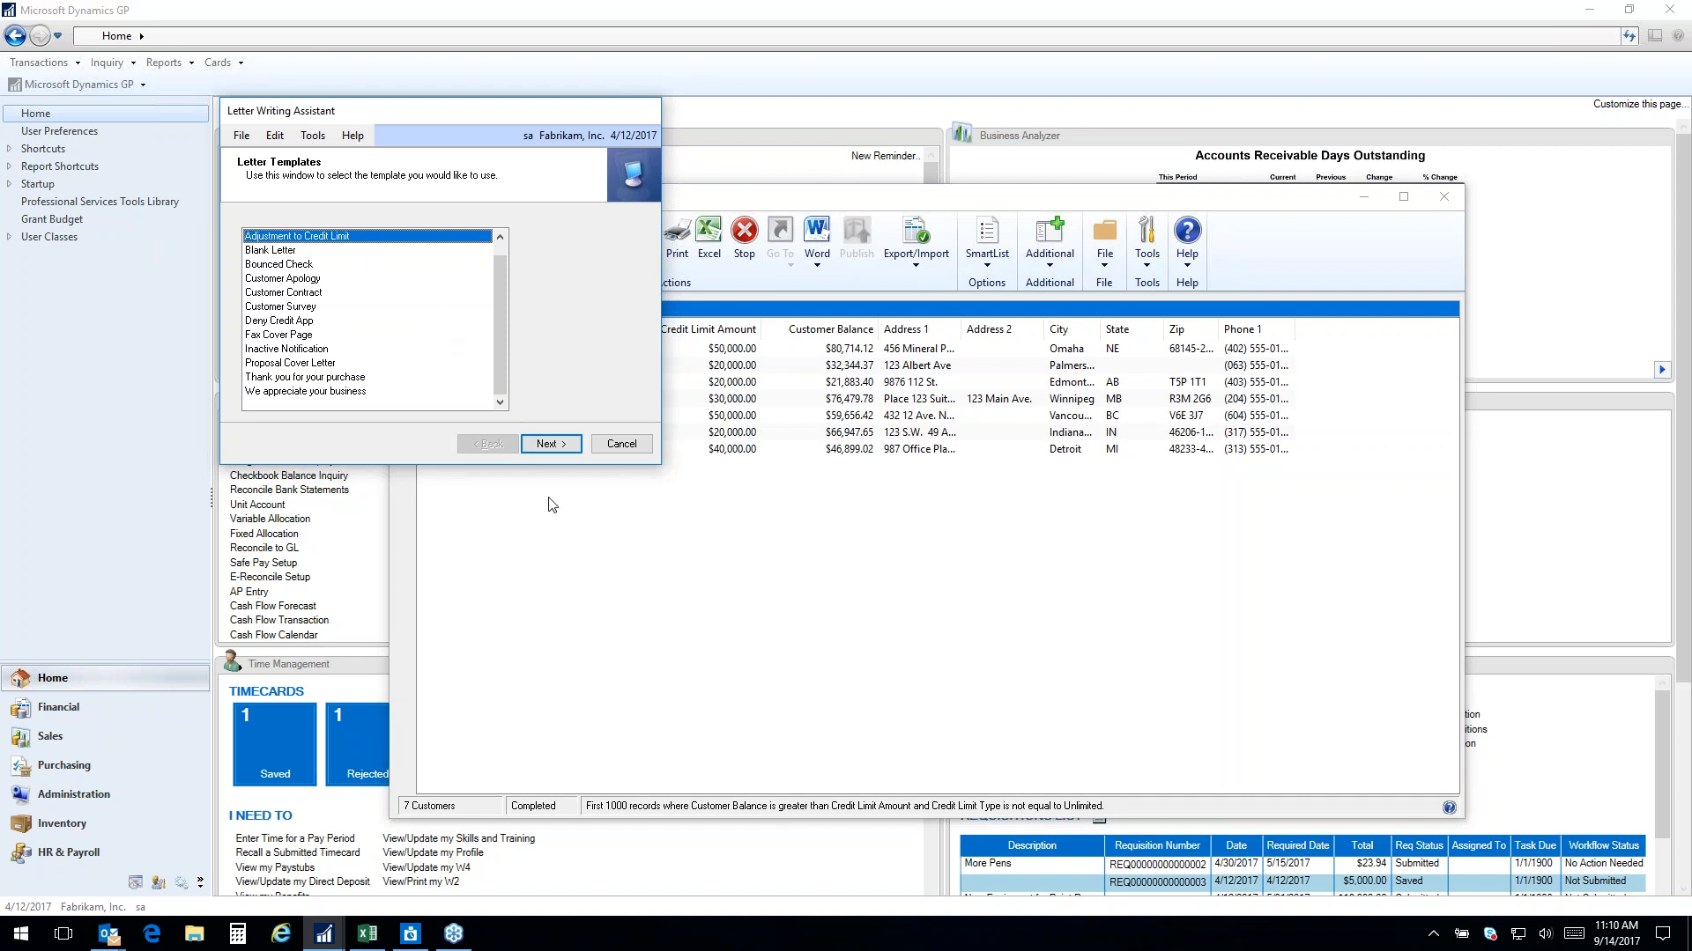
pyautogui.click(548, 445)
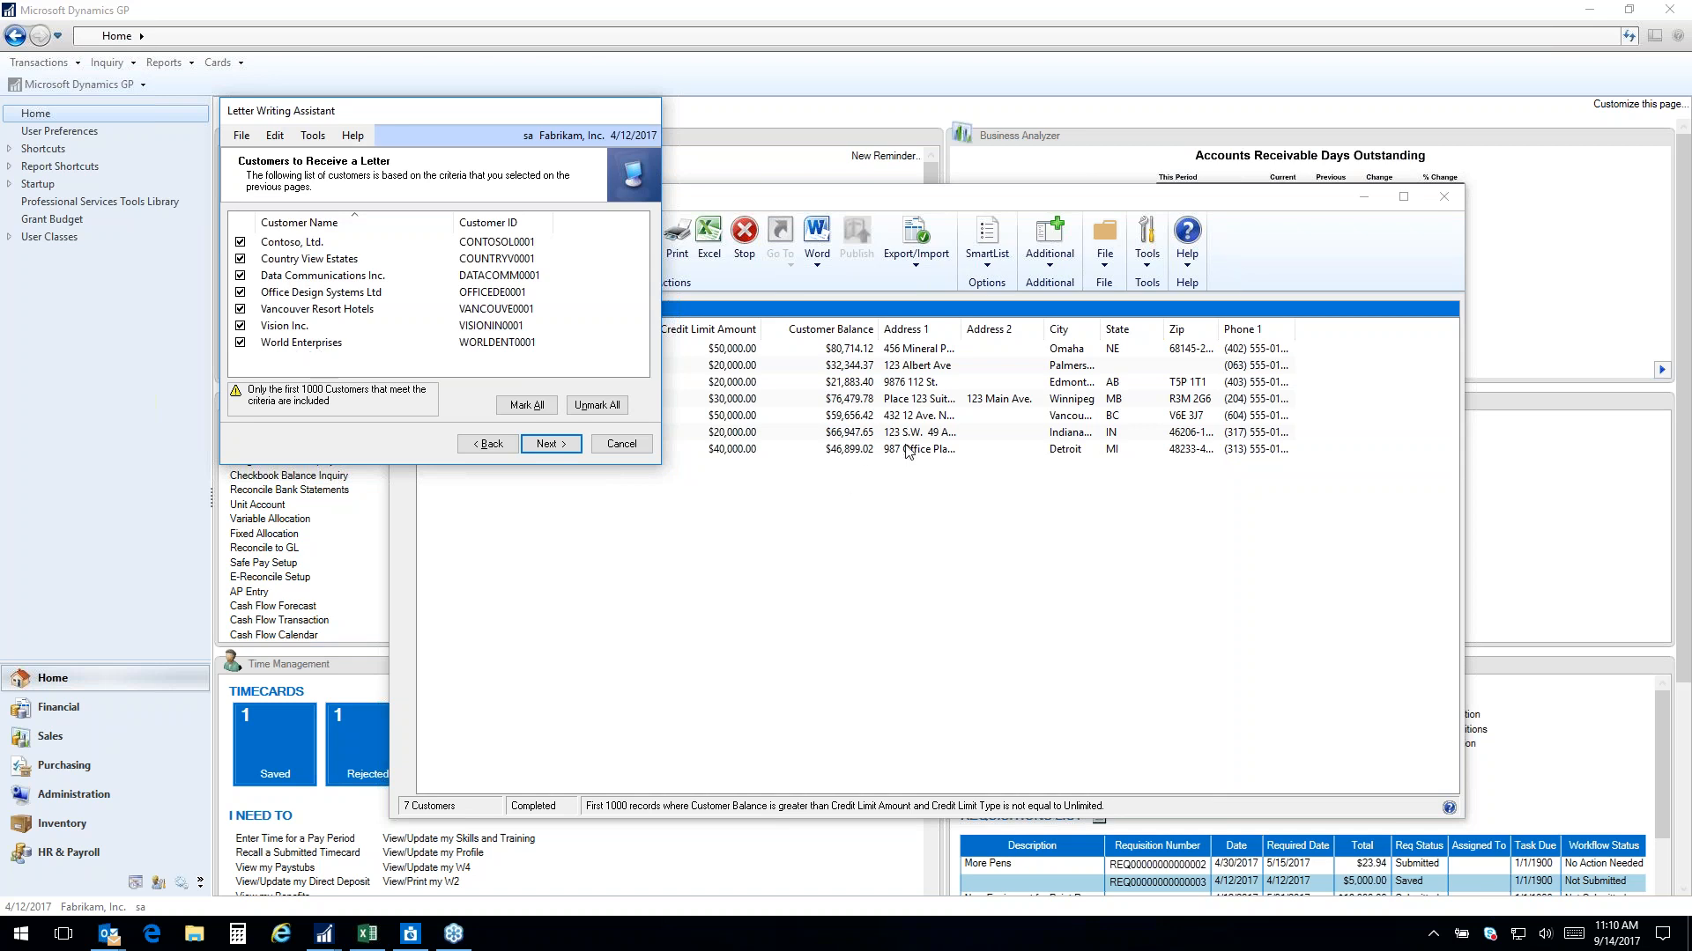
# Exclude Vision Inc. and Vancouver Resort Hotels from the recipients, create the letters with the existing sender details and switch to them in Word
pyautogui.click(240, 326)
pyautogui.click(241, 309)
pyautogui.click(562, 451)
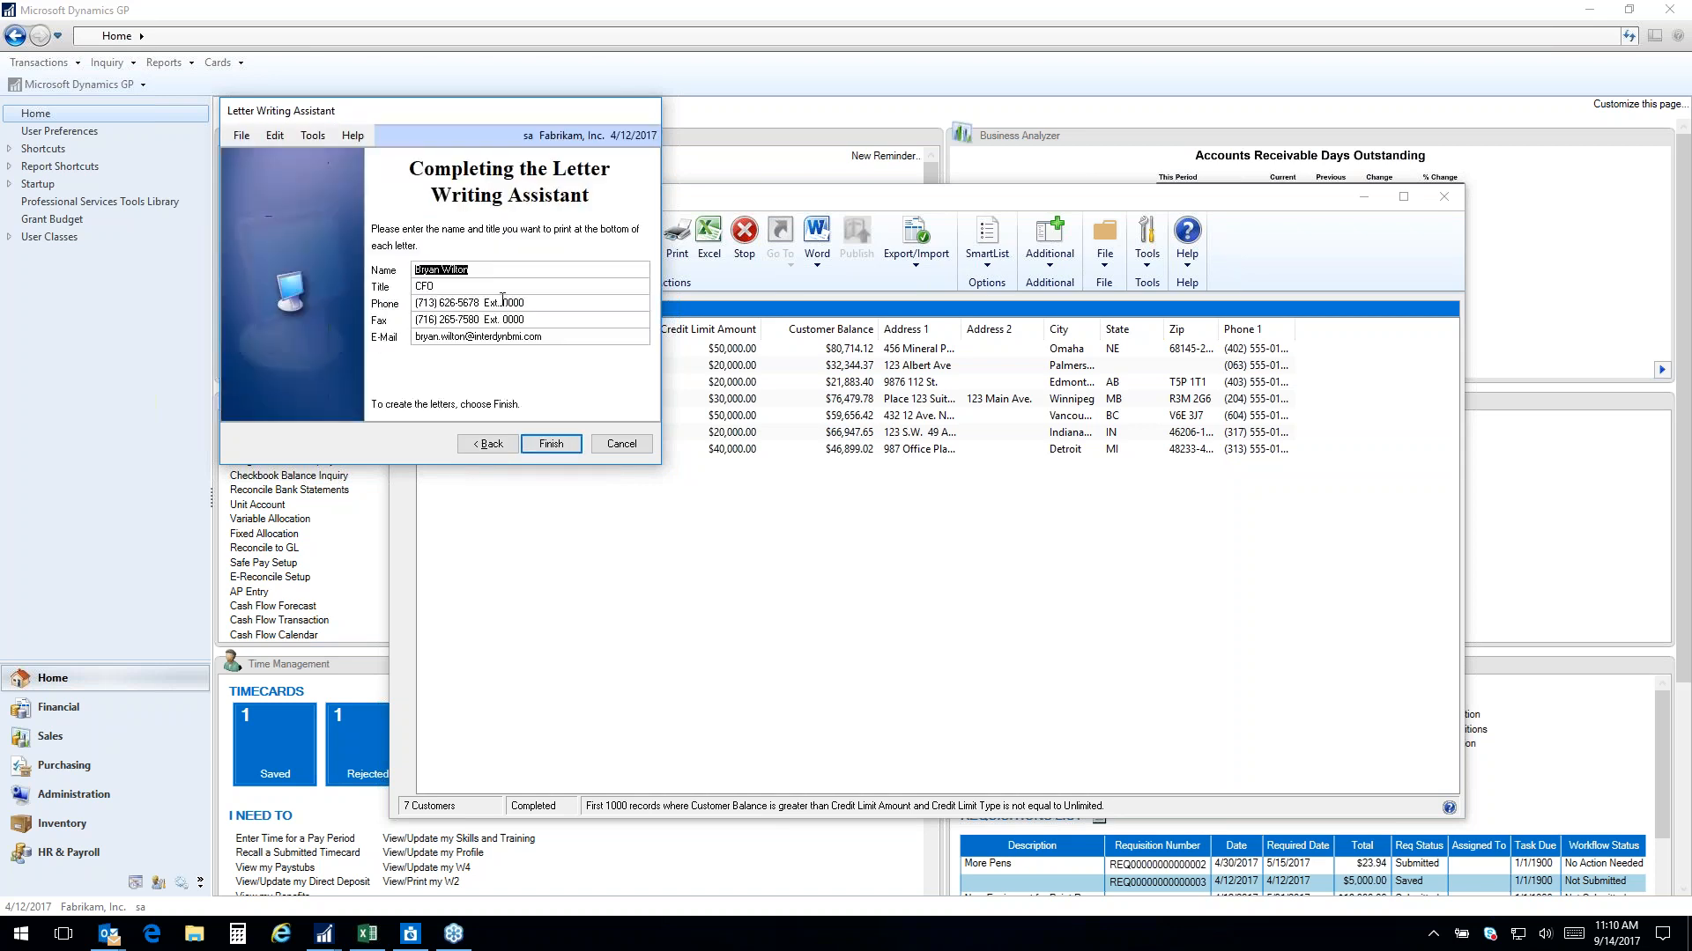
pyautogui.click(500, 274)
pyautogui.click(548, 445)
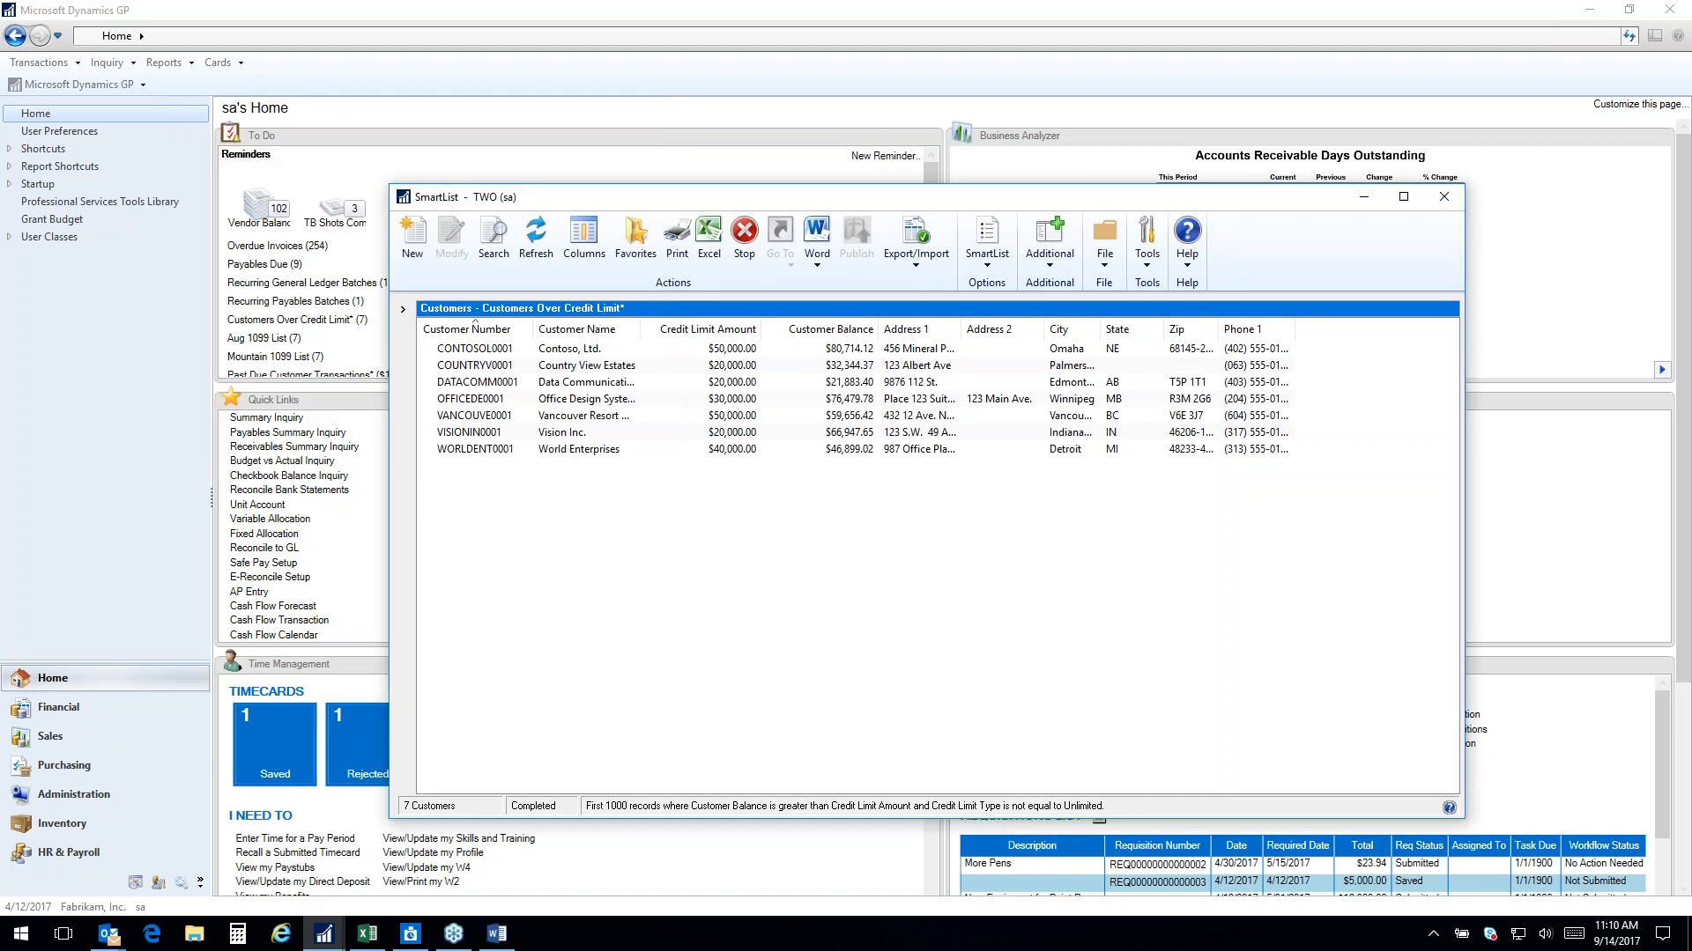
pyautogui.click(496, 933)
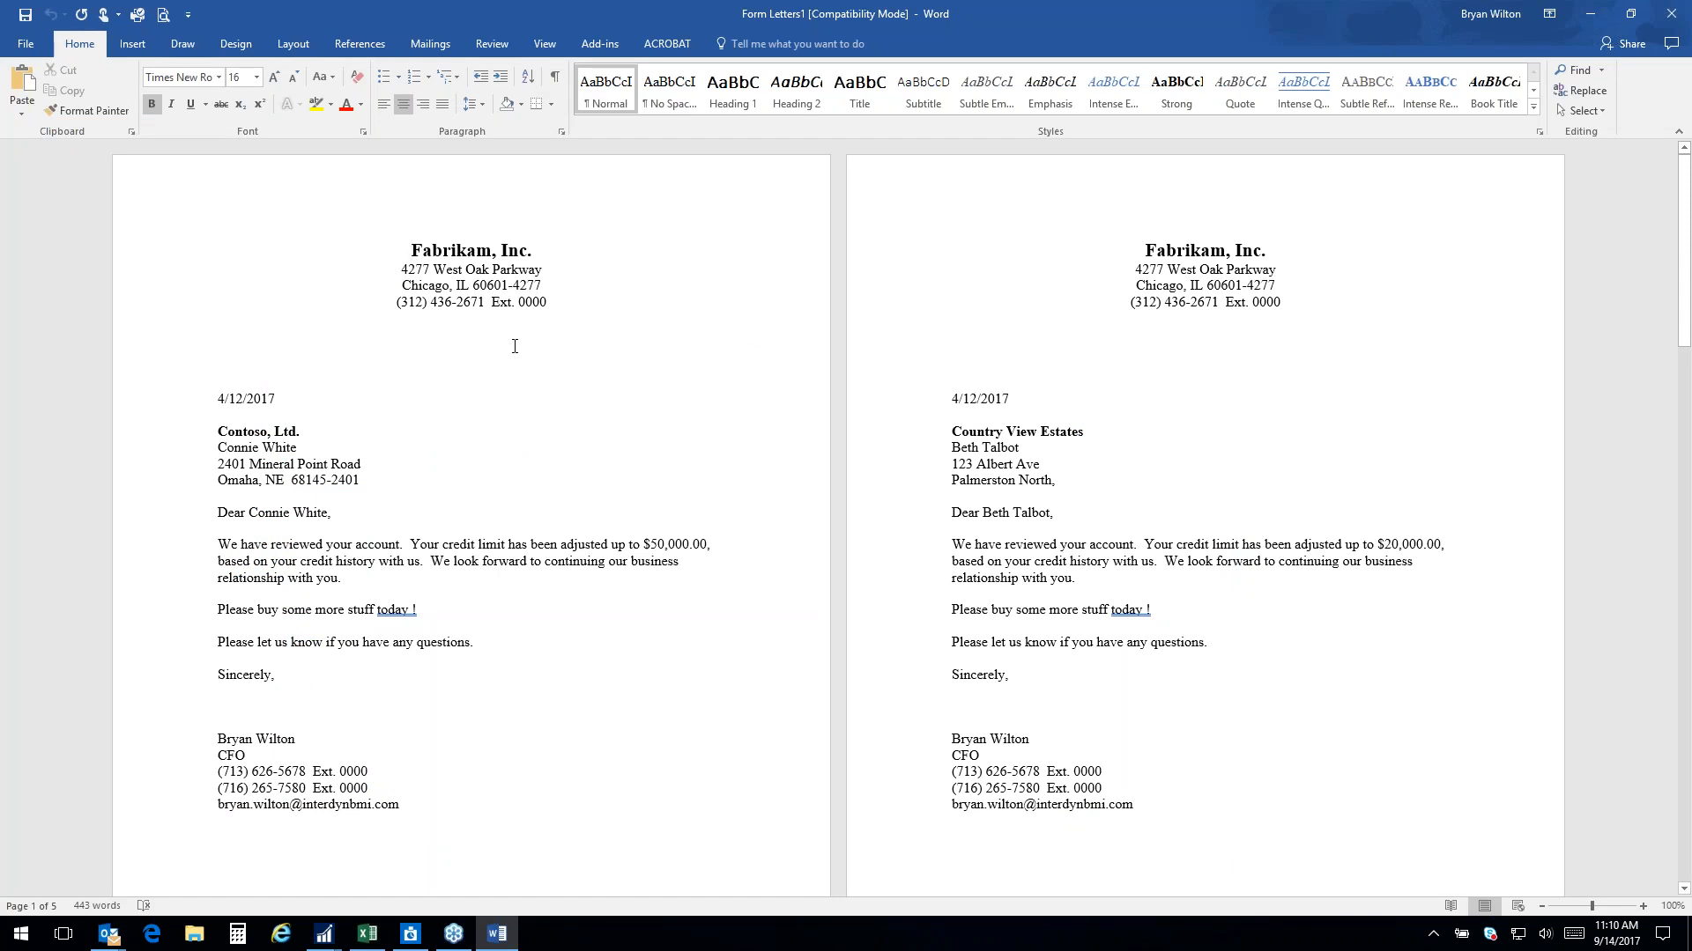
# Color the sentence "Please buy some more stuff today !" red in the Contoso, Ltd. letter
pyautogui.moveTo(217, 610); pyautogui.dragTo(441, 608)
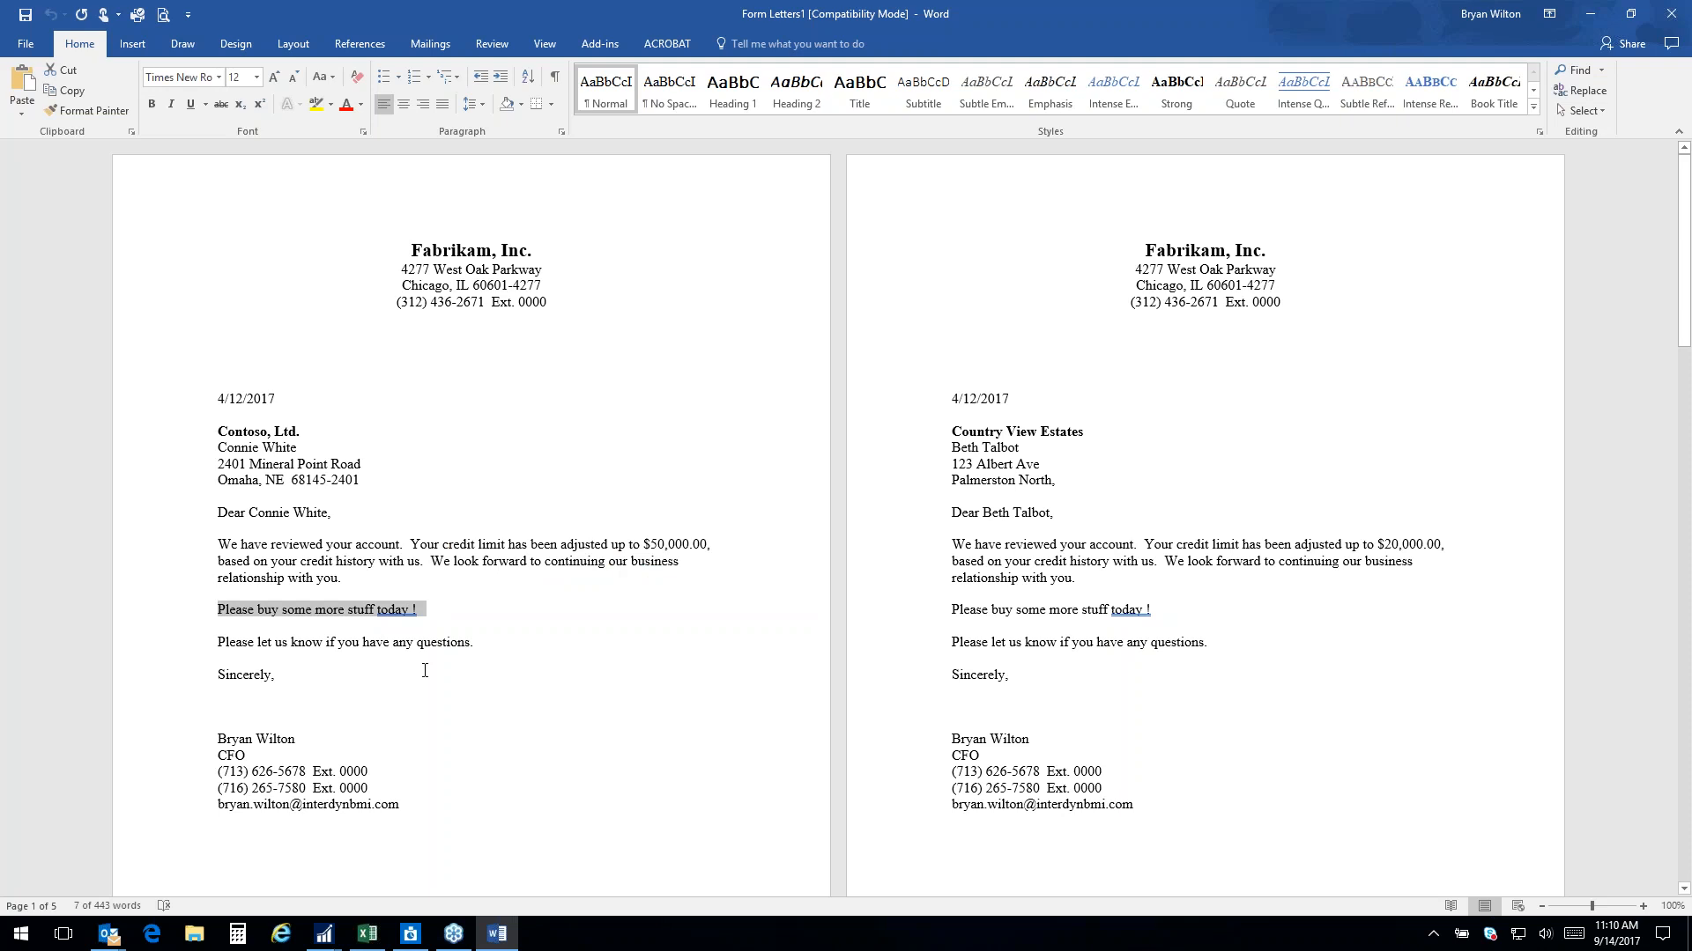
pyautogui.click(347, 104)
pyautogui.click(344, 597)
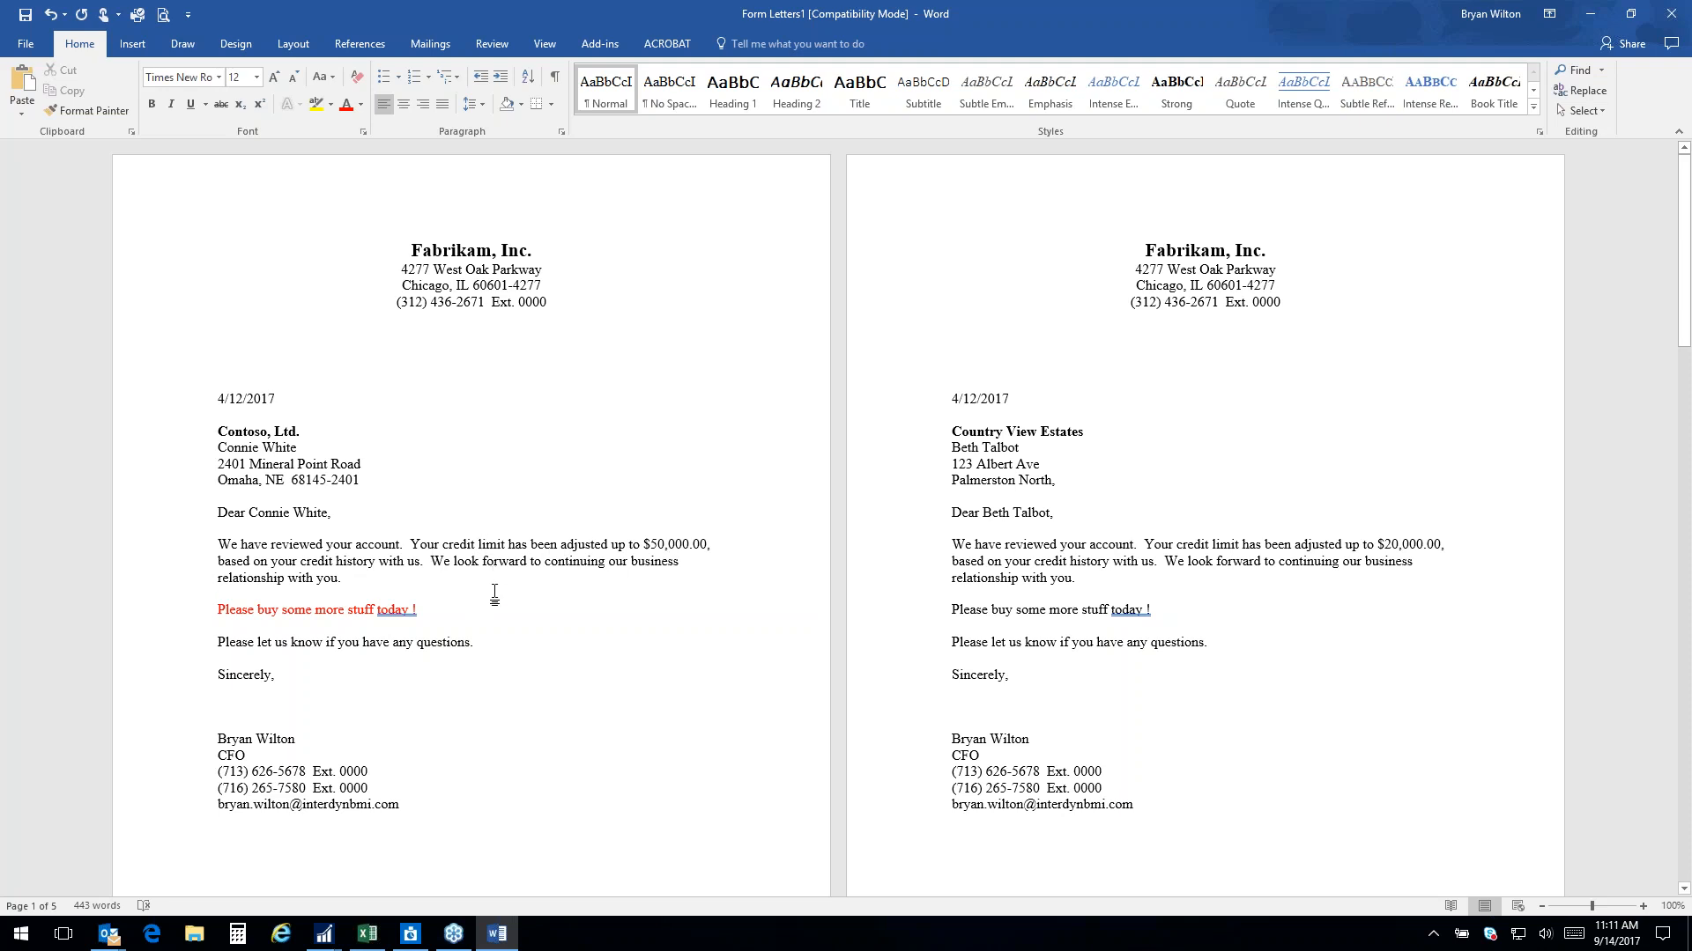
# Enlarge the Fabrikam, Inc. letterhead in the Contoso, Ltd. letter by two font size increments and color it dark red
pyautogui.moveTo(398, 246); pyautogui.dragTo(476, 319)
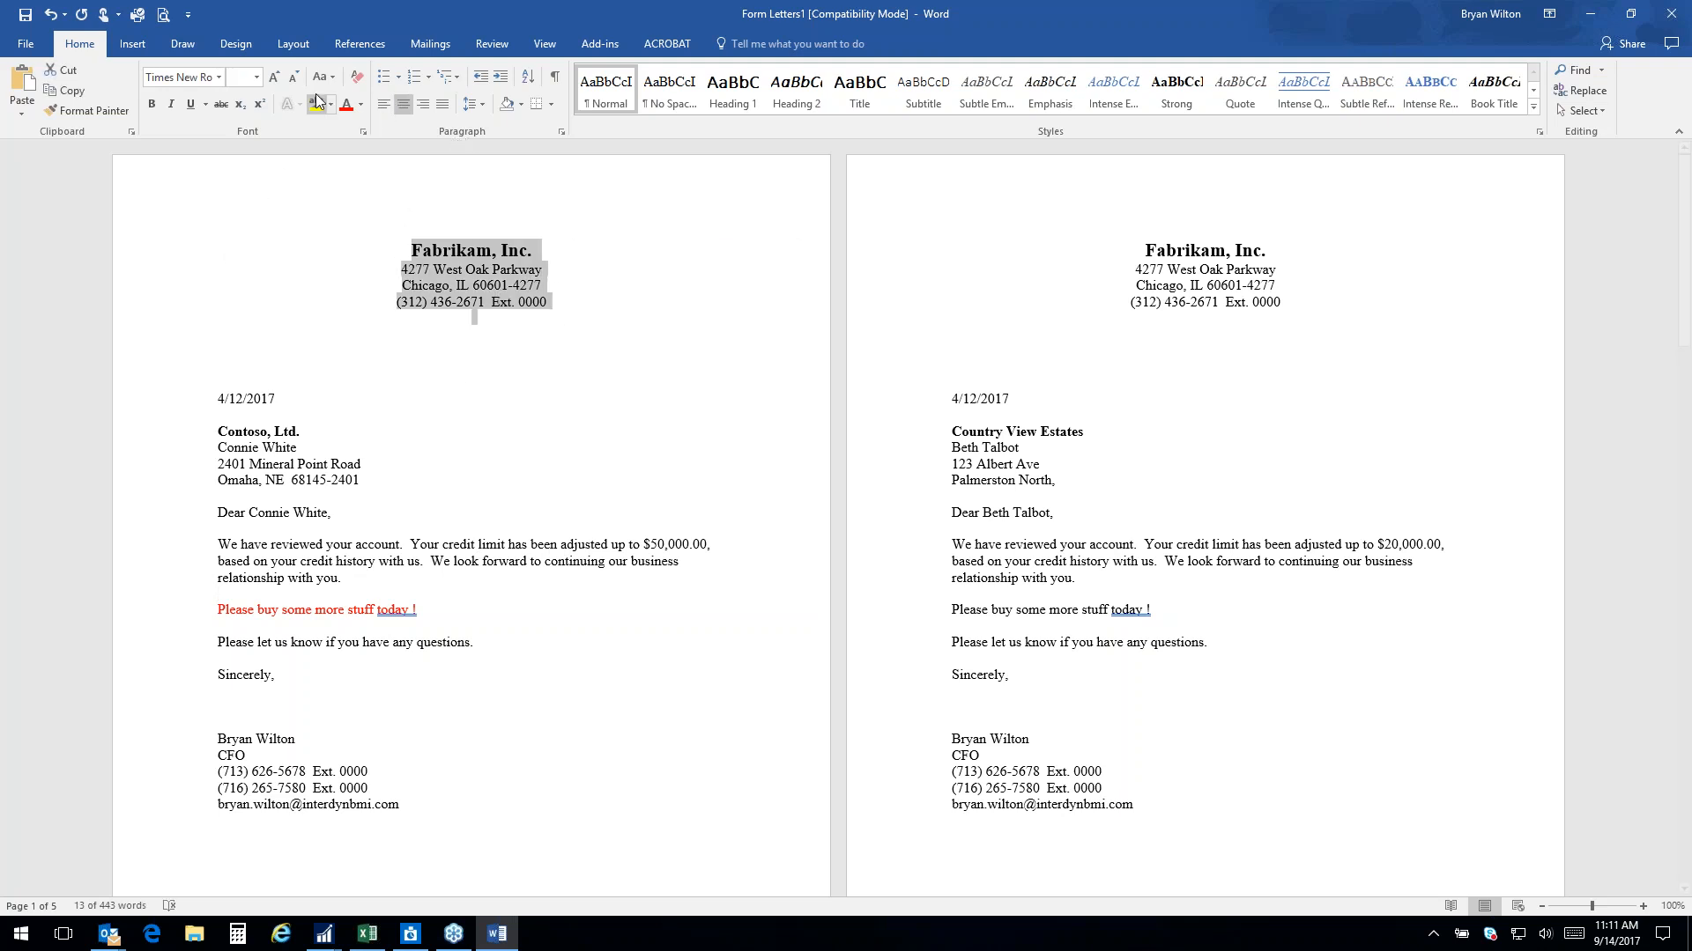
pyautogui.click(274, 78)
pyautogui.click(275, 78)
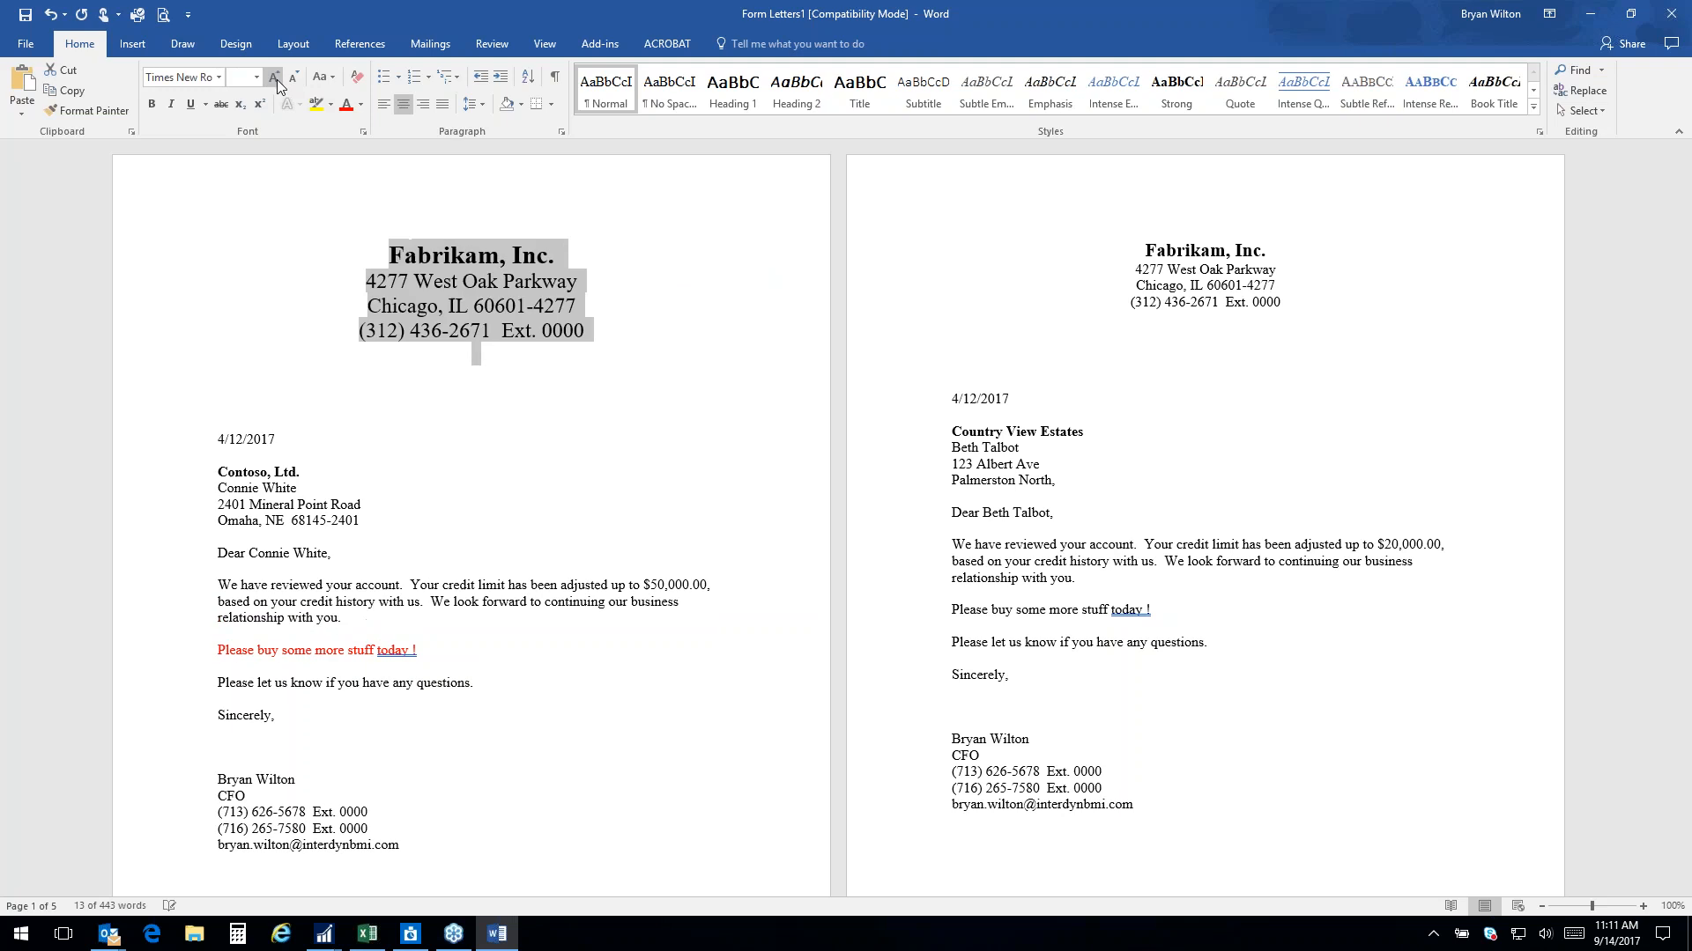
pyautogui.click(361, 104)
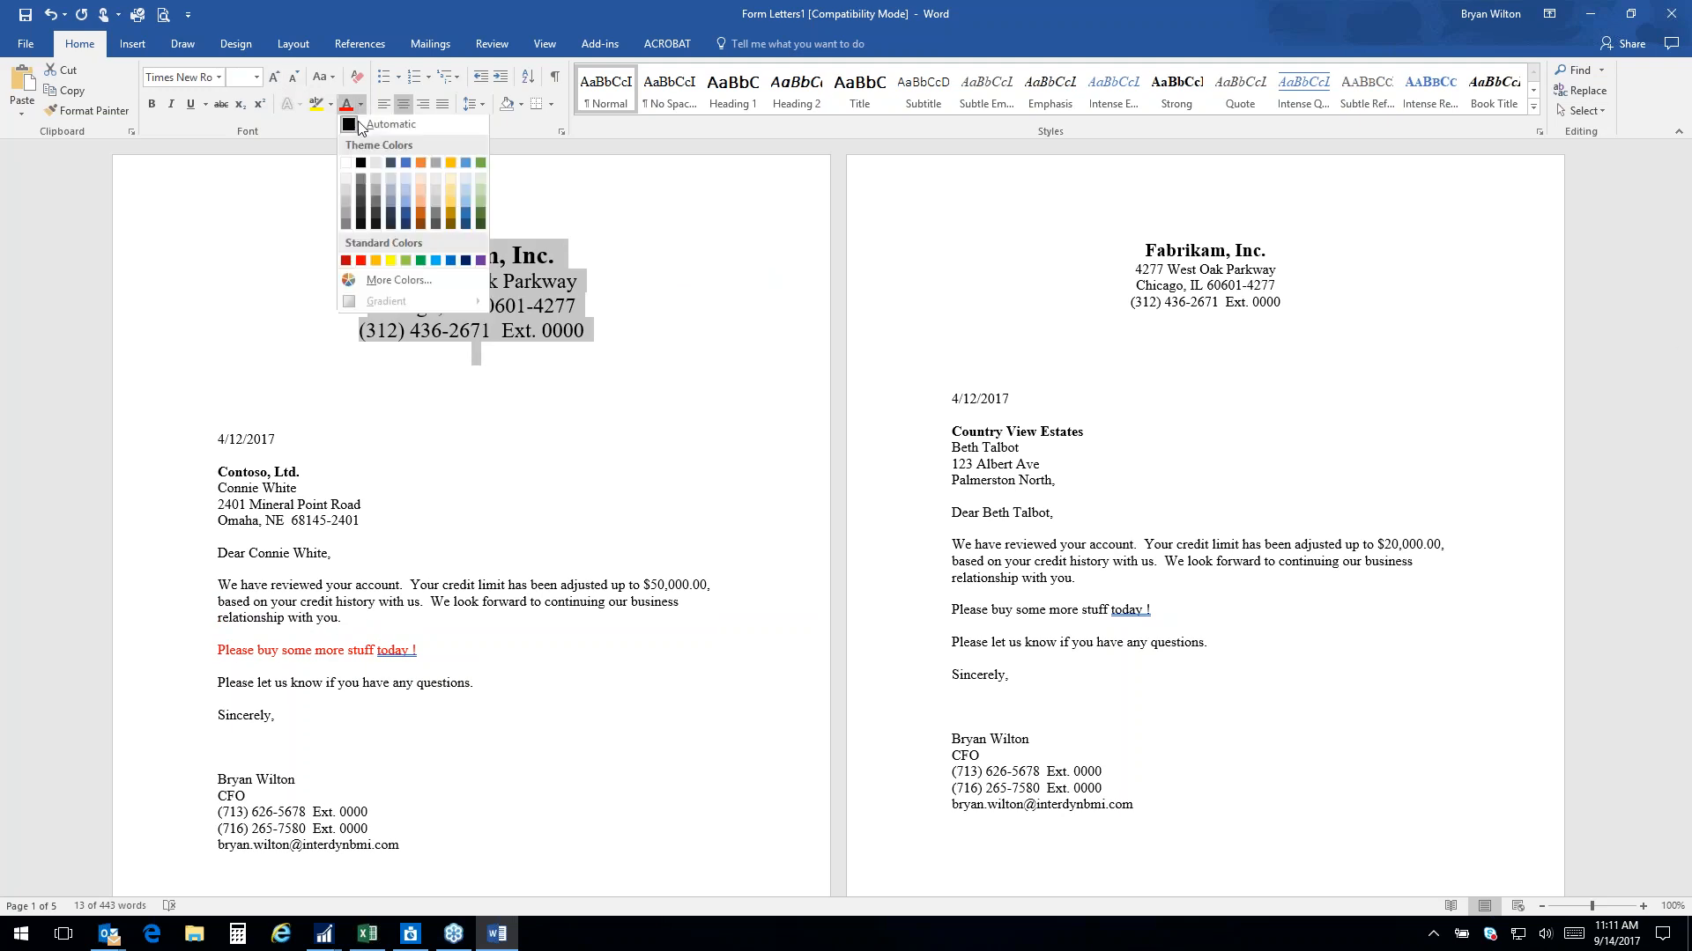
pyautogui.click(345, 259)
pyautogui.click(646, 289)
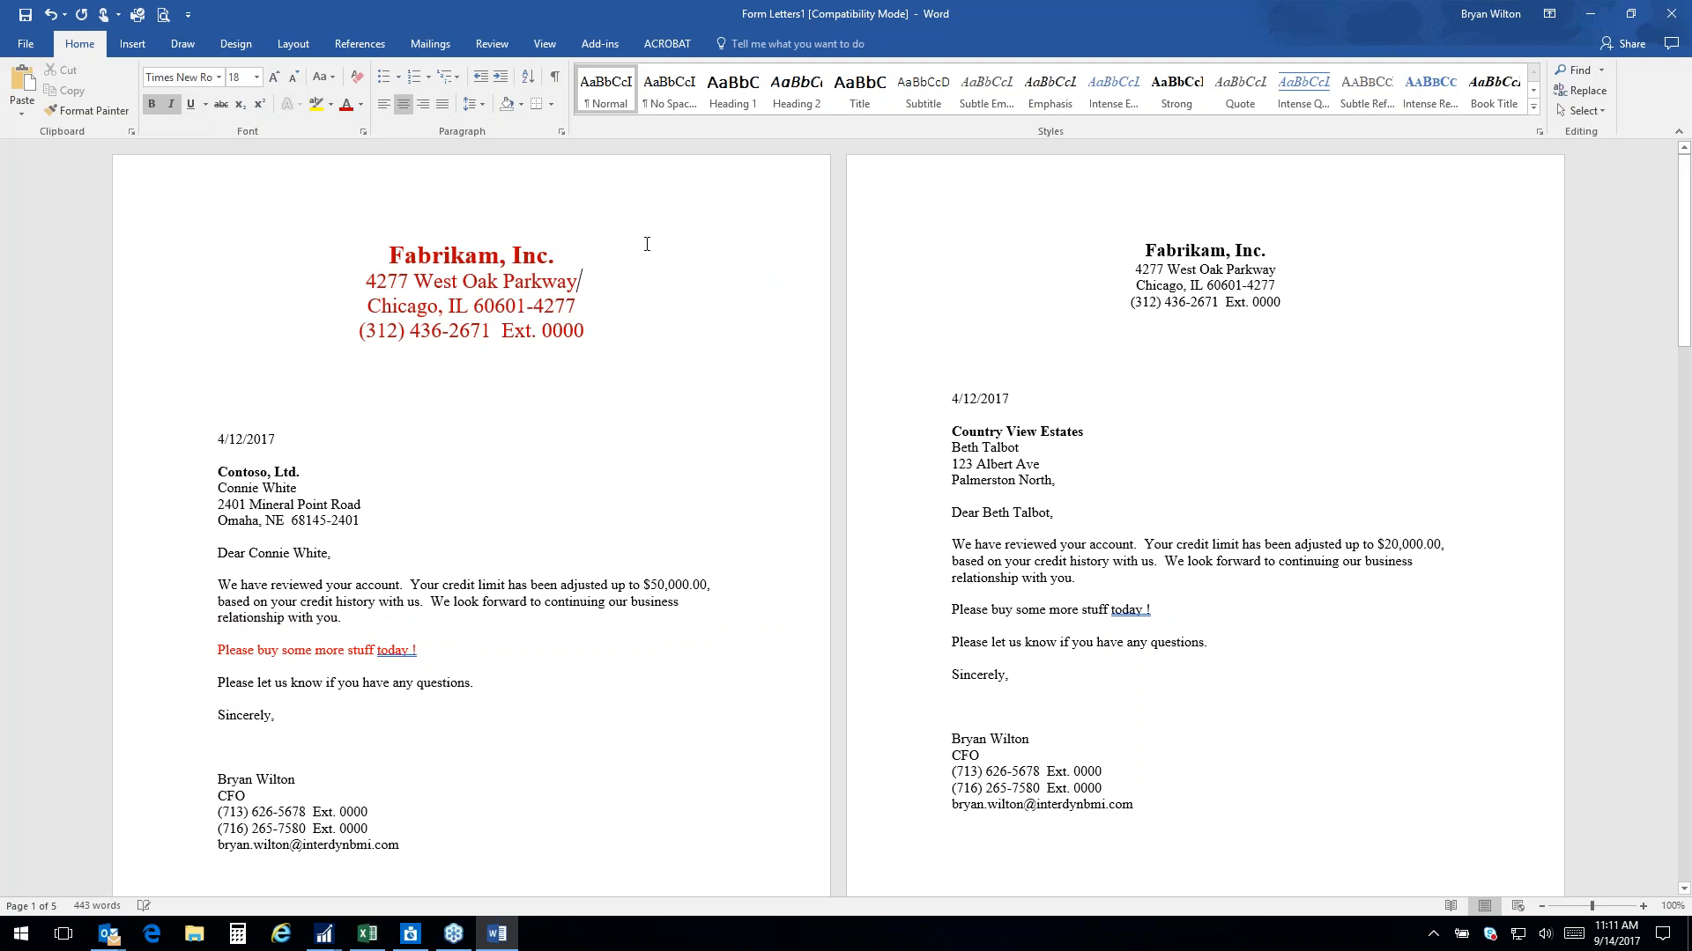
pyautogui.click(417, 402)
# Examine the generated credit limit letters from the first customer through the last
pyautogui.scroll(-2, 661, 453)
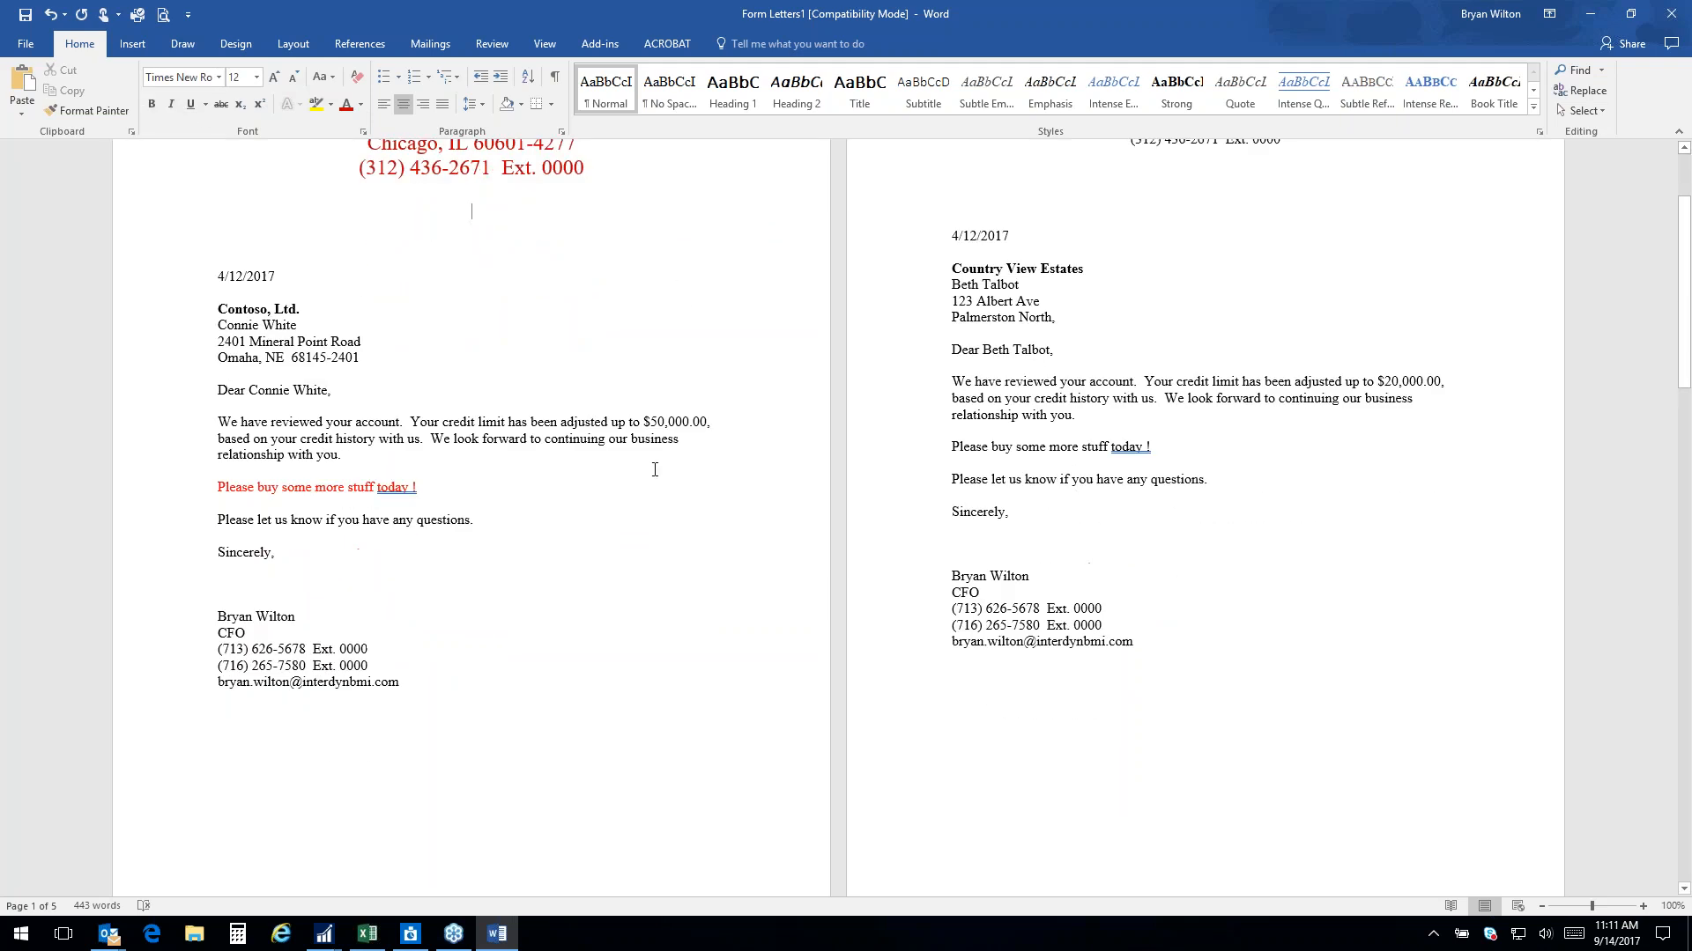
pyautogui.scroll(-3, 654, 472)
pyautogui.scroll(3, 223, 594)
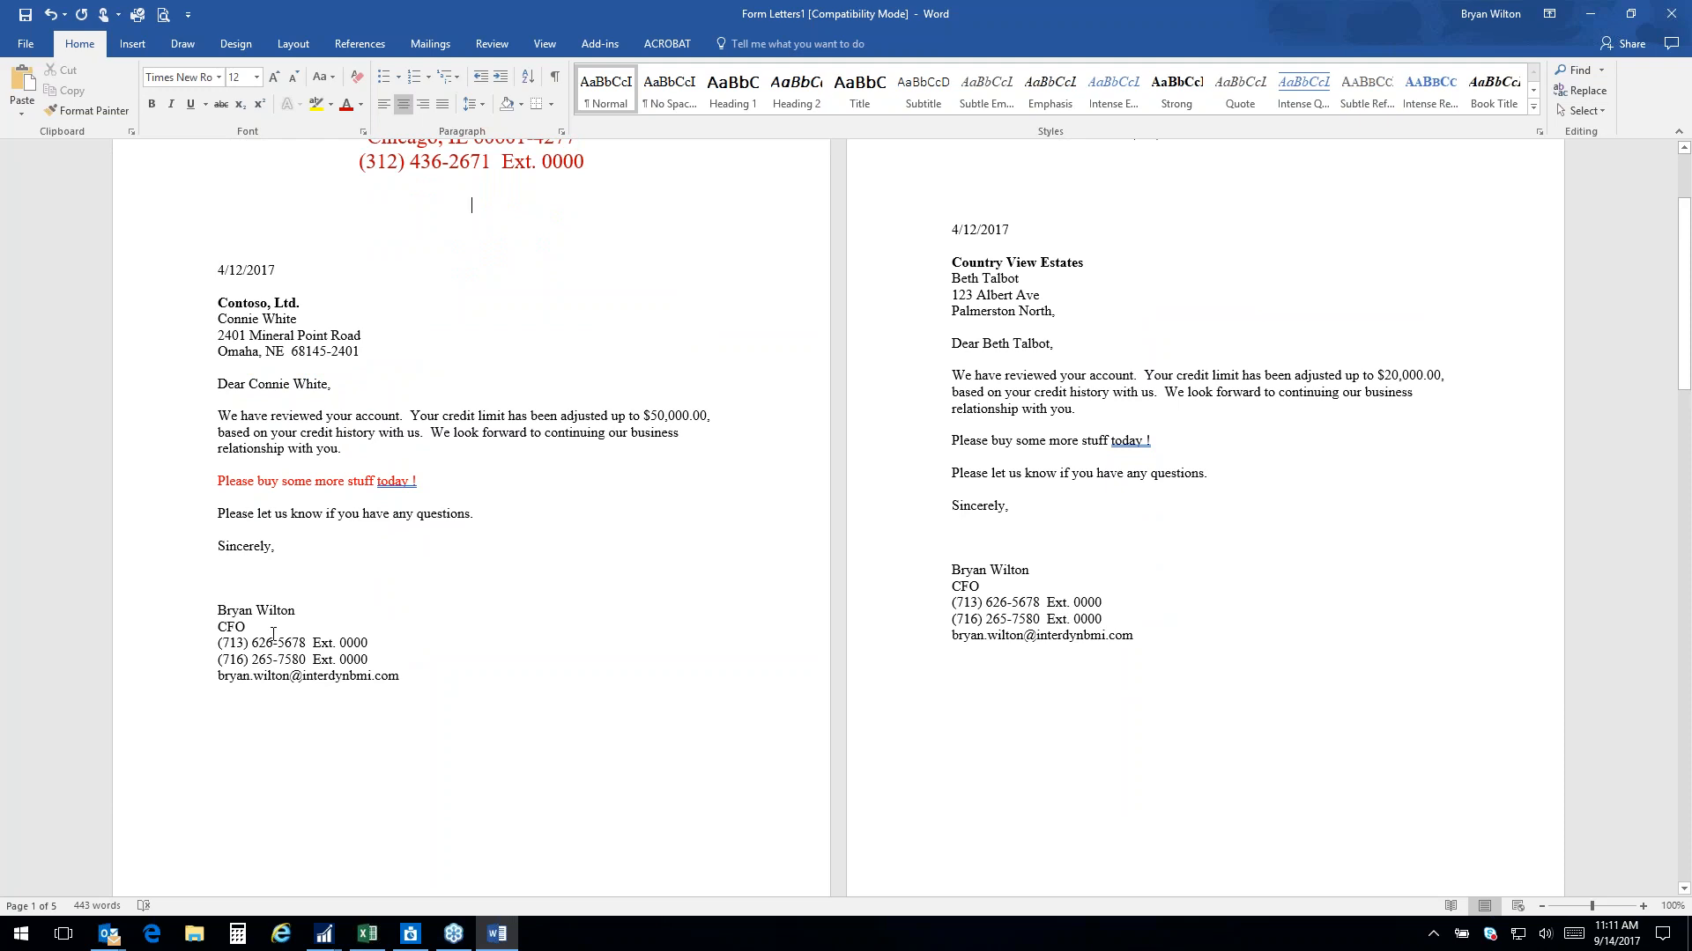
pyautogui.scroll(-3, 177, 541)
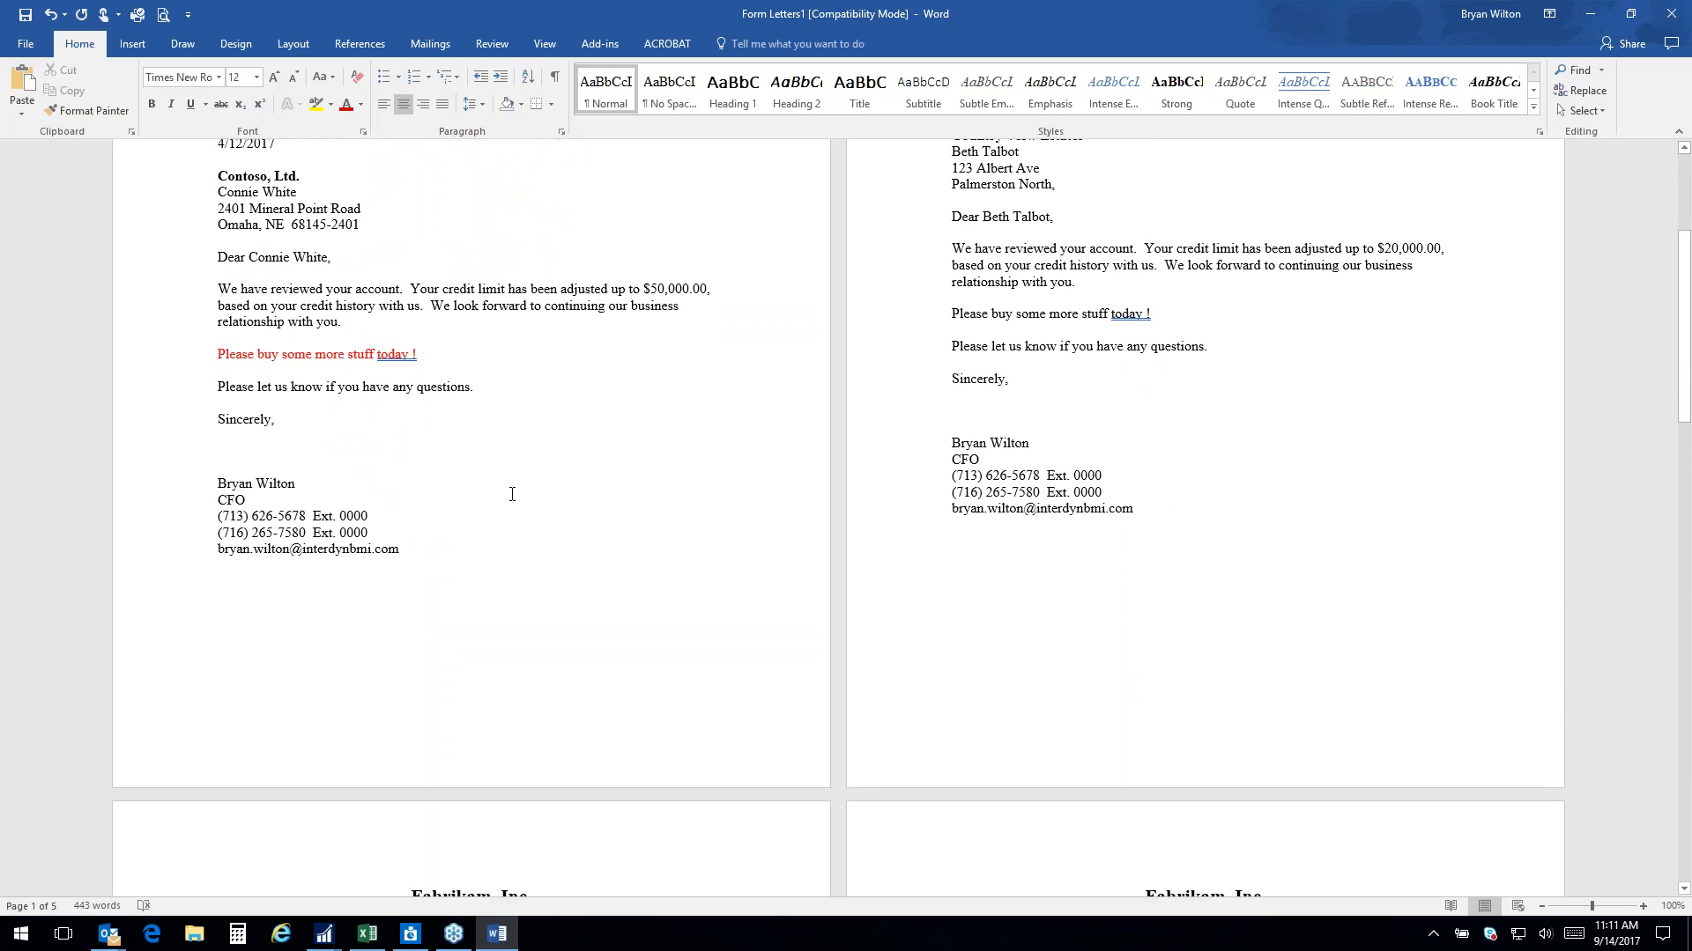
pyautogui.scroll(-5, 509, 500)
pyautogui.scroll(3, 273, 374)
pyautogui.scroll(-20, 985, 553)
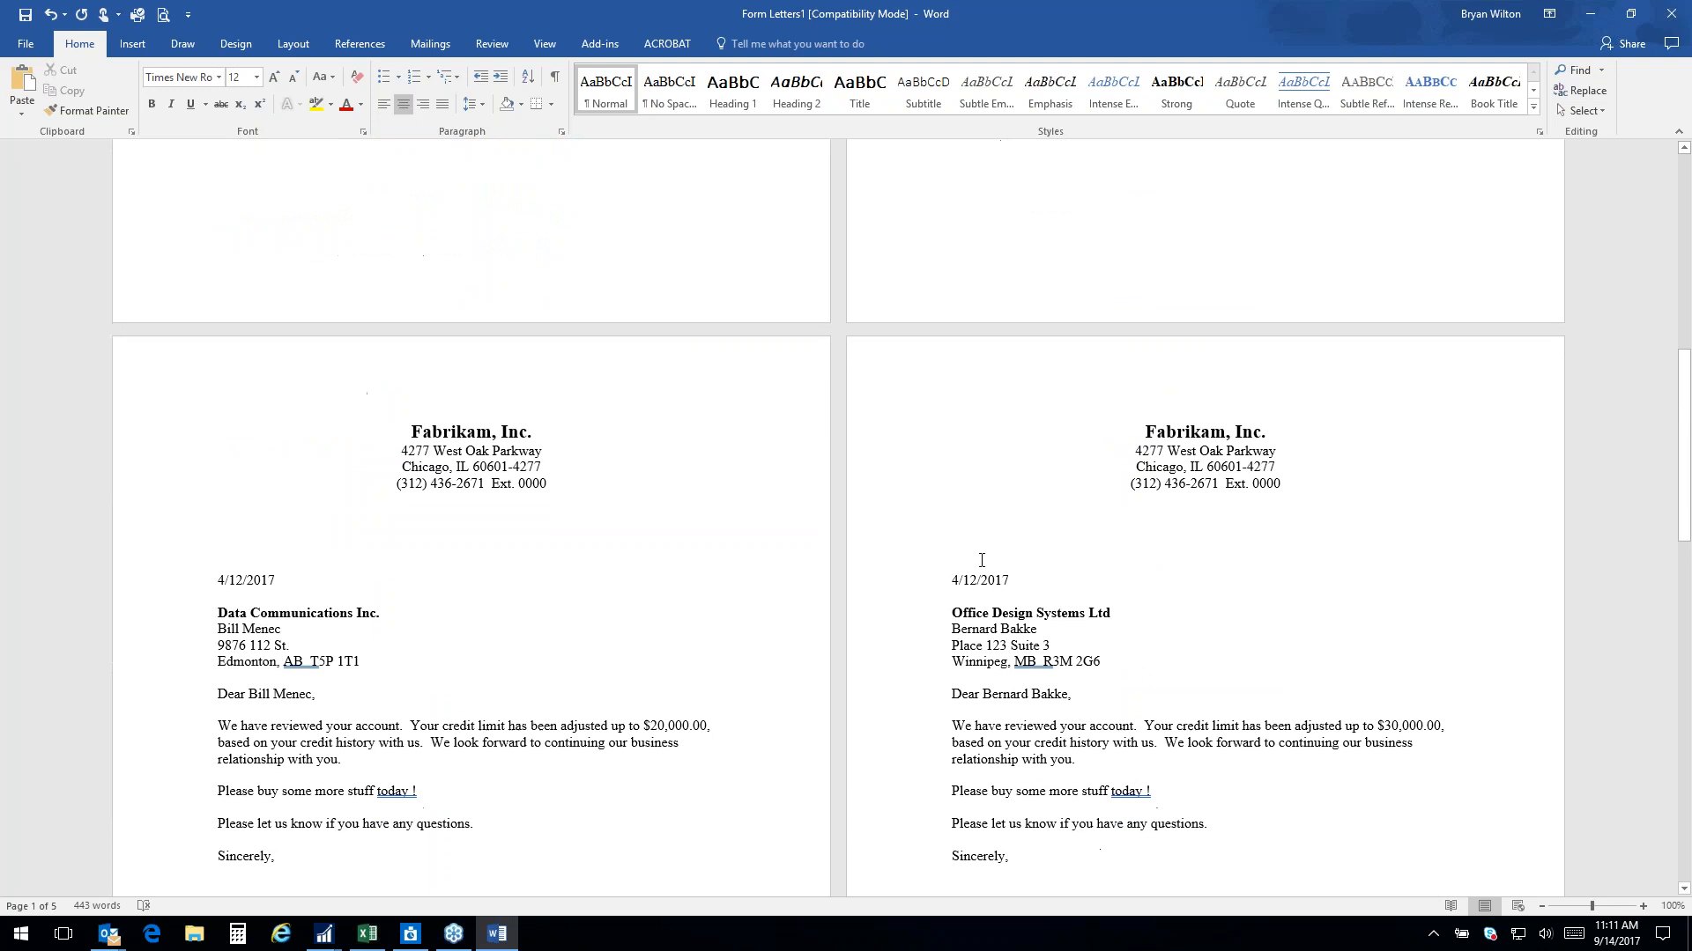
pyautogui.scroll(10, 896, 693)
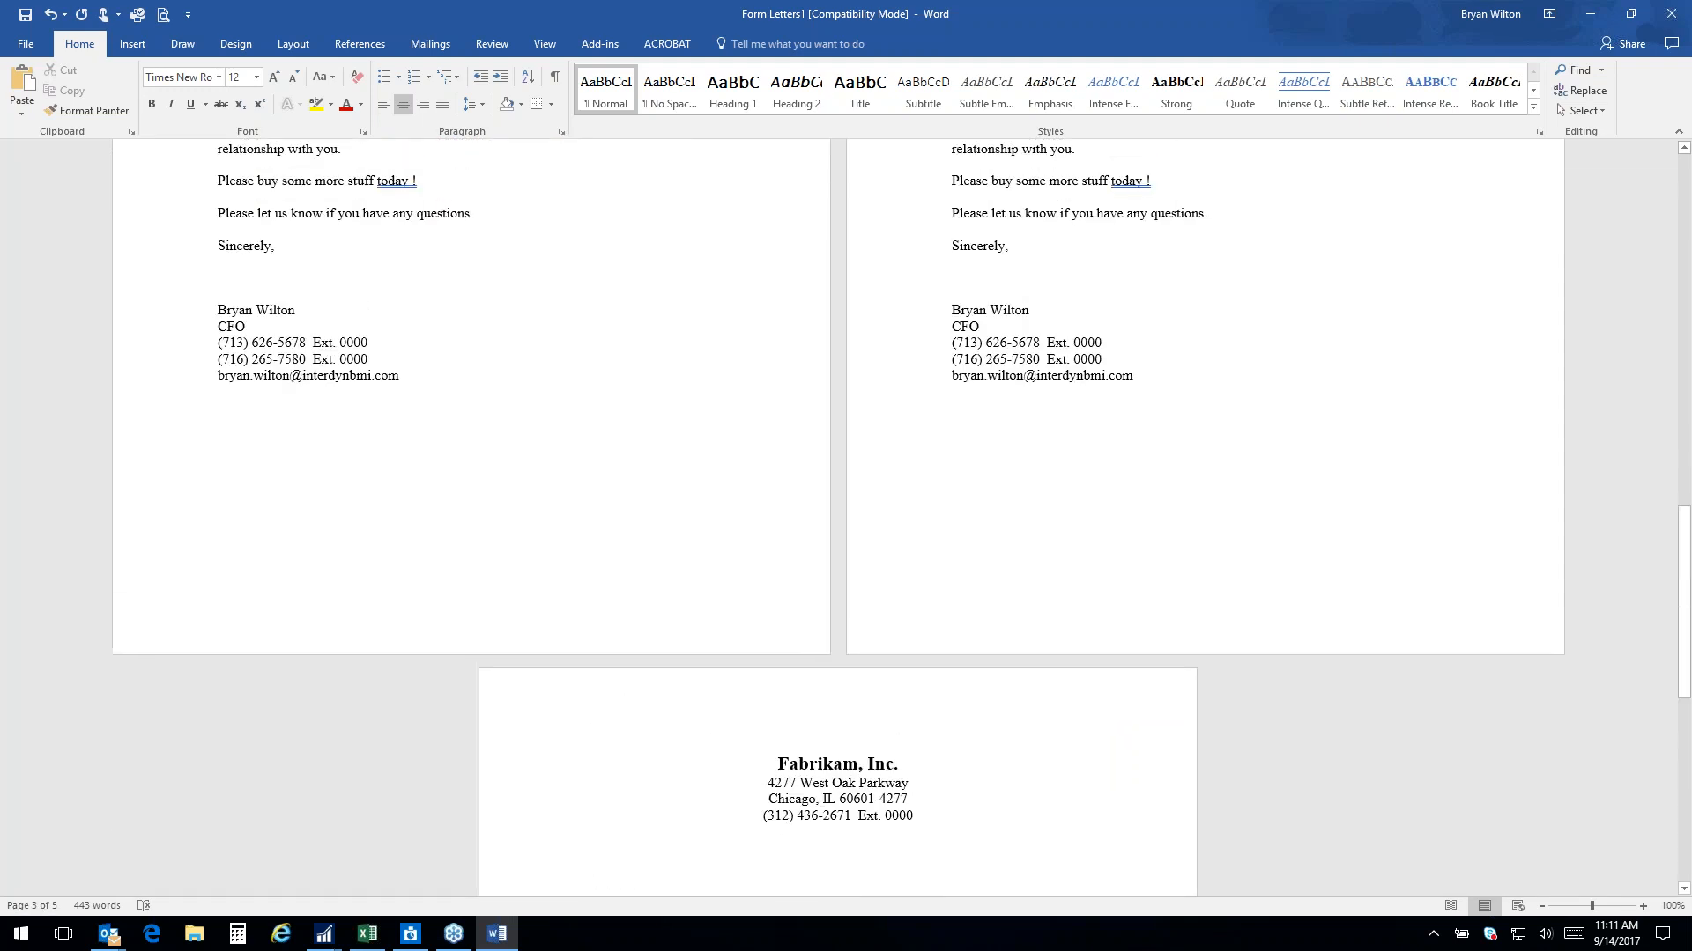
pyautogui.scroll(-15, 891, 706)
pyautogui.scroll(20, 875, 725)
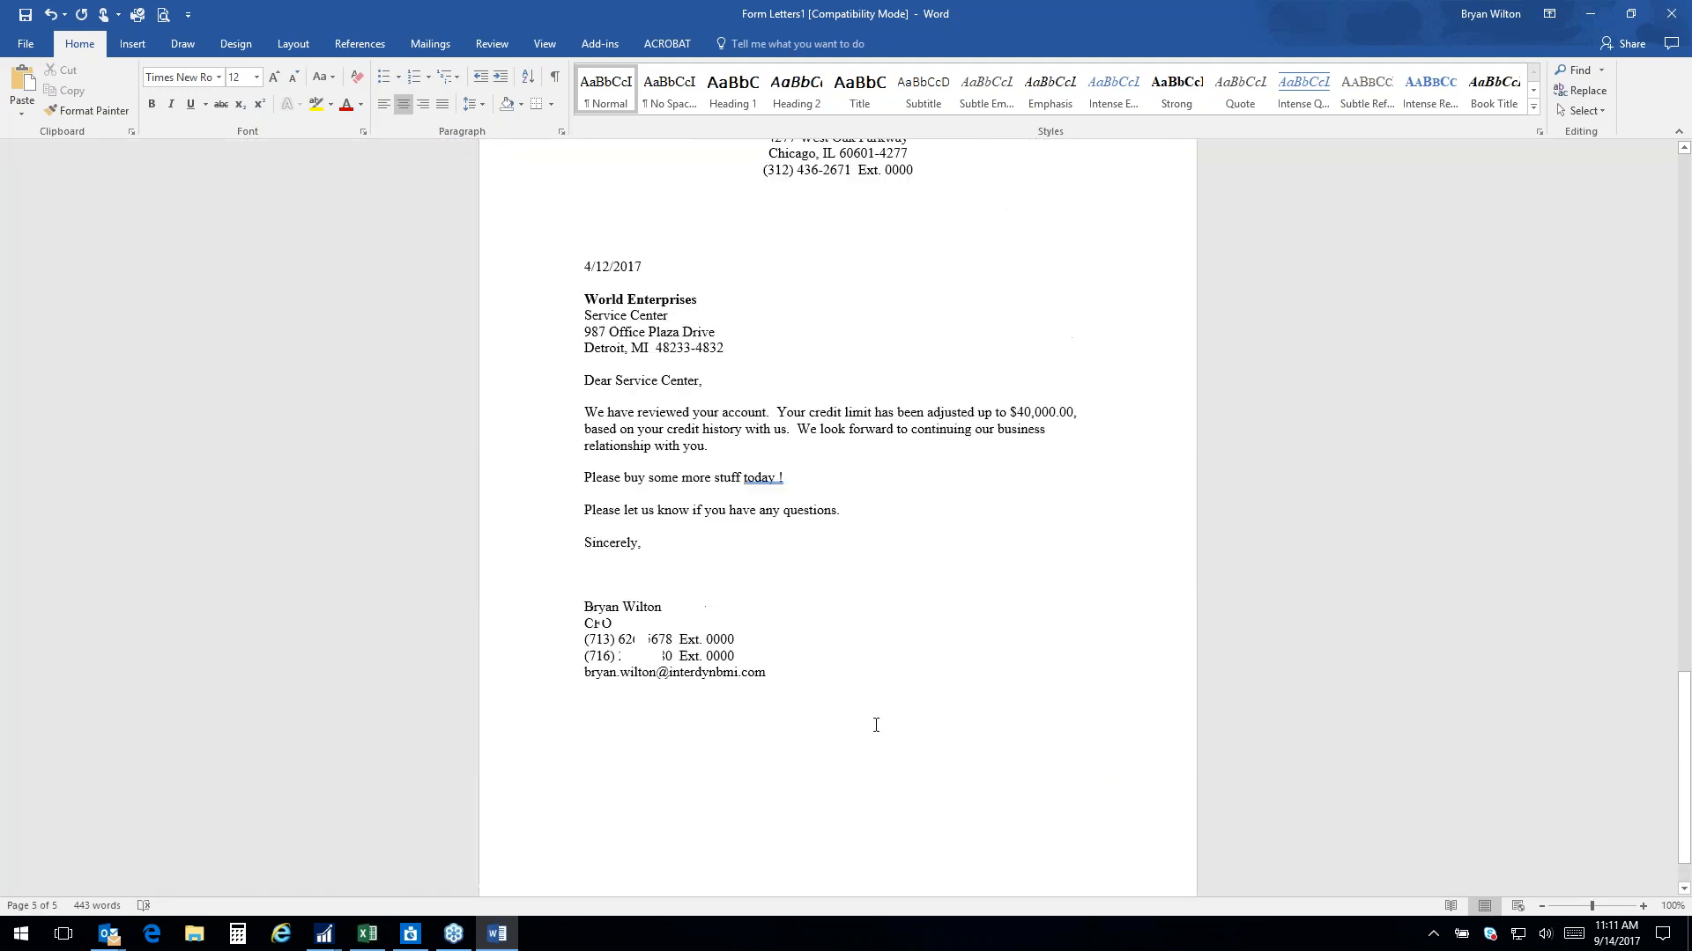
pyautogui.scroll(3, 869, 733)
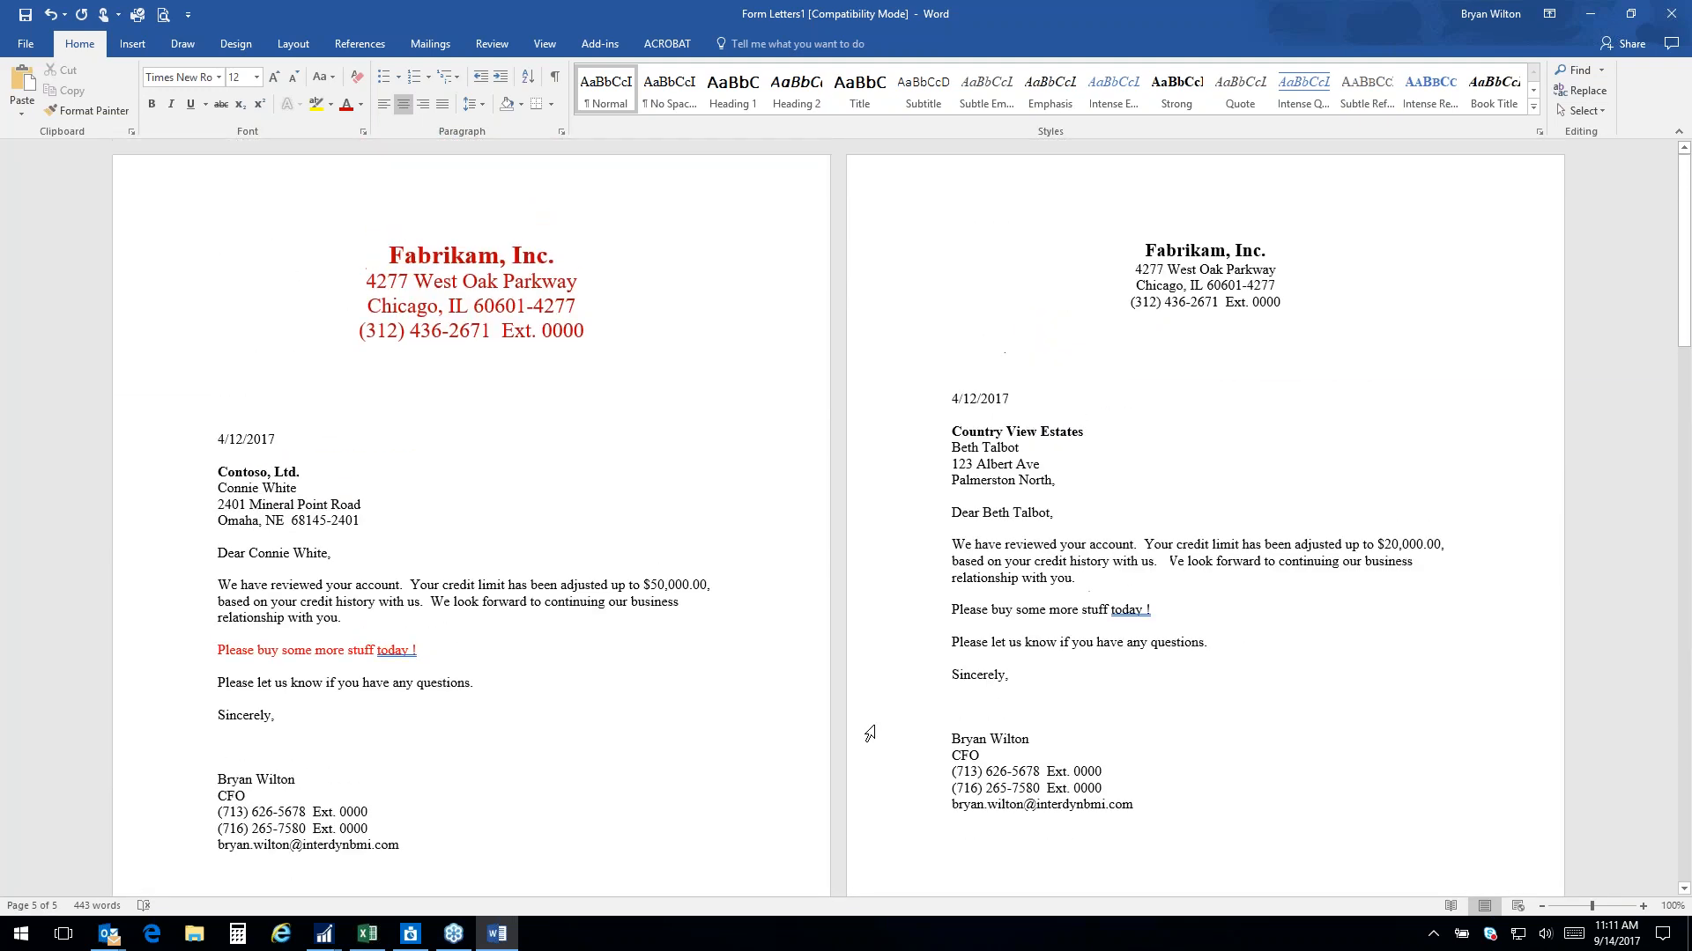
# Close the form letters document without saving the changes
pyautogui.click(1672, 16)
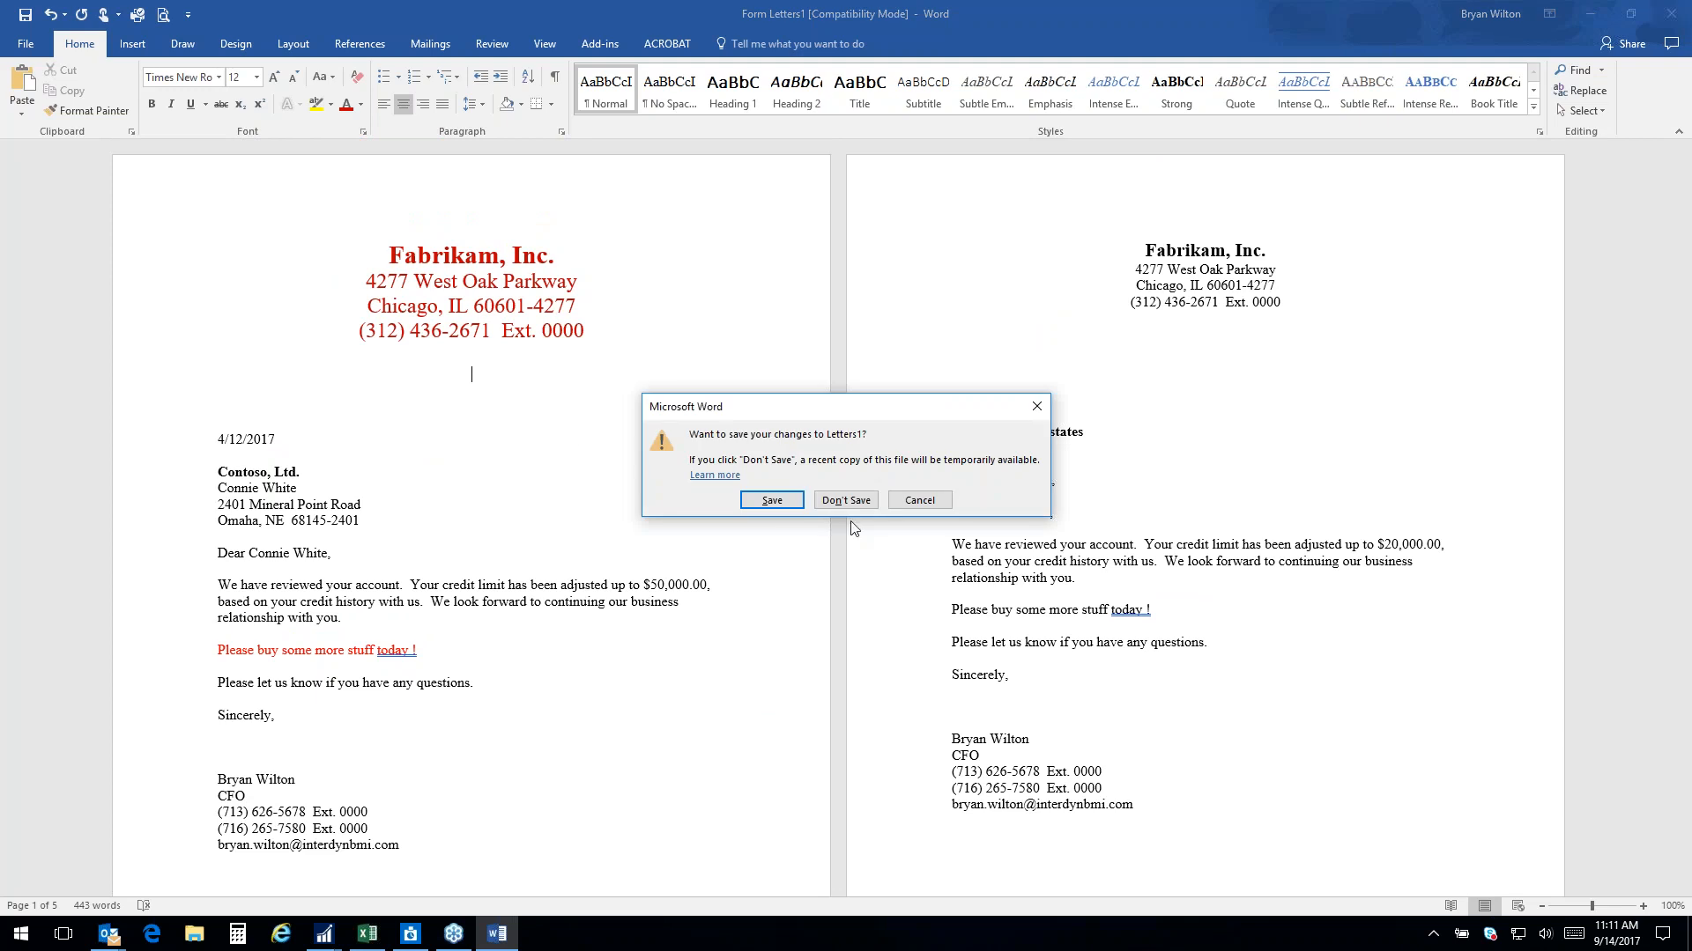
pyautogui.click(844, 500)
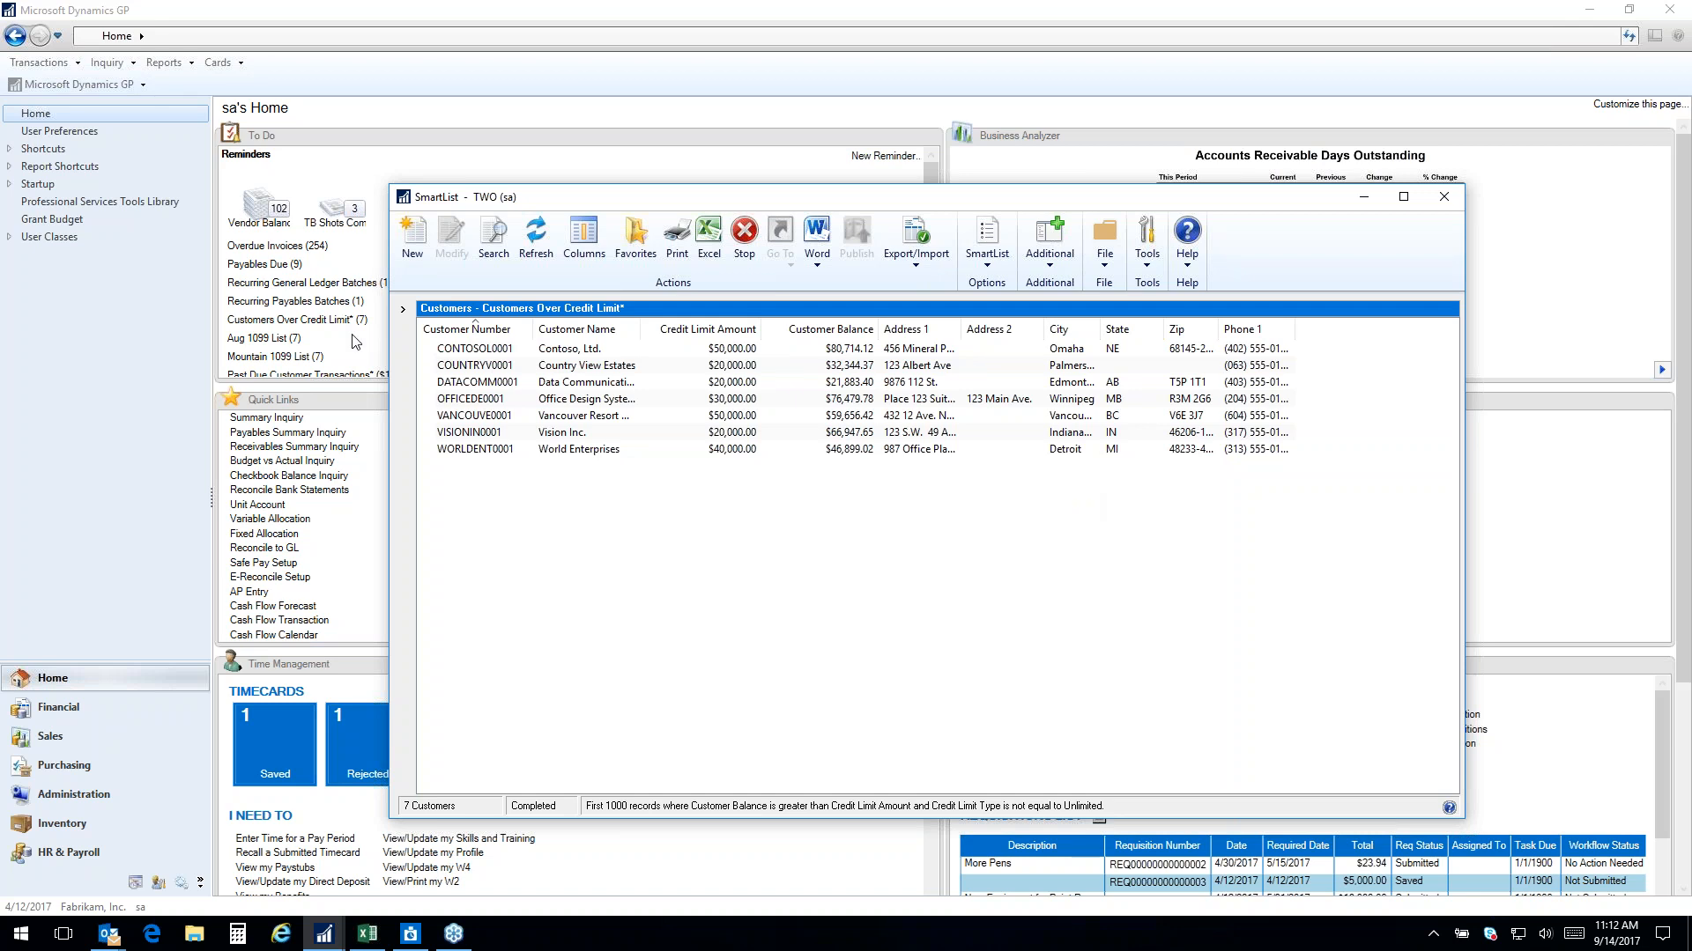
# Open the default all-vendors list (*) in the Vendors folder under Purchasing in SmartList
pyautogui.click(403, 309)
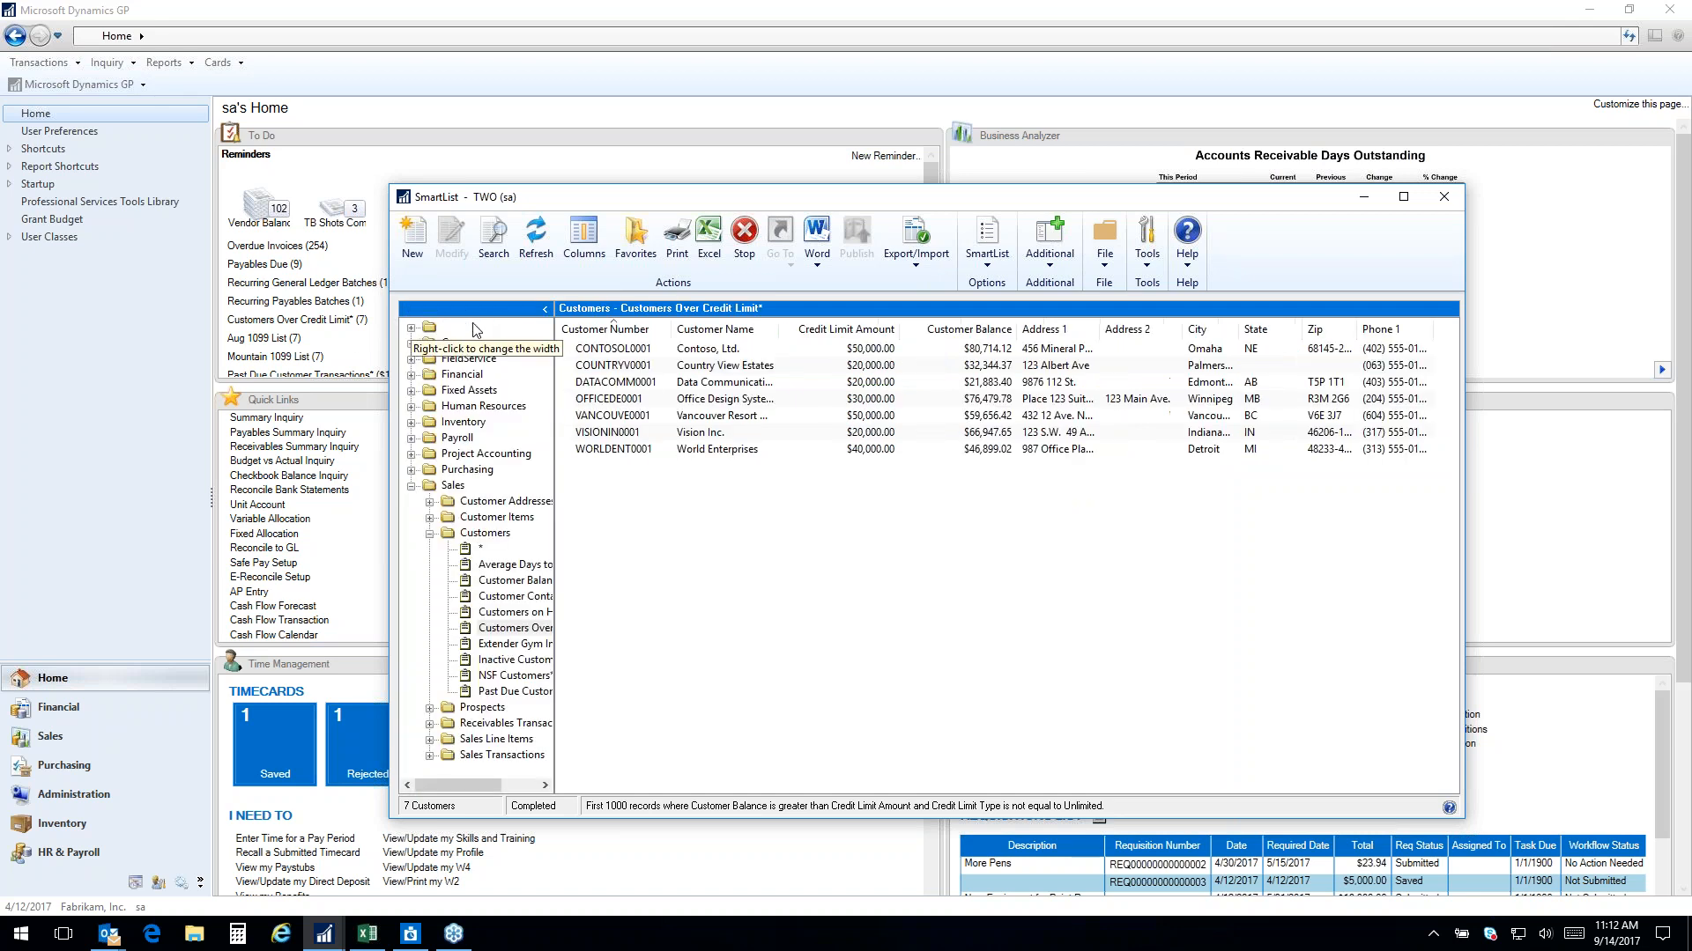
pyautogui.click(410, 485)
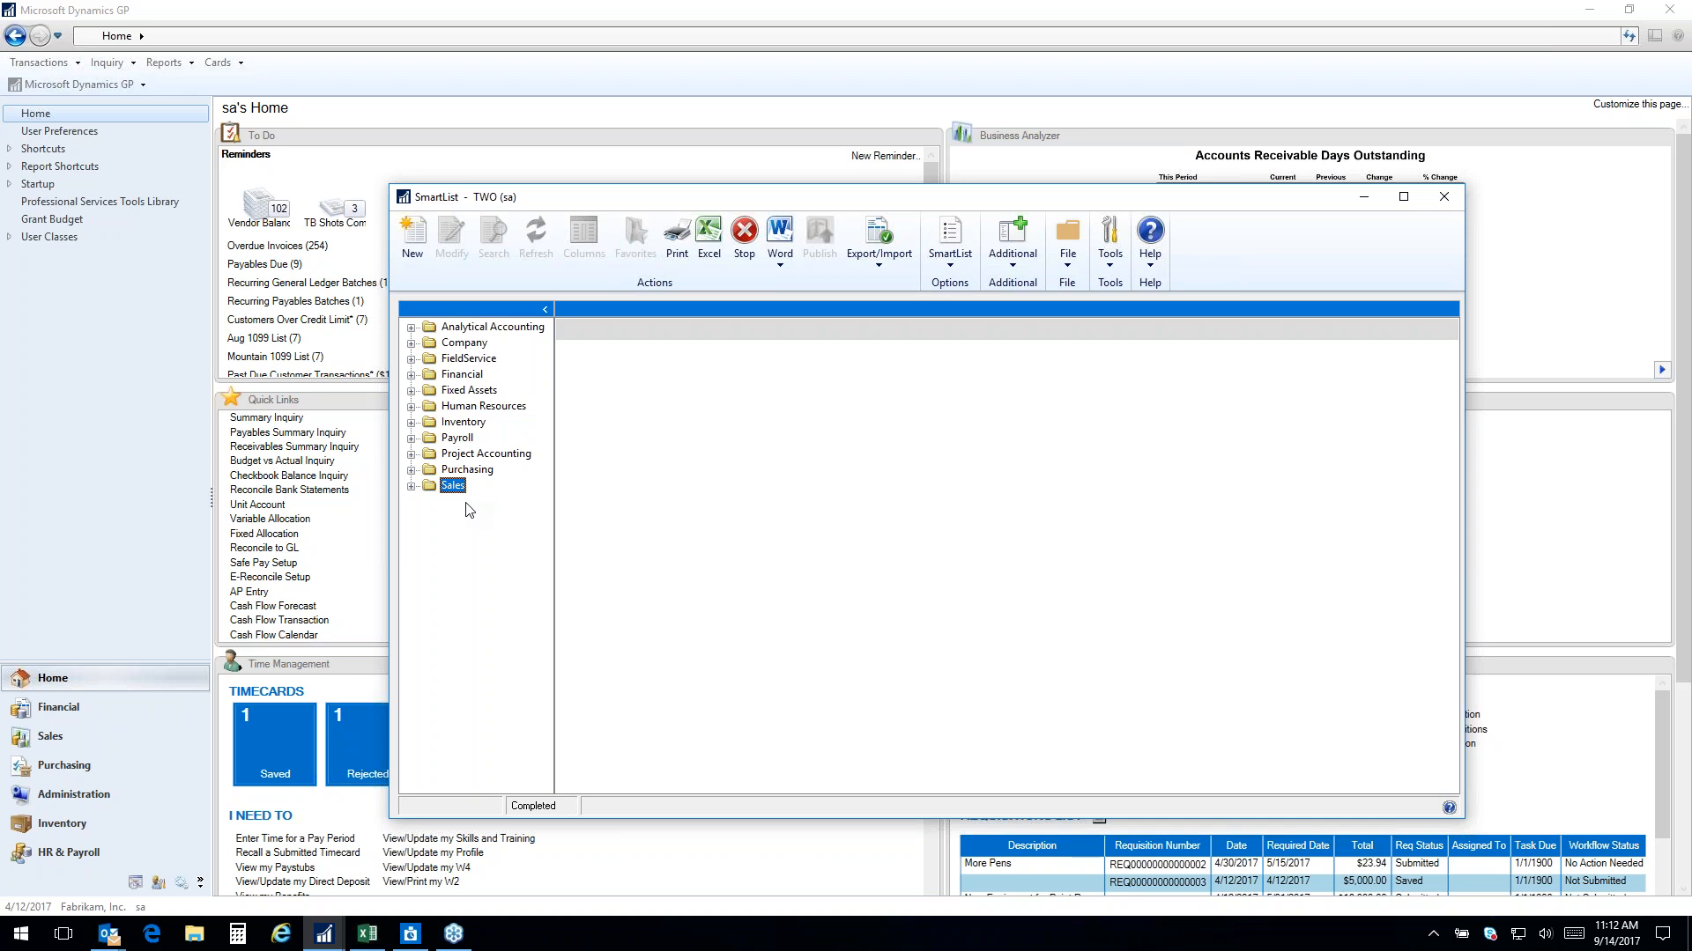
pyautogui.click(411, 472)
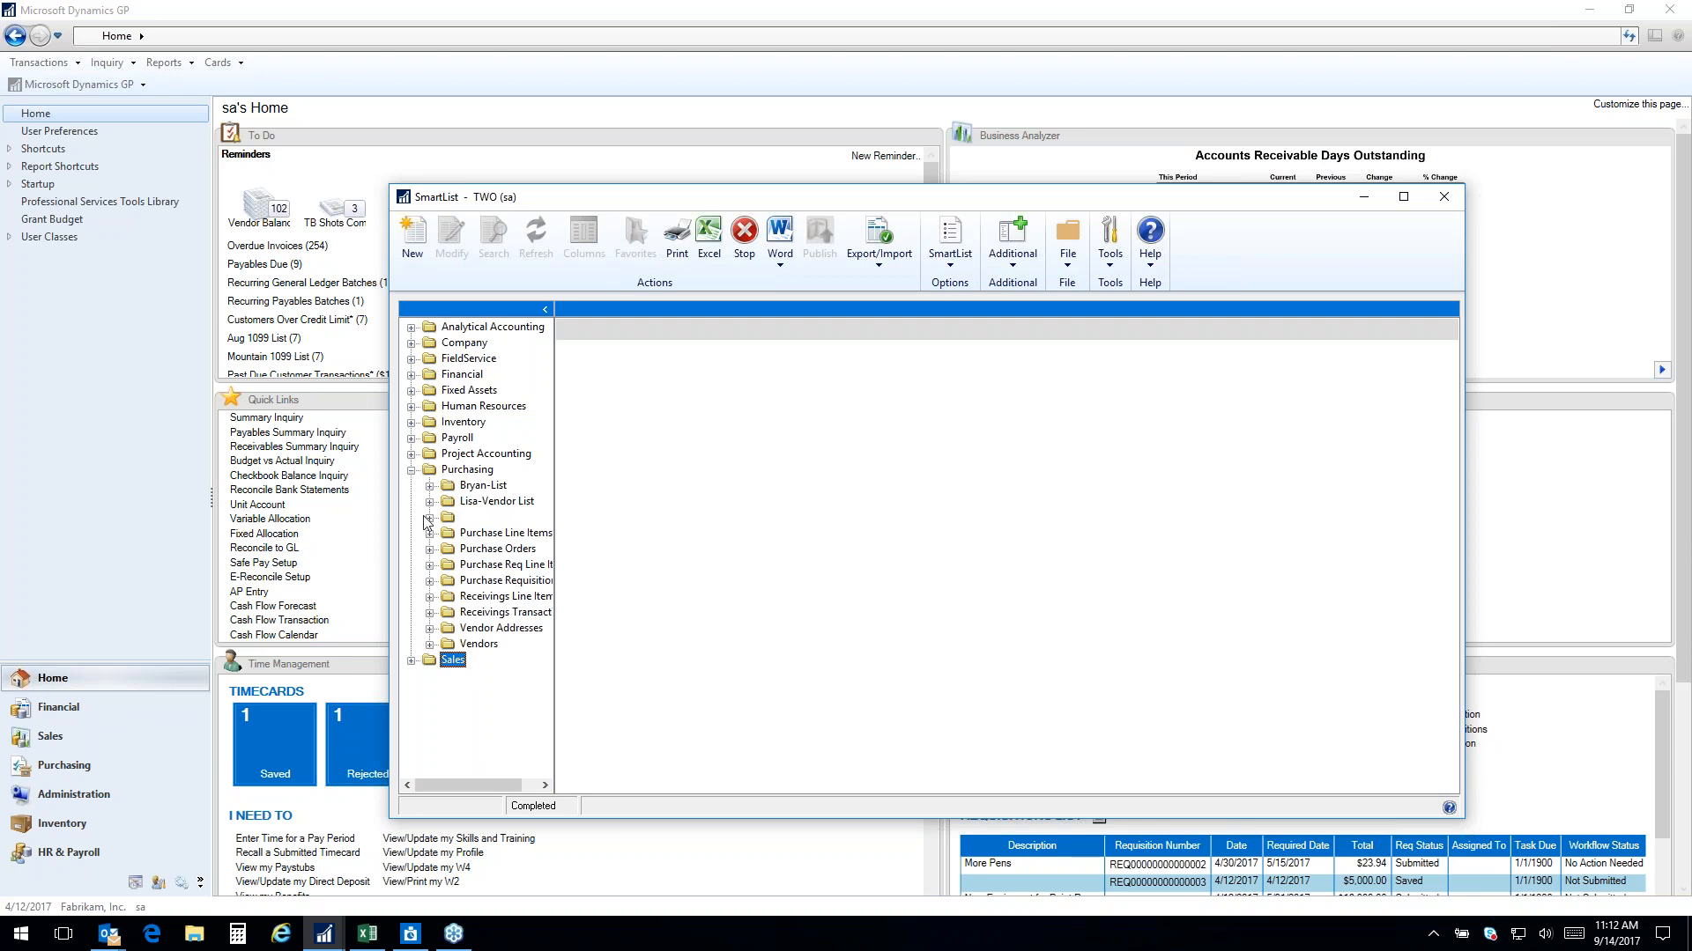
pyautogui.click(429, 644)
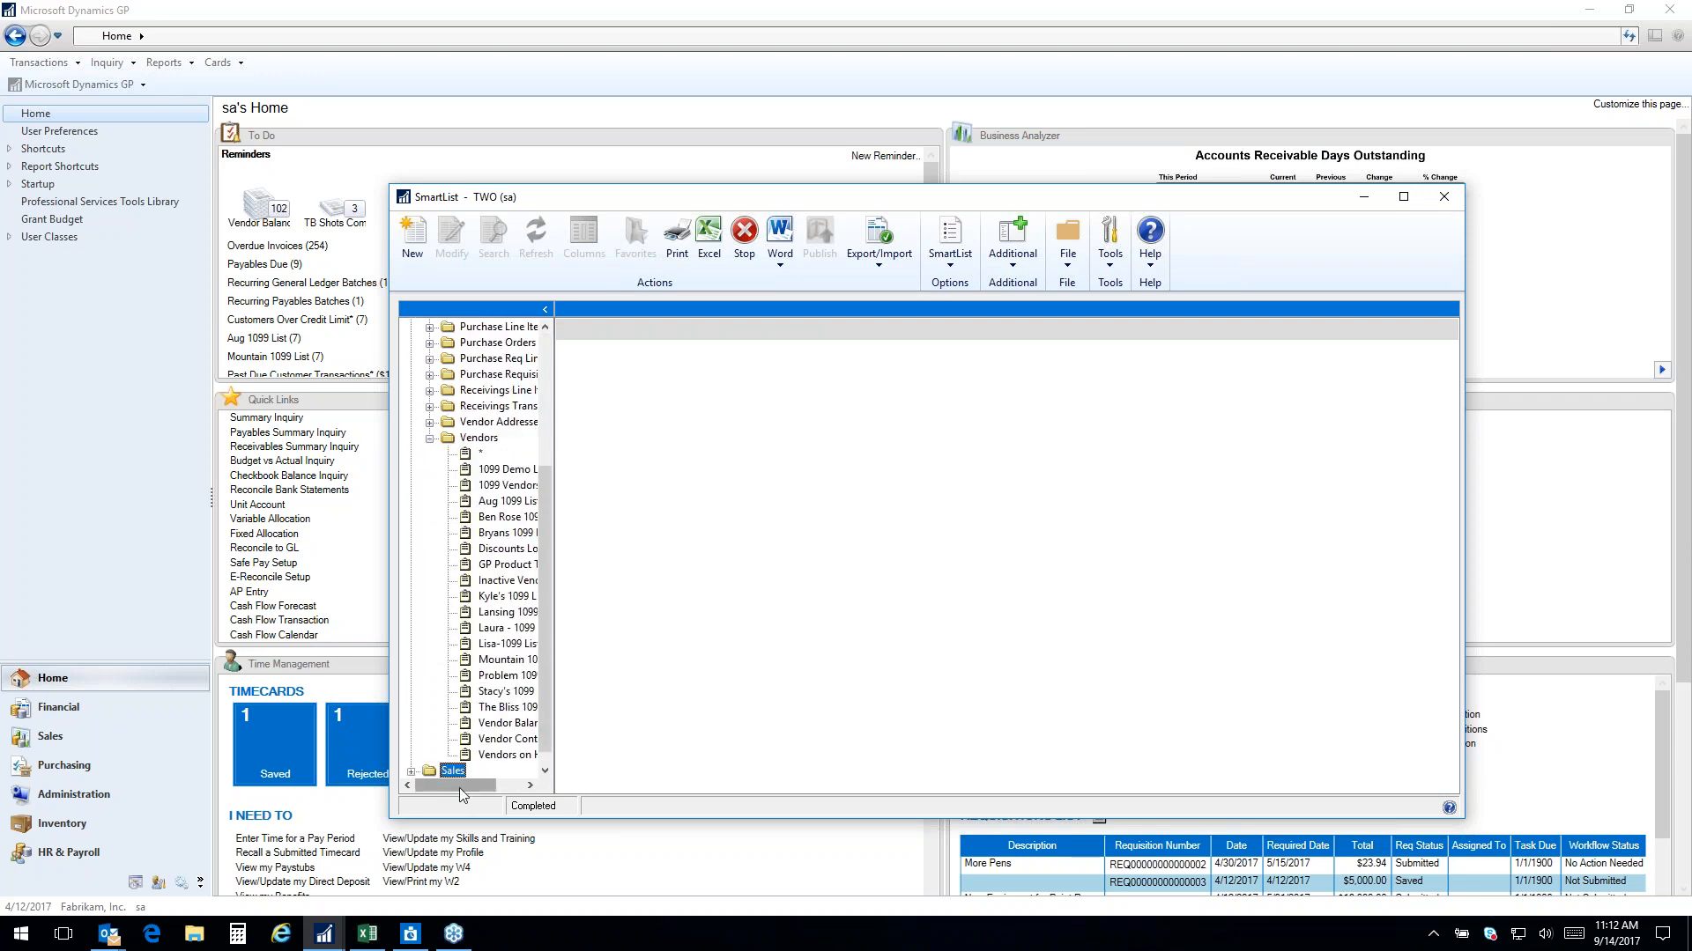
pyautogui.moveTo(458, 788); pyautogui.dragTo(484, 787)
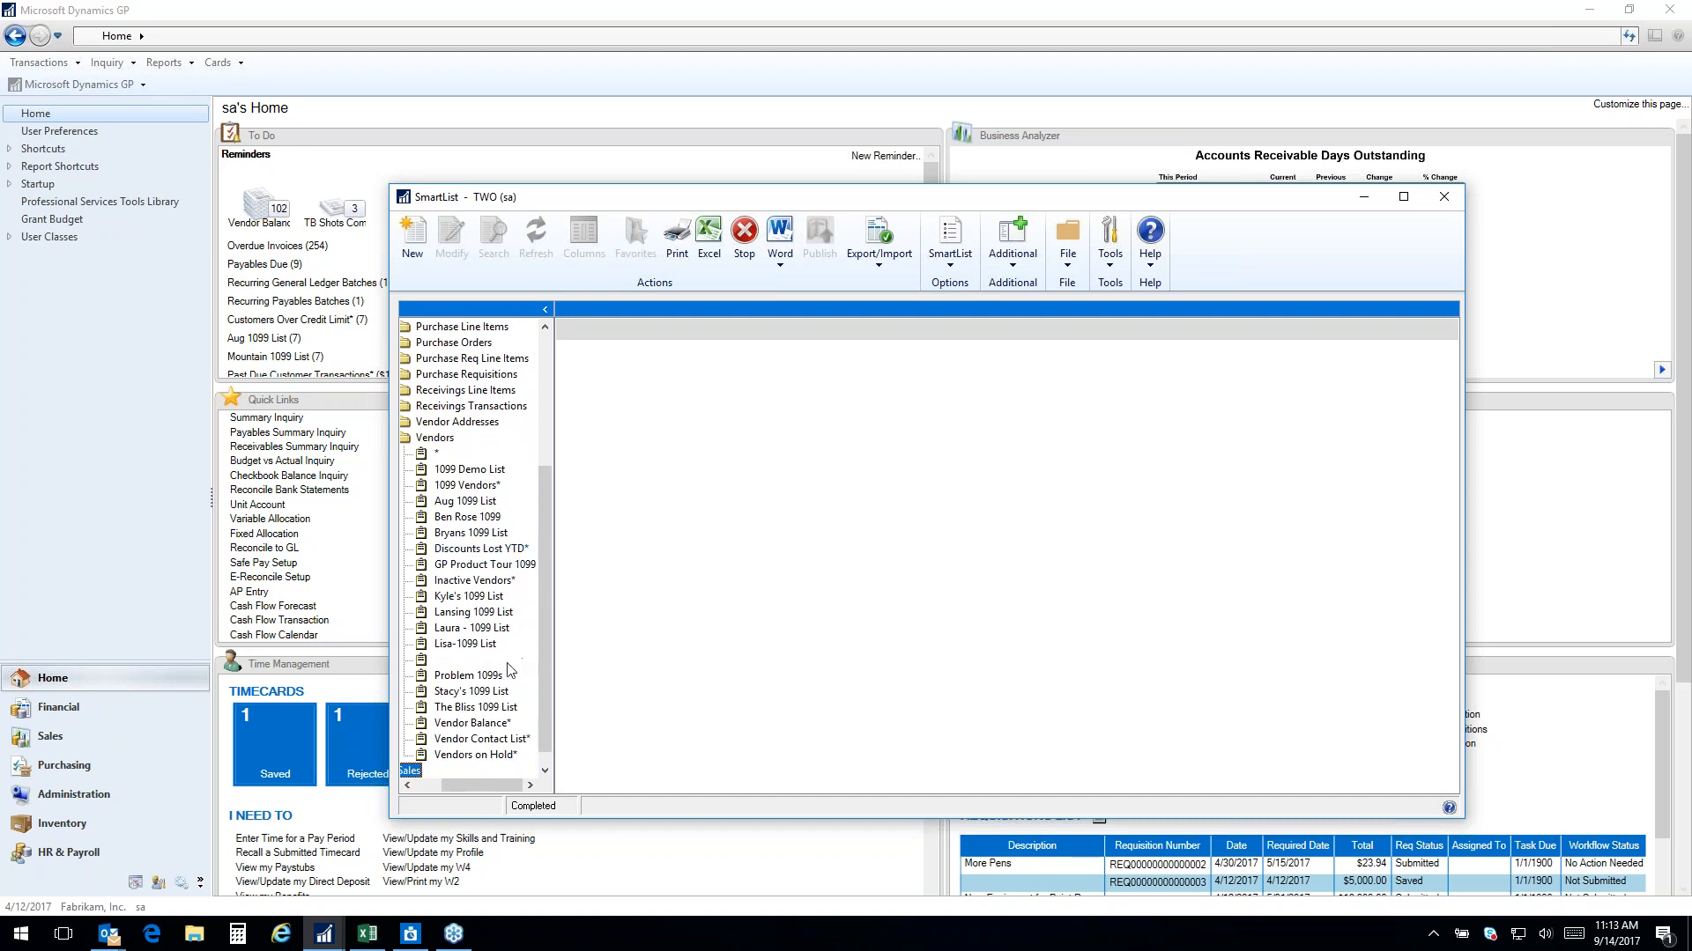
pyautogui.click(436, 453)
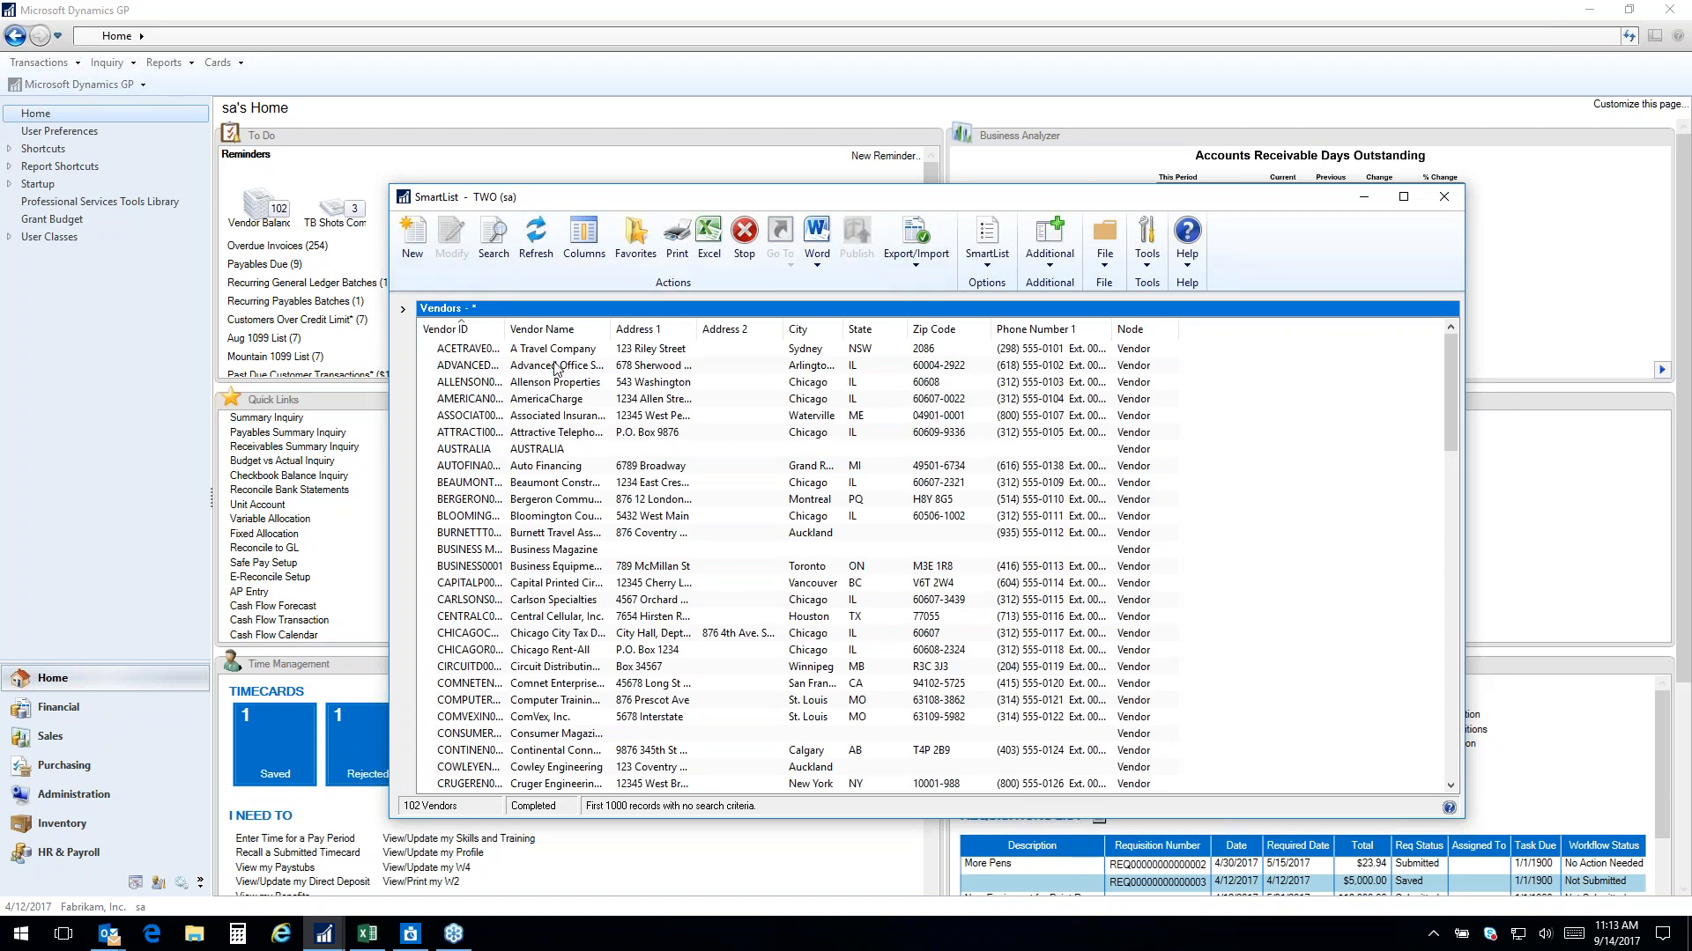
# Remove the Node, Phone Number 1 and Vendor ID columns from the Vendors list's column display
pyautogui.click(584, 243)
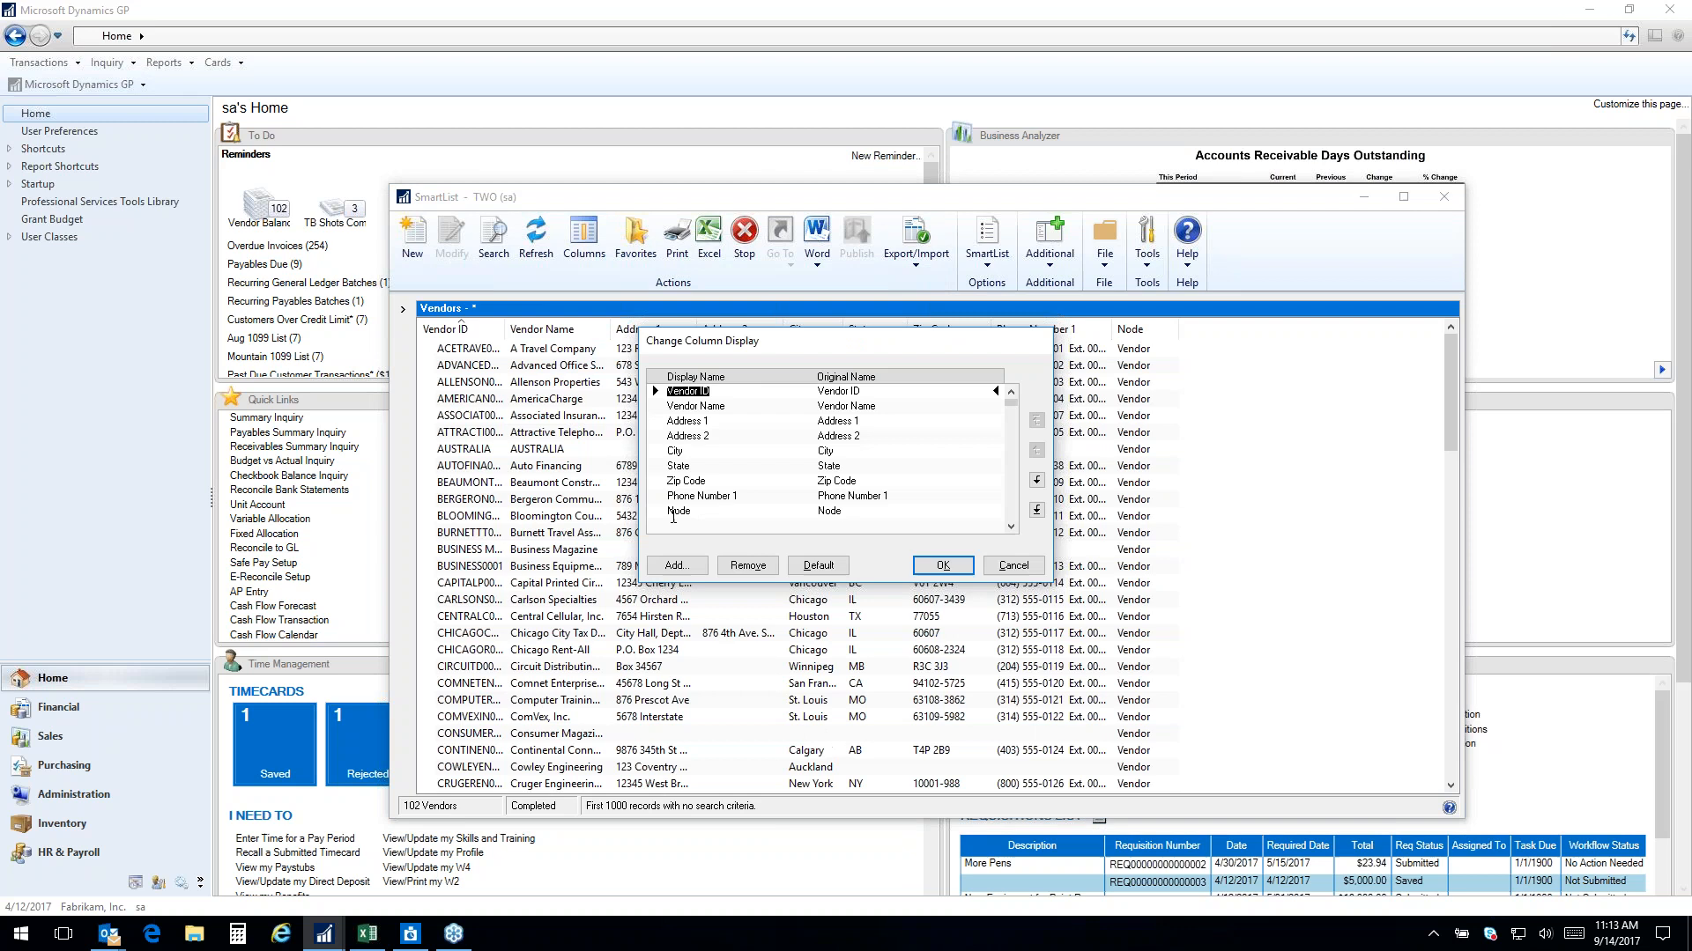
pyautogui.click(675, 511)
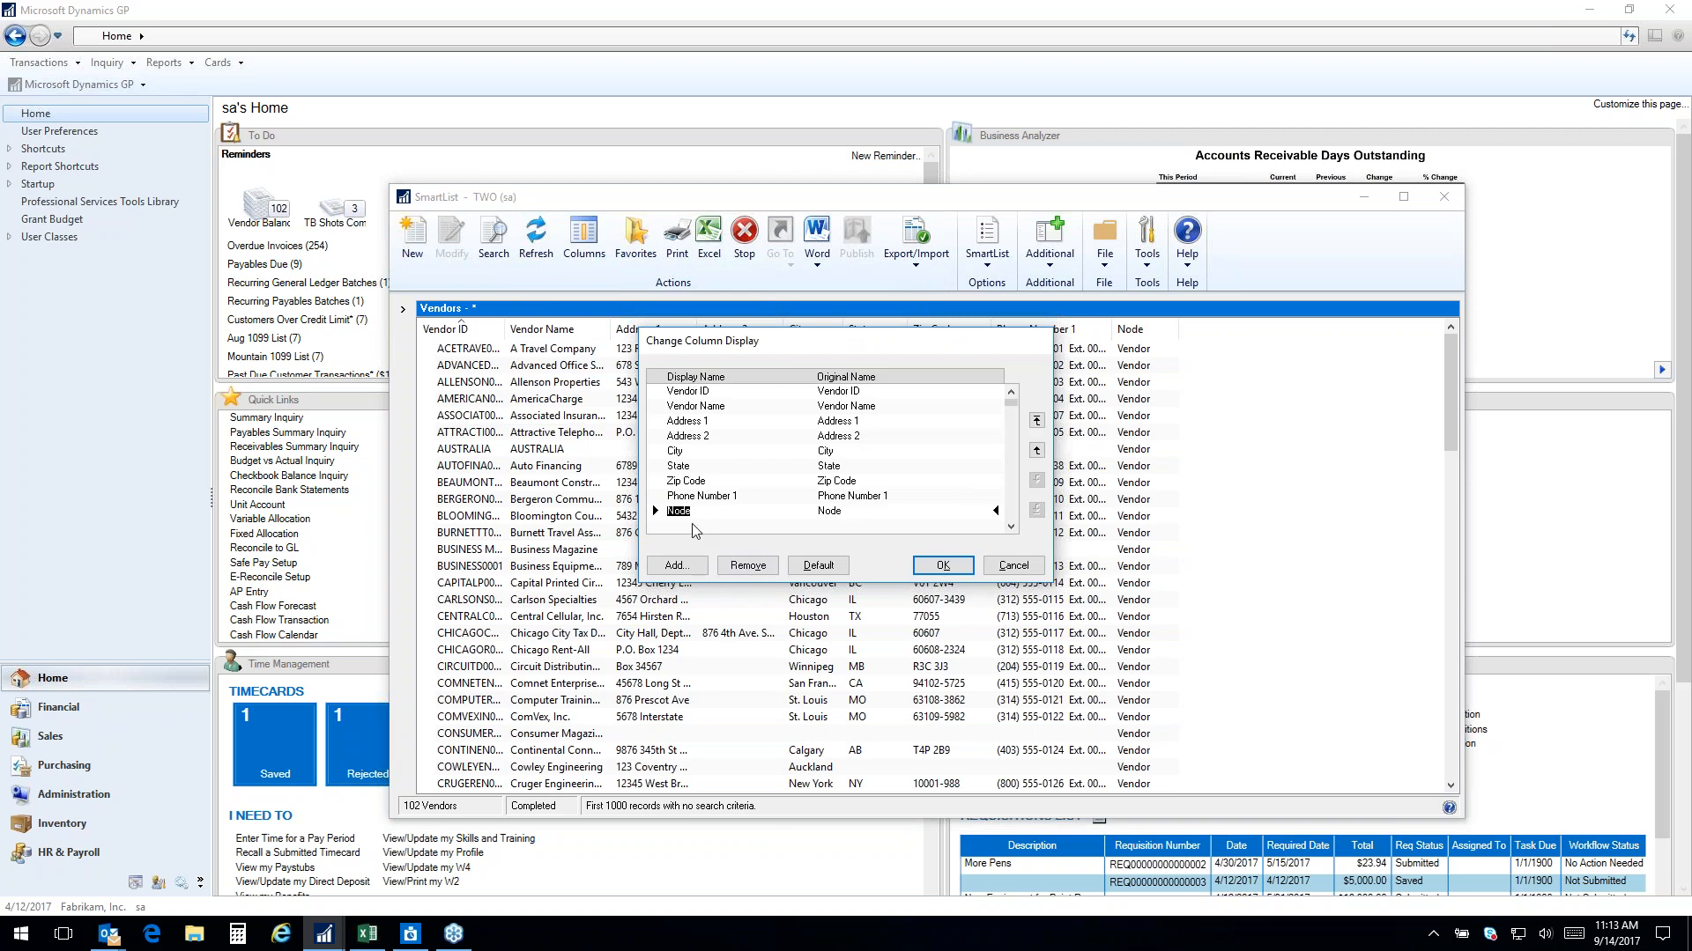
pyautogui.click(747, 566)
pyautogui.click(944, 495)
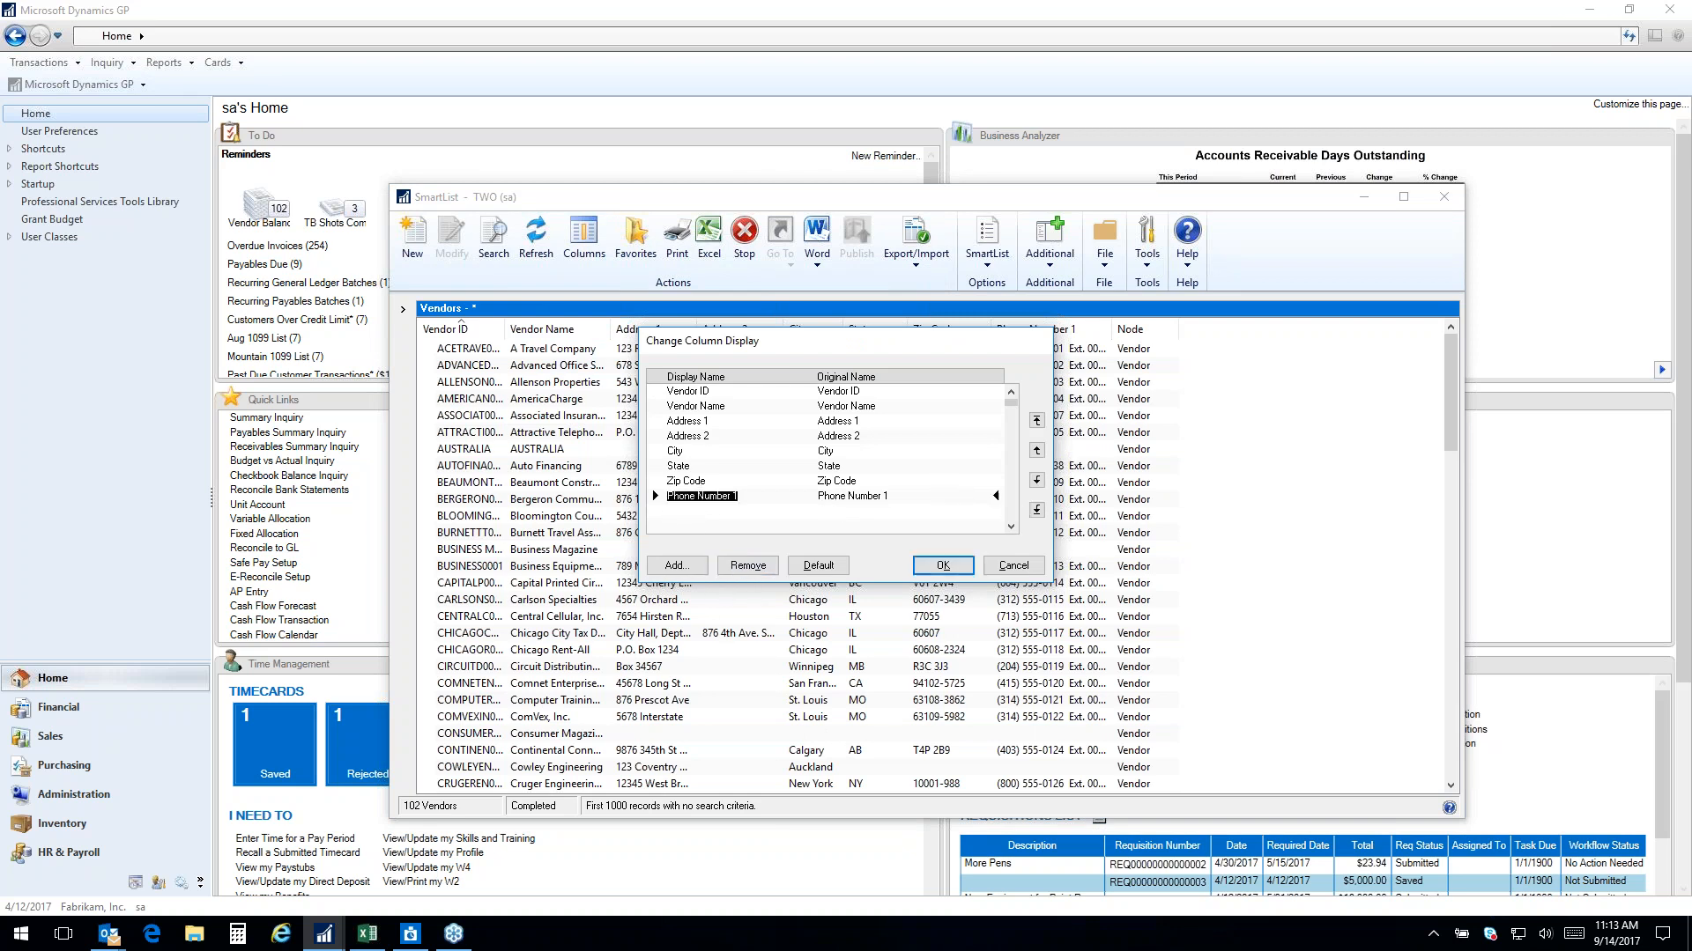
pyautogui.click(745, 568)
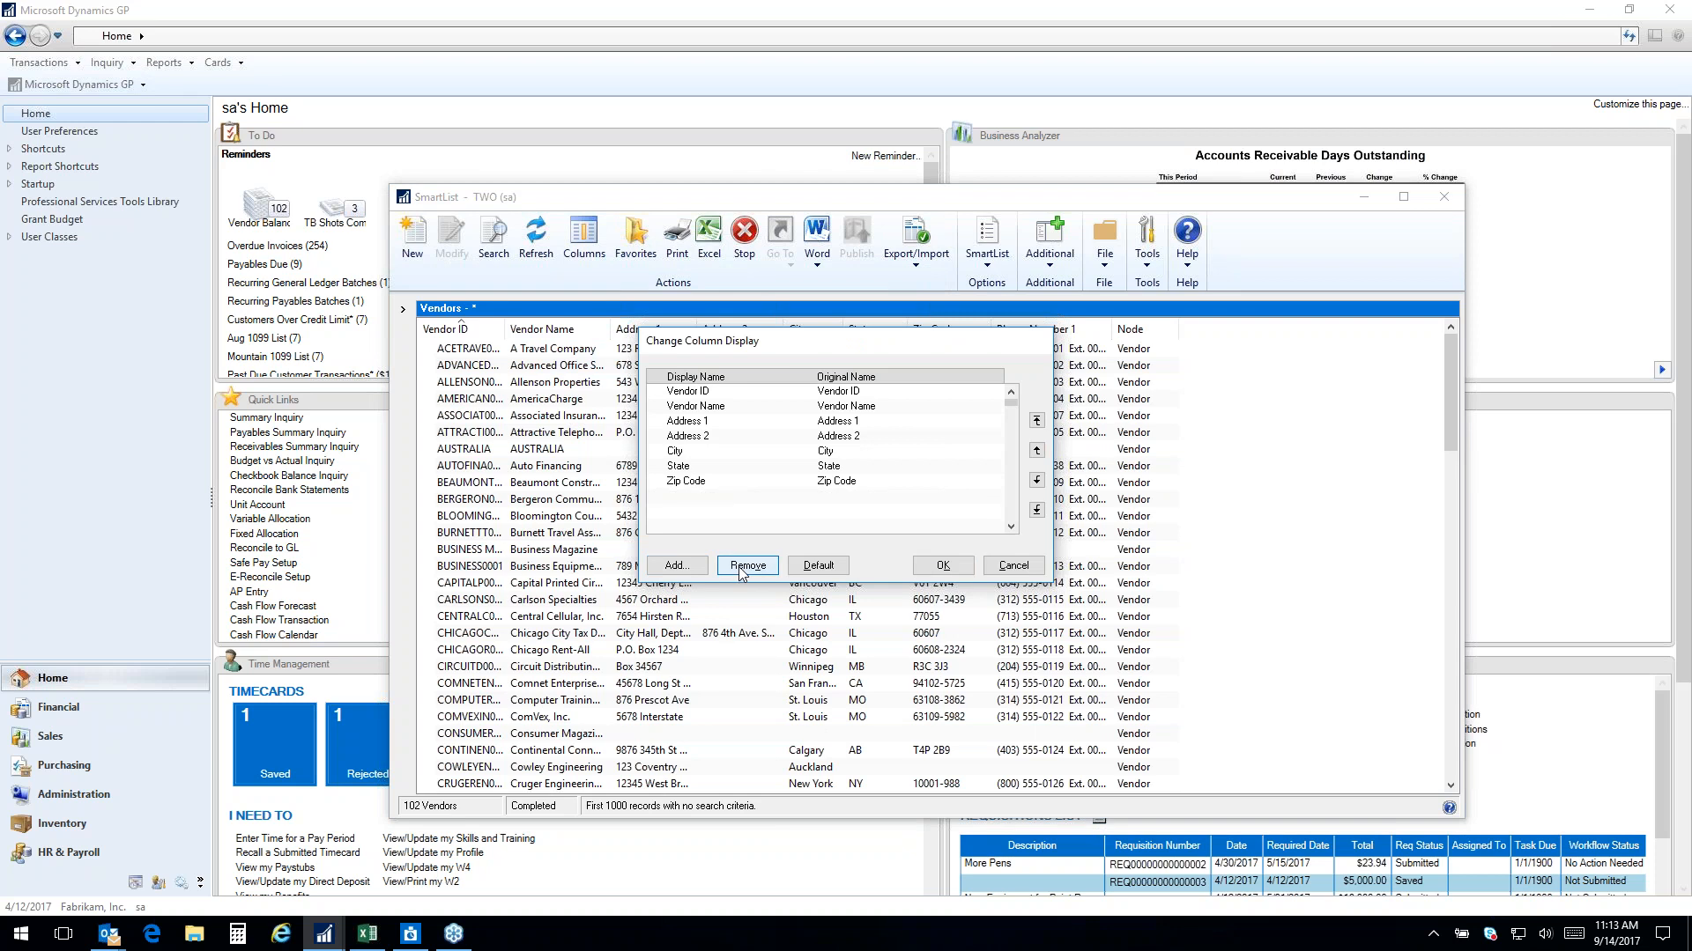
pyautogui.click(688, 394)
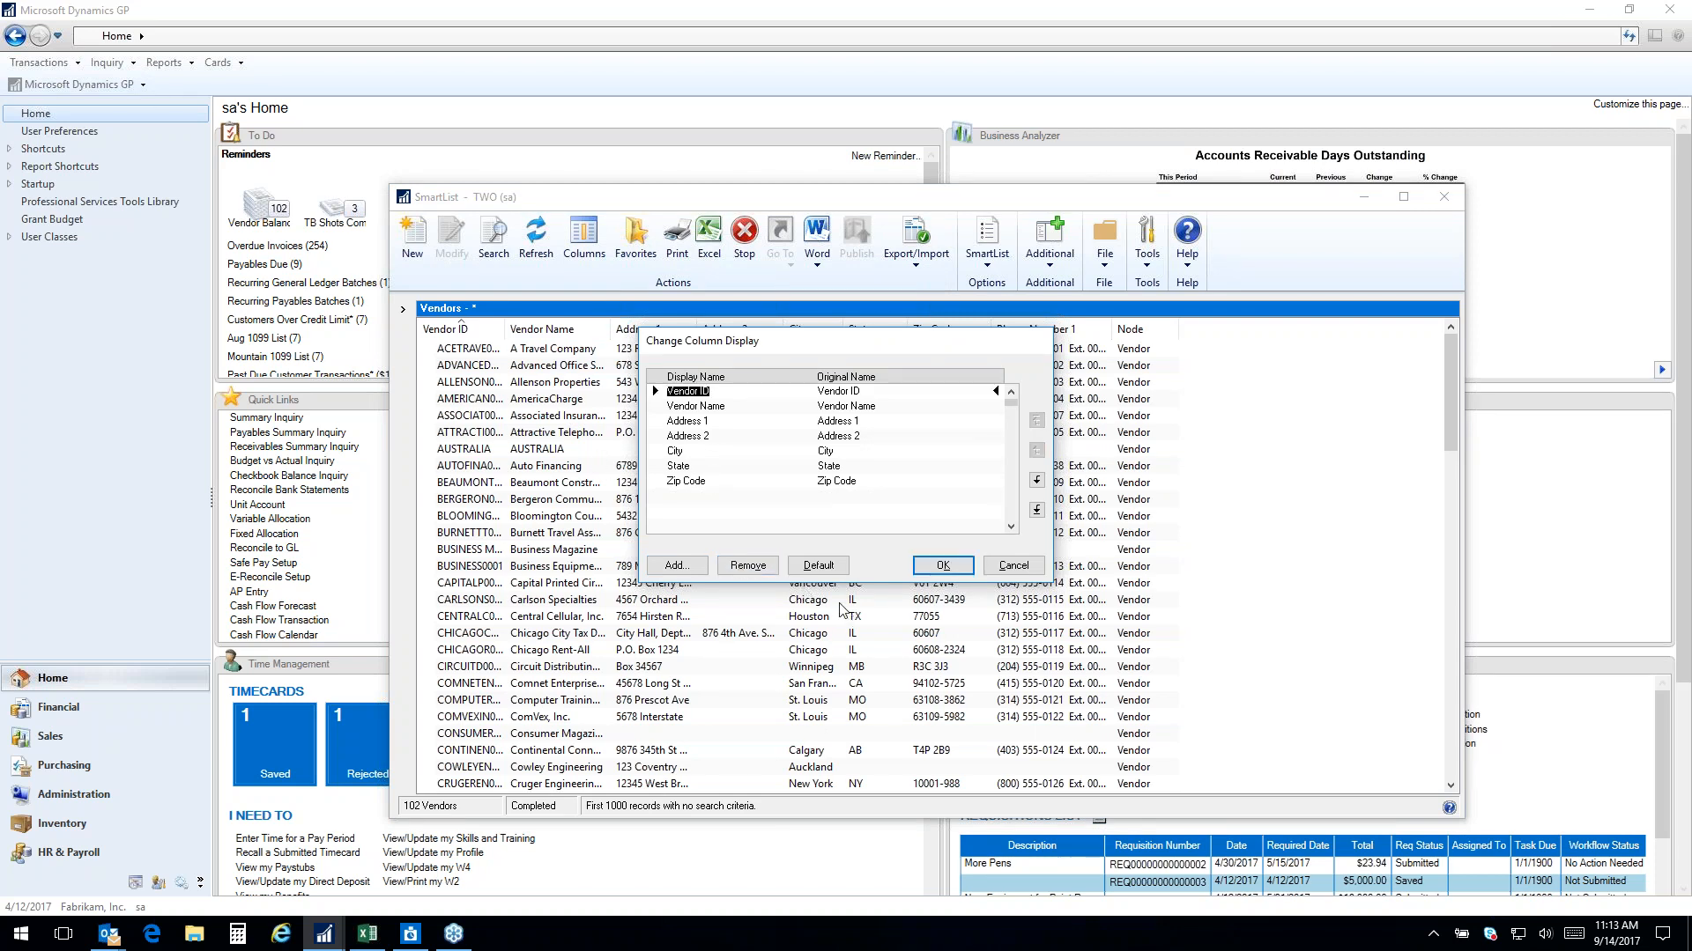
pyautogui.click(747, 565)
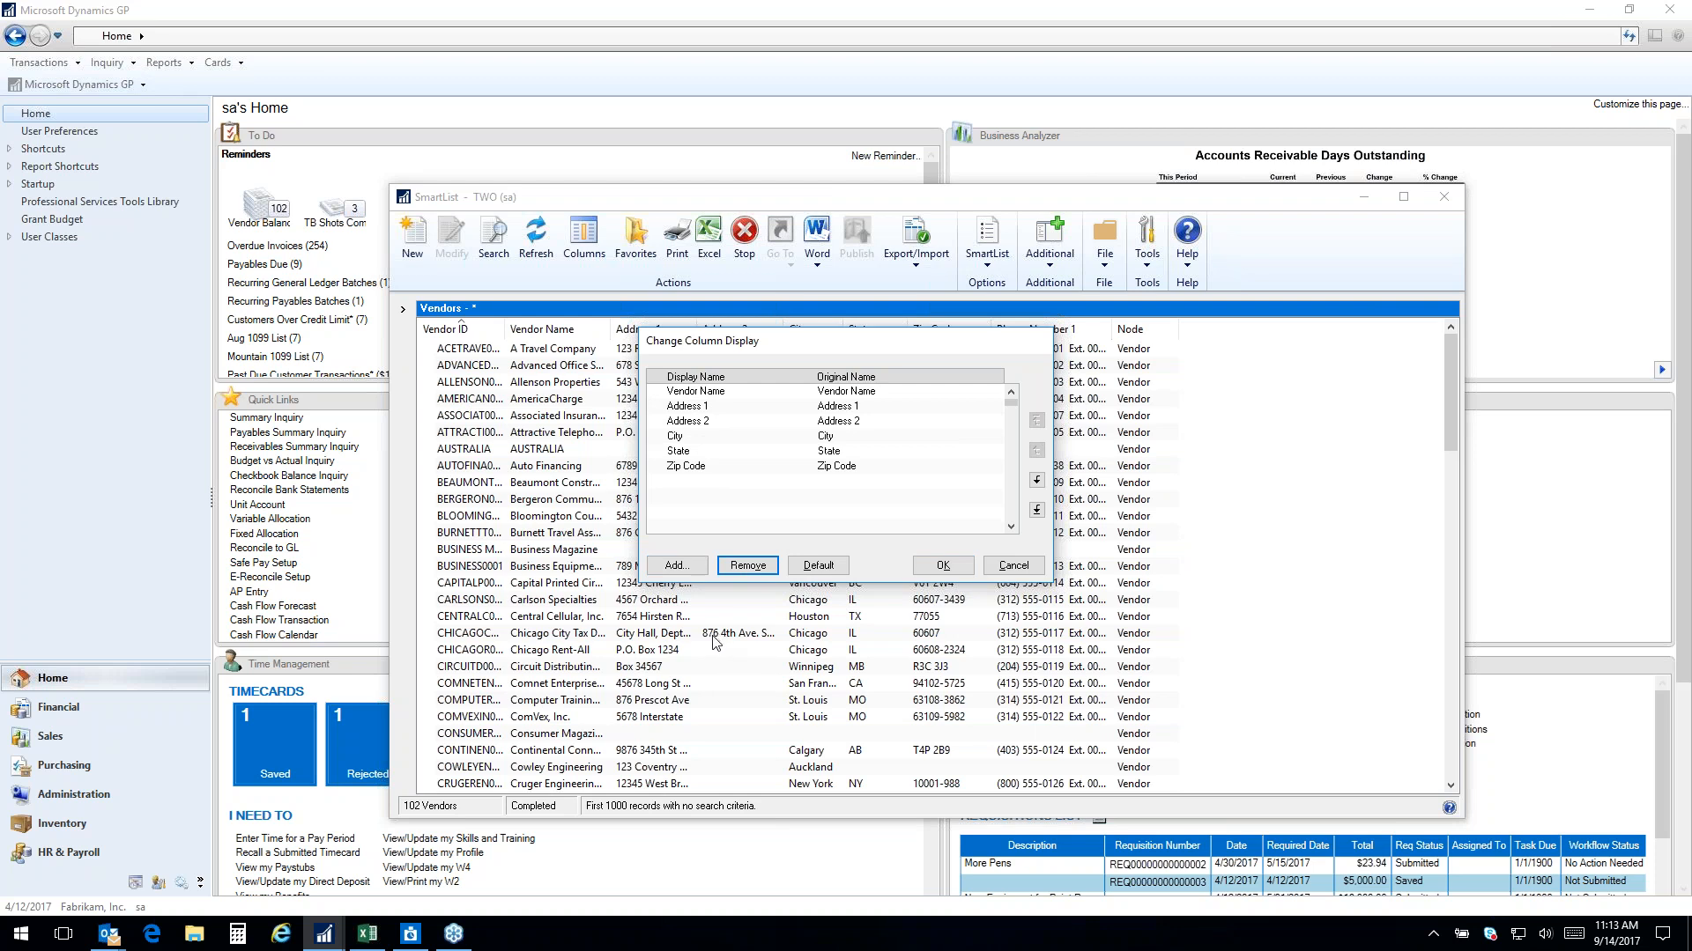
# Add the 1099 Amount YTD, 1099 Type and Tax ID Number columns to the Vendors list
pyautogui.click(676, 564)
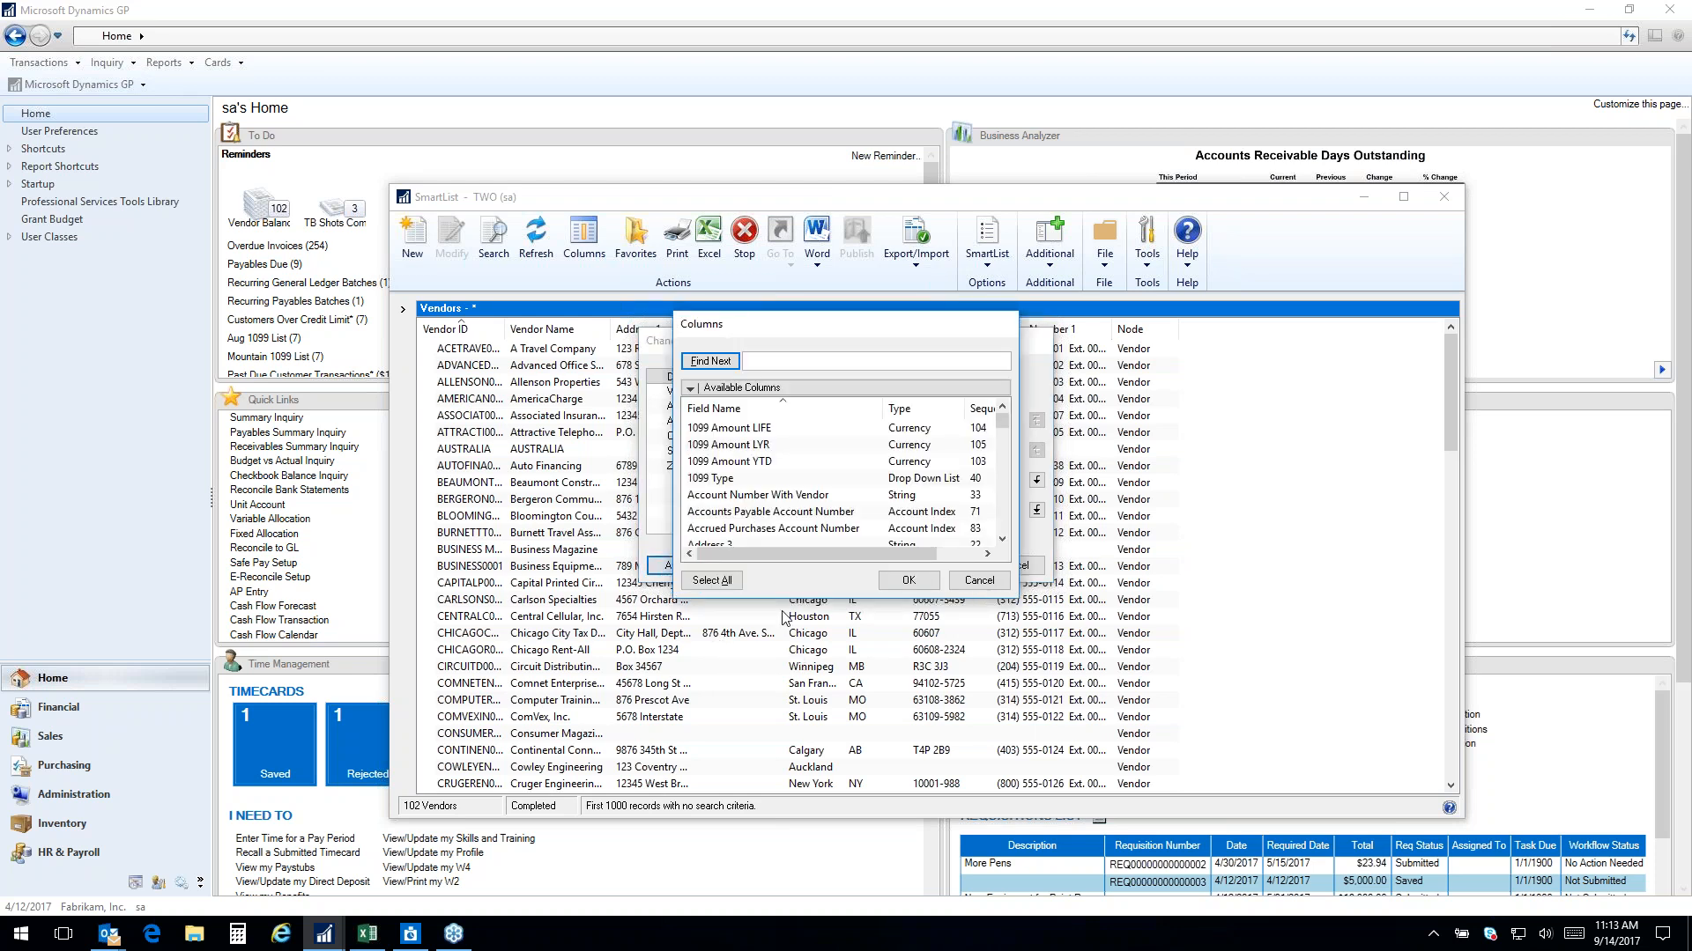
pyautogui.click(729, 480)
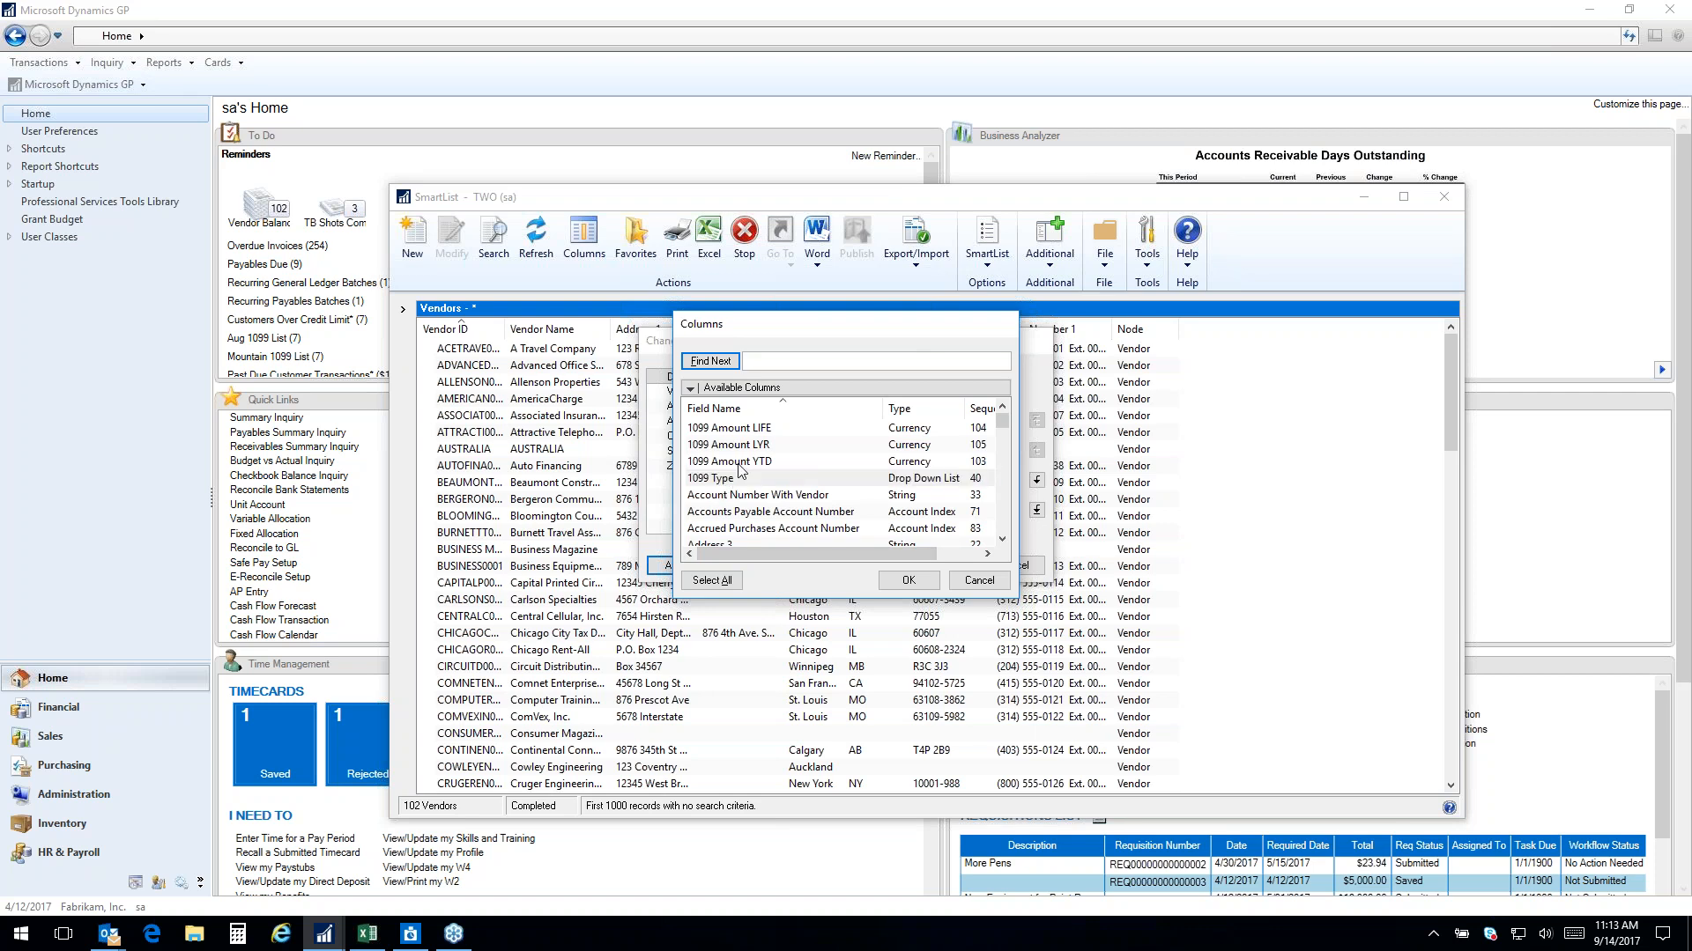
pyautogui.keyDown('ctrl'); pyautogui.click(742, 463); pyautogui.keyUp('ctrl')
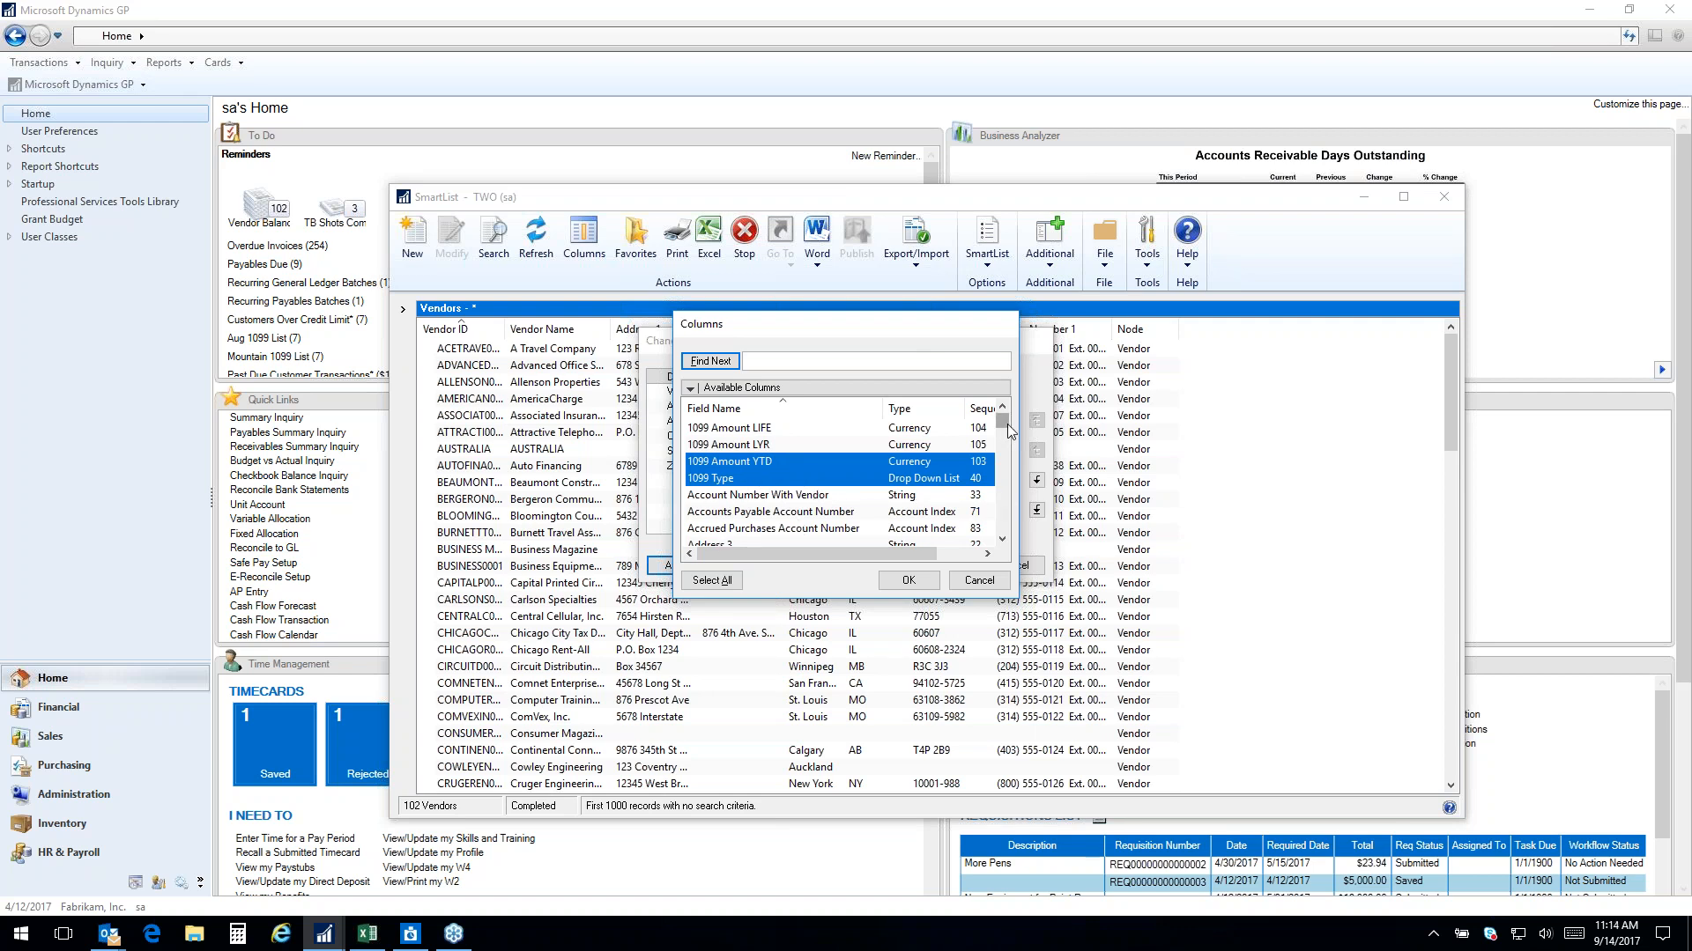
pyautogui.moveTo(1009, 432); pyautogui.dragTo(1005, 514)
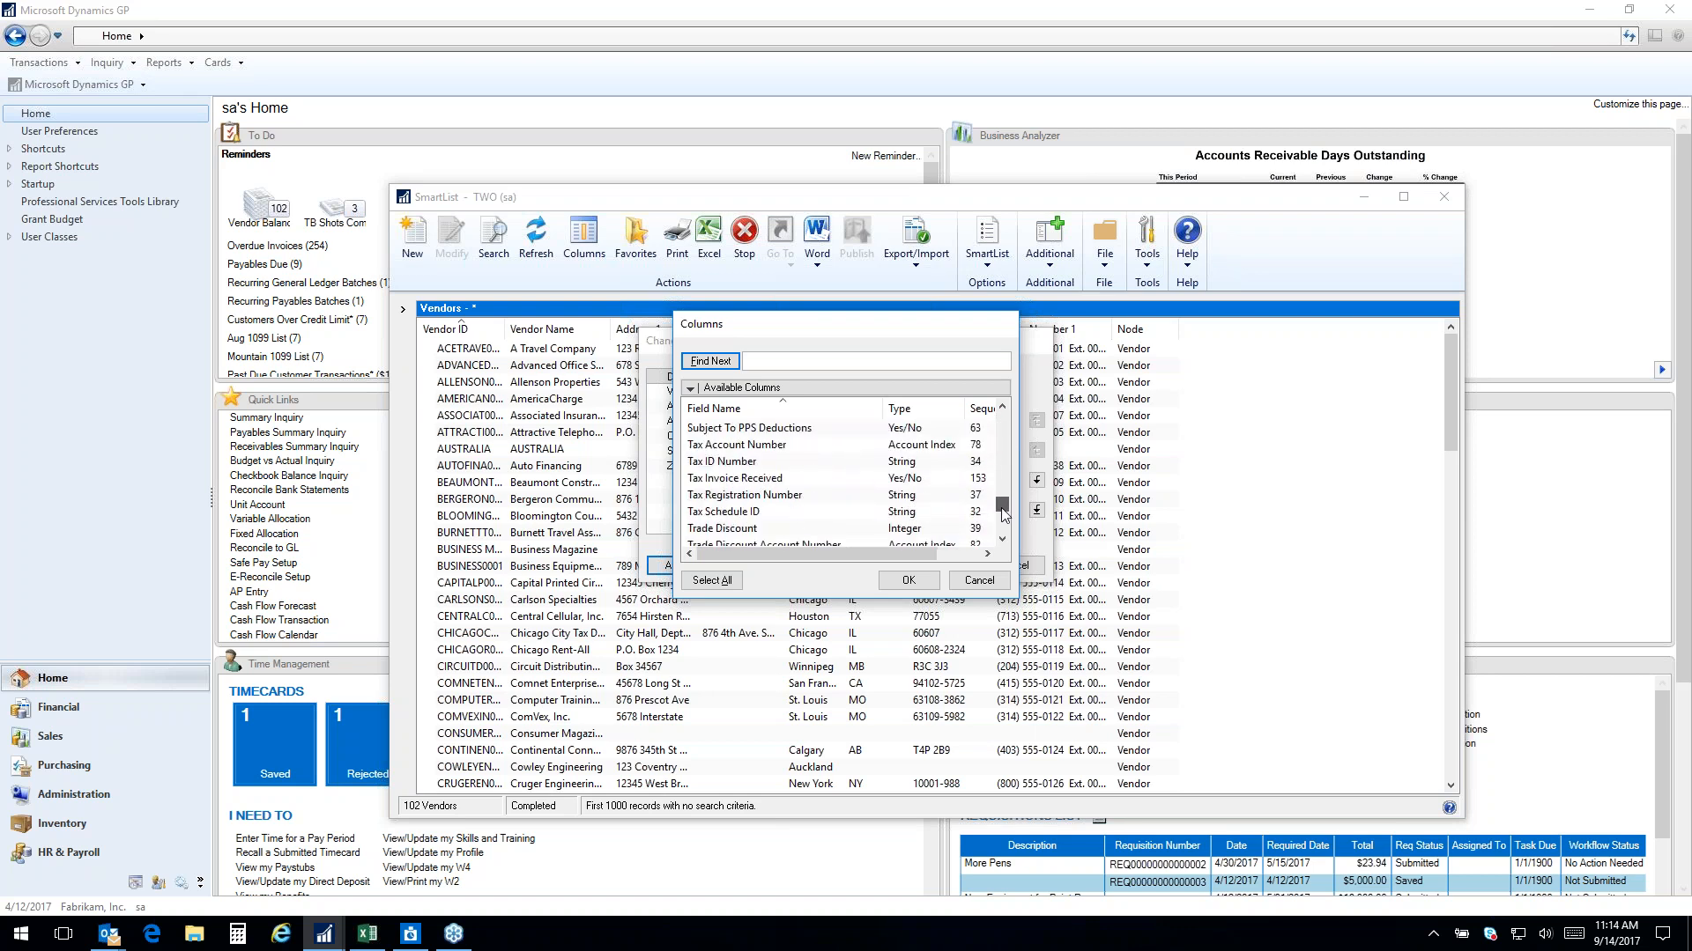
pyautogui.click(743, 464)
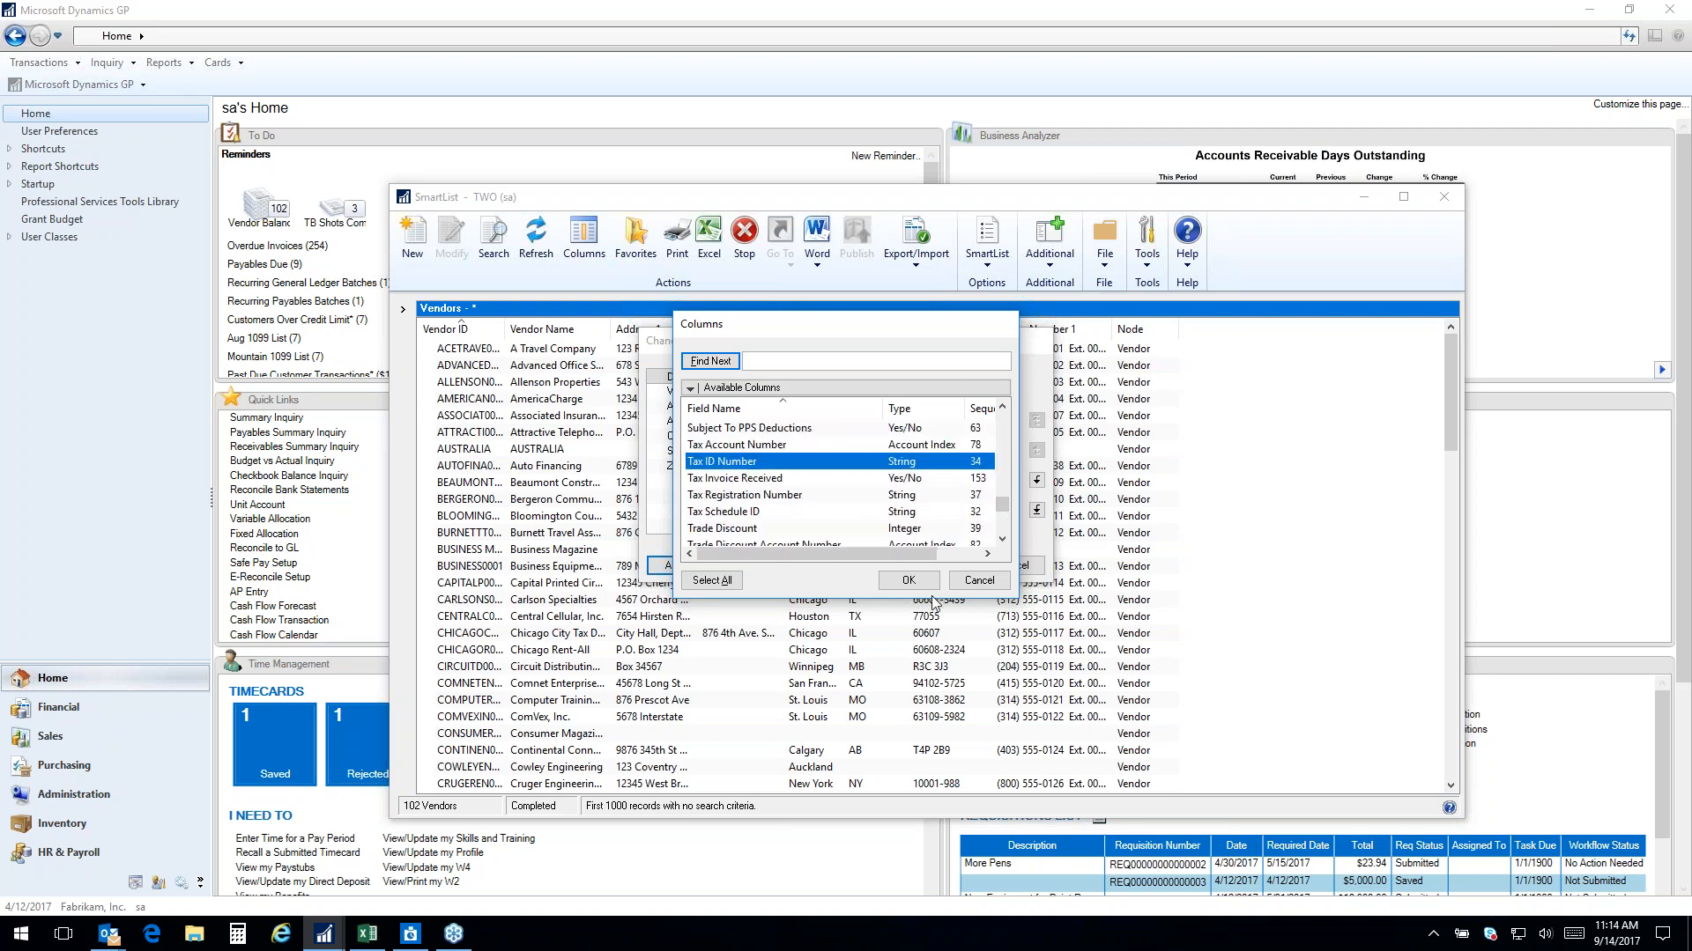
pyautogui.click(909, 580)
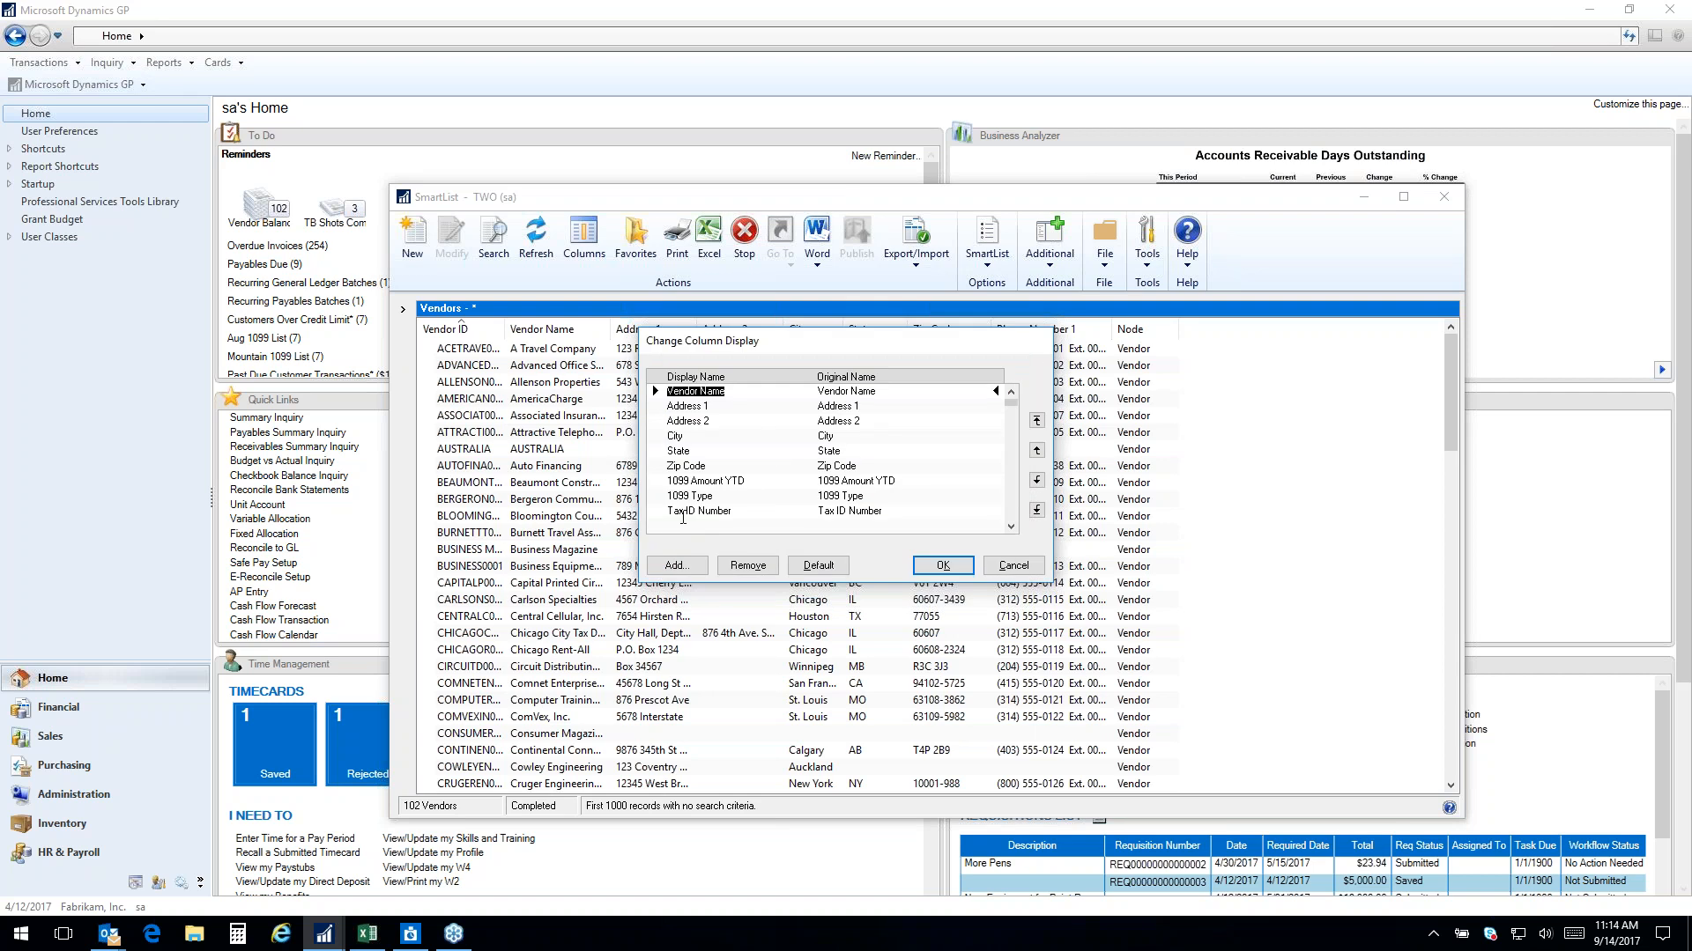
# Move the Tax ID Number column directly after Vendor Name and apply the column changes
pyautogui.click(758, 511)
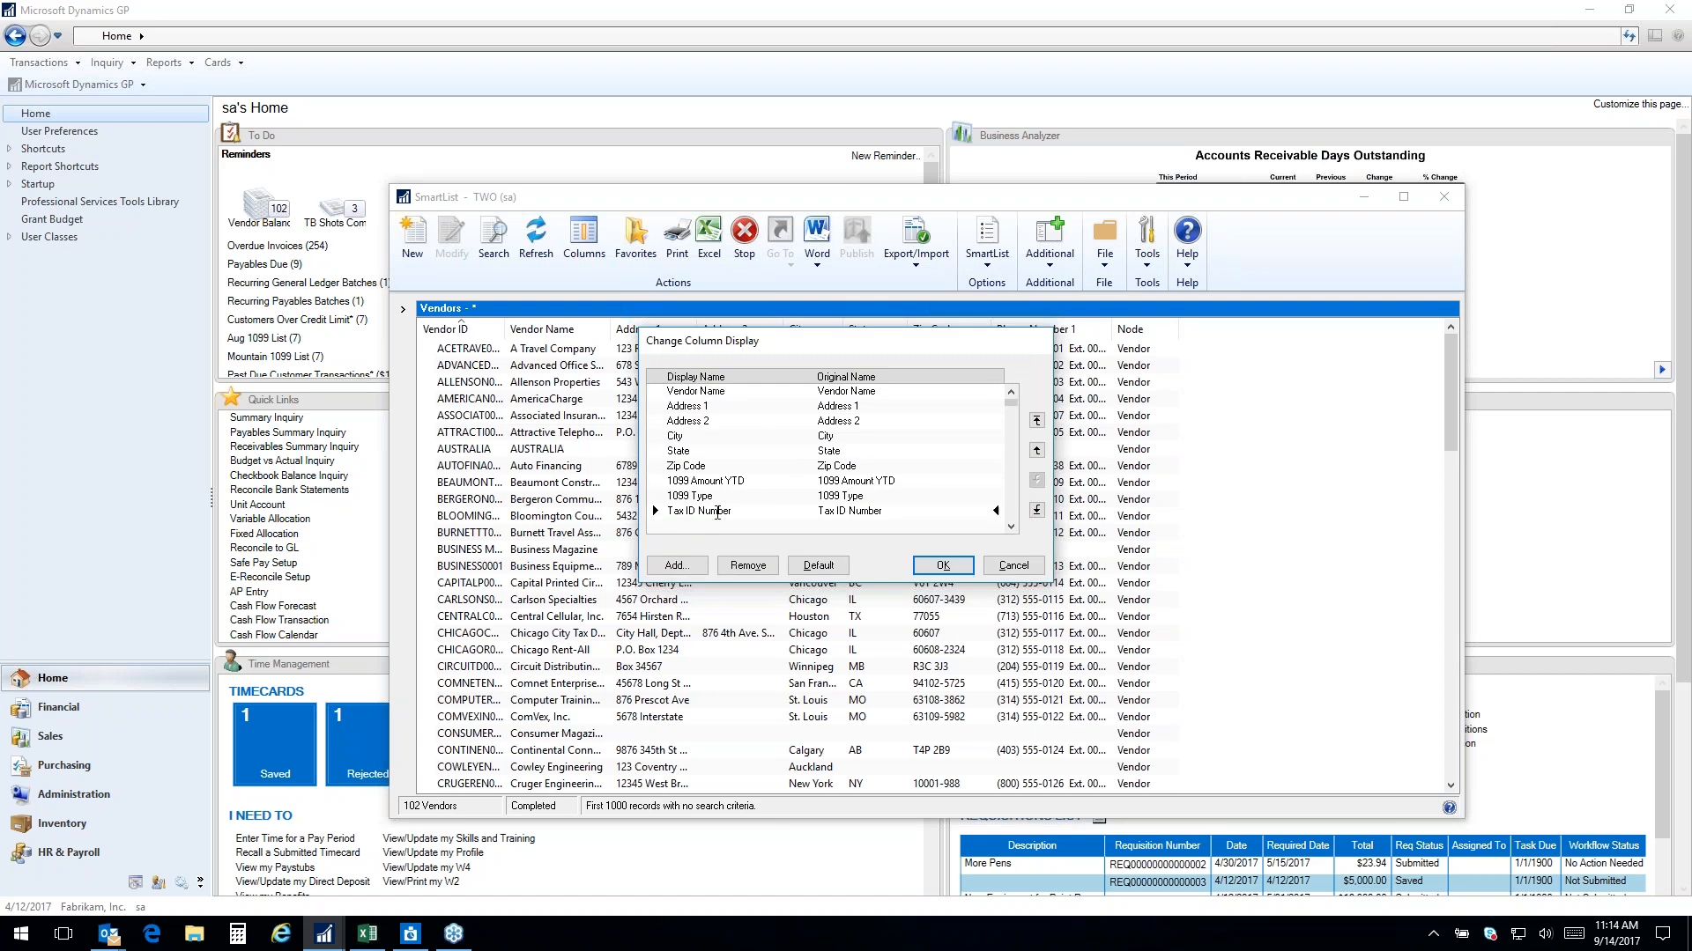
pyautogui.click(1037, 450)
pyautogui.click(1037, 450)
pyautogui.click(1037, 450)
pyautogui.click(1037, 451)
pyautogui.click(1037, 450)
pyautogui.click(1037, 451)
pyautogui.click(1037, 450)
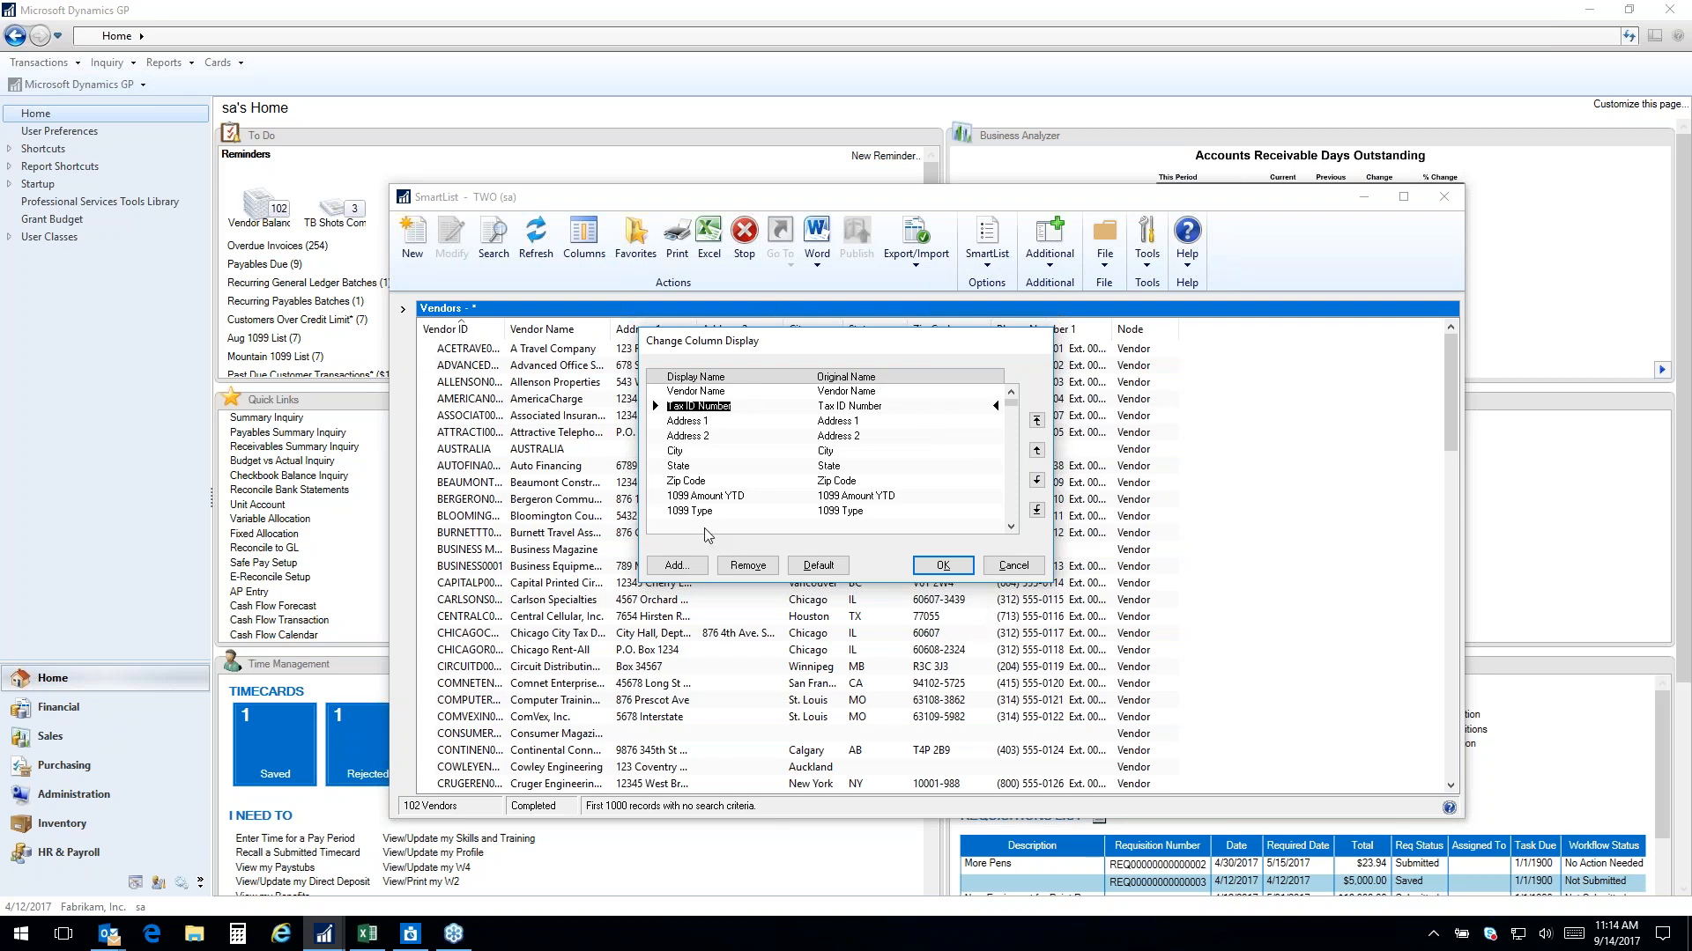
pyautogui.click(943, 567)
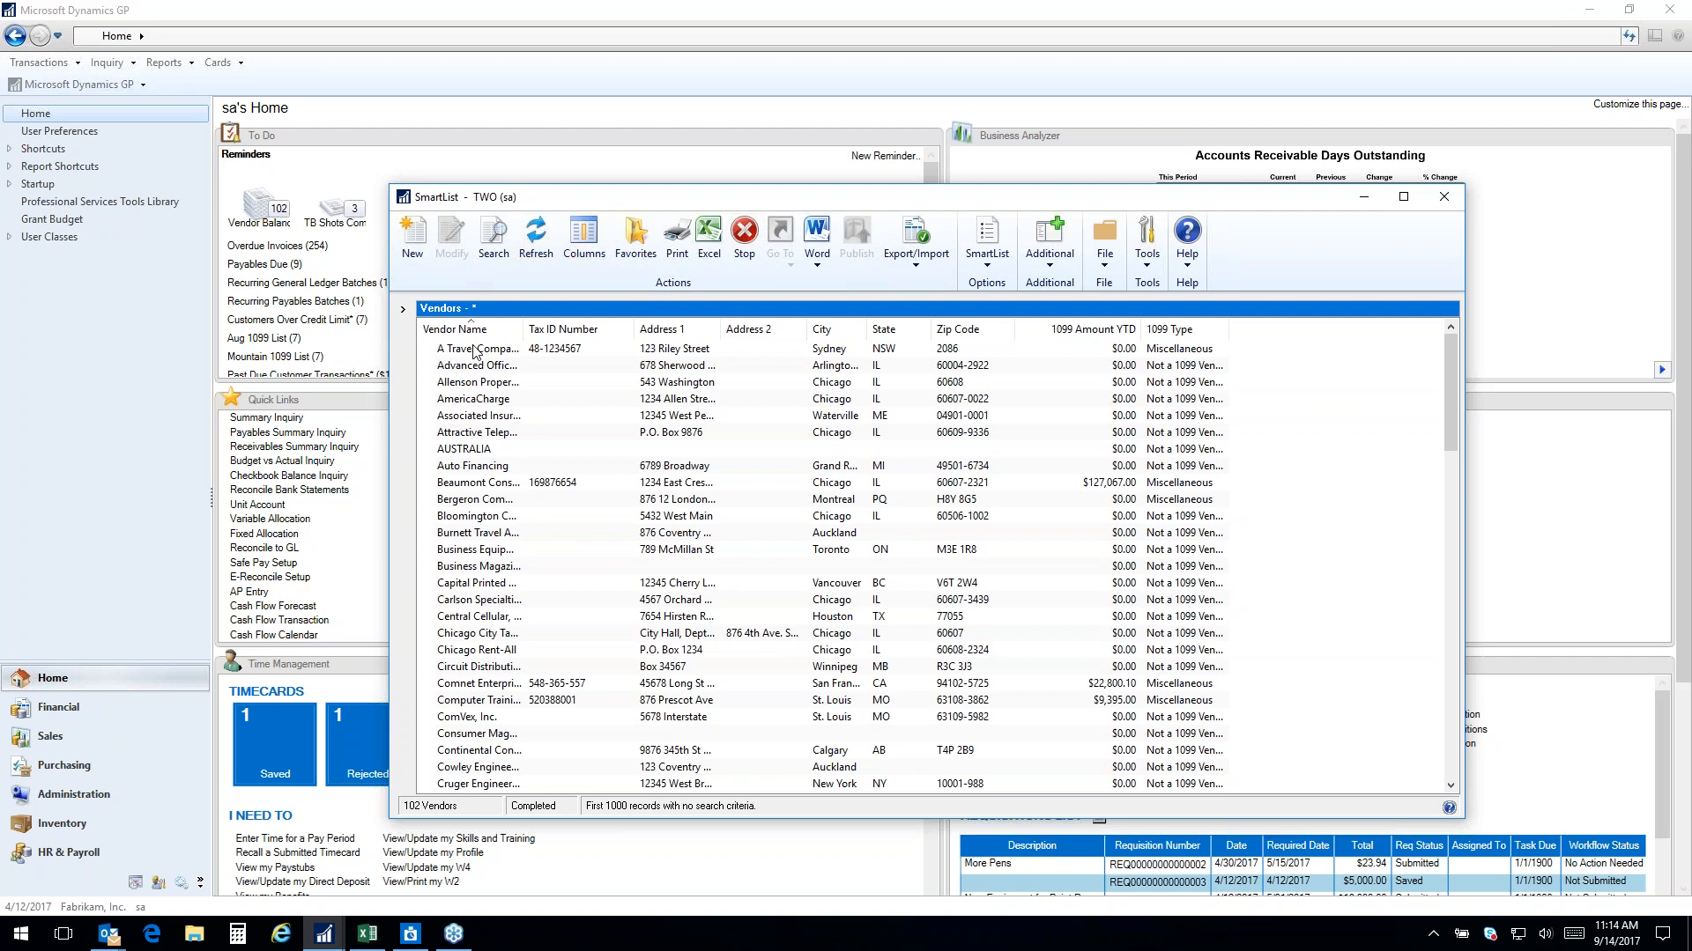
# Widen the Vendor Name column to show full names and review the 1099 data down the vendor list
pyautogui.moveTo(526, 332); pyautogui.dragTo(586, 334)
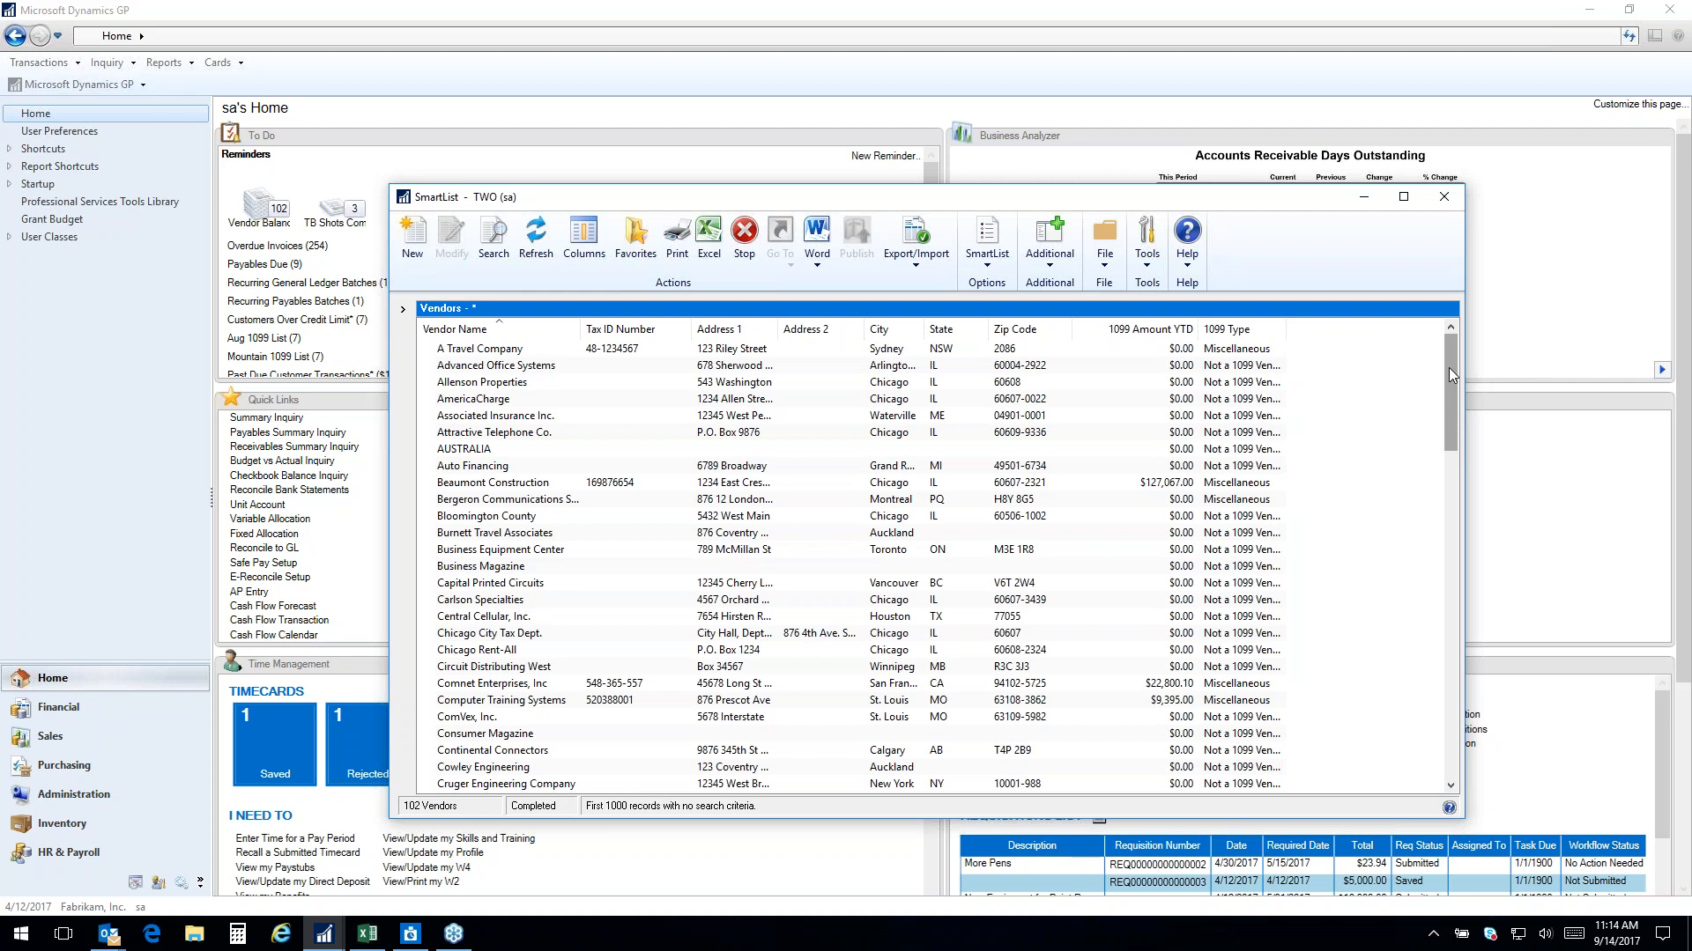
pyautogui.moveTo(1450, 366); pyautogui.dragTo(1467, 544)
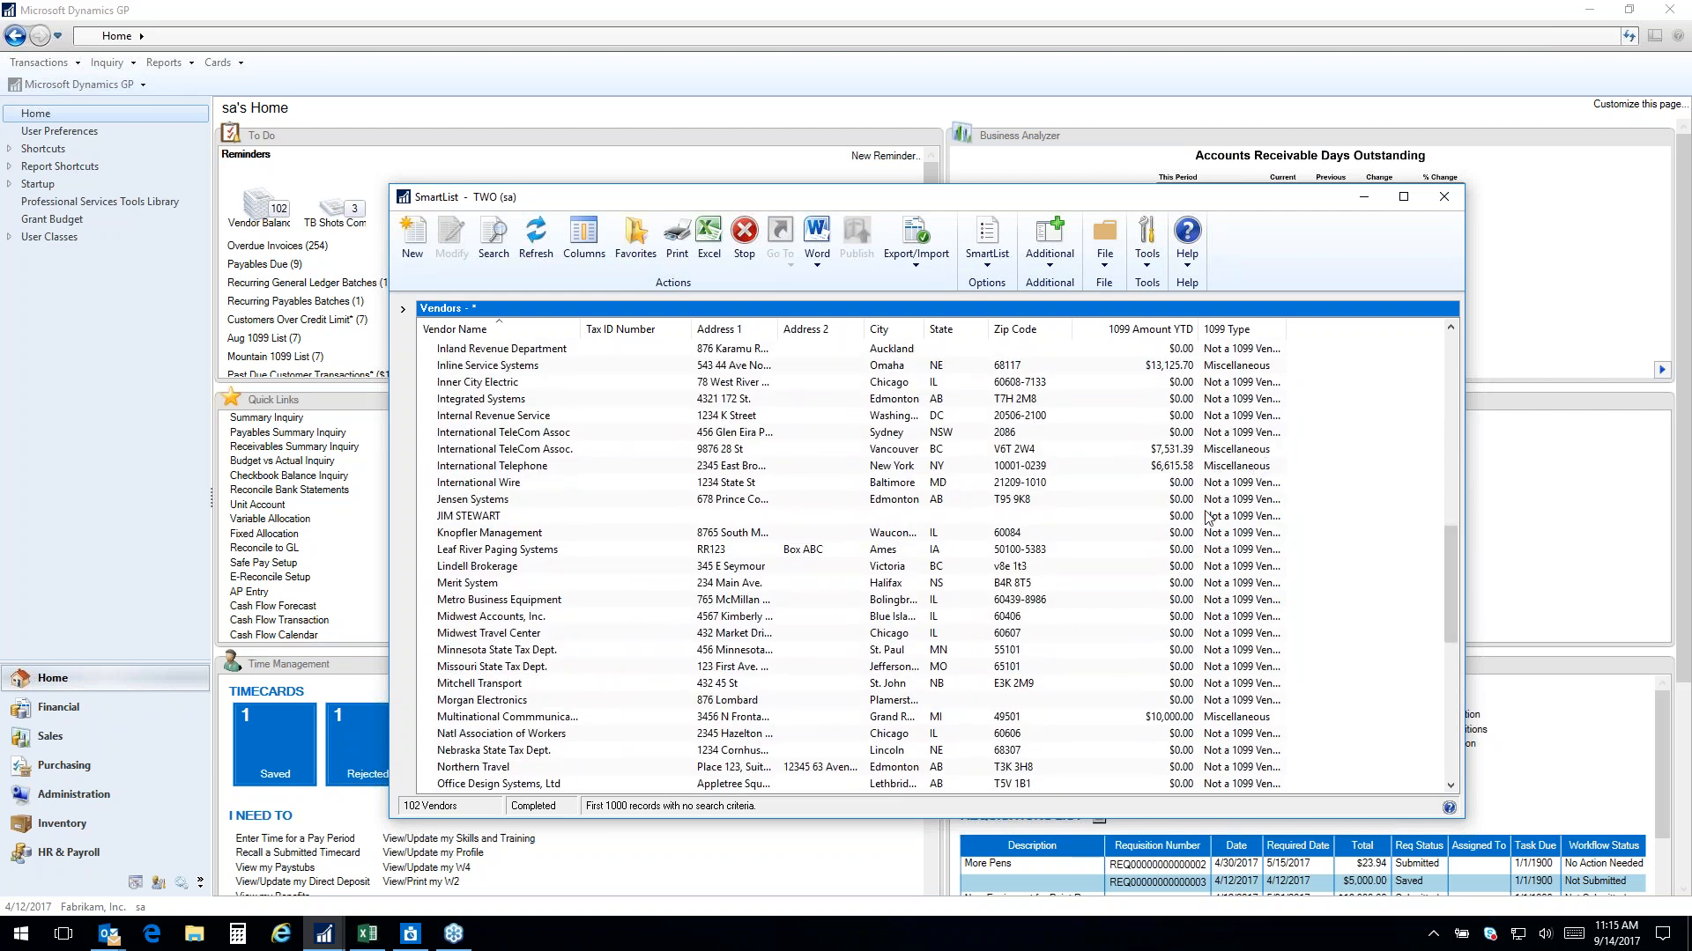
pyautogui.moveTo(1452, 539); pyautogui.dragTo(1489, 280)
pyautogui.moveTo(1451, 552); pyautogui.dragTo(1456, 330)
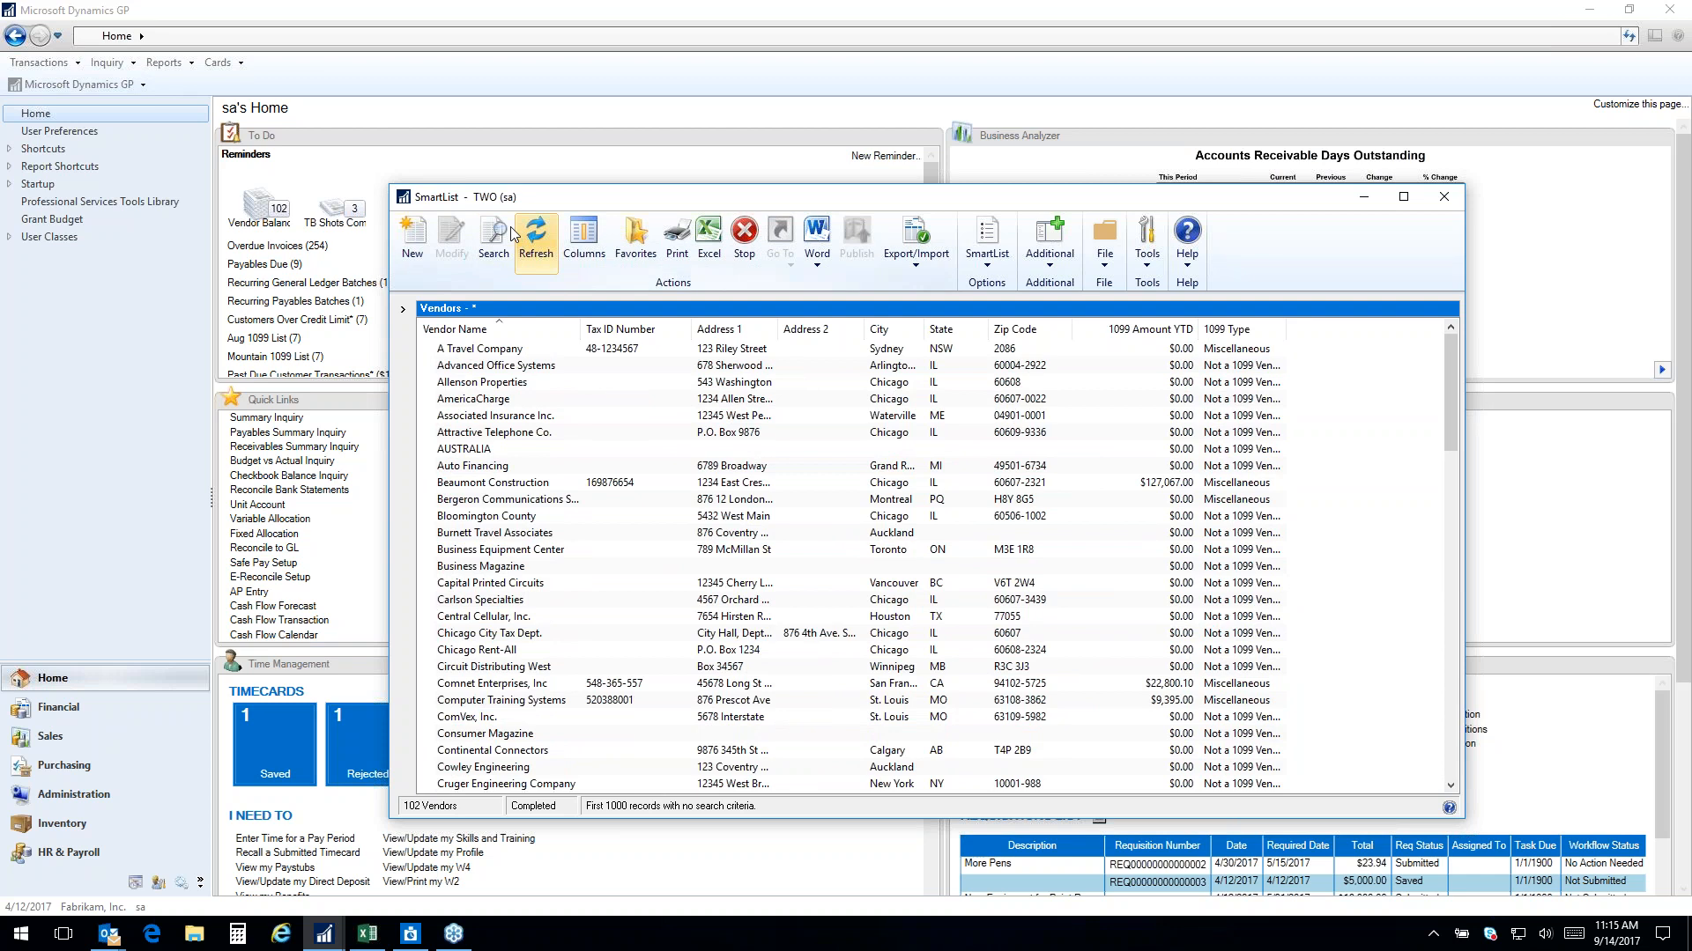
# Set the first vendor search definition to 1099 Type is equal to Miscellaneous
pyautogui.click(491, 246)
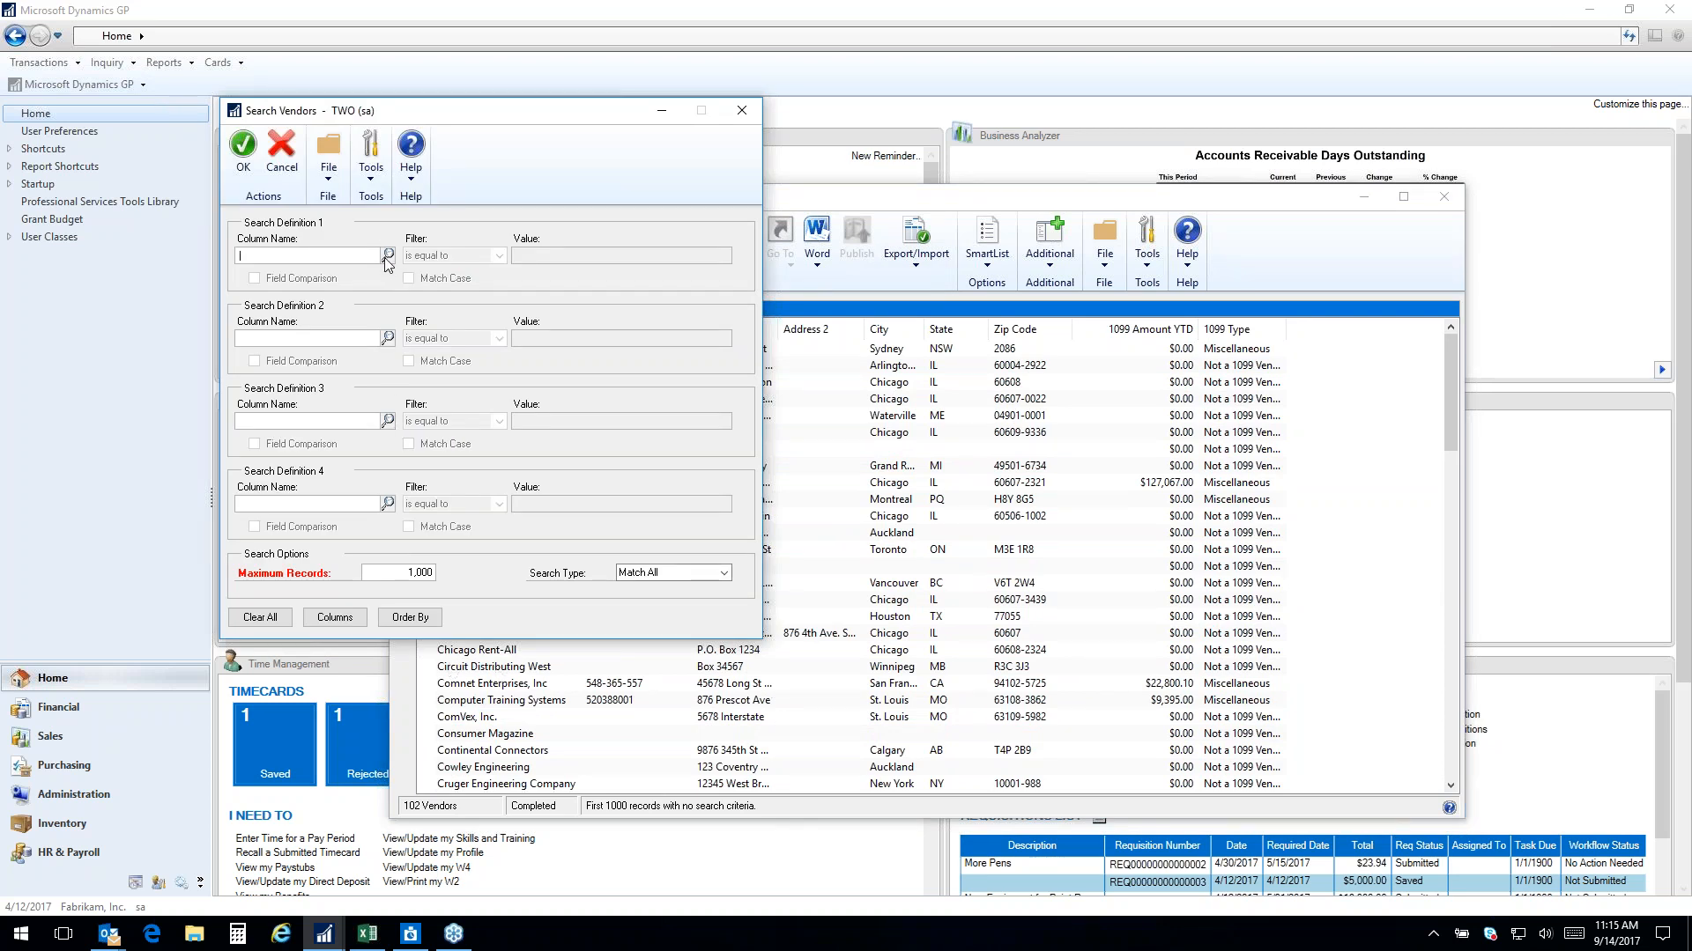
pyautogui.click(387, 256)
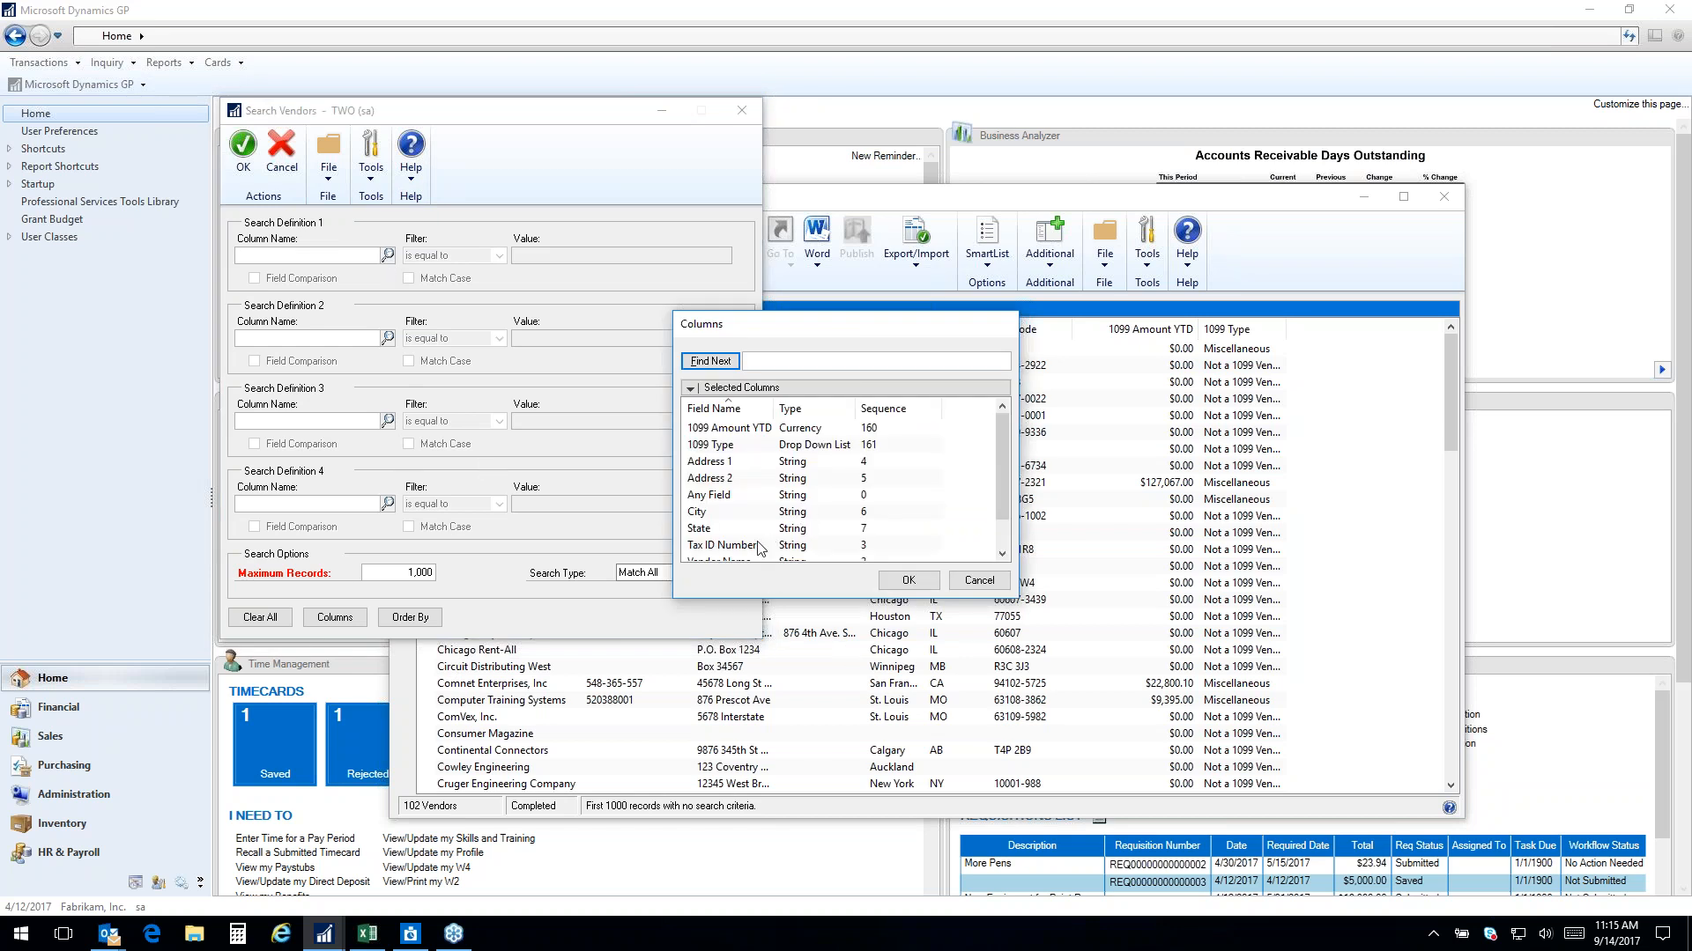
pyautogui.click(715, 445)
pyautogui.click(904, 581)
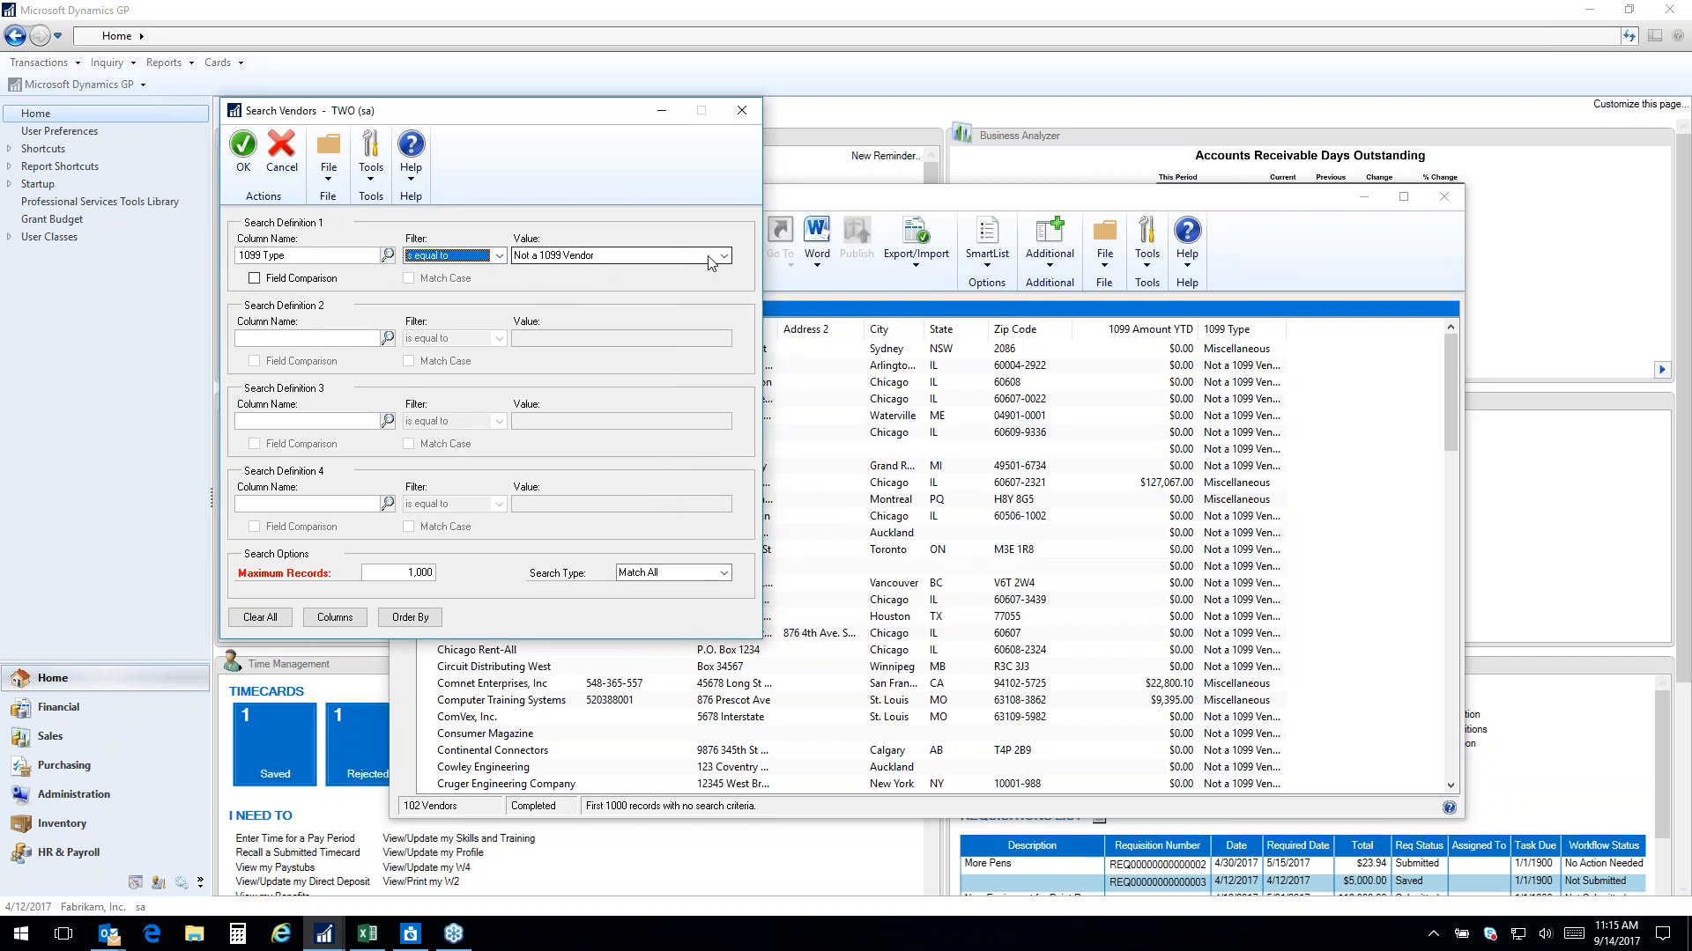
pyautogui.click(498, 255)
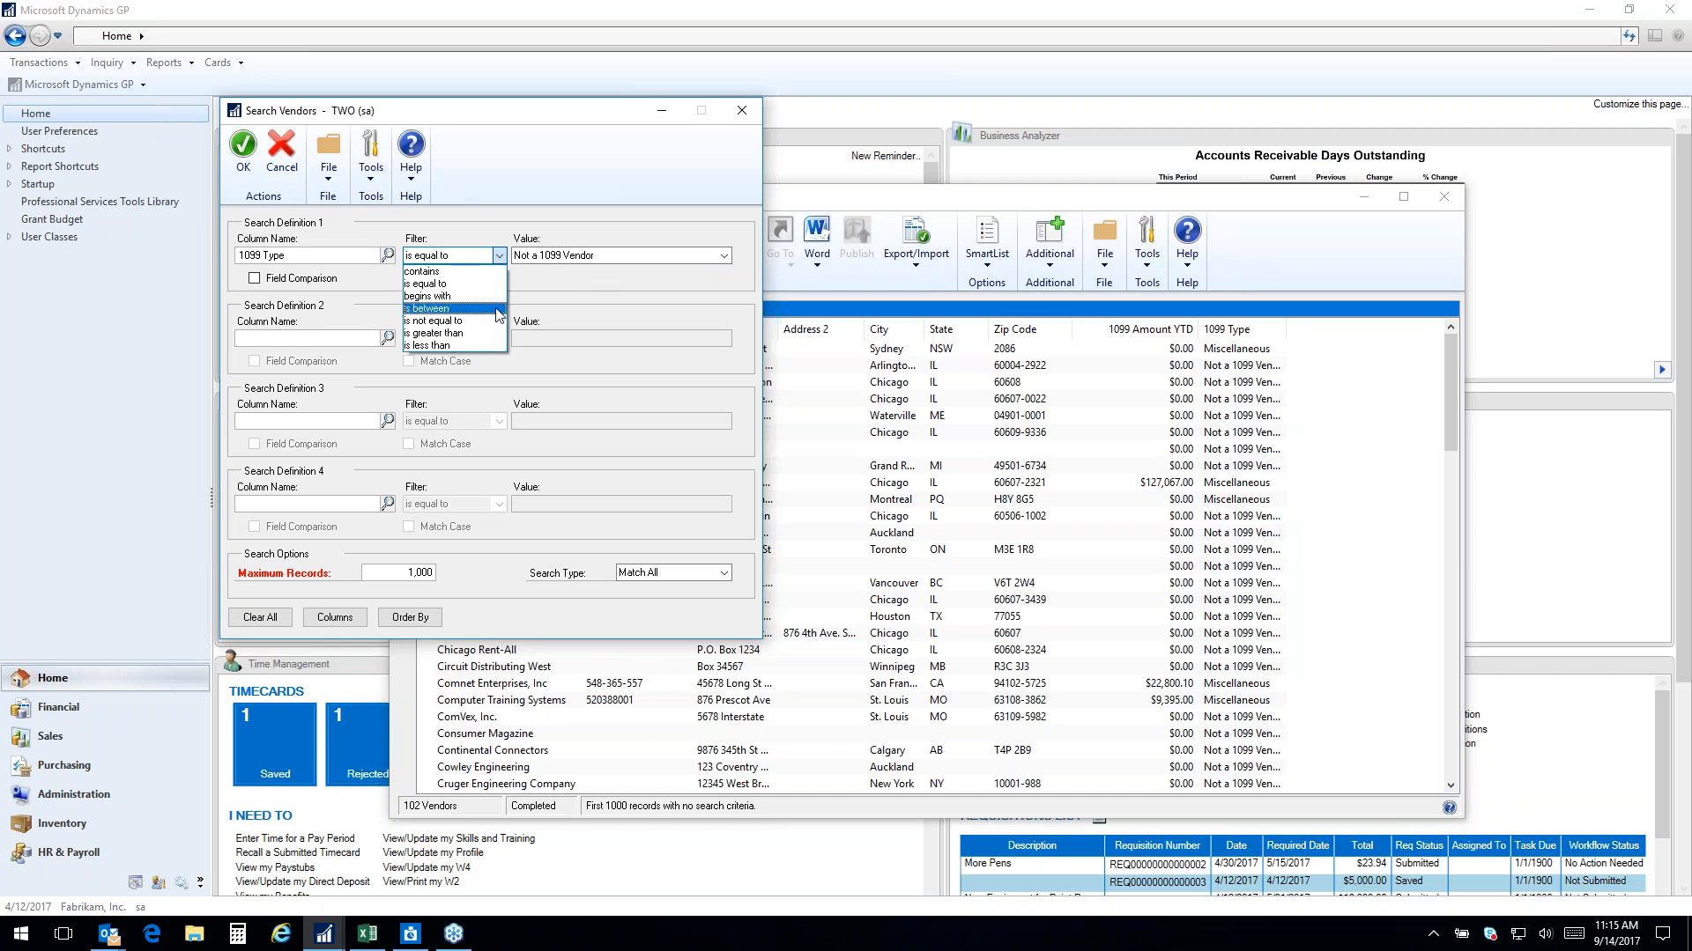
pyautogui.click(440, 284)
pyautogui.click(722, 256)
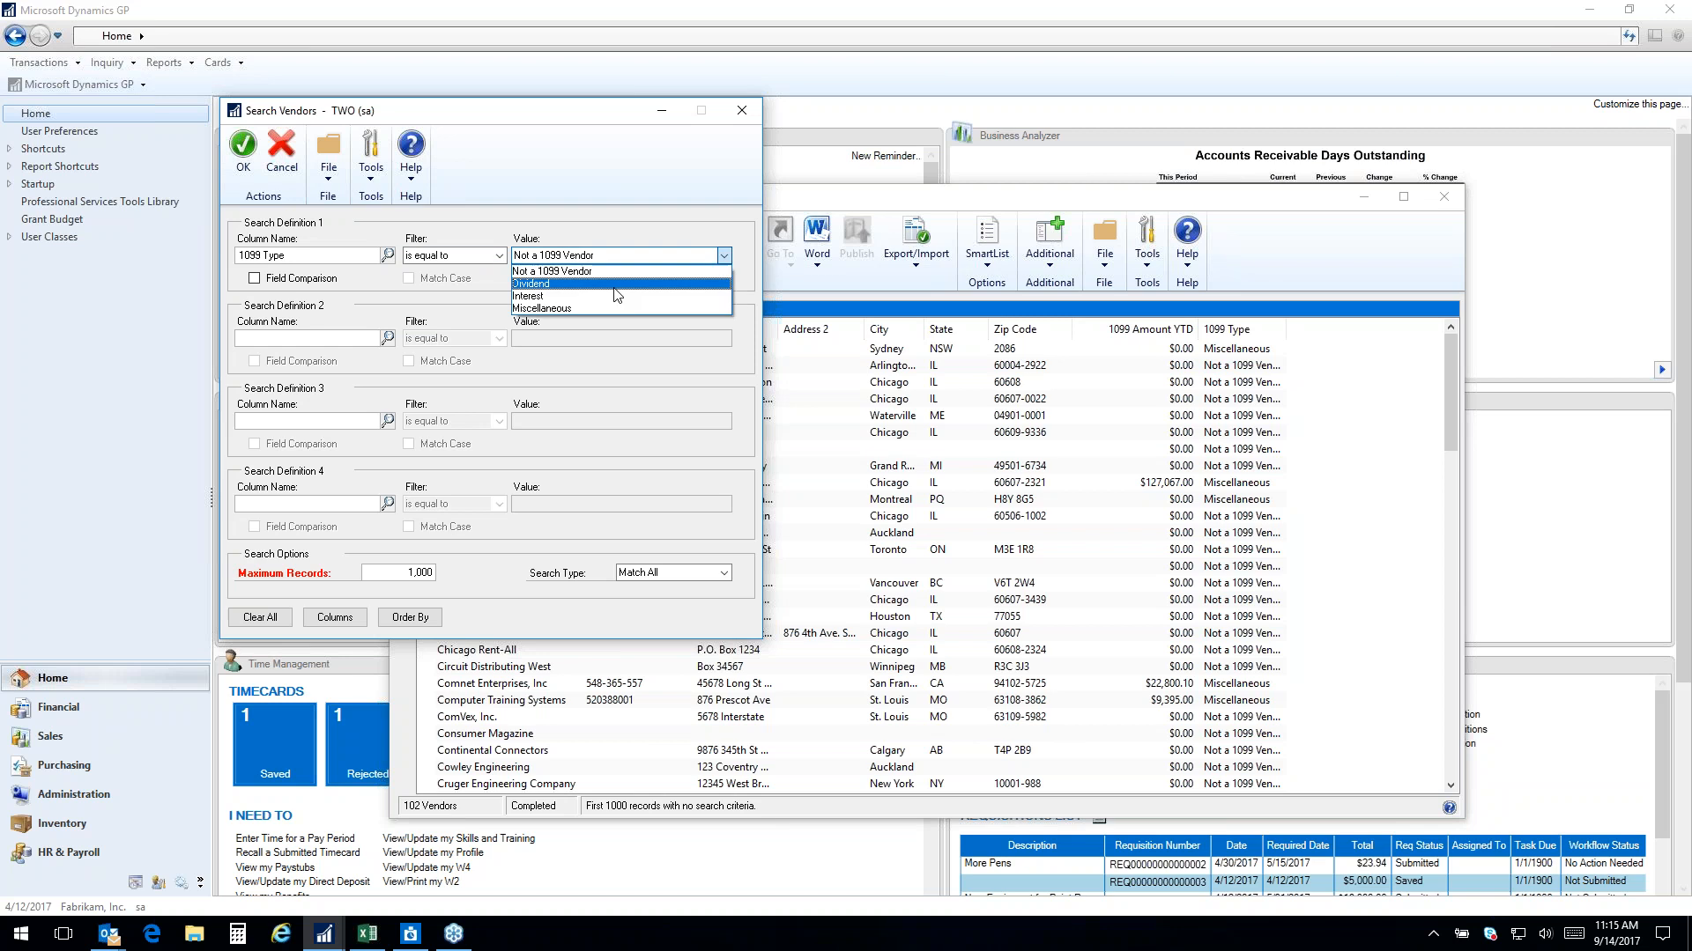
pyautogui.click(552, 310)
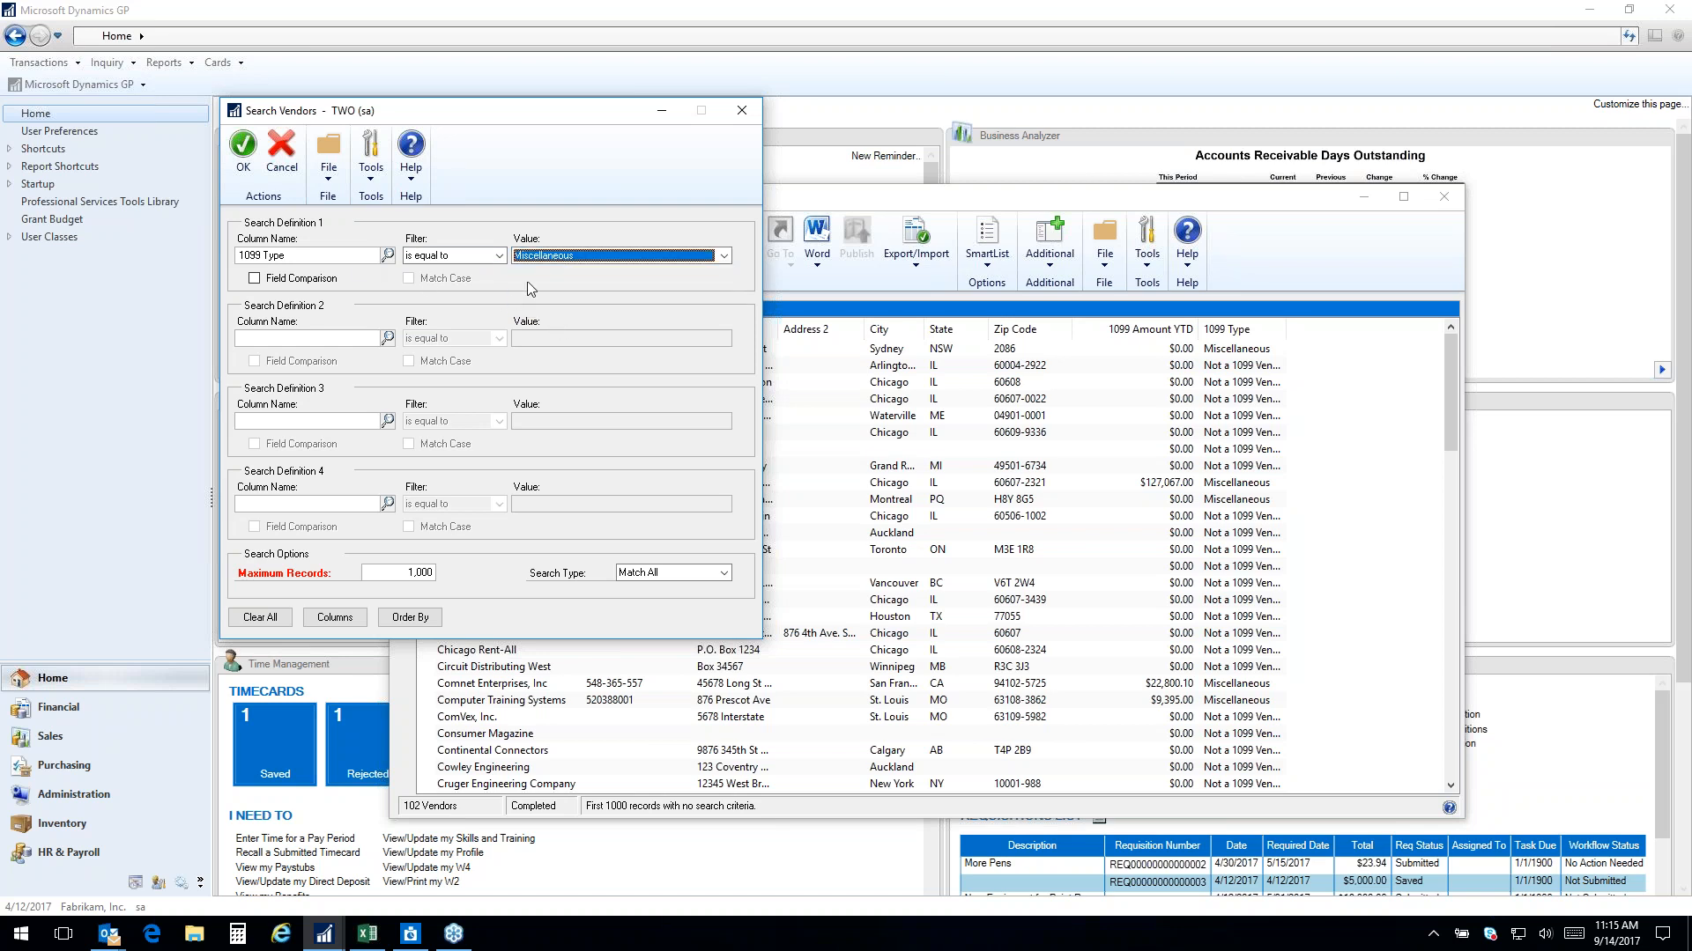
# Set the second vendor search definition to 1099 Amount YTD is greater than 600
pyautogui.click(387, 339)
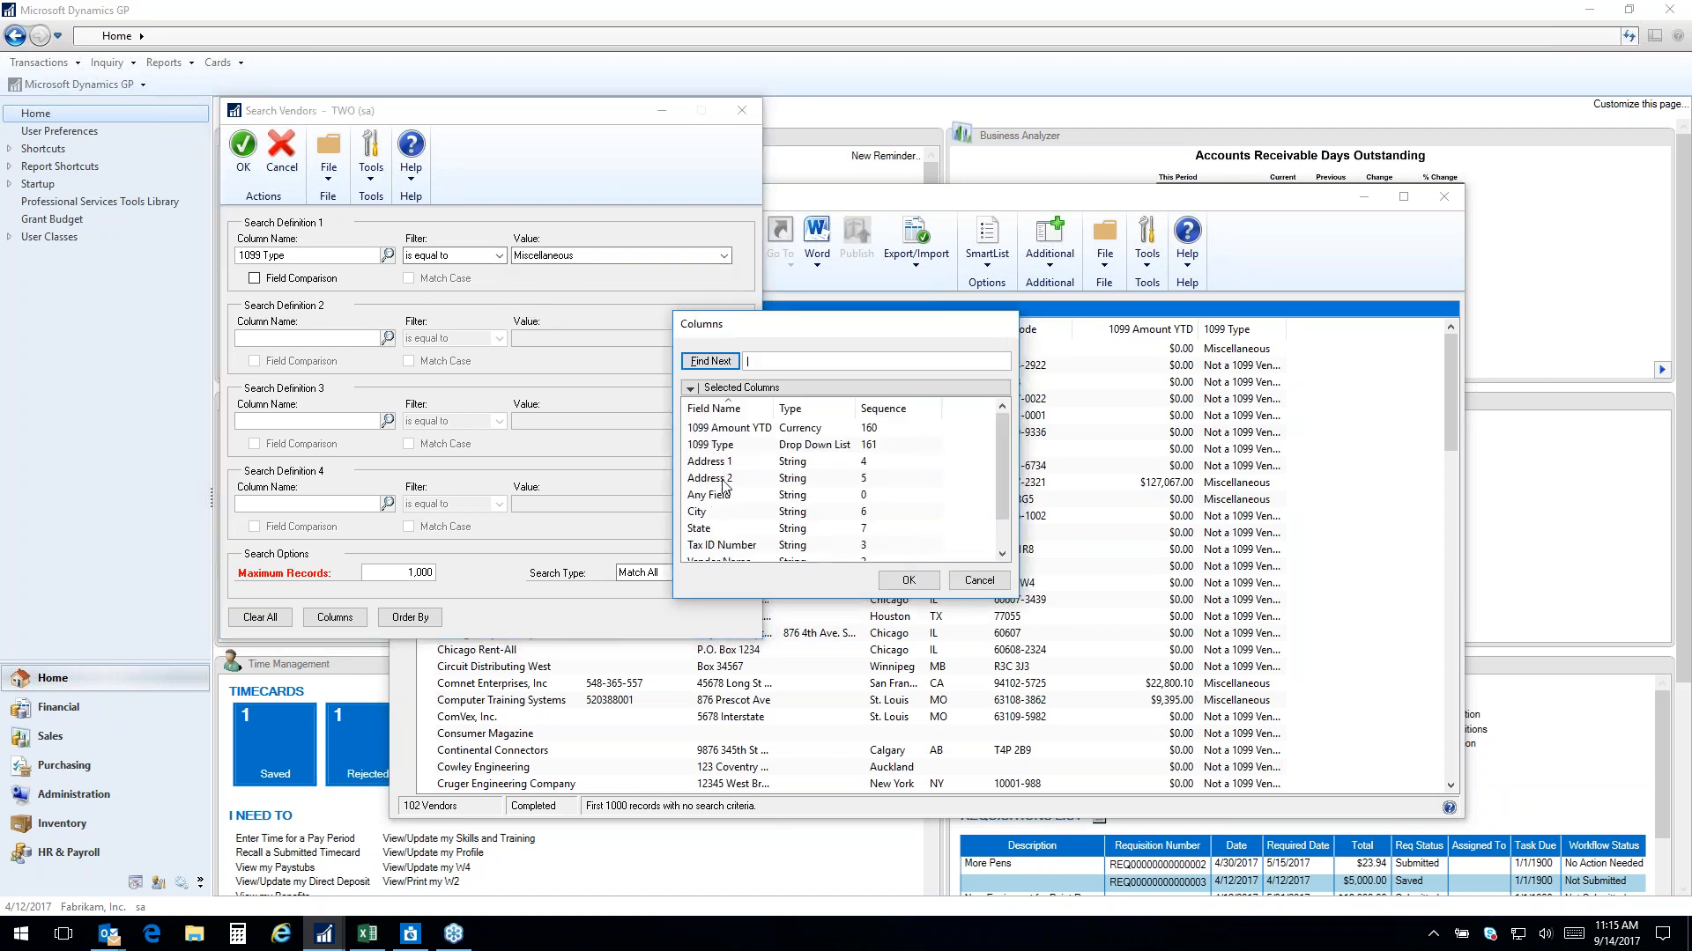
pyautogui.click(728, 429)
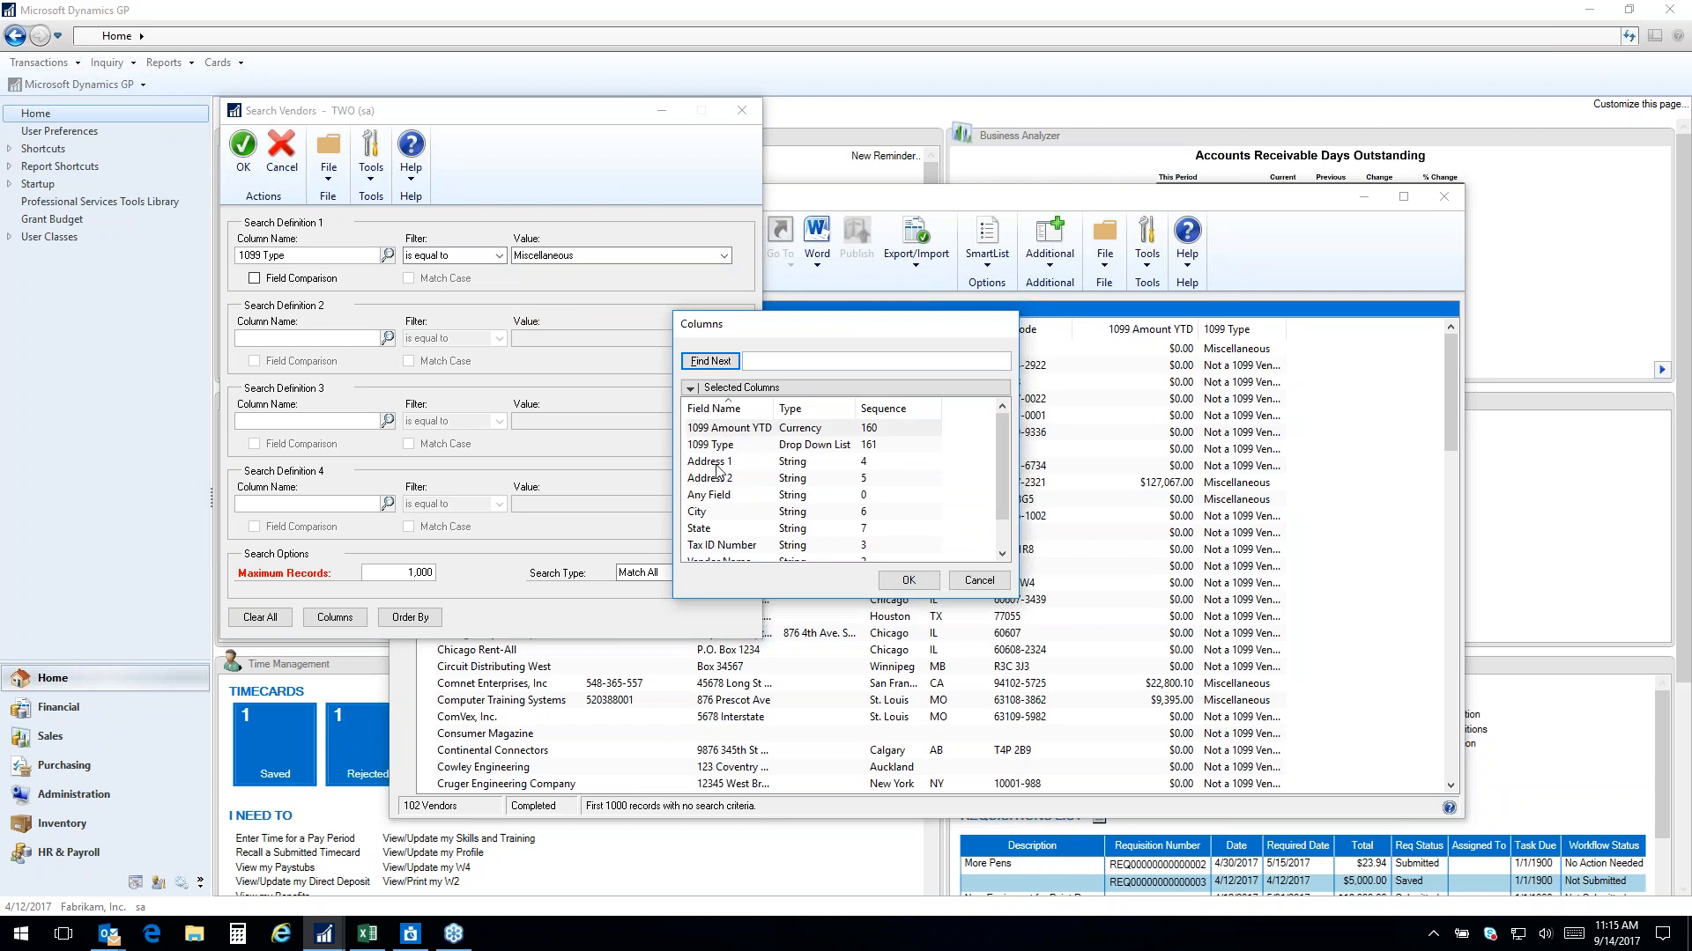
pyautogui.click(721, 431)
pyautogui.click(908, 581)
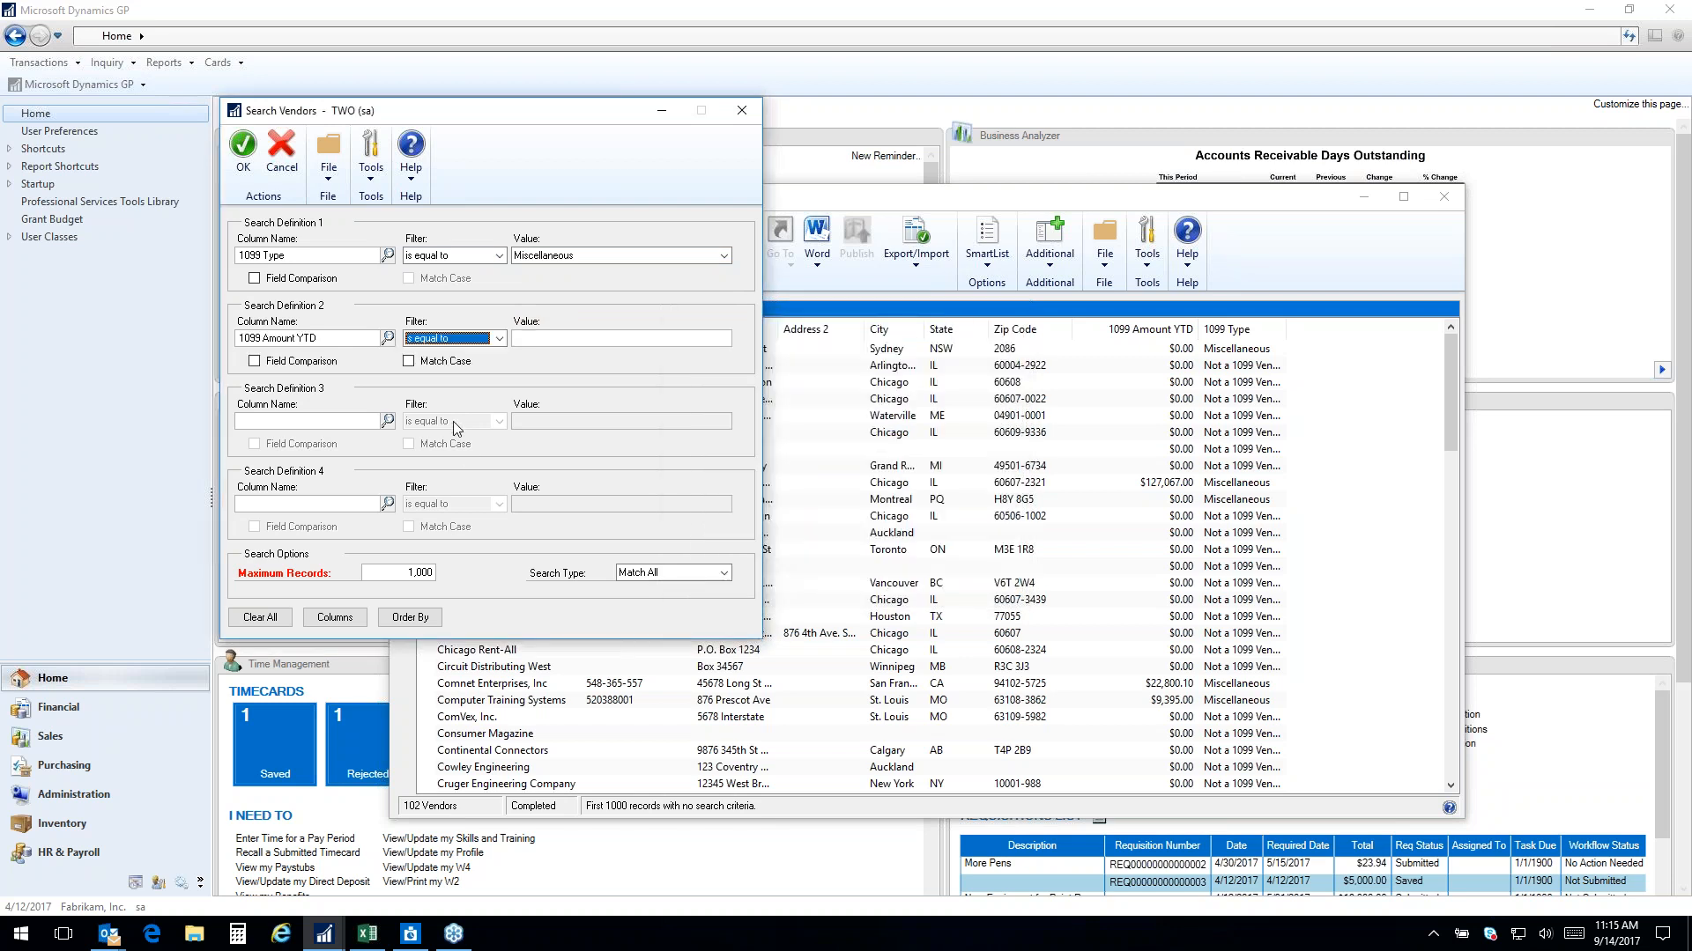
pyautogui.click(499, 340)
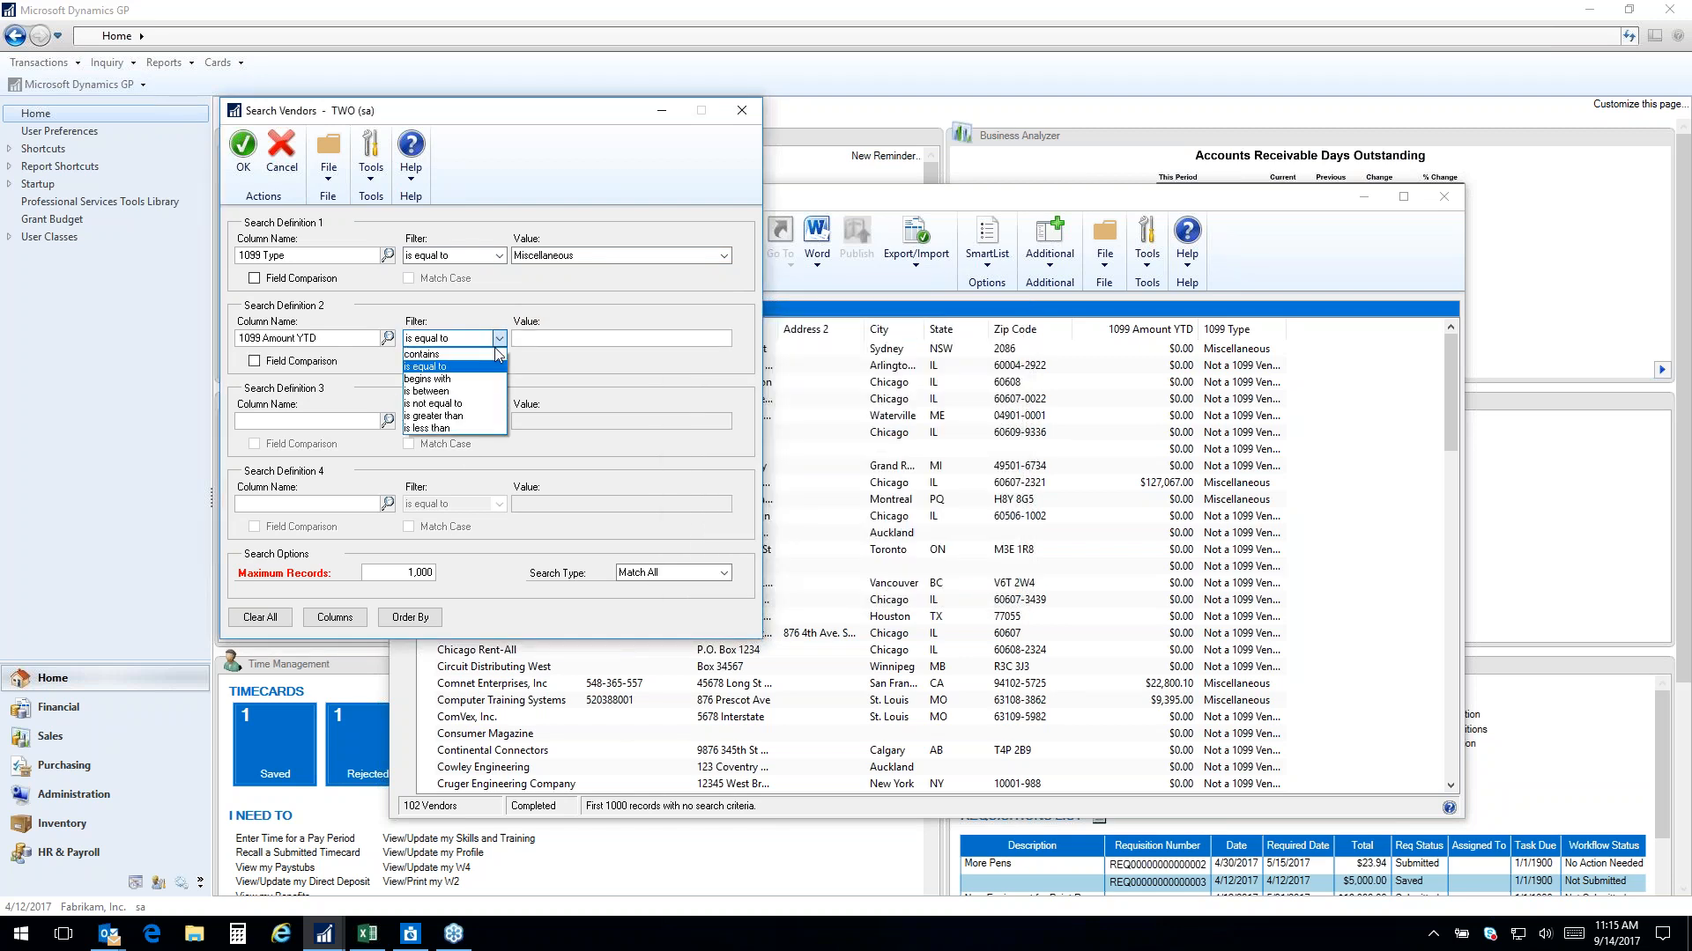
pyautogui.click(476, 415)
pyautogui.click(543, 342)
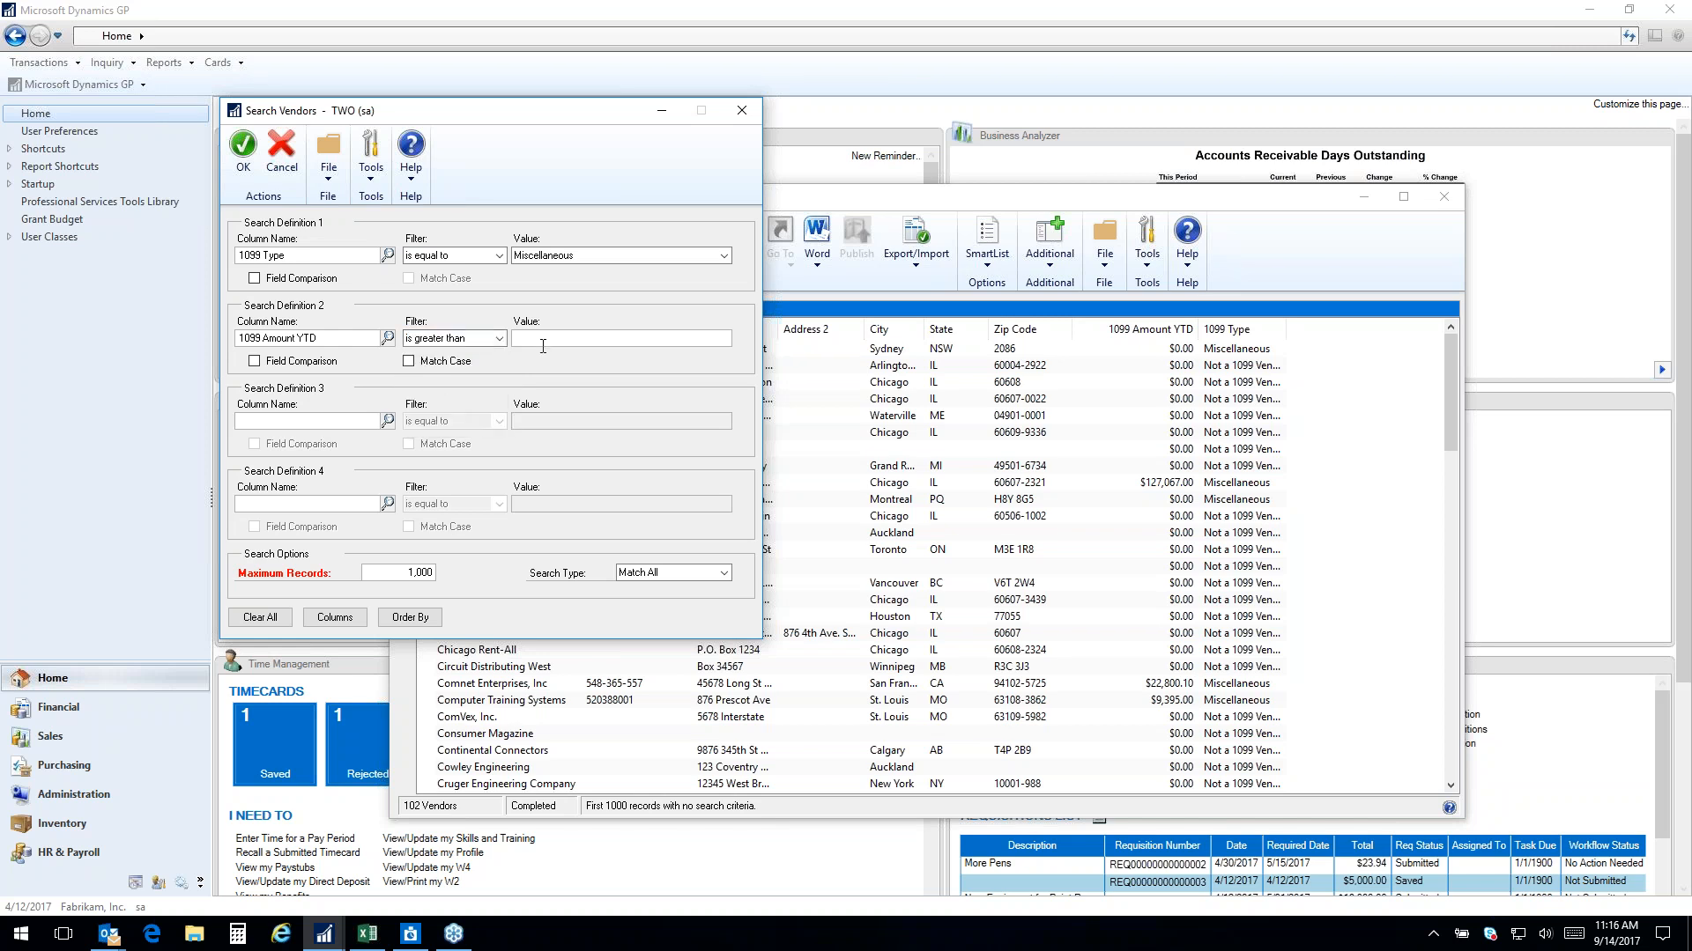
pyautogui.write('600')
# Set the third search definition to Tax ID Number is equal to blank and run the vendor search
pyautogui.click(388, 422)
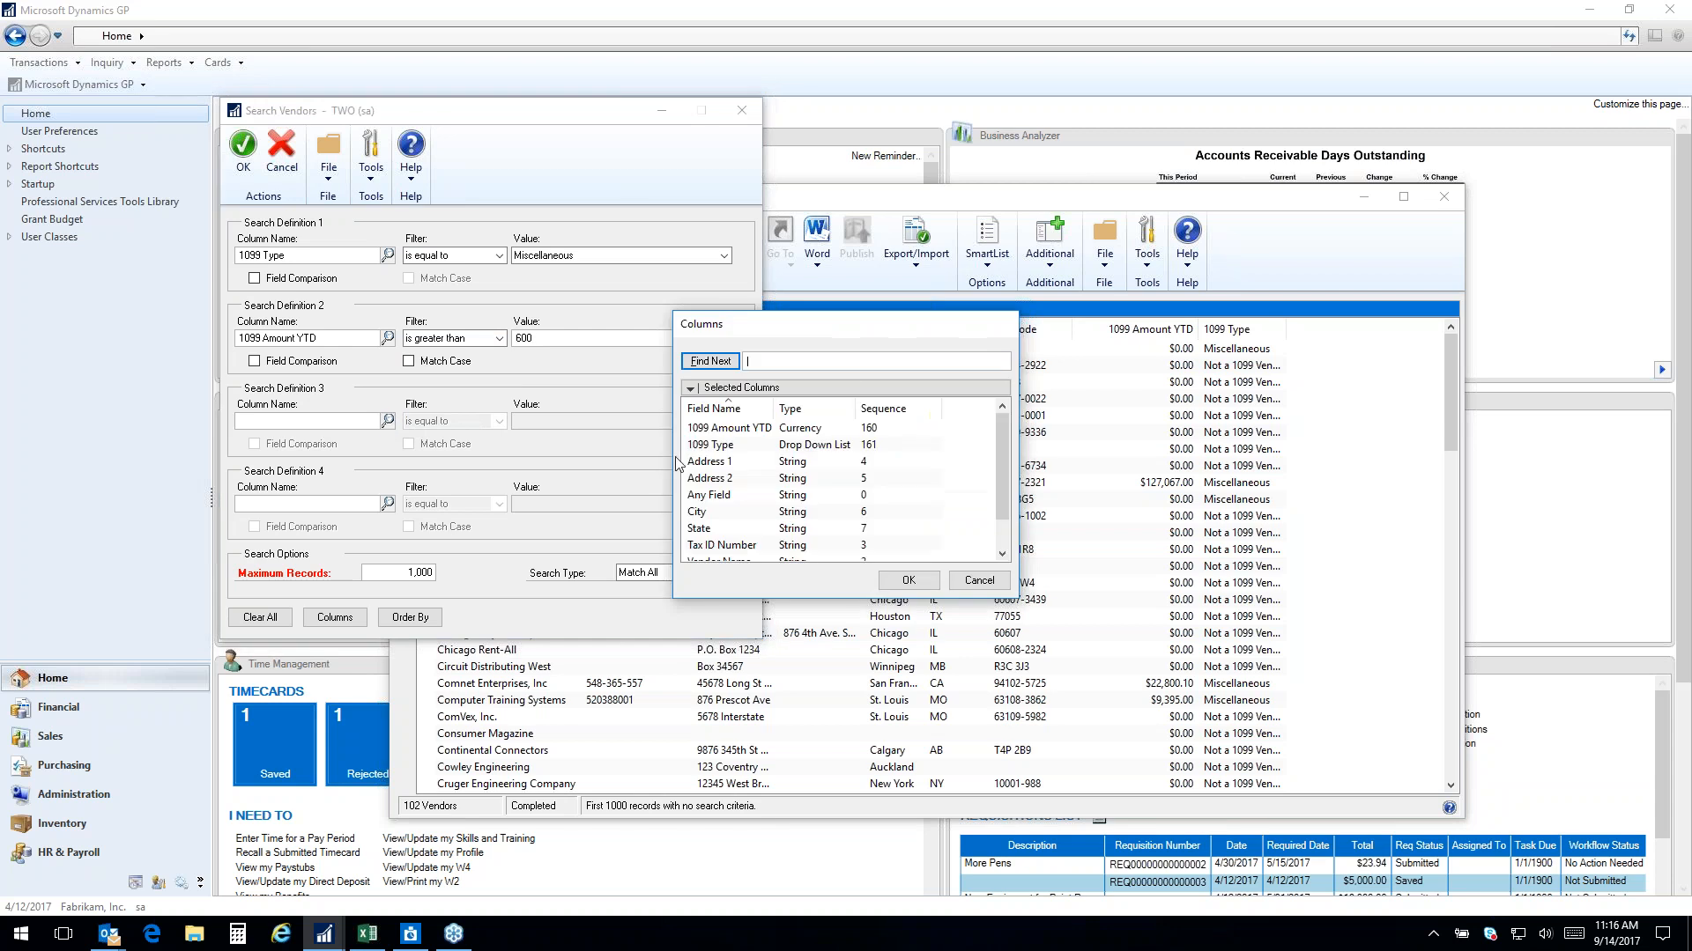
pyautogui.click(738, 547)
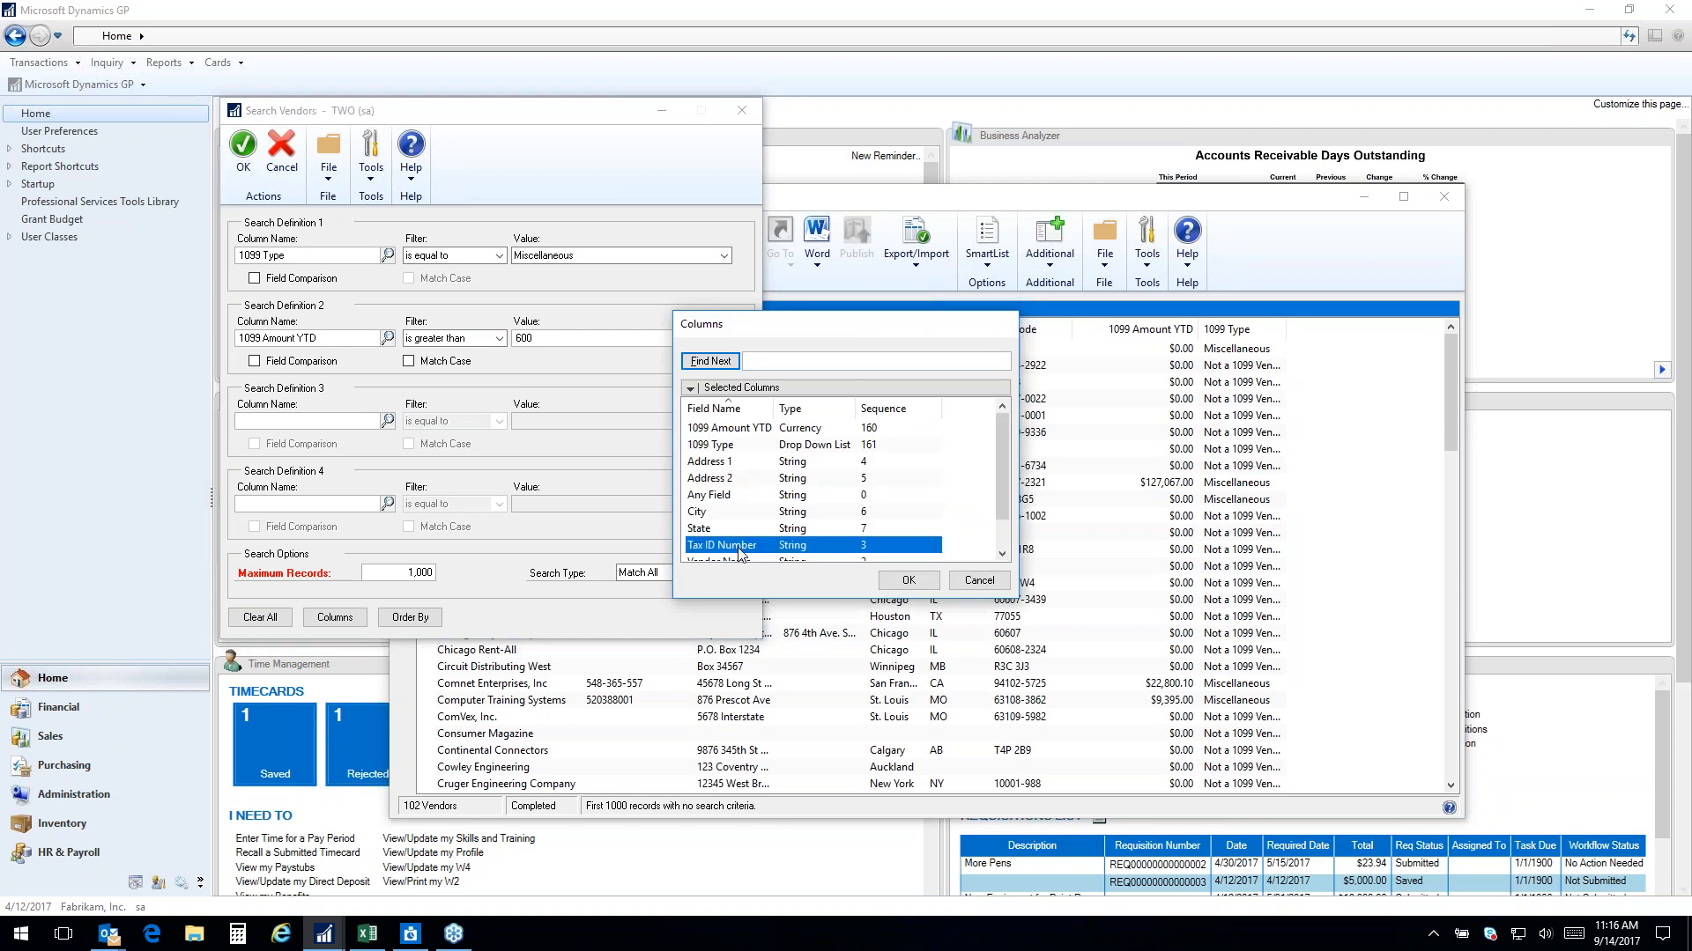
pyautogui.click(908, 581)
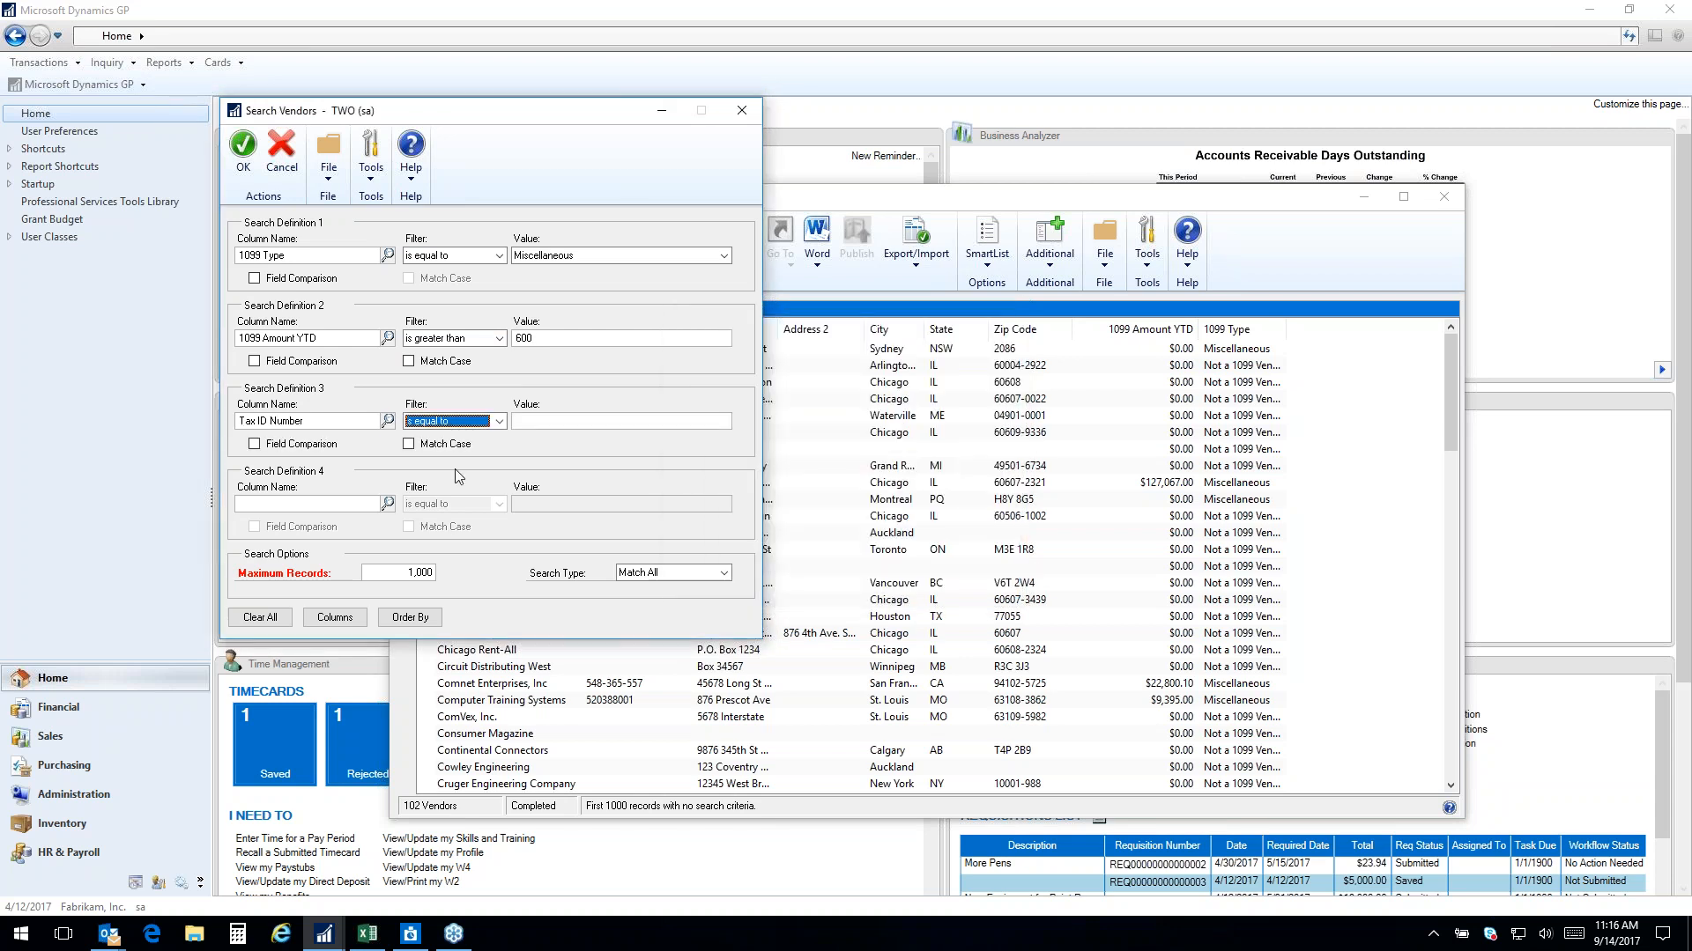
pyautogui.click(518, 421)
pyautogui.click(243, 150)
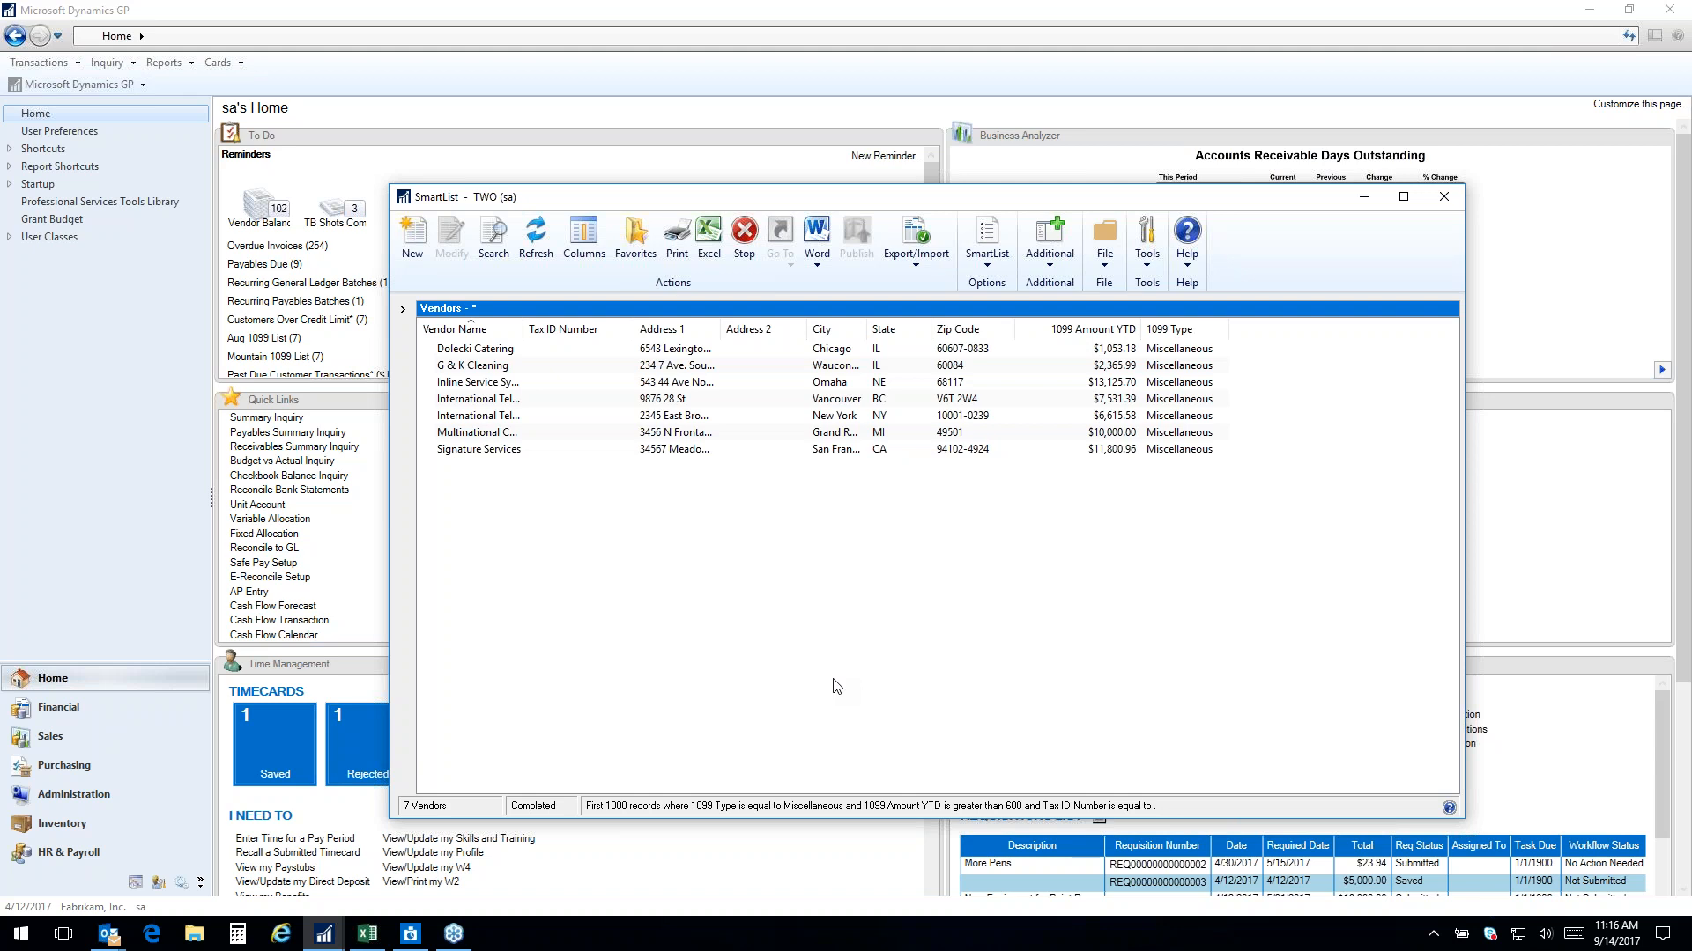
# View the vendor letter templates in the Letter Writing Assistant, highlight Request for W-9, and cancel without generating letters
pyautogui.click(817, 255)
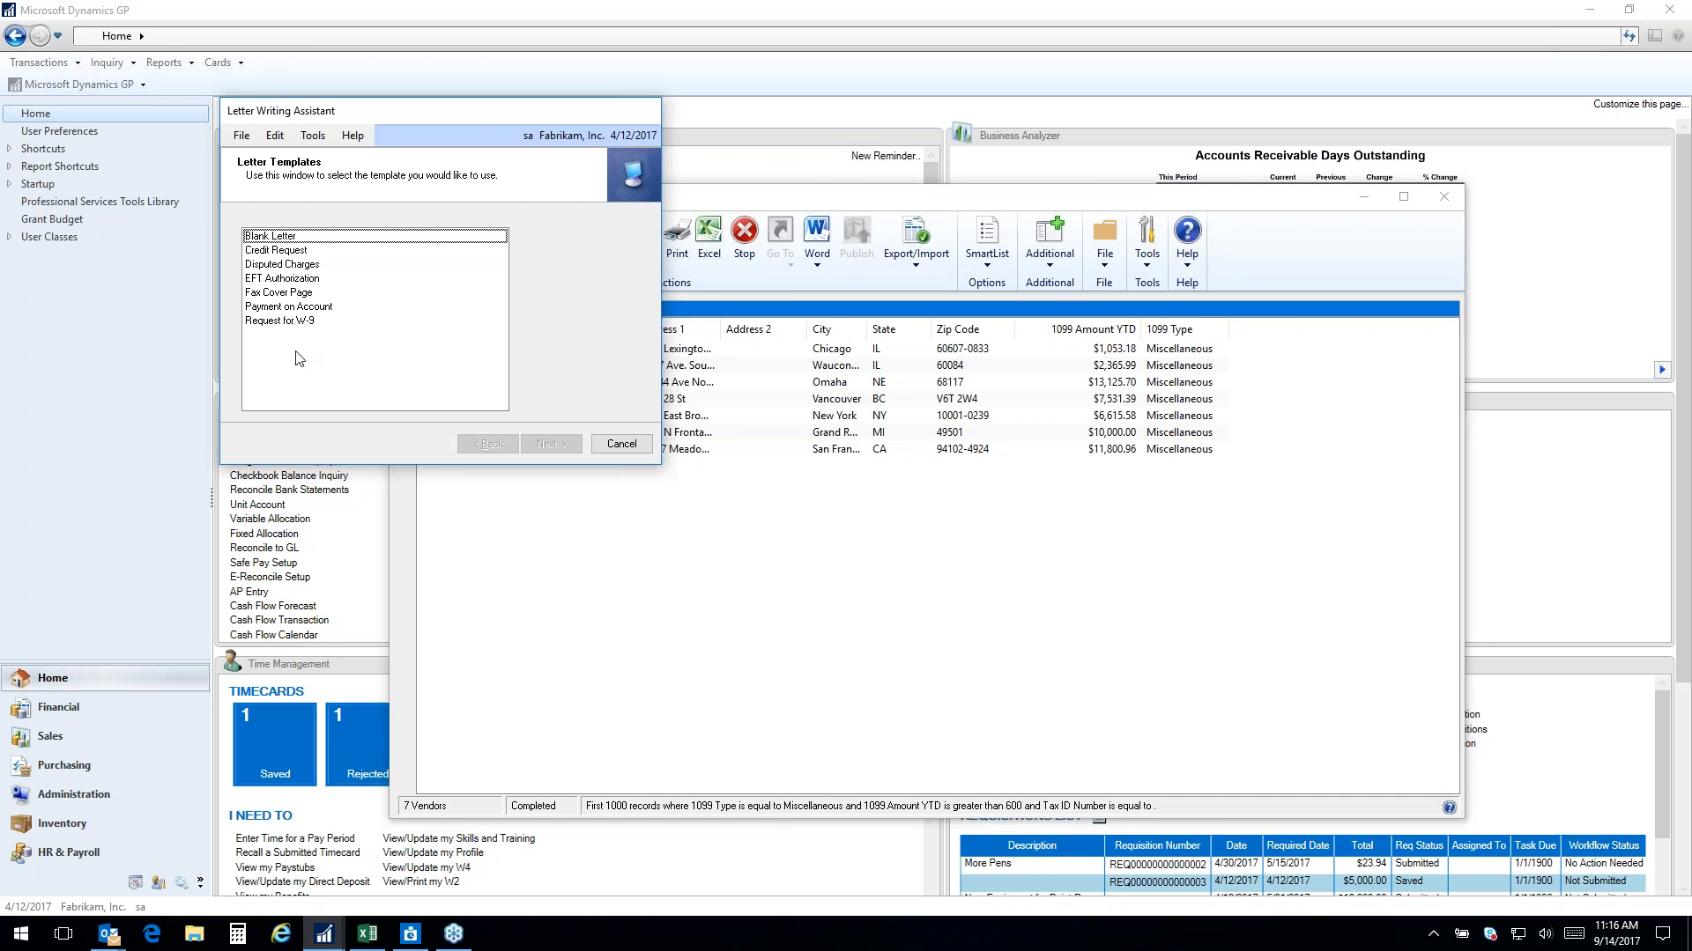
pyautogui.click(268, 323)
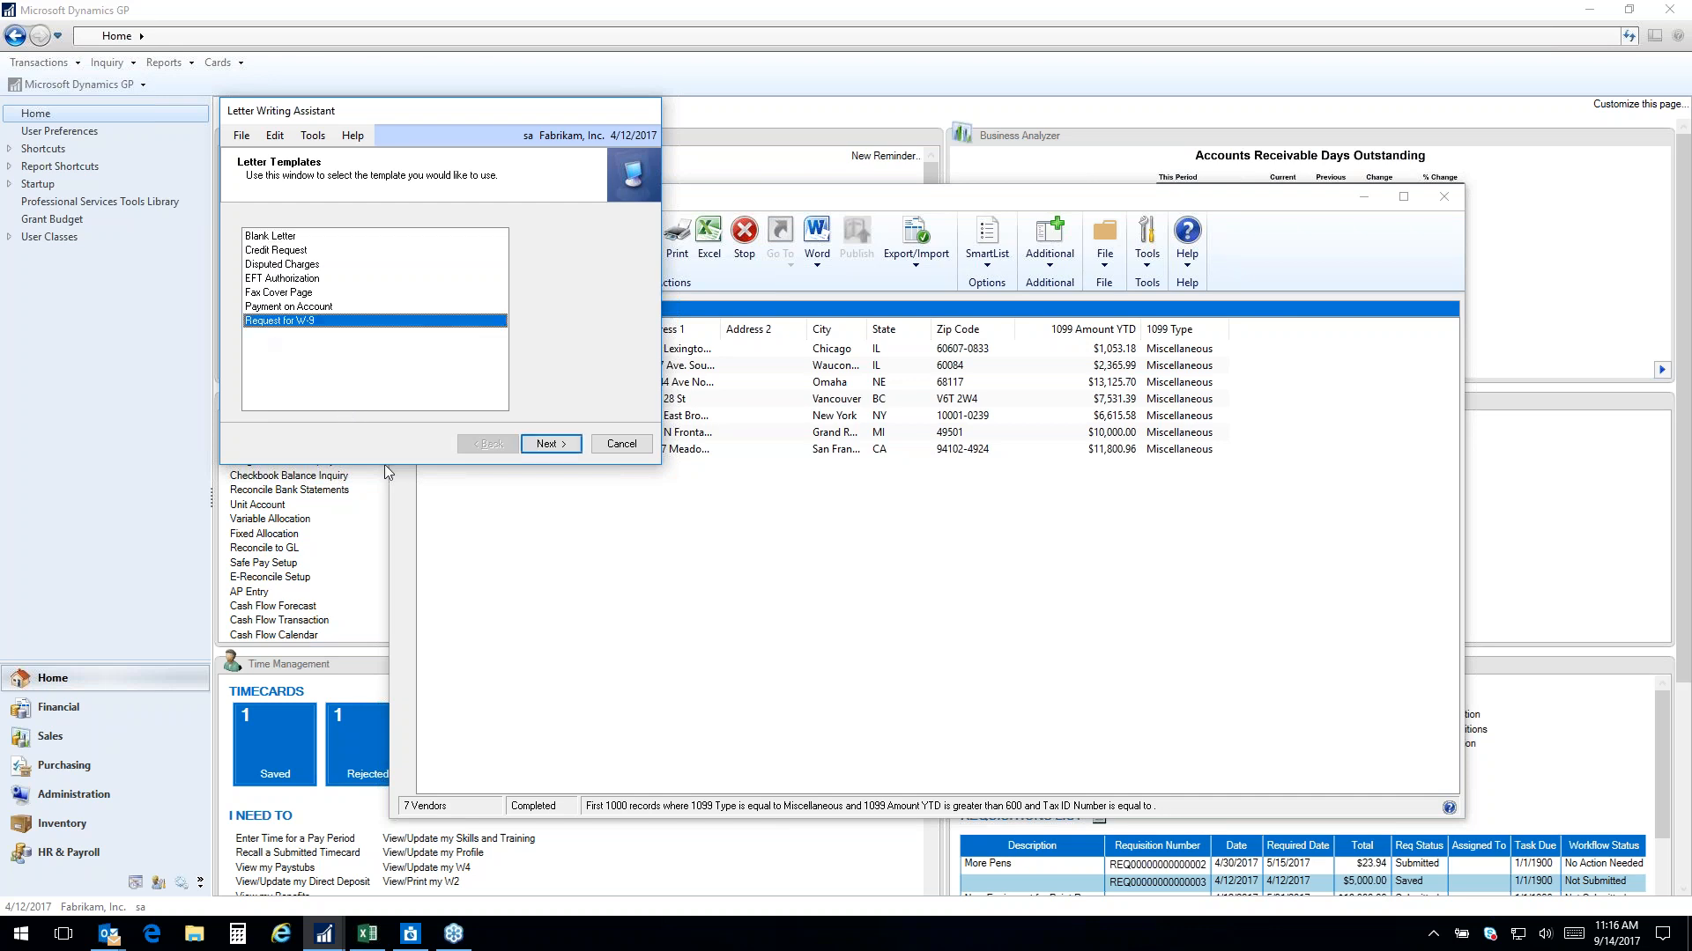
pyautogui.click(620, 450)
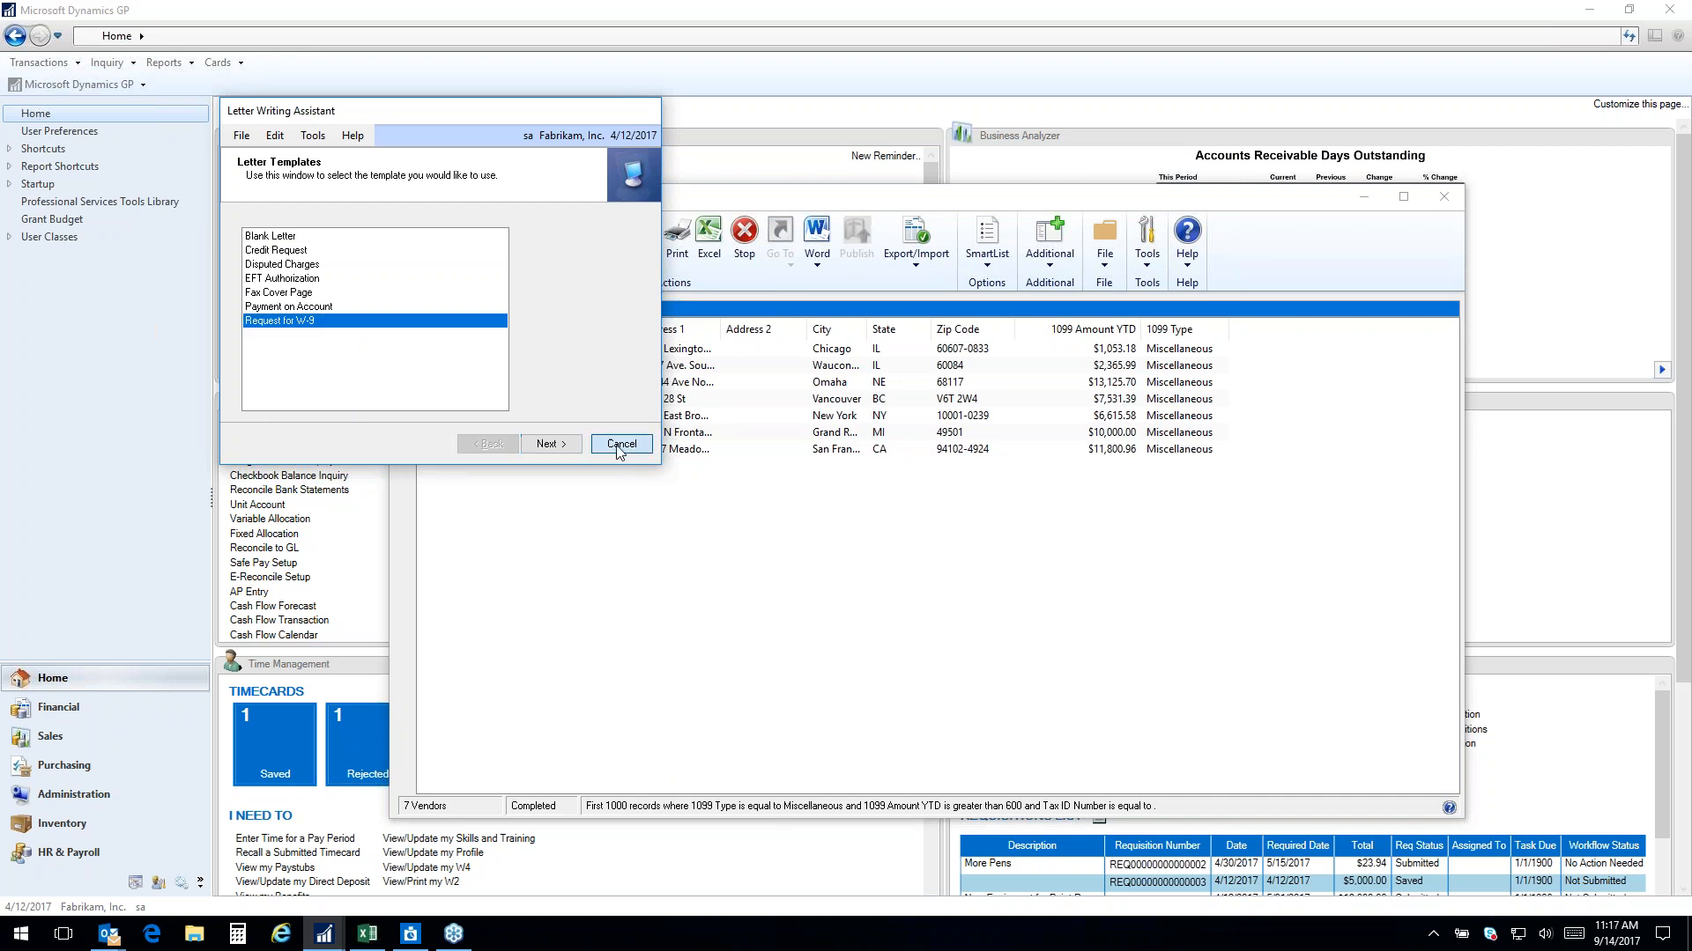
pyautogui.click(828, 531)
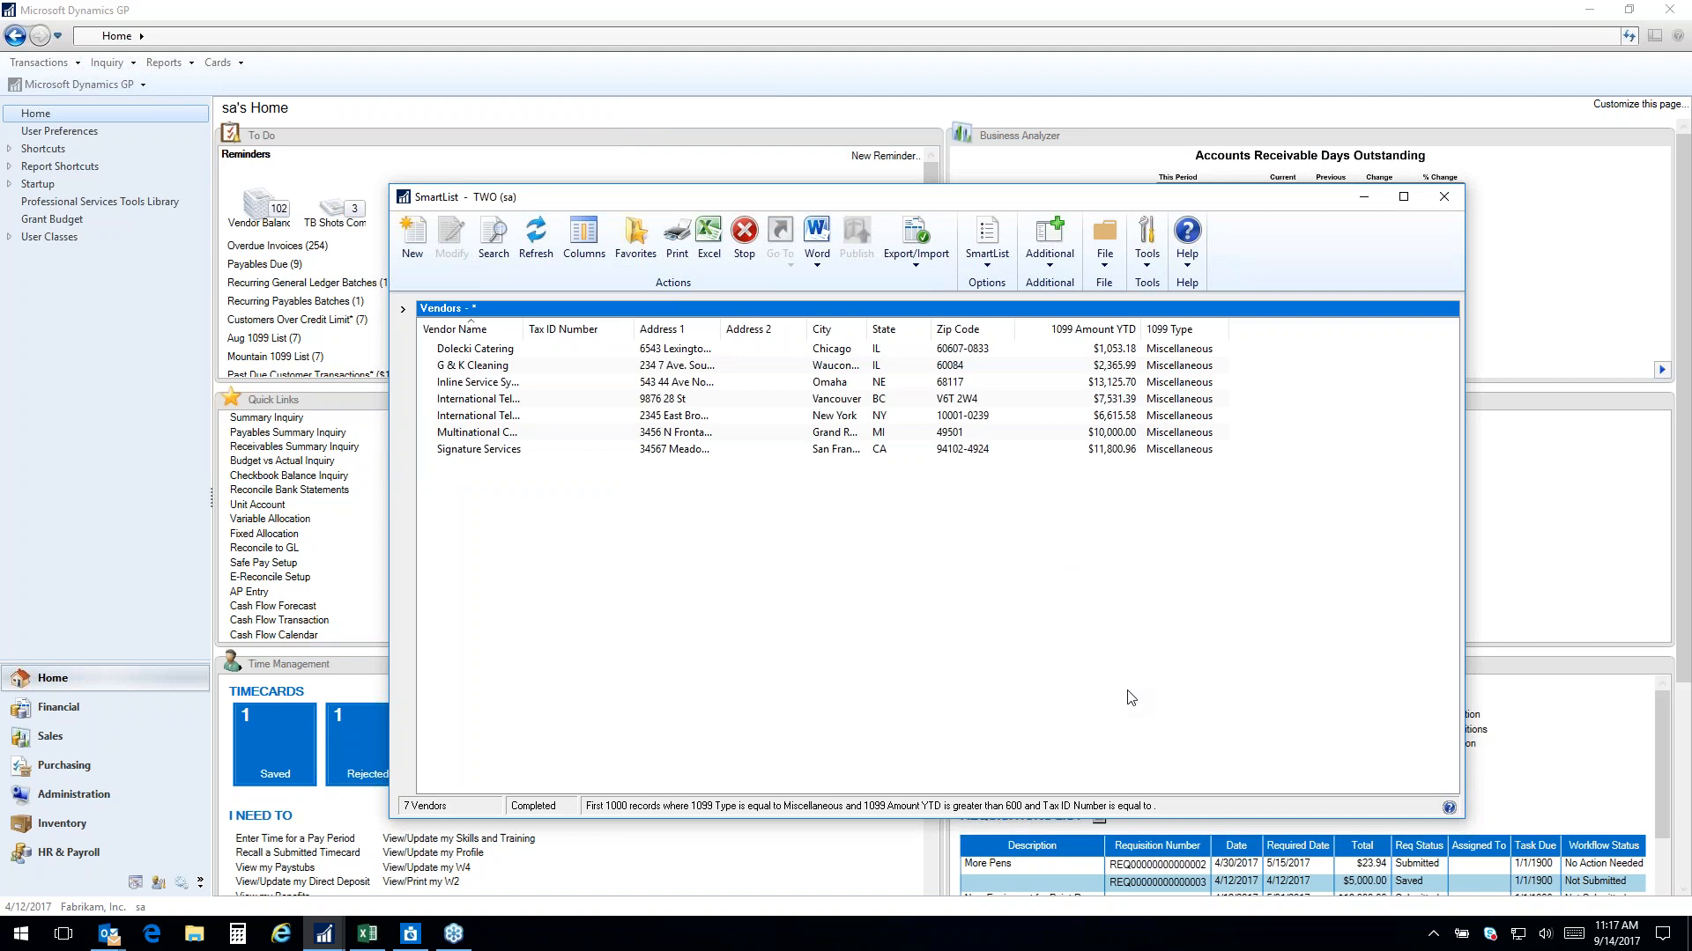
# Save the filtered vendor list as a favorite and reminder named Demo 1099 List, visible to System
pyautogui.click(653, 252)
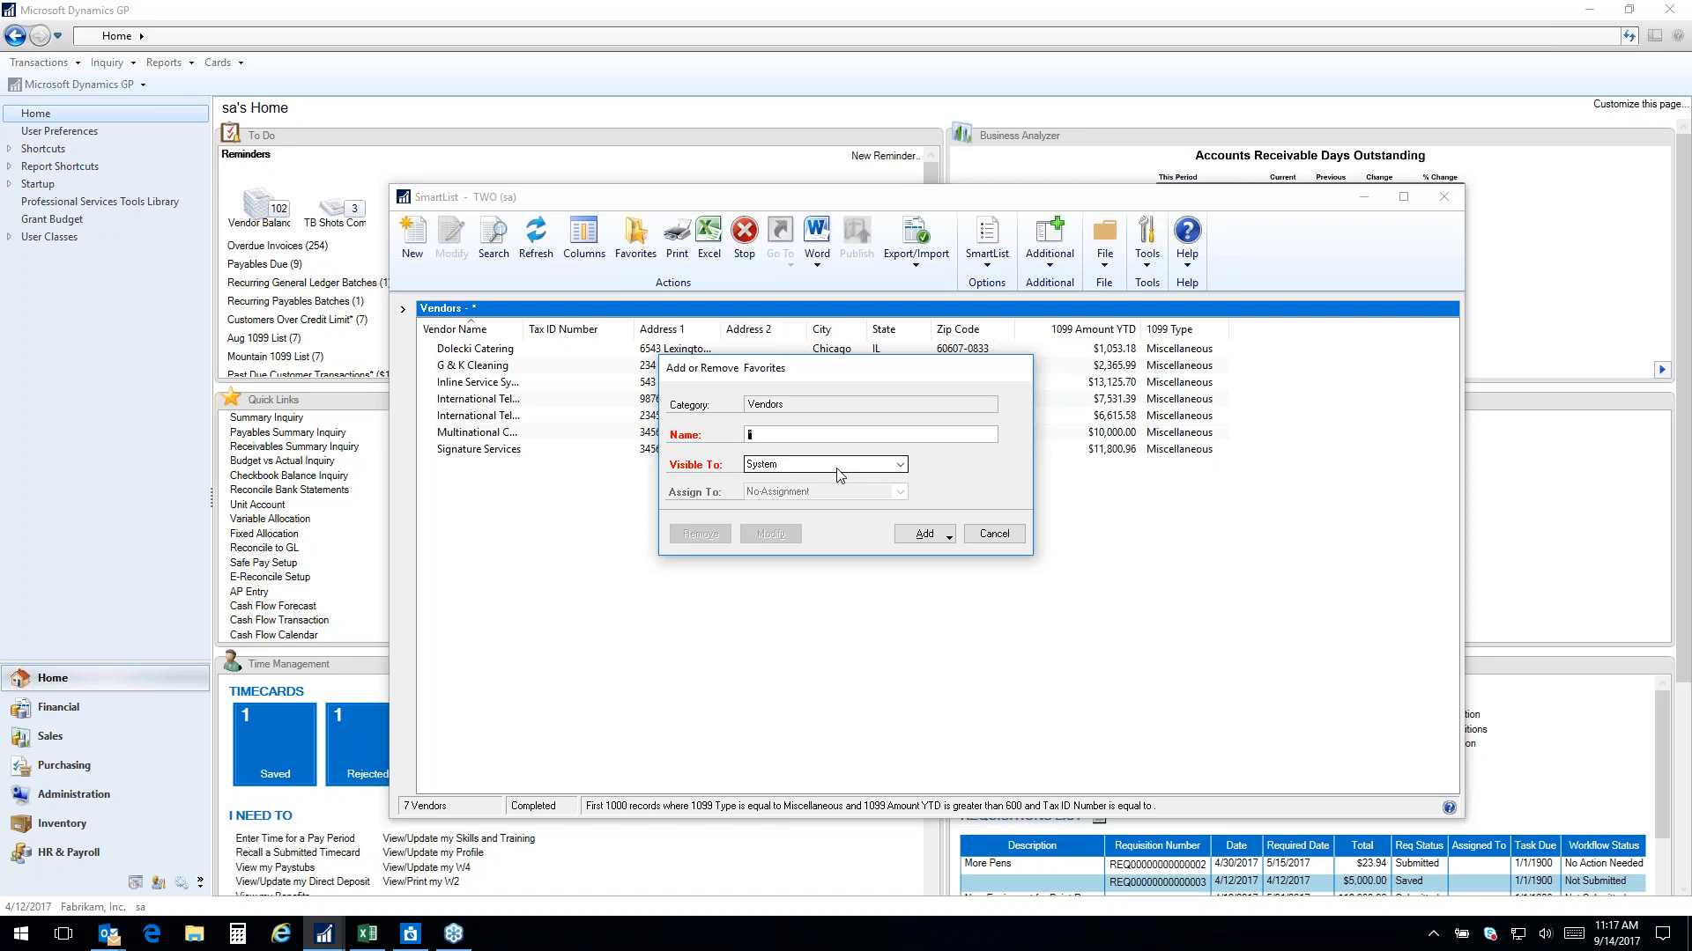
pyautogui.write('Demo 1099 List')
pyautogui.click(867, 467)
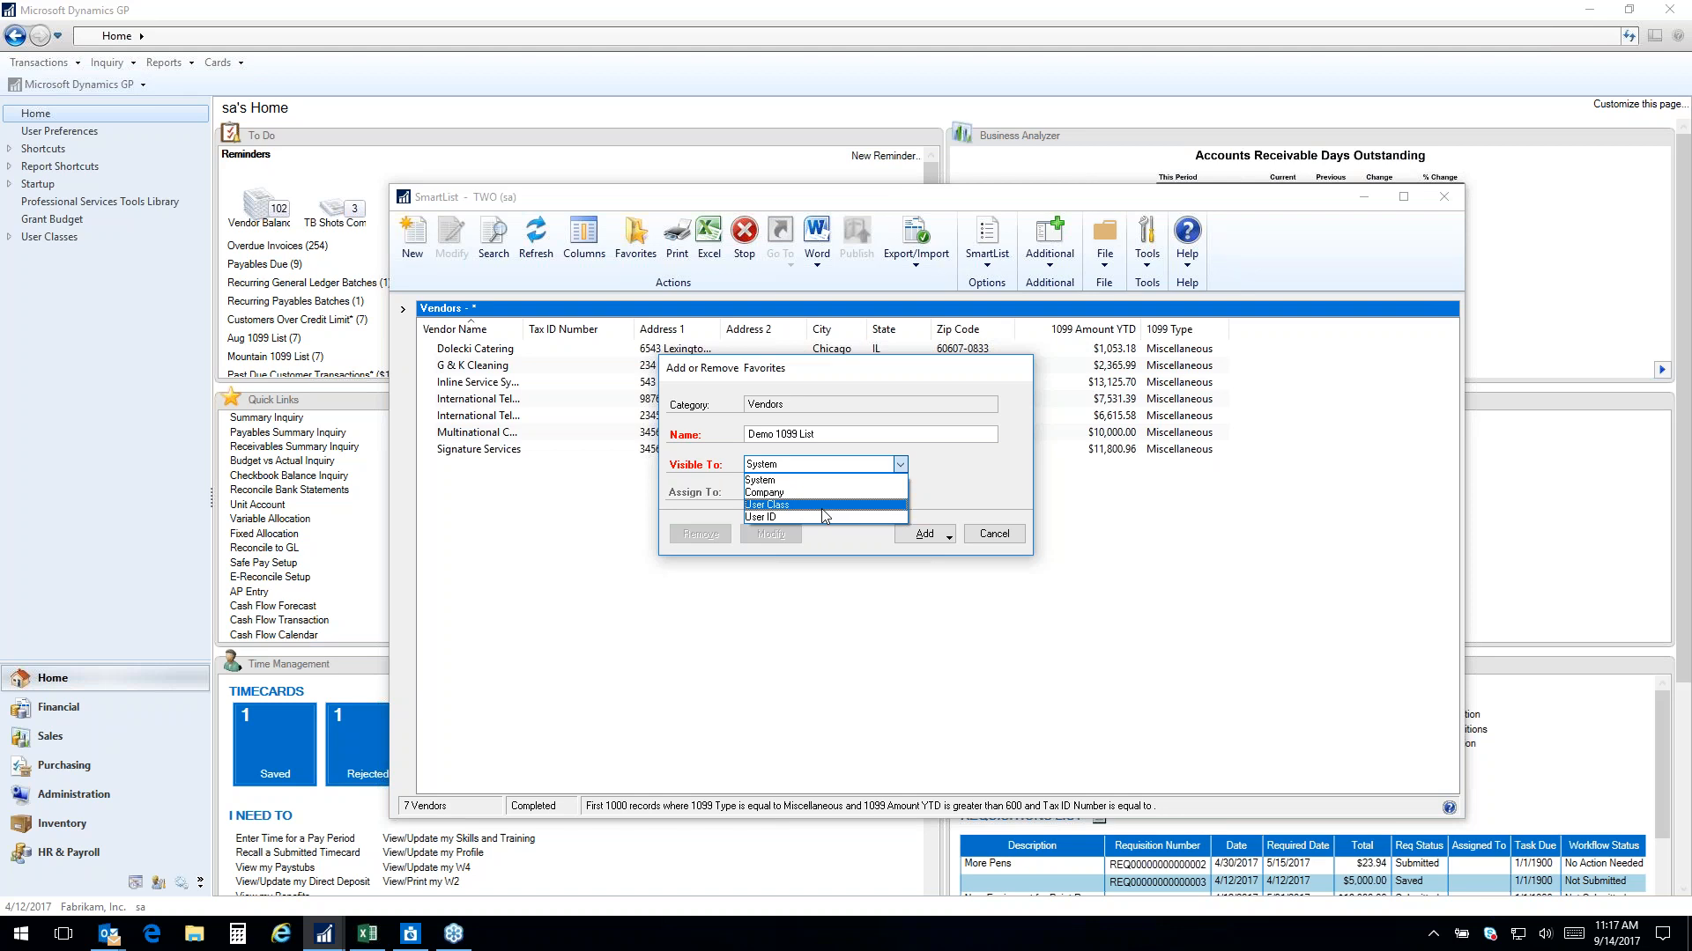
pyautogui.press('Up')
pyautogui.press('Up')
pyautogui.press('Up')
pyautogui.press('Return')
pyautogui.click(927, 534)
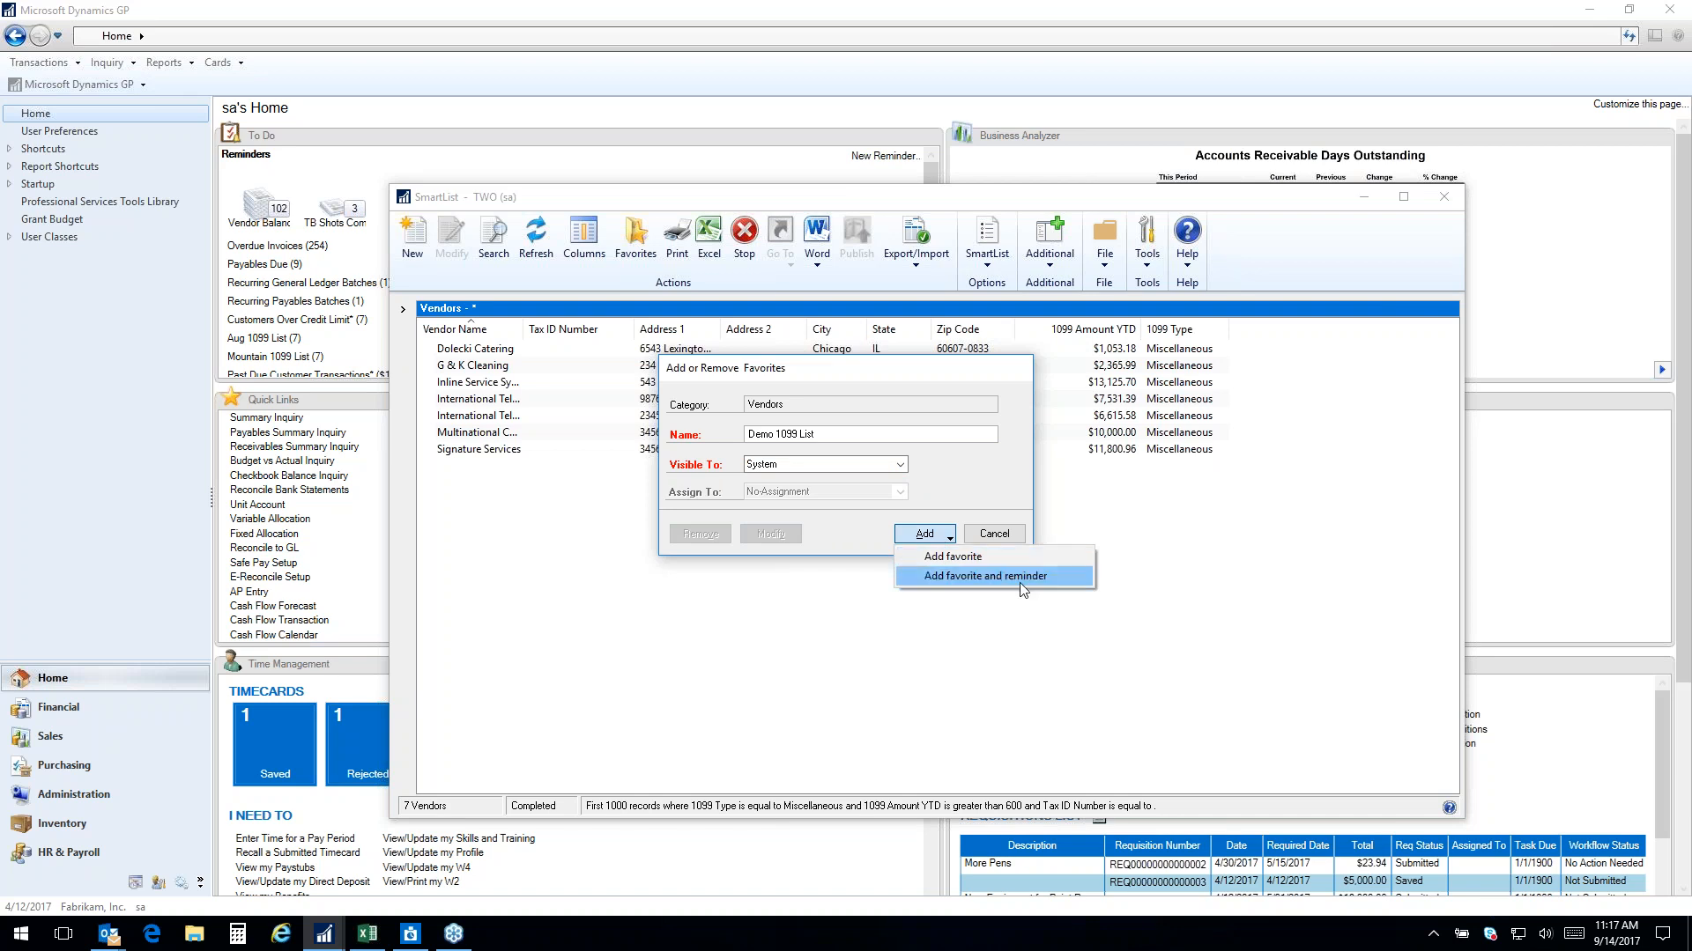
pyautogui.click(1065, 578)
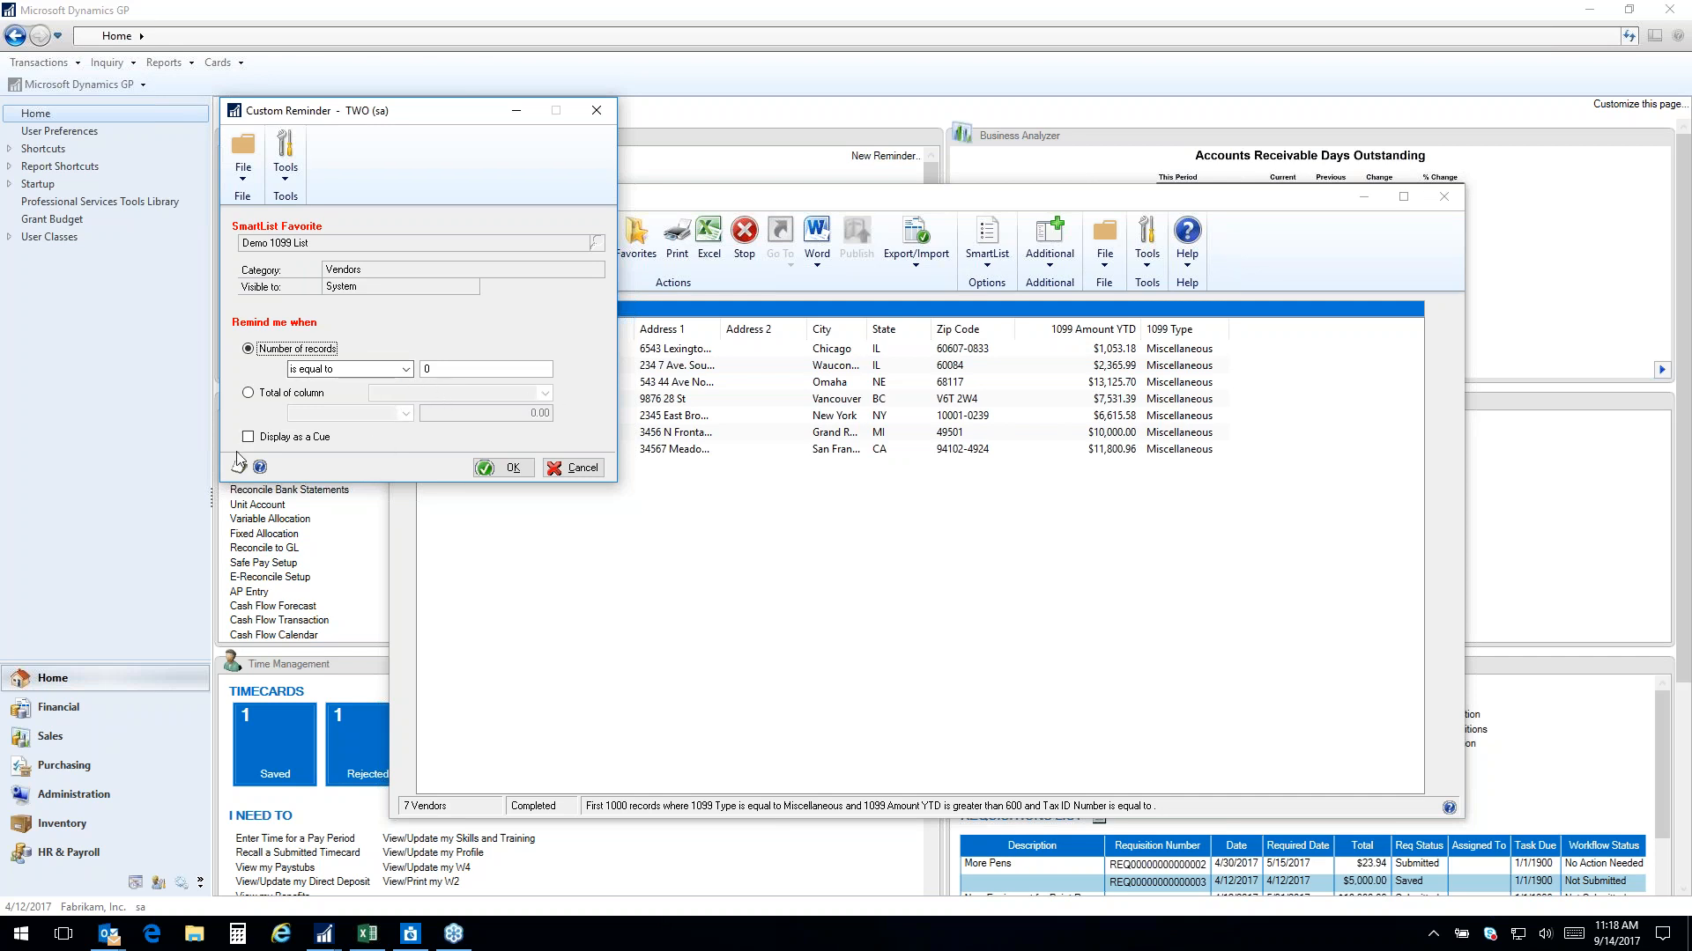
# Set the custom reminder to trigger when the number of records is greater than 0, display it as a cue, and close SmartList
pyautogui.click(405, 369)
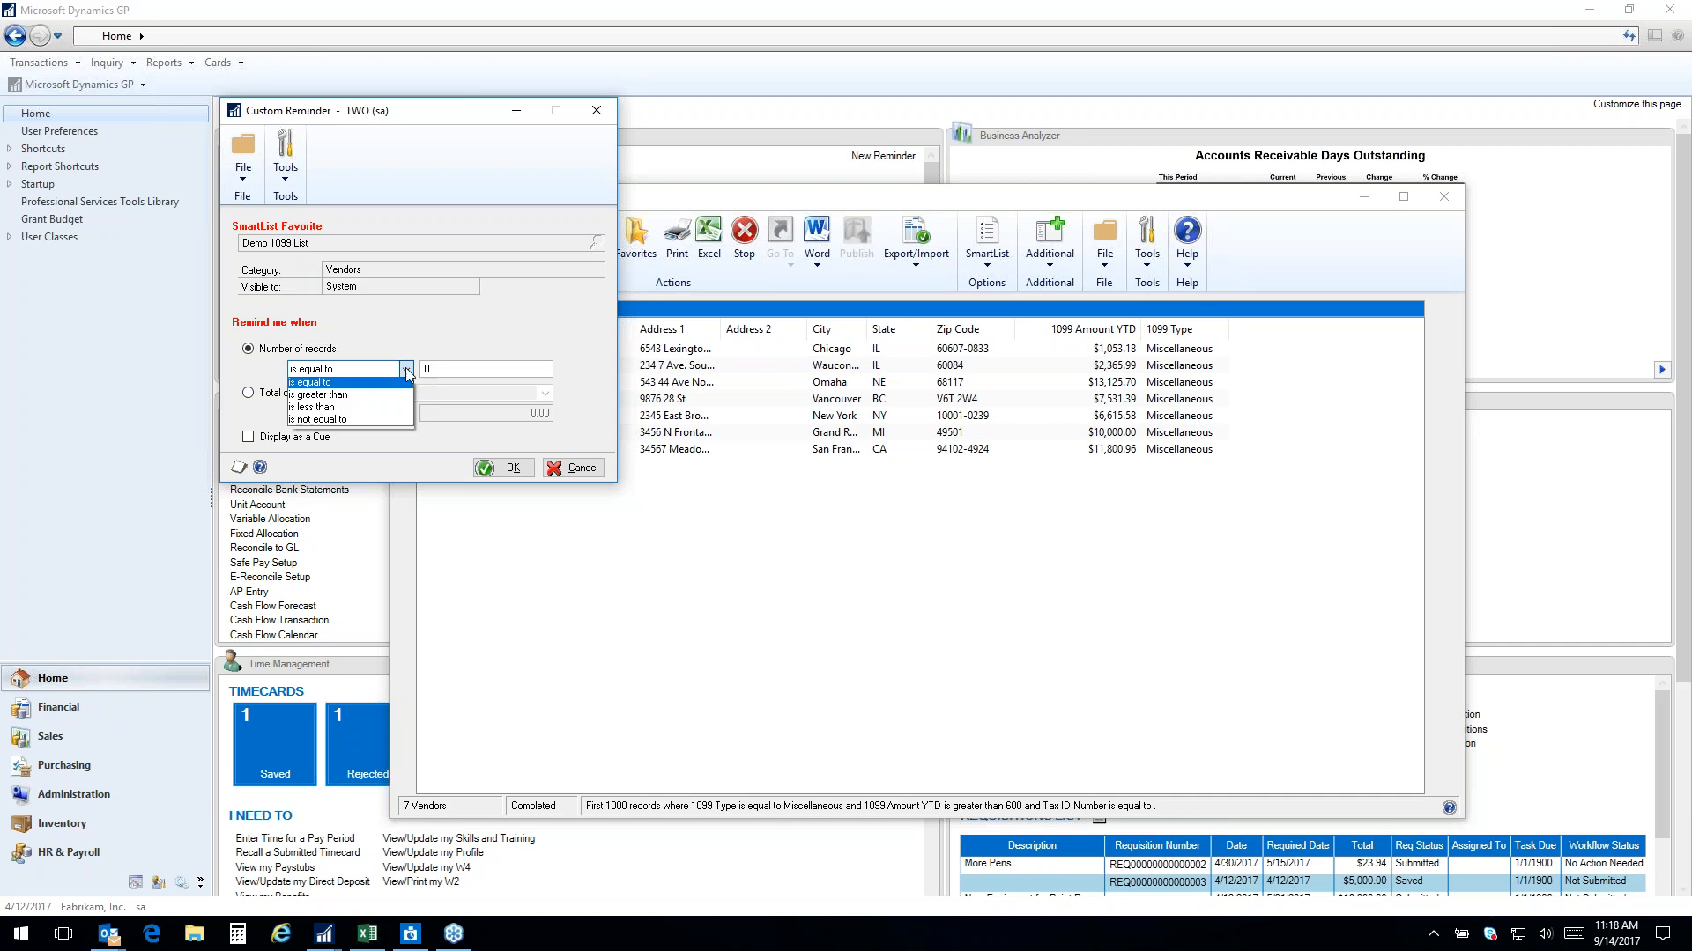
pyautogui.click(367, 397)
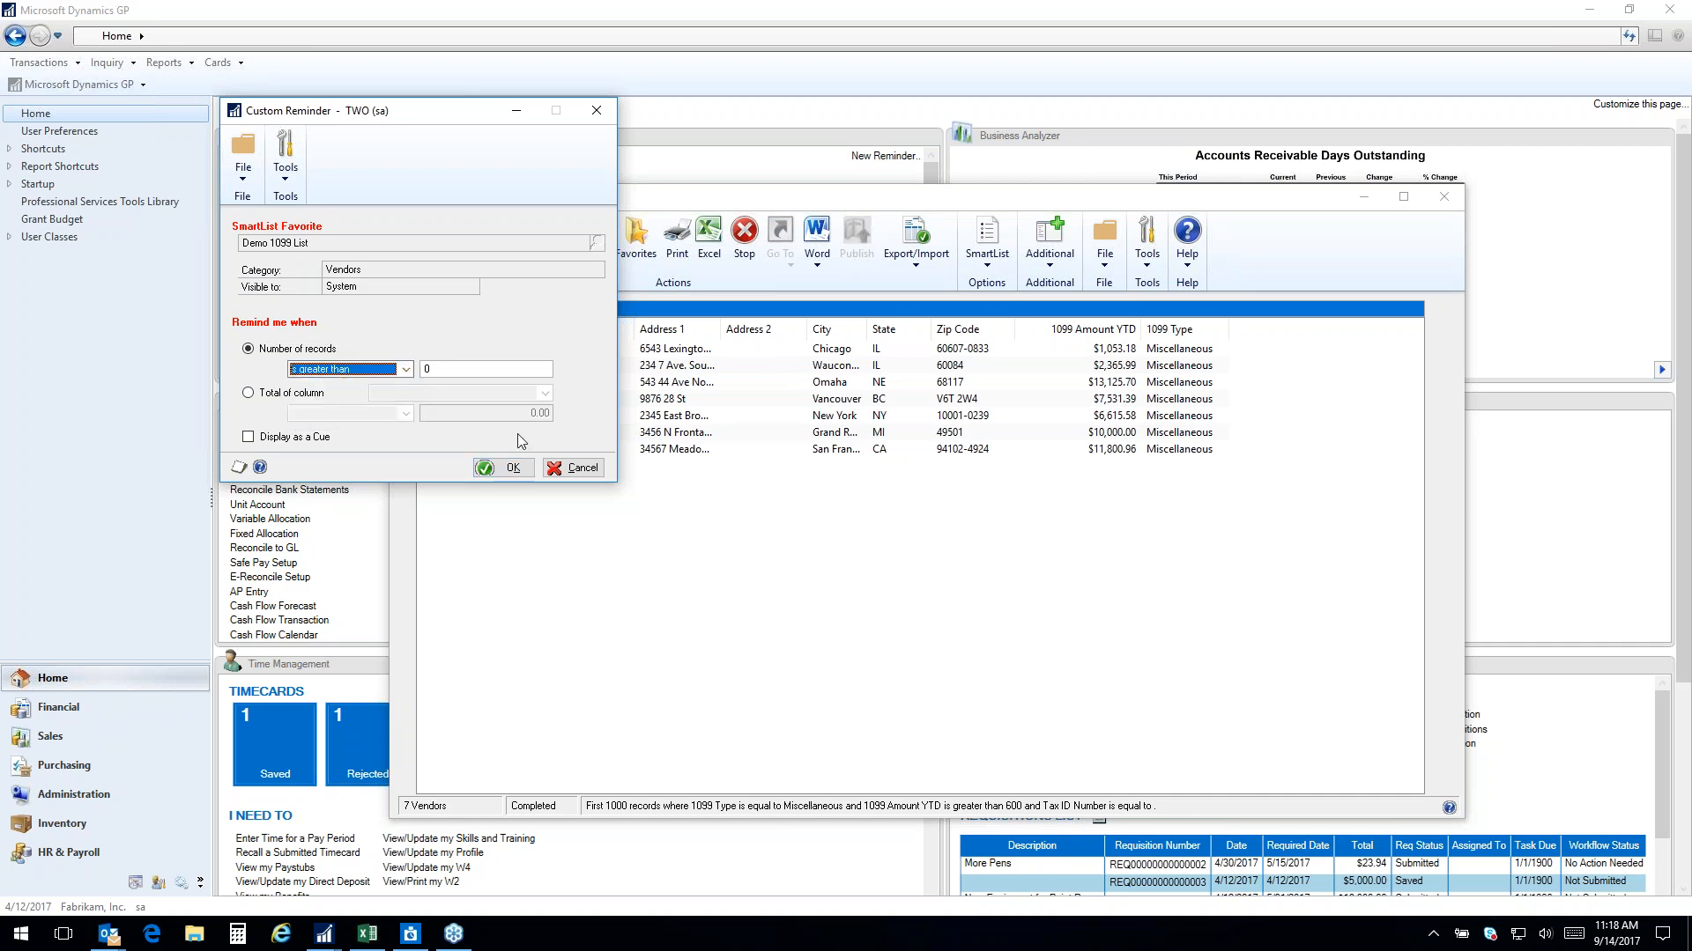
pyautogui.click(249, 438)
pyautogui.click(498, 471)
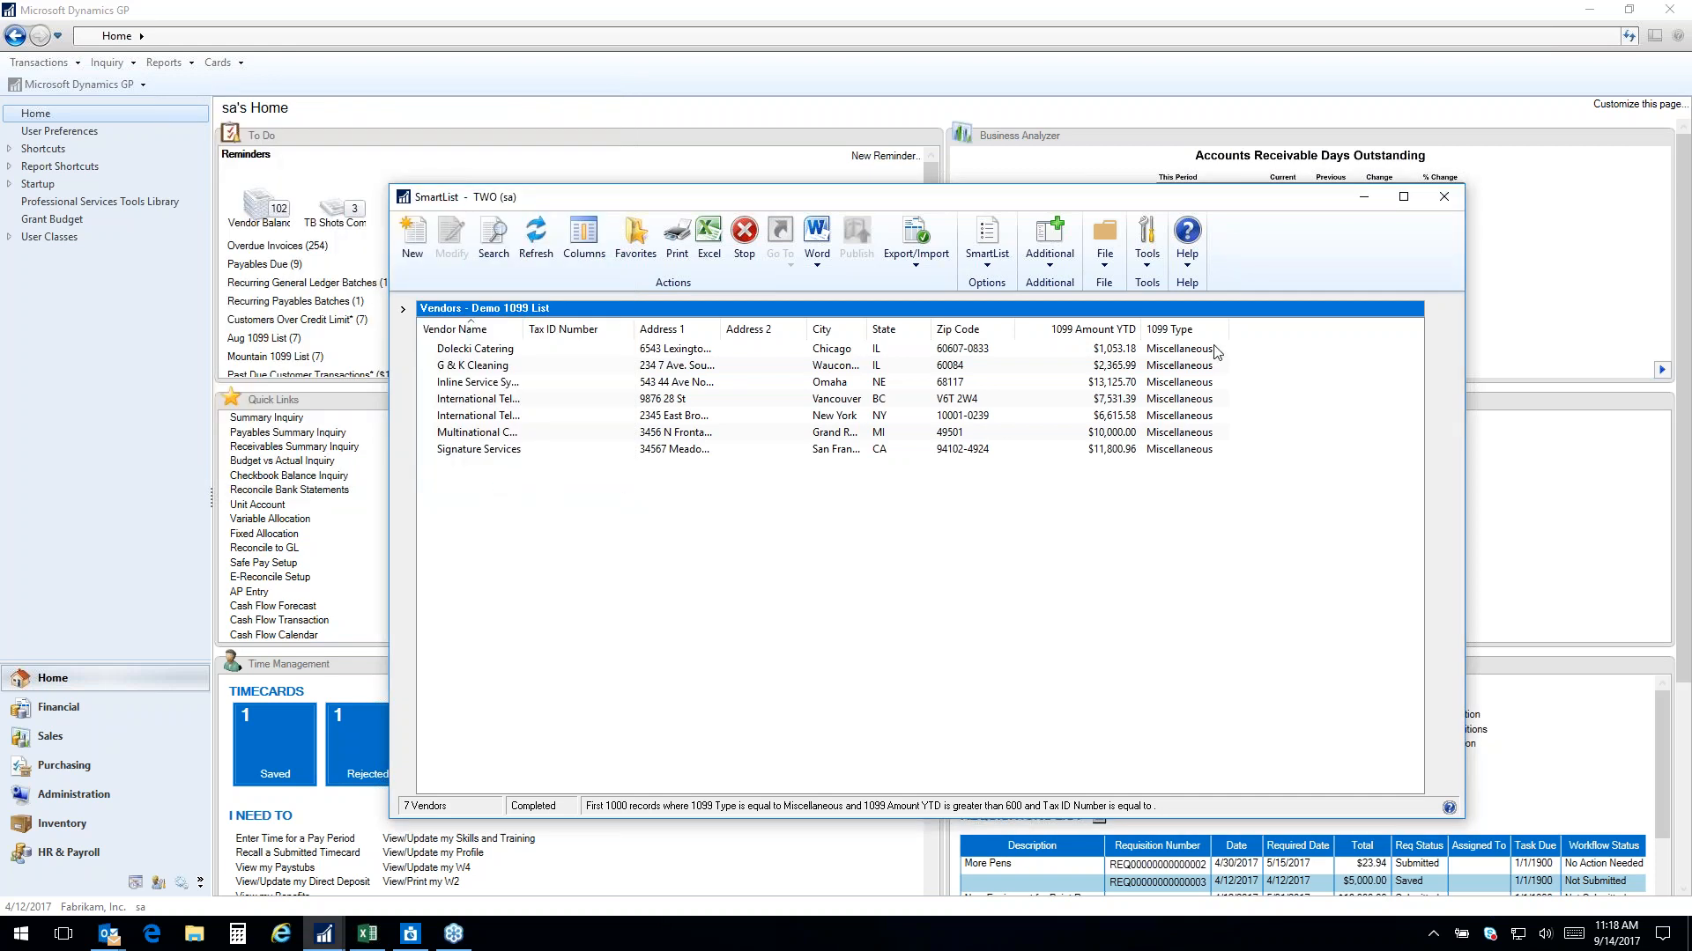
pyautogui.click(1444, 195)
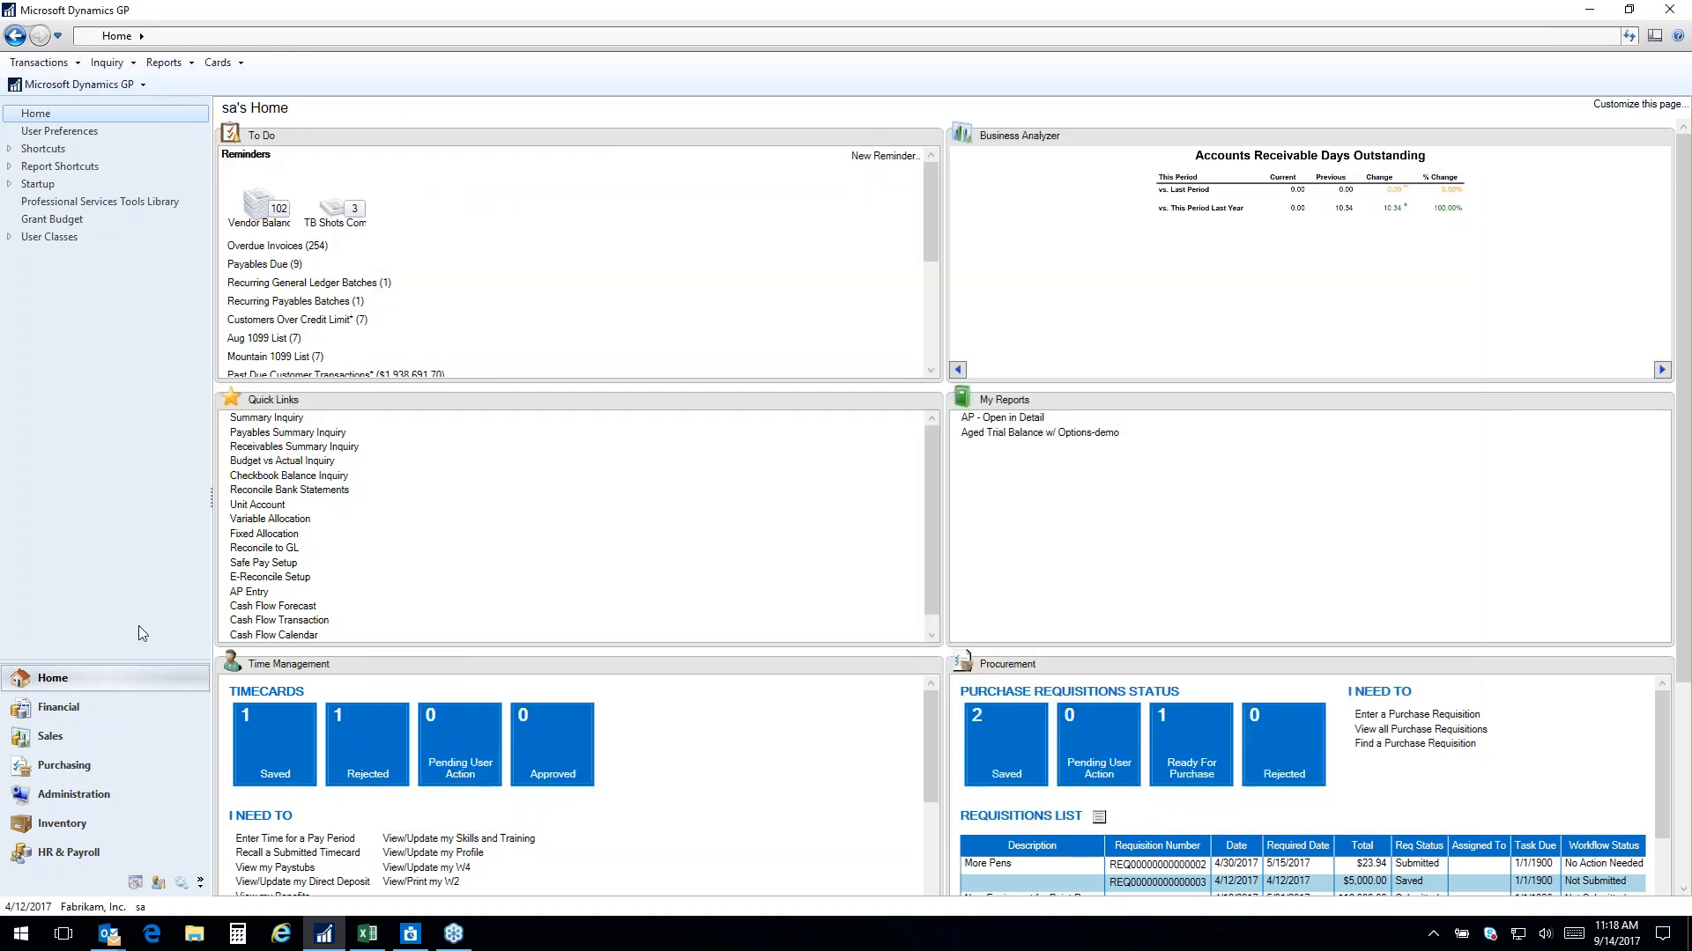
# Open the Demo 1099 List from the home page reminders and view the related windows available for the Signature Services vendor
pyautogui.click(71, 715)
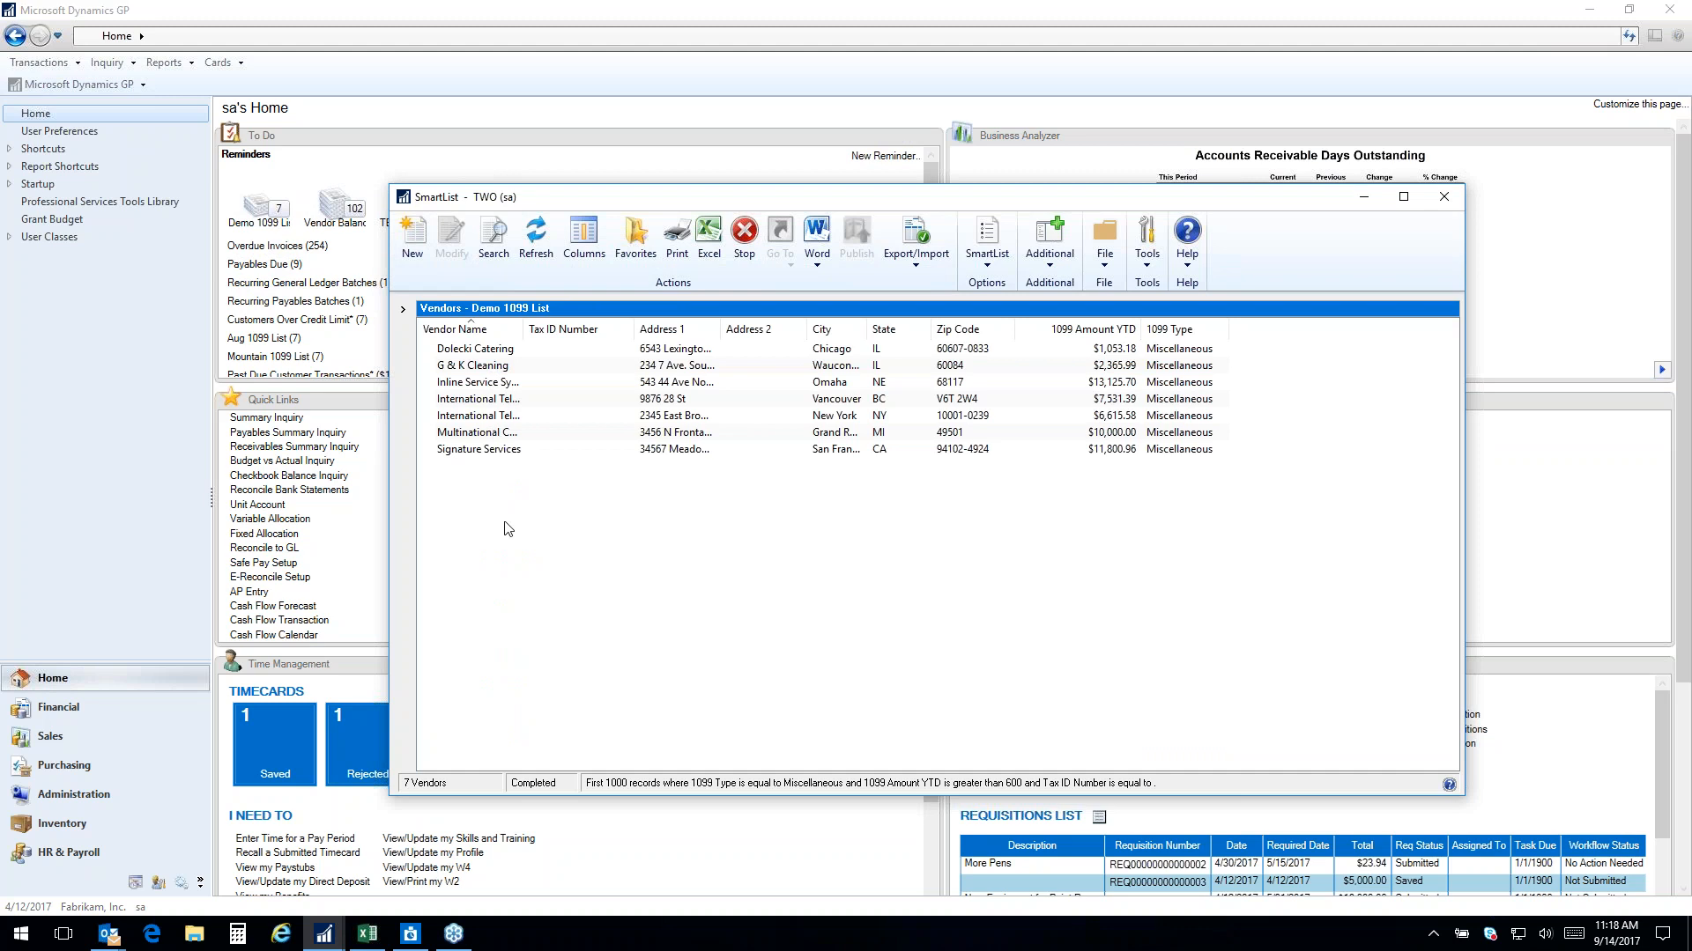
pyautogui.click(496, 452)
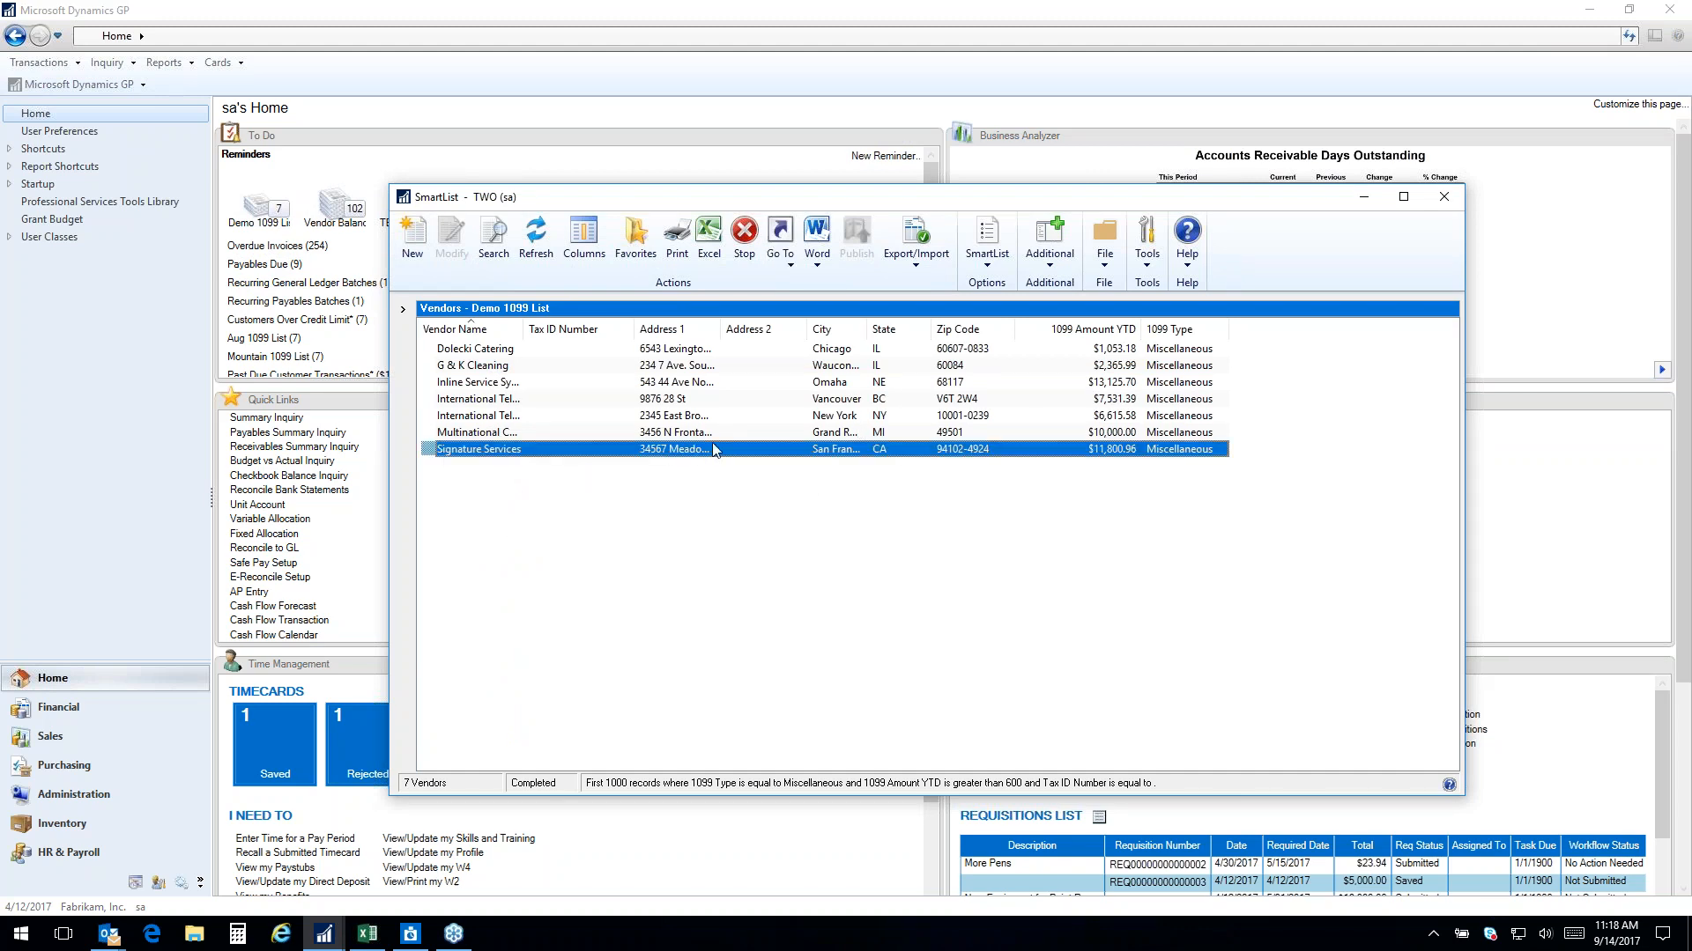
pyautogui.click(780, 256)
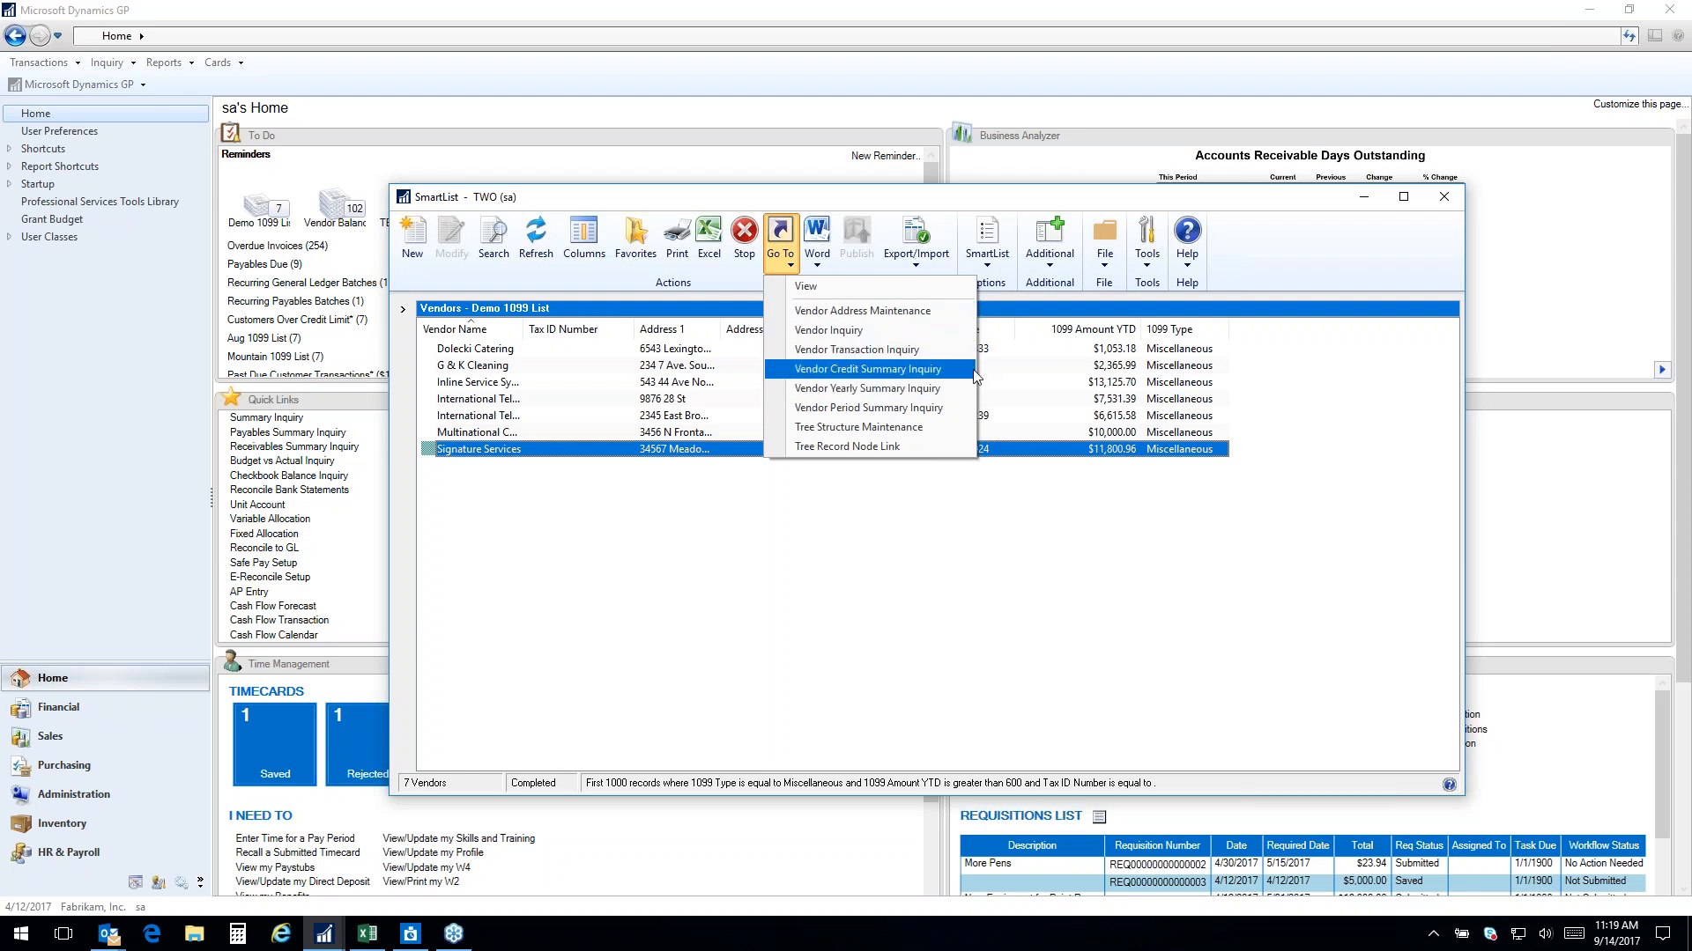
pyautogui.click(794, 550)
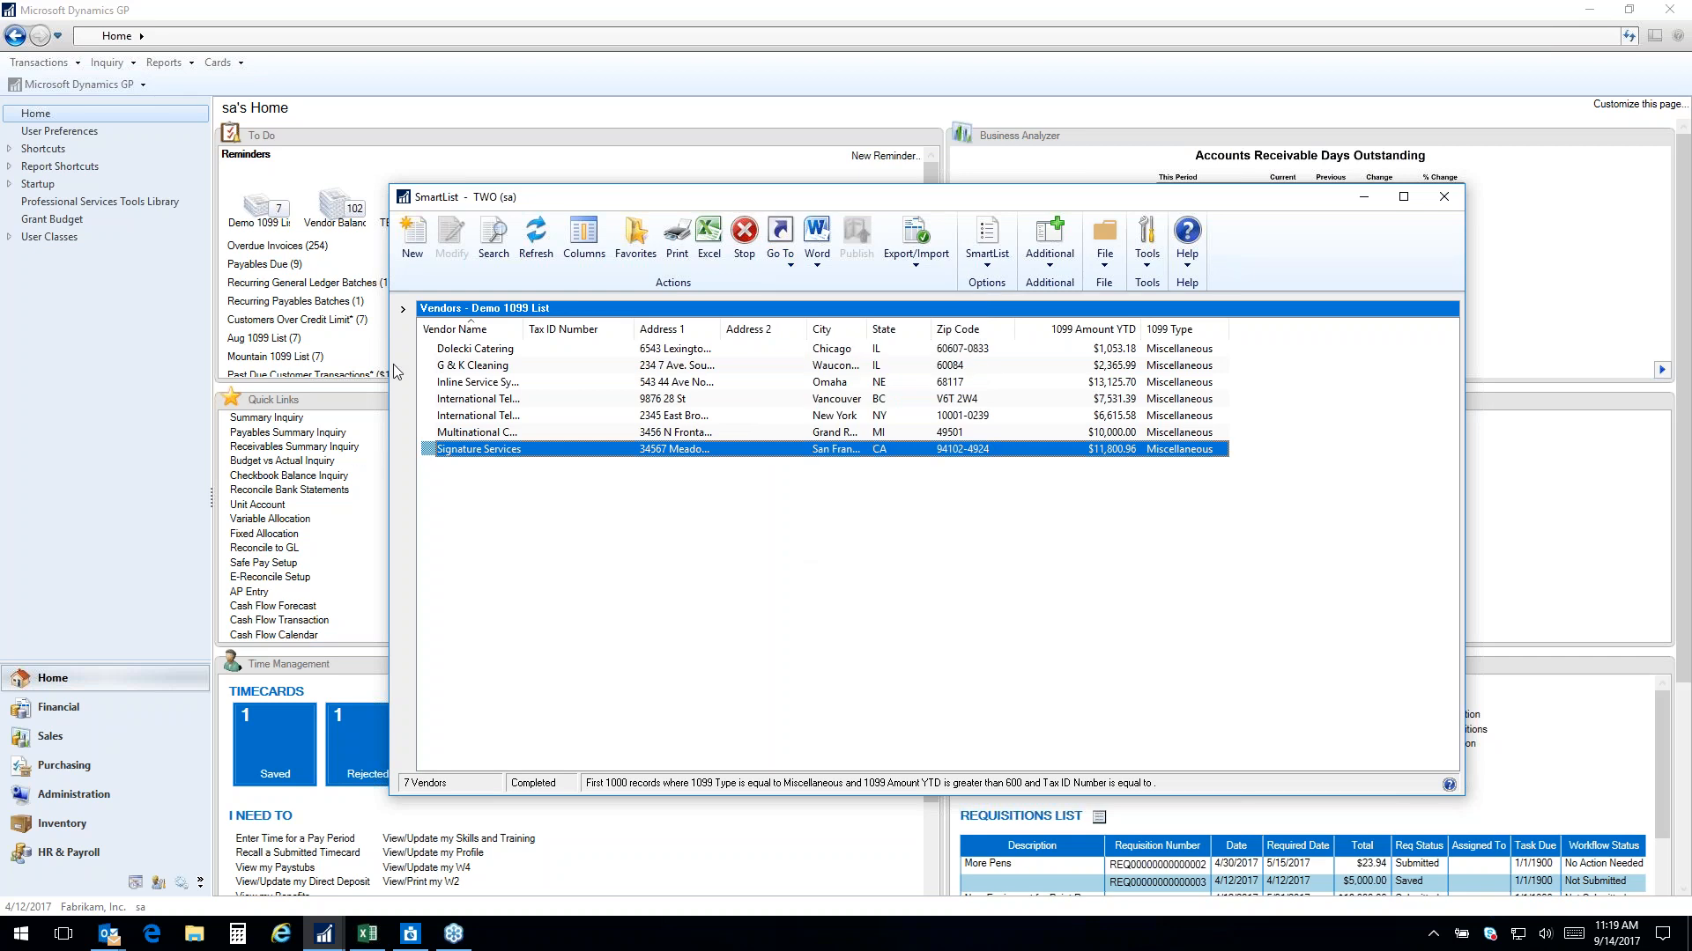
# Collapse the Purchasing lists and open the default Account Transactions list in the Financial category
pyautogui.click(403, 309)
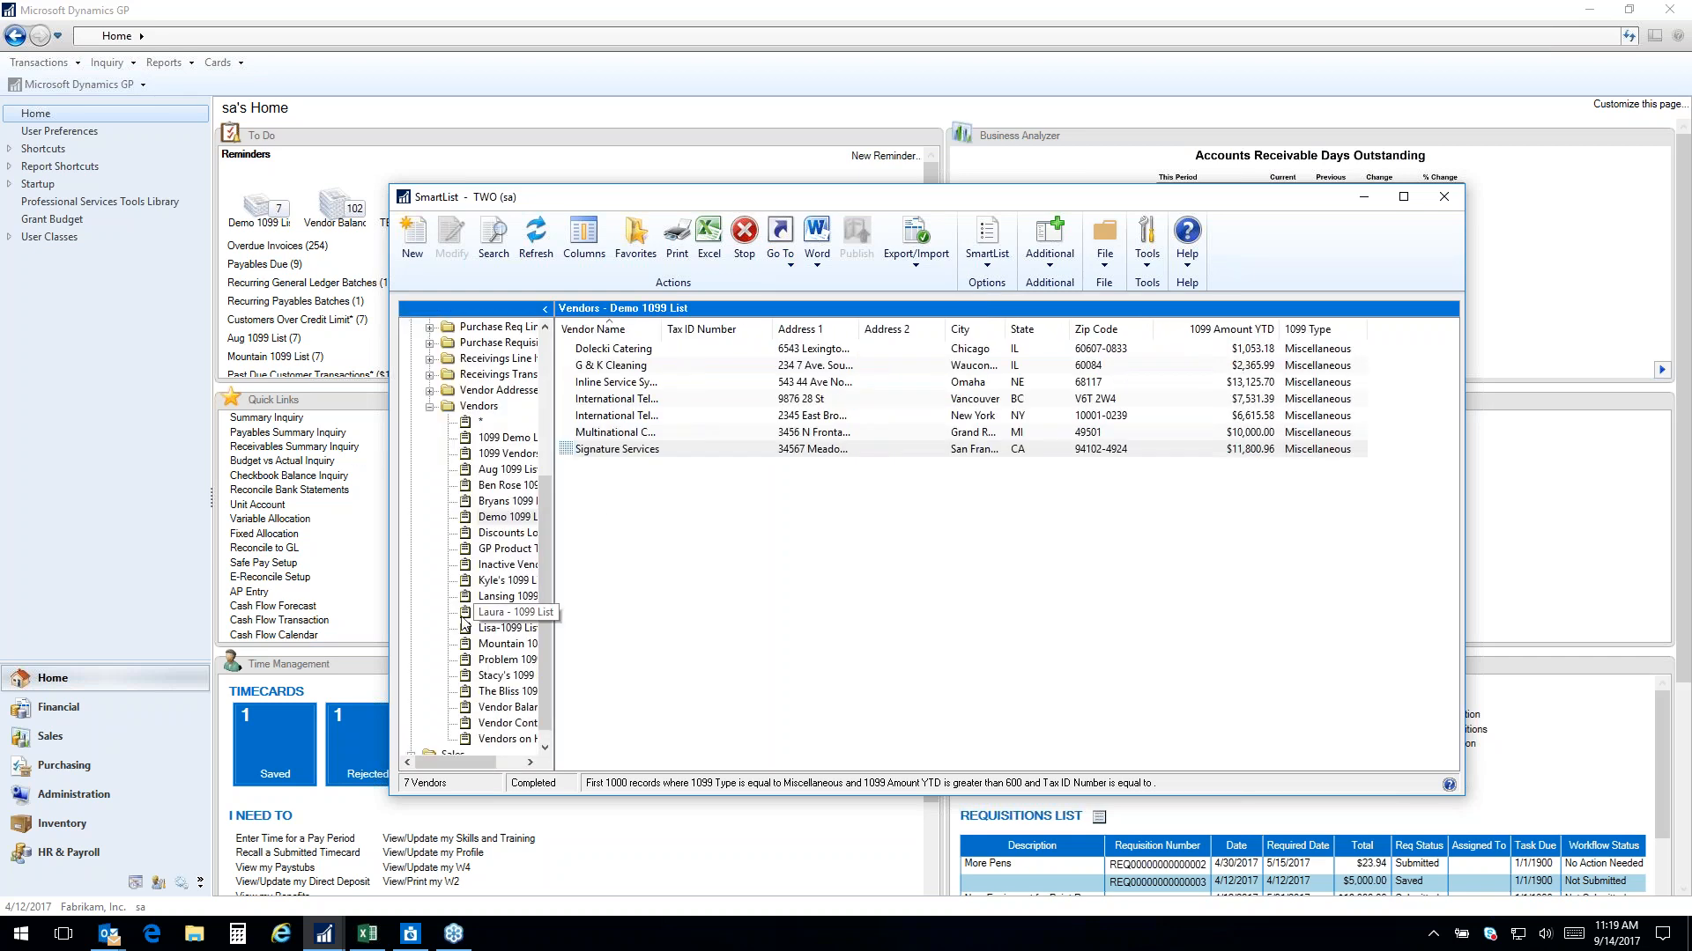
pyautogui.click(429, 406)
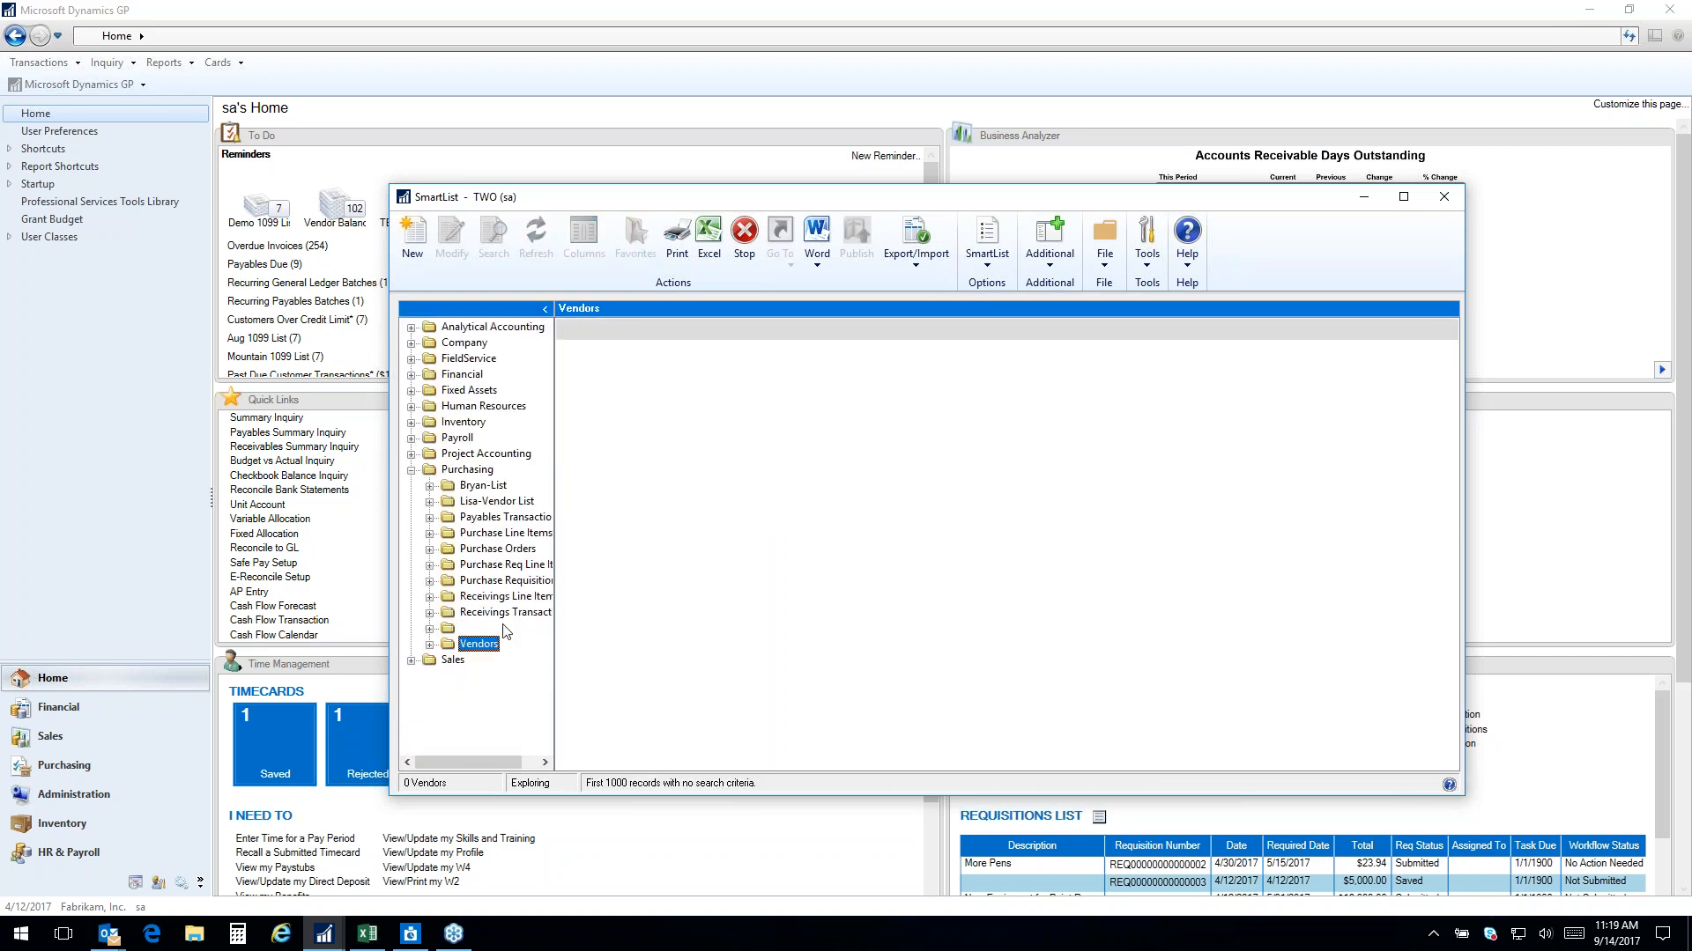
pyautogui.click(411, 470)
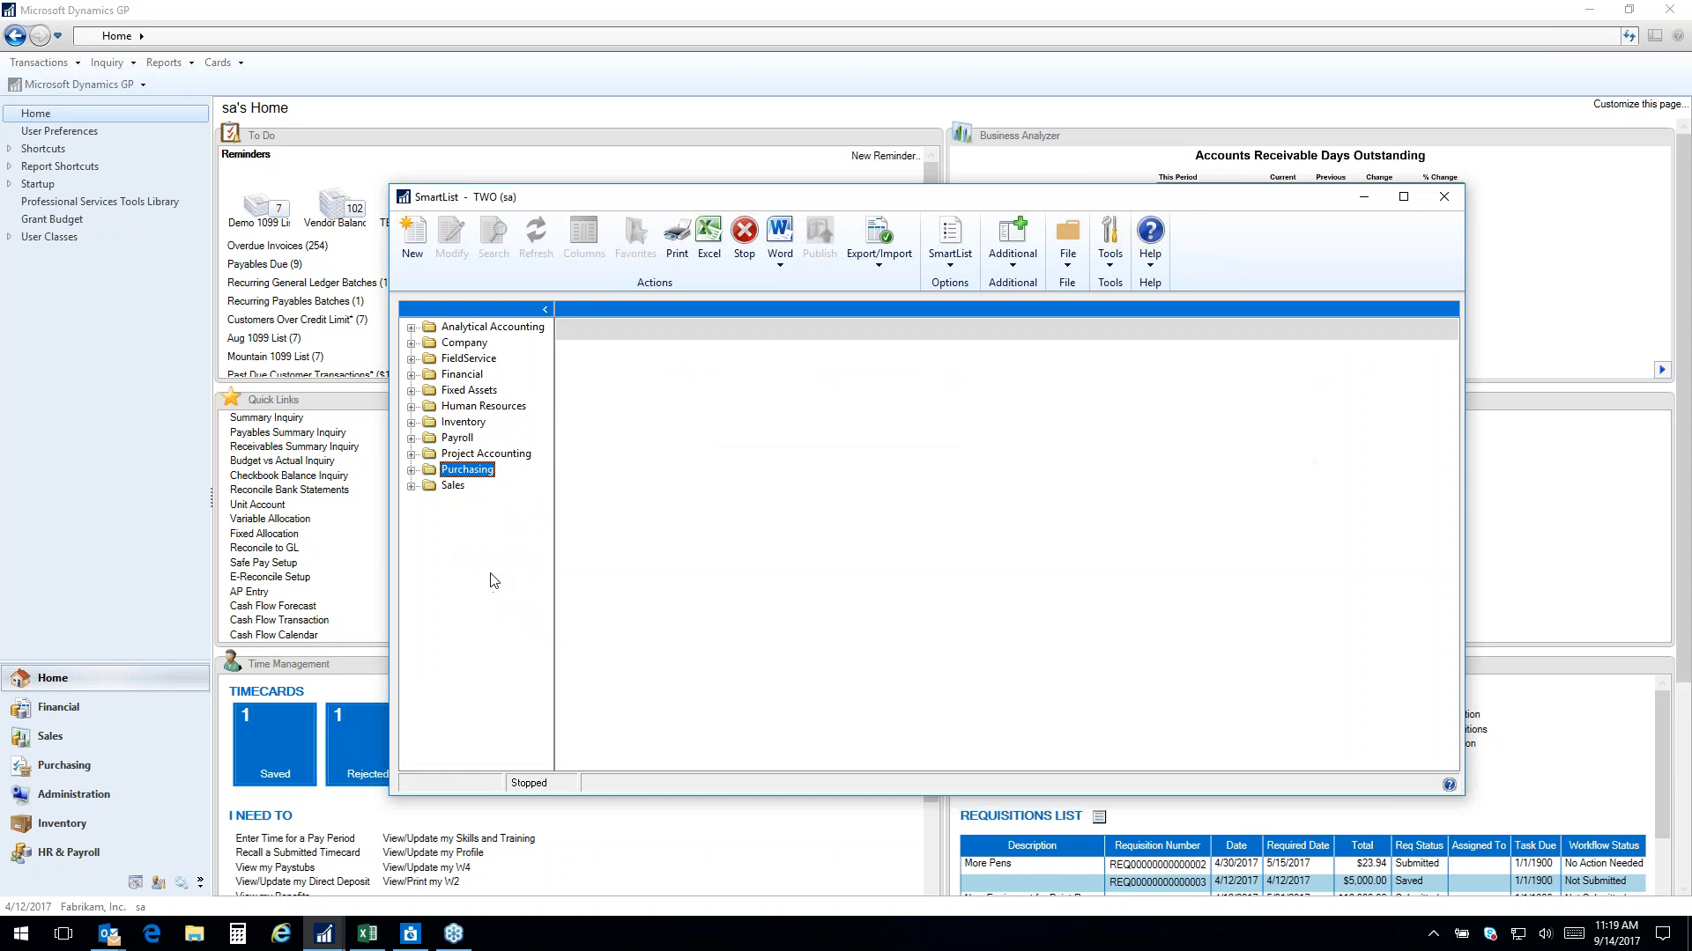
pyautogui.click(410, 374)
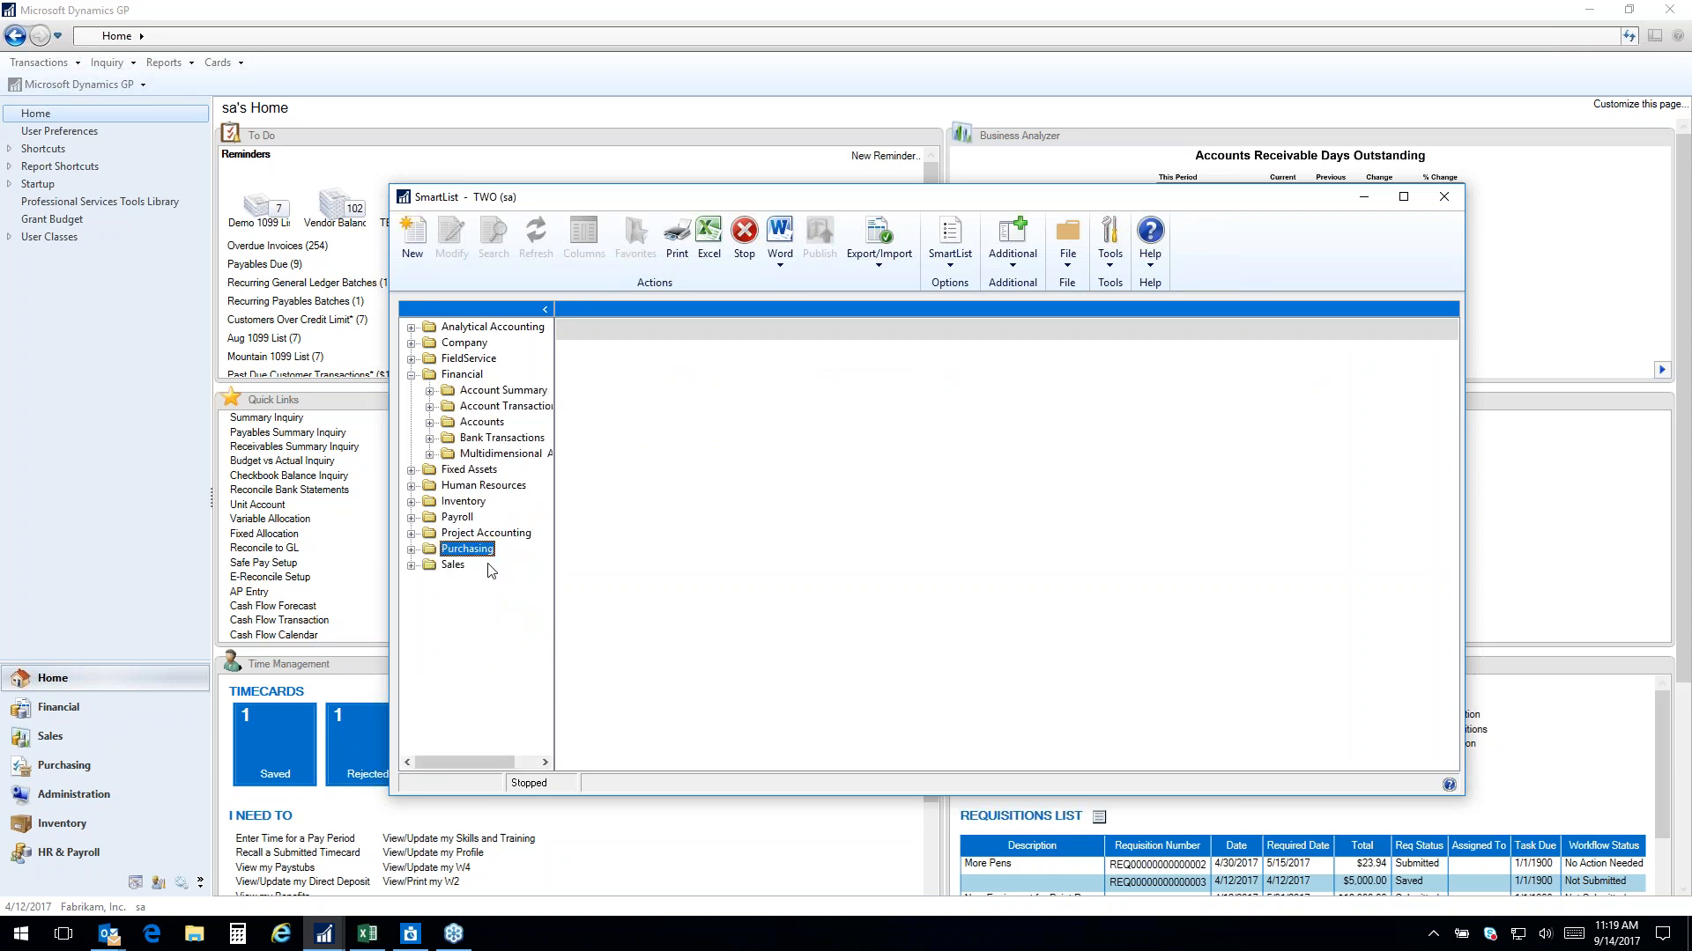
pyautogui.click(430, 422)
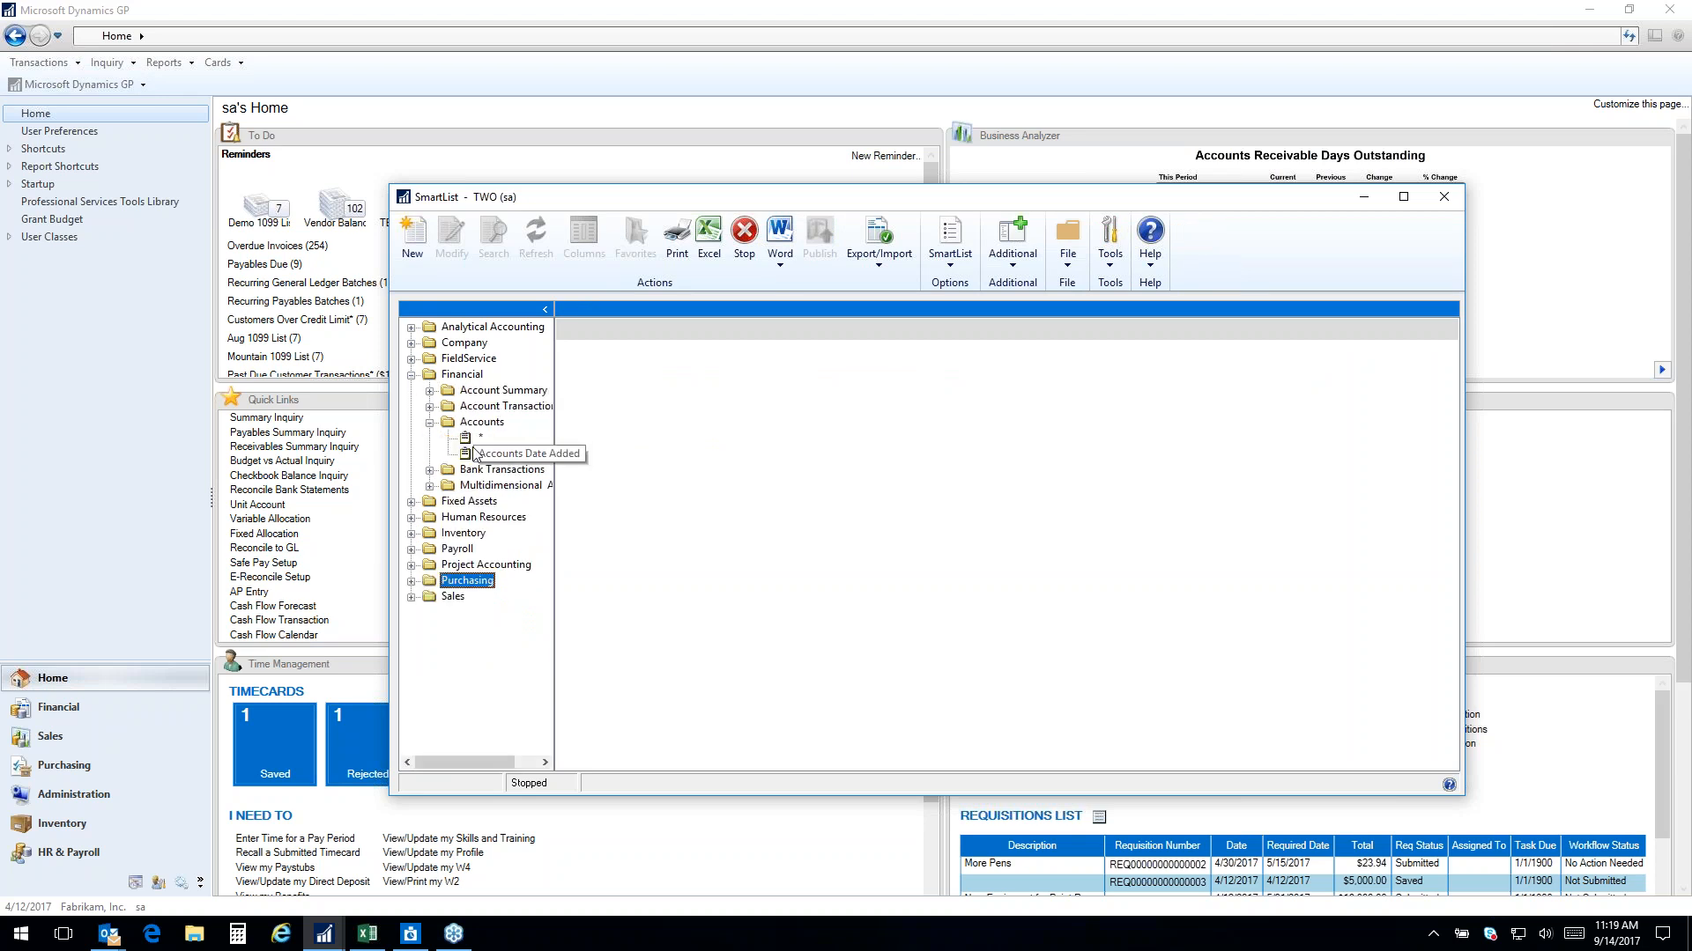
pyautogui.click(430, 406)
pyautogui.click(480, 423)
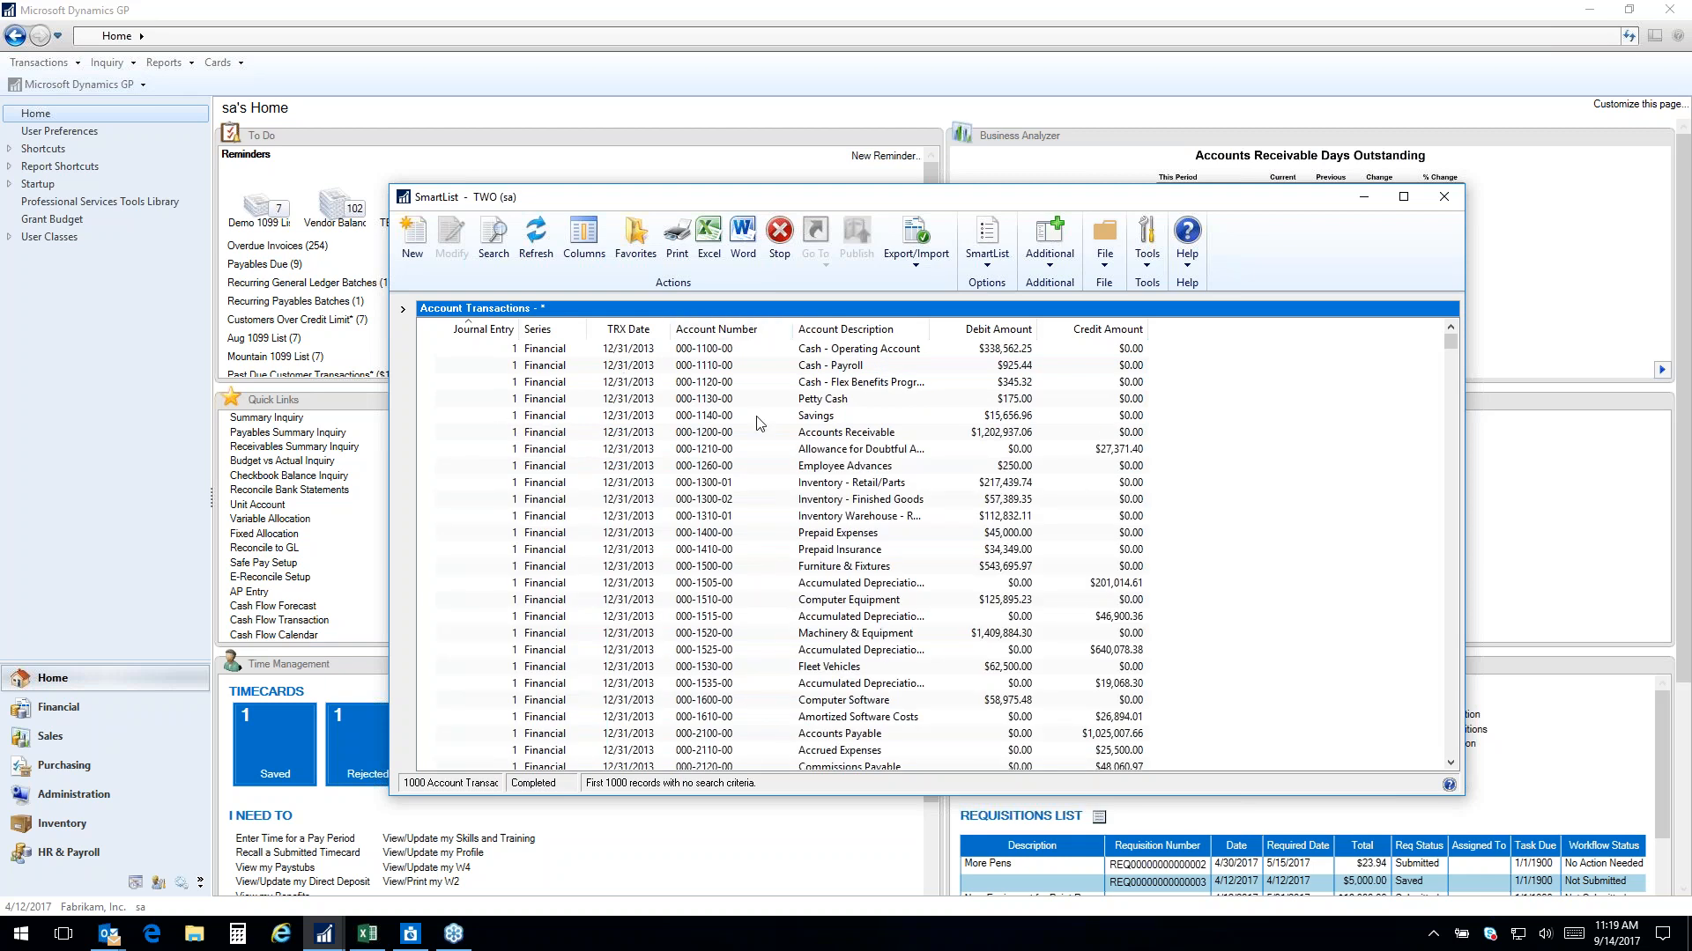
# Sort the account transactions by TRX Date, Account Number, Account Description and finally Debit Amount, and review the sorted records
pyautogui.click(627, 329)
pyautogui.click(710, 333)
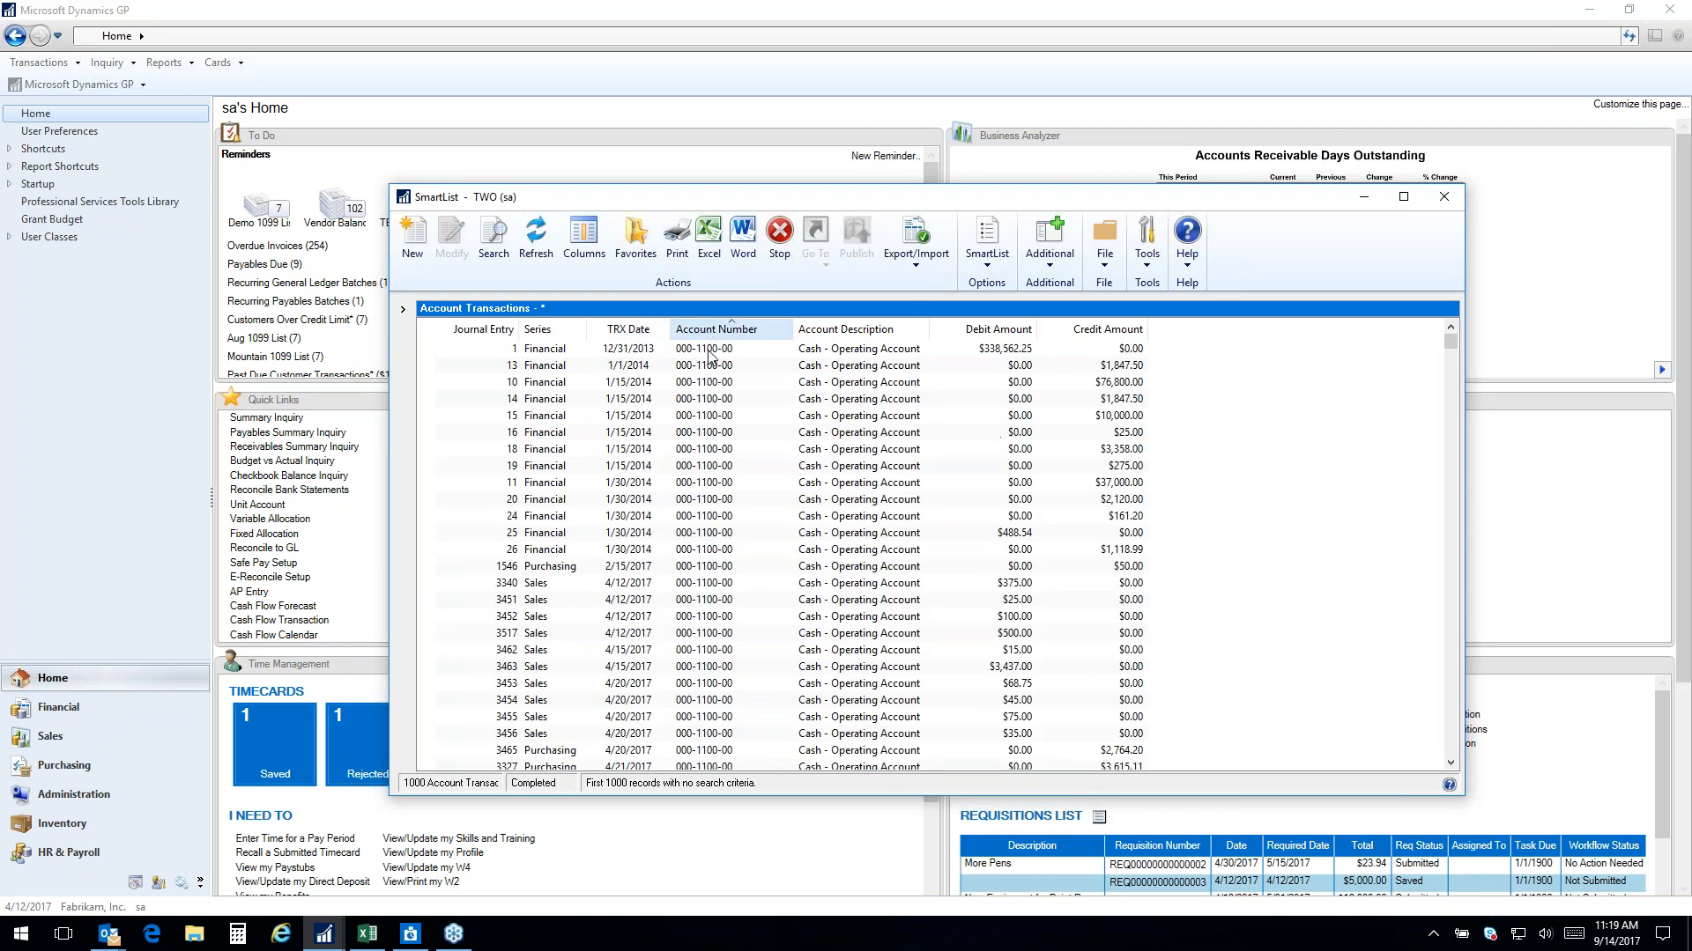
pyautogui.click(870, 333)
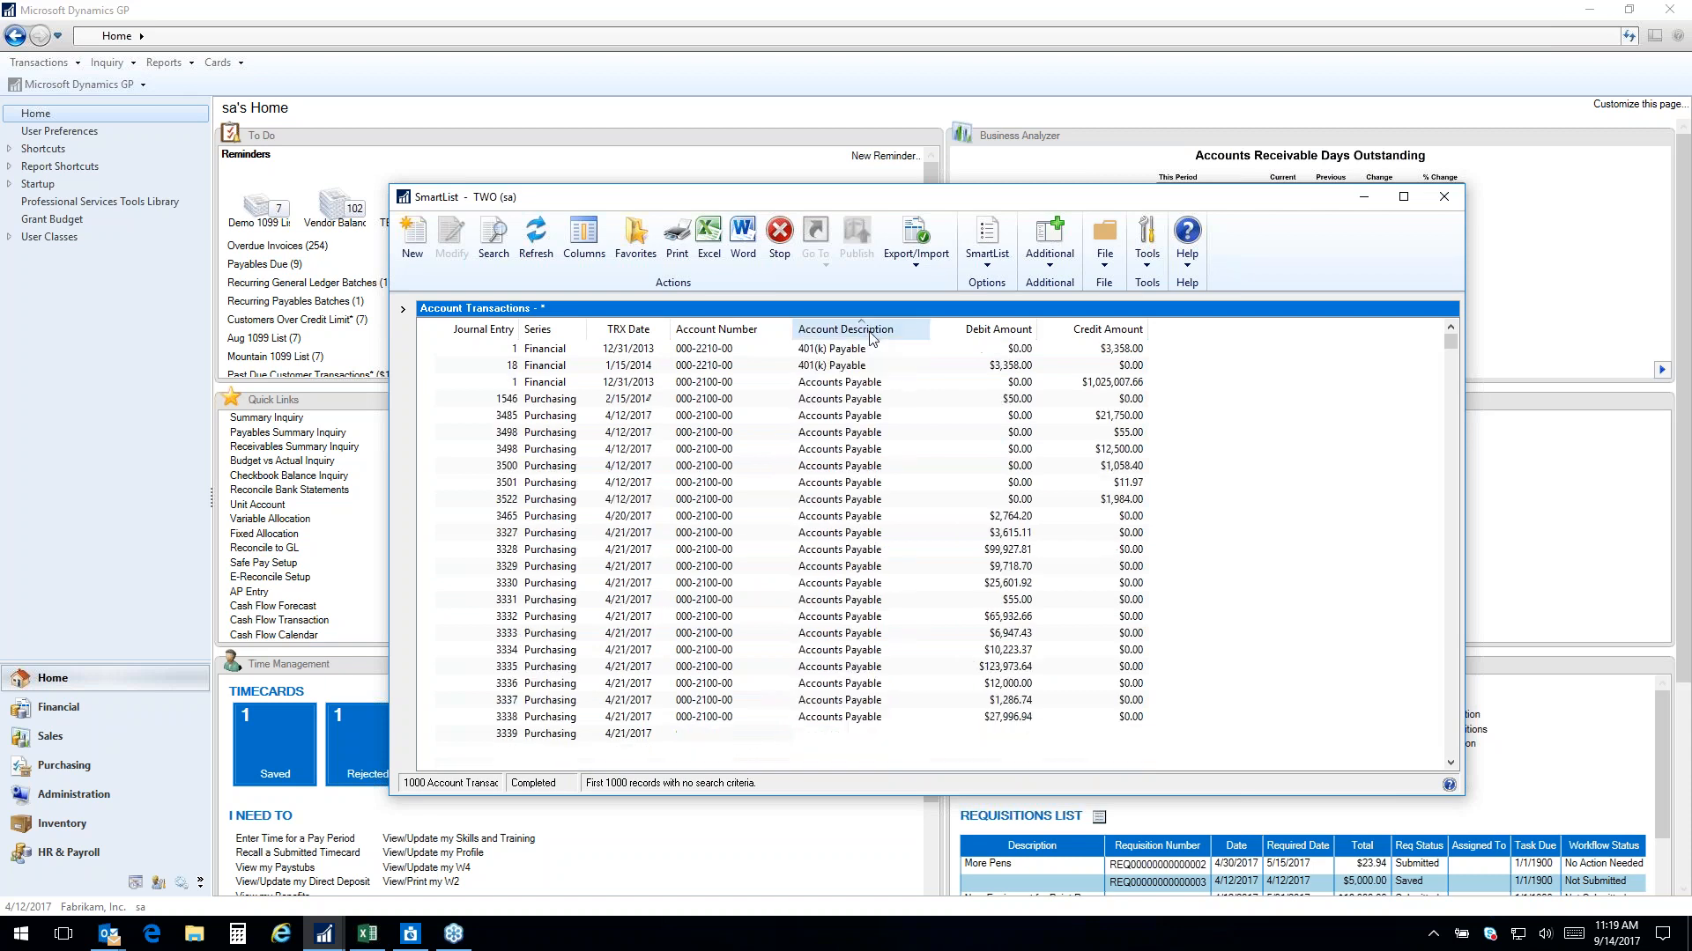
pyautogui.click(993, 330)
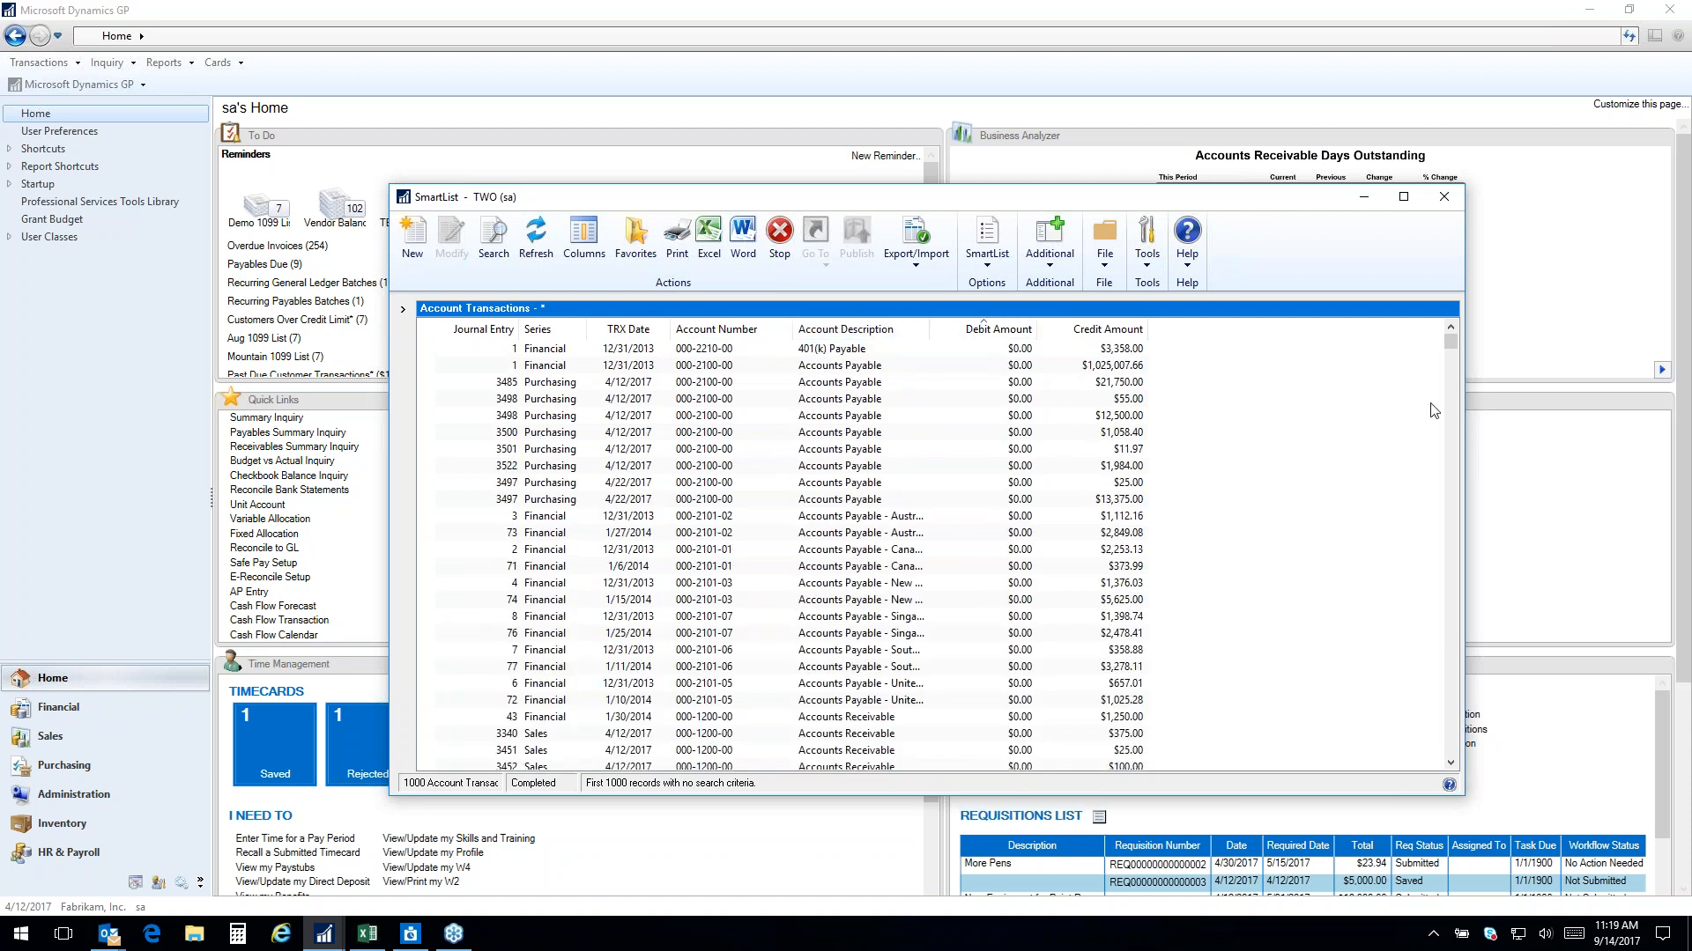
pyautogui.moveTo(1452, 347); pyautogui.dragTo(1452, 590)
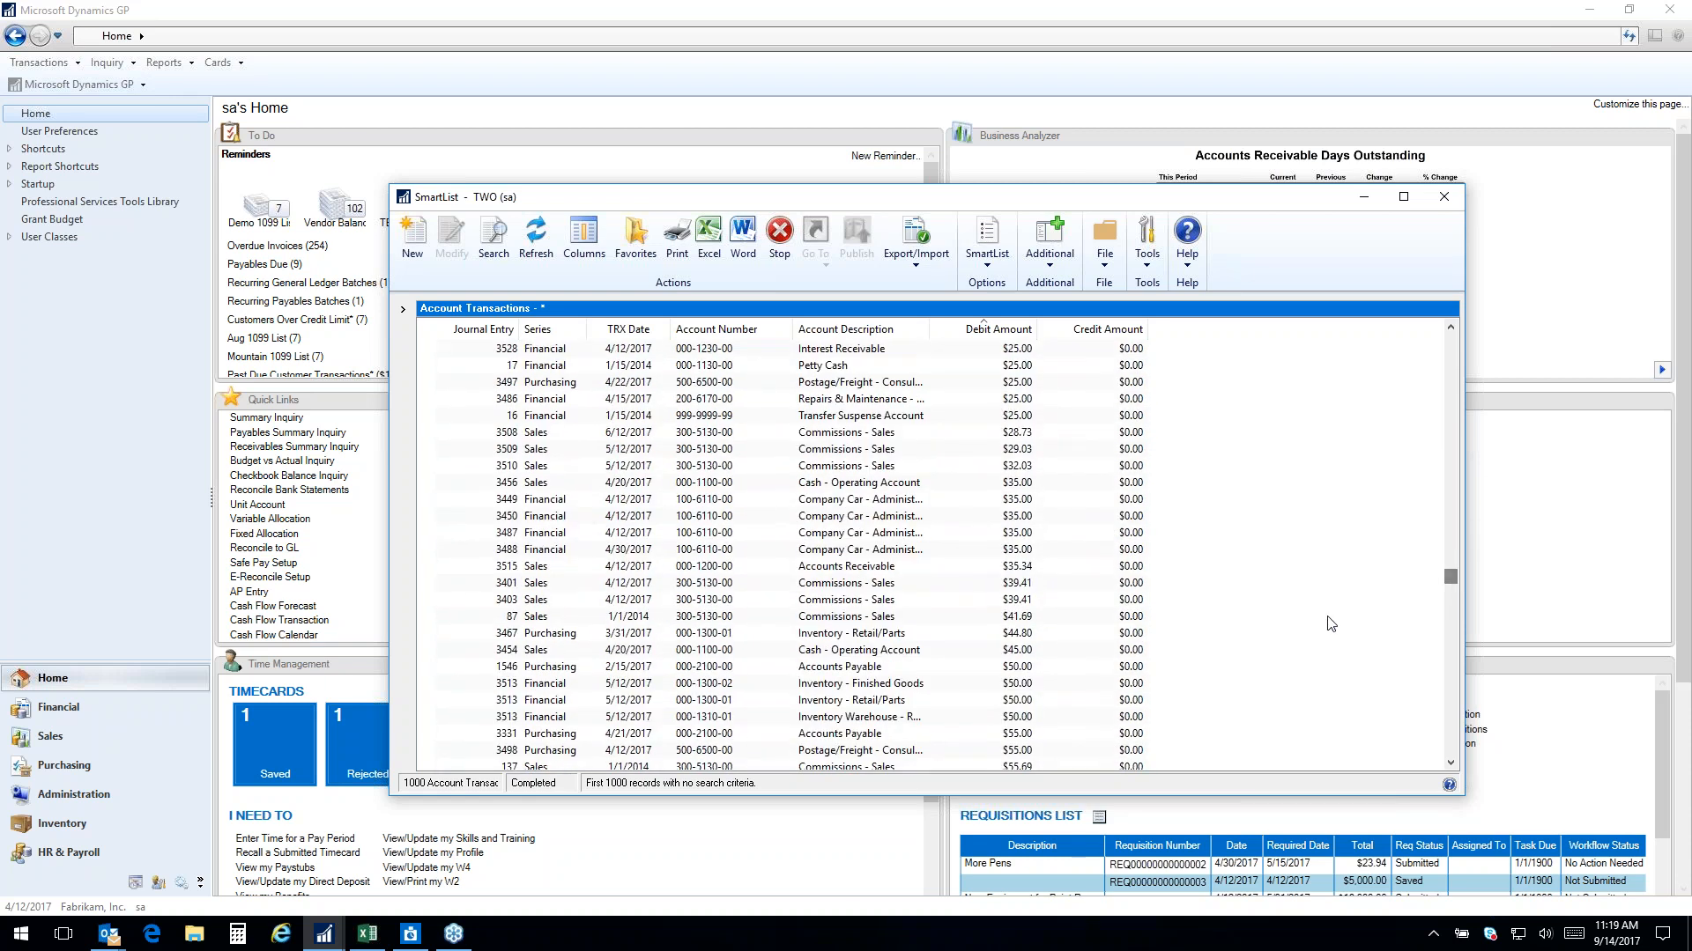
# Examine the $50.00 debit entries in the sorted Account Transactions list, including the Accounts Payable and Inventory records
pyautogui.click(1021, 667)
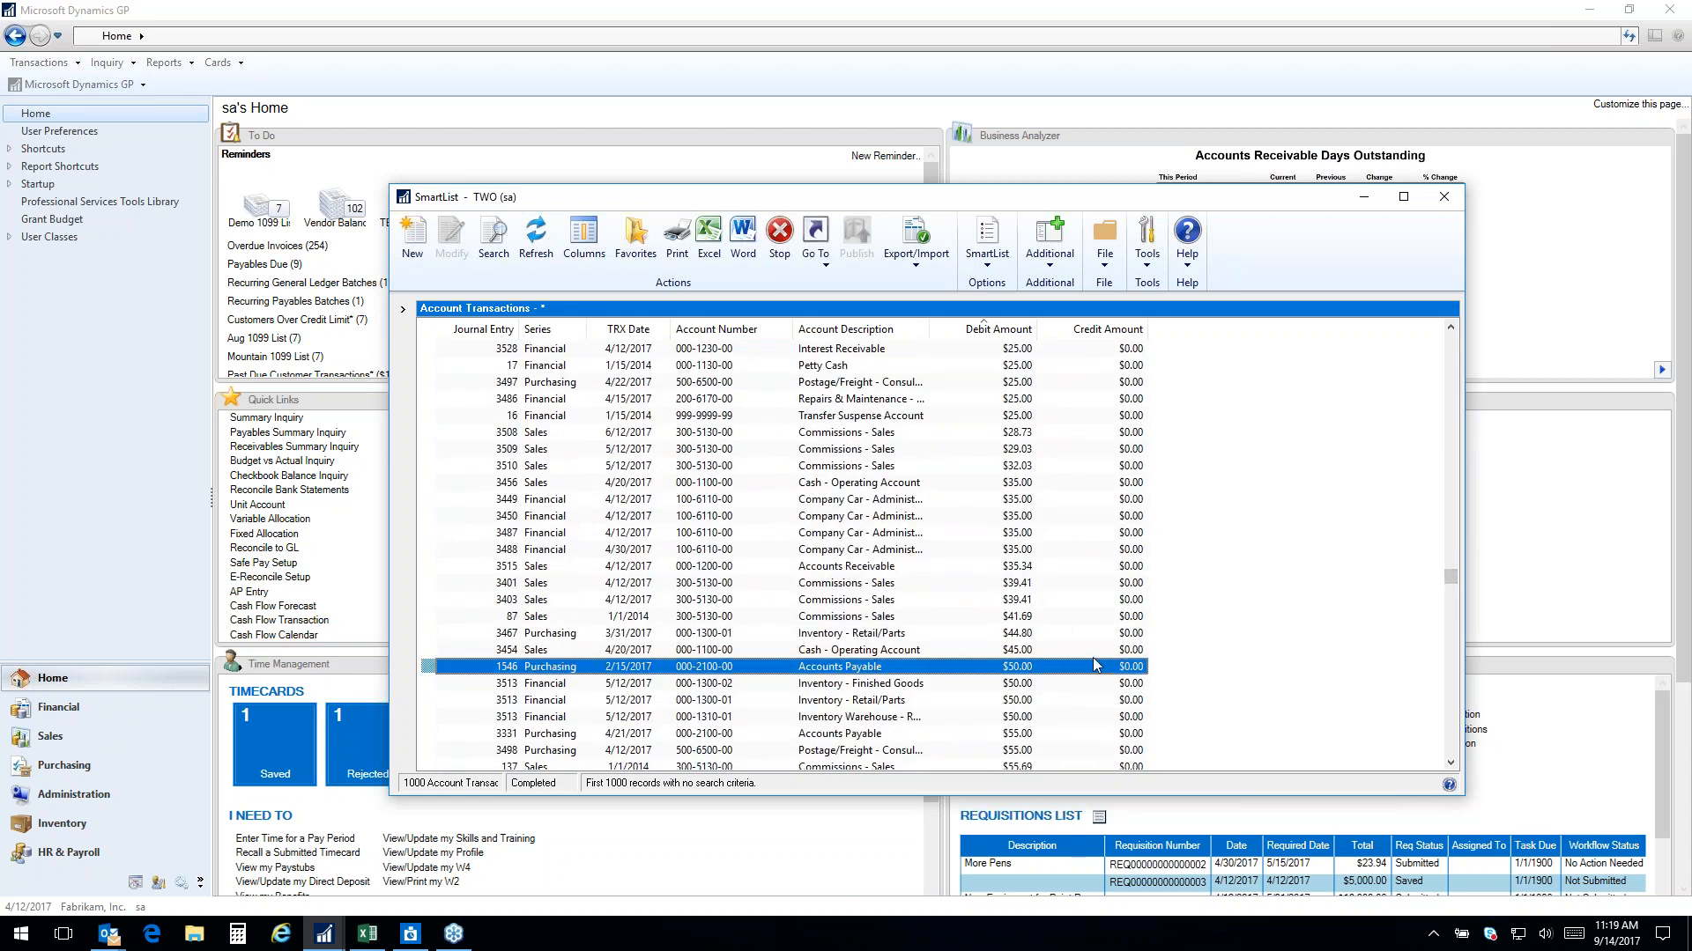
pyautogui.scroll(-1, 1093, 660)
pyautogui.click(1022, 633)
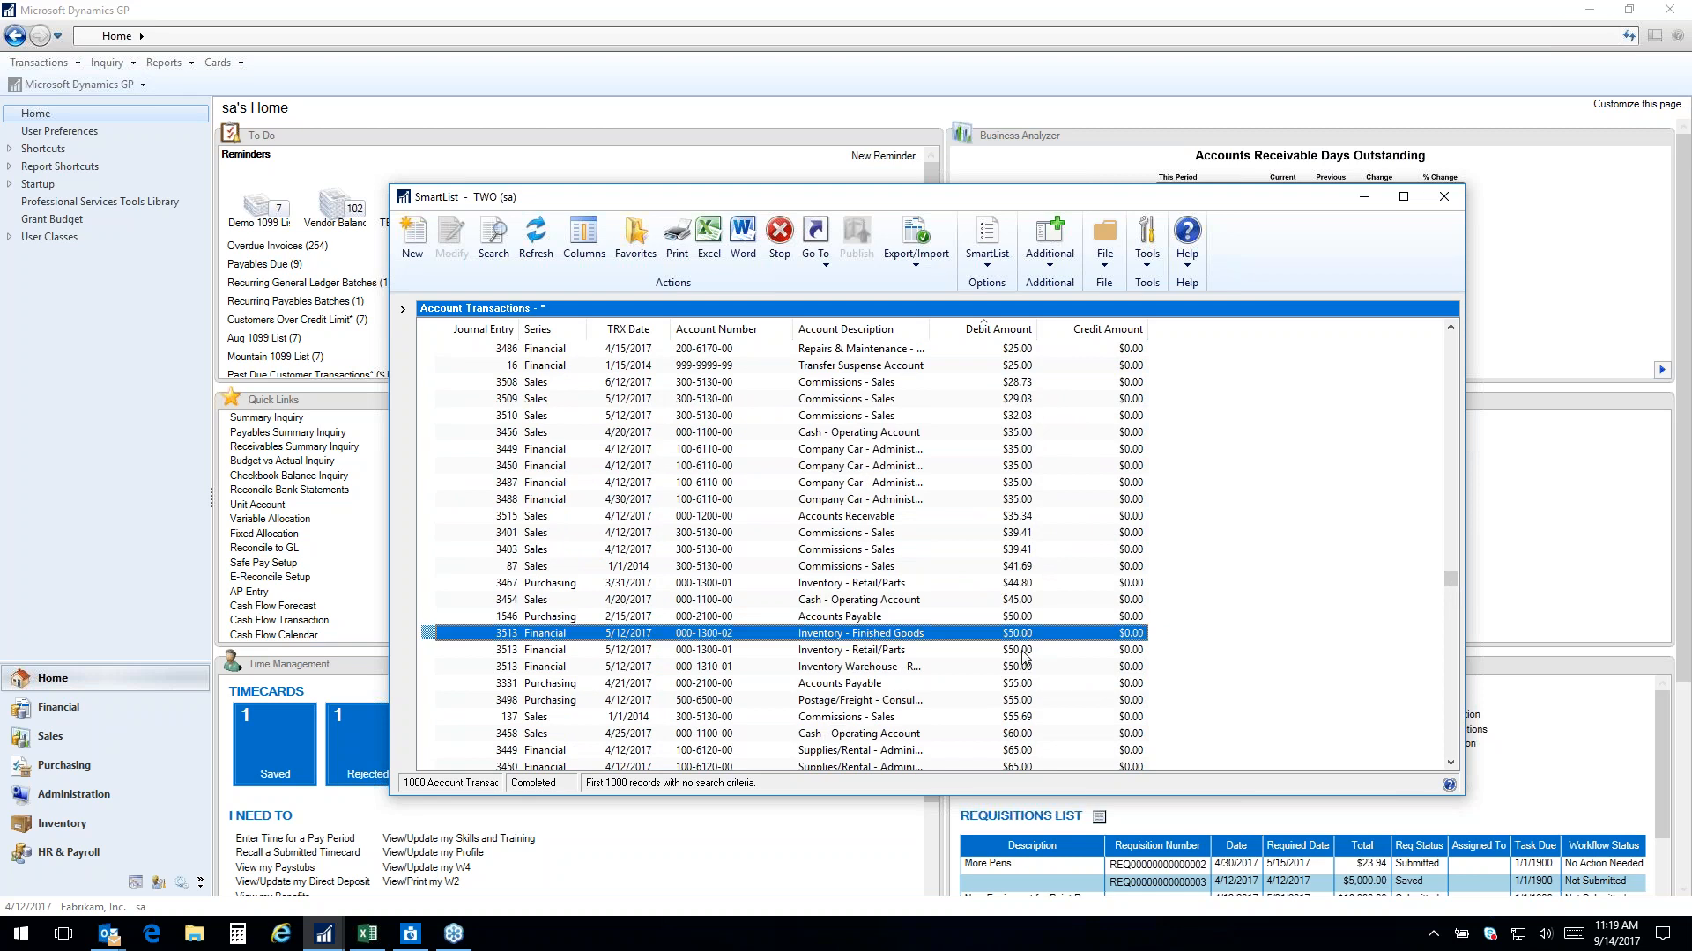
pyautogui.click(1025, 656)
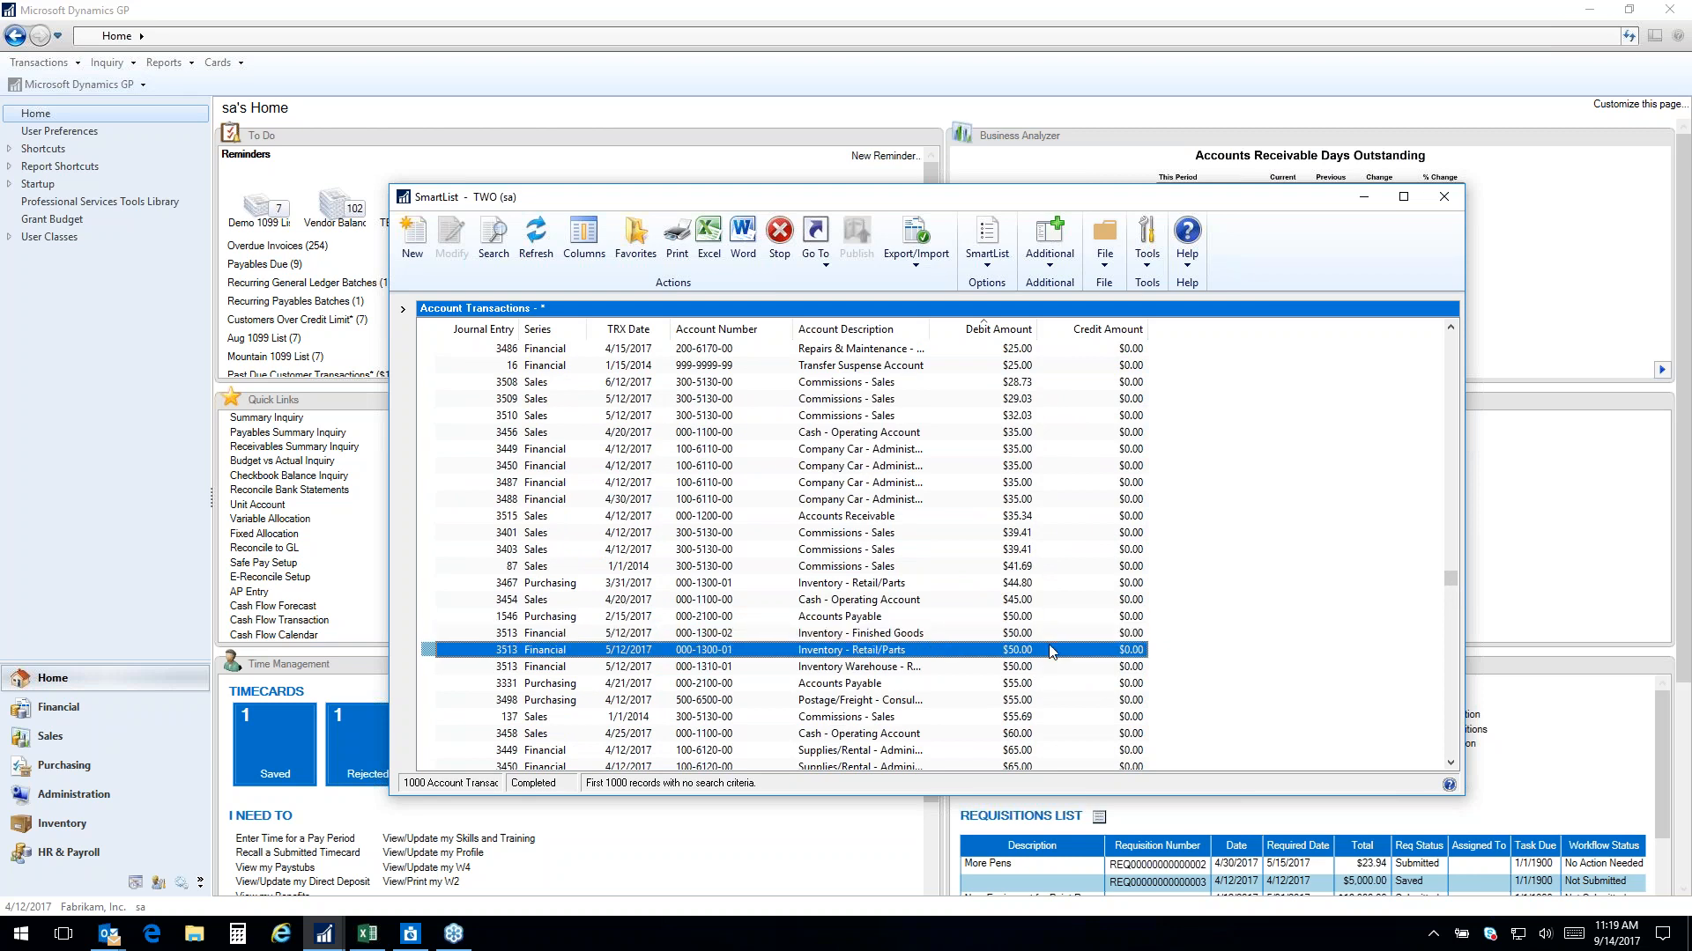
# Sort the account transactions by Credit Amount and review the smaller credits around $50.00
pyautogui.click(1115, 332)
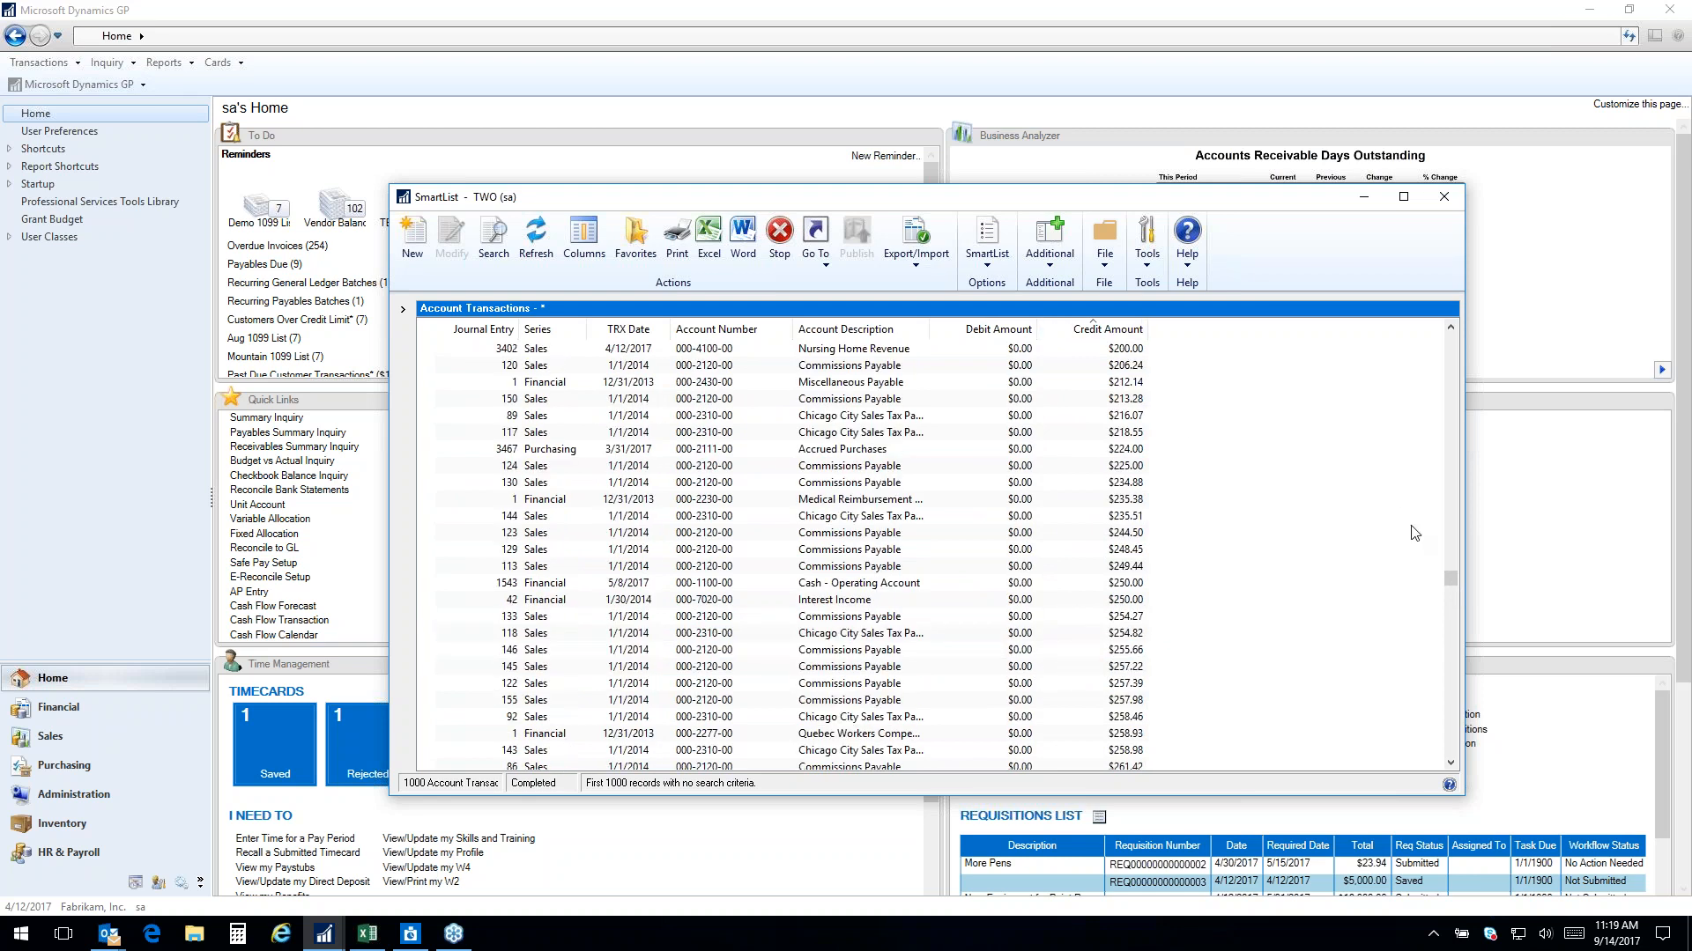
pyautogui.moveTo(1456, 578); pyautogui.dragTo(1446, 537)
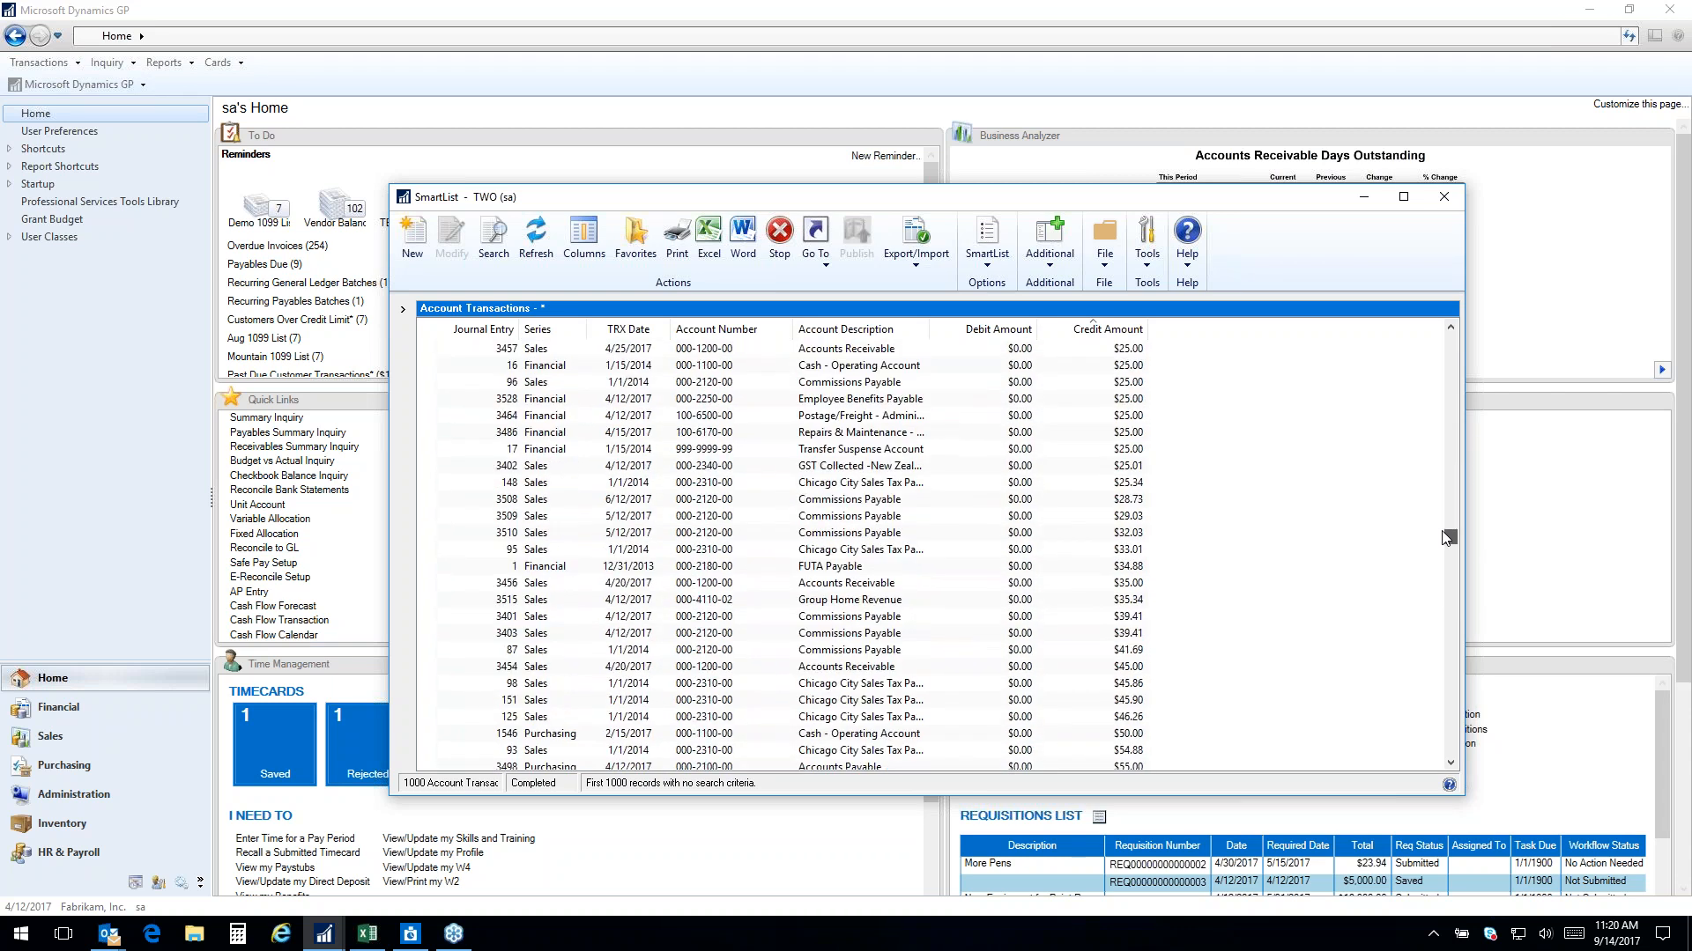
pyautogui.scroll(-2, 1330, 610)
pyautogui.scroll(3, 1308, 612)
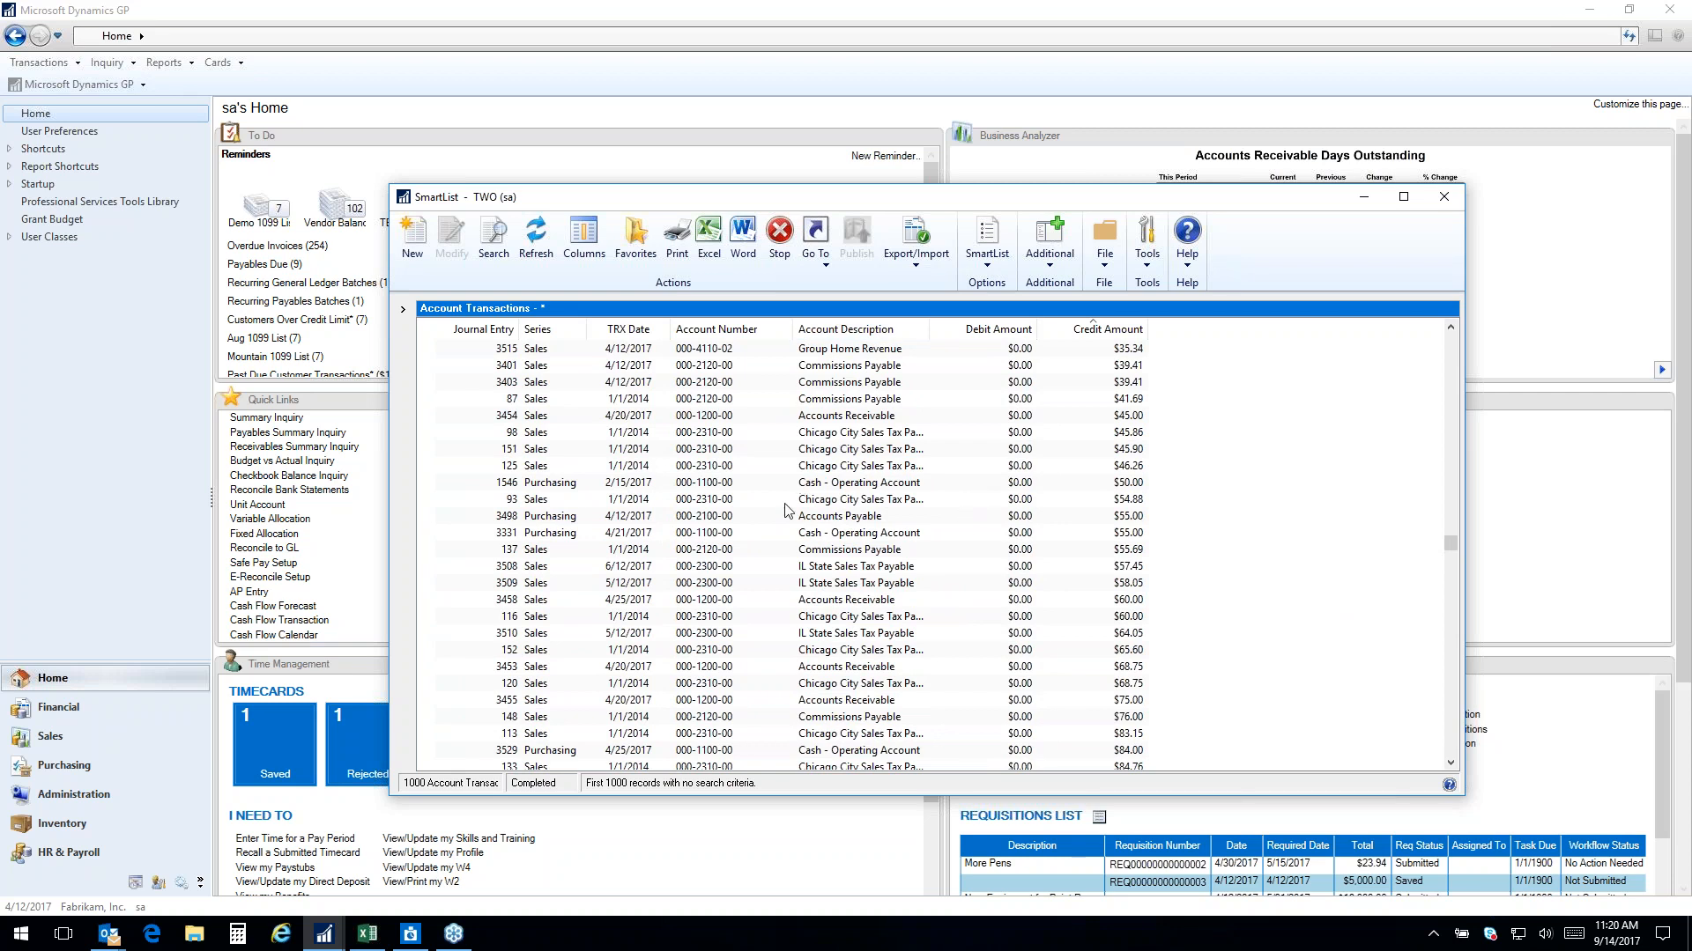
# Export the Account Transactions list to Excel, maximize the workbook and auto-fit the Account Description column
pyautogui.click(708, 255)
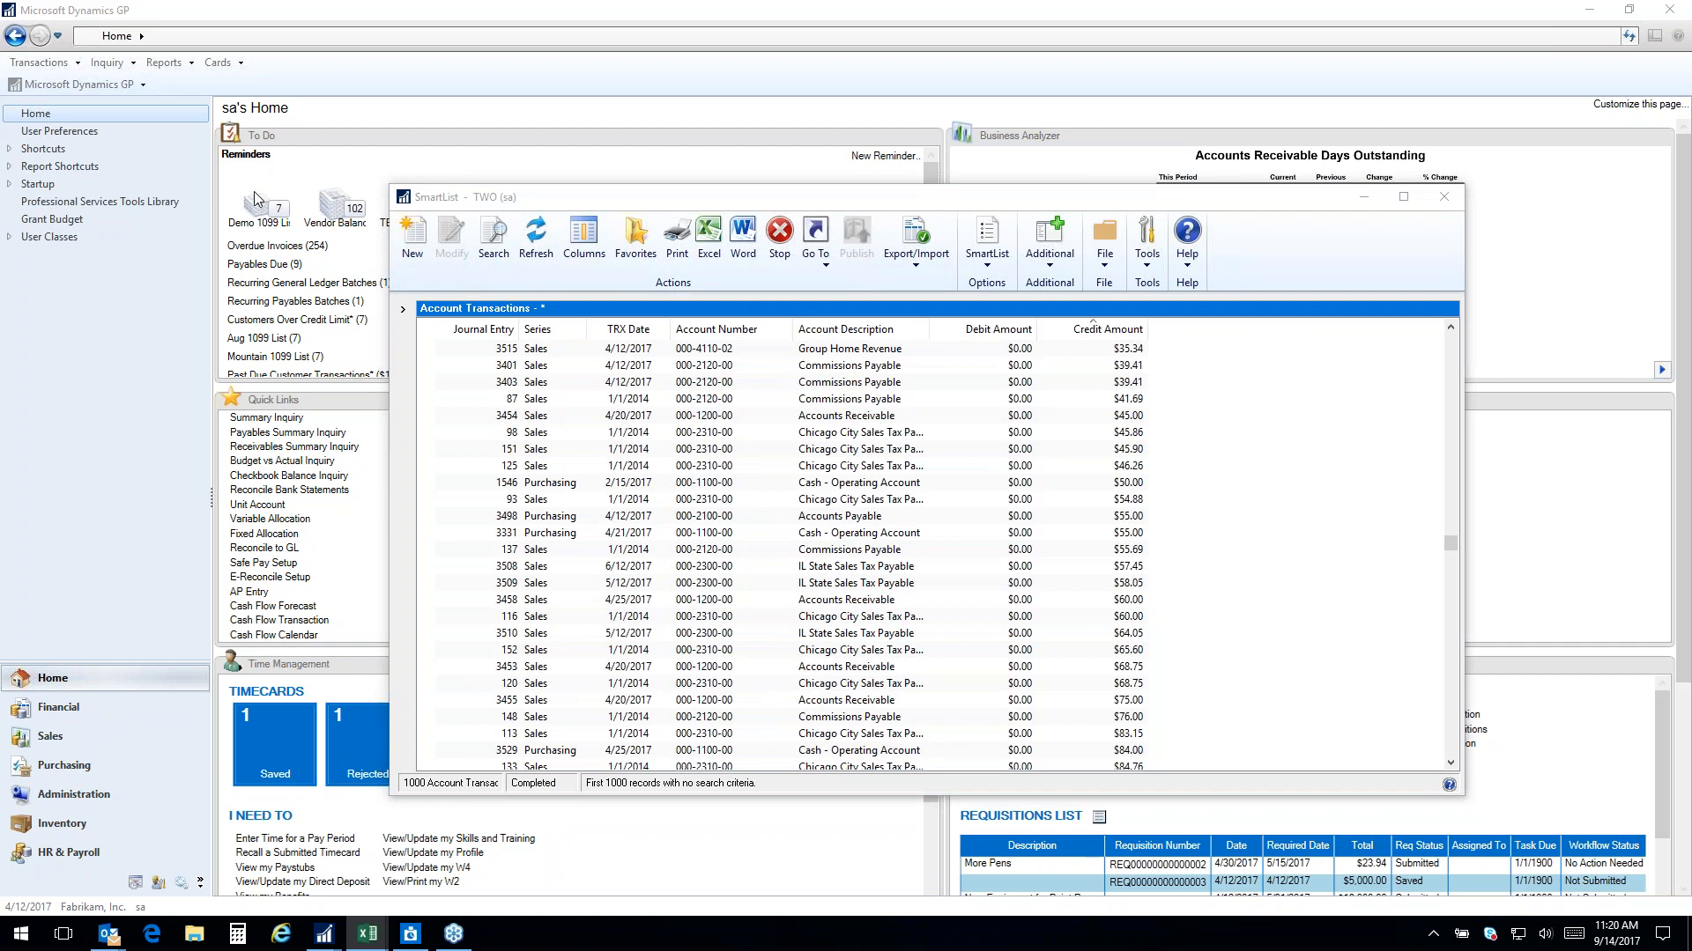
pyautogui.moveTo(0, 44); pyautogui.dragTo(1209, 150)
pyautogui.click(1548, 142)
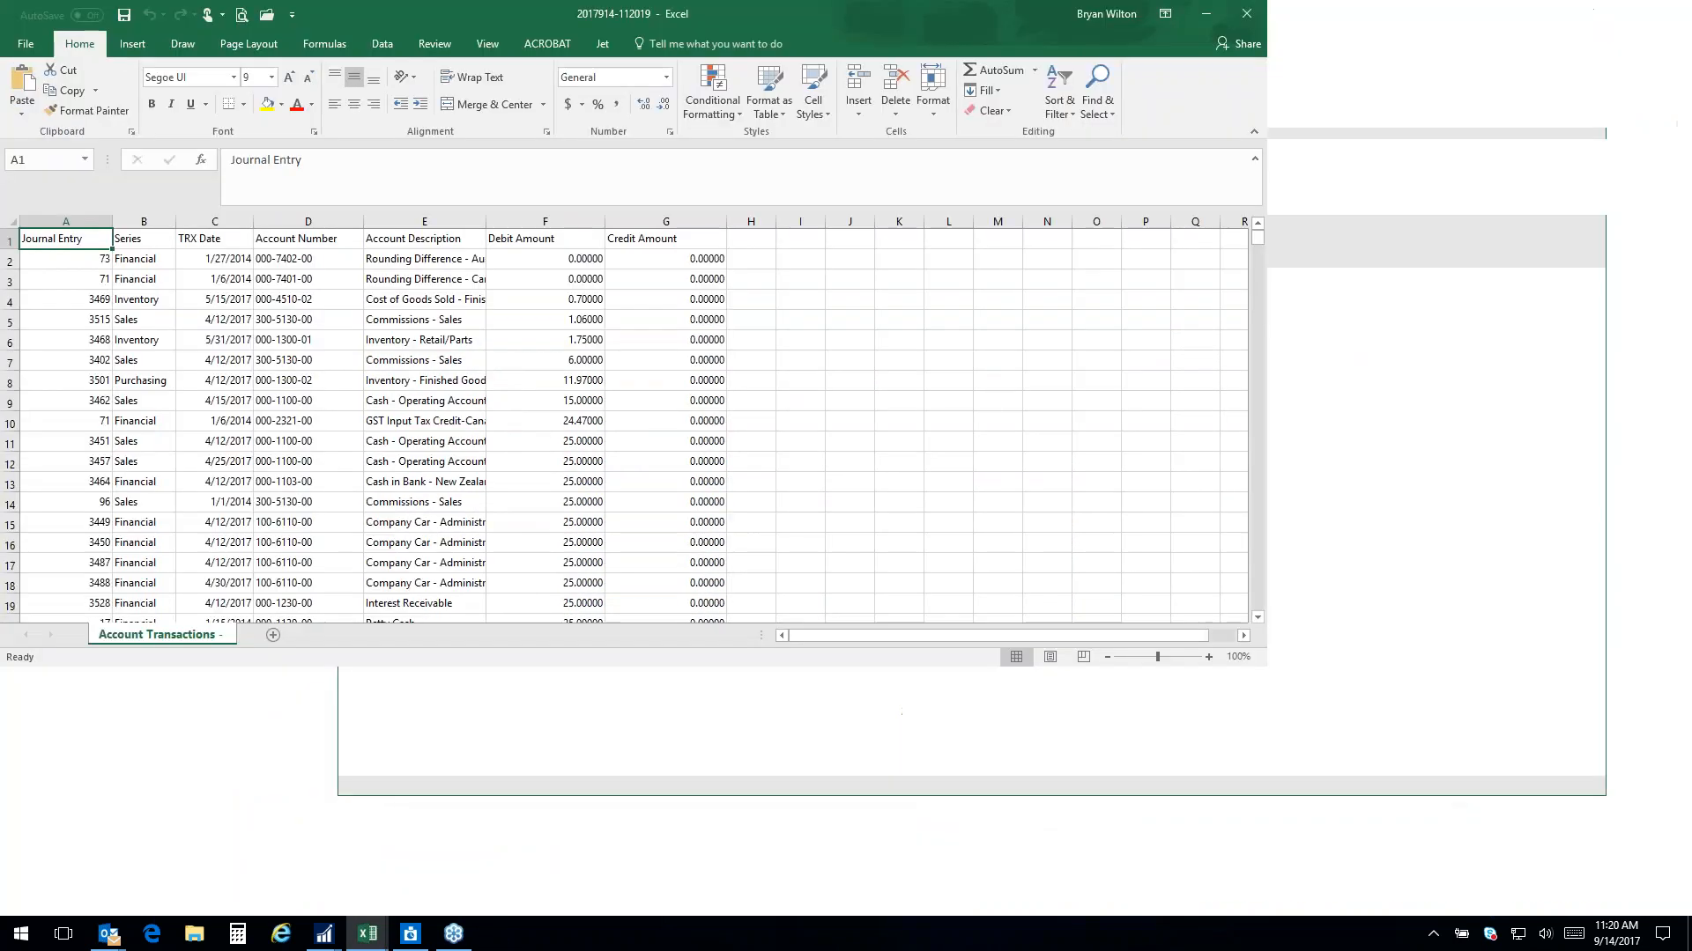
pyautogui.doubleClick(485, 221)
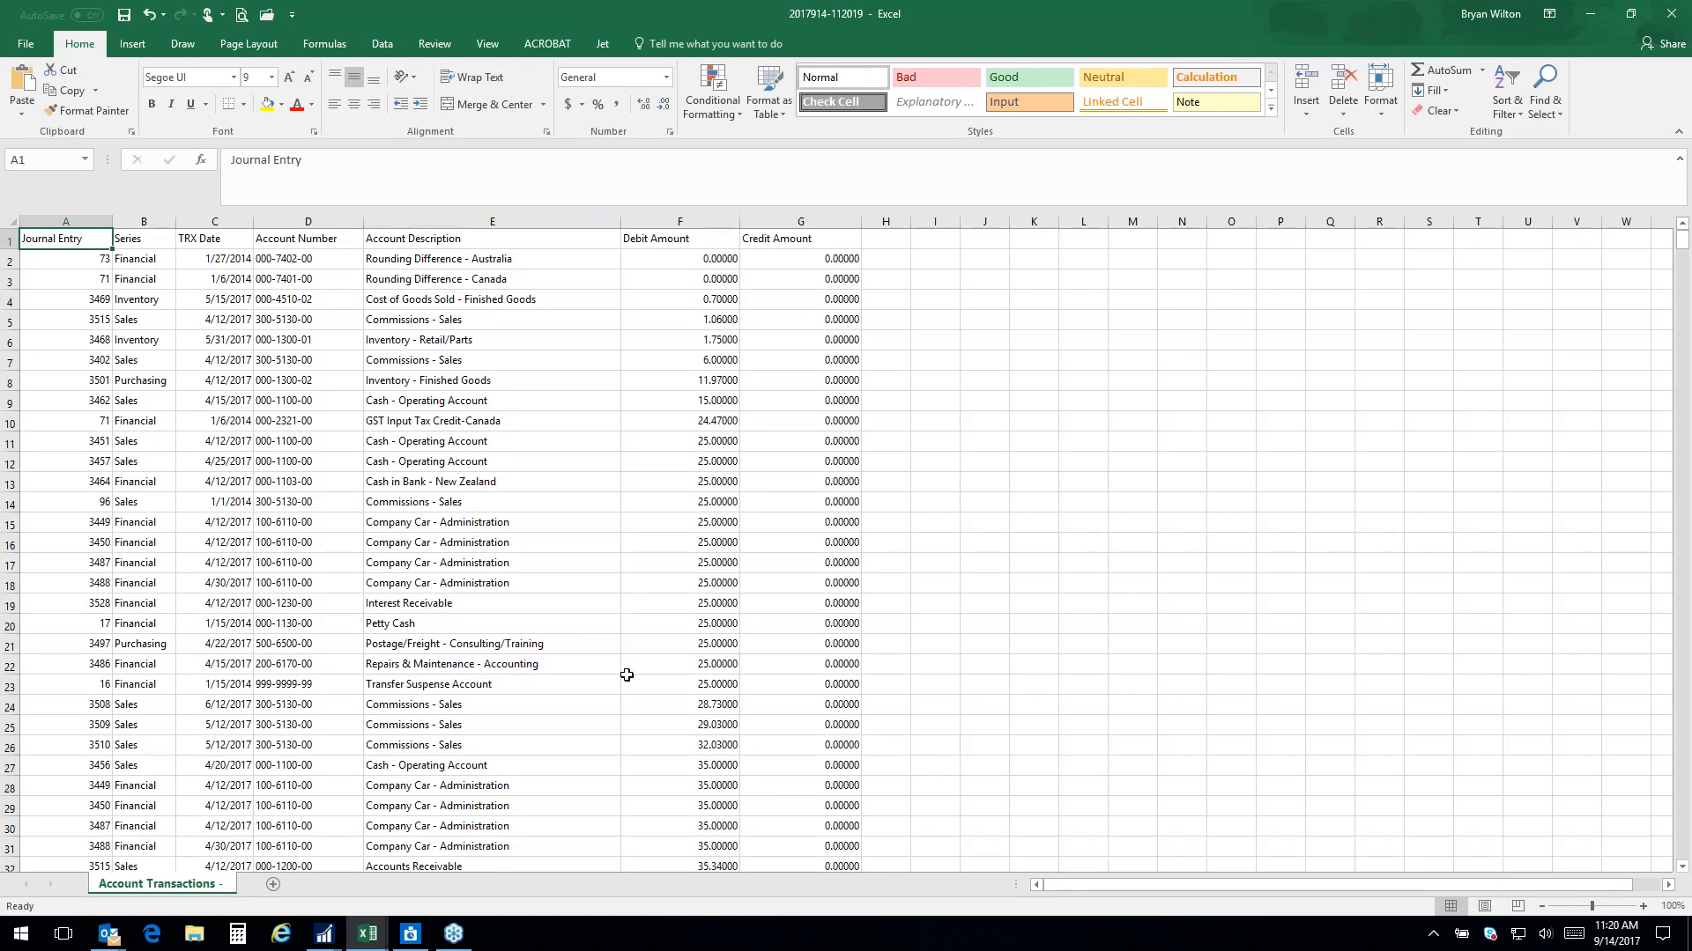
# Total the Credit Amount column with AutoSum in cell G1003, below the last exported record, and dismiss the incoming conversation invitation
pyautogui.scroll(-20, 662, 685)
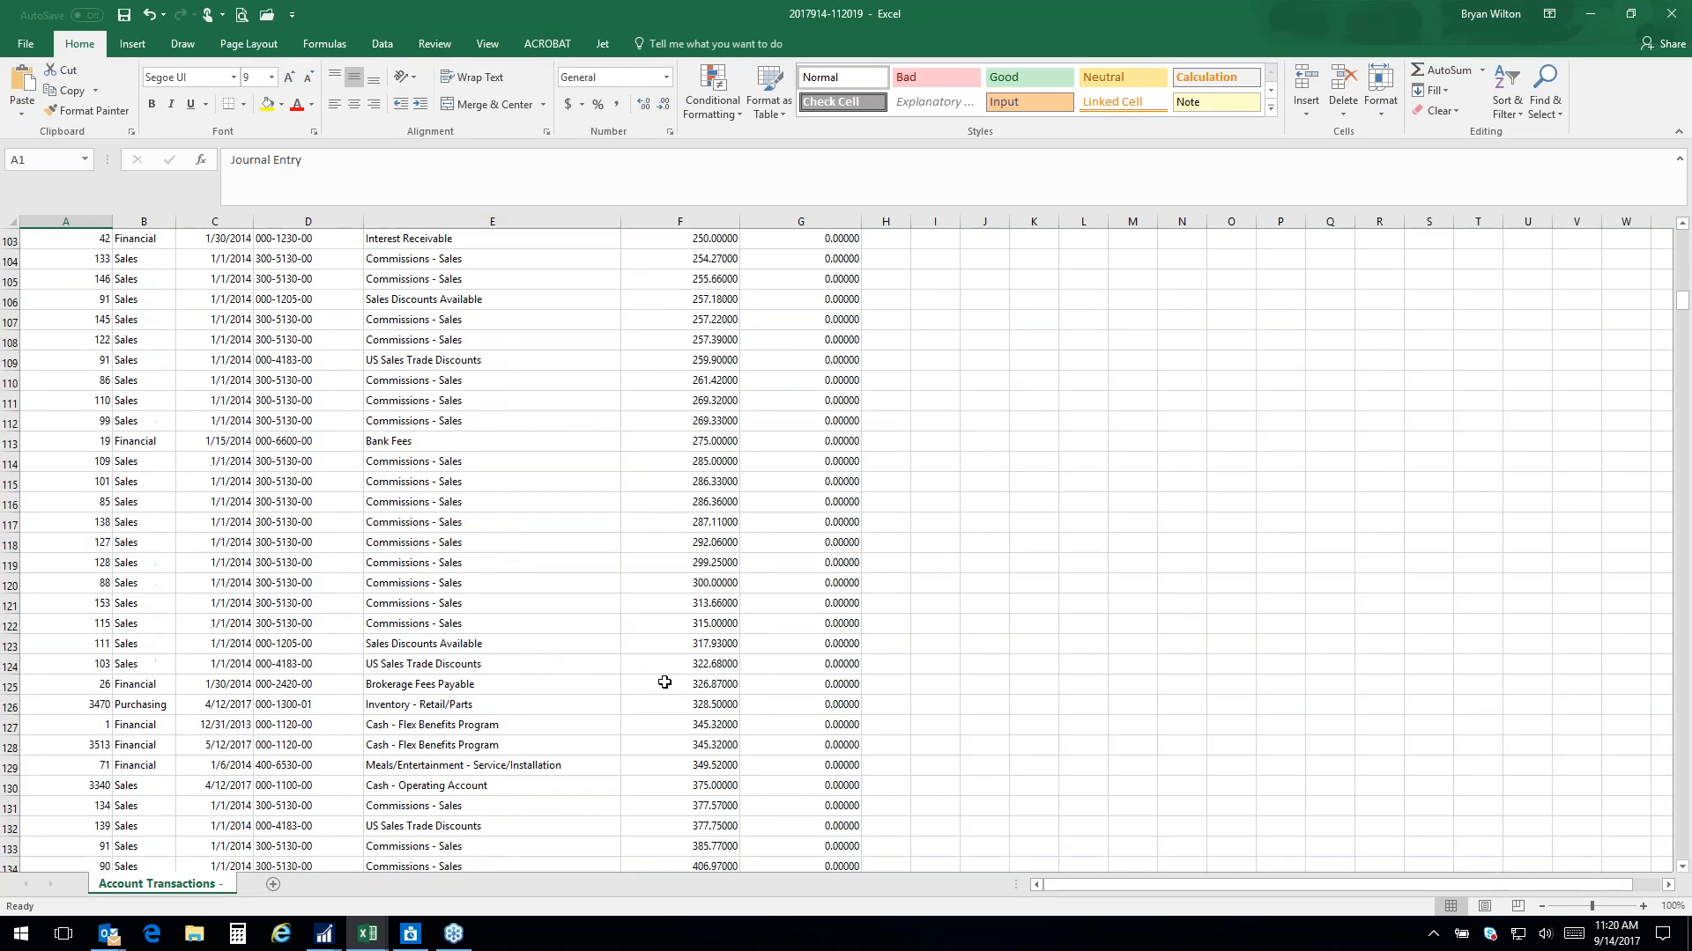
pyautogui.scroll(-20, 684, 501)
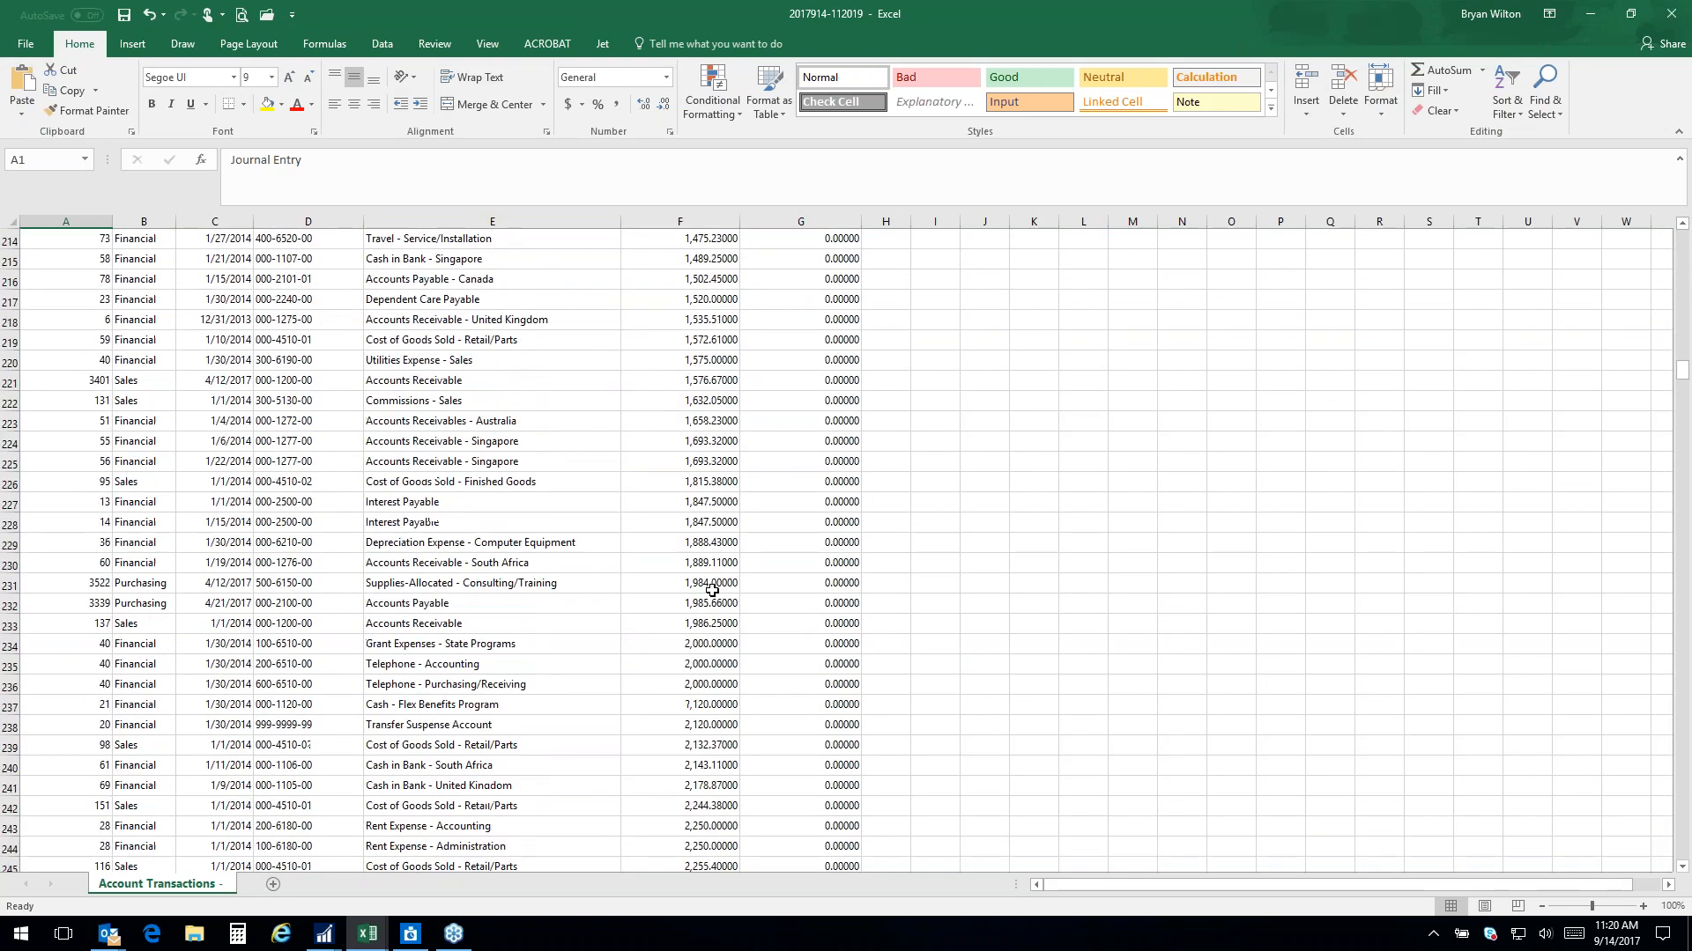
pyautogui.scroll(-20, 721, 585)
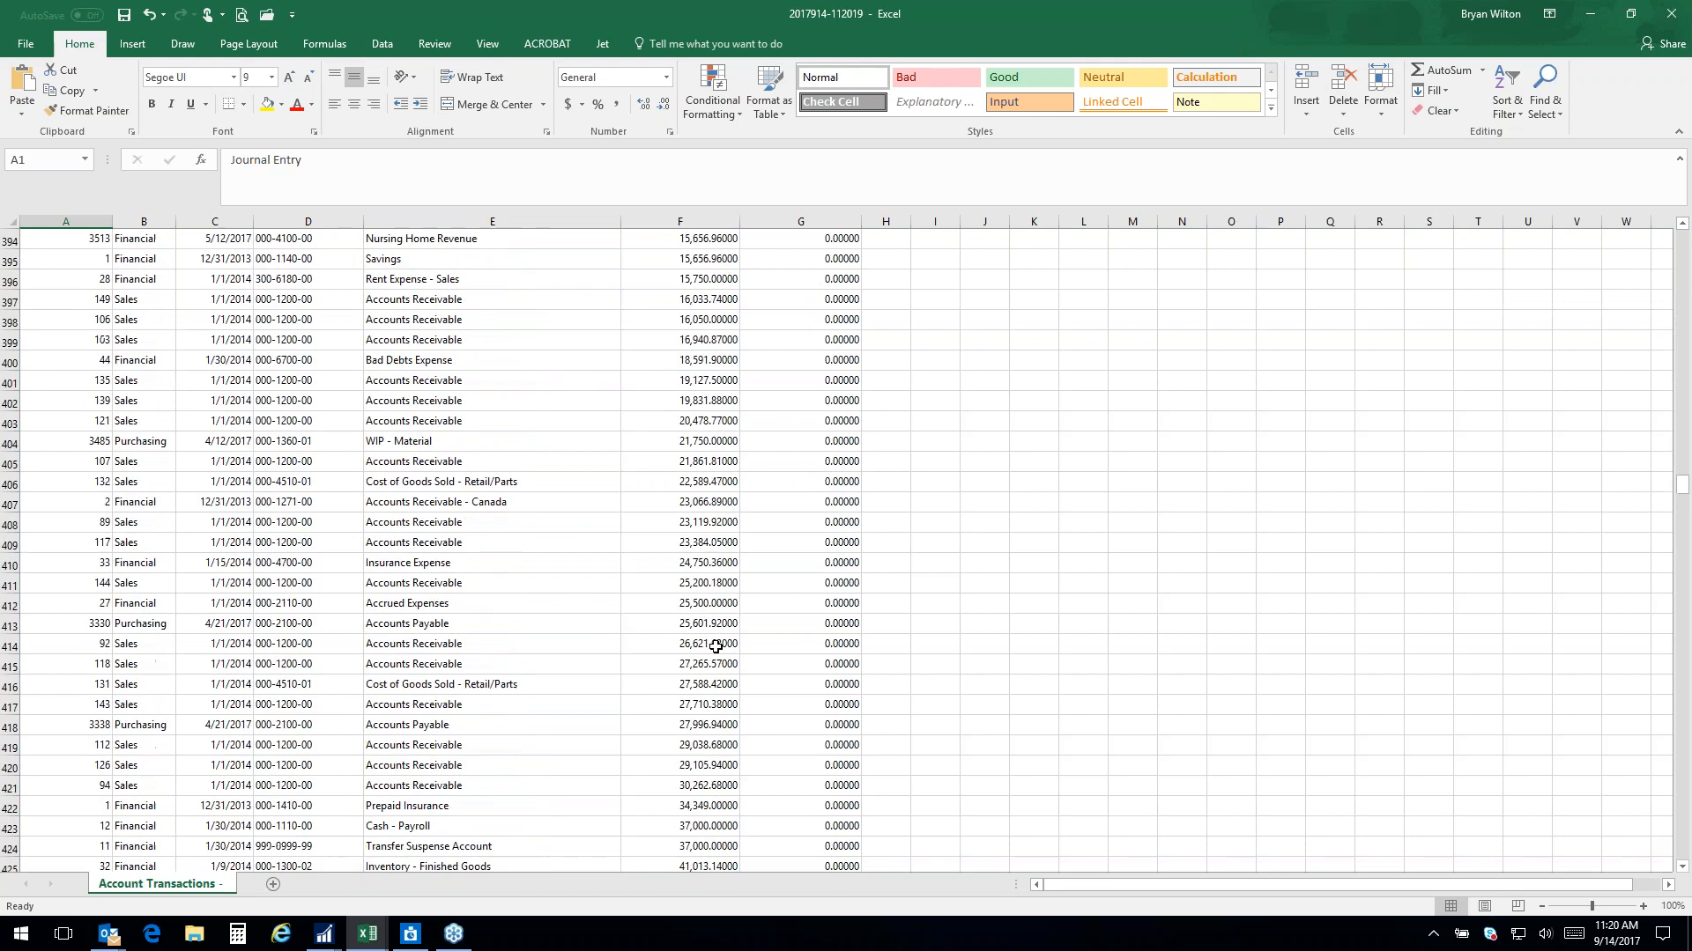
pyautogui.scroll(-20, 713, 670)
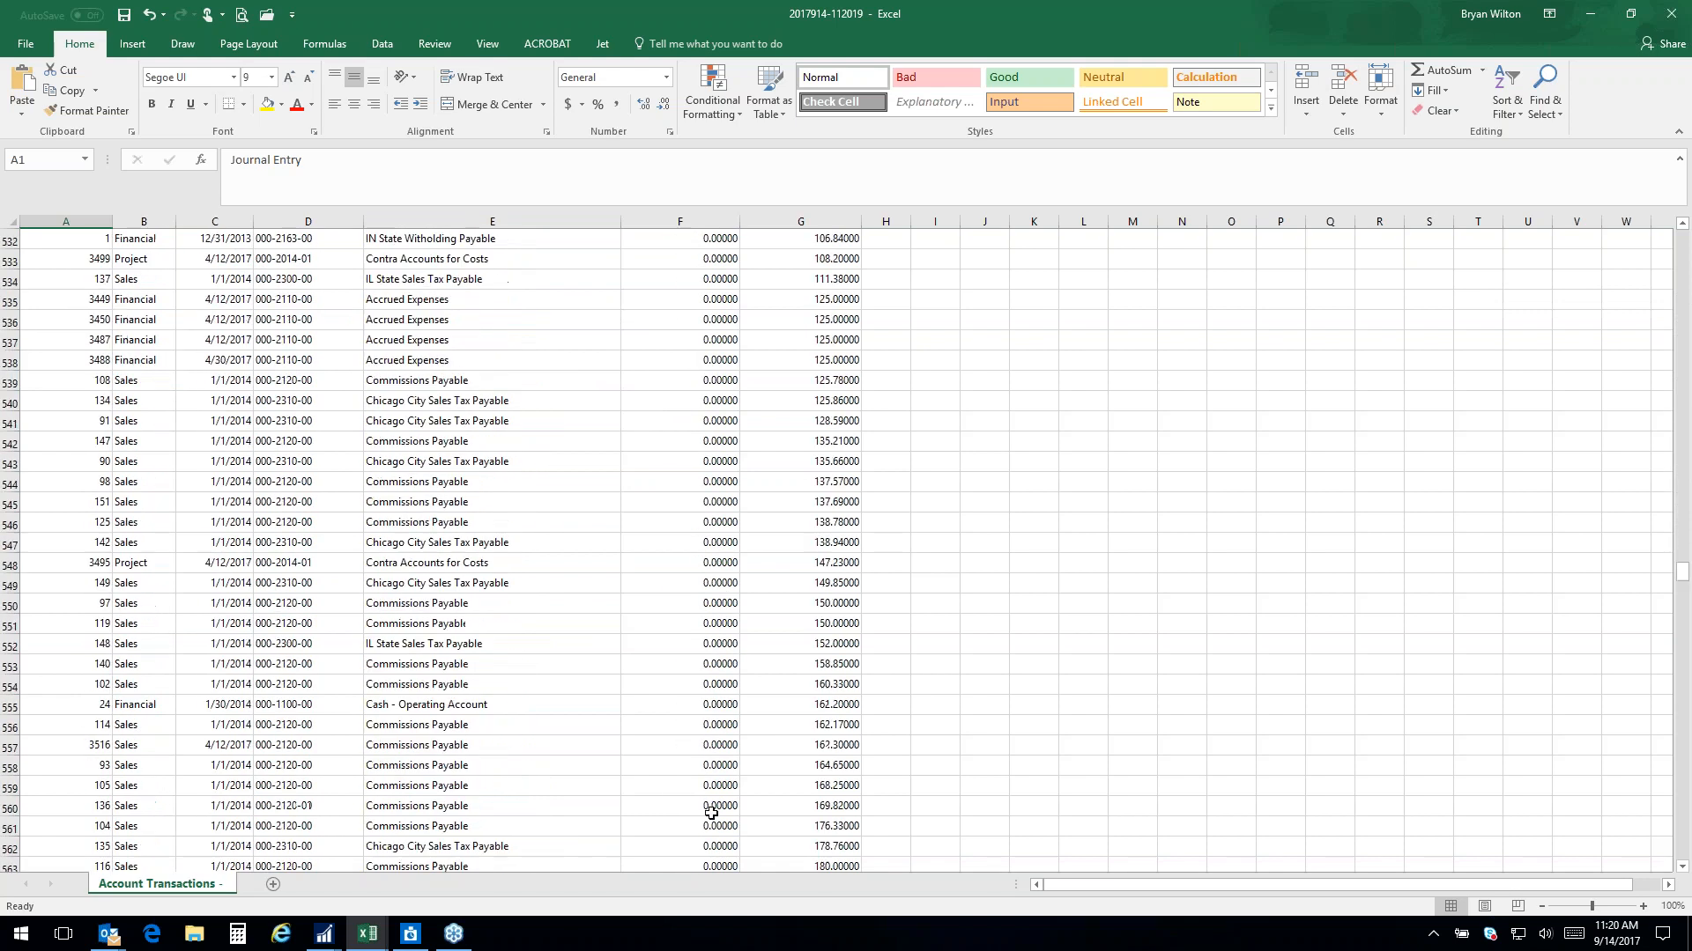
pyautogui.moveTo(1680, 596); pyautogui.dragTo(1678, 851)
pyautogui.hotkey('ctrl', 'End')
pyautogui.scroll(-5, 1068, 721)
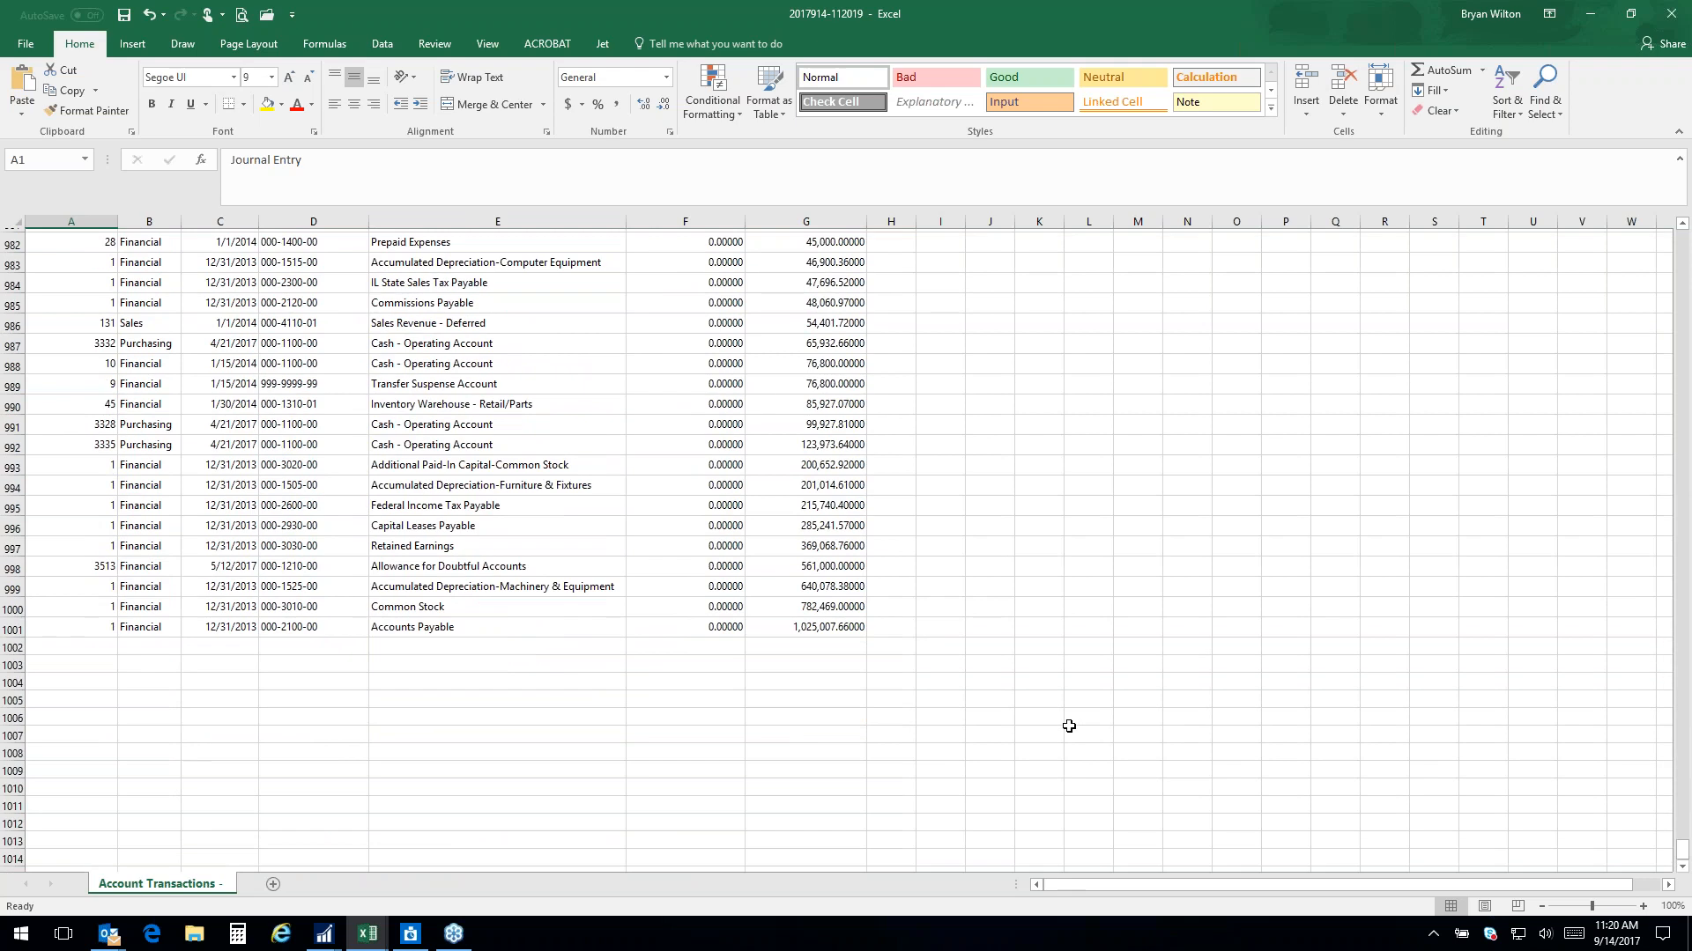
pyautogui.click(1433, 72)
pyautogui.press('Return')
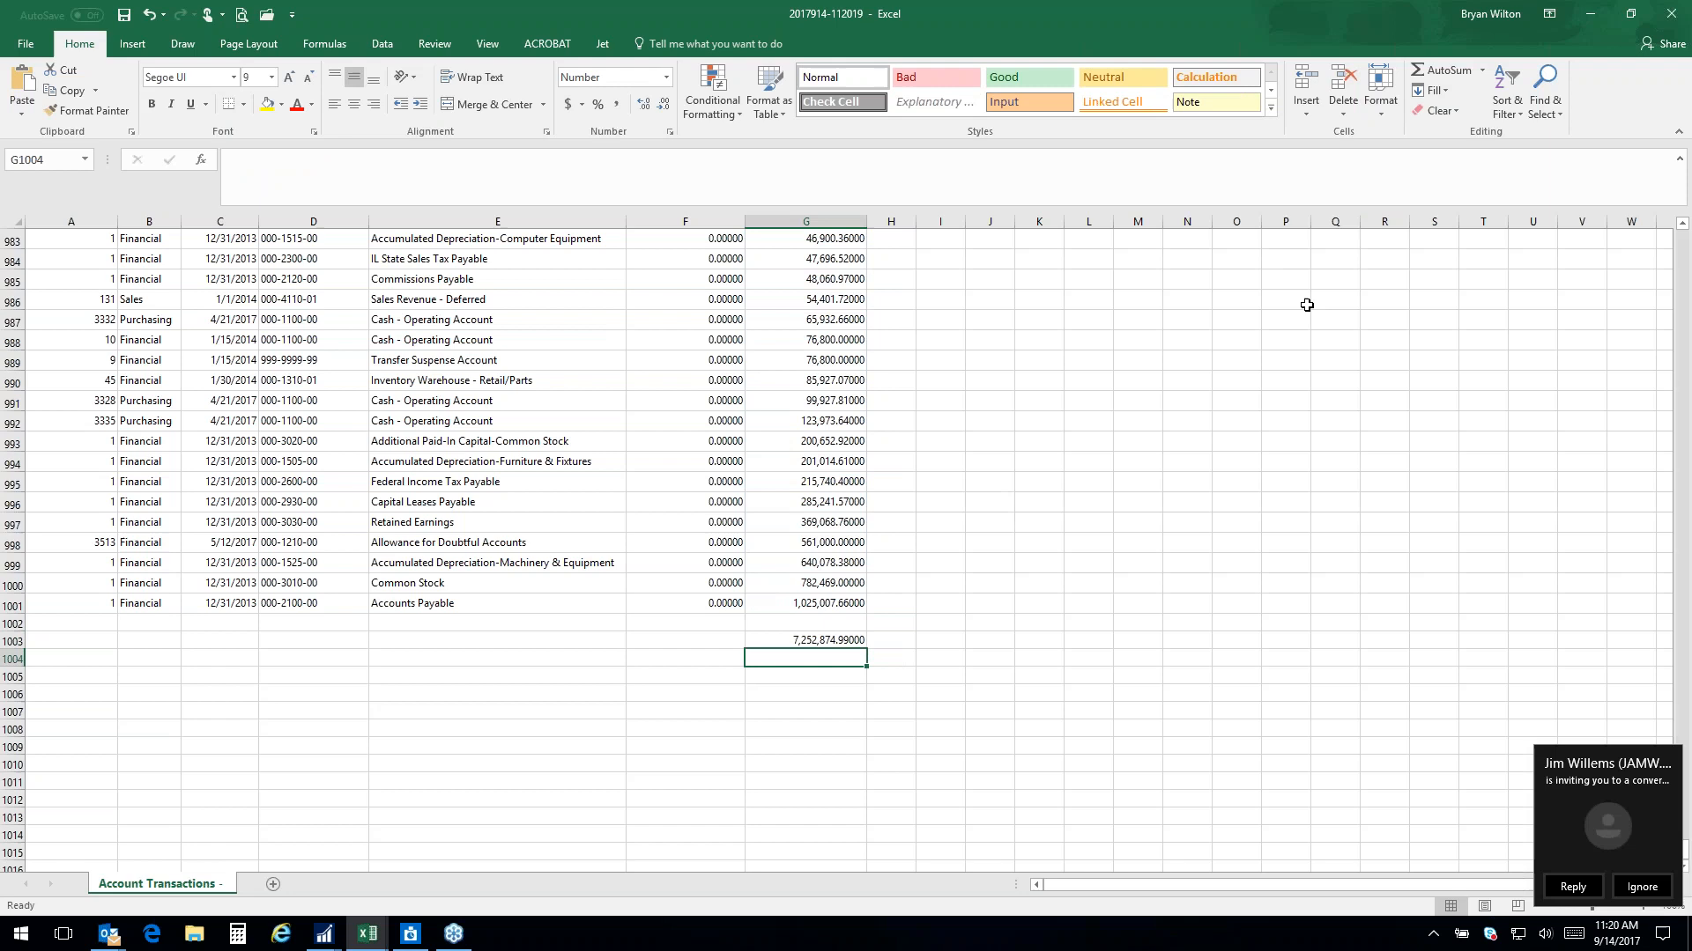
pyautogui.click(1656, 892)
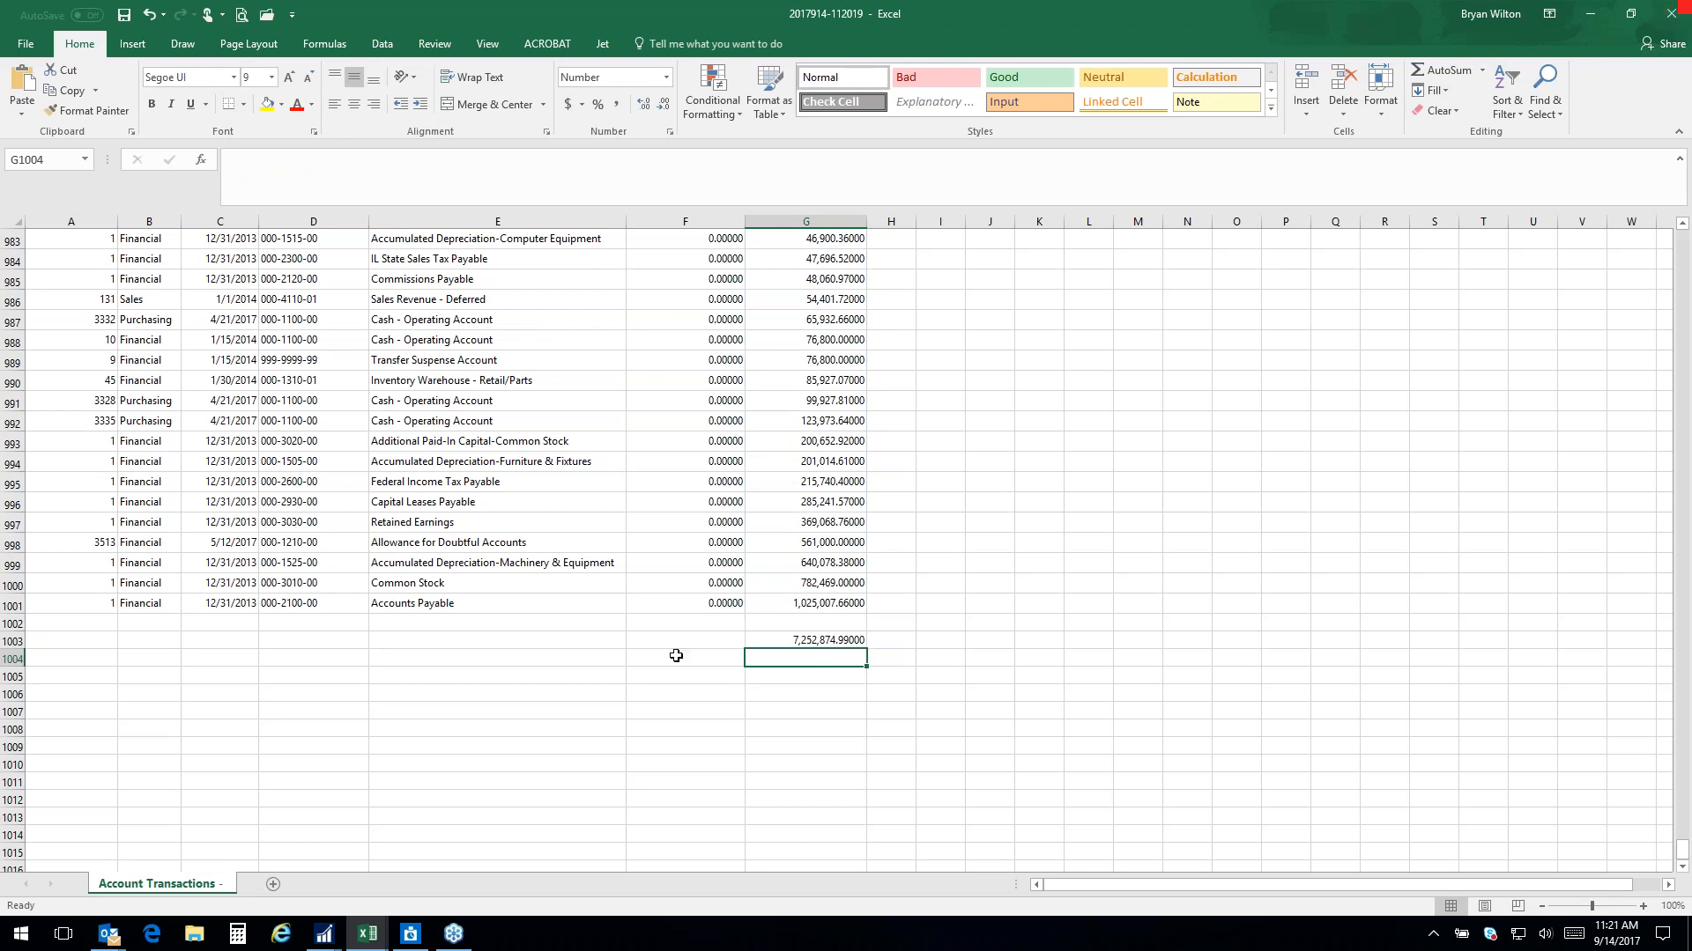
# Delete rows 991 through 998 from the exported worksheet
pyautogui.moveTo(16, 414); pyautogui.dragTo(10, 550)
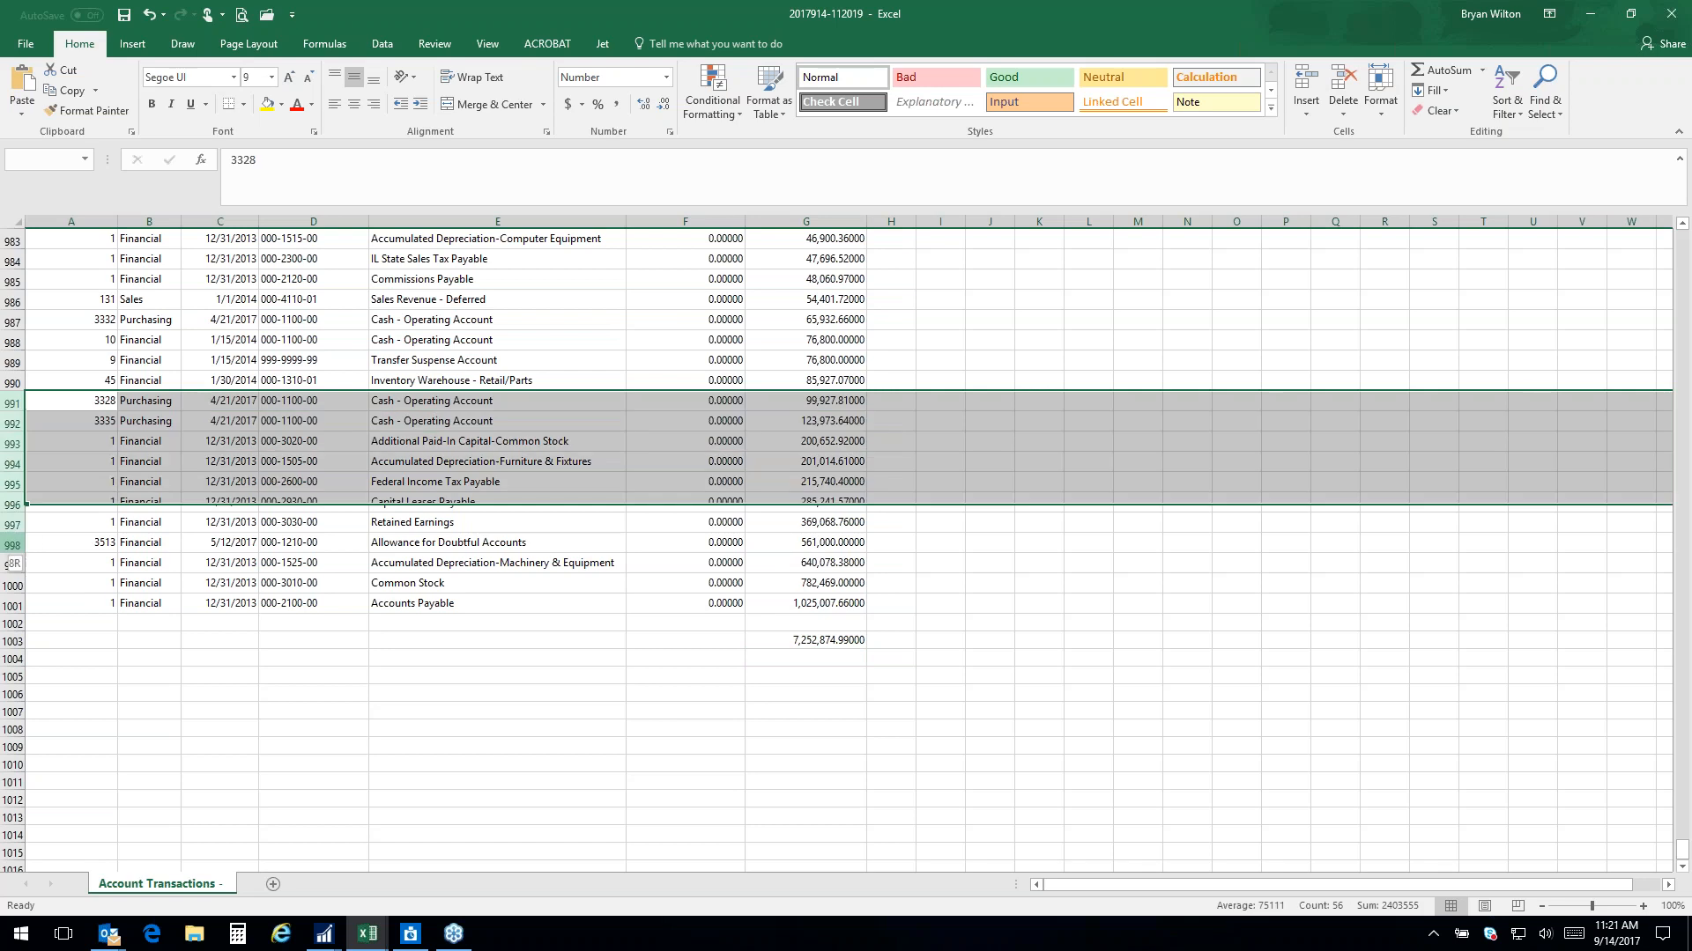
pyautogui.rightClick(16, 467)
pyautogui.click(56, 611)
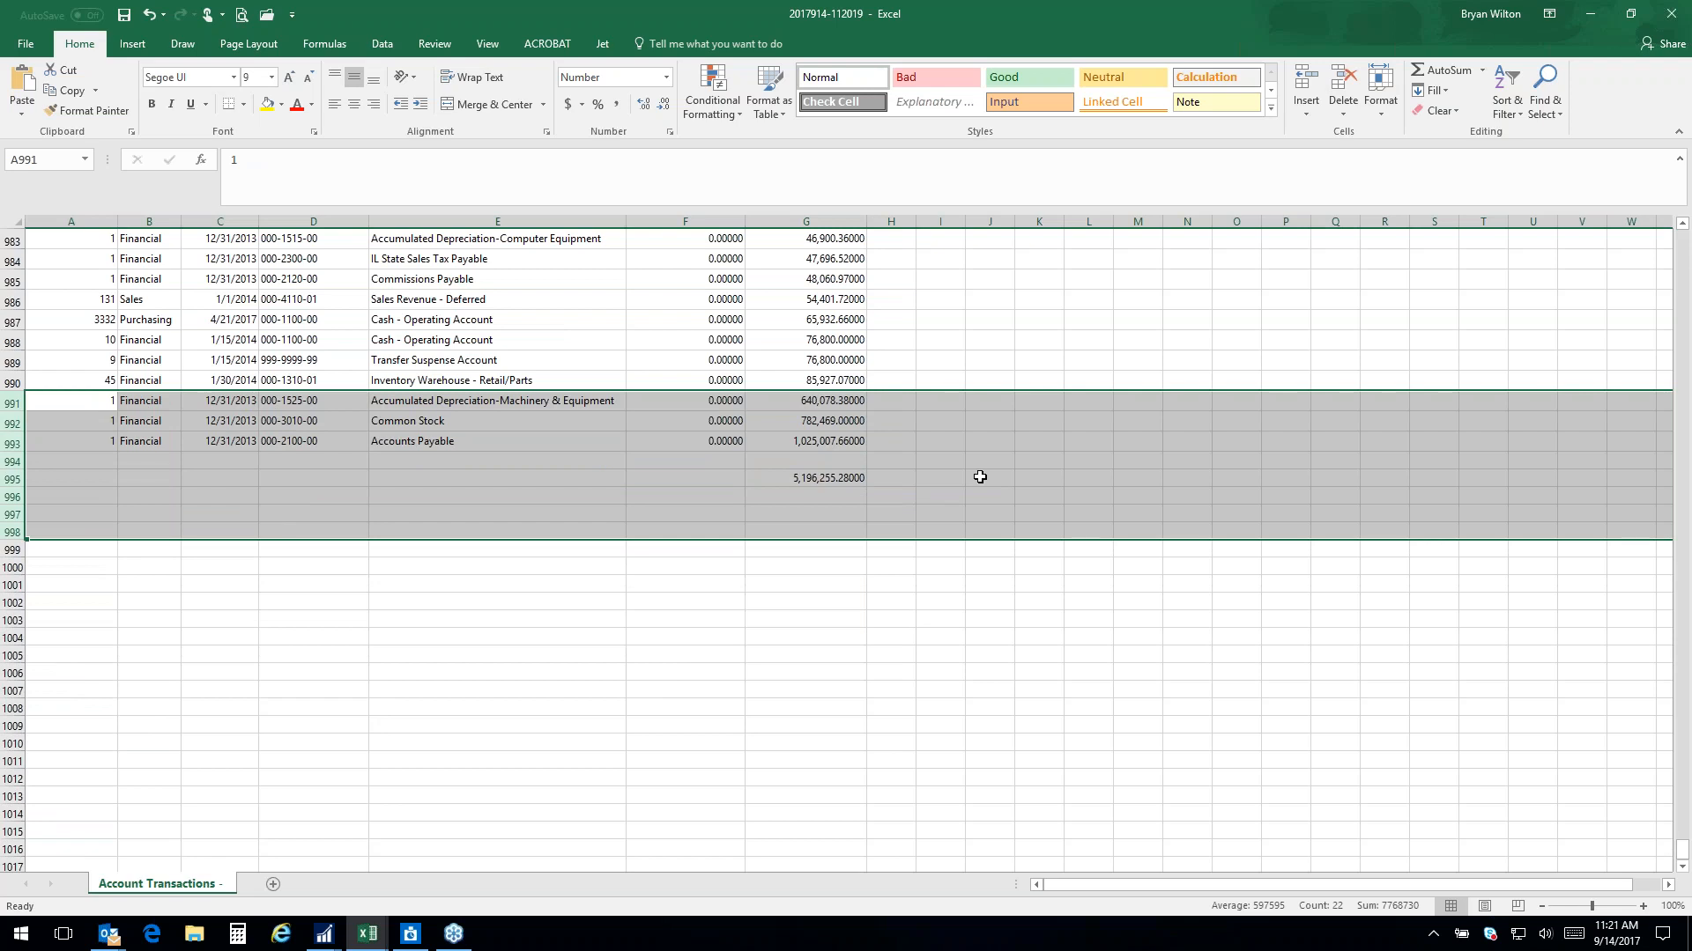
# Close the exported workbook without saving its changes and close the SmartList window
pyautogui.click(1671, 13)
pyautogui.click(844, 490)
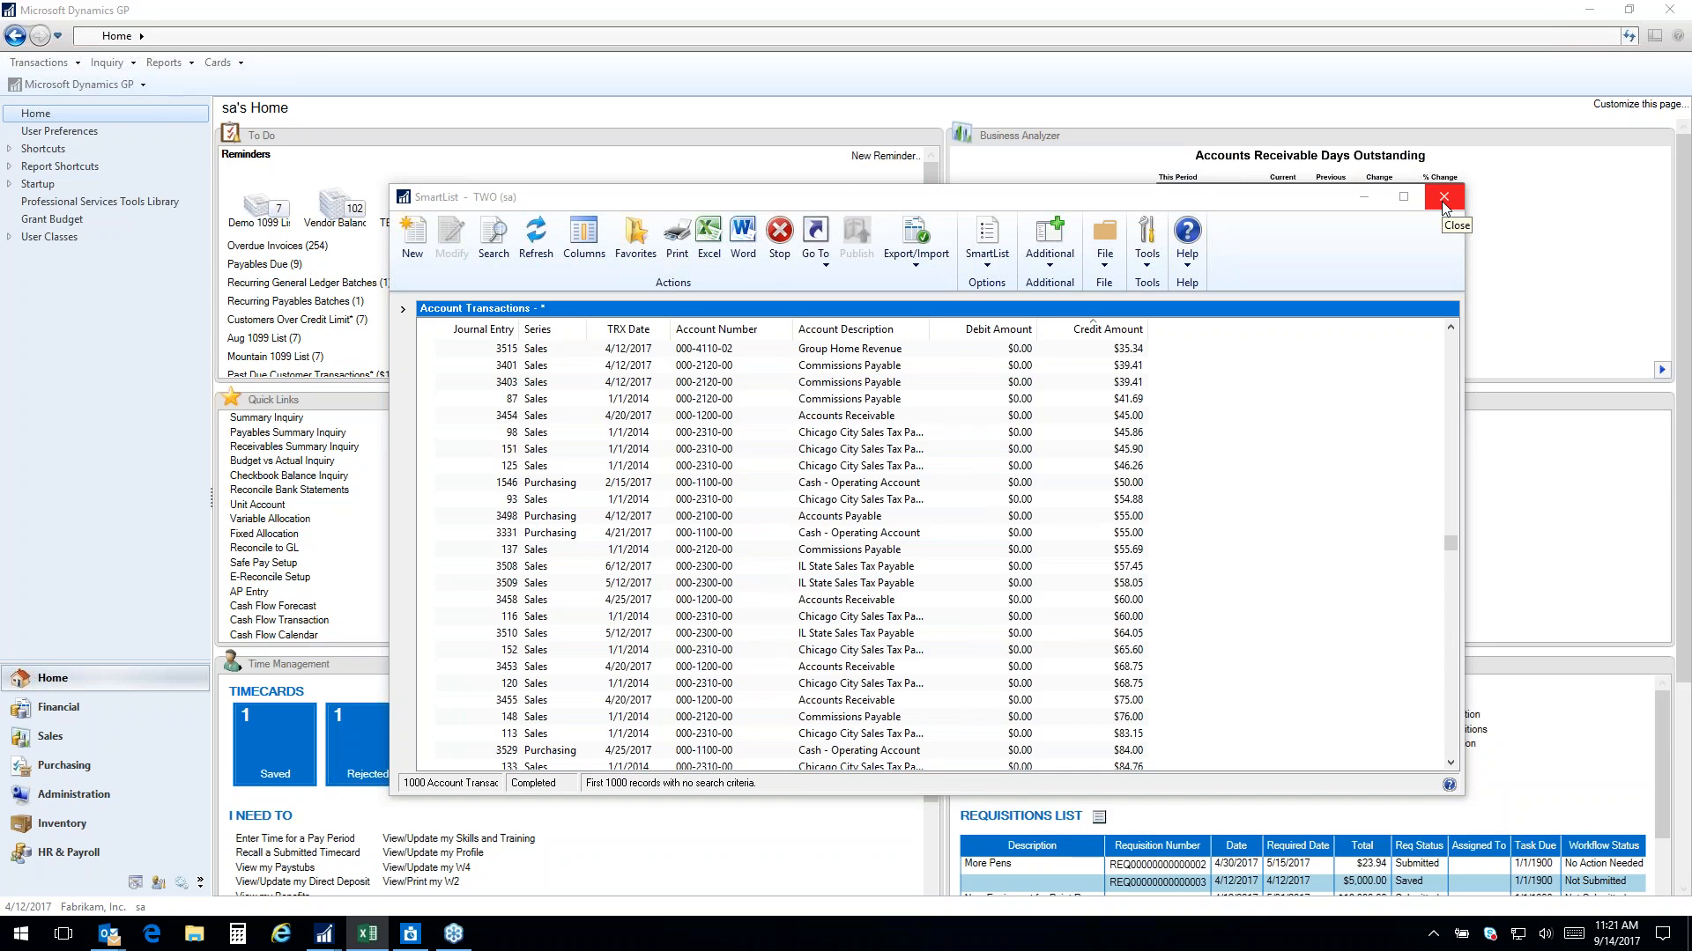
pyautogui.click(1444, 201)
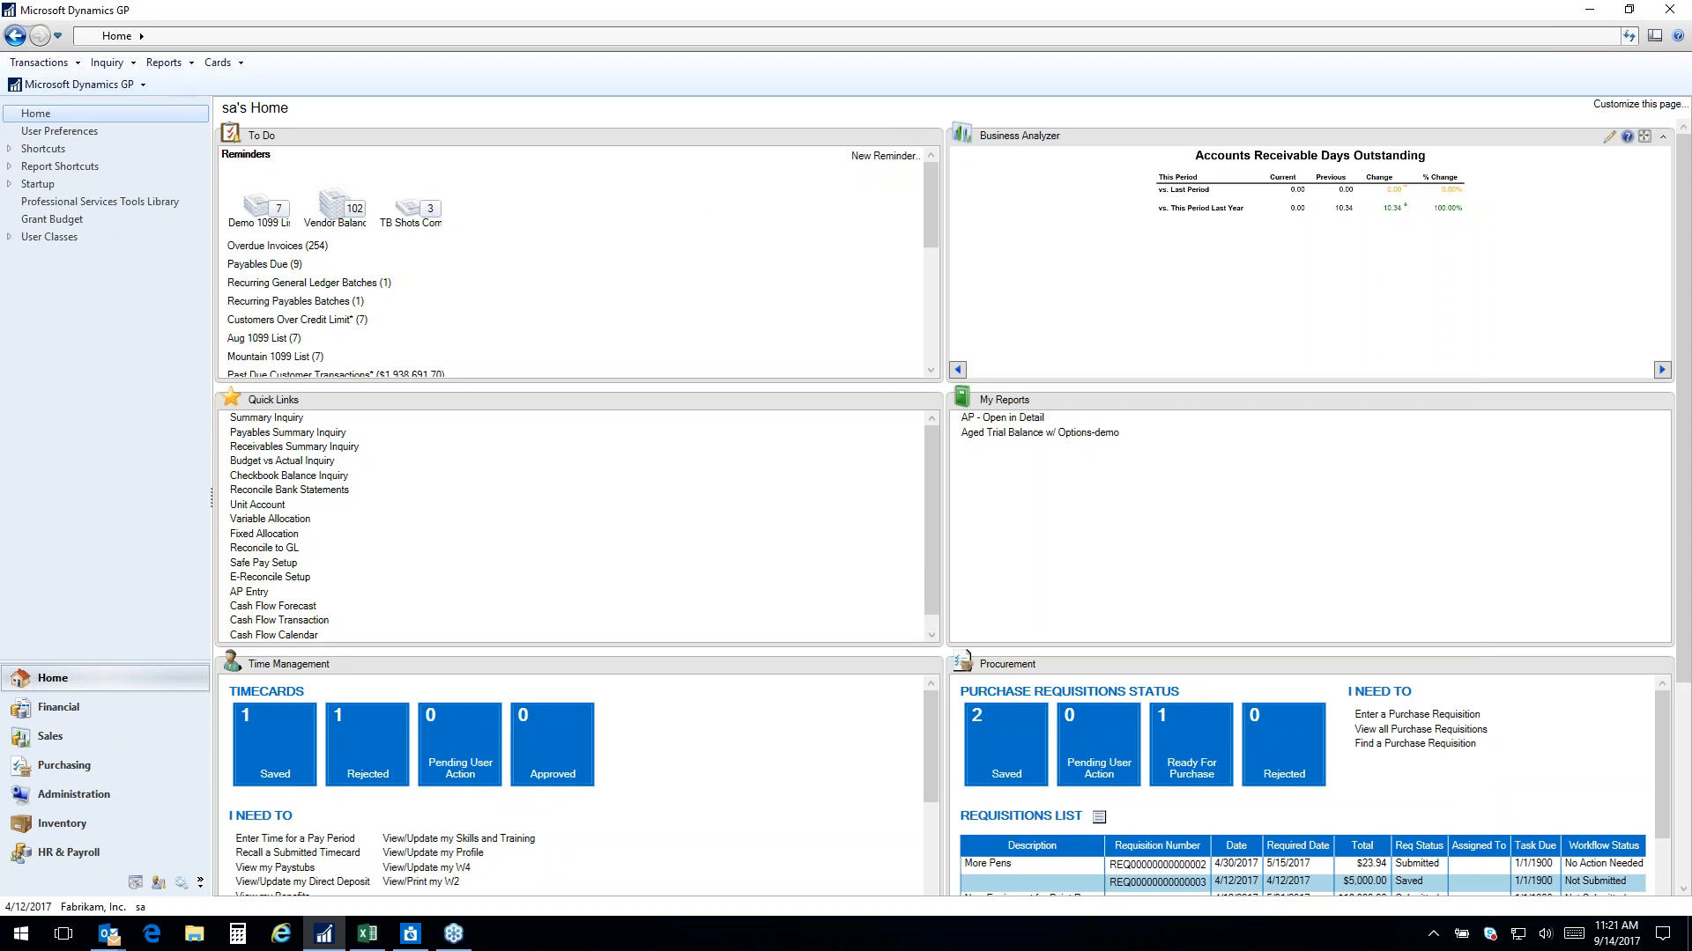
# Enlarge the Business Analyzer area on the home page and page through all of its charts and KPIs
pyautogui.click(1644, 138)
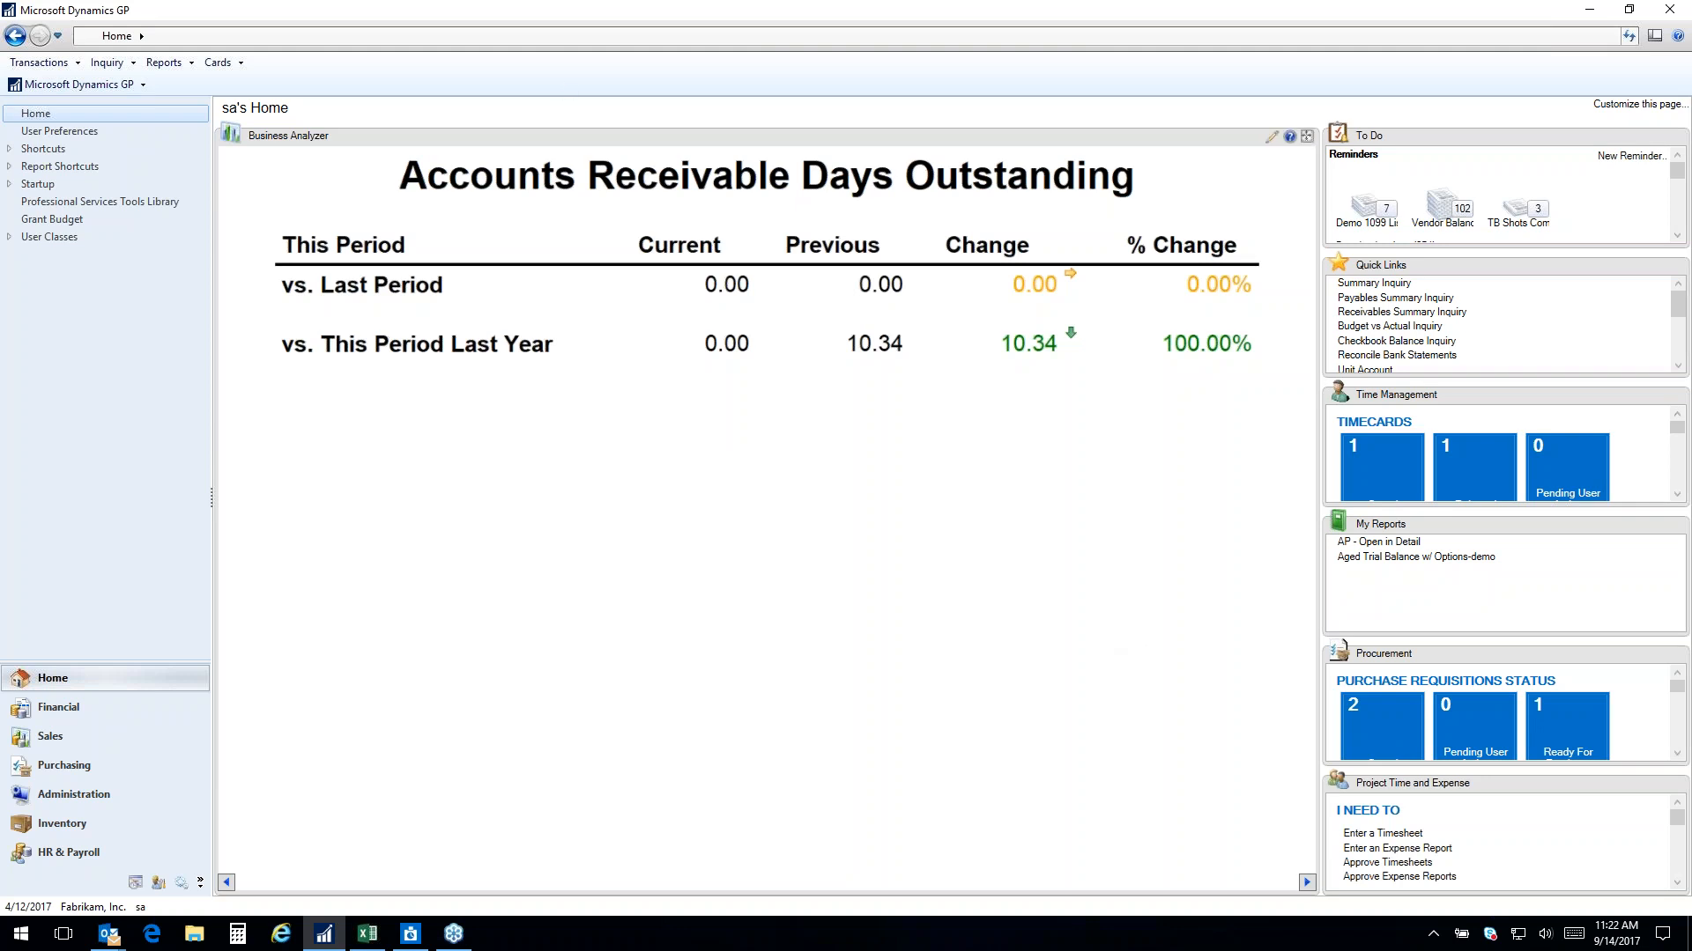
pyautogui.click(1307, 881)
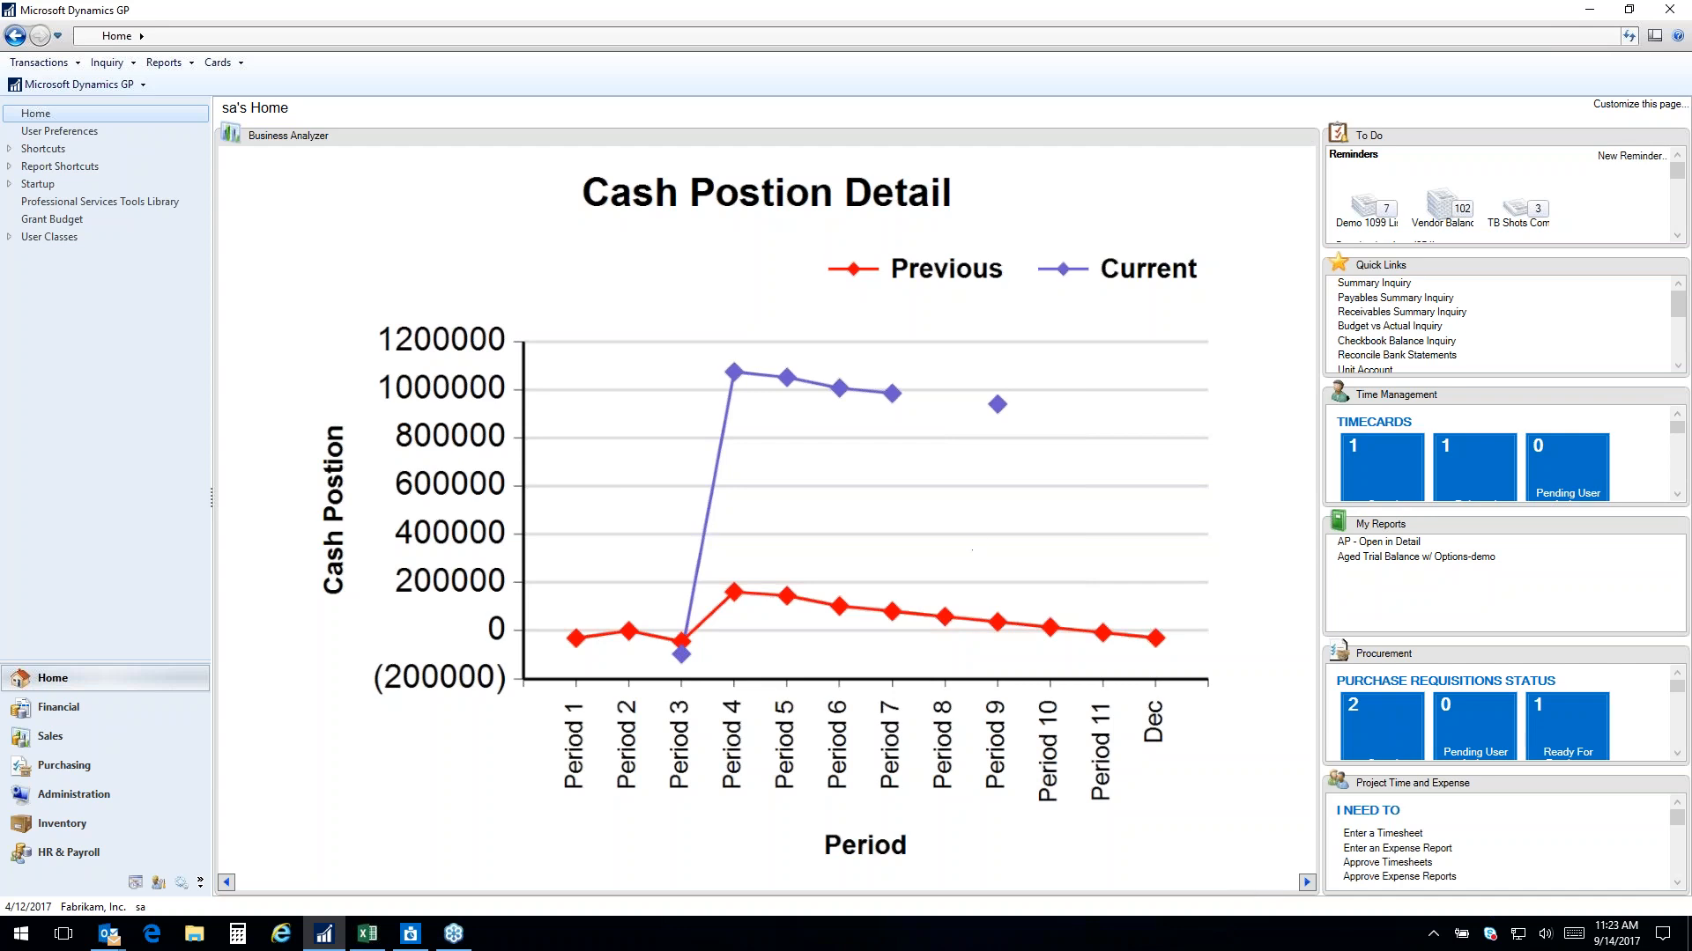
pyautogui.click(1307, 882)
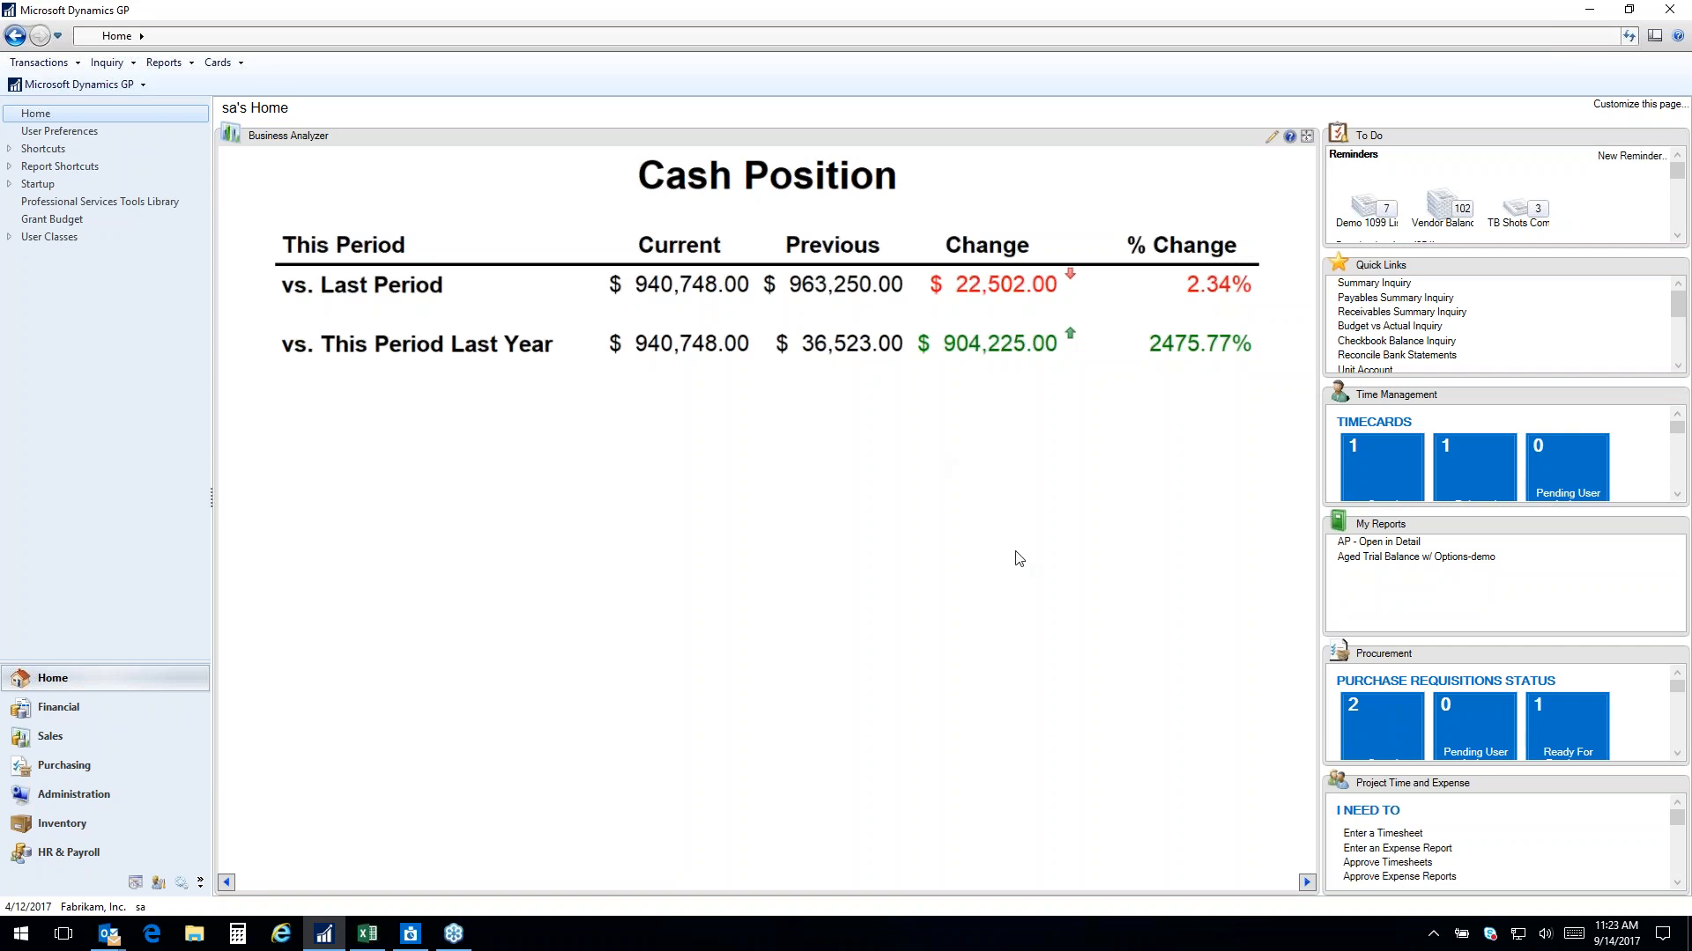
pyautogui.click(1307, 881)
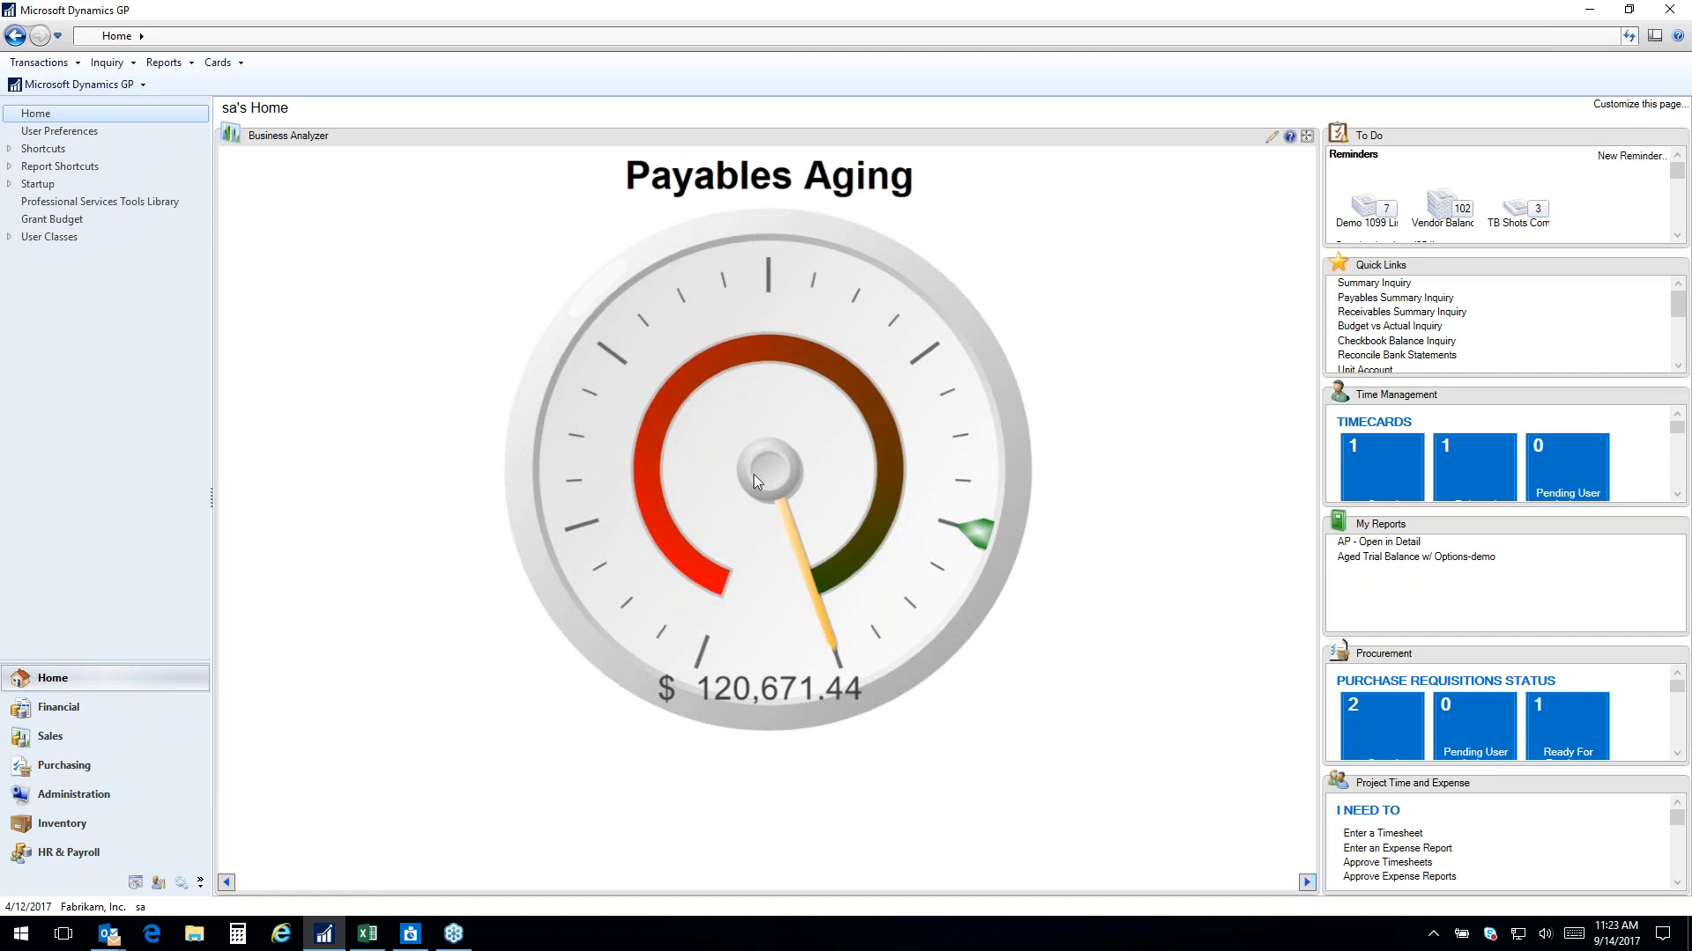
pyautogui.click(1307, 882)
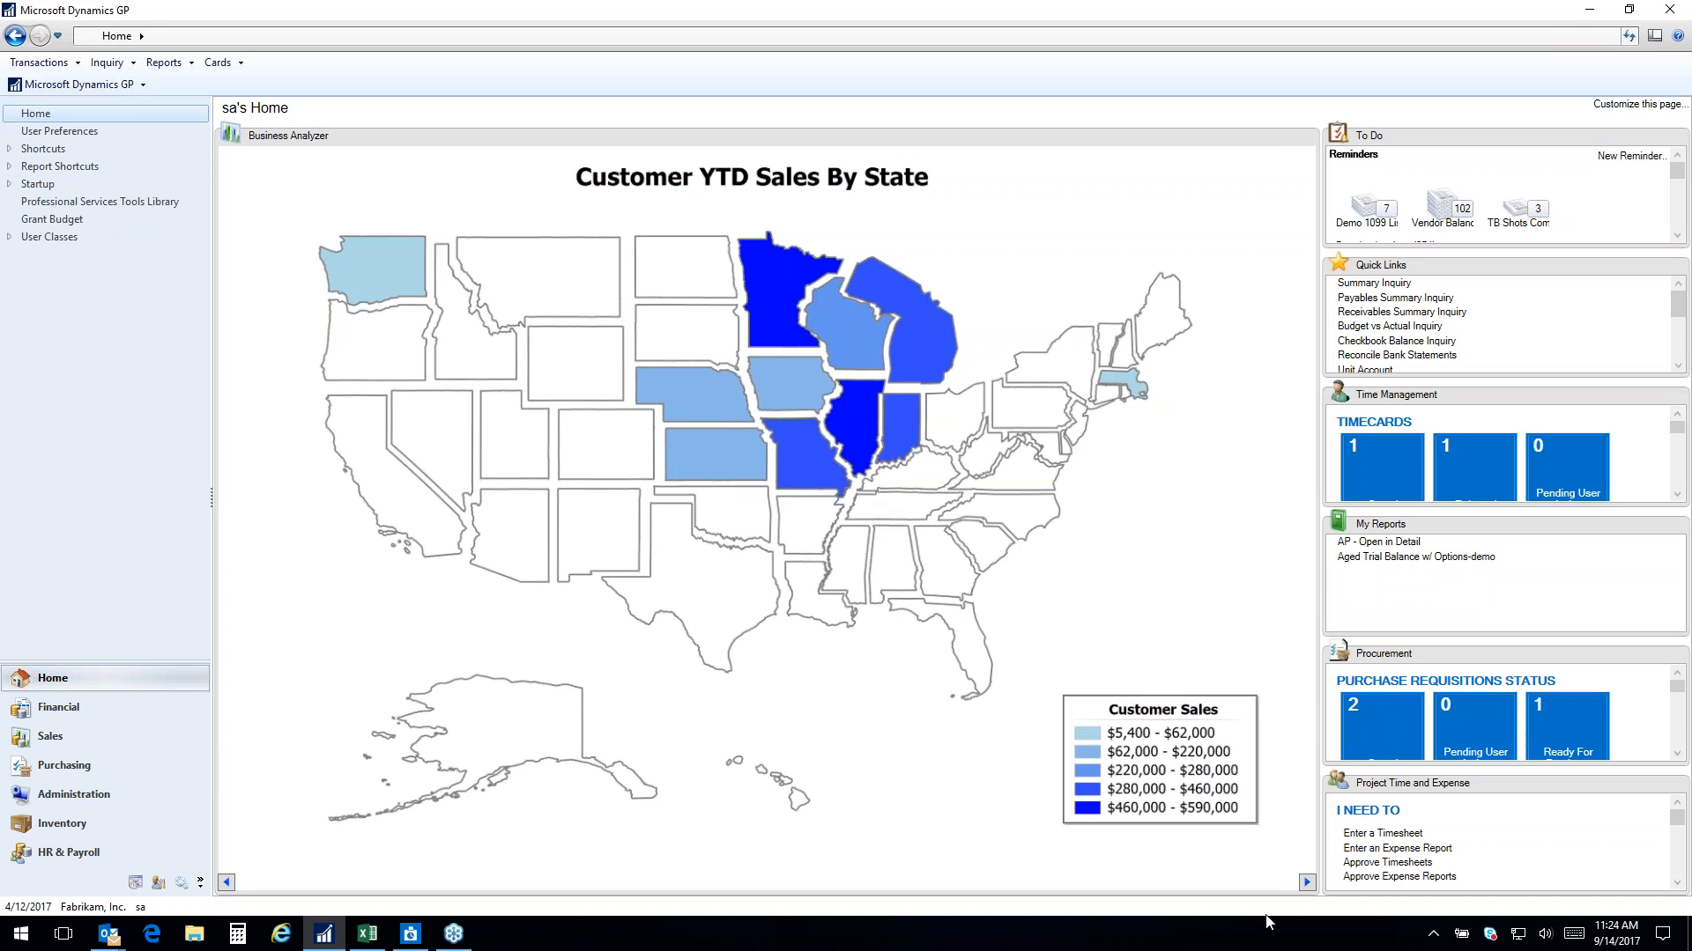
pyautogui.click(1306, 882)
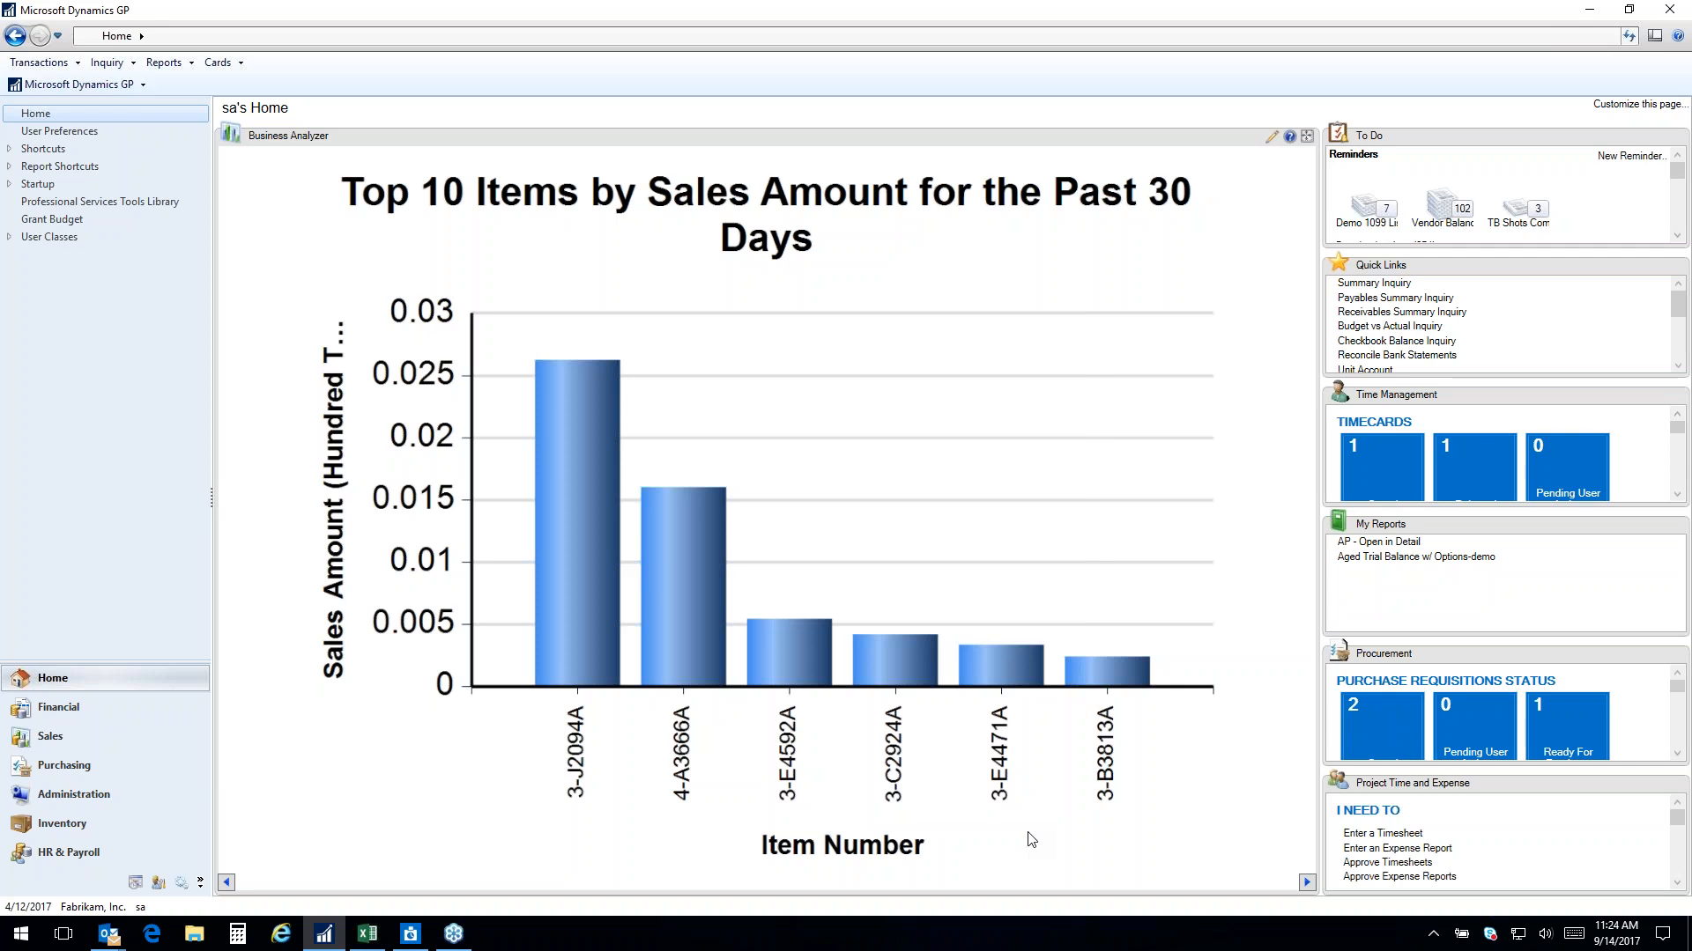
pyautogui.click(1307, 882)
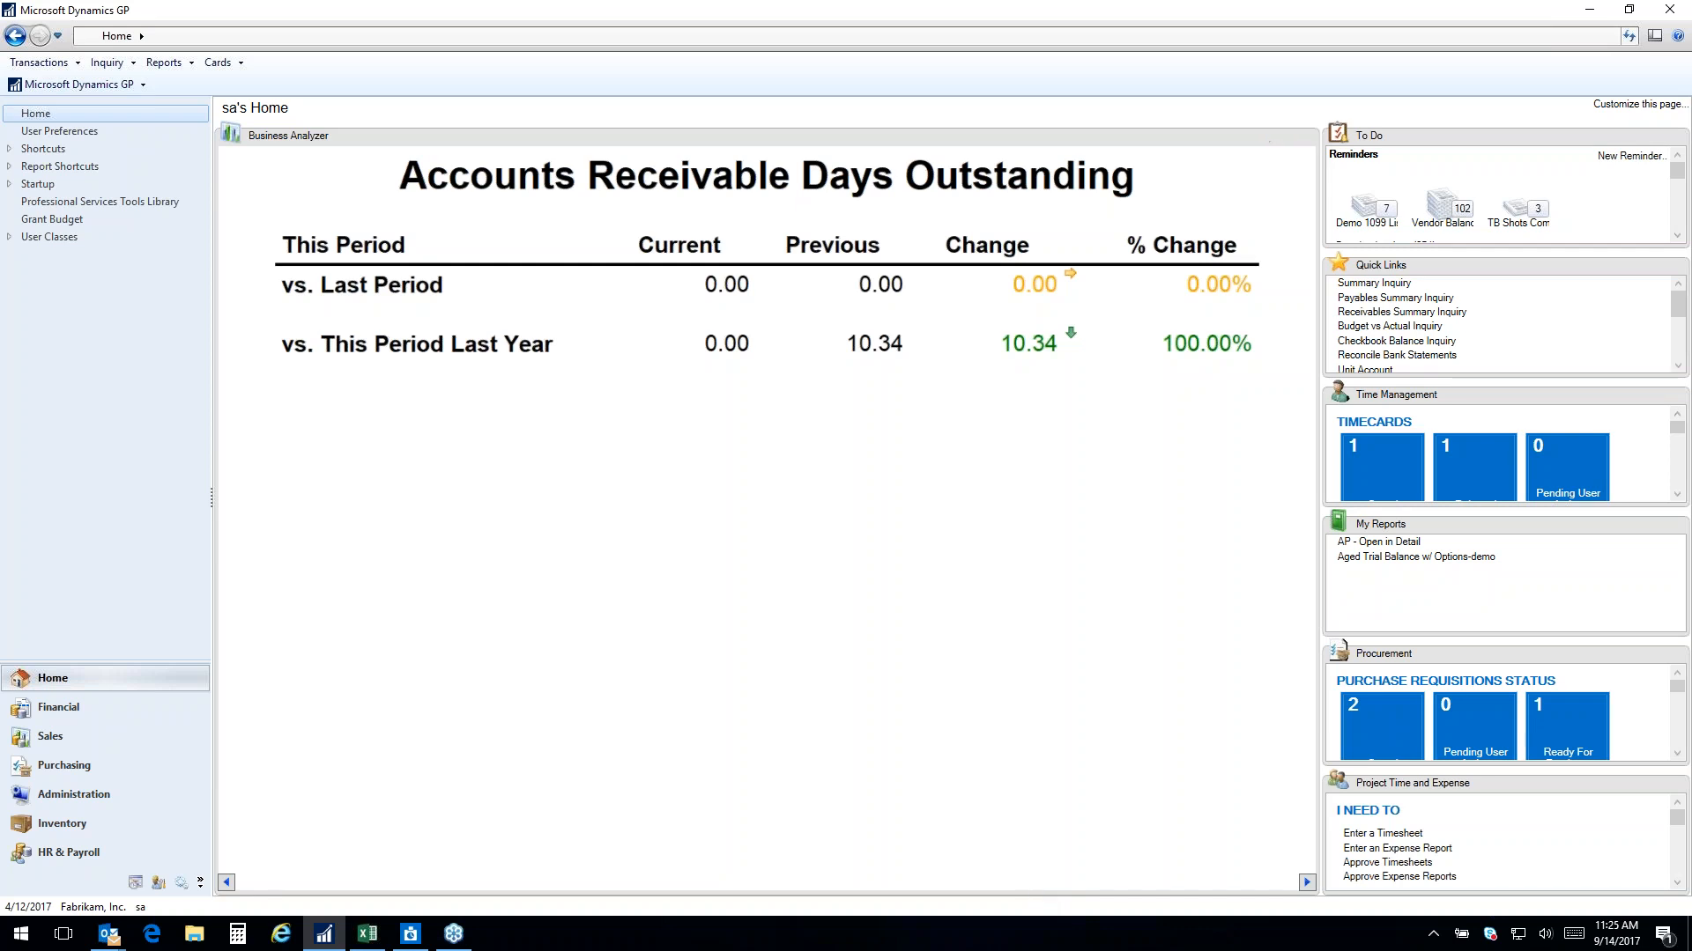
# Switch to Internet Explorer, open the bookmarked Report Manager and browse to the GP2016 > TWO > Financial > Charts And KPIs folder
pyautogui.click(282, 933)
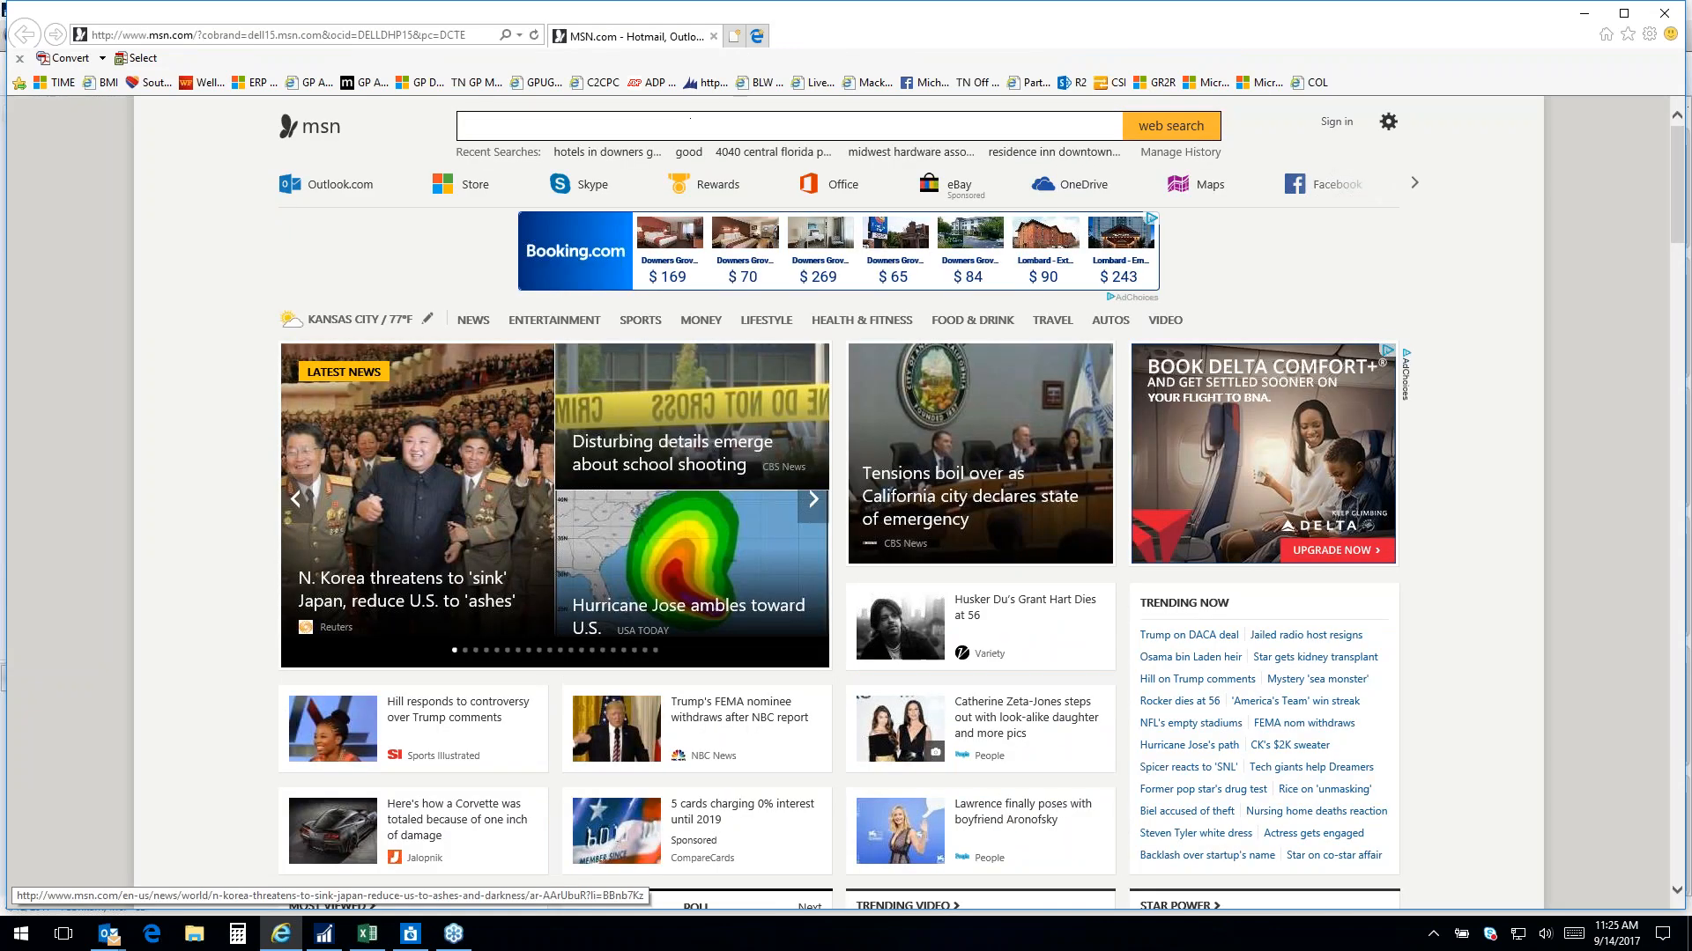
pyautogui.click(759, 82)
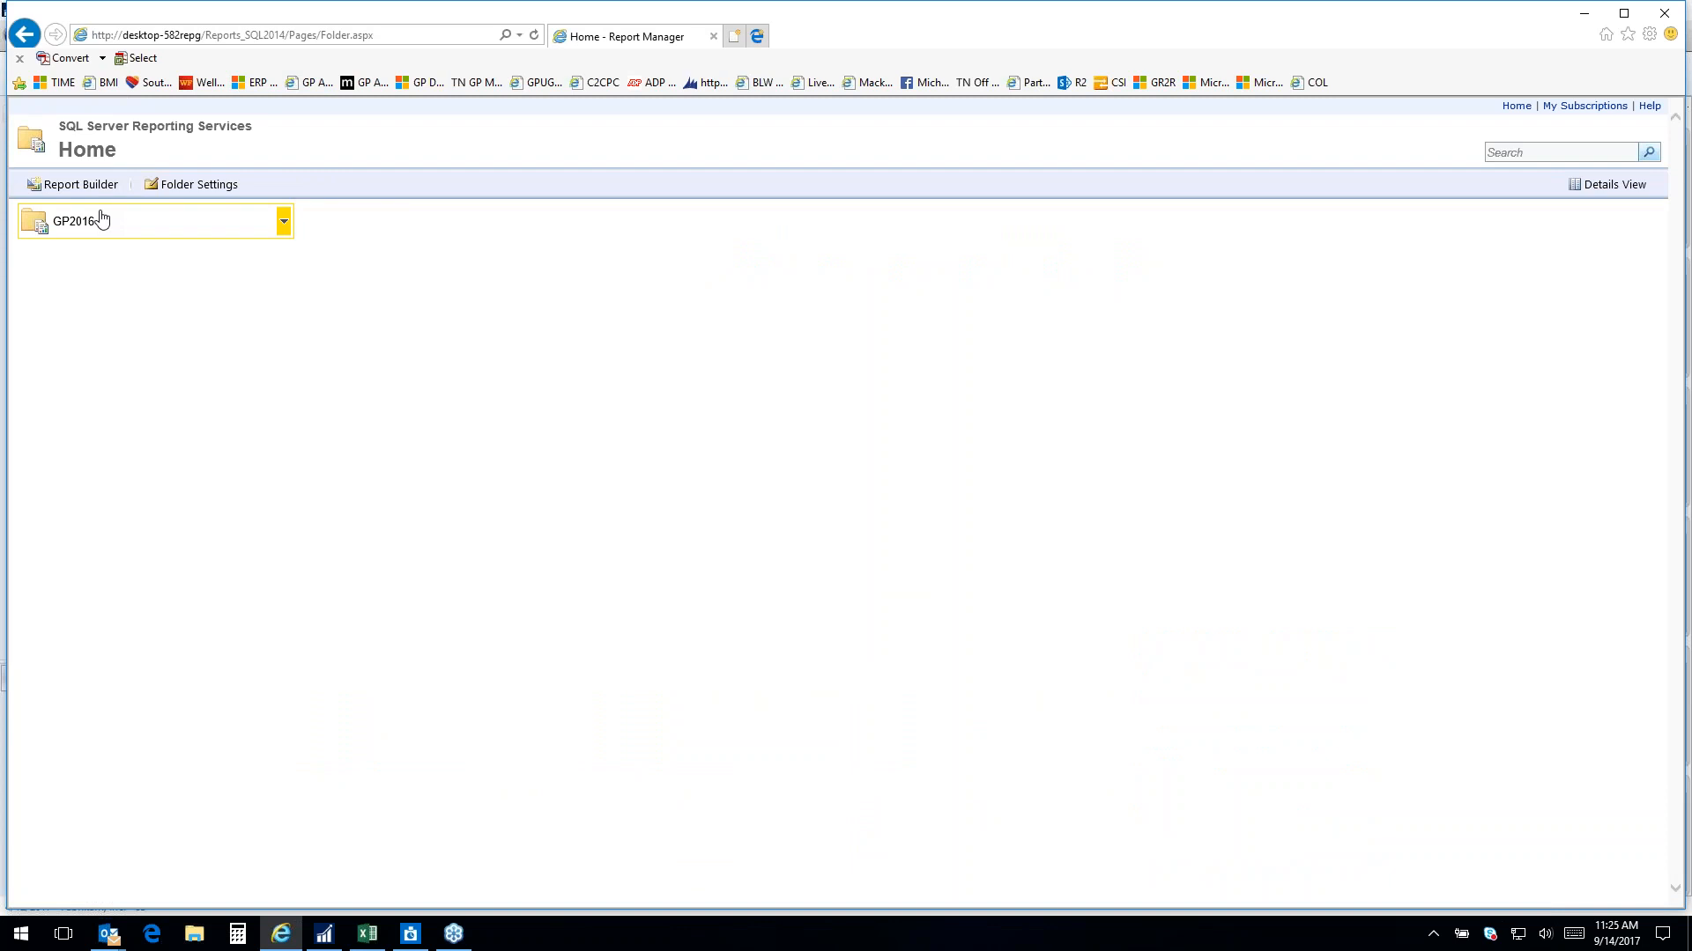
pyautogui.click(70, 231)
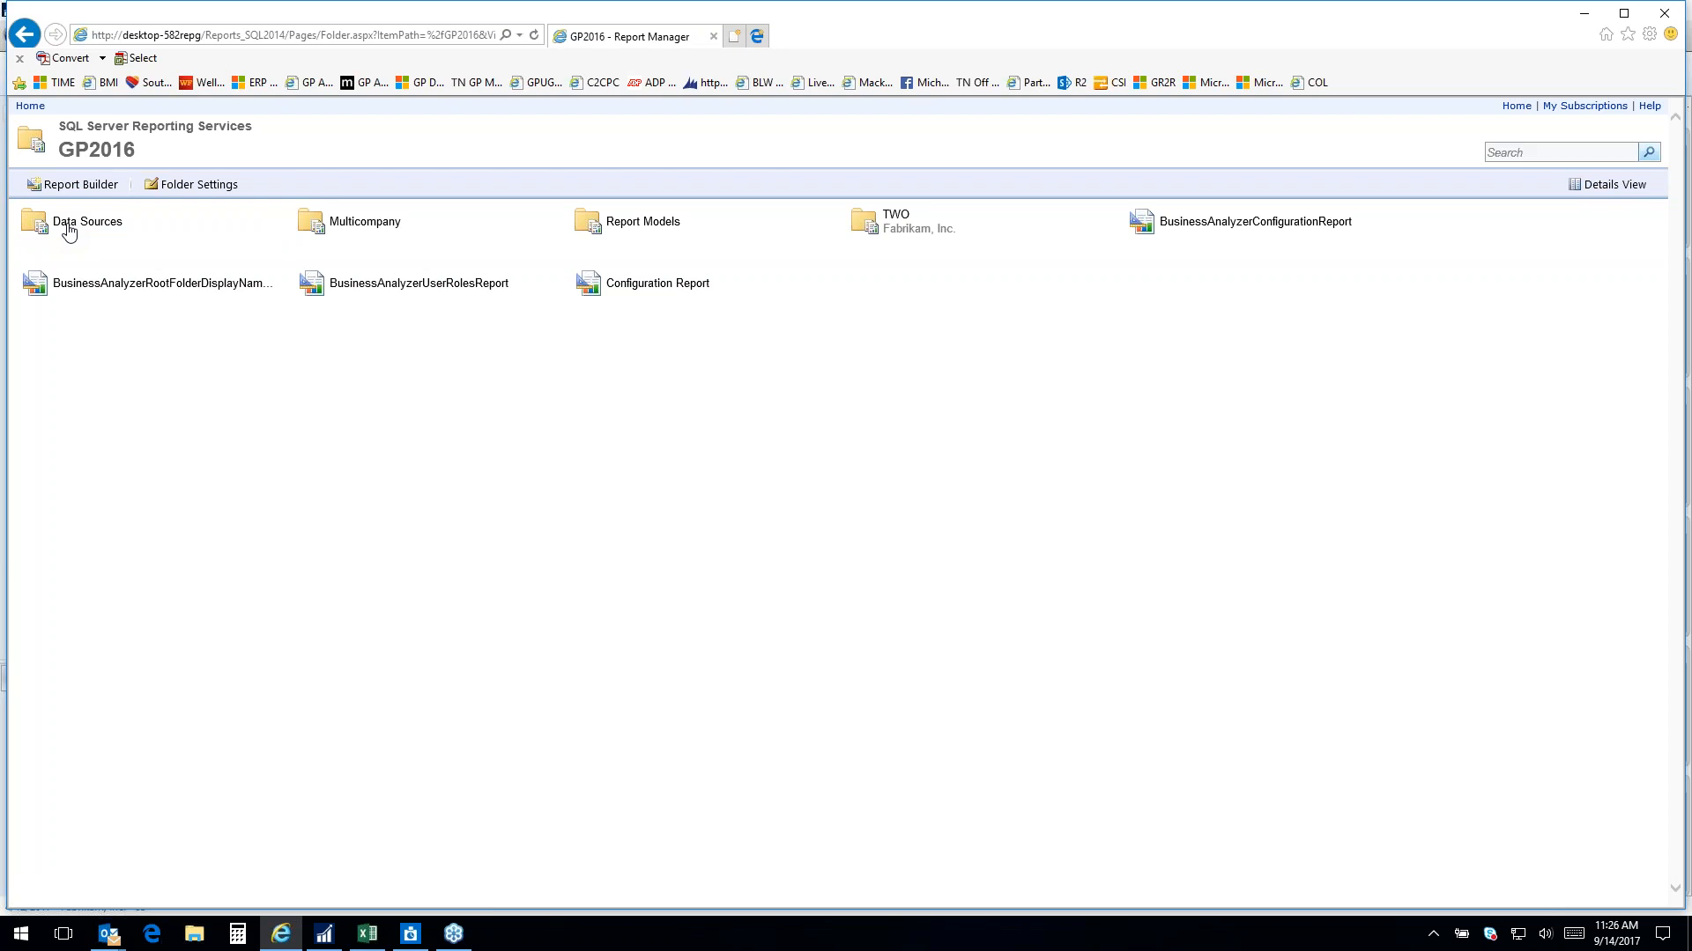
pyautogui.click(896, 216)
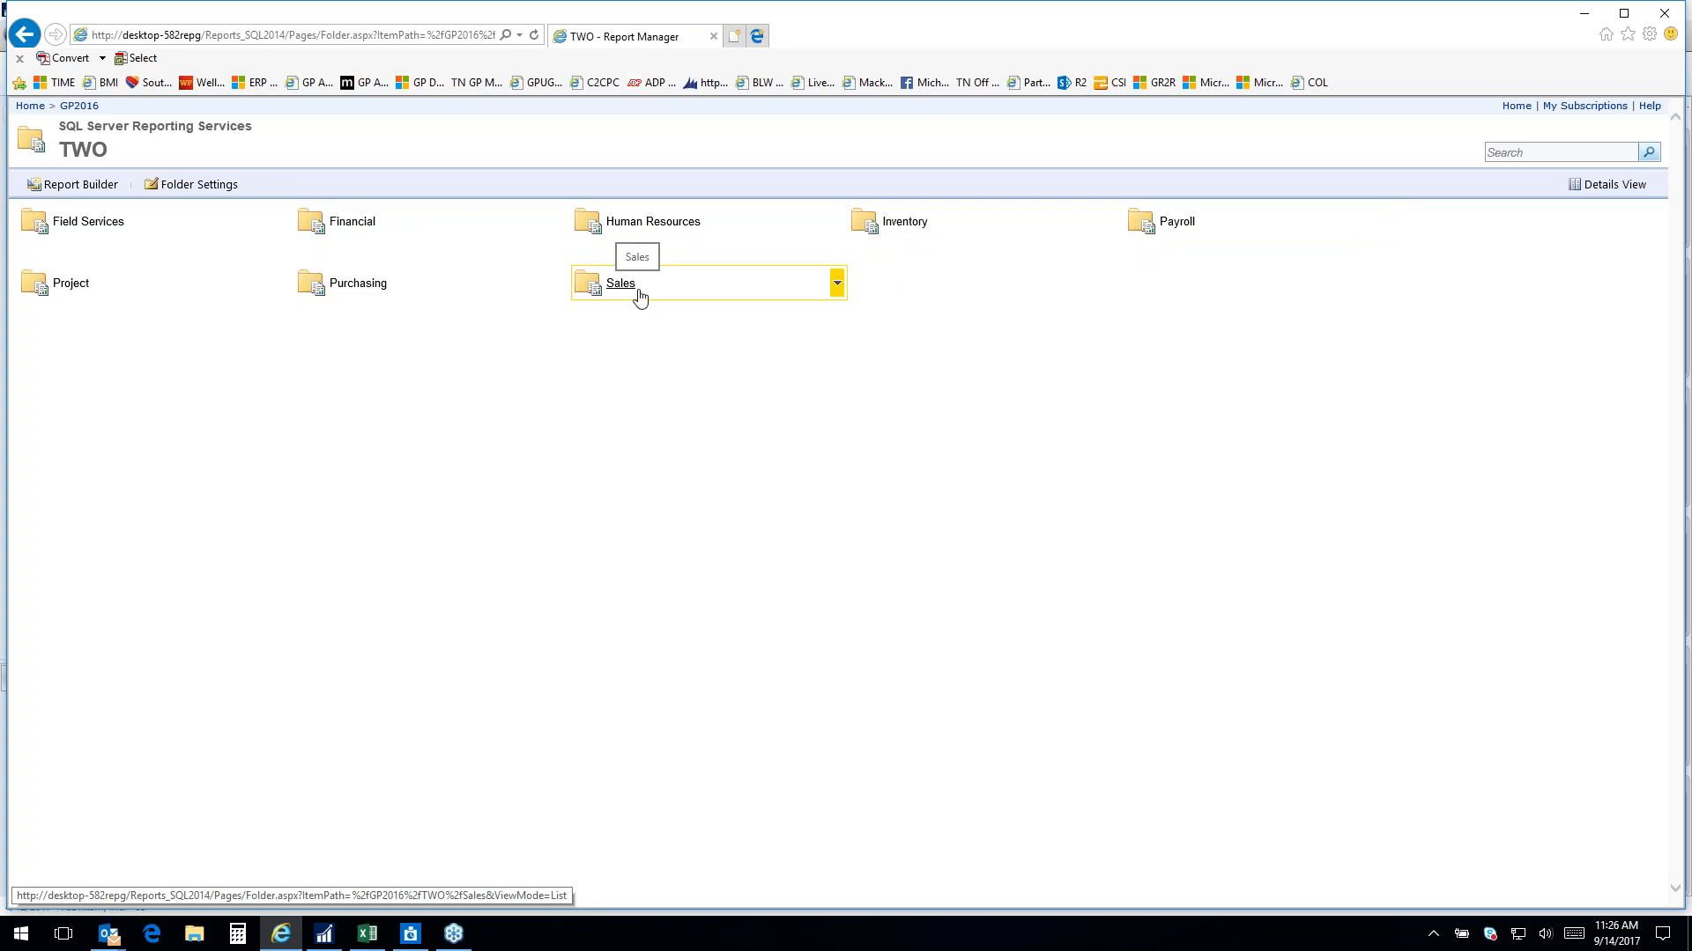
pyautogui.click(350, 222)
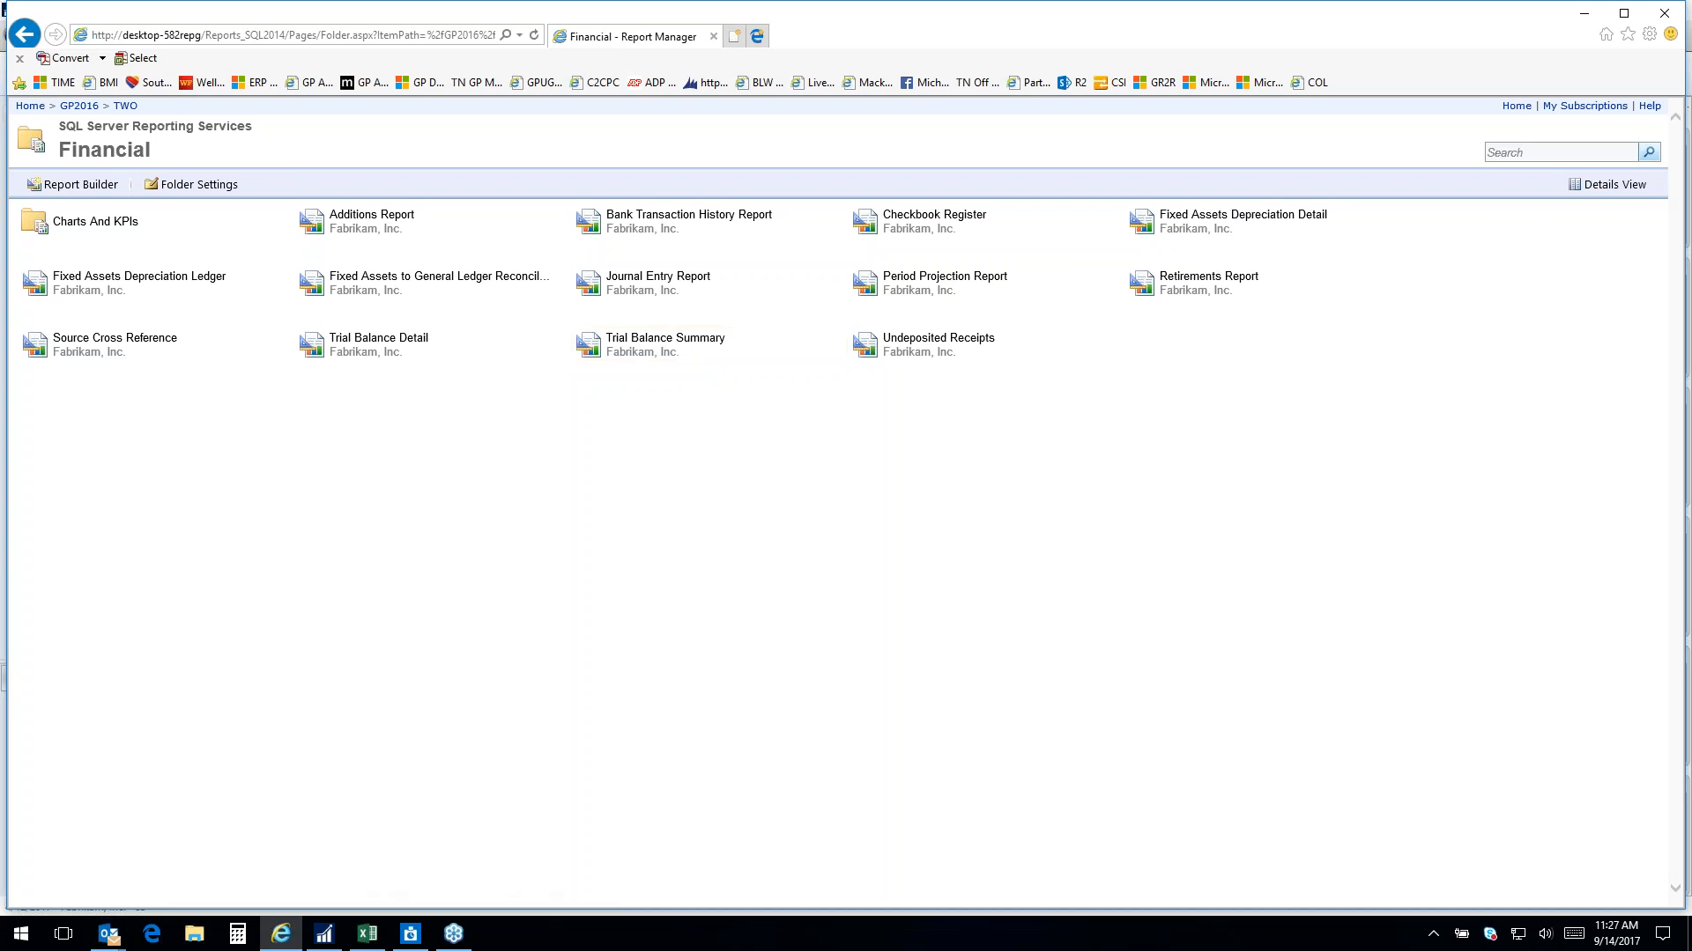
pyautogui.click(89, 225)
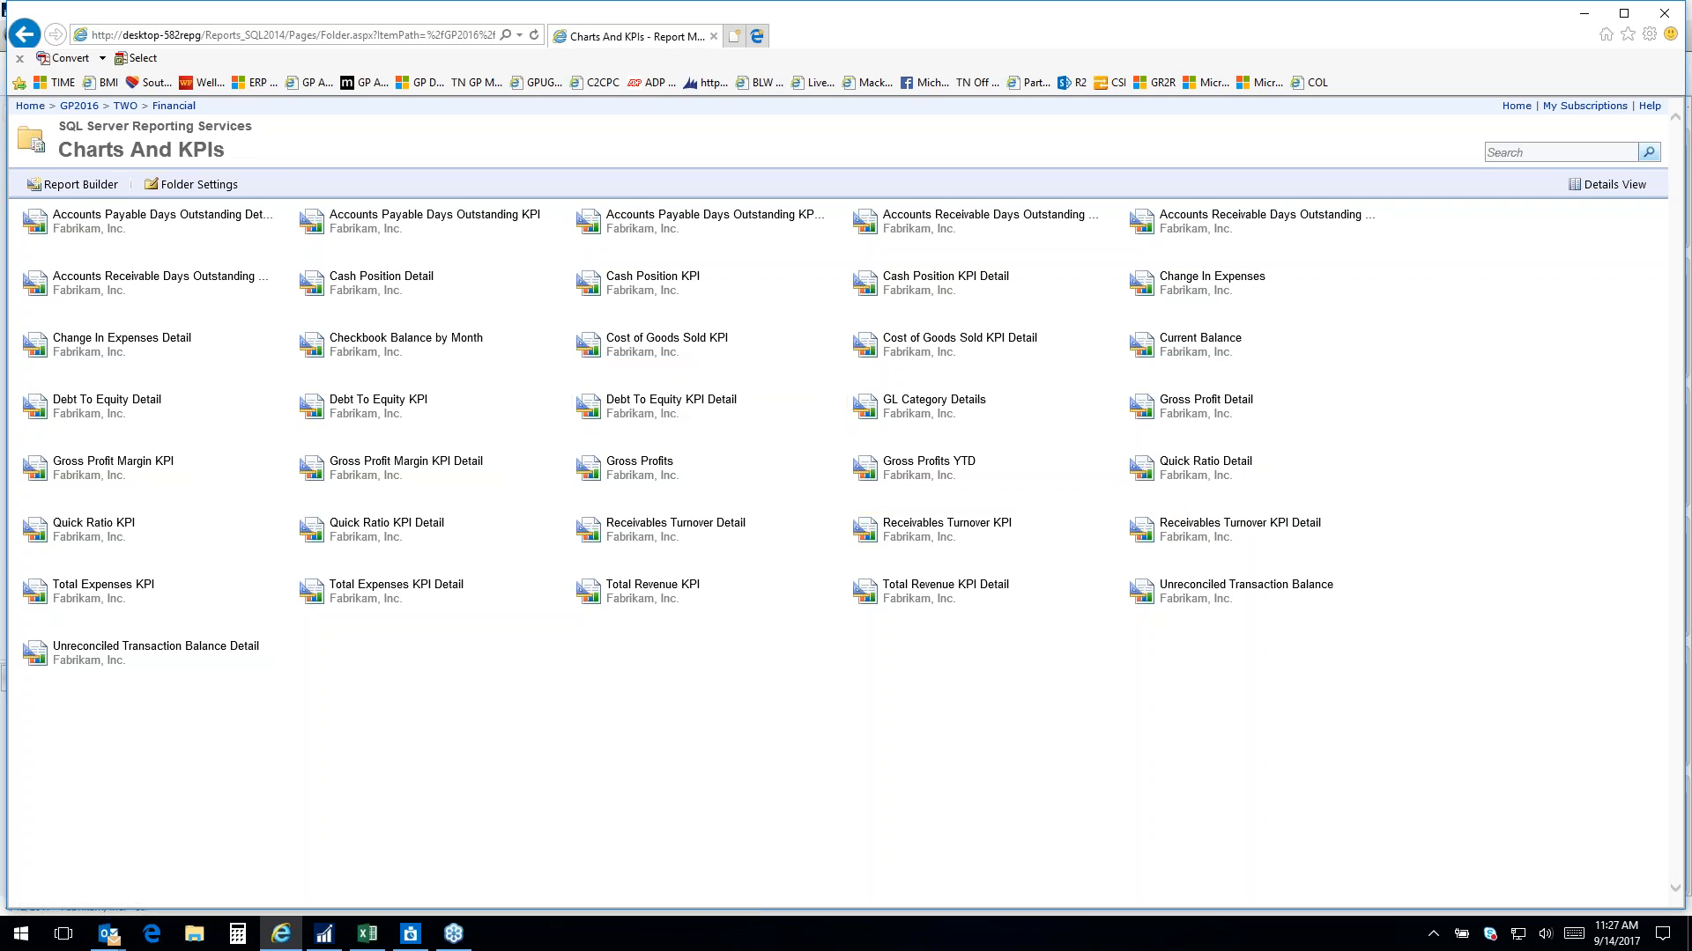
# Open the Cash Position KPI Detail report and set its zoom to 150%
pyautogui.click(944, 281)
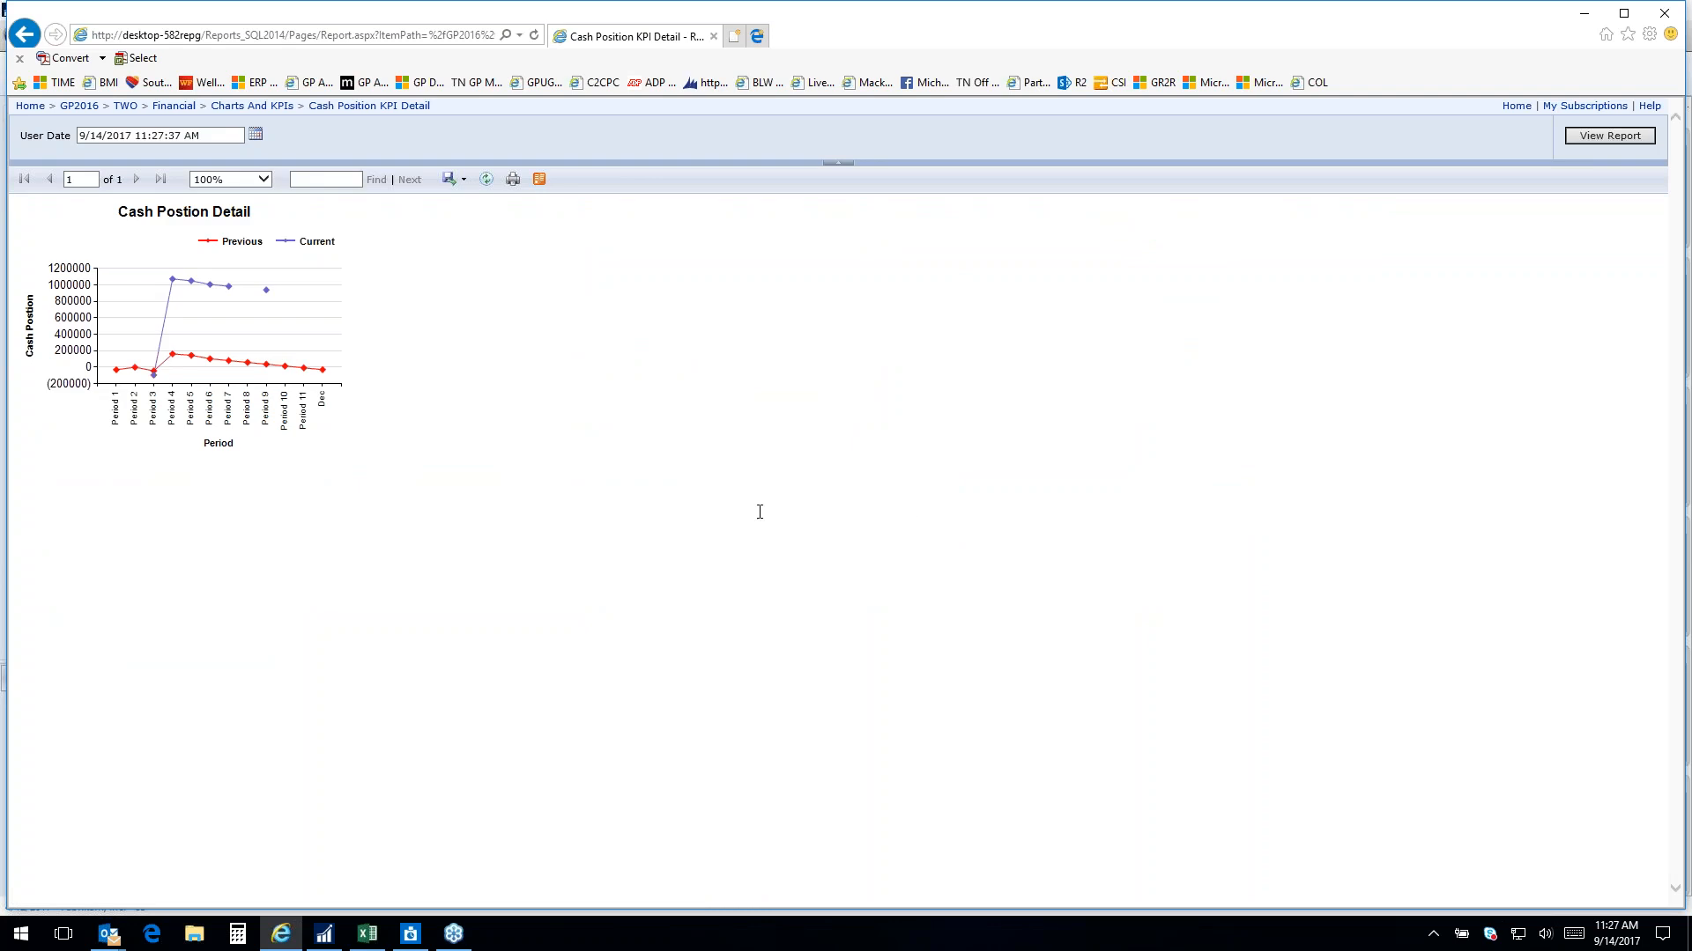
pyautogui.click(263, 181)
pyautogui.click(224, 168)
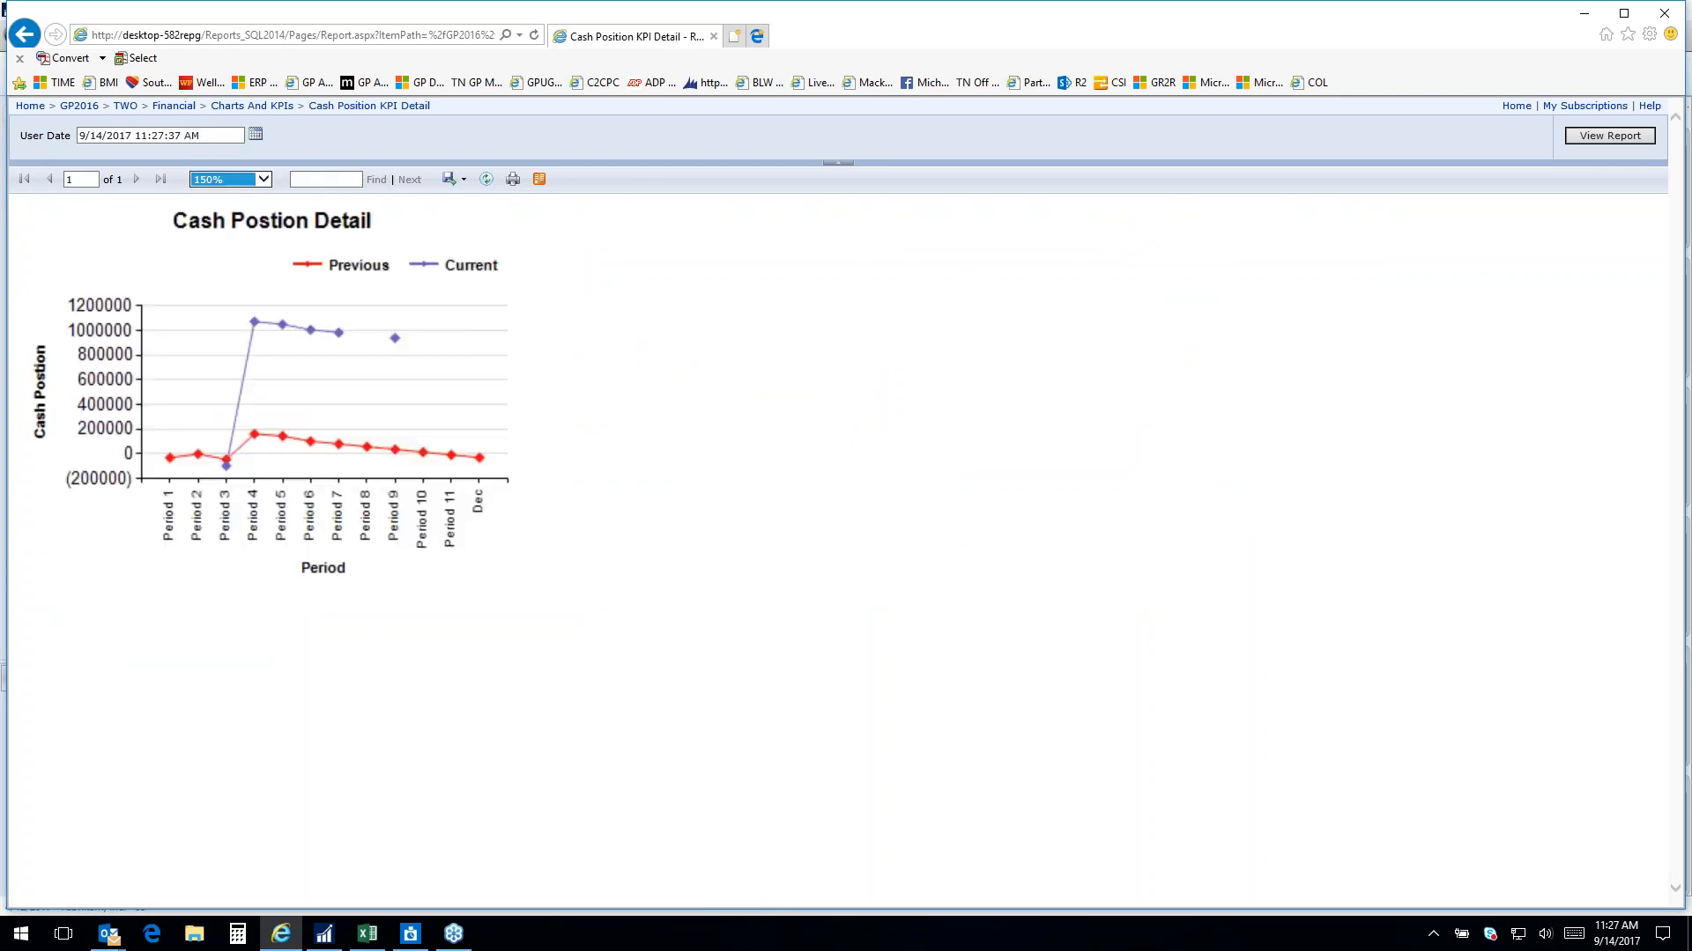
# Switch to Dynamics GP, page Business Analyzer to the Cash Position Detail chart and place the shrunken browser report beside it for comparison
pyautogui.moveTo(1216, 19); pyautogui.dragTo(1277, 83)
pyautogui.click(324, 934)
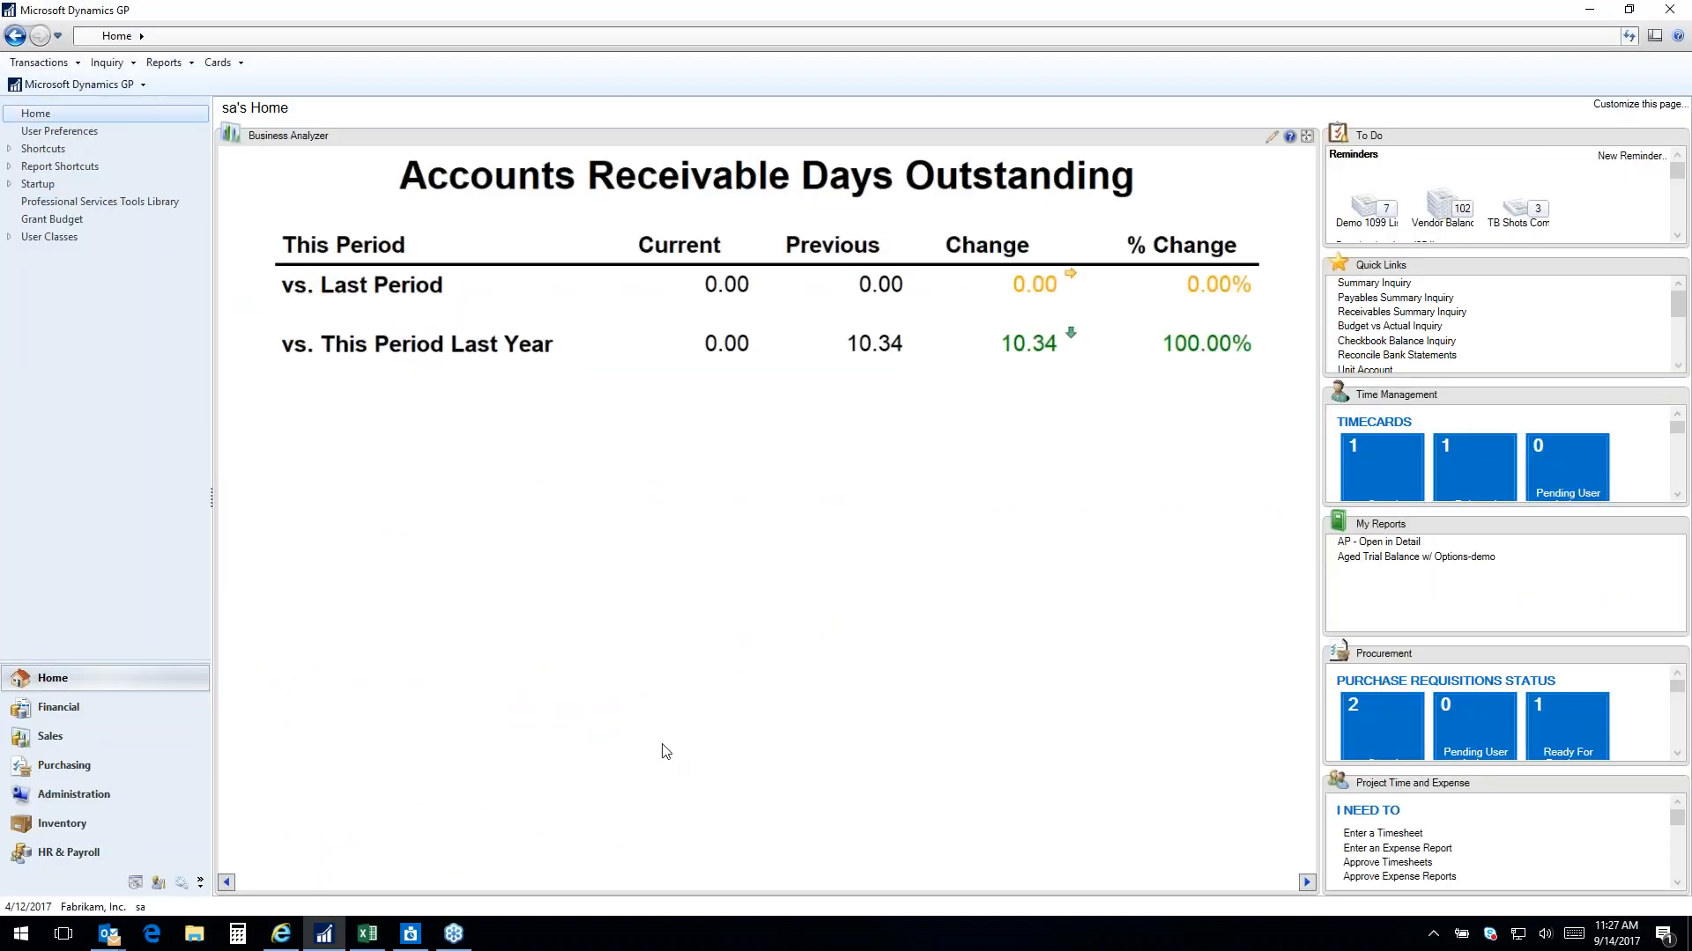
pyautogui.click(1305, 882)
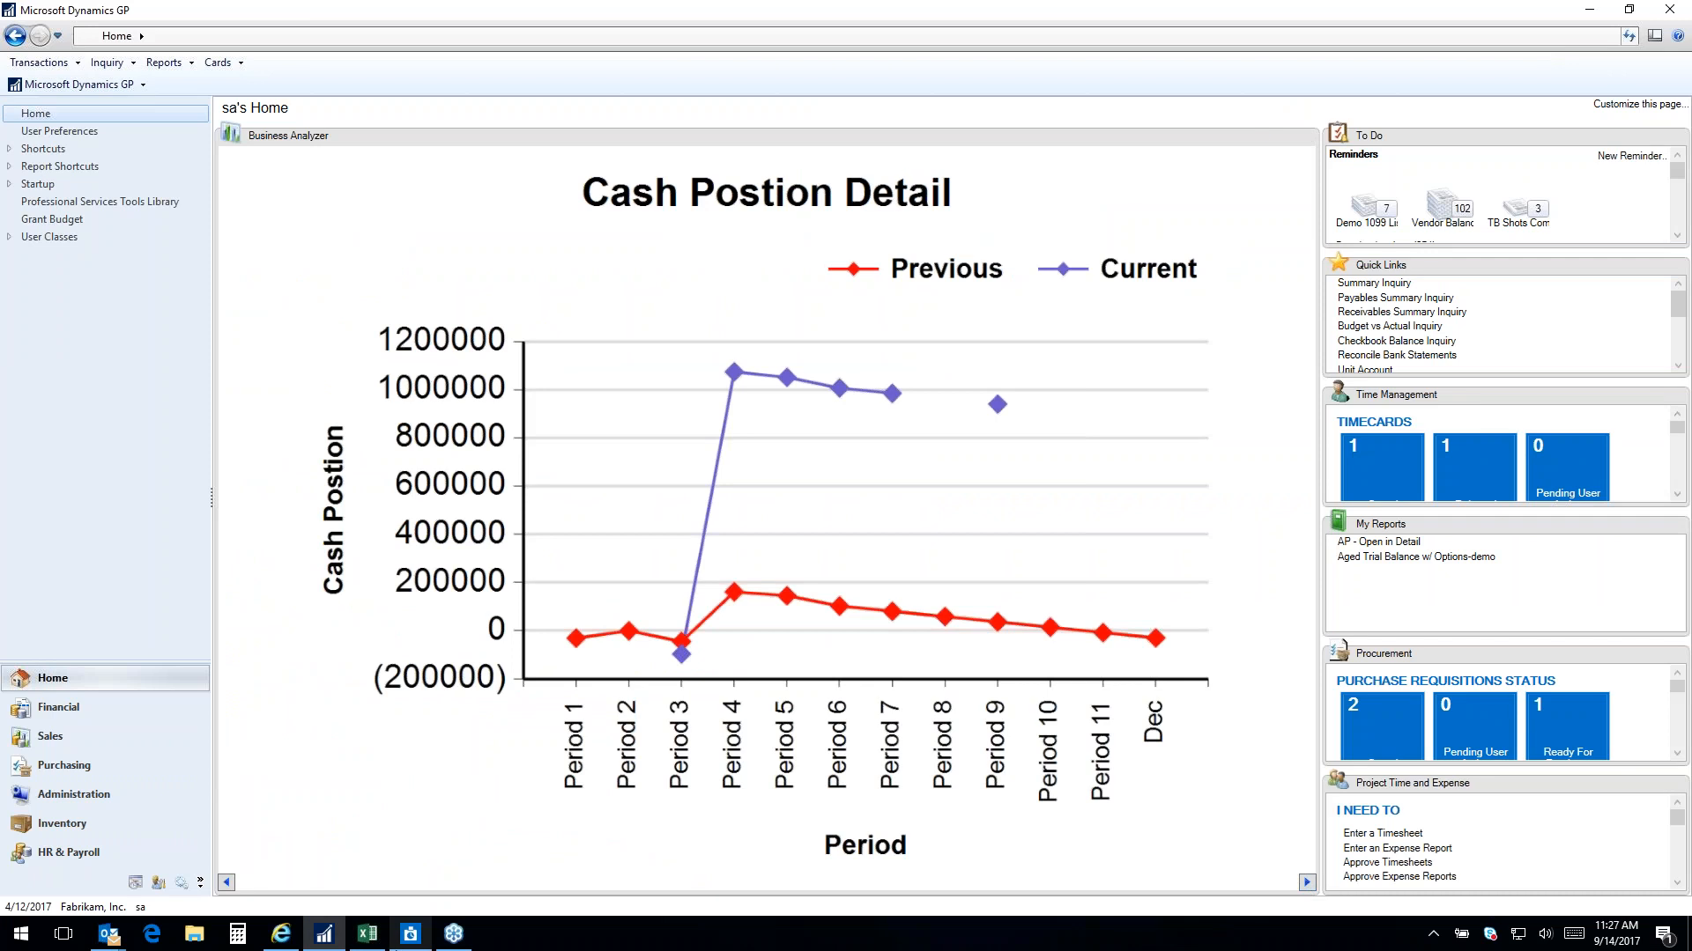
pyautogui.click(281, 934)
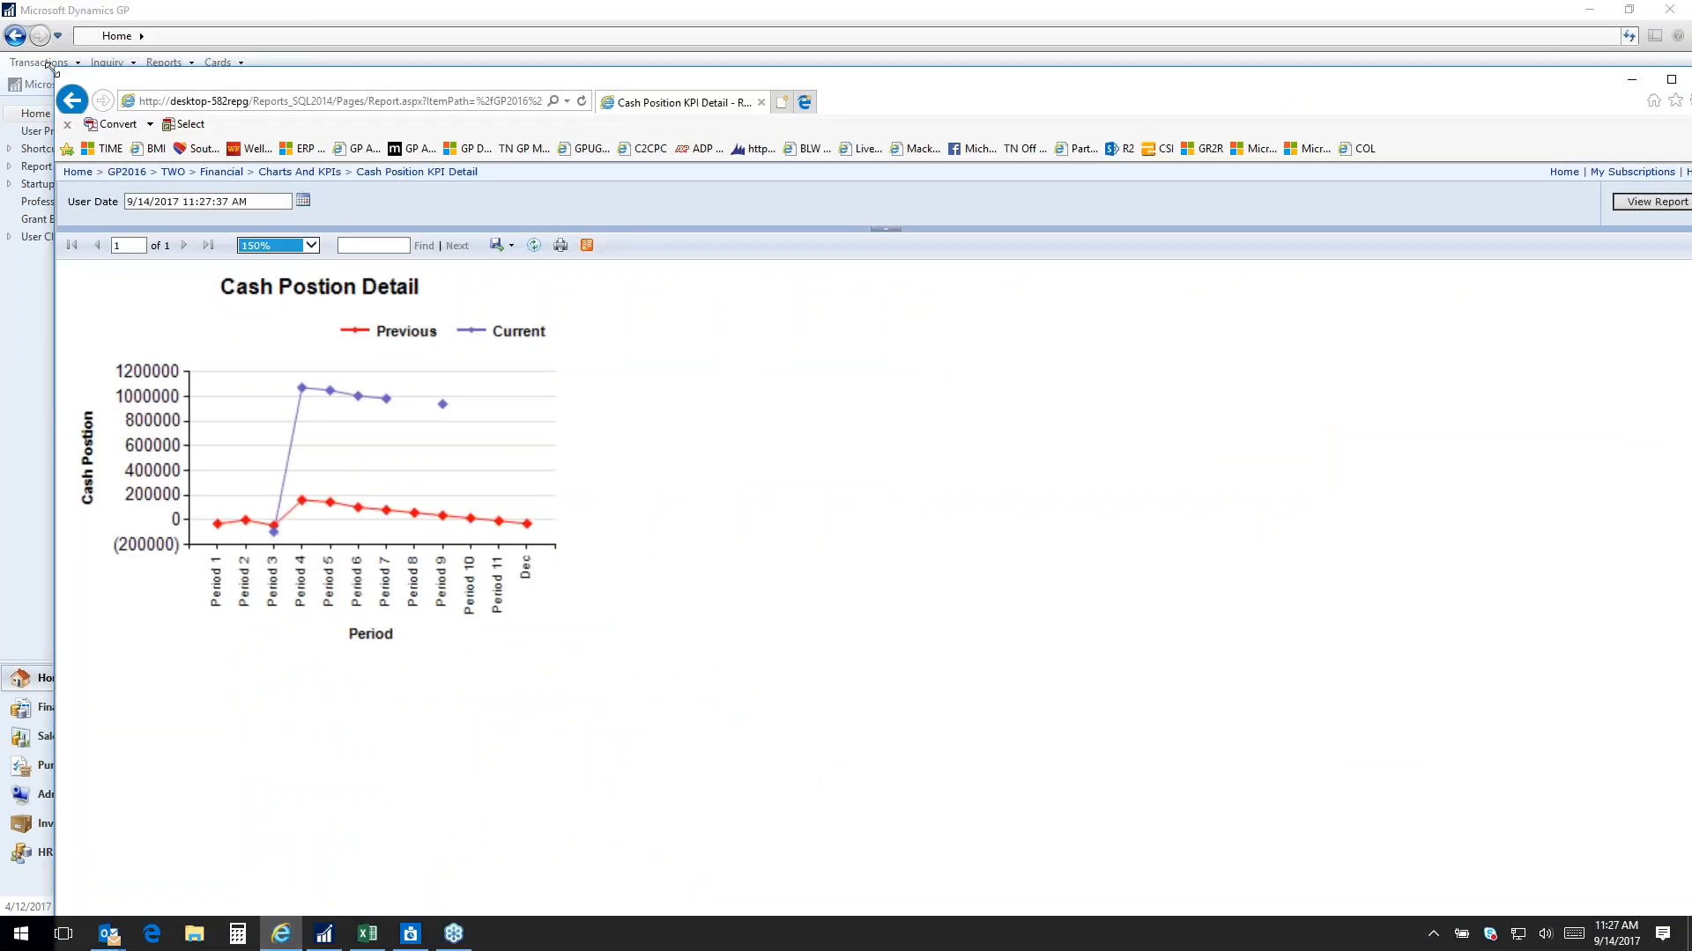
pyautogui.moveTo(54, 67); pyautogui.dragTo(1079, 137)
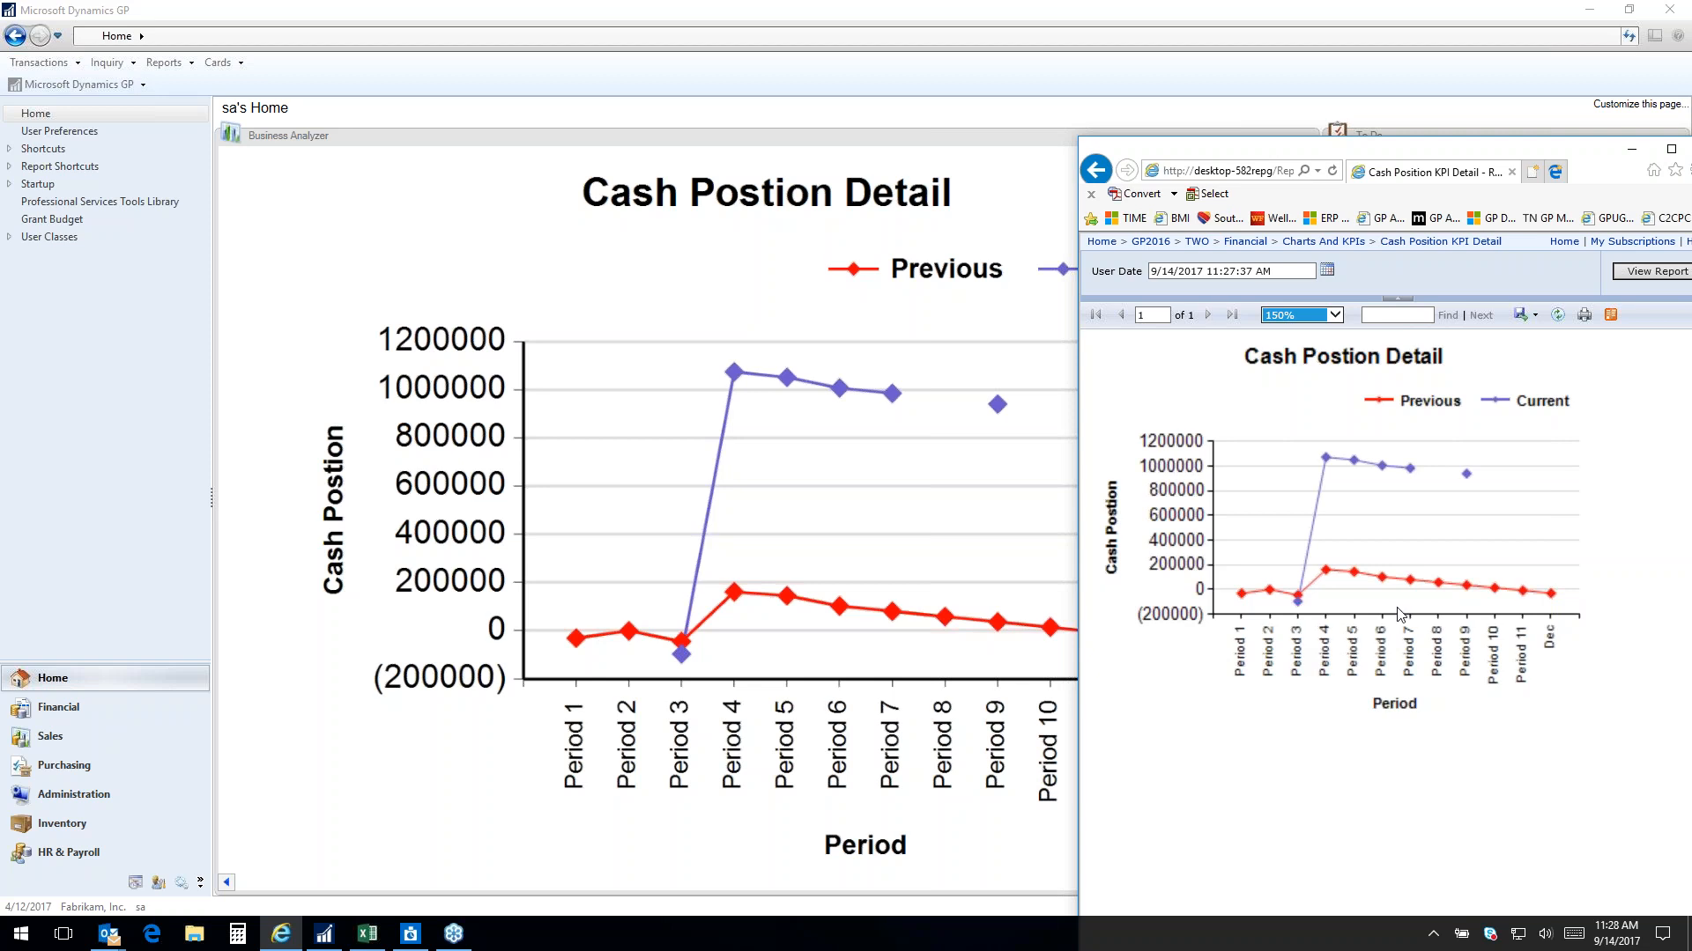
# Close the browser window with the report and restore the Business Analyzer area to its normal size on the home page
pyautogui.moveTo(1462, 144); pyautogui.dragTo(443, 31)
pyautogui.click(842, 42)
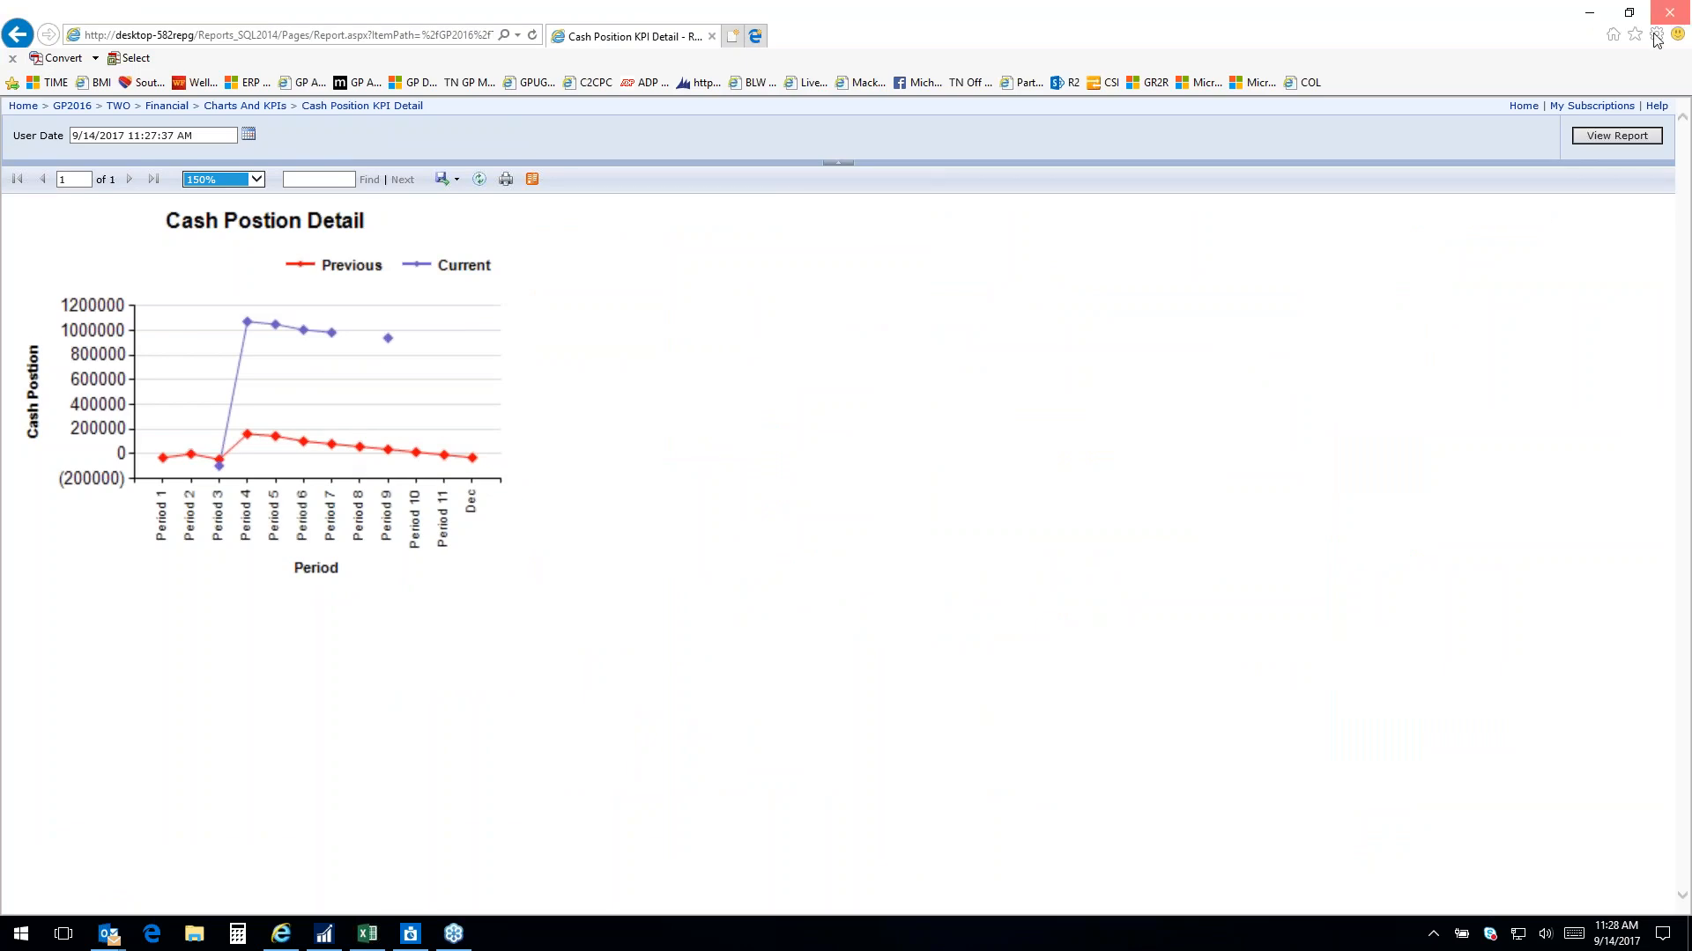
pyautogui.click(1671, 12)
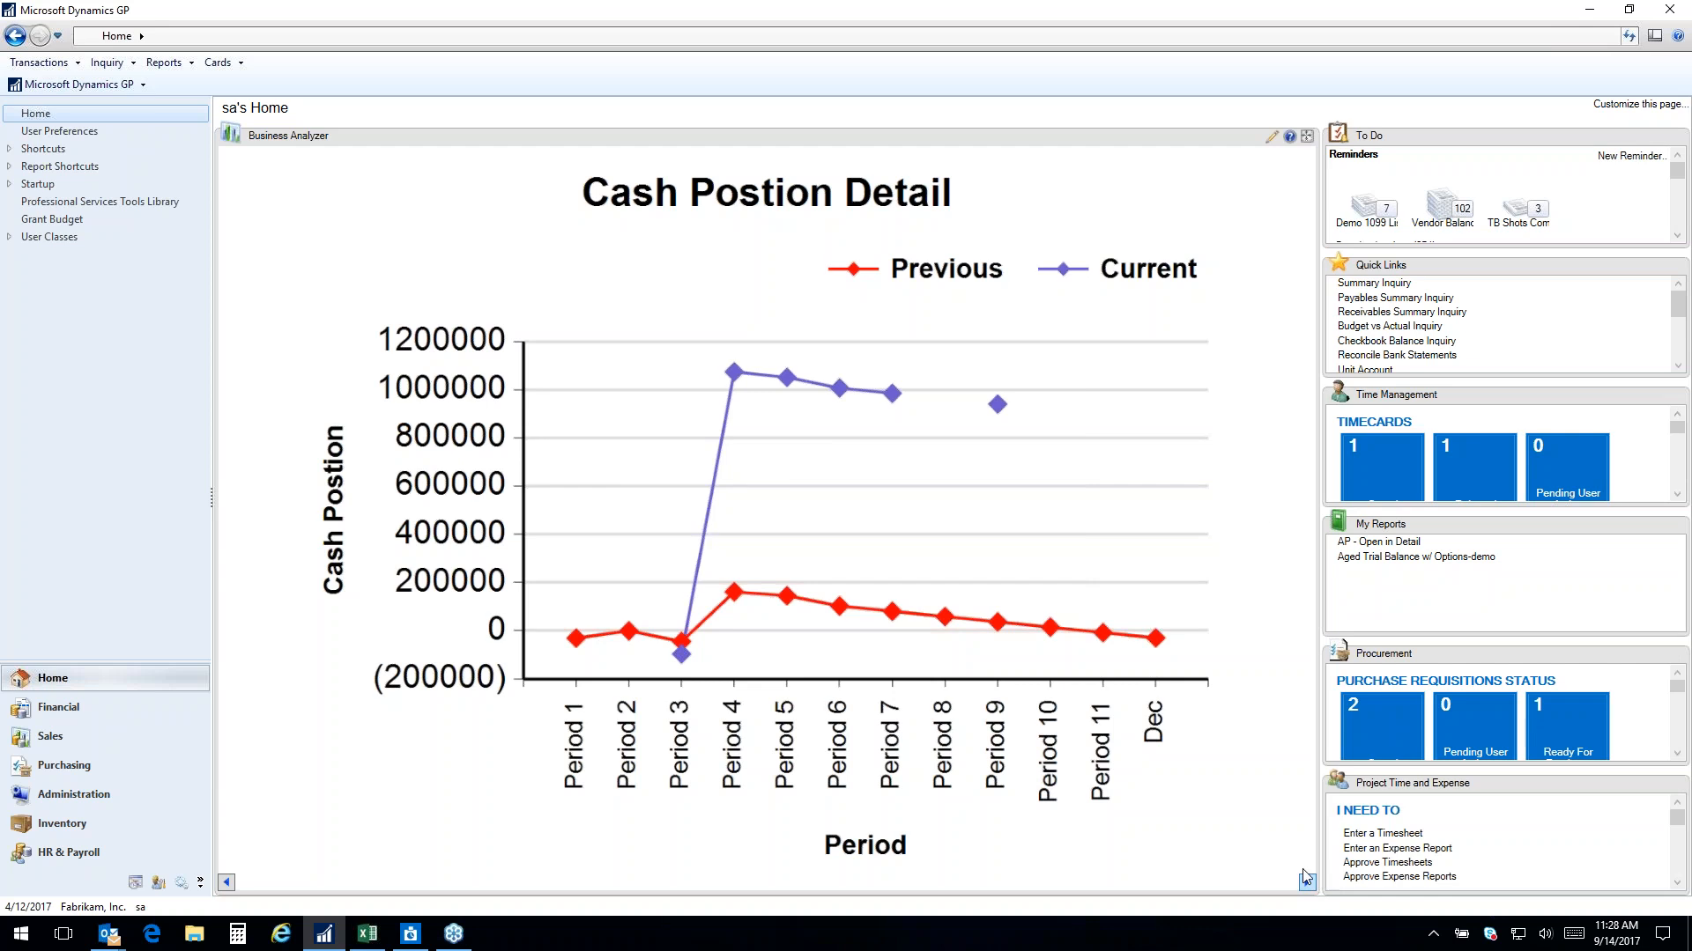
pyautogui.click(1307, 138)
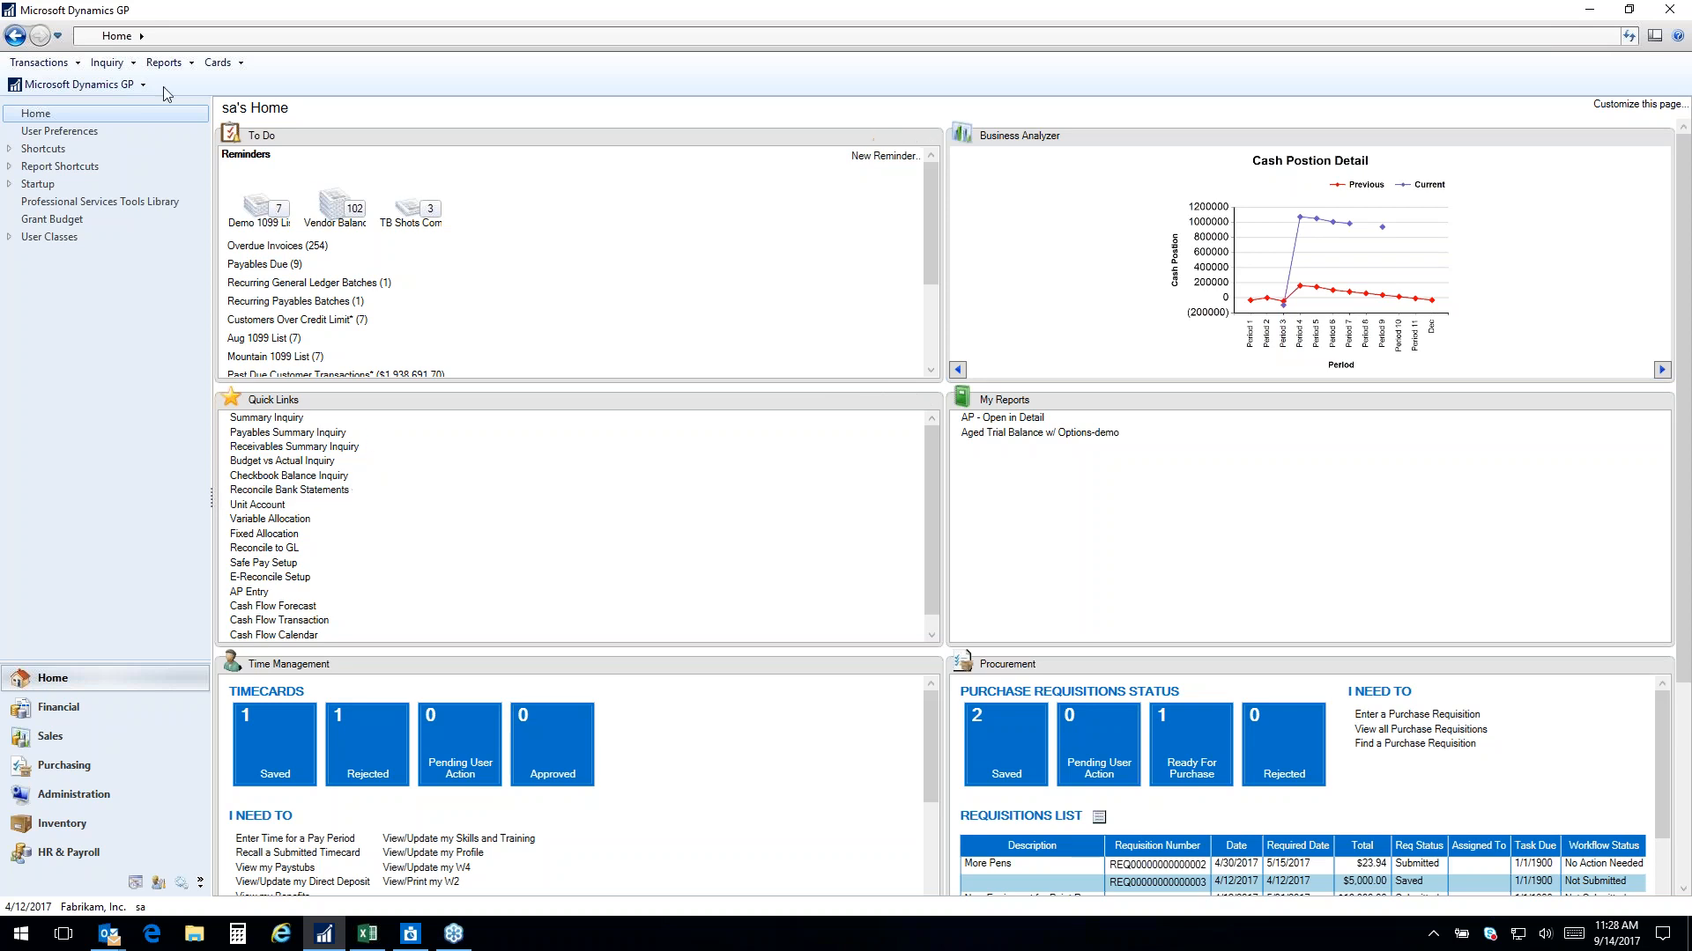
pyautogui.click(56, 66)
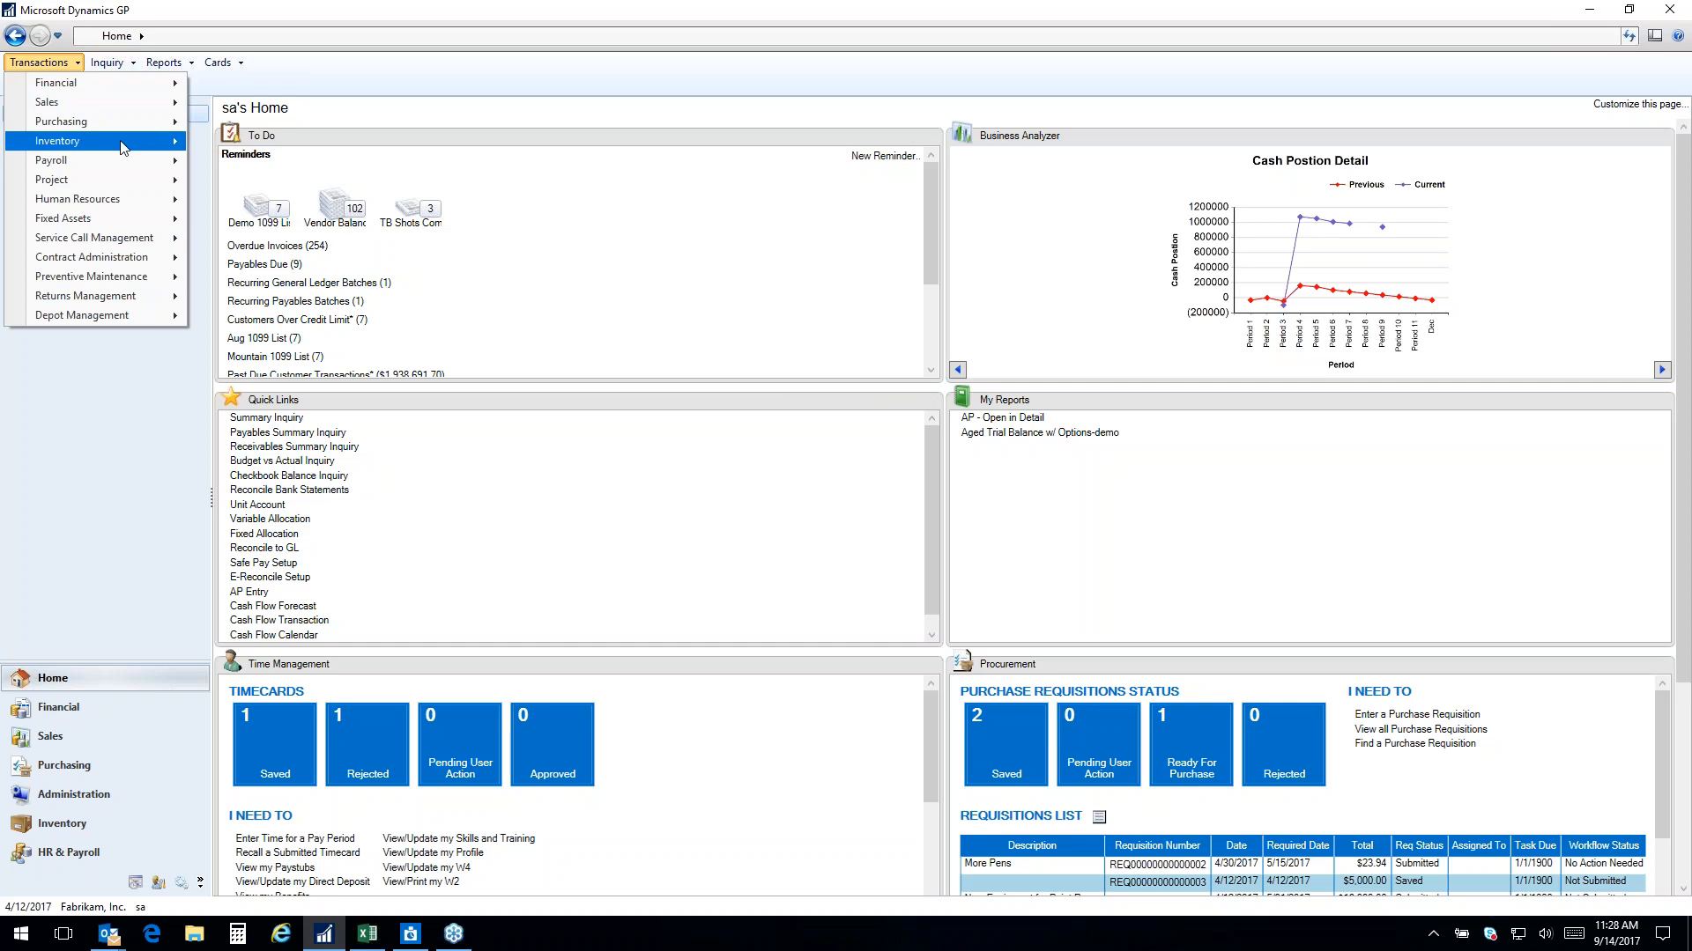
pyautogui.moveTo(151, 82)
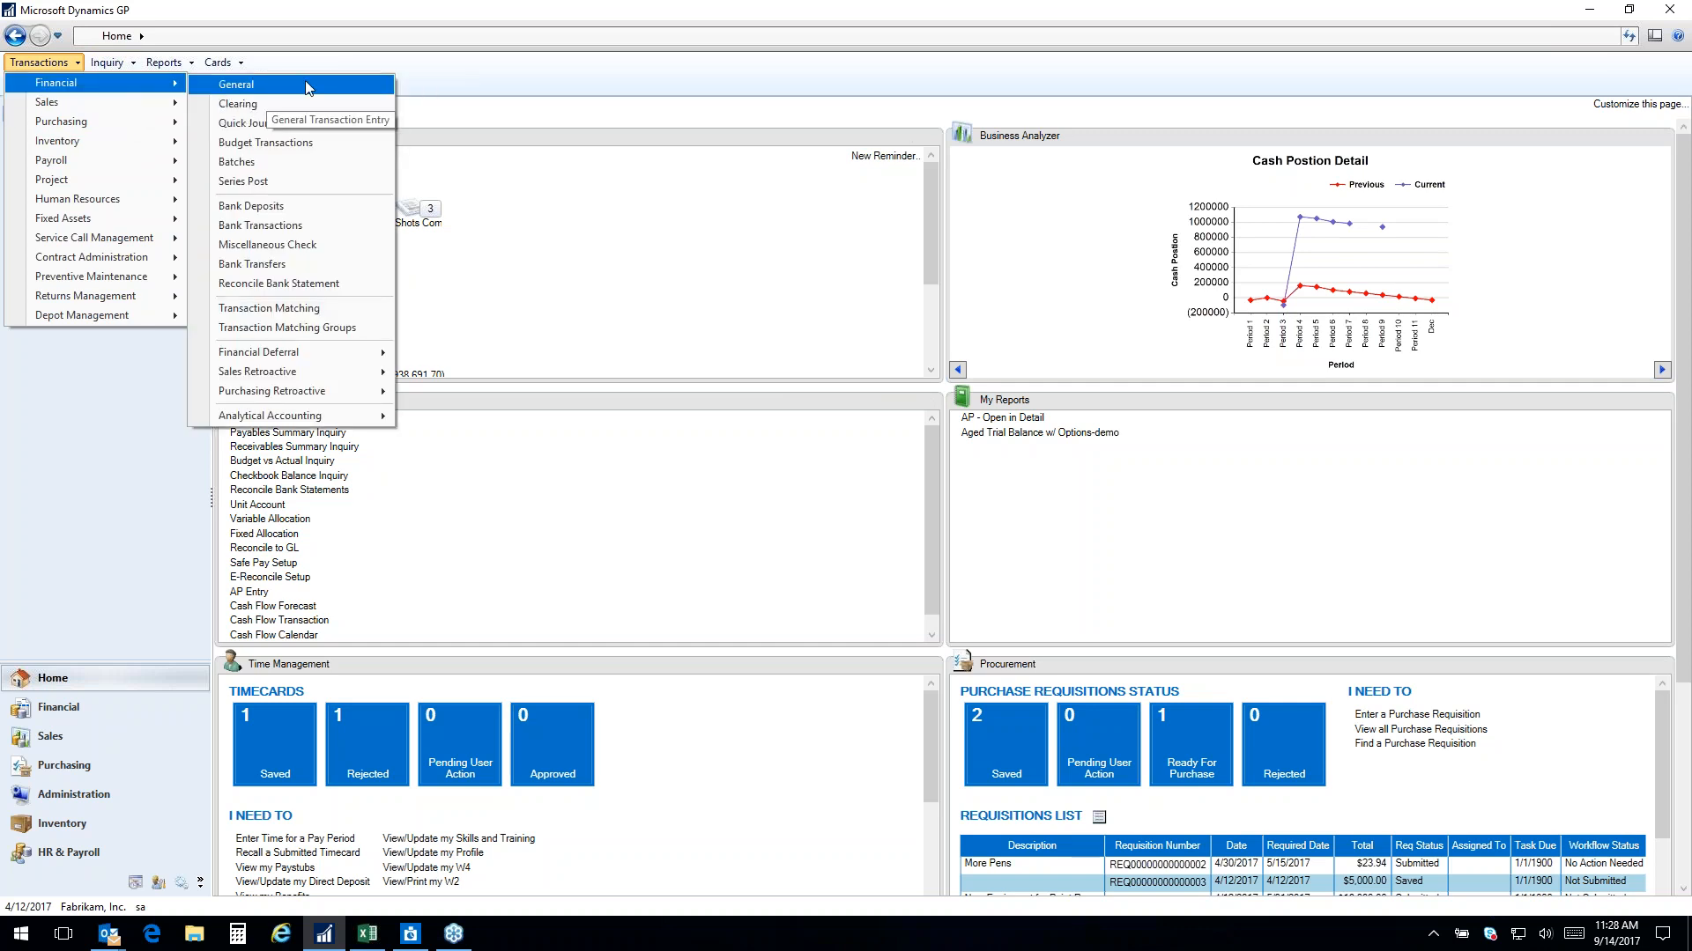
pyautogui.moveTo(132, 122)
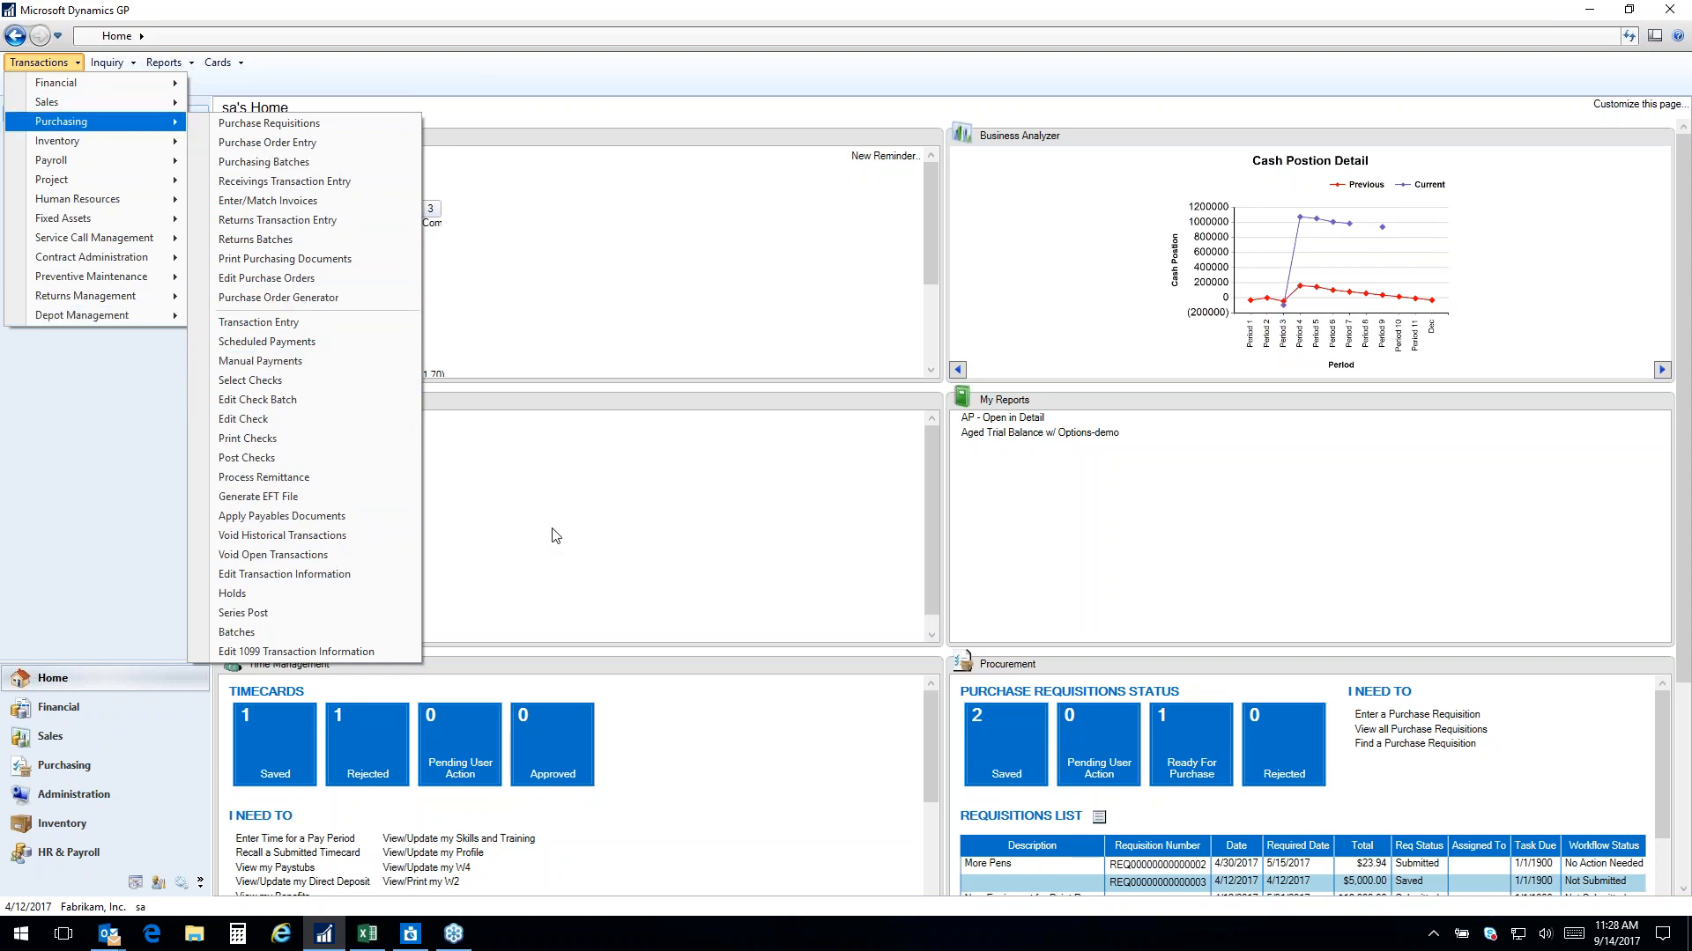
pyautogui.click(634, 521)
pyautogui.click(713, 141)
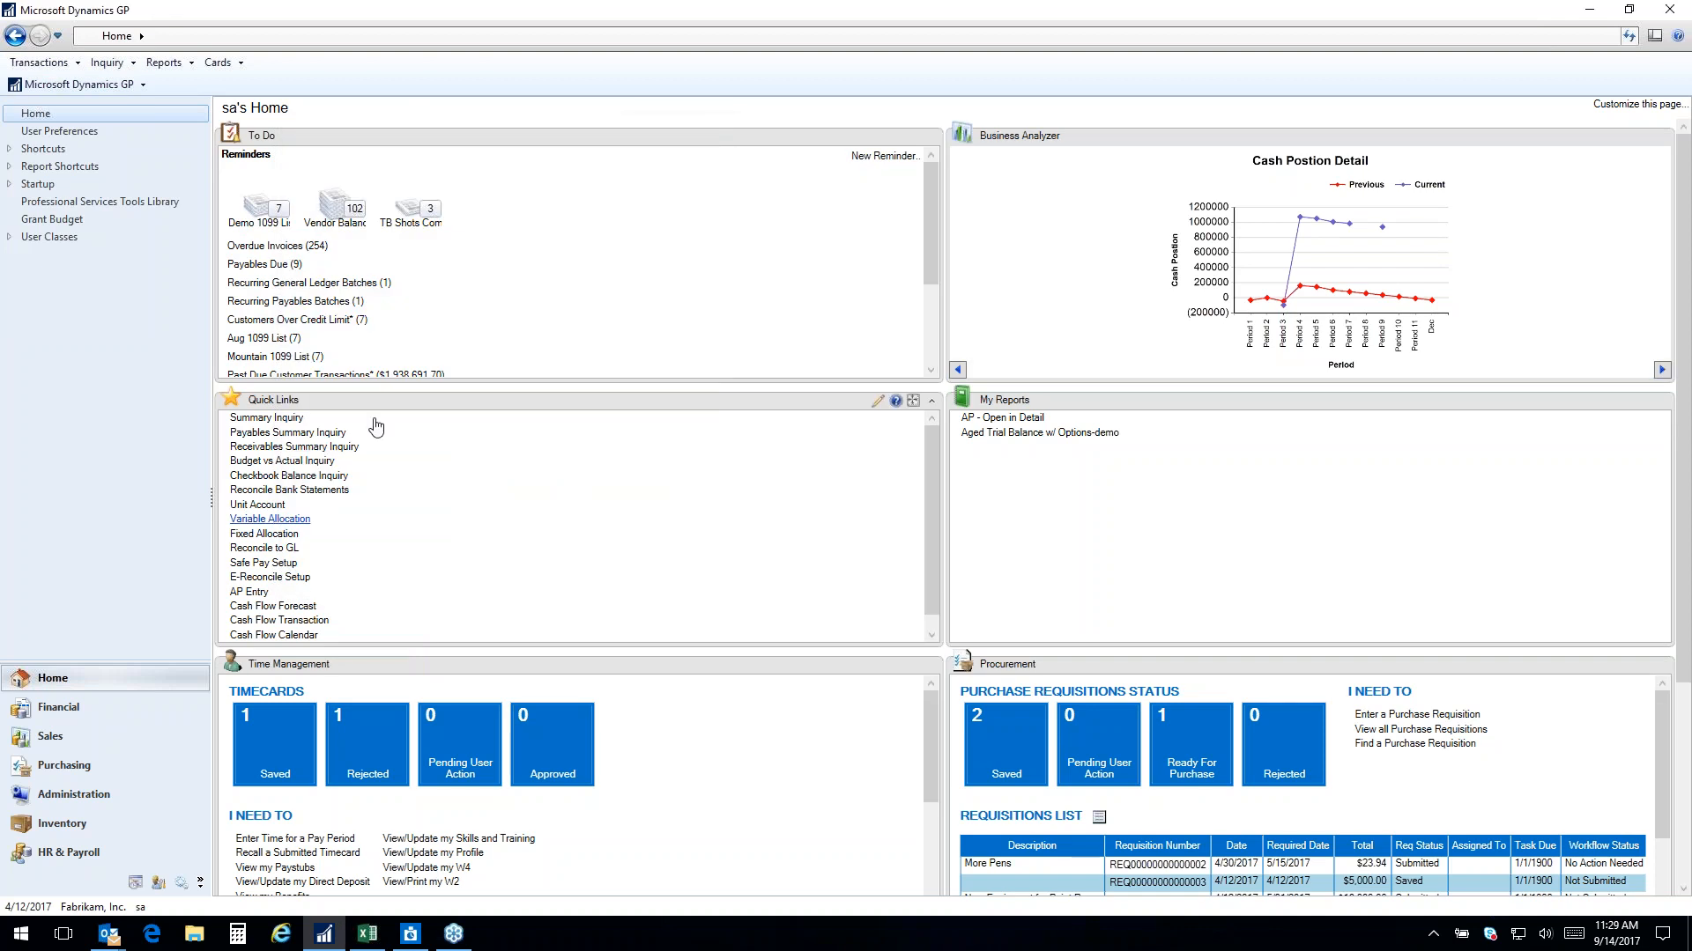
# Open Unit Account from the Quick Links, show the first record, review the full unit account lookup list and close both windows
pyautogui.click(272, 509)
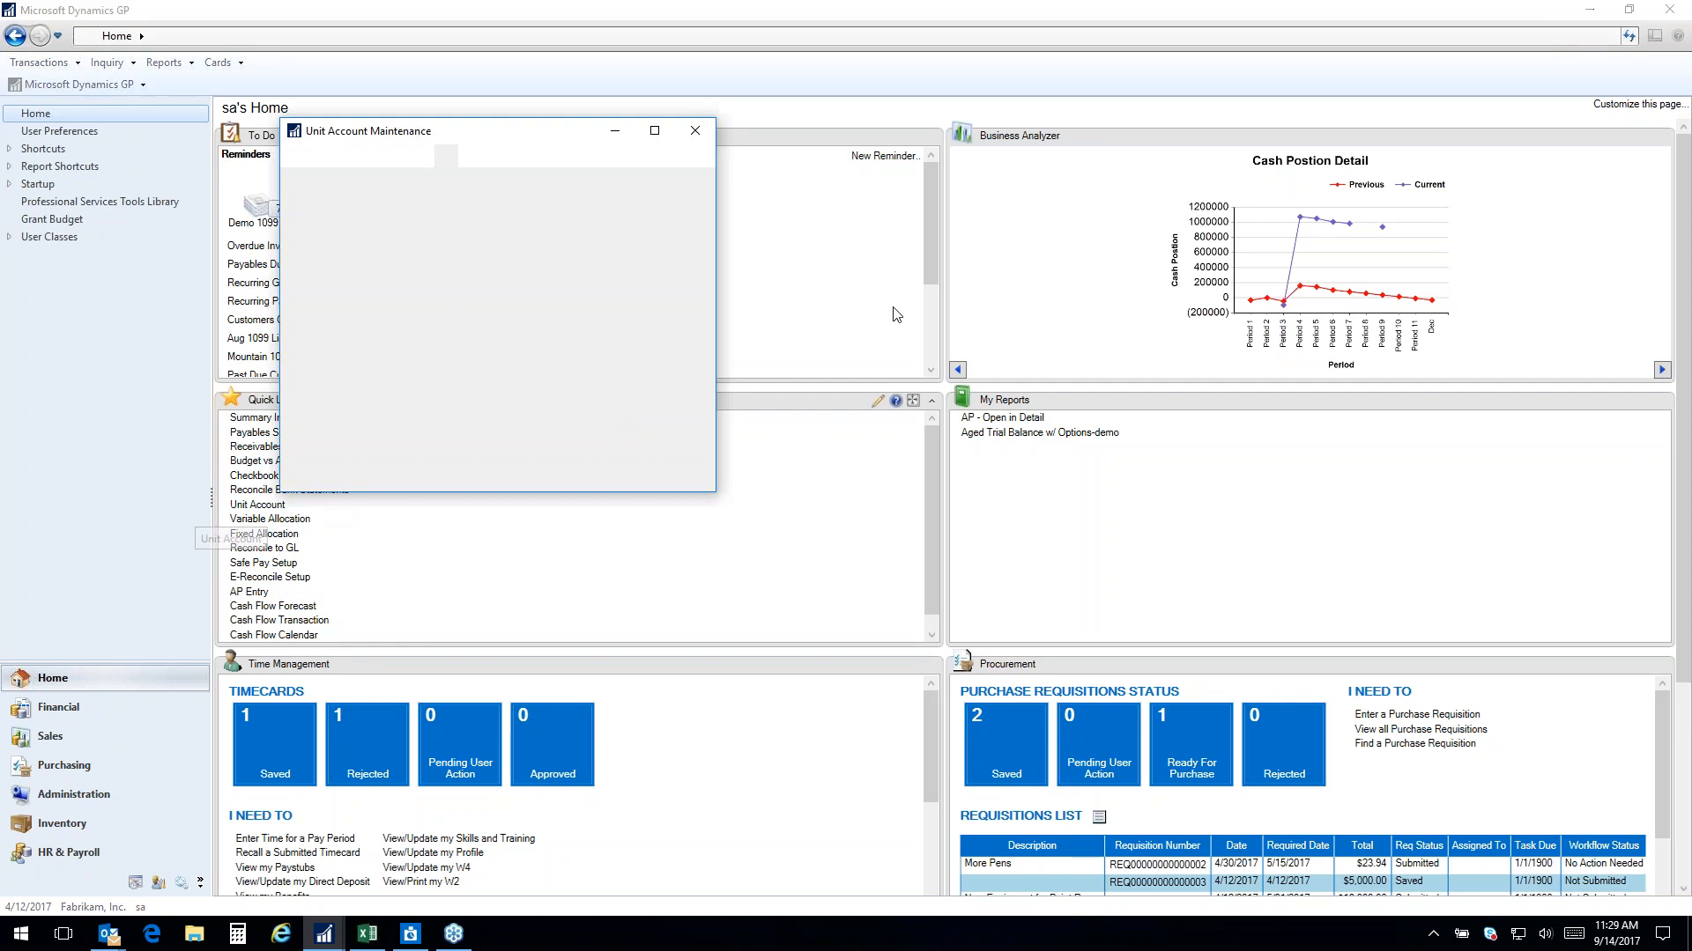
pyautogui.click(296, 541)
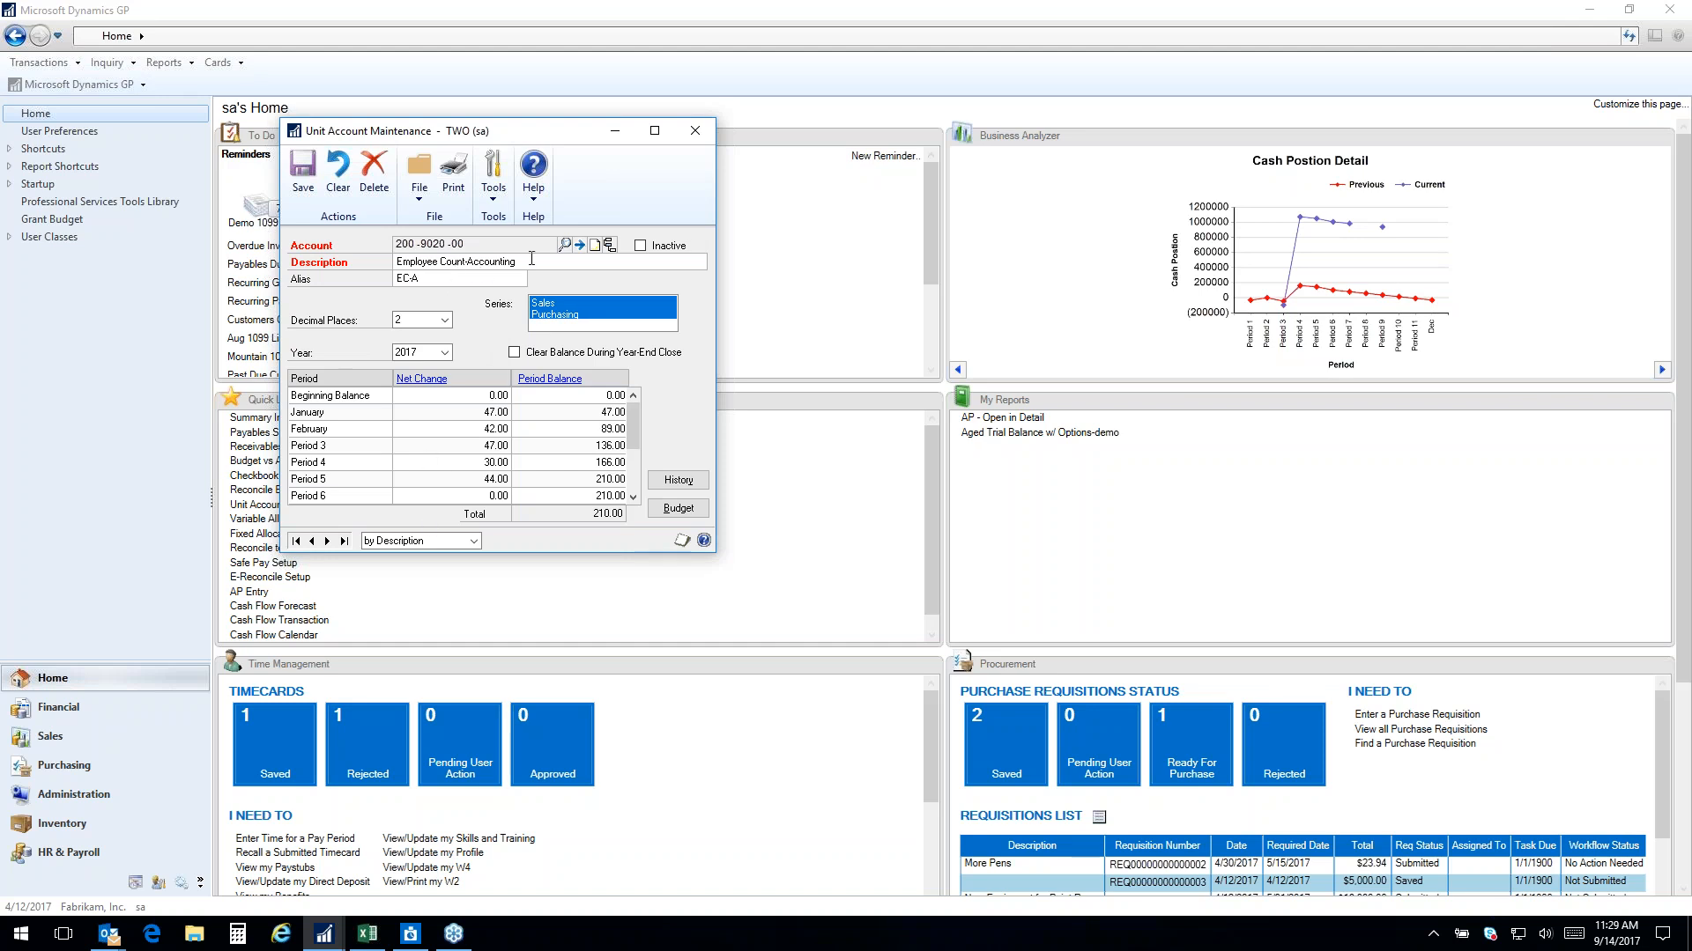
pyautogui.click(564, 245)
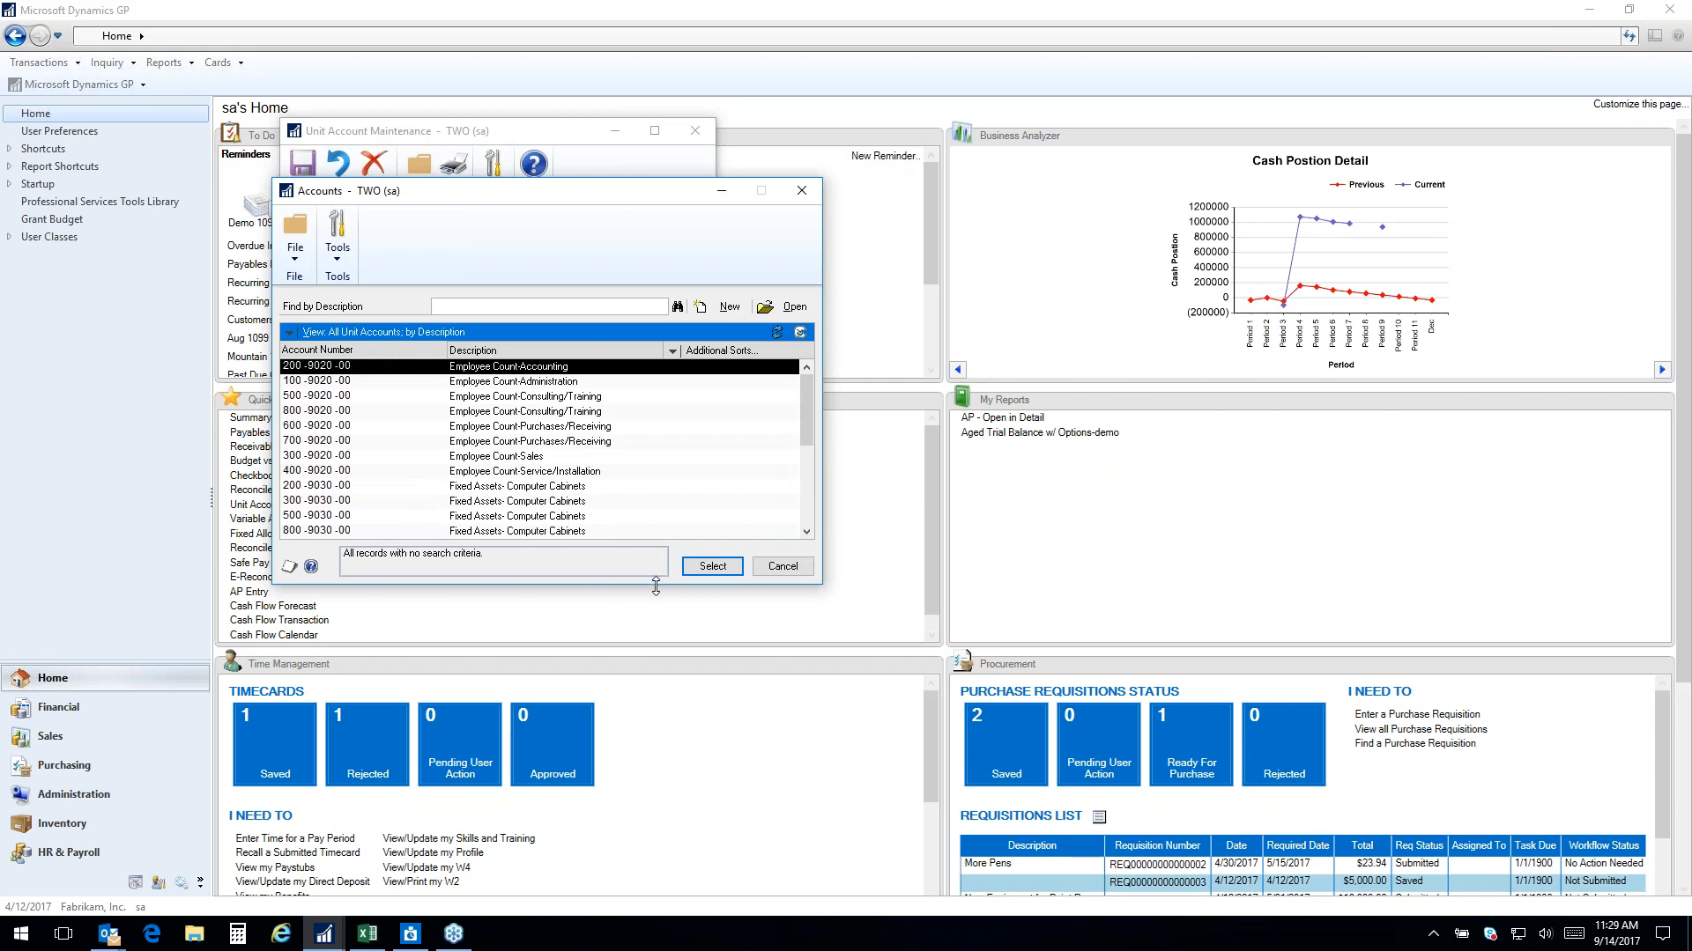
pyautogui.moveTo(653, 584); pyautogui.dragTo(667, 879)
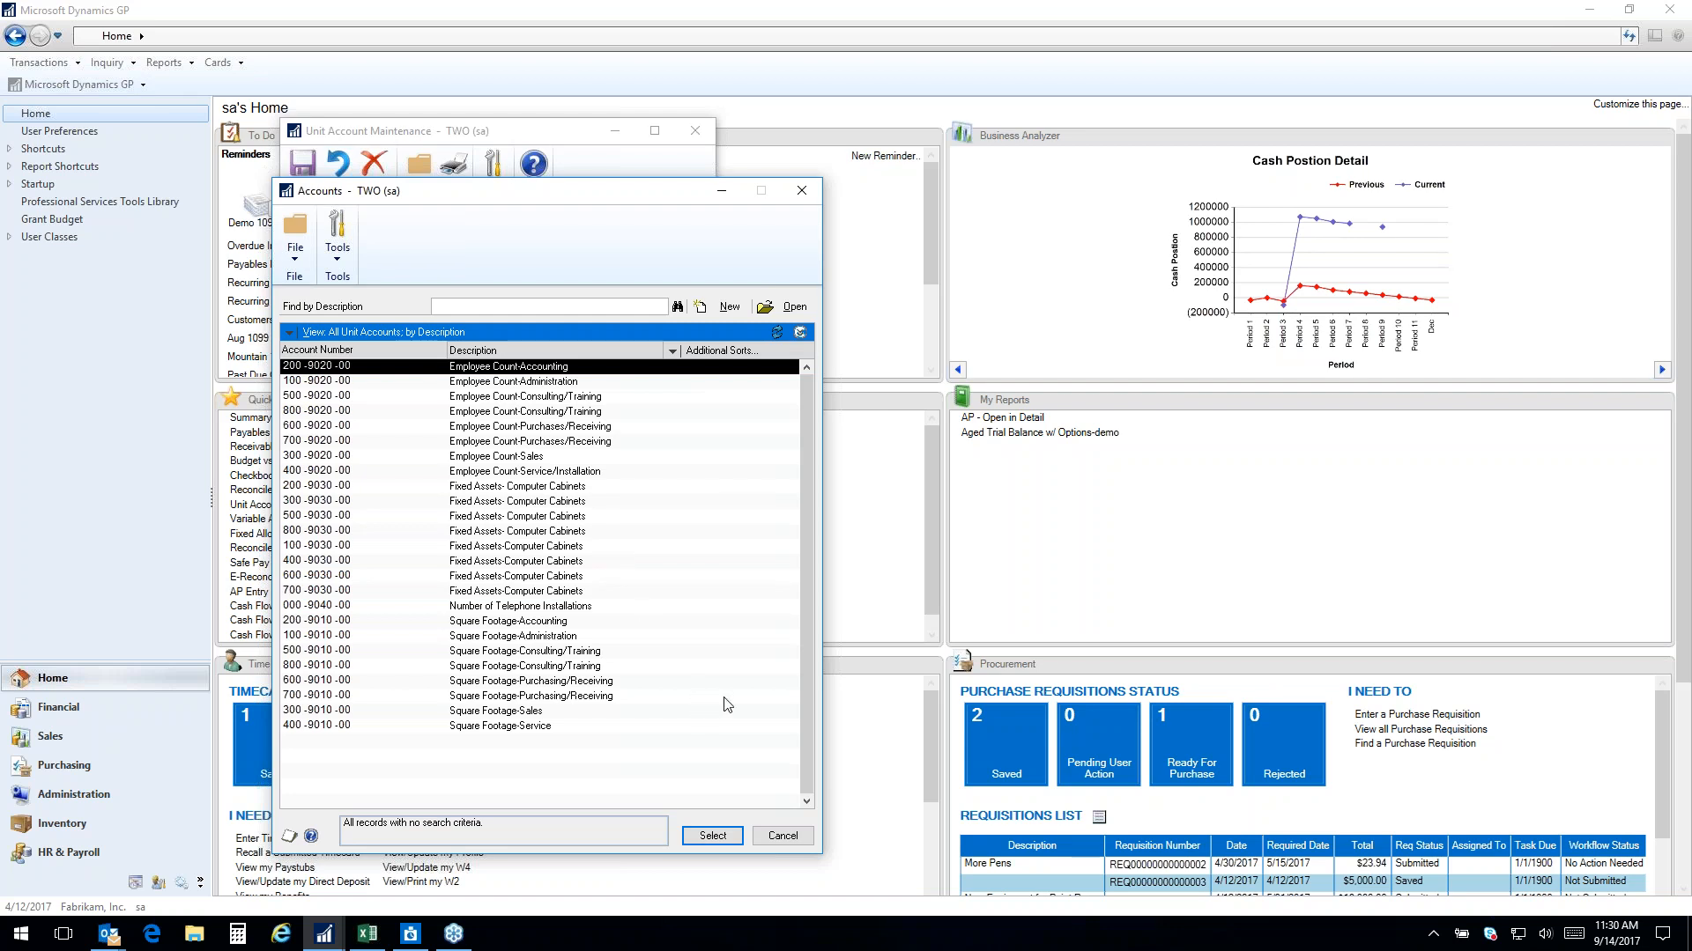
pyautogui.click(781, 836)
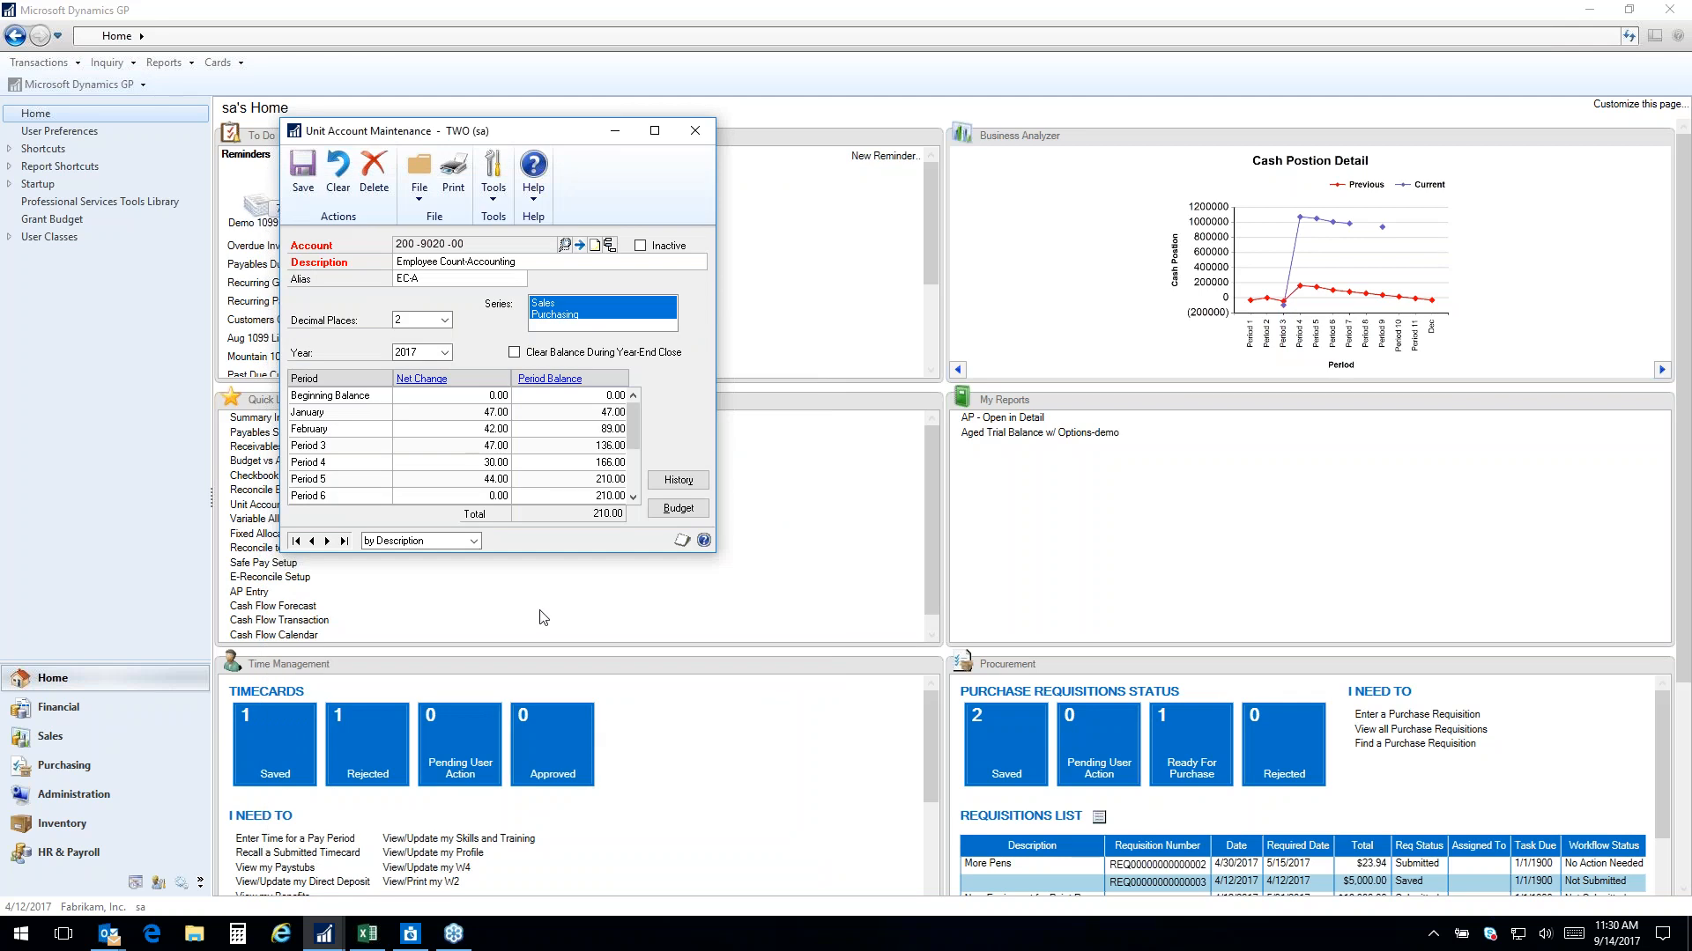
pyautogui.click(696, 132)
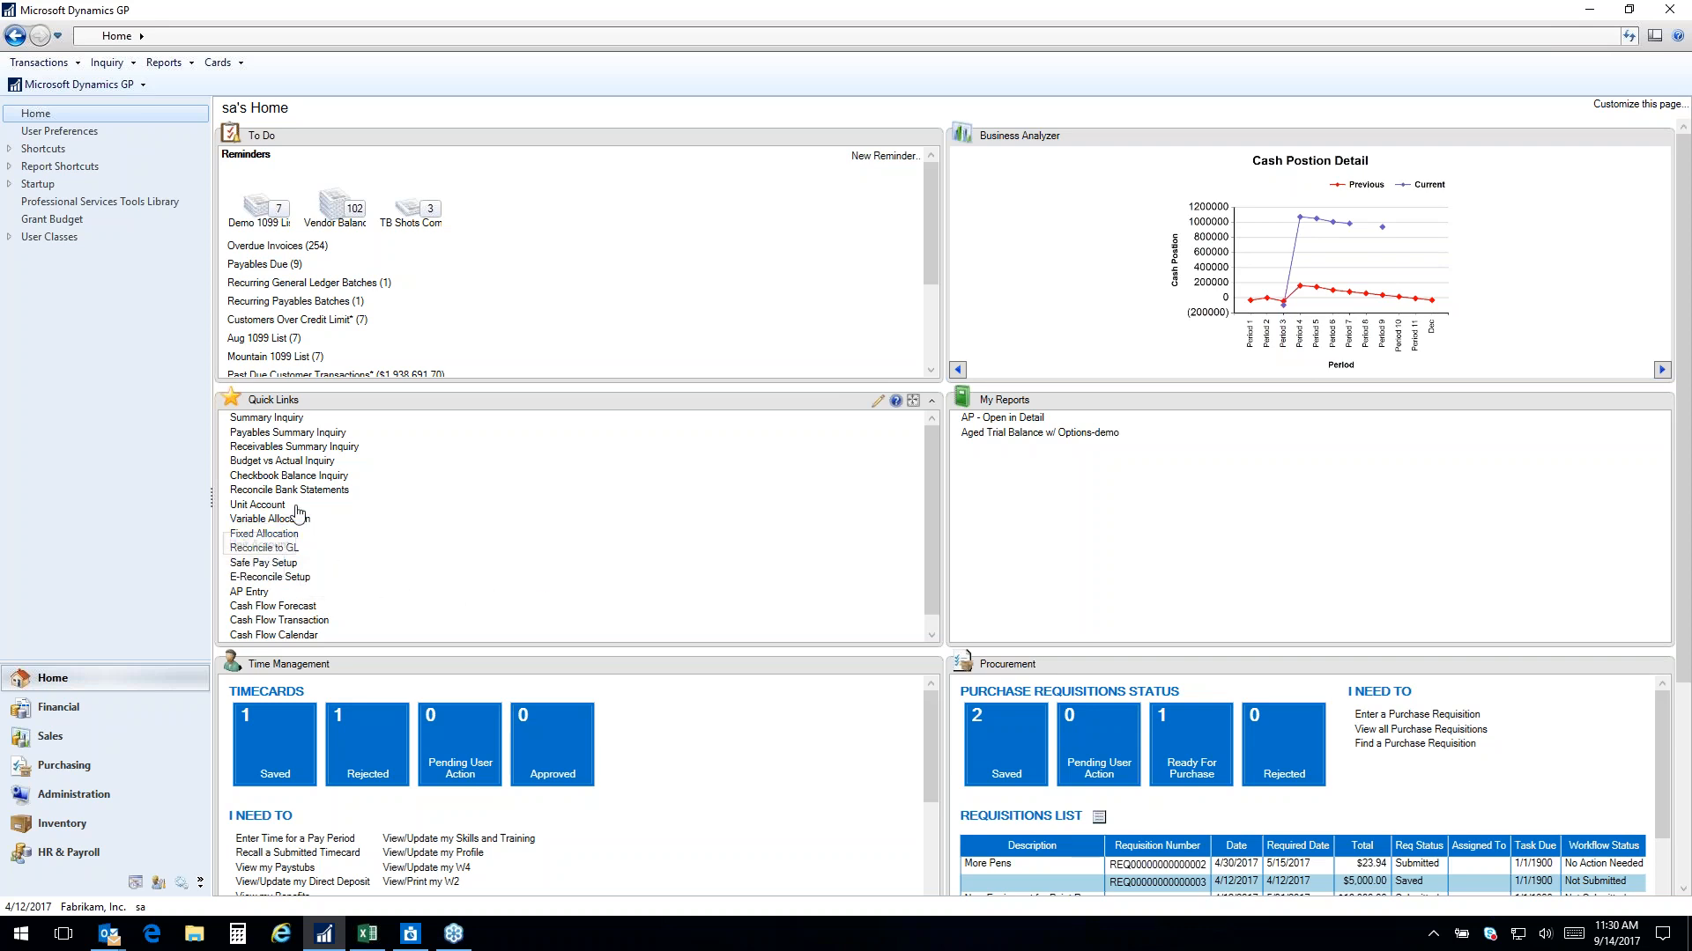
# Open Fixed Allocation, show the first record, review the distribution percentages for Rent Expense and close the window
pyautogui.click(289, 535)
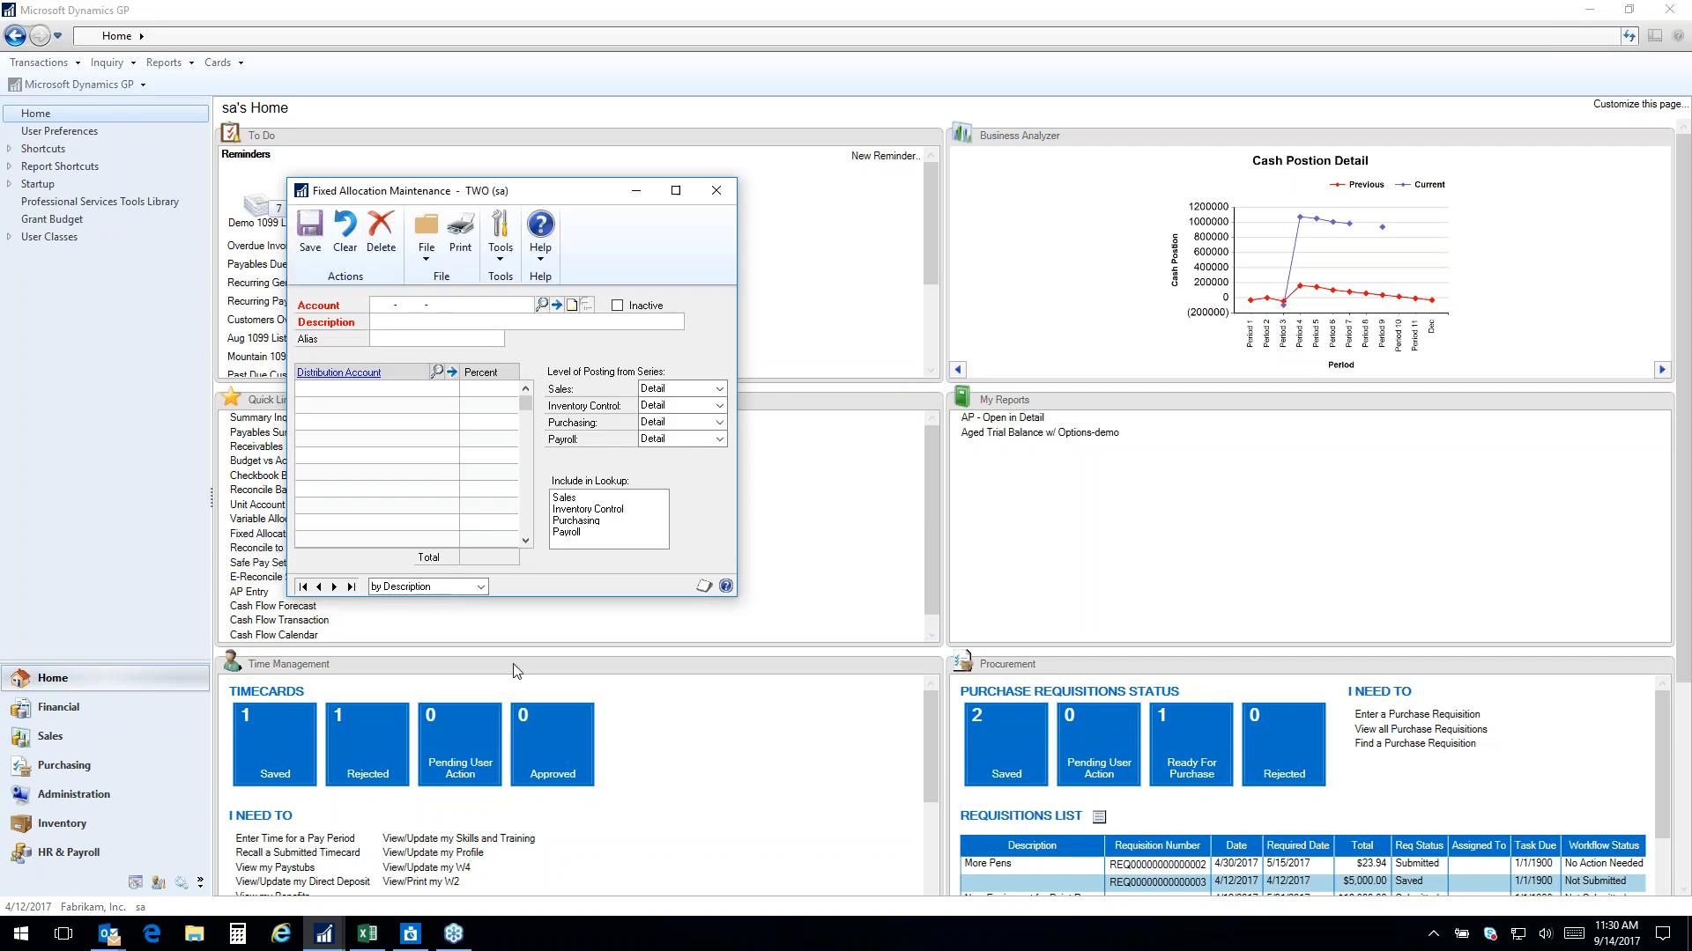
pyautogui.click(303, 587)
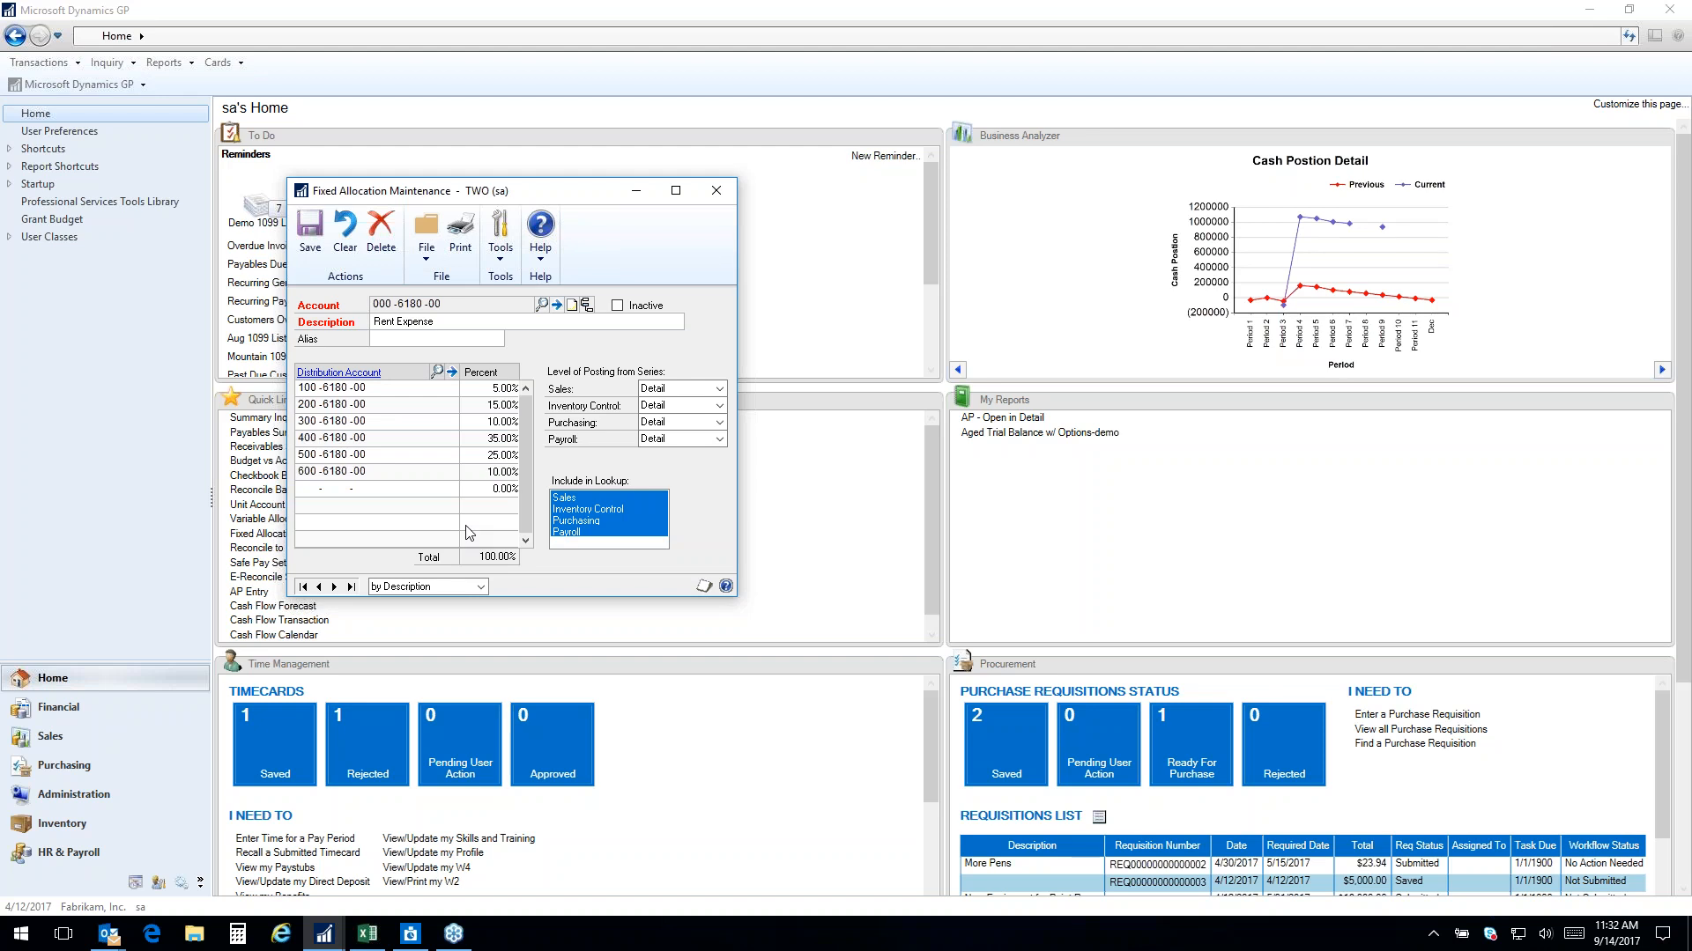
pyautogui.click(476, 472)
pyautogui.press('Up')
pyautogui.press('Up')
pyautogui.press('Up')
pyautogui.click(717, 190)
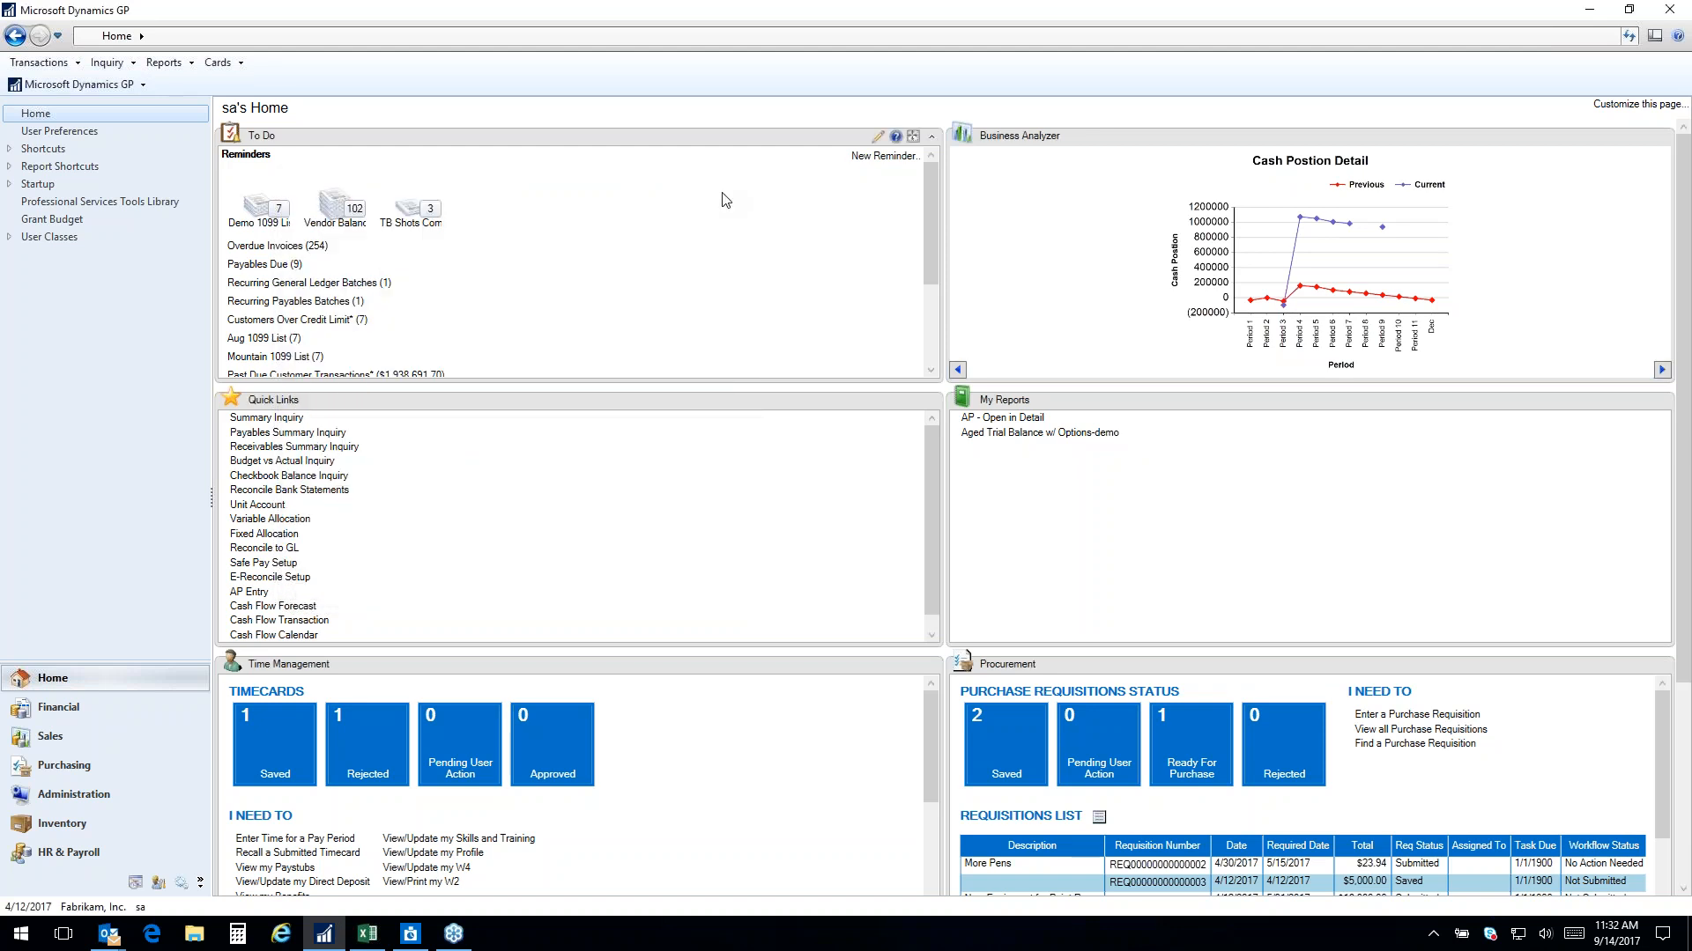
# Open Variable Allocation at the Utility Expense record and drill from the first distribution account into its breakdown unit account
pyautogui.click(302, 520)
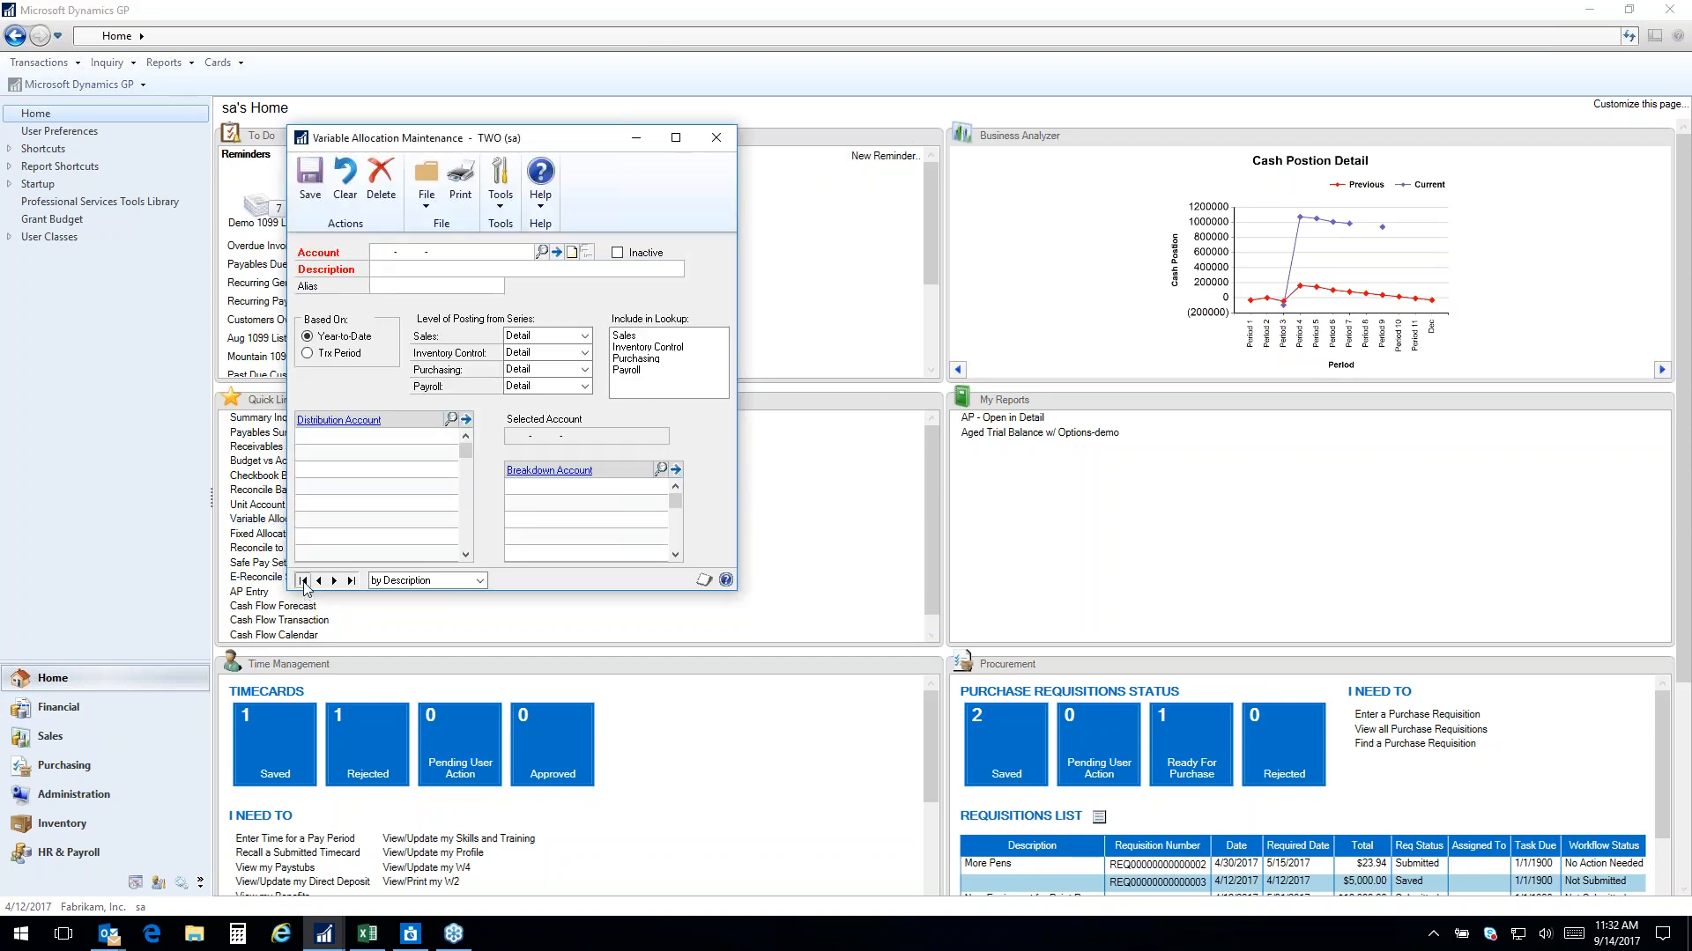
pyautogui.click(303, 581)
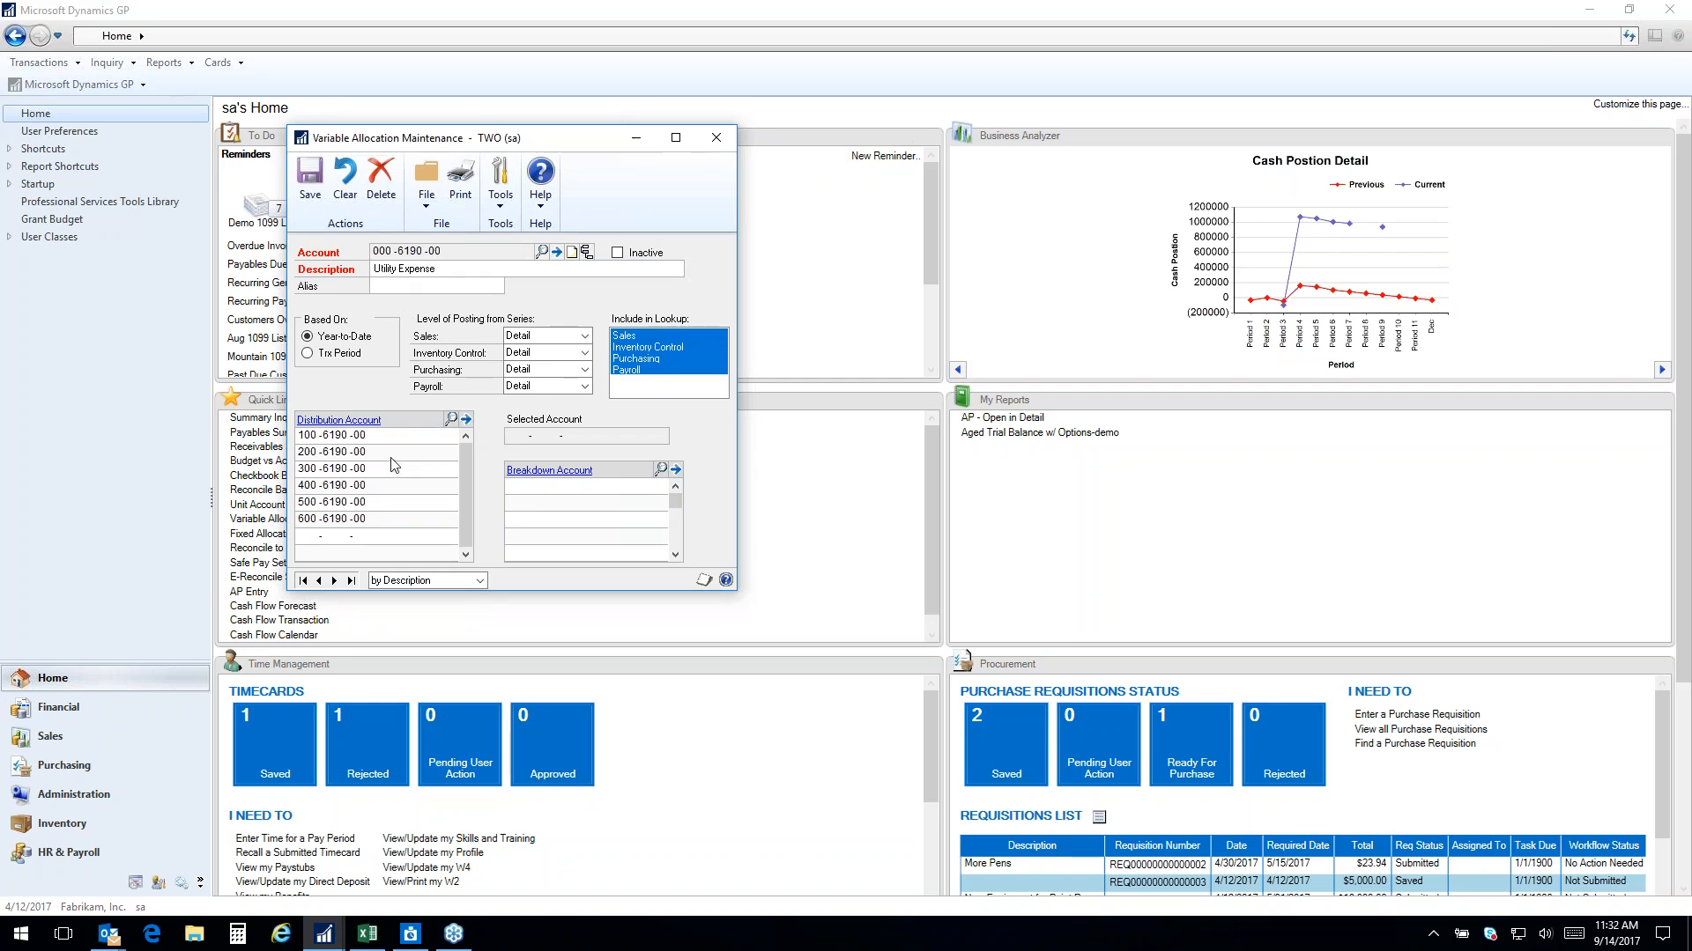
pyautogui.click(359, 435)
pyautogui.click(539, 484)
pyautogui.click(527, 474)
pyautogui.moveTo(569, 144); pyautogui.dragTo(1069, 171)
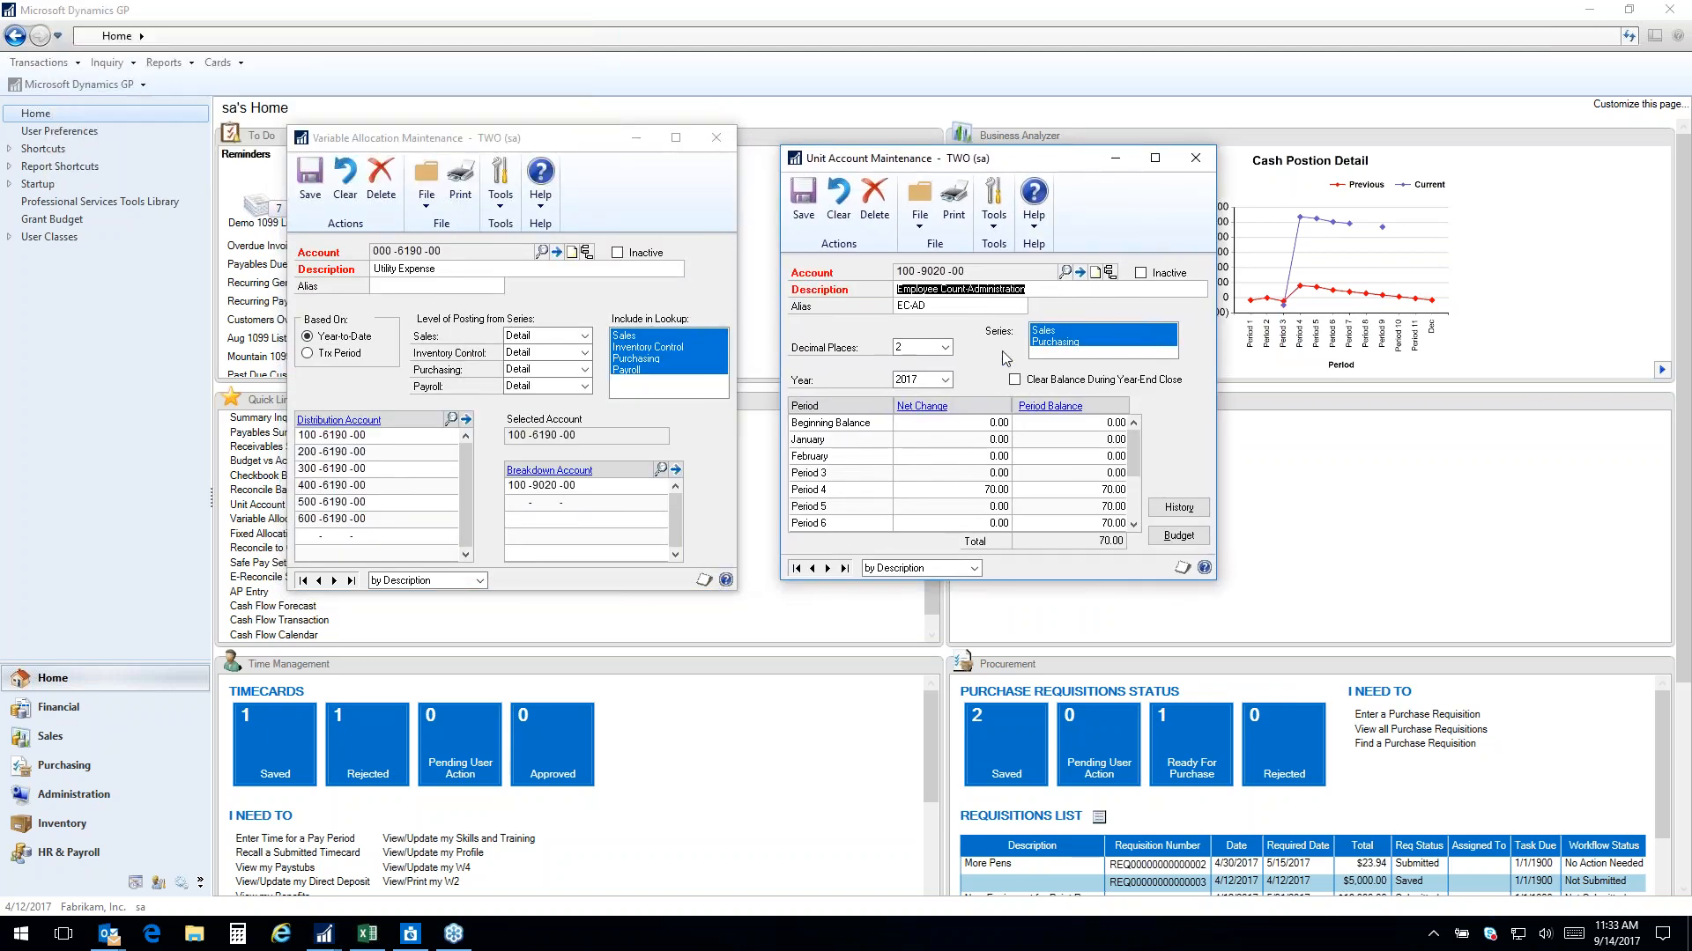
pyautogui.click(1052, 291)
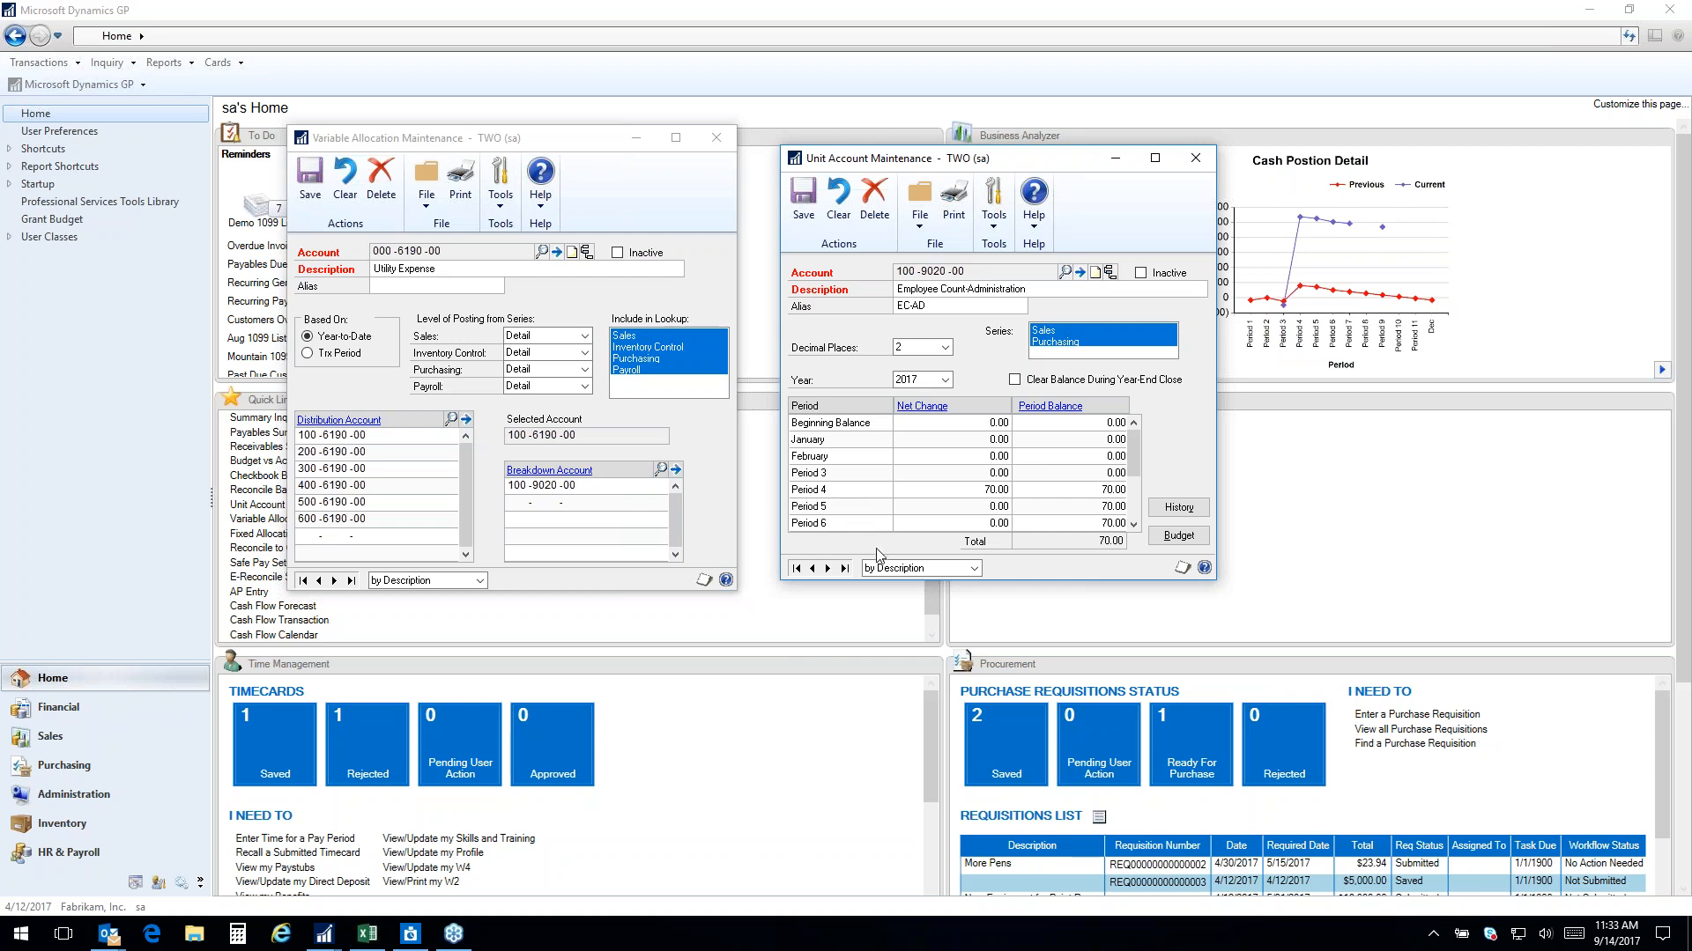
# Page forward and back through the unit account records, and close both the unit account and variable allocation windows
pyautogui.click(829, 568)
pyautogui.click(829, 568)
pyautogui.click(828, 569)
pyautogui.click(812, 569)
pyautogui.click(812, 569)
pyautogui.click(1196, 159)
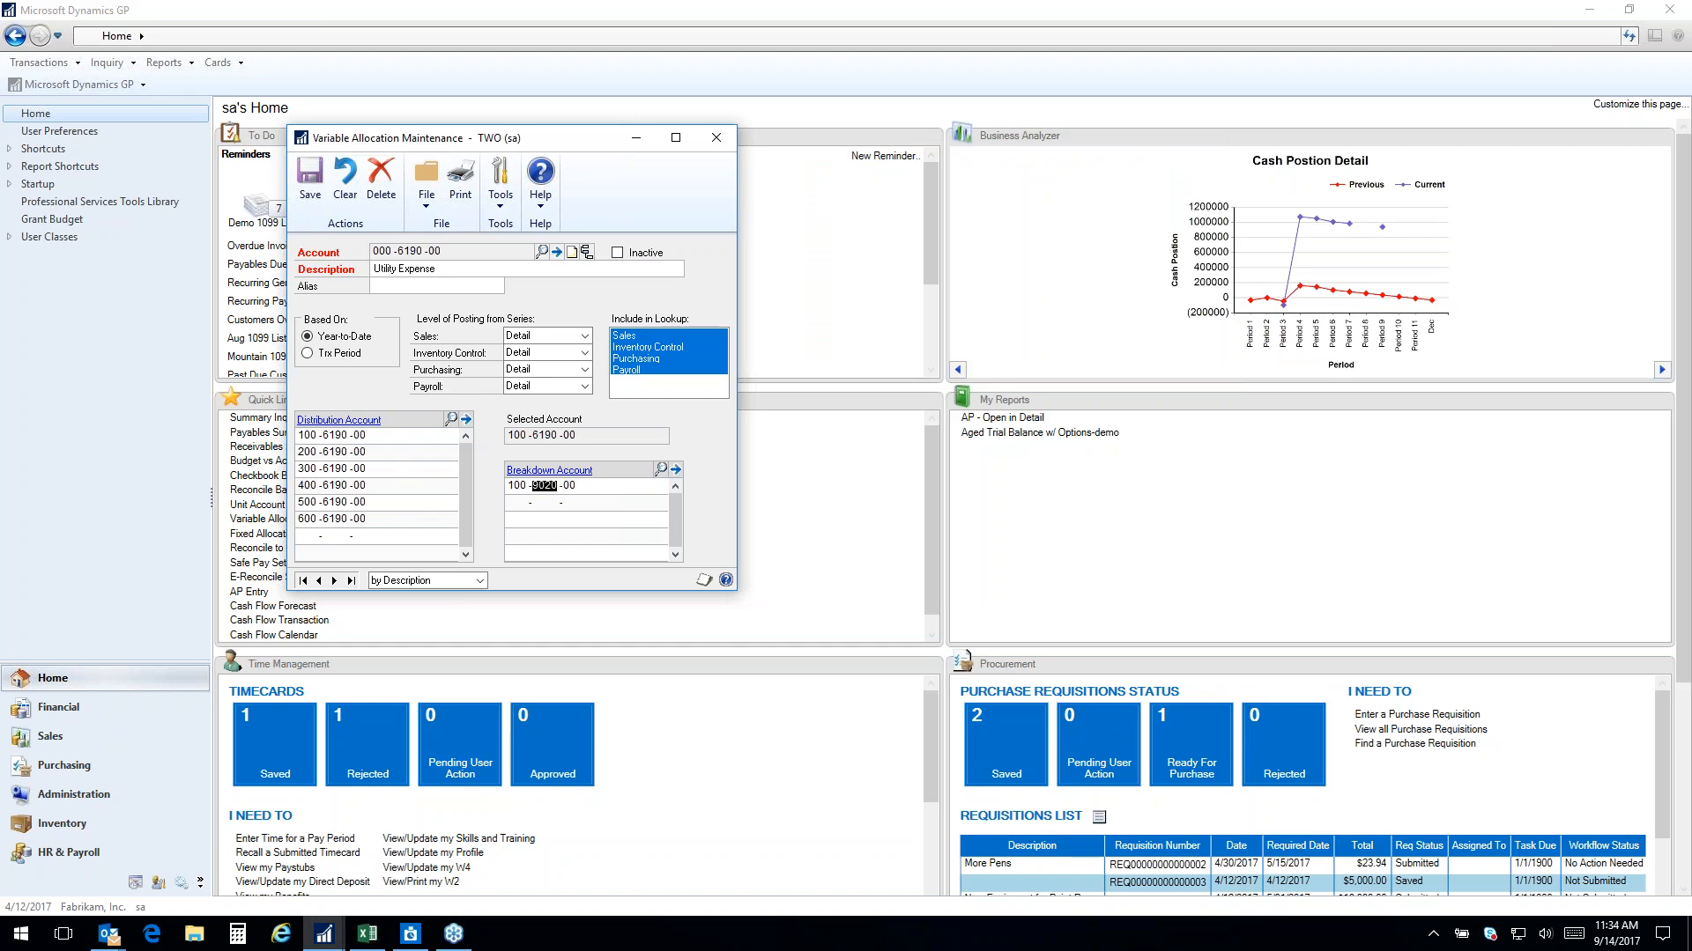
pyautogui.click(716, 137)
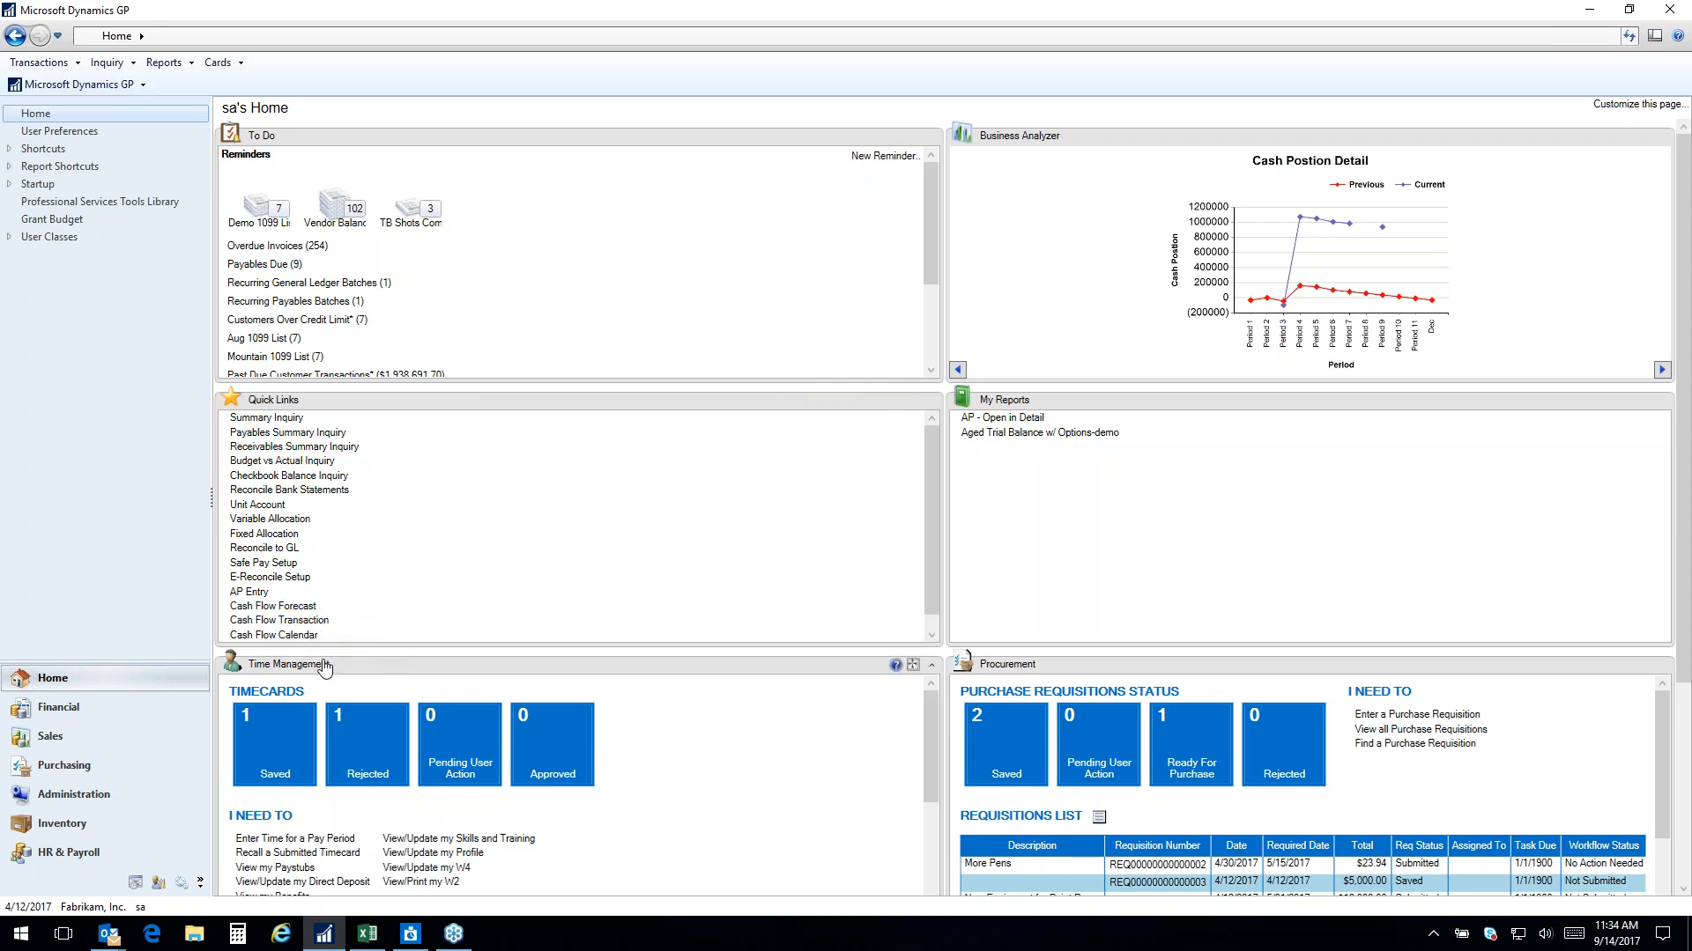
# Open the Cash Flow Calendar from the Quick Links, move its window aside and advance it to May 2017
pyautogui.click(299, 636)
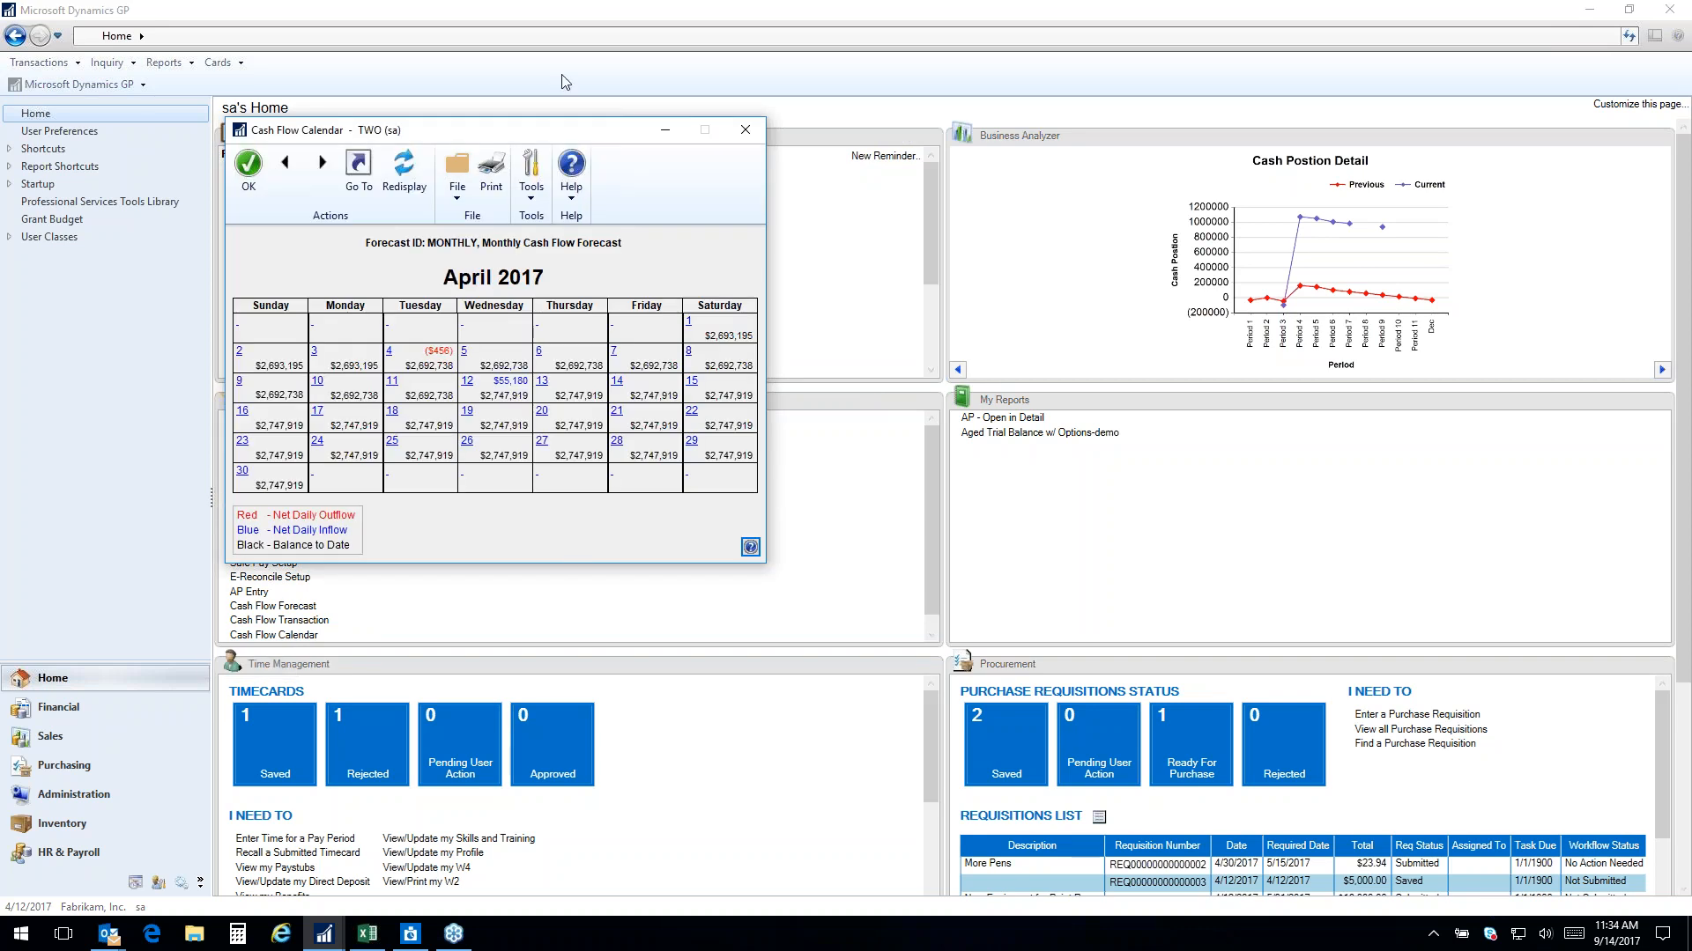
pyautogui.moveTo(529, 128); pyautogui.dragTo(929, 157)
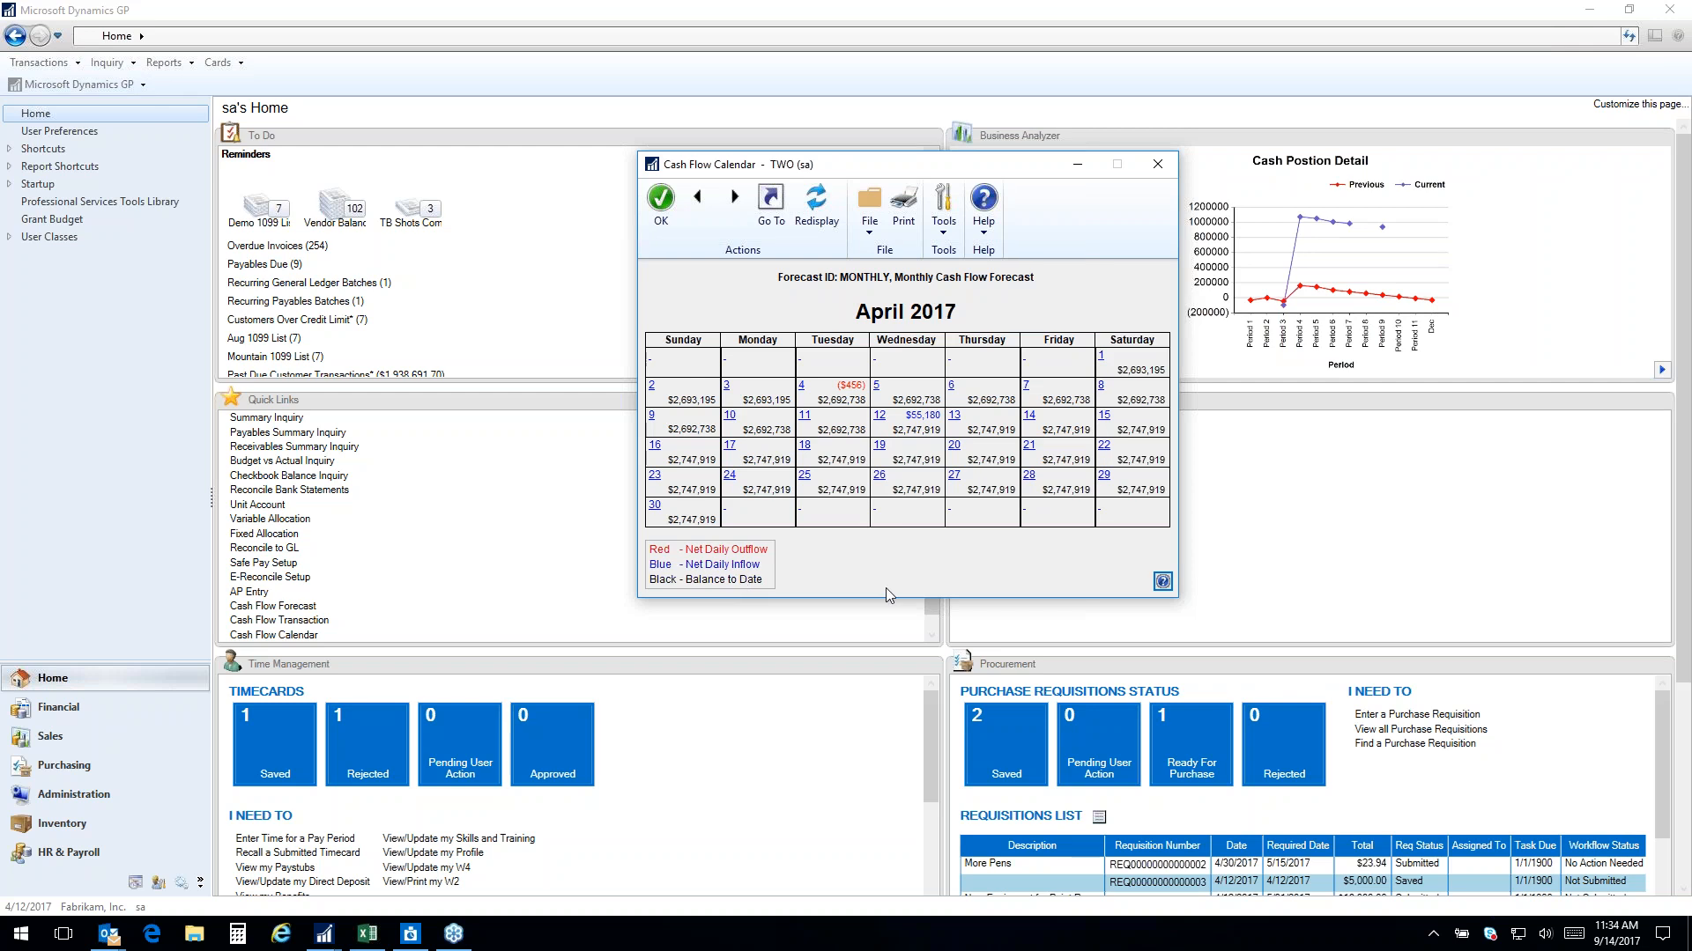
pyautogui.click(735, 197)
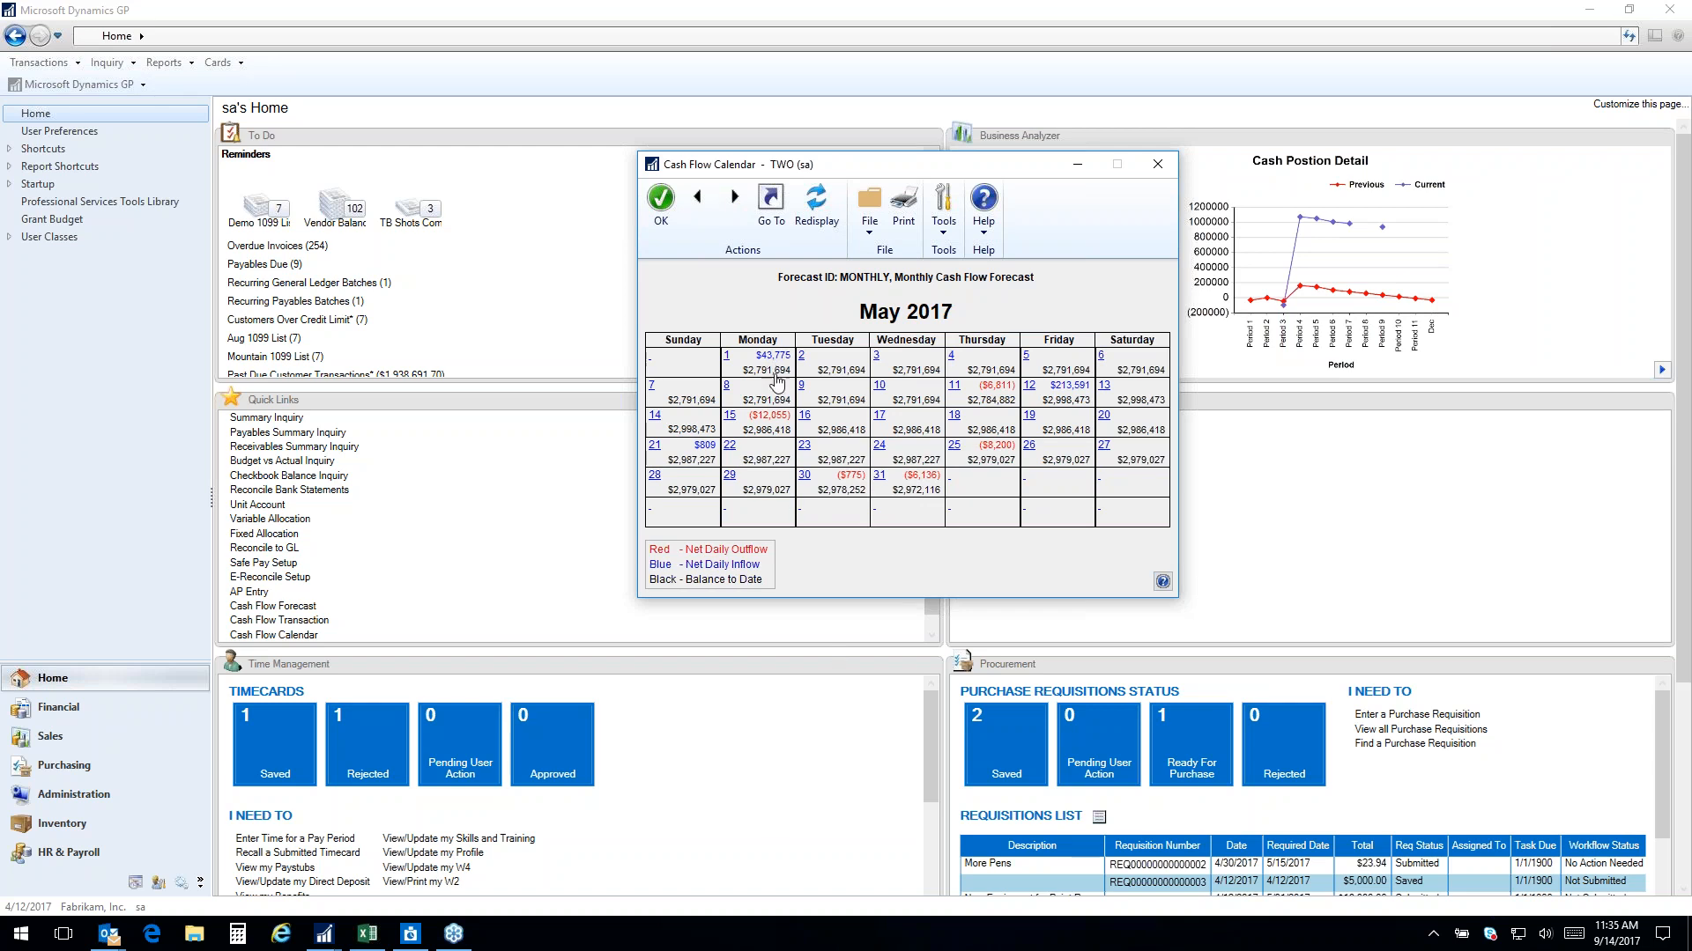
# Open the May 1 cash flow details and examine the open receivables plus the open and work payables documents
pyautogui.click(772, 361)
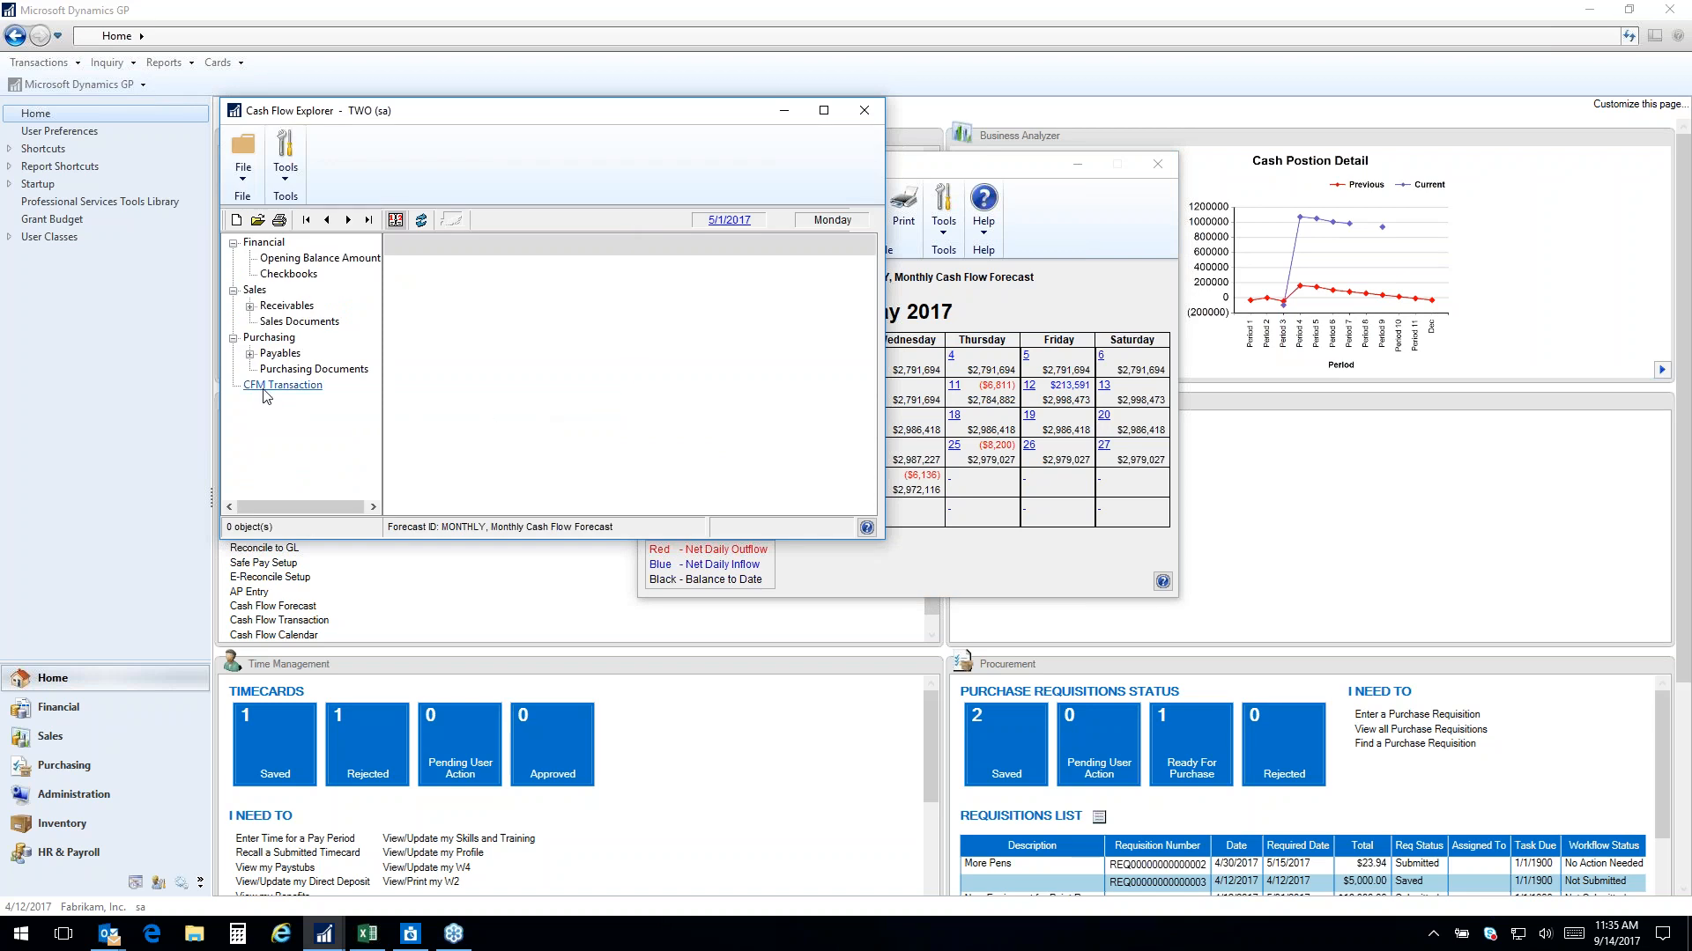
pyautogui.click(250, 306)
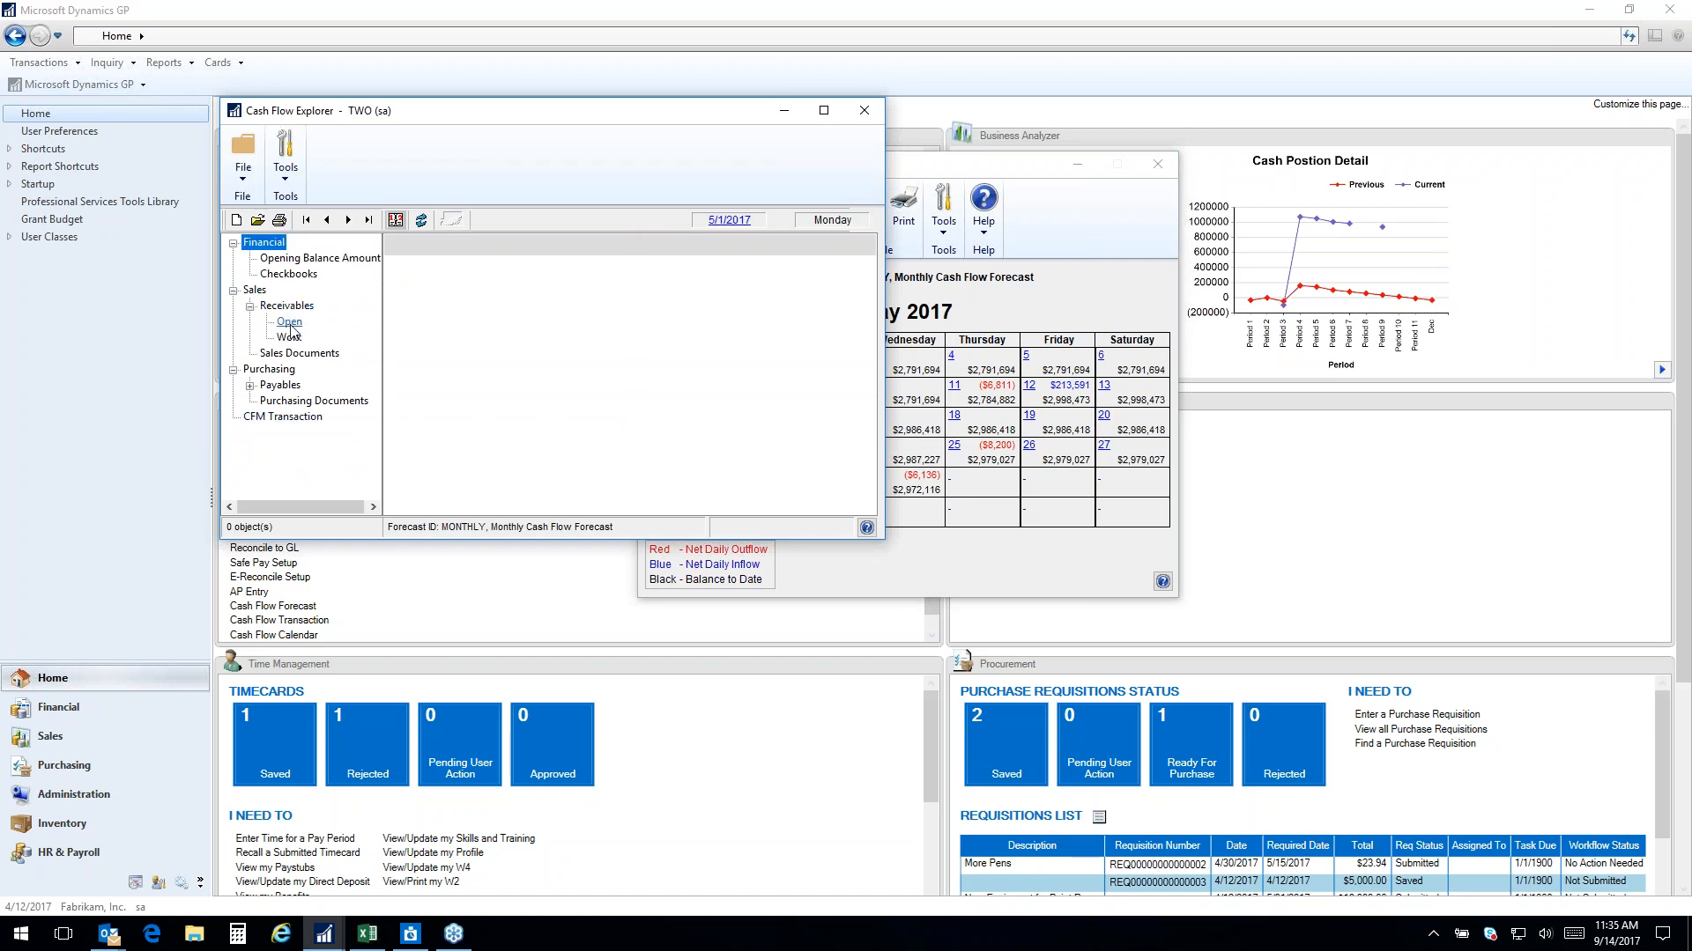
pyautogui.click(288, 321)
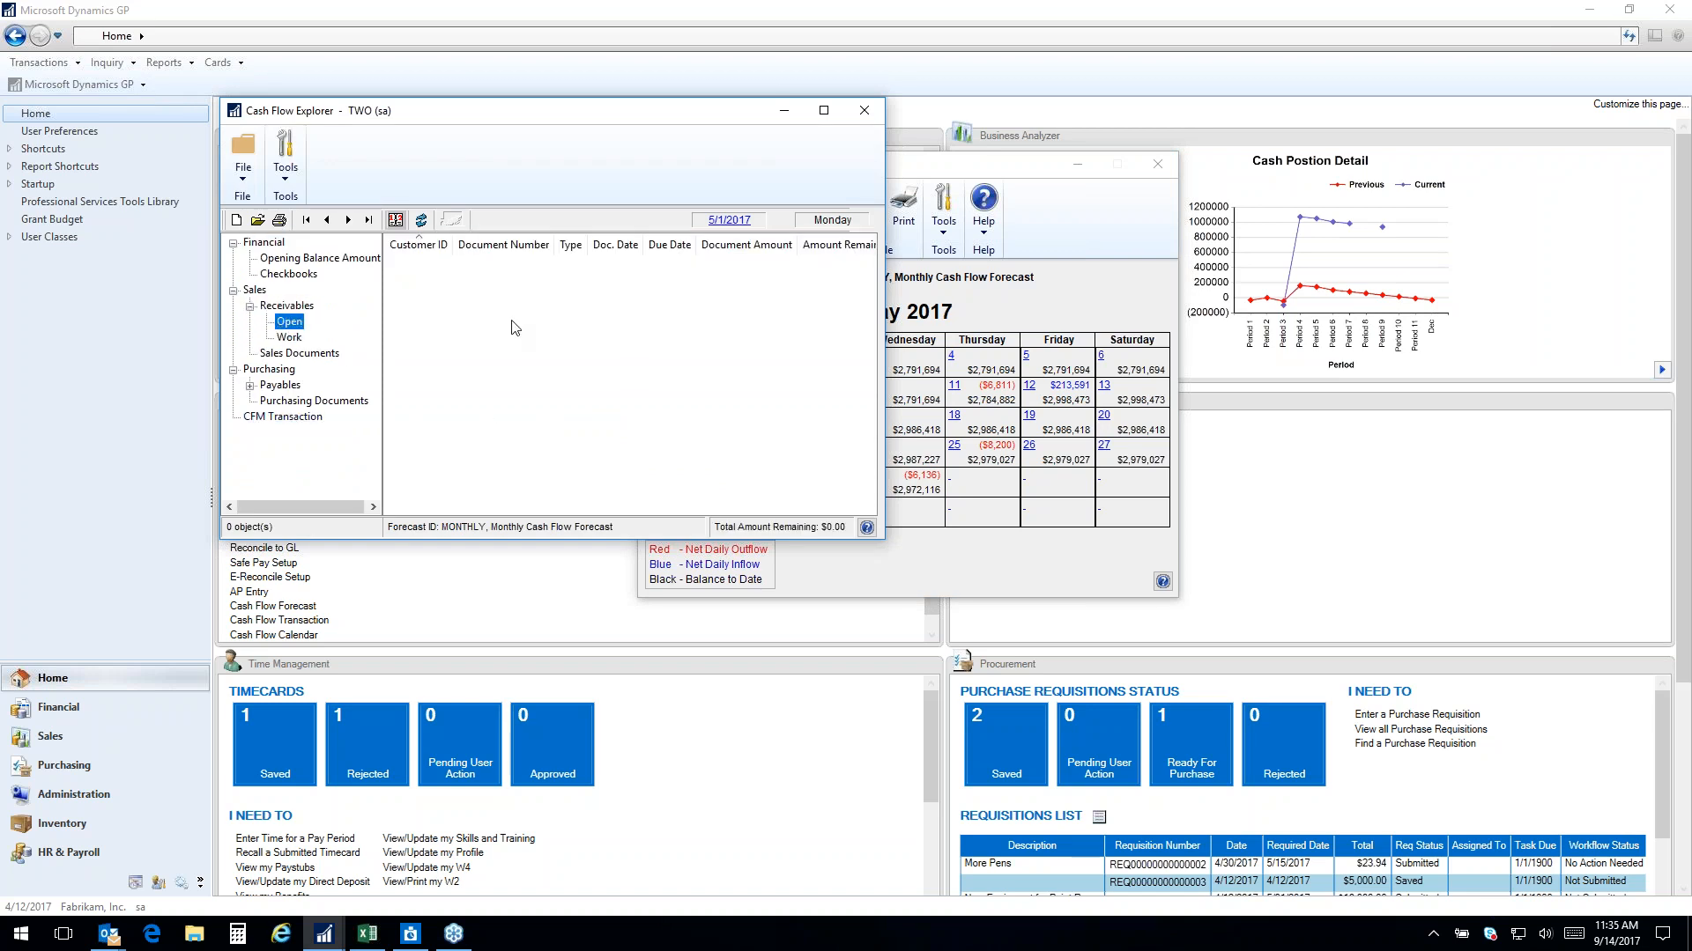
pyautogui.click(251, 386)
pyautogui.click(289, 401)
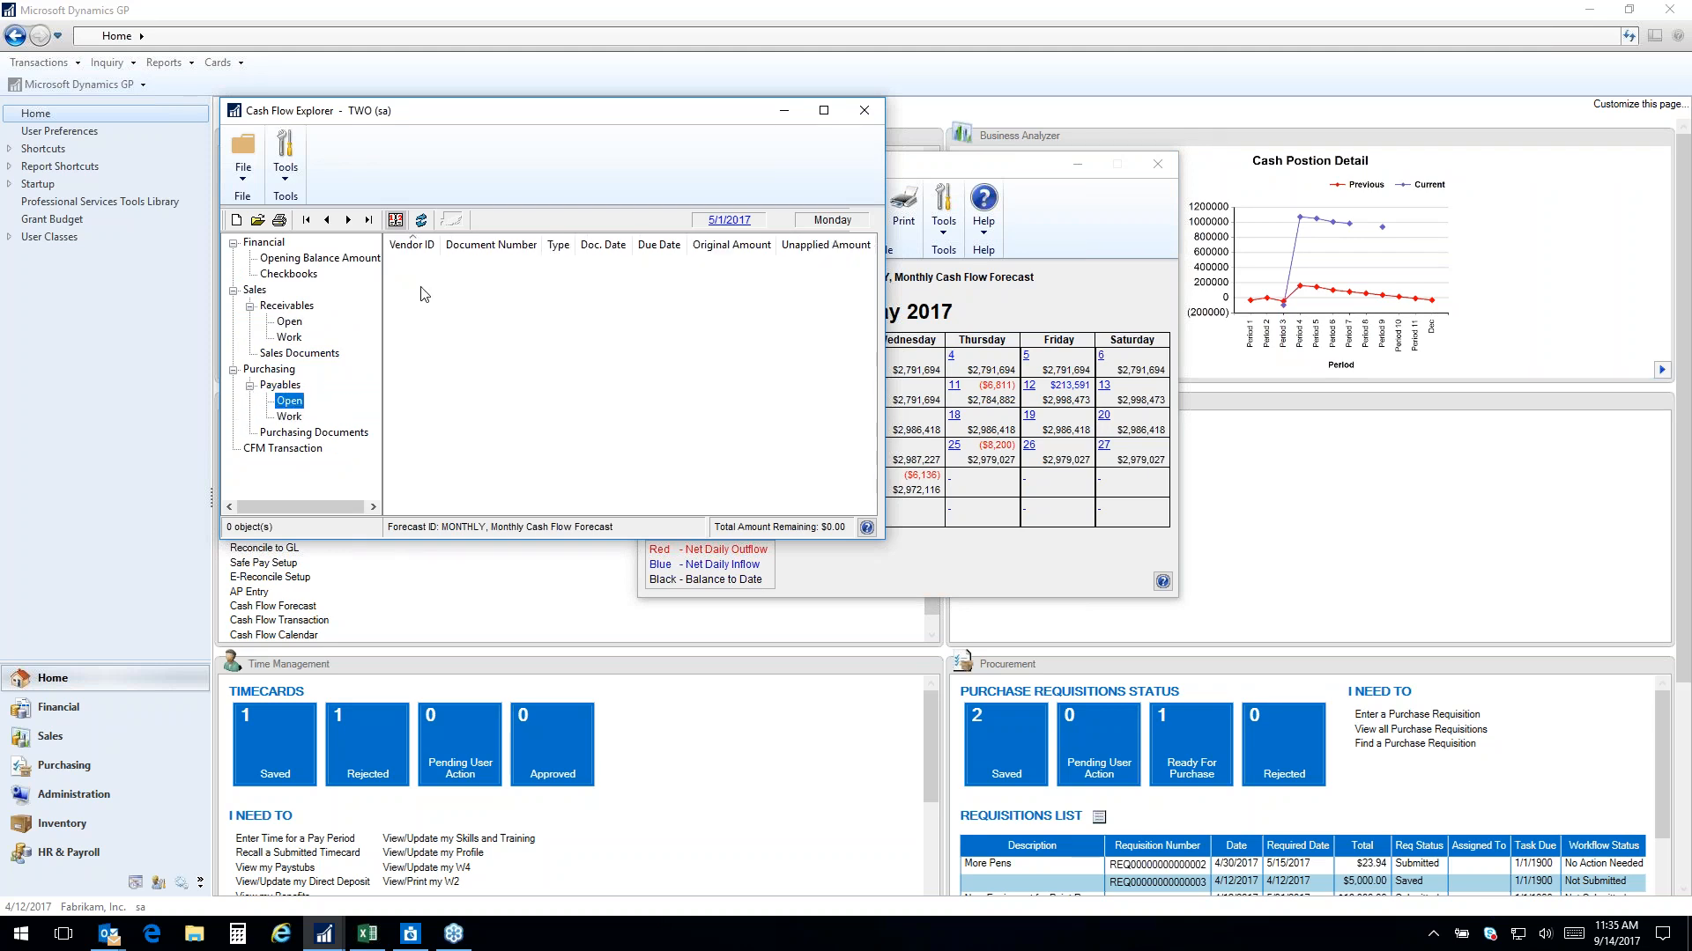
pyautogui.click(287, 414)
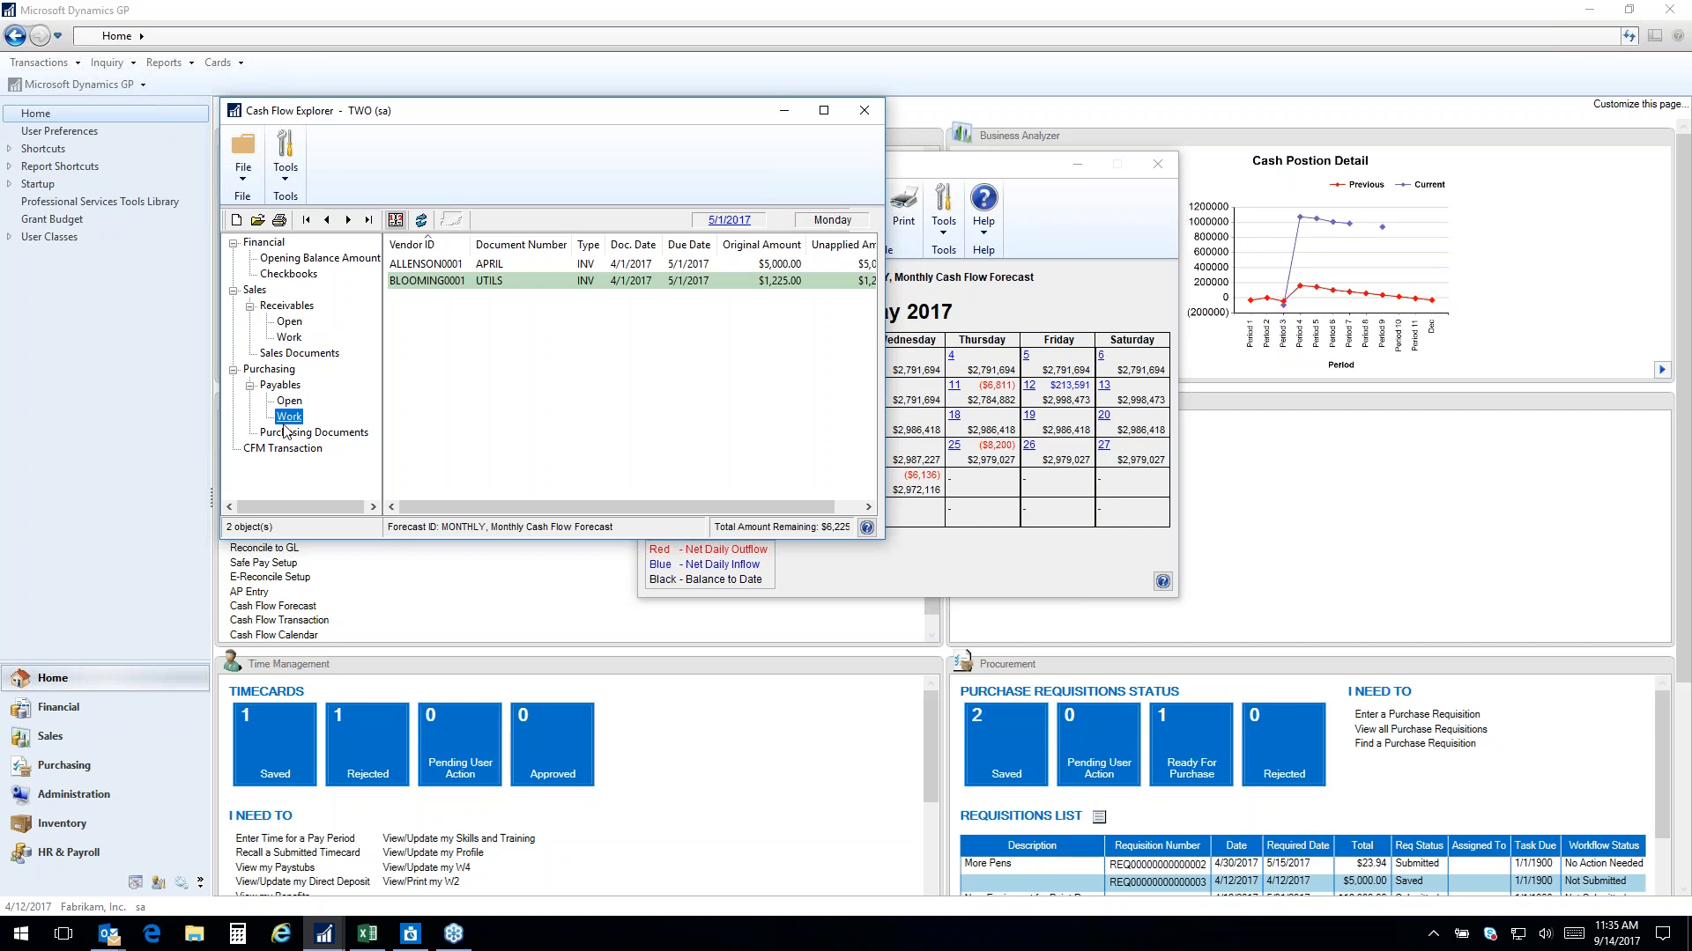
pyautogui.click(288, 401)
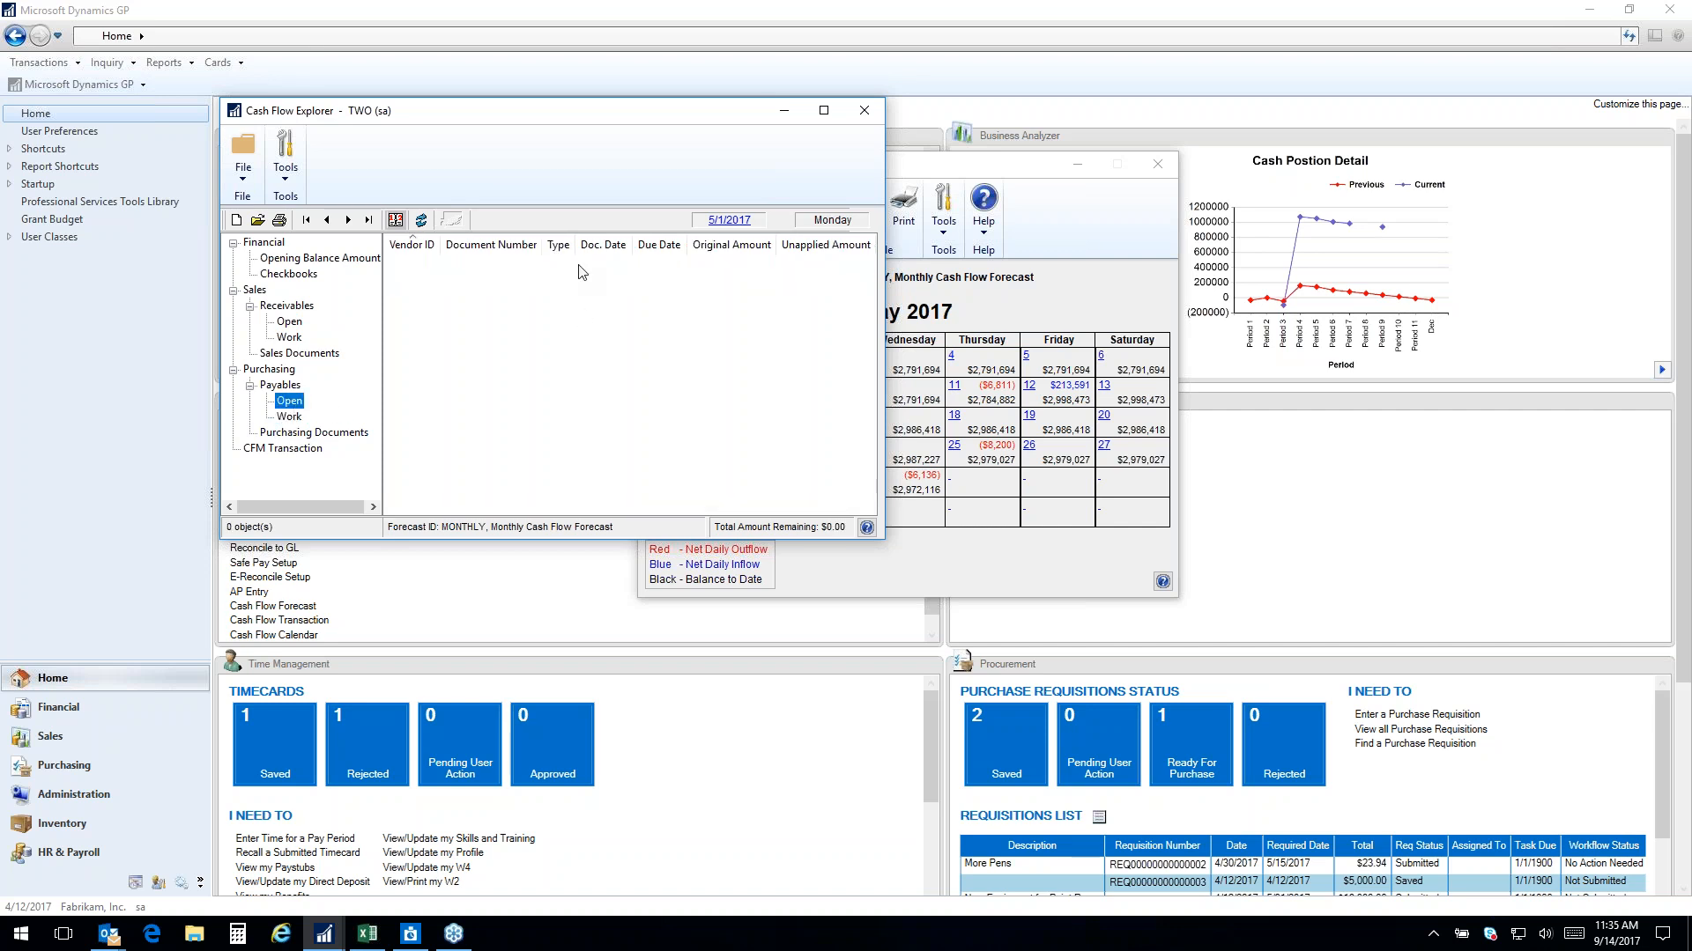
# Show the work payables for May 1, open the Allenson Properties APRIL invoice and drill into its distributions
pyautogui.click(289, 417)
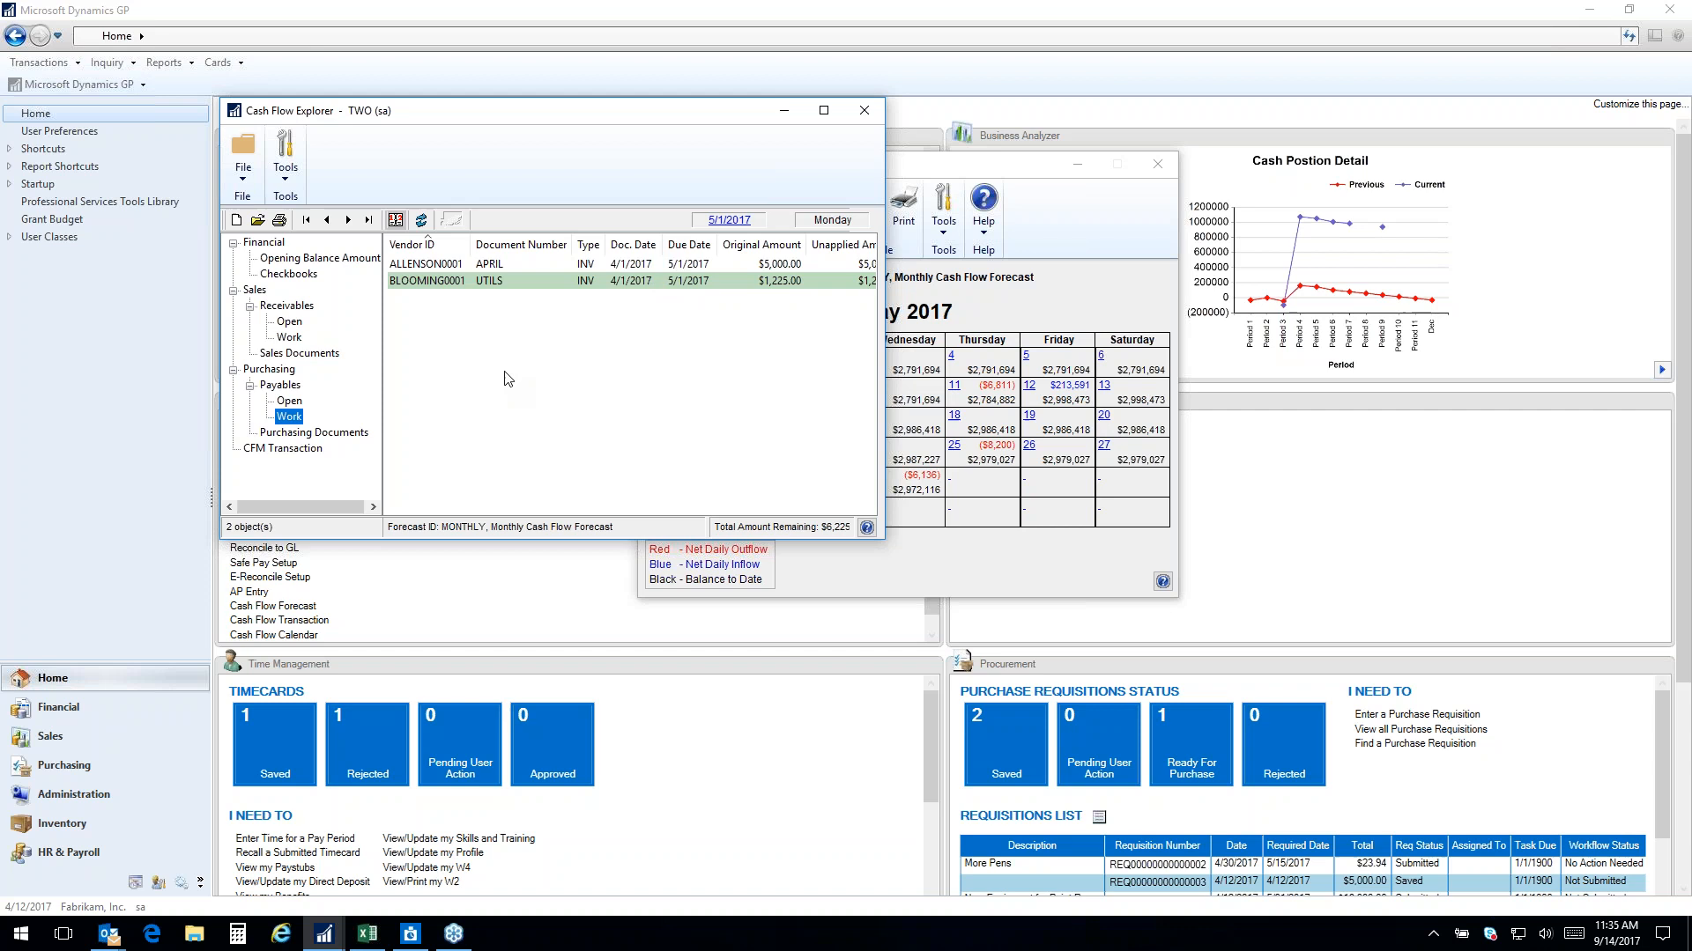
pyautogui.doubleClick(483, 265)
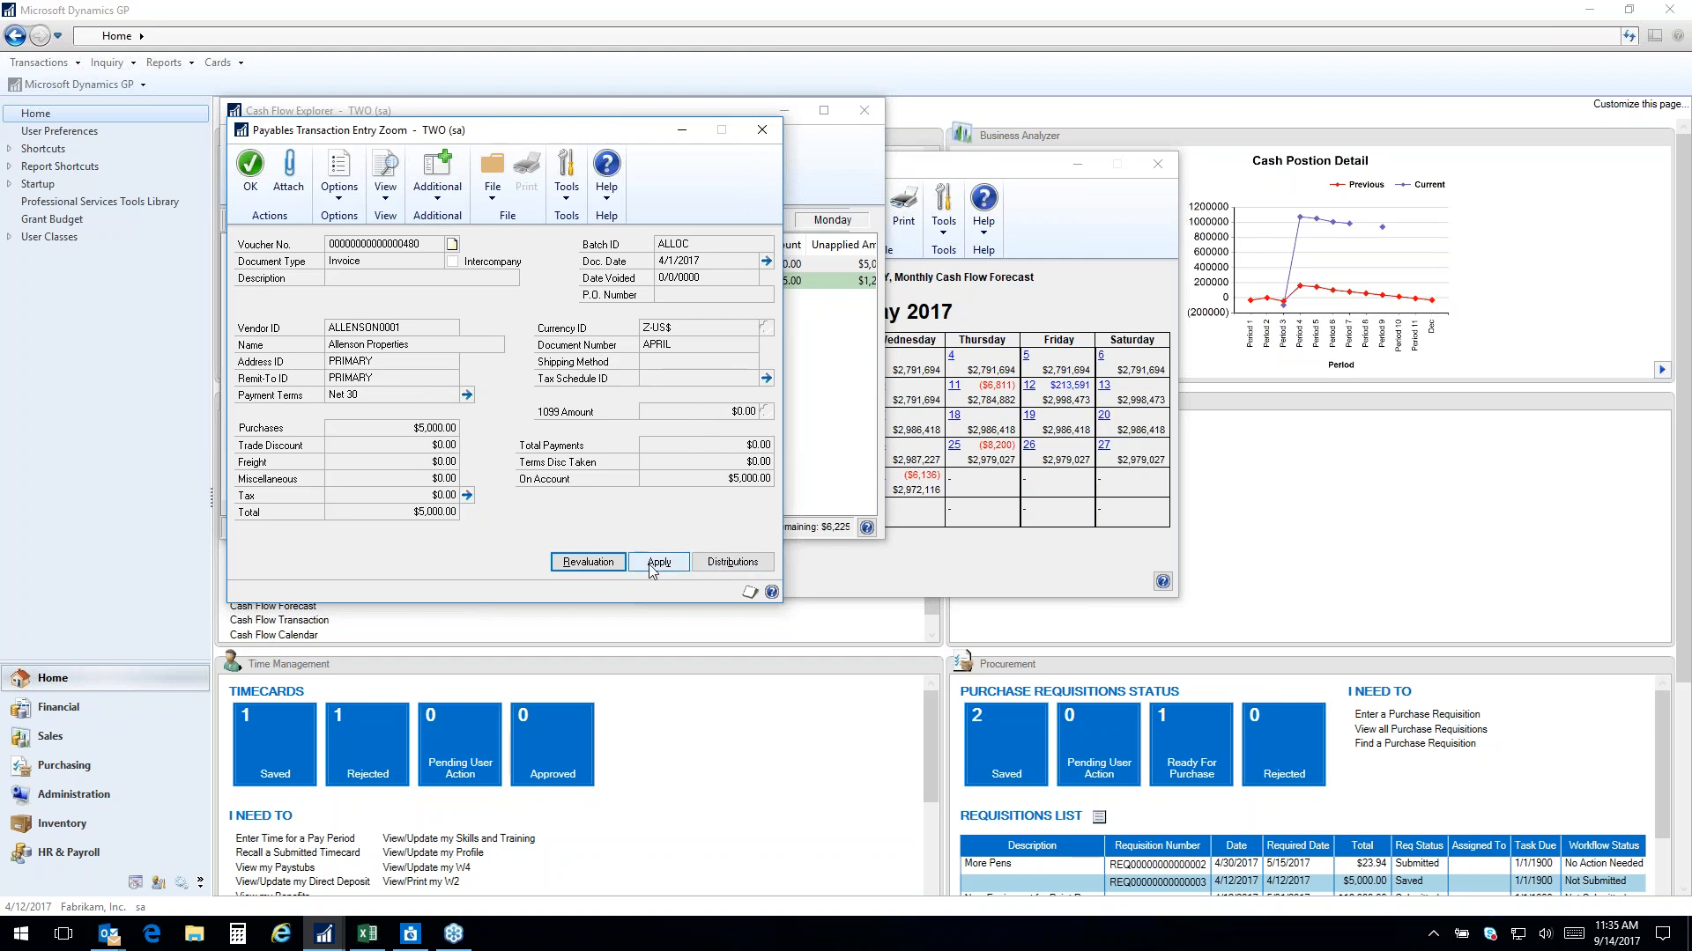
pyautogui.click(742, 571)
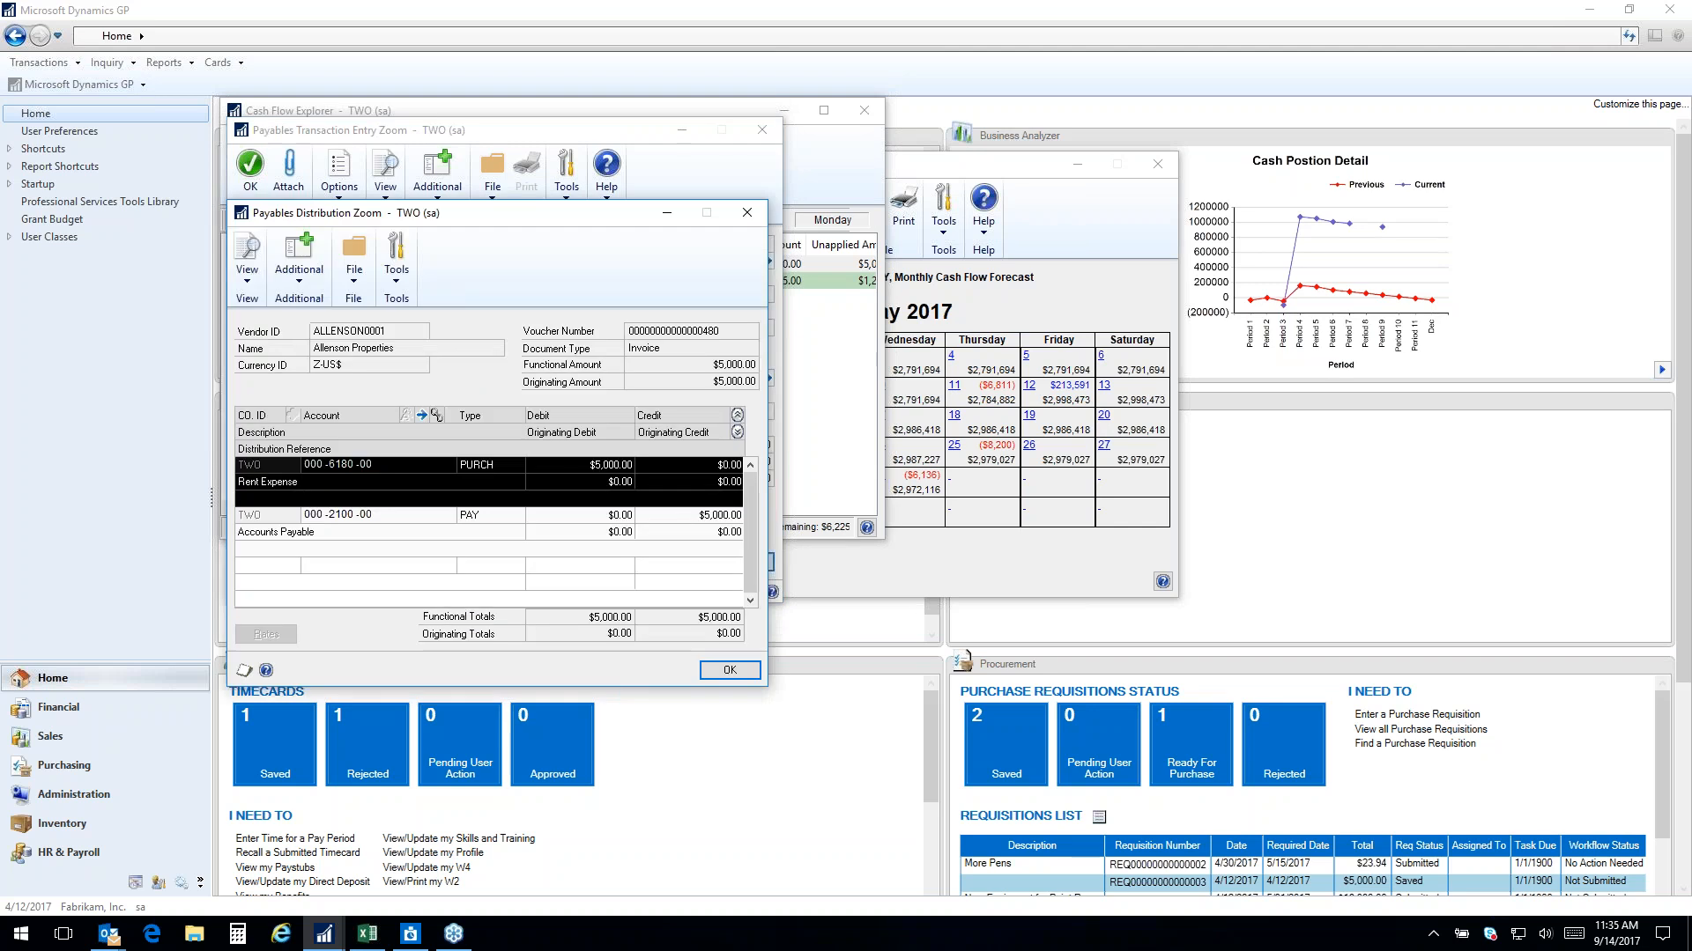
# Collapse and expand the invoice's distribution line details, and close the distribution and transaction zoom windows
pyautogui.click(737, 418)
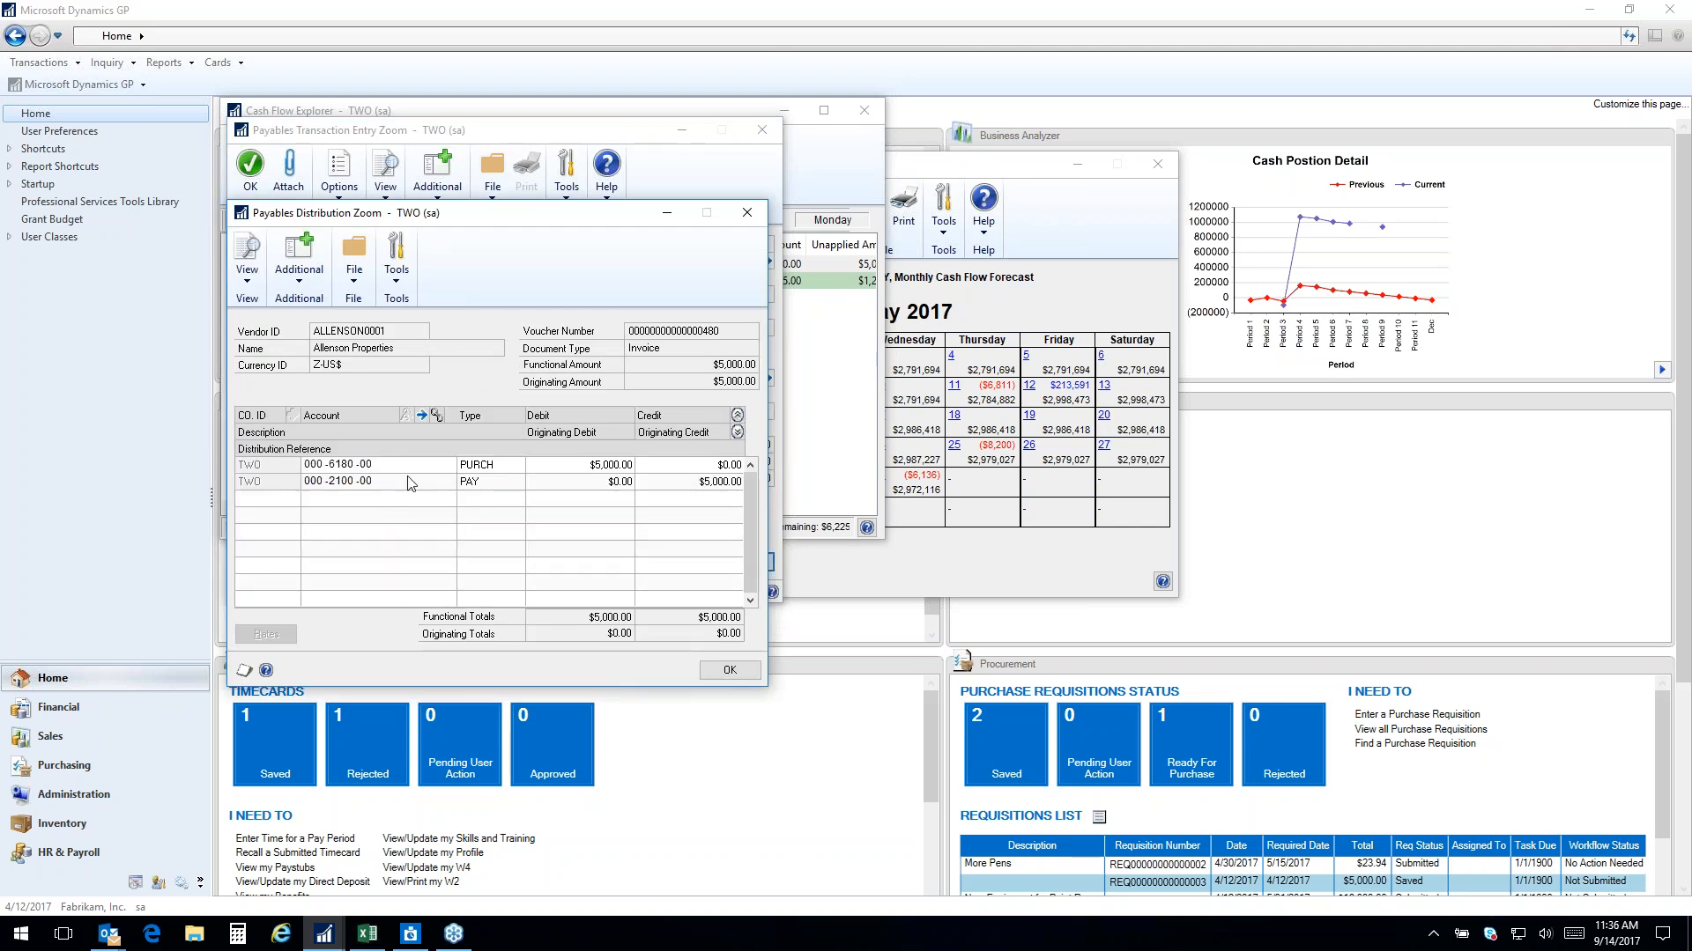
pyautogui.click(737, 432)
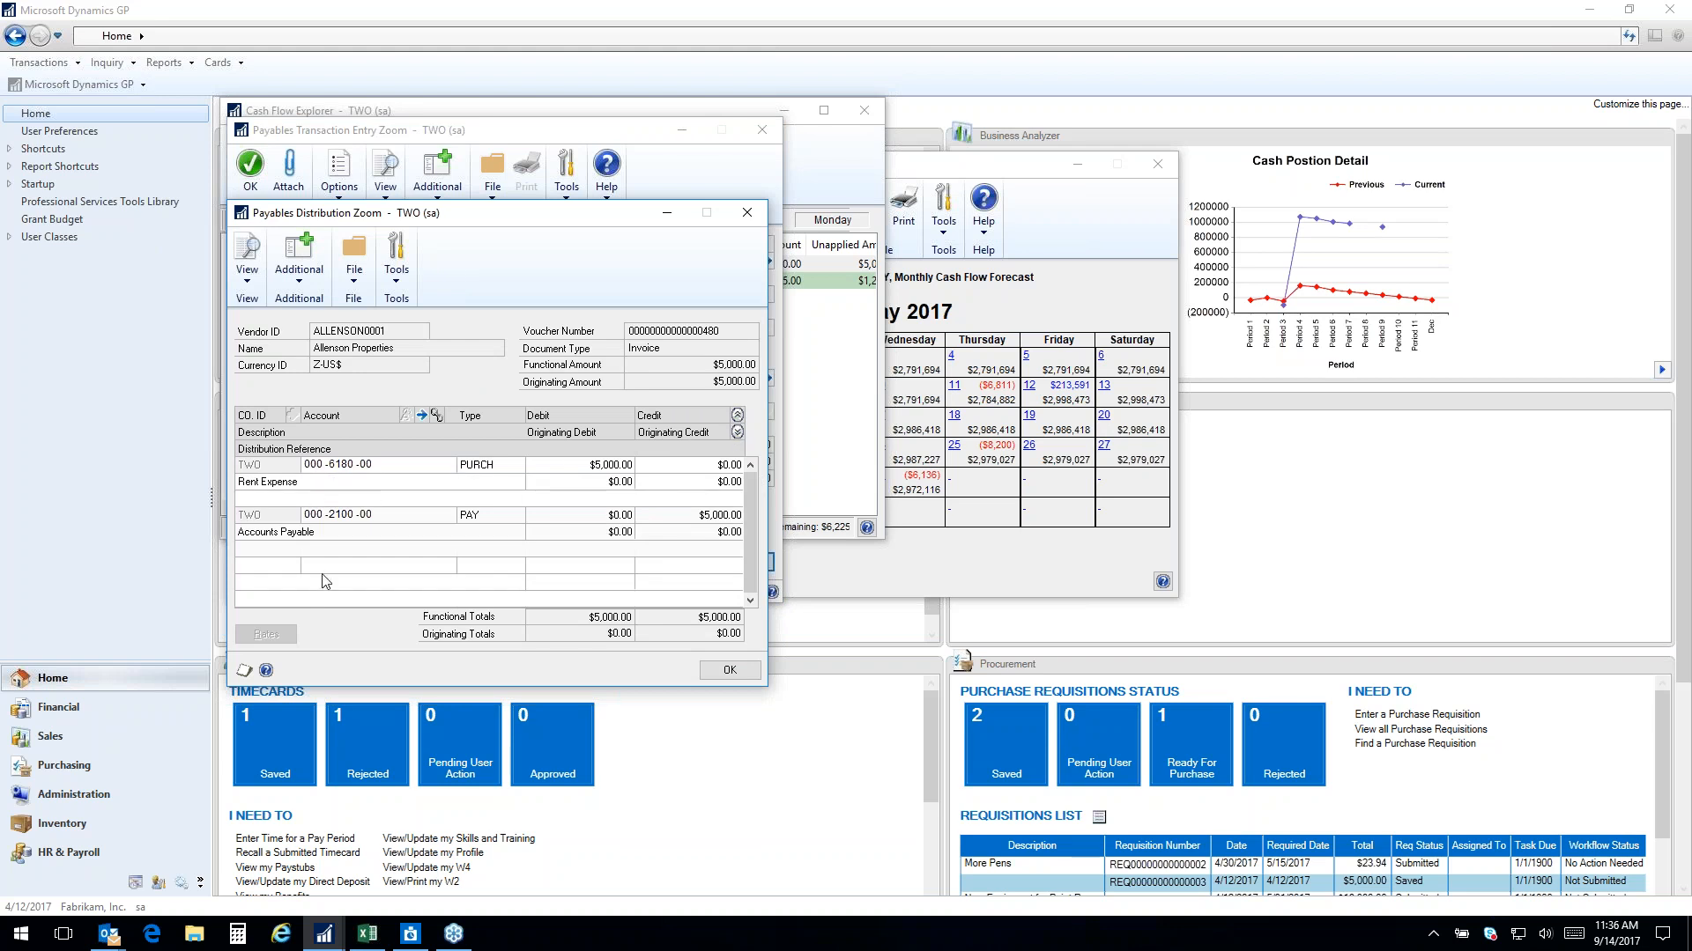
pyautogui.click(738, 417)
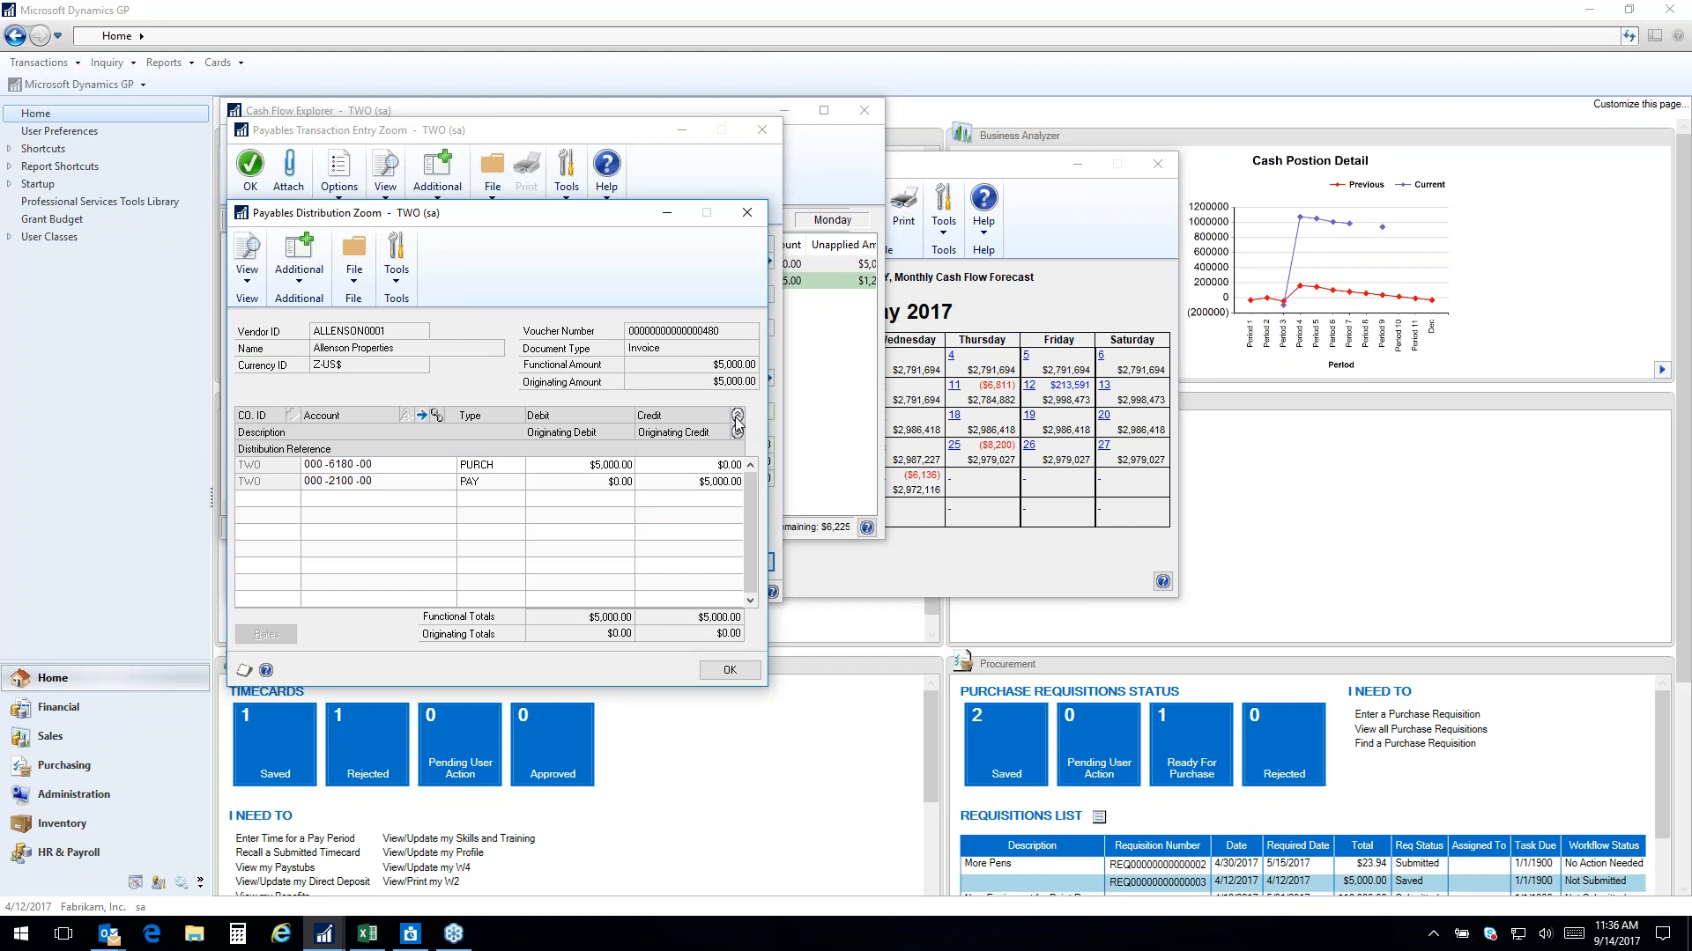
pyautogui.click(737, 432)
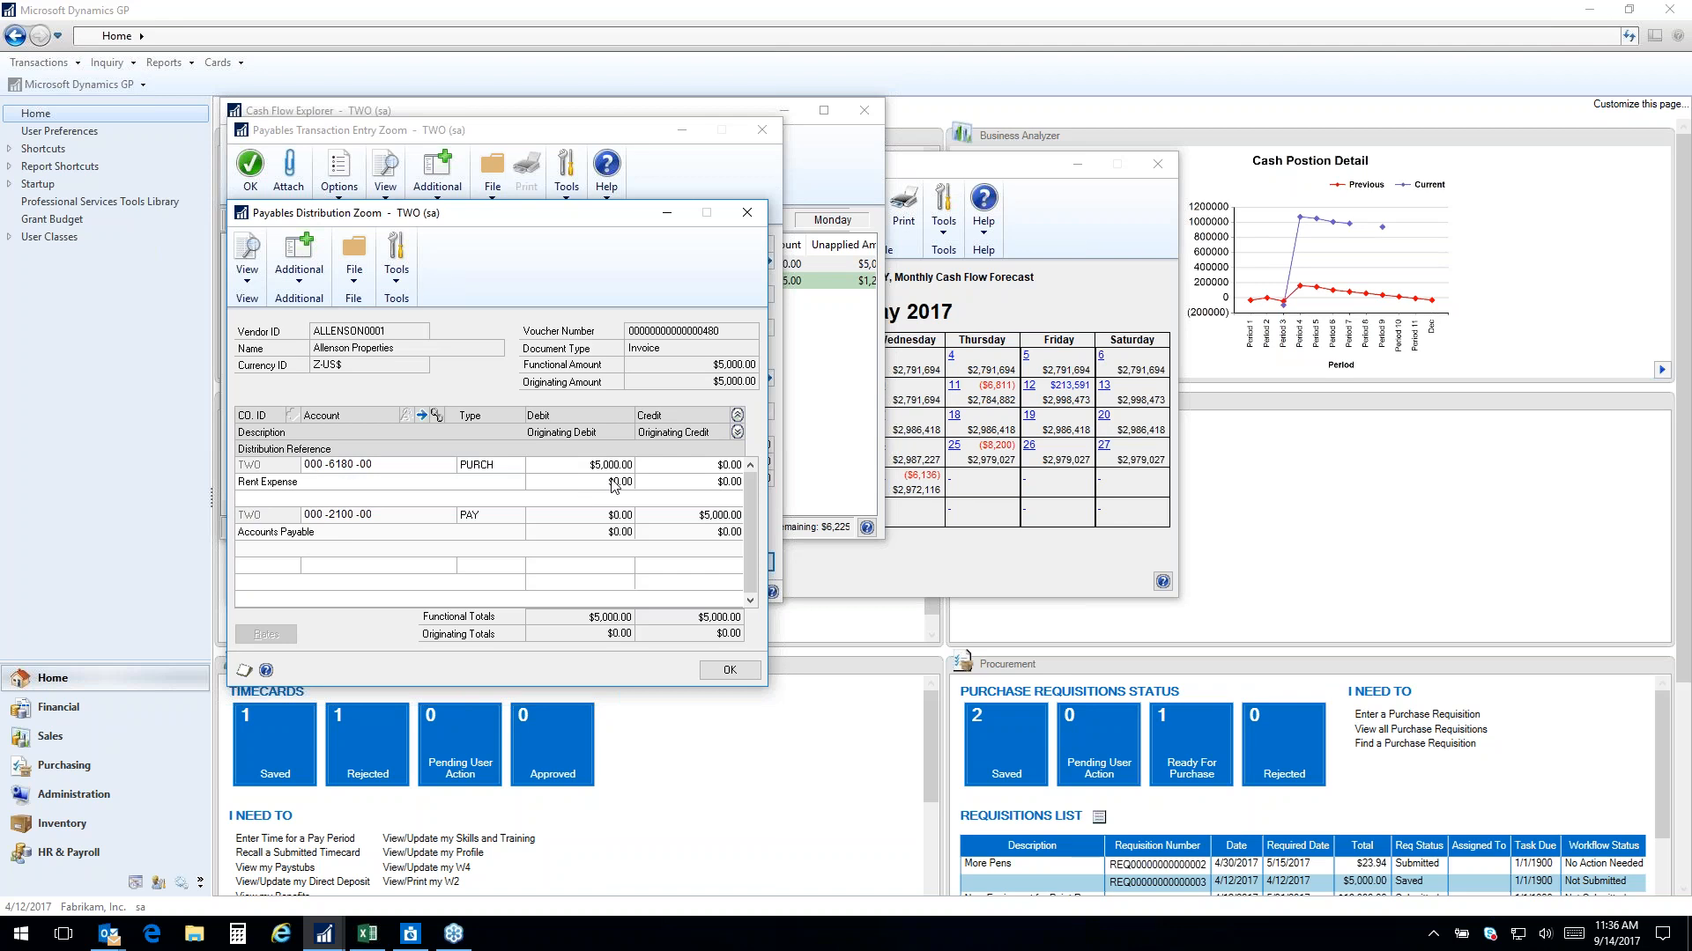
pyautogui.click(729, 670)
pyautogui.click(250, 165)
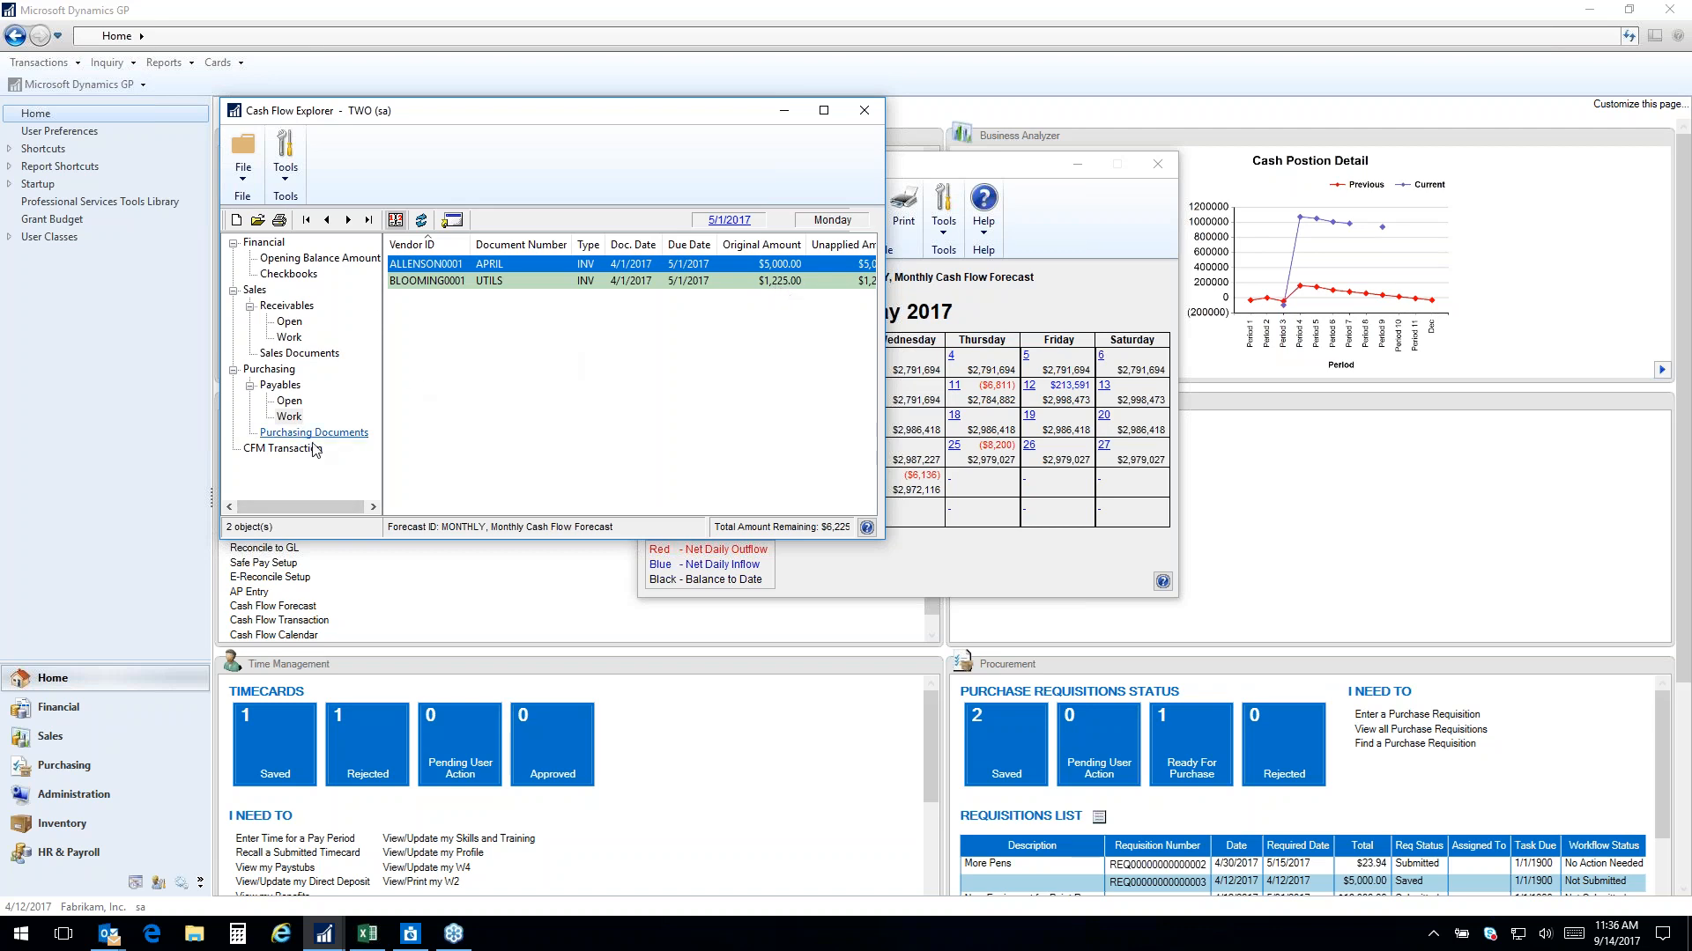
# Drill into the Draw on Line CFM transaction, look at the Equipment Purchase line and close the transactions window
pyautogui.click(255, 450)
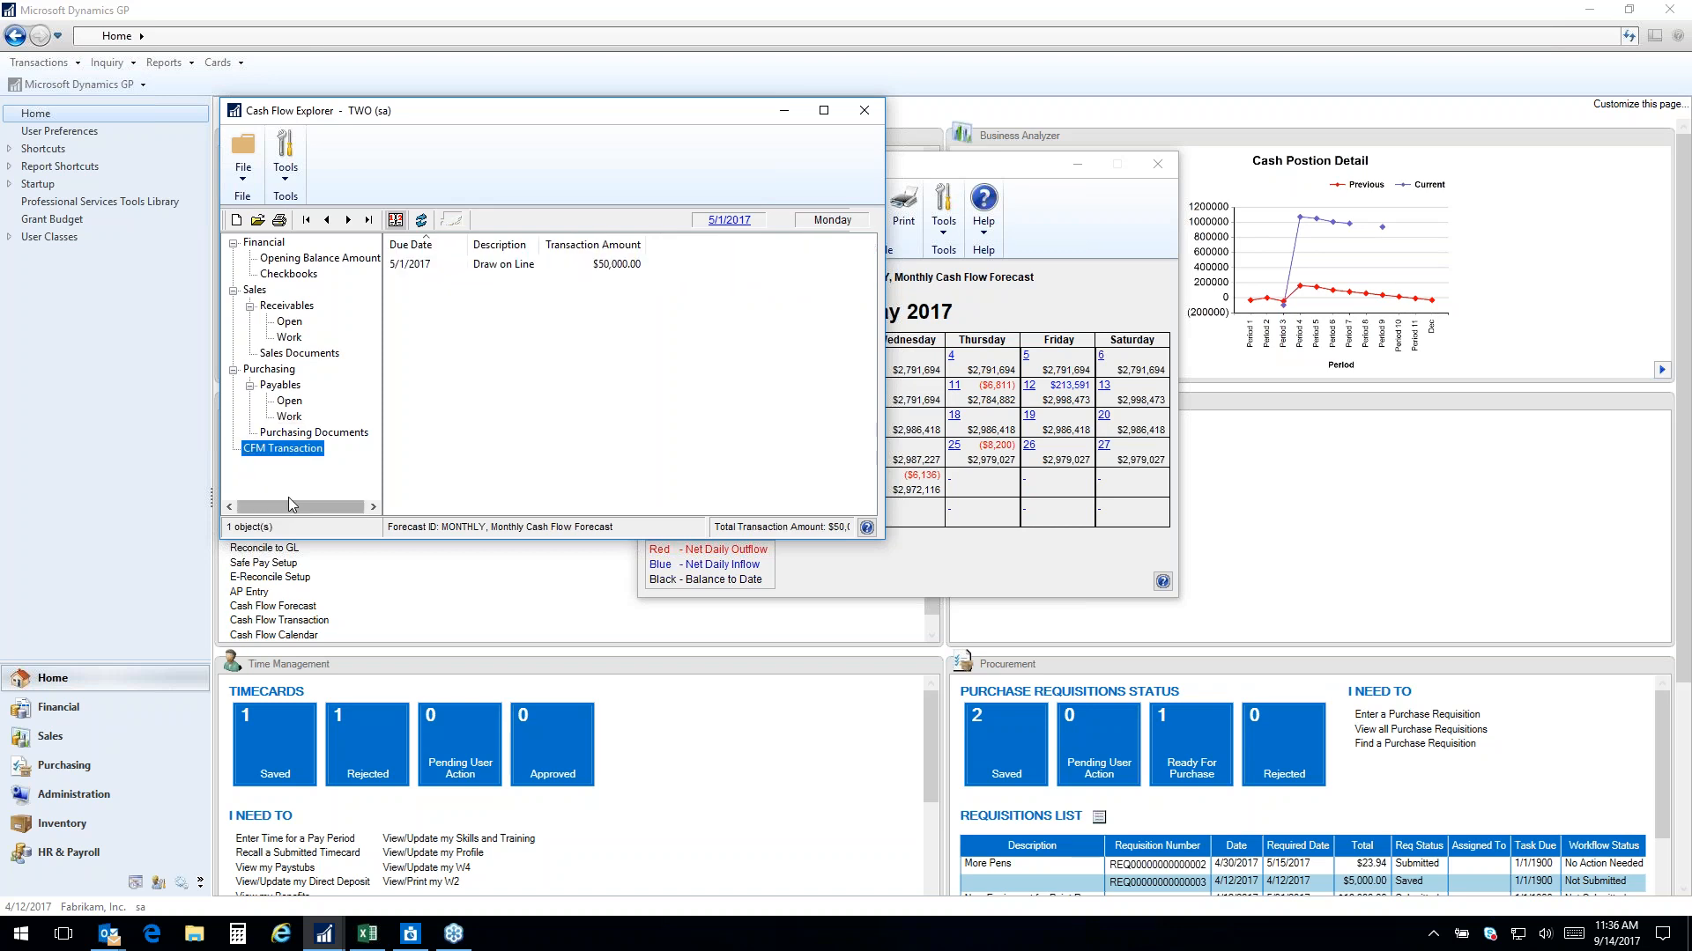
pyautogui.click(468, 266)
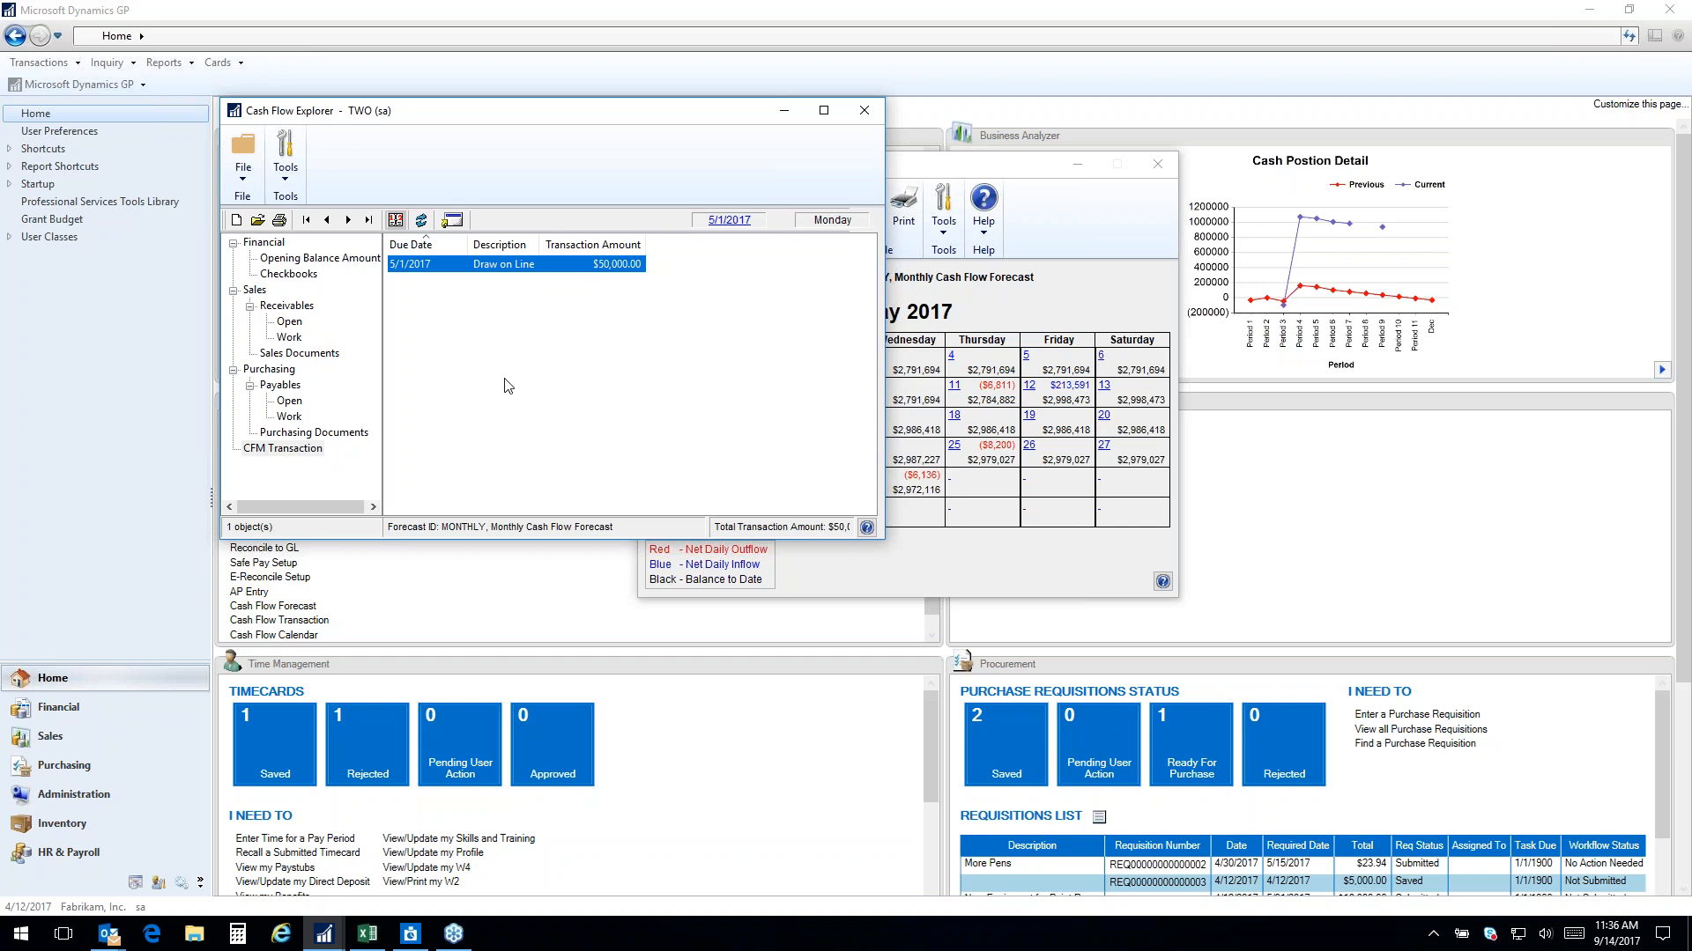
pyautogui.doubleClick(426, 265)
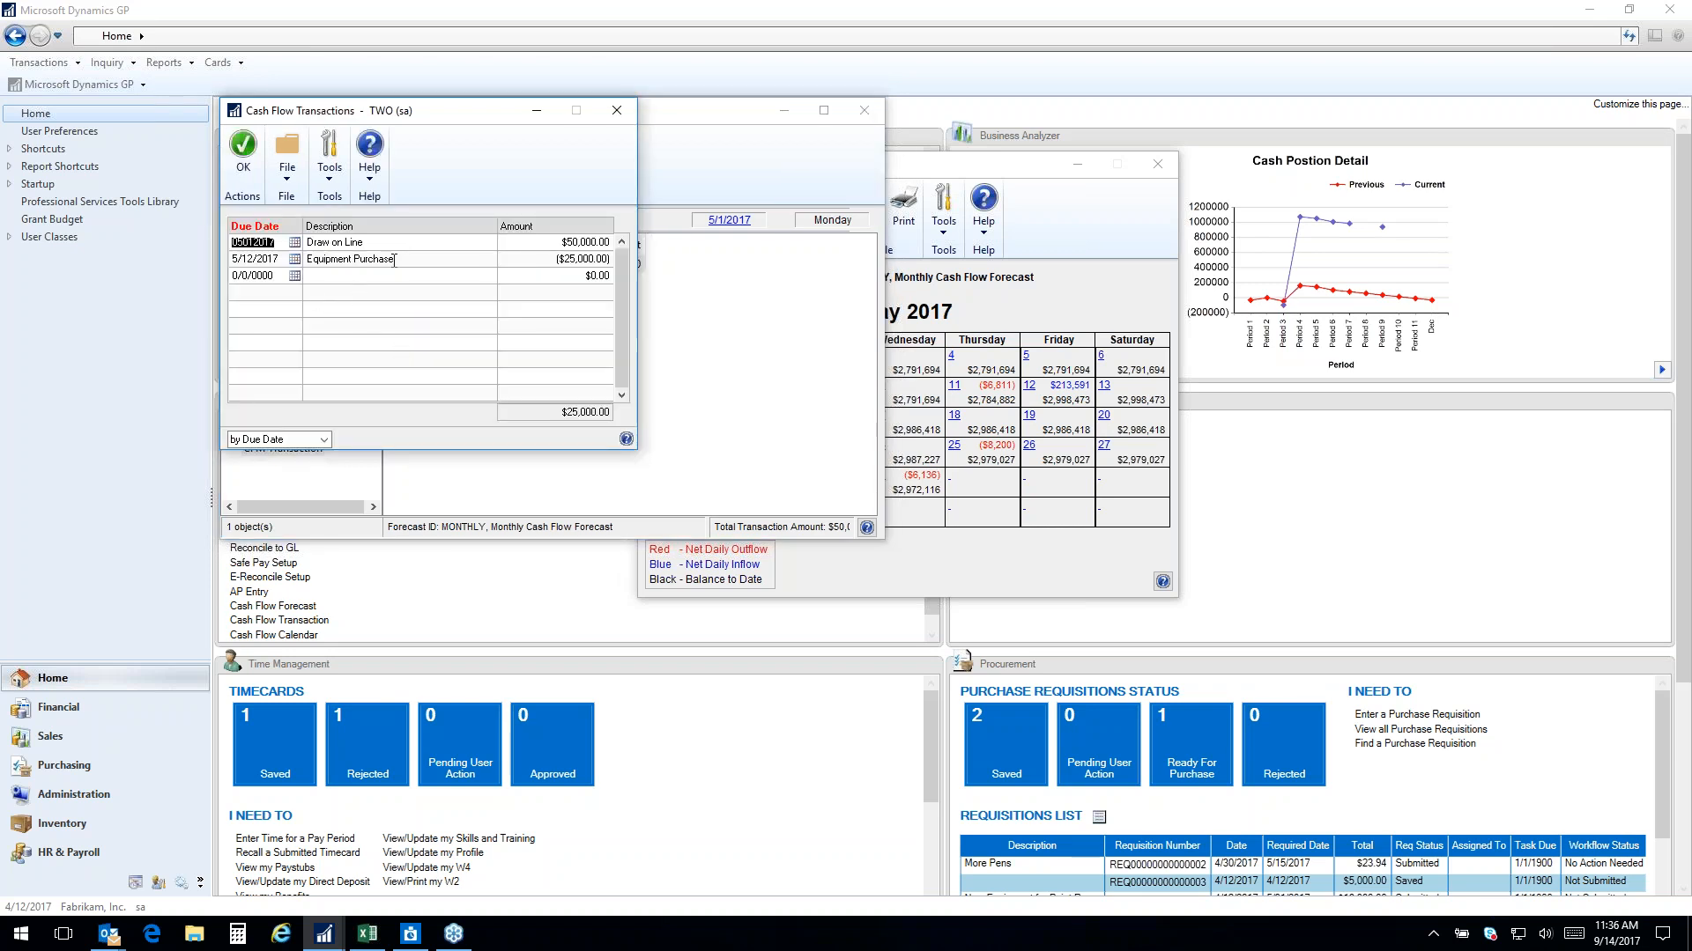
pyautogui.click(416, 258)
pyautogui.click(412, 259)
pyautogui.click(617, 111)
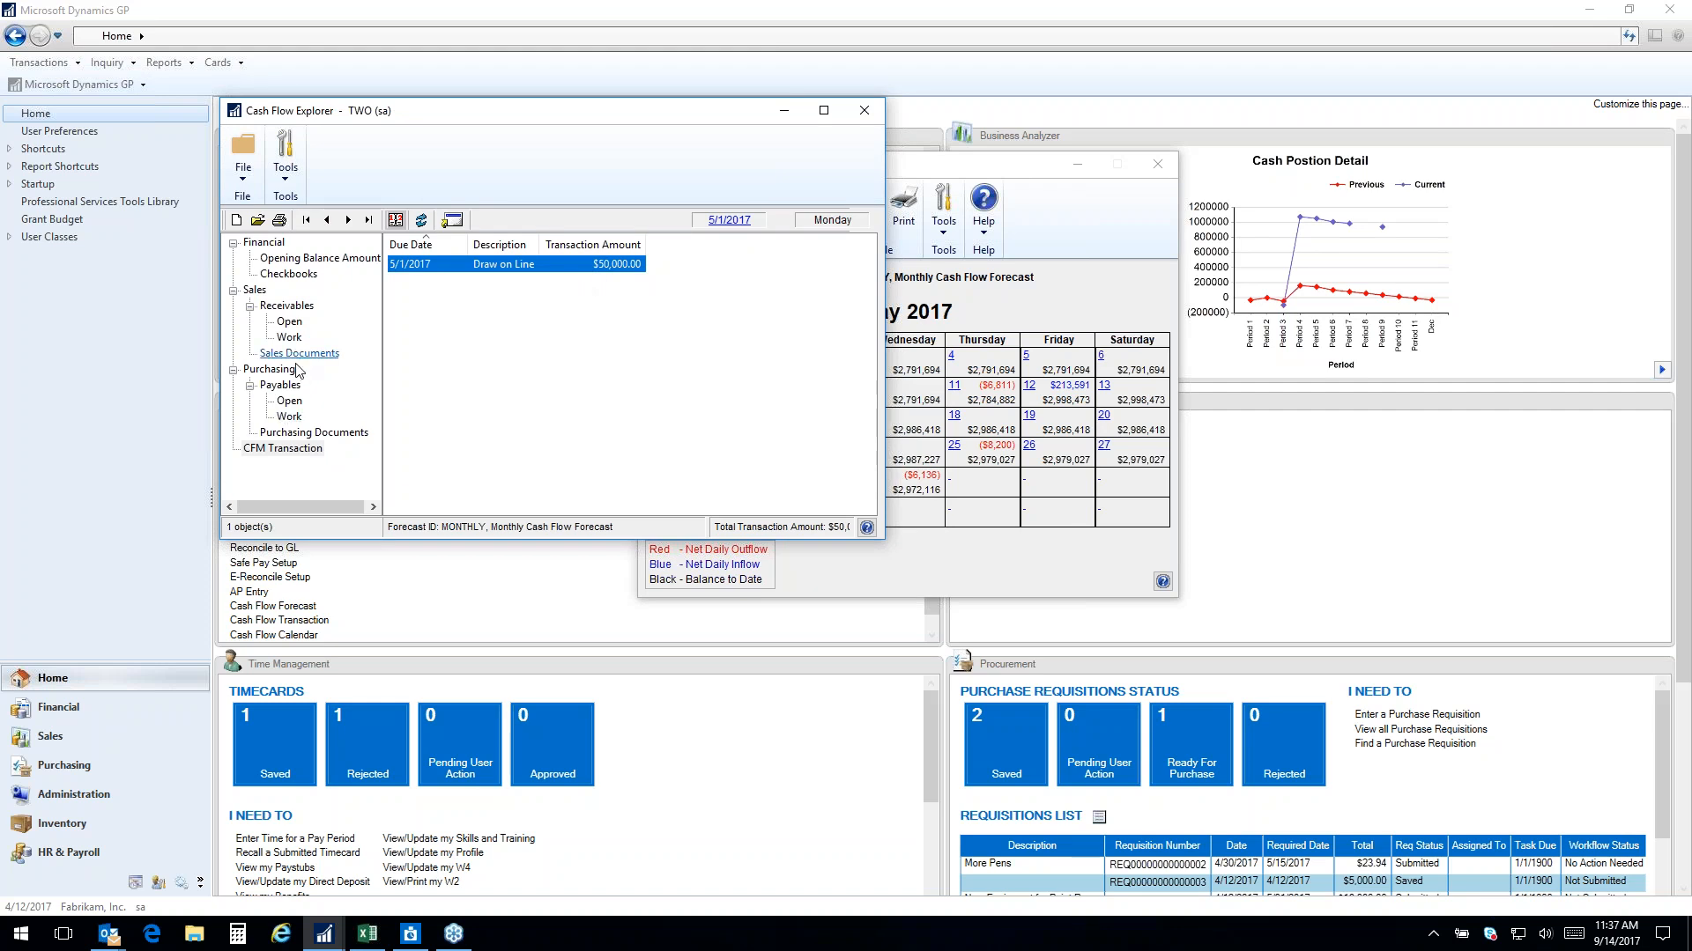
# Recheck the May 1 work payables, and close both the Cash Flow Explorer and the Cash Flow Calendar
pyautogui.click(289, 417)
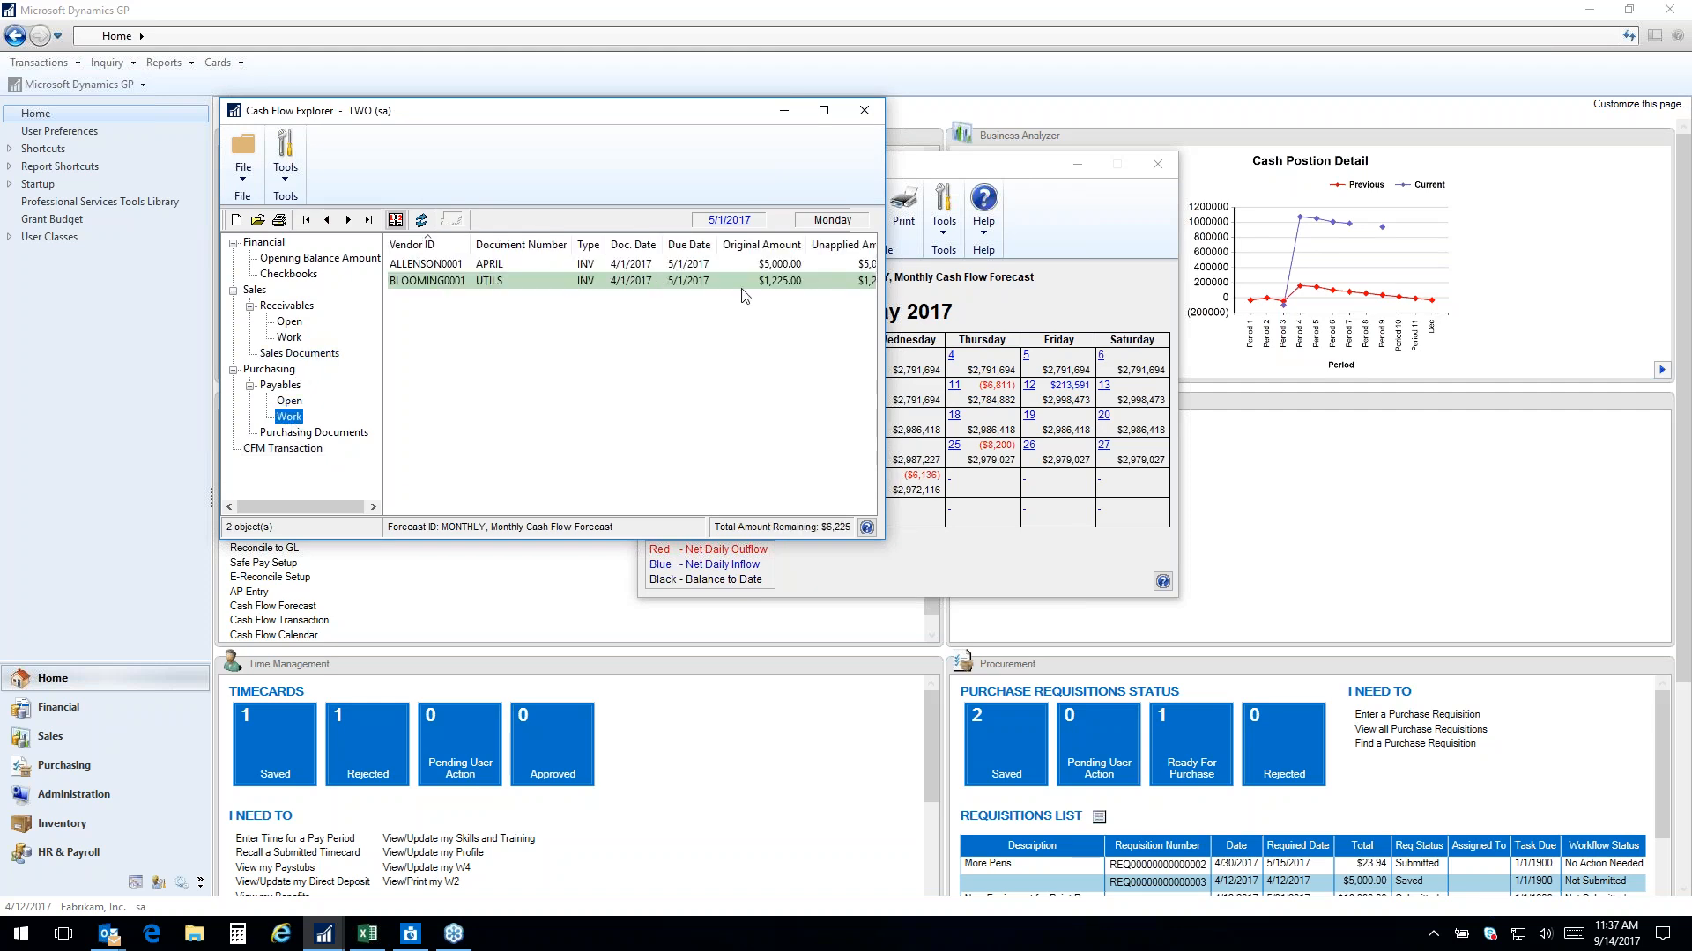
pyautogui.click(867, 109)
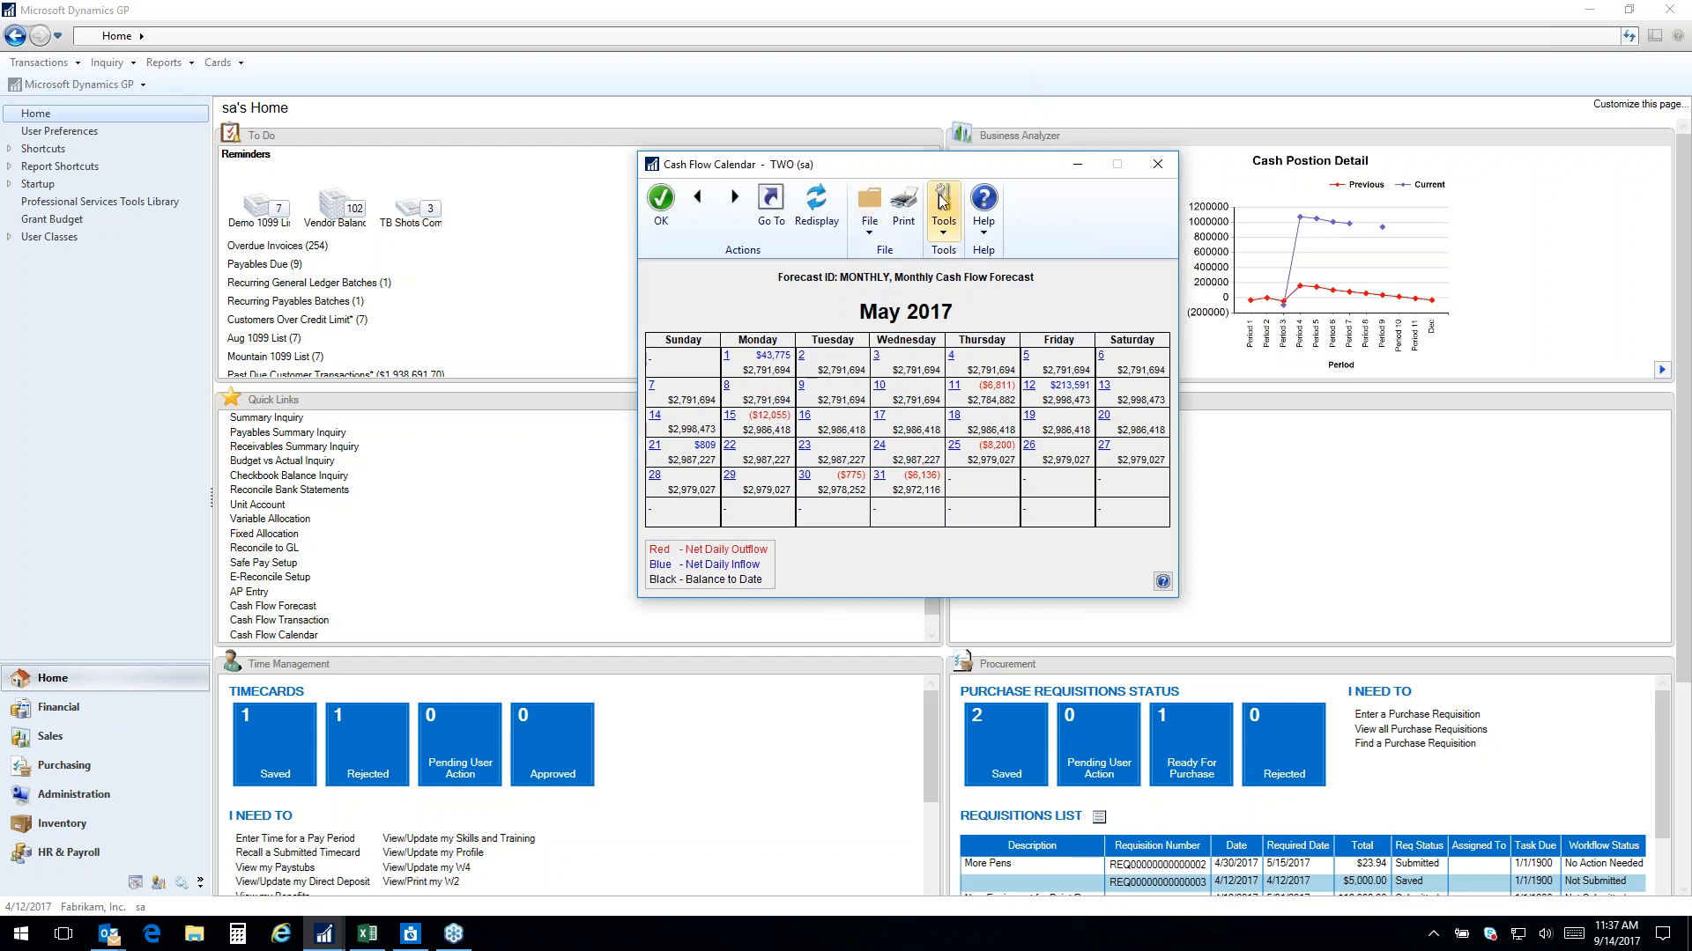
pyautogui.click(1158, 164)
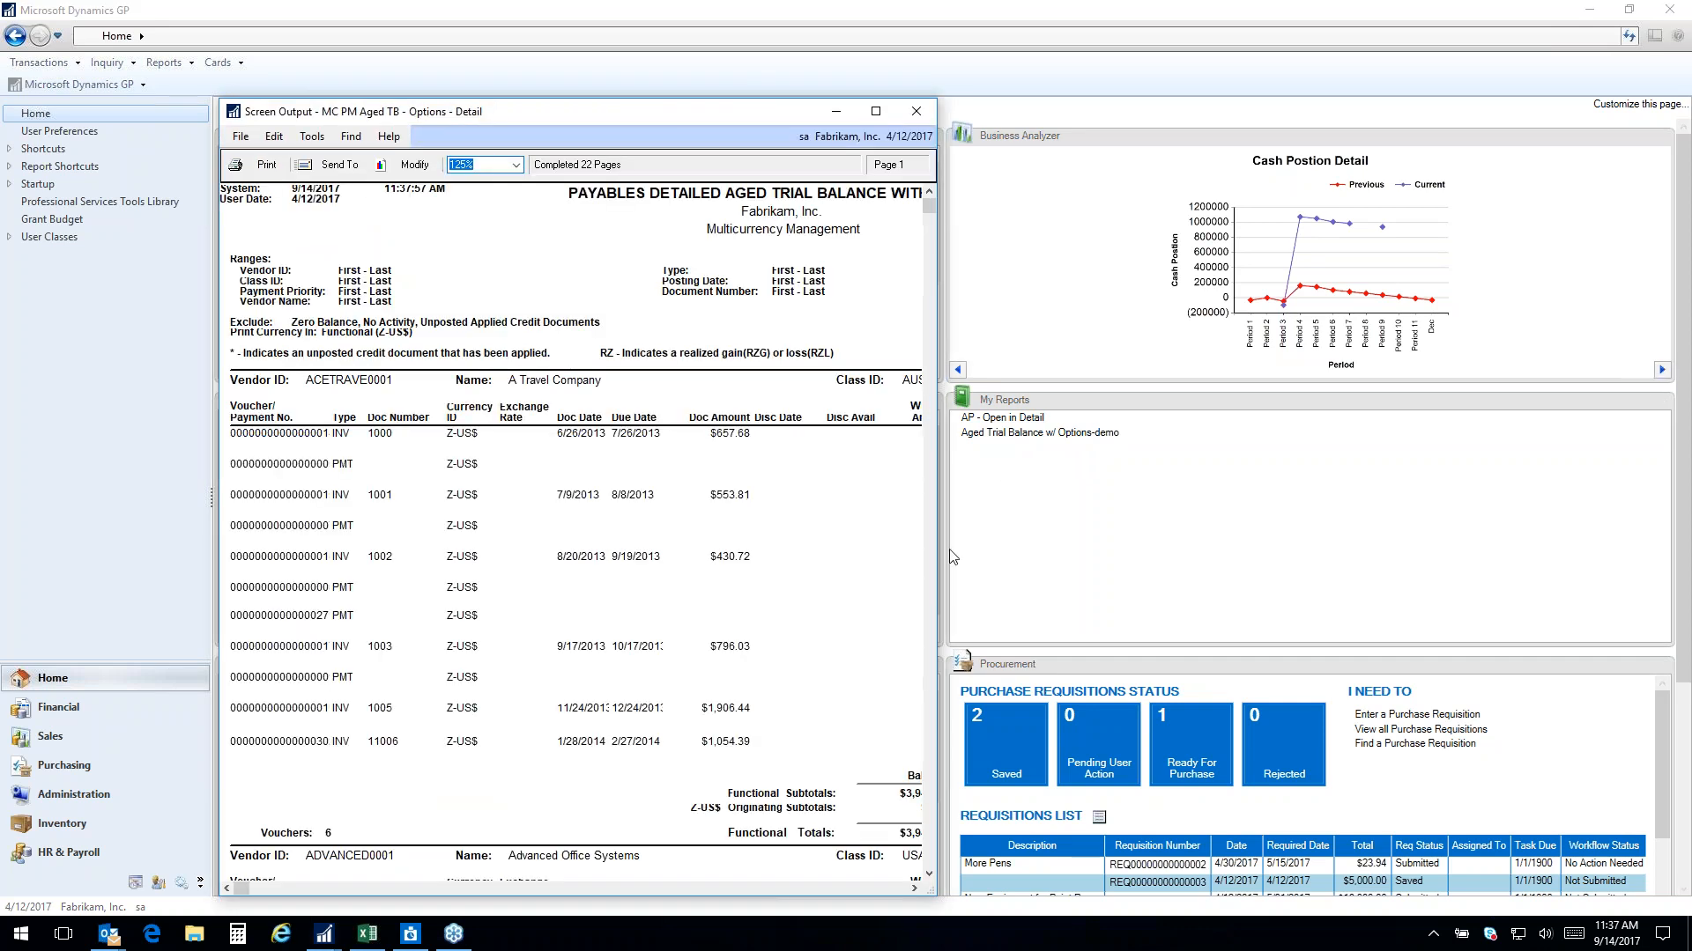
# Widen the payables detailed aged trial balance report window and examine the vendor documents on its first pages
pyautogui.moveTo(936, 886); pyautogui.dragTo(1583, 833)
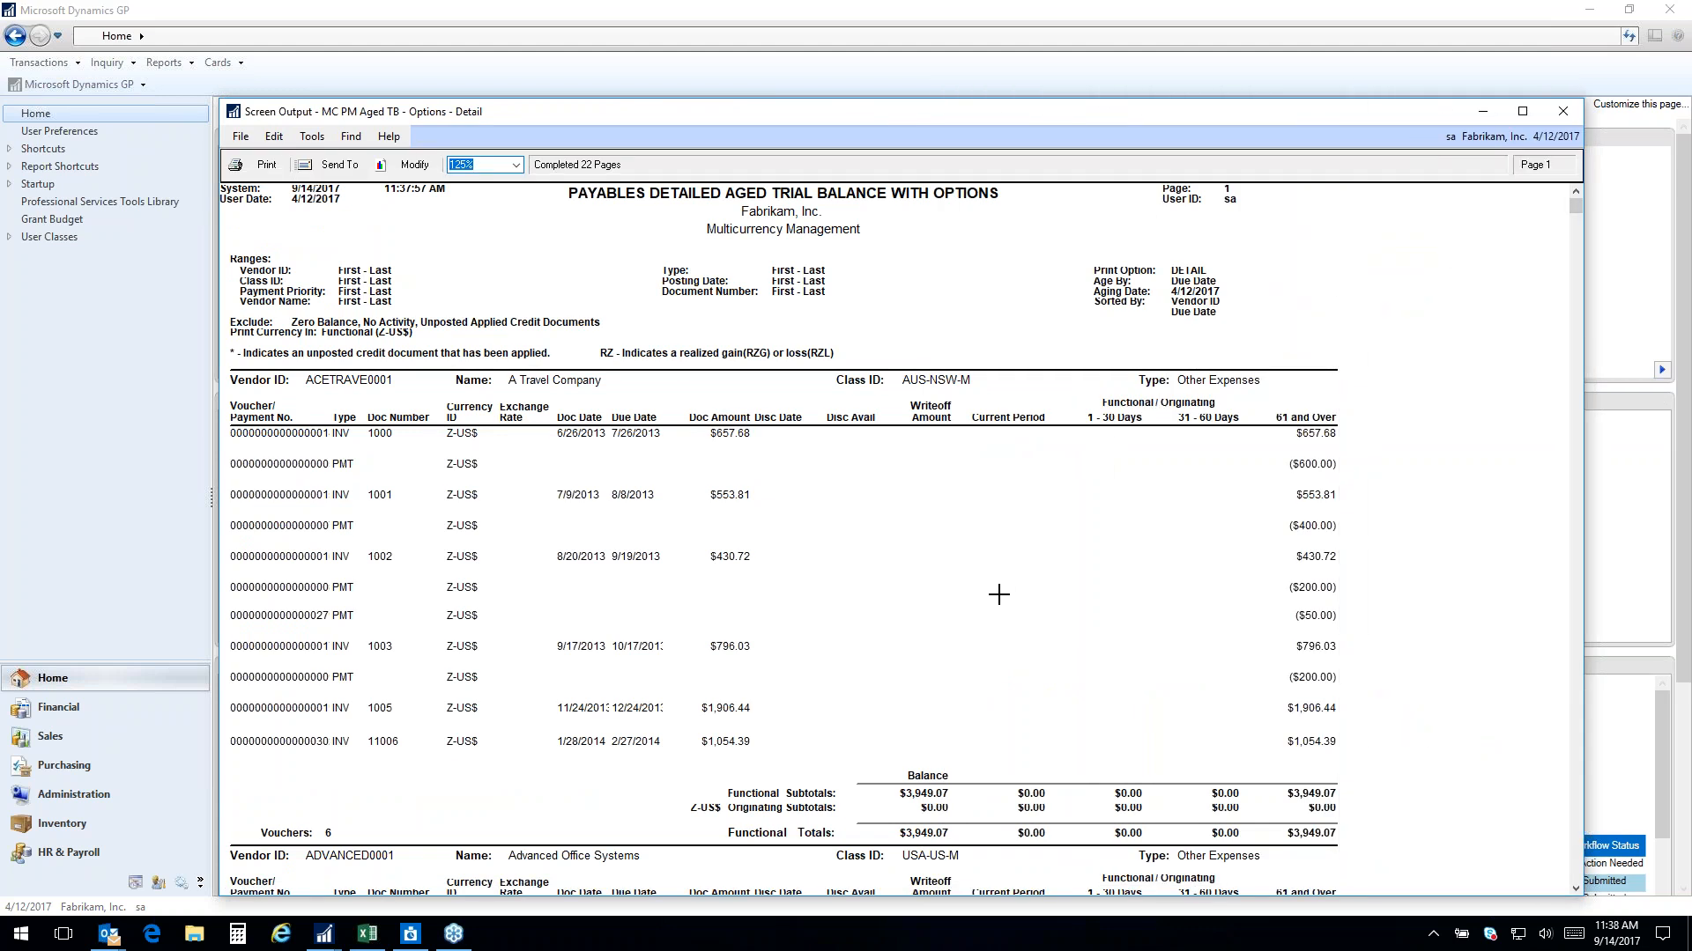
pyautogui.scroll(-2, 980, 592)
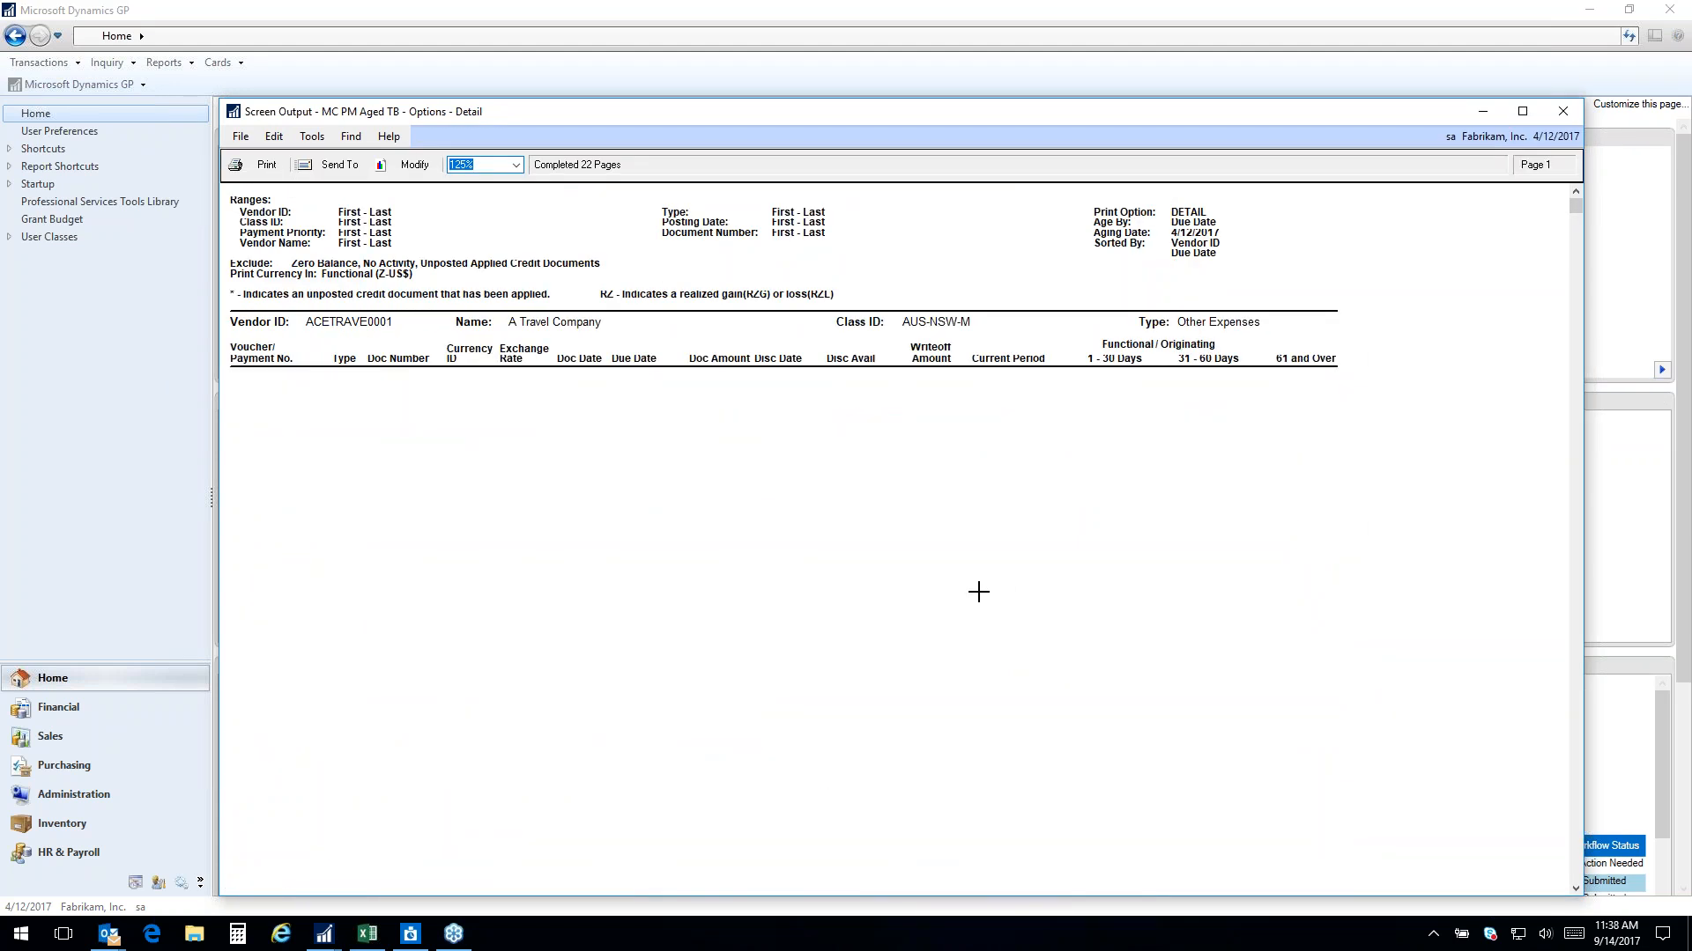
pyautogui.scroll(-5, 978, 592)
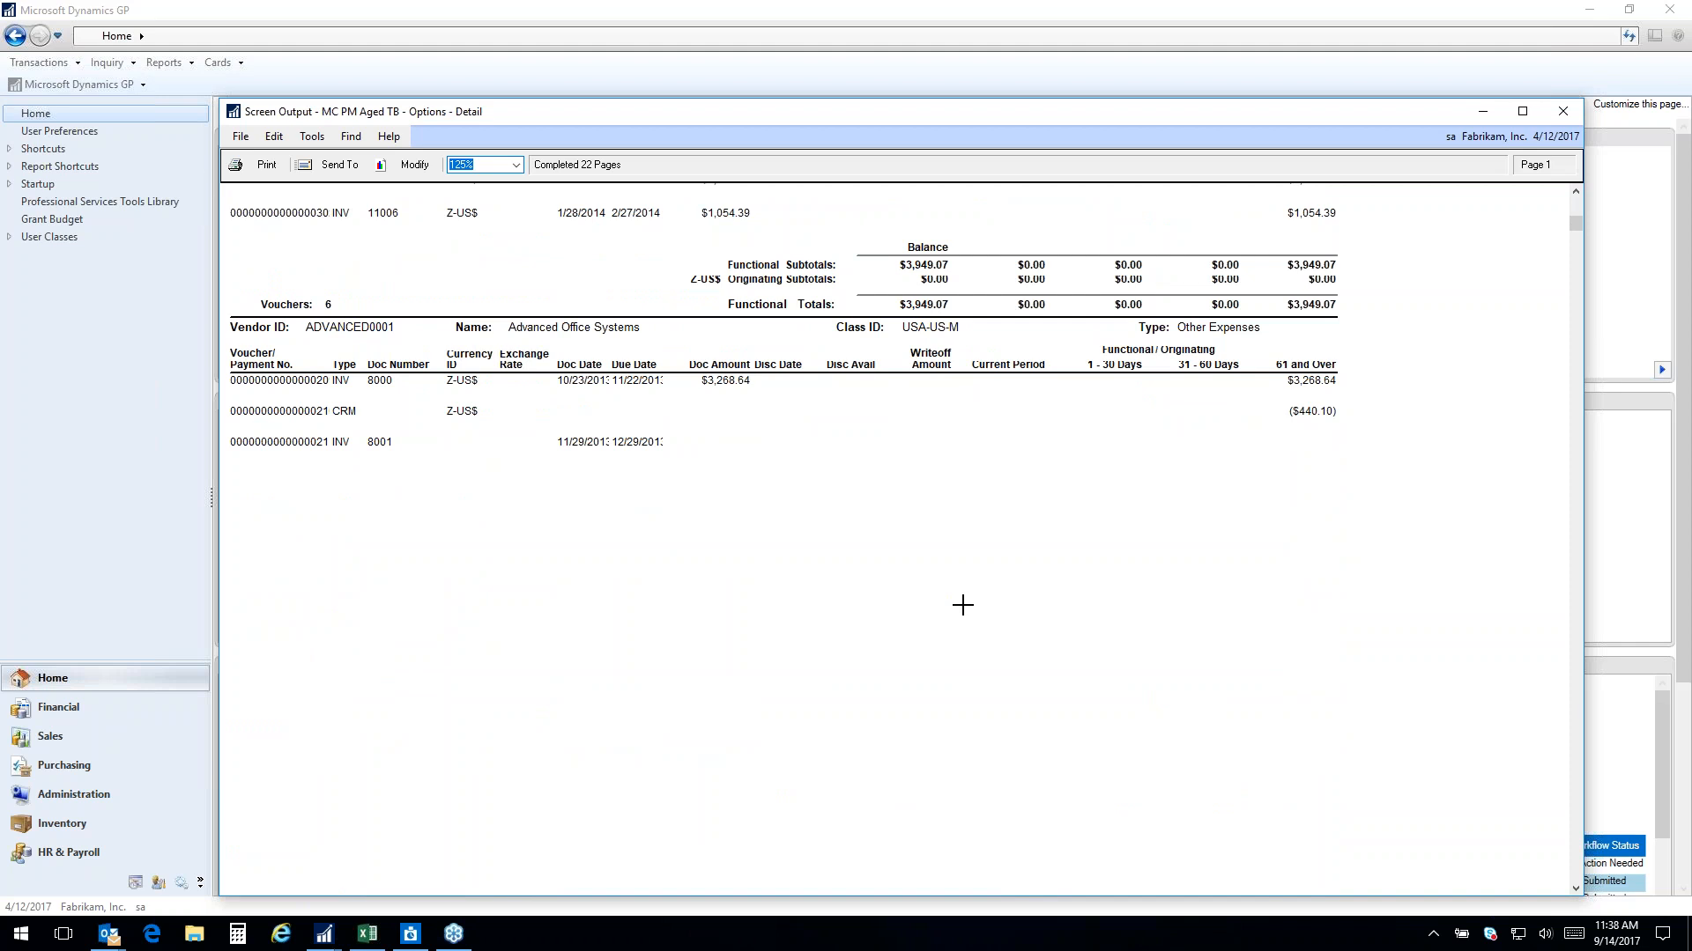
pyautogui.scroll(-5, 962, 604)
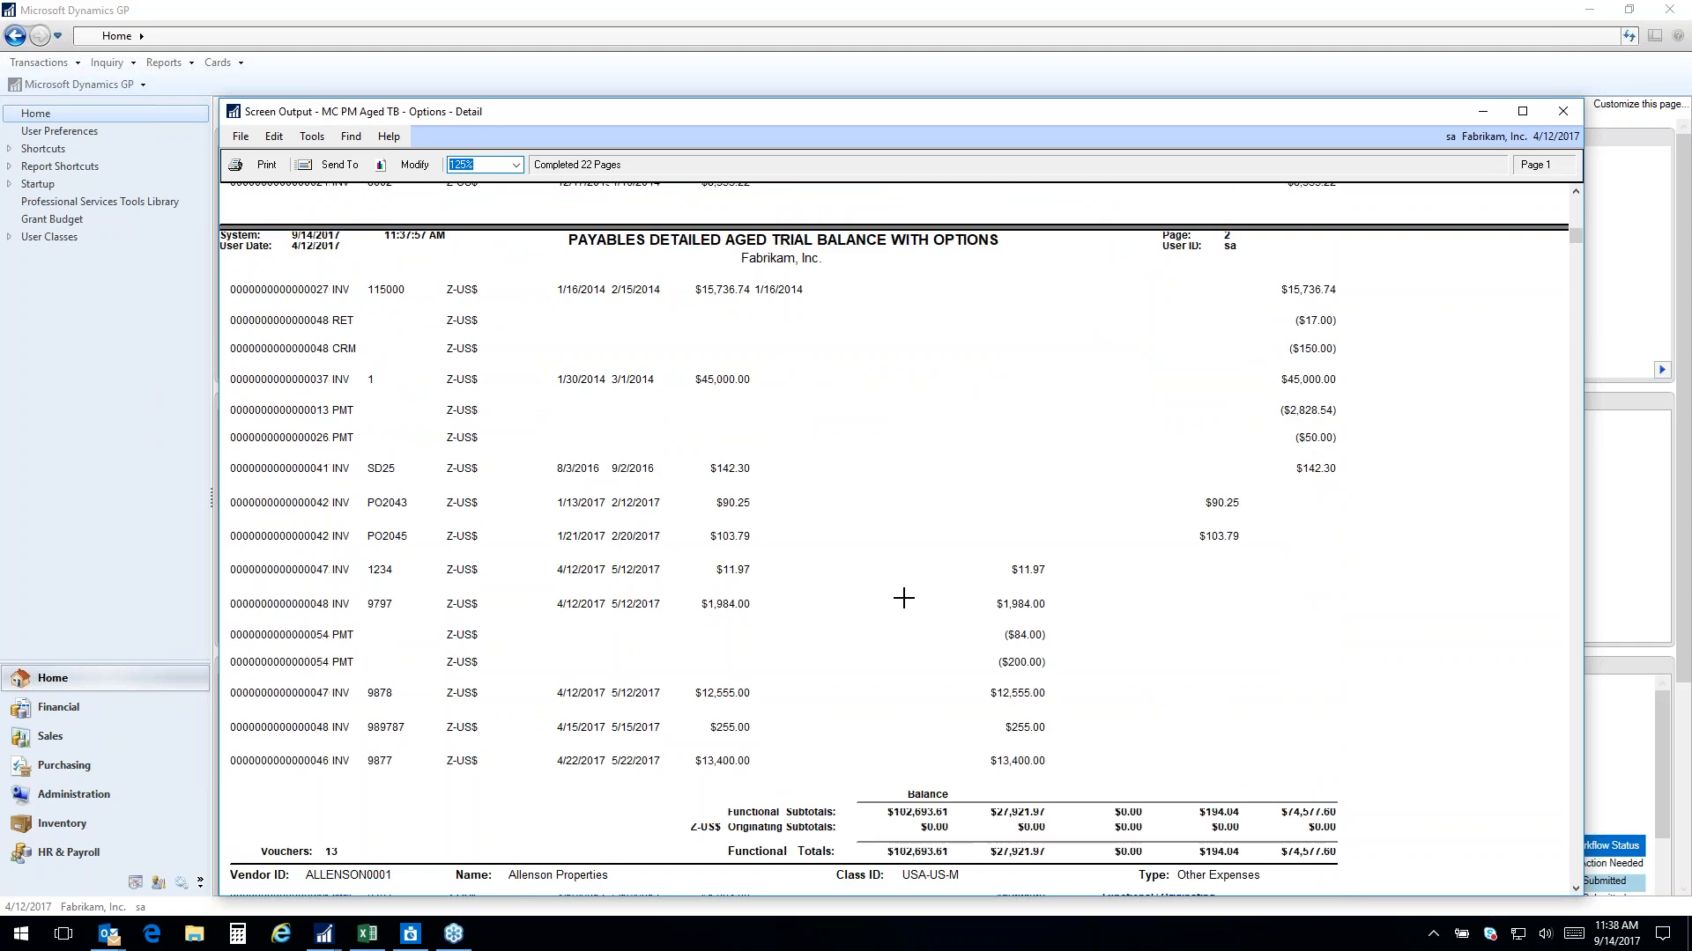
pyautogui.scroll(4, 855, 553)
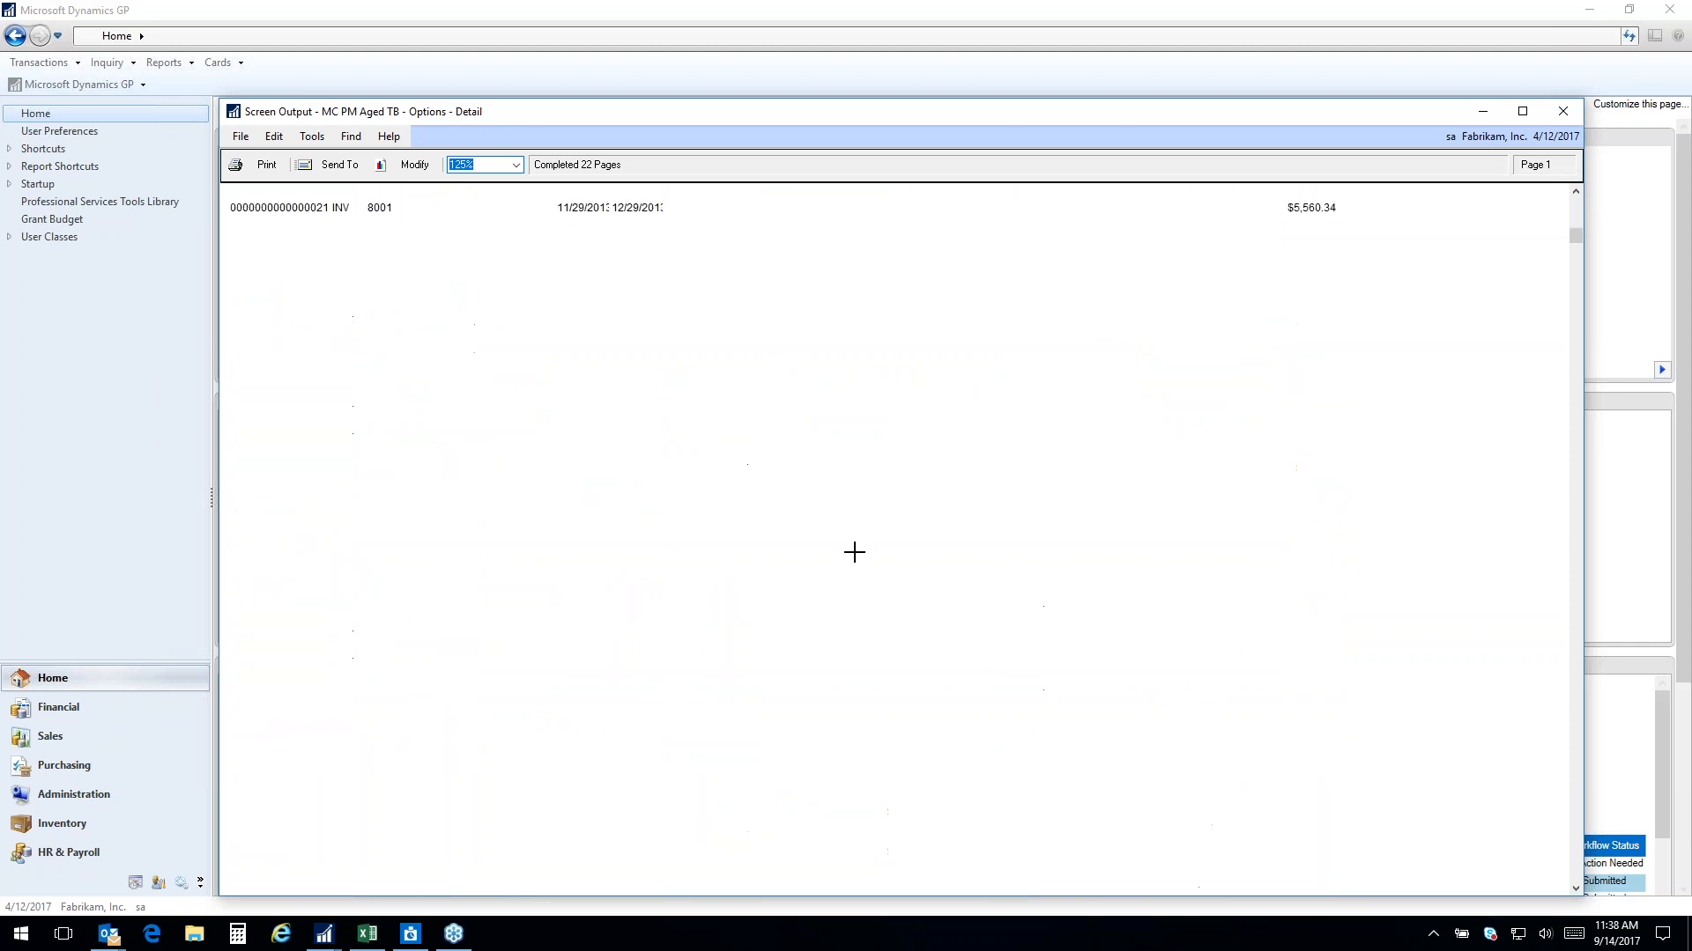
pyautogui.scroll(10, 937, 623)
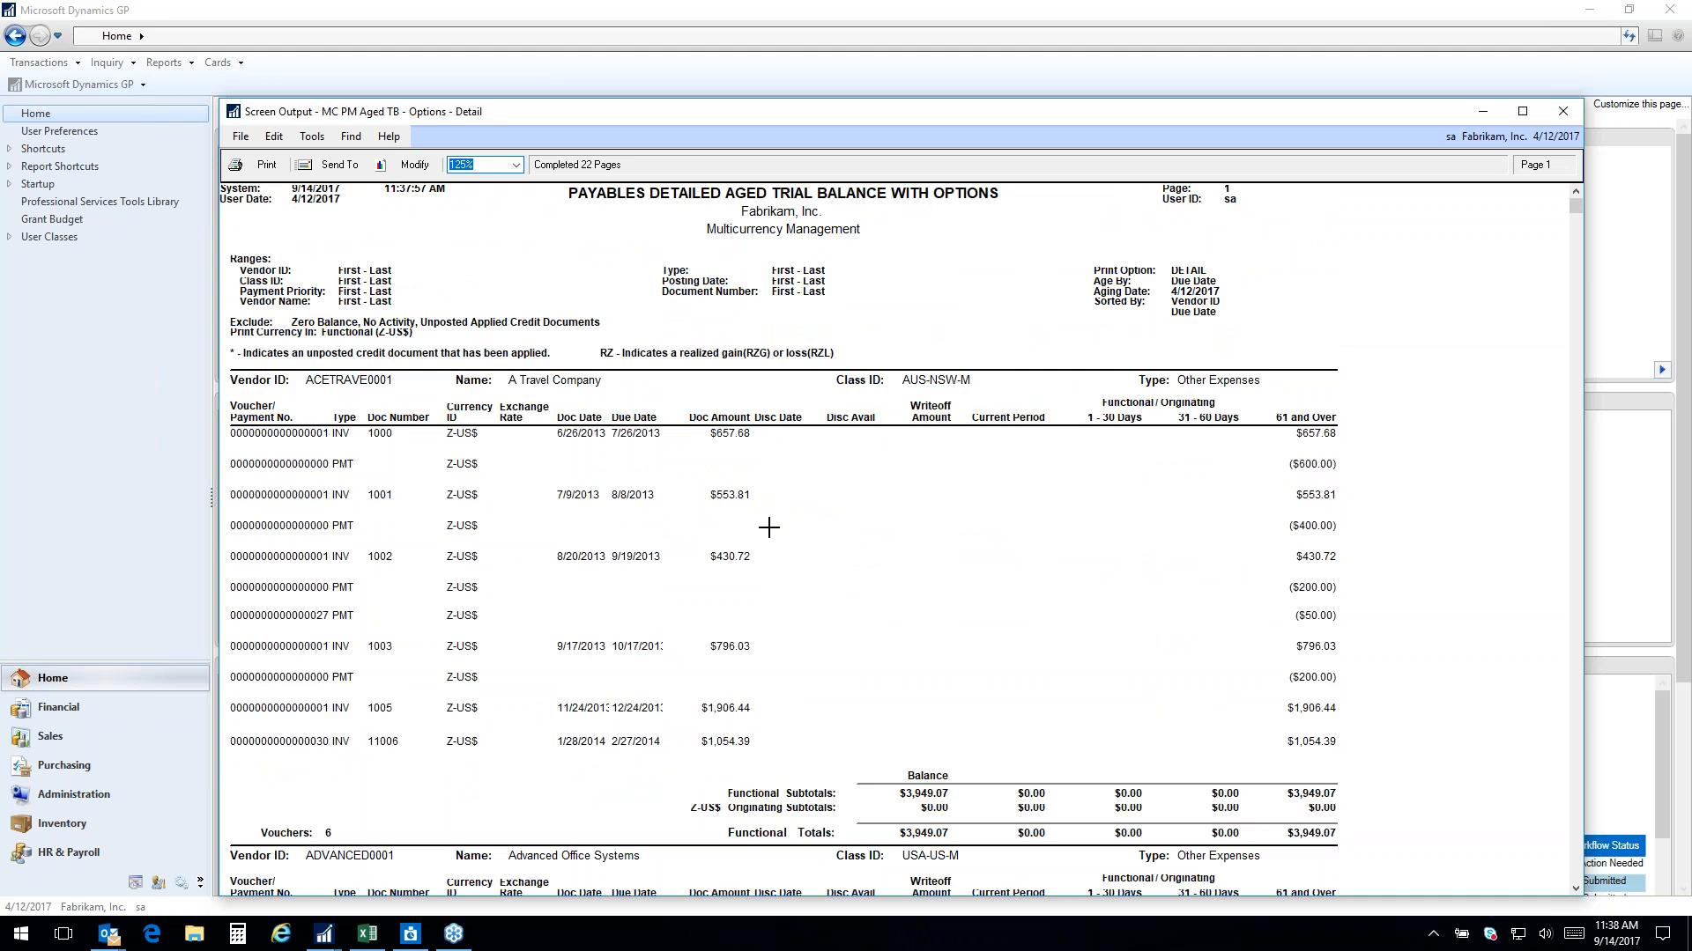
pyautogui.scroll(-1, 861, 654)
pyautogui.scroll(1, 861, 654)
# Check the aged trial balance report's mail recipient formats and browse the printers available for printing it
pyautogui.click(333, 165)
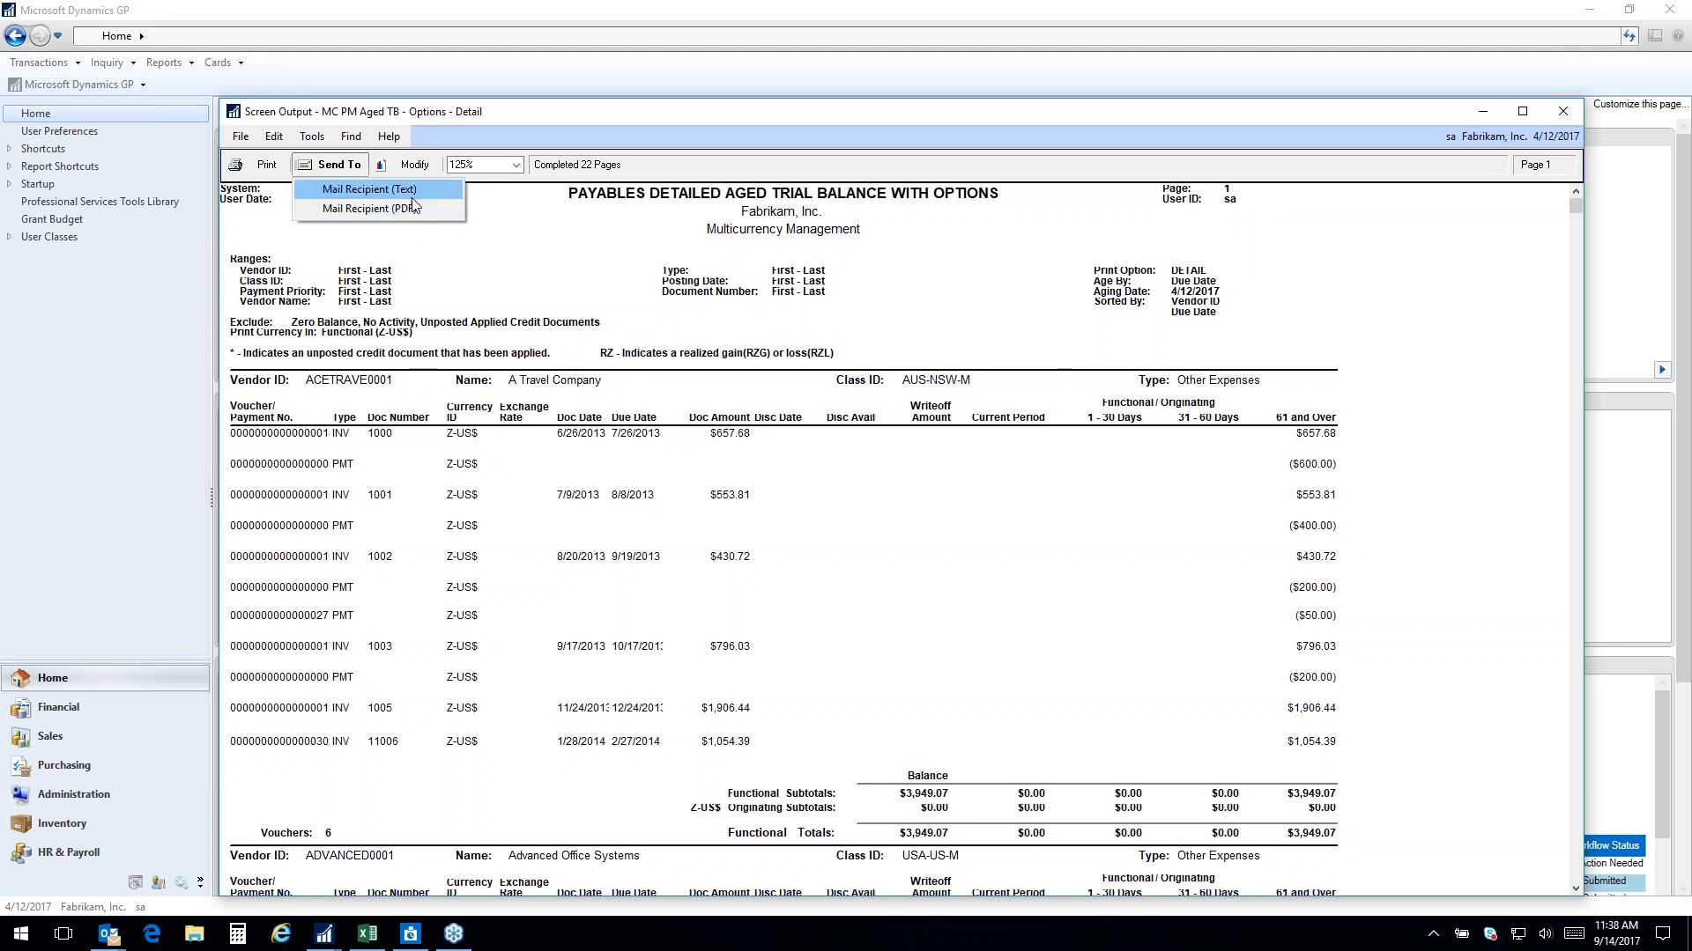
pyautogui.click(262, 165)
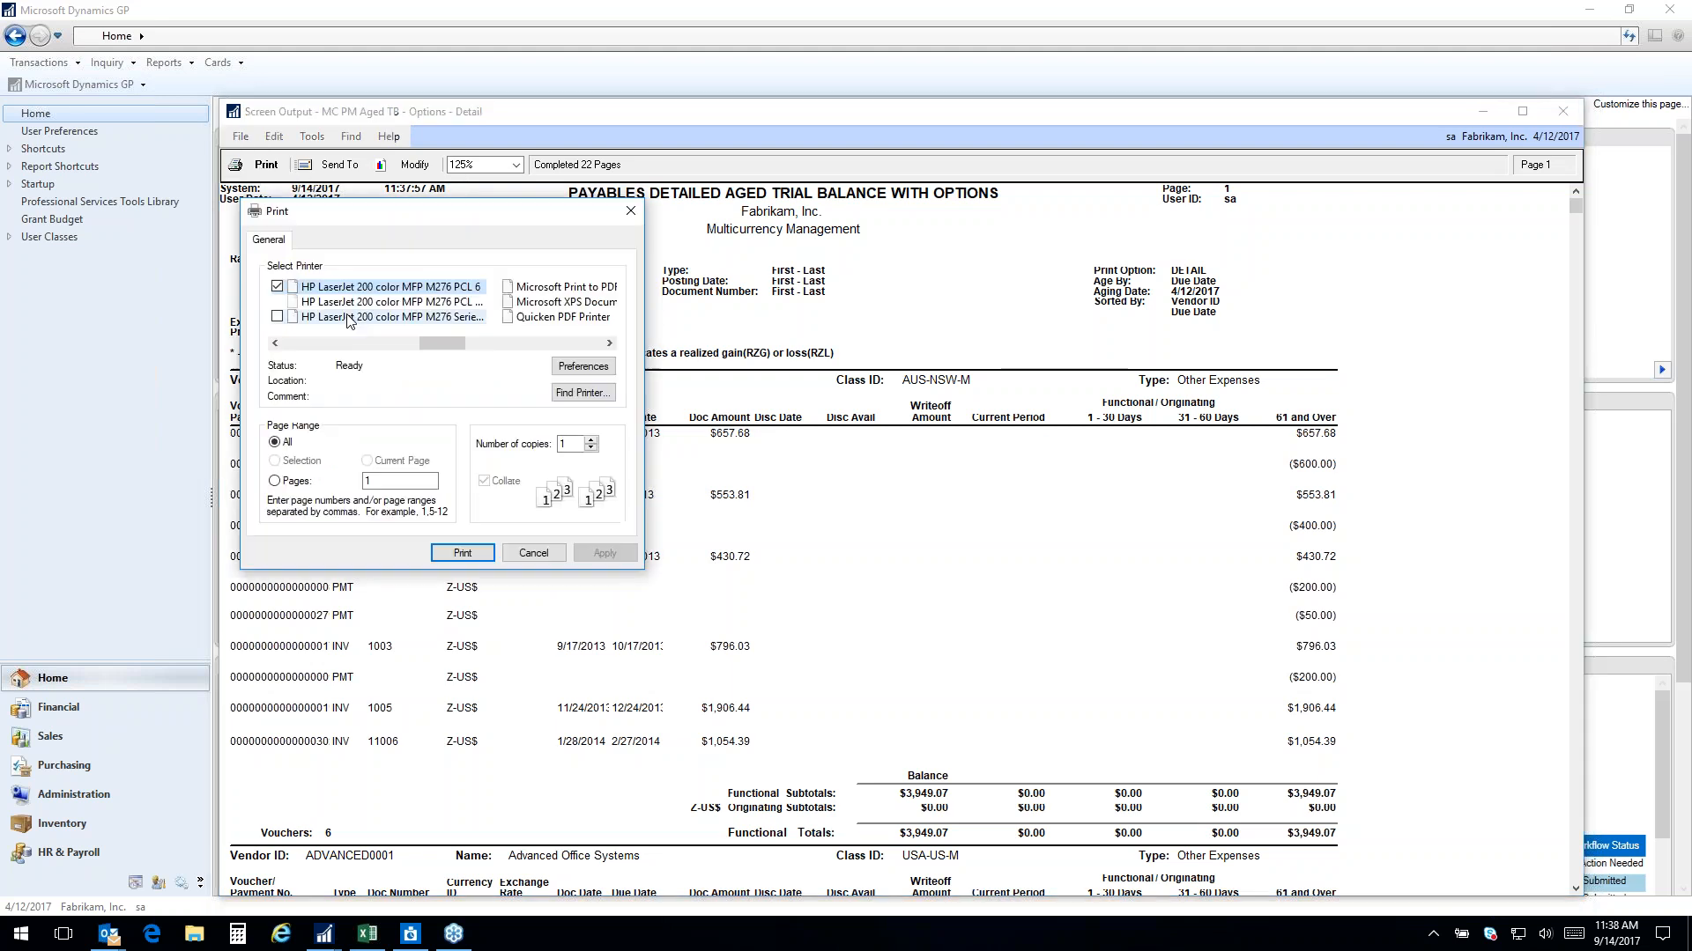
pyautogui.moveTo(445, 343); pyautogui.dragTo(592, 348)
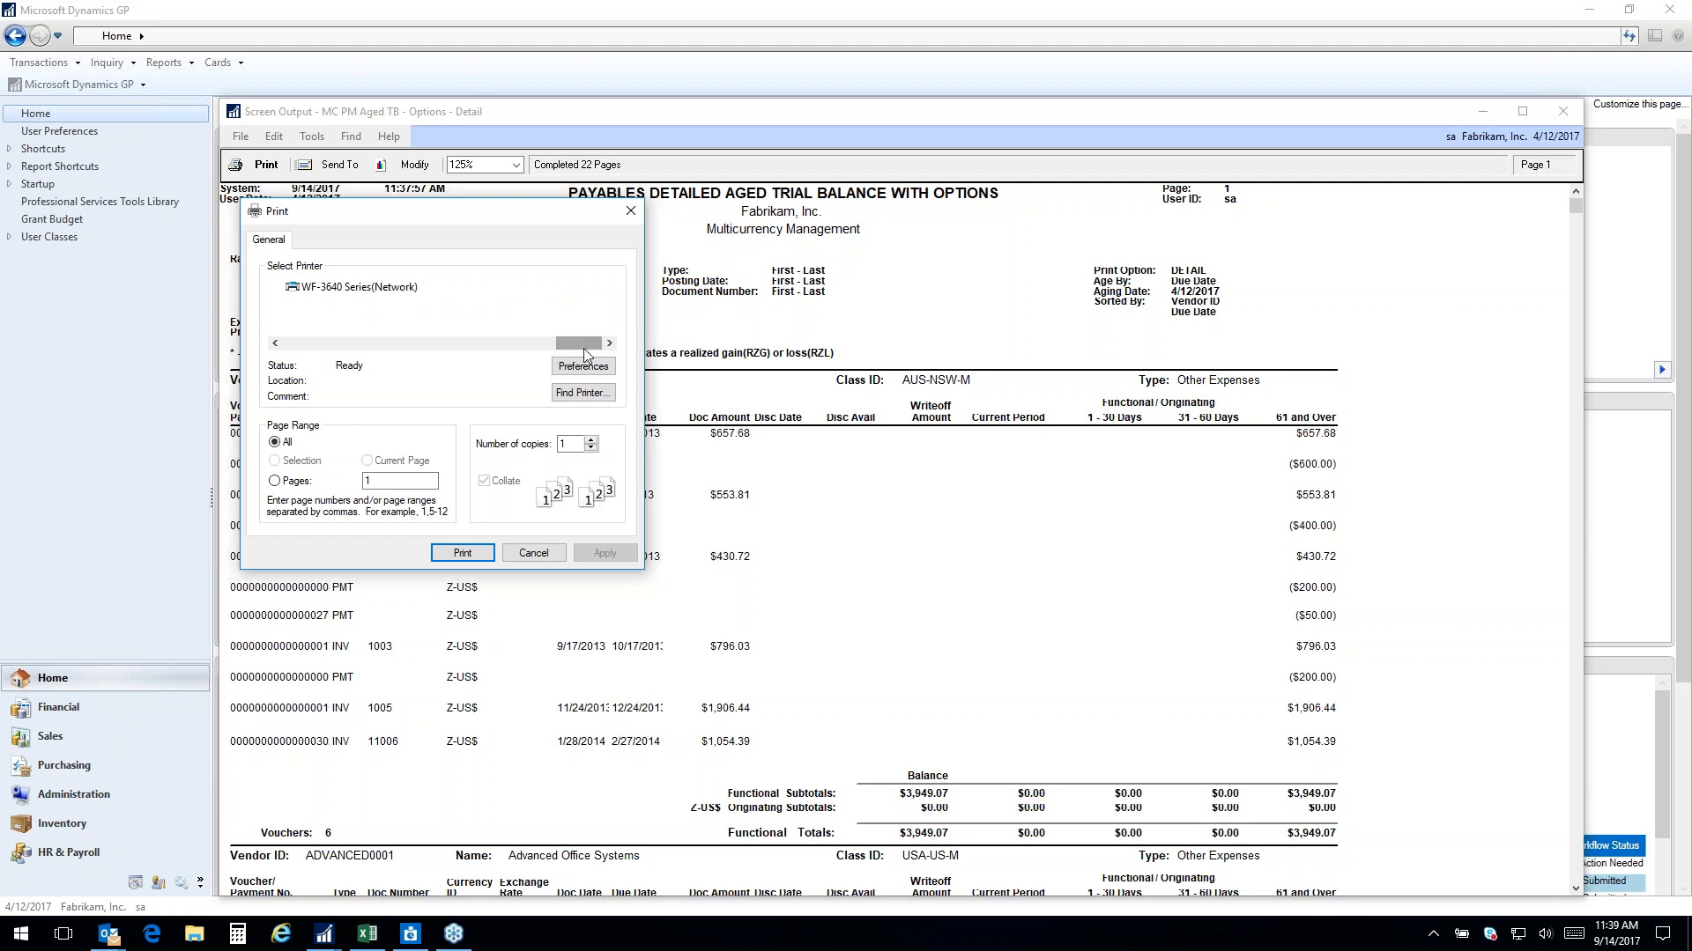
pyautogui.moveTo(579, 346); pyautogui.dragTo(352, 346)
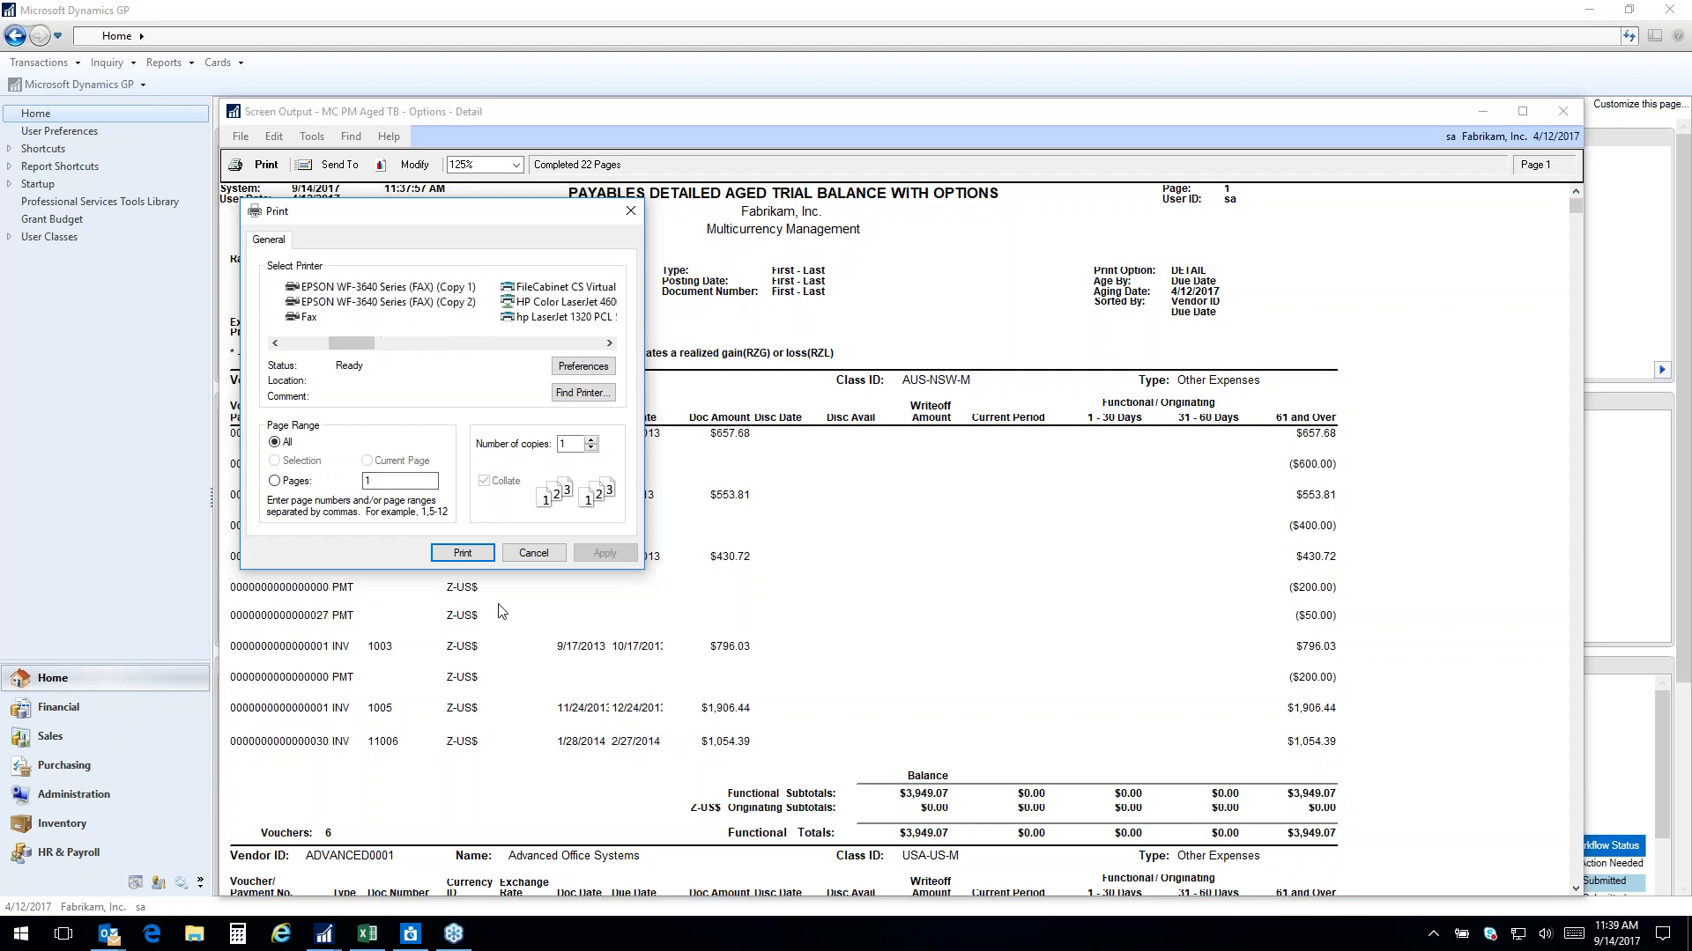
# Cancel printing and close both the aged trial balance and the currency summary aging reports
pyautogui.click(533, 552)
pyautogui.click(1574, 107)
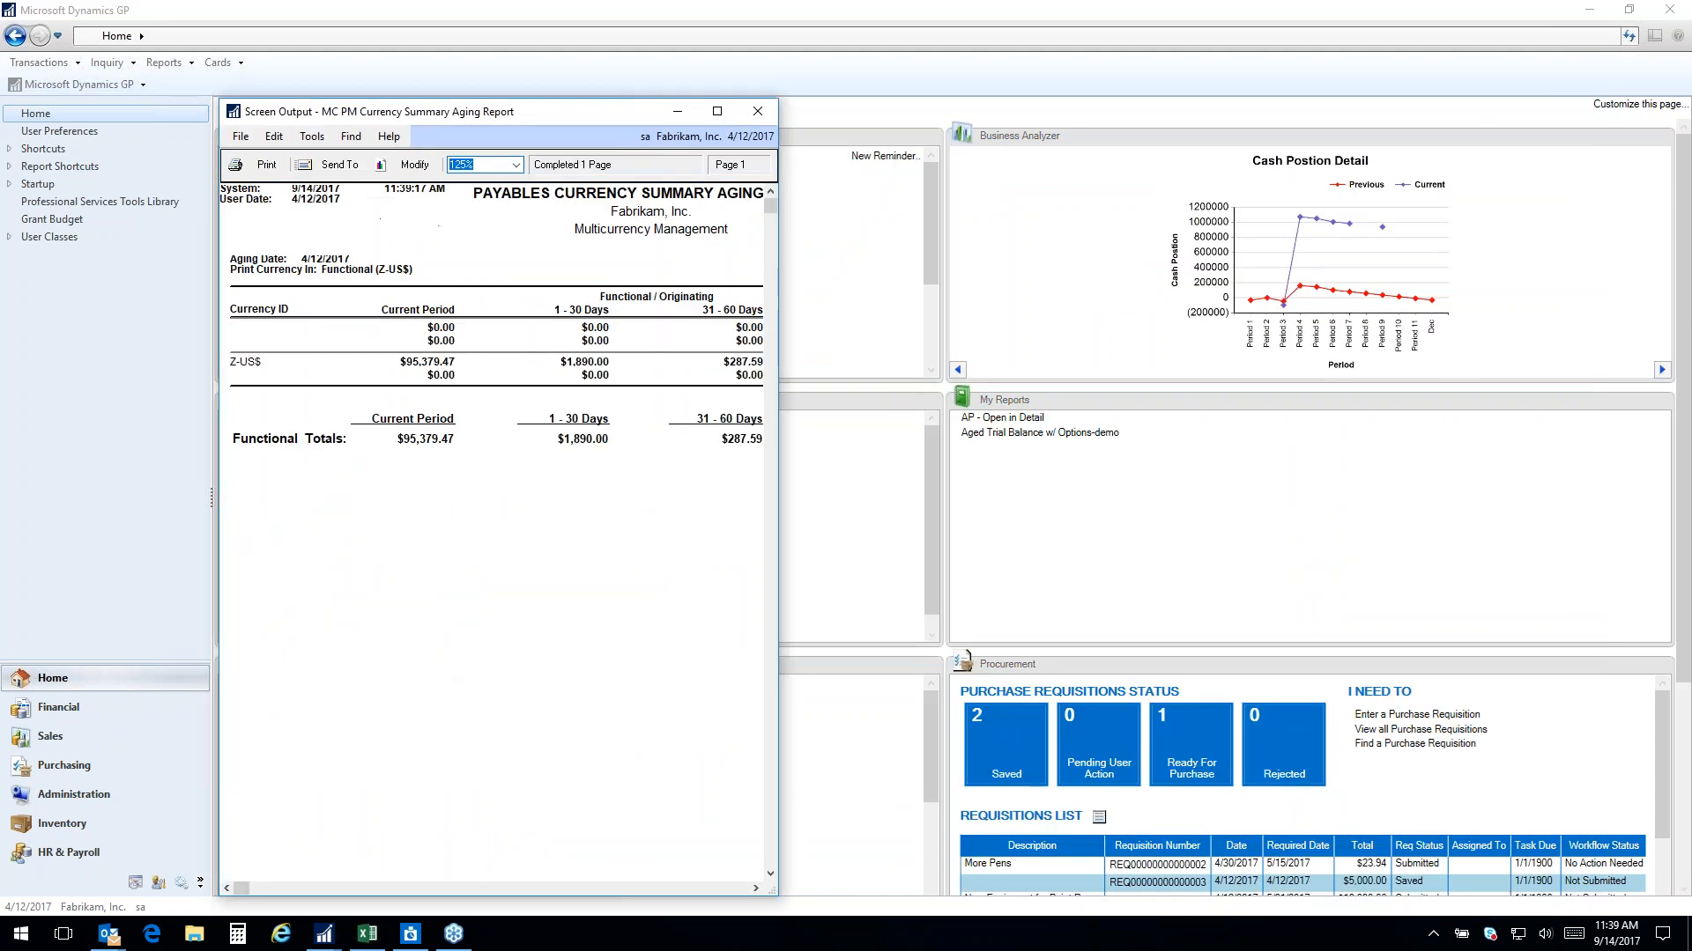
pyautogui.click(758, 111)
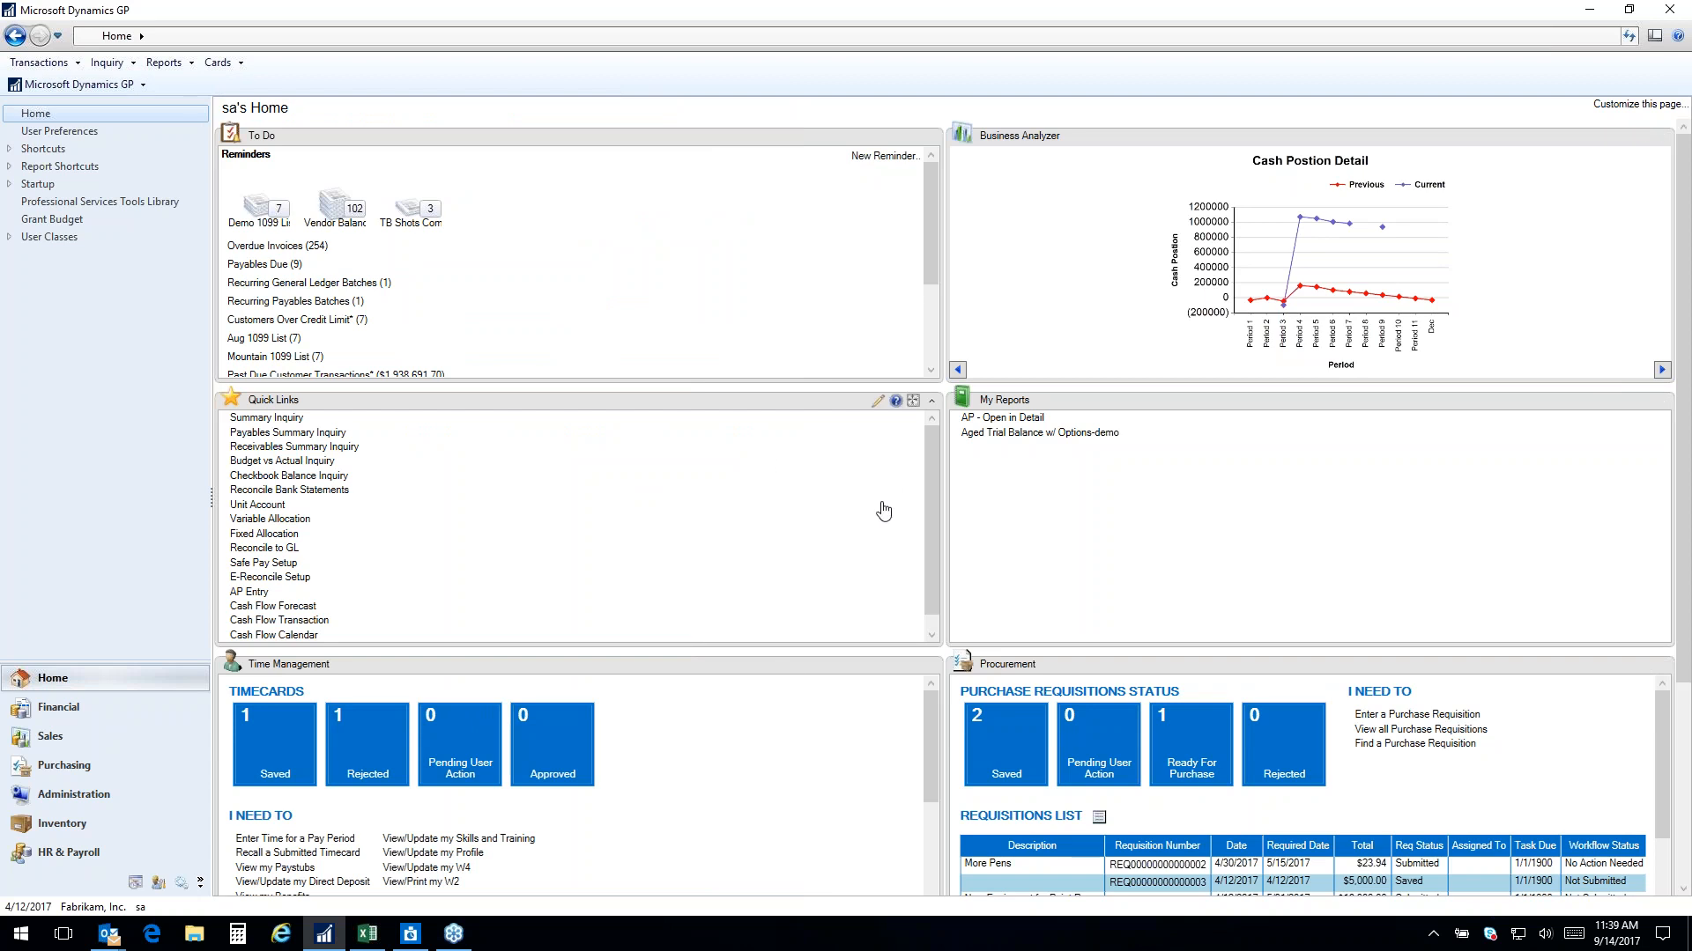
# Look over the home page's Time Management, Procurement and Project Time areas, and open View/Print my W2
pyautogui.scroll(-3, 752, 672)
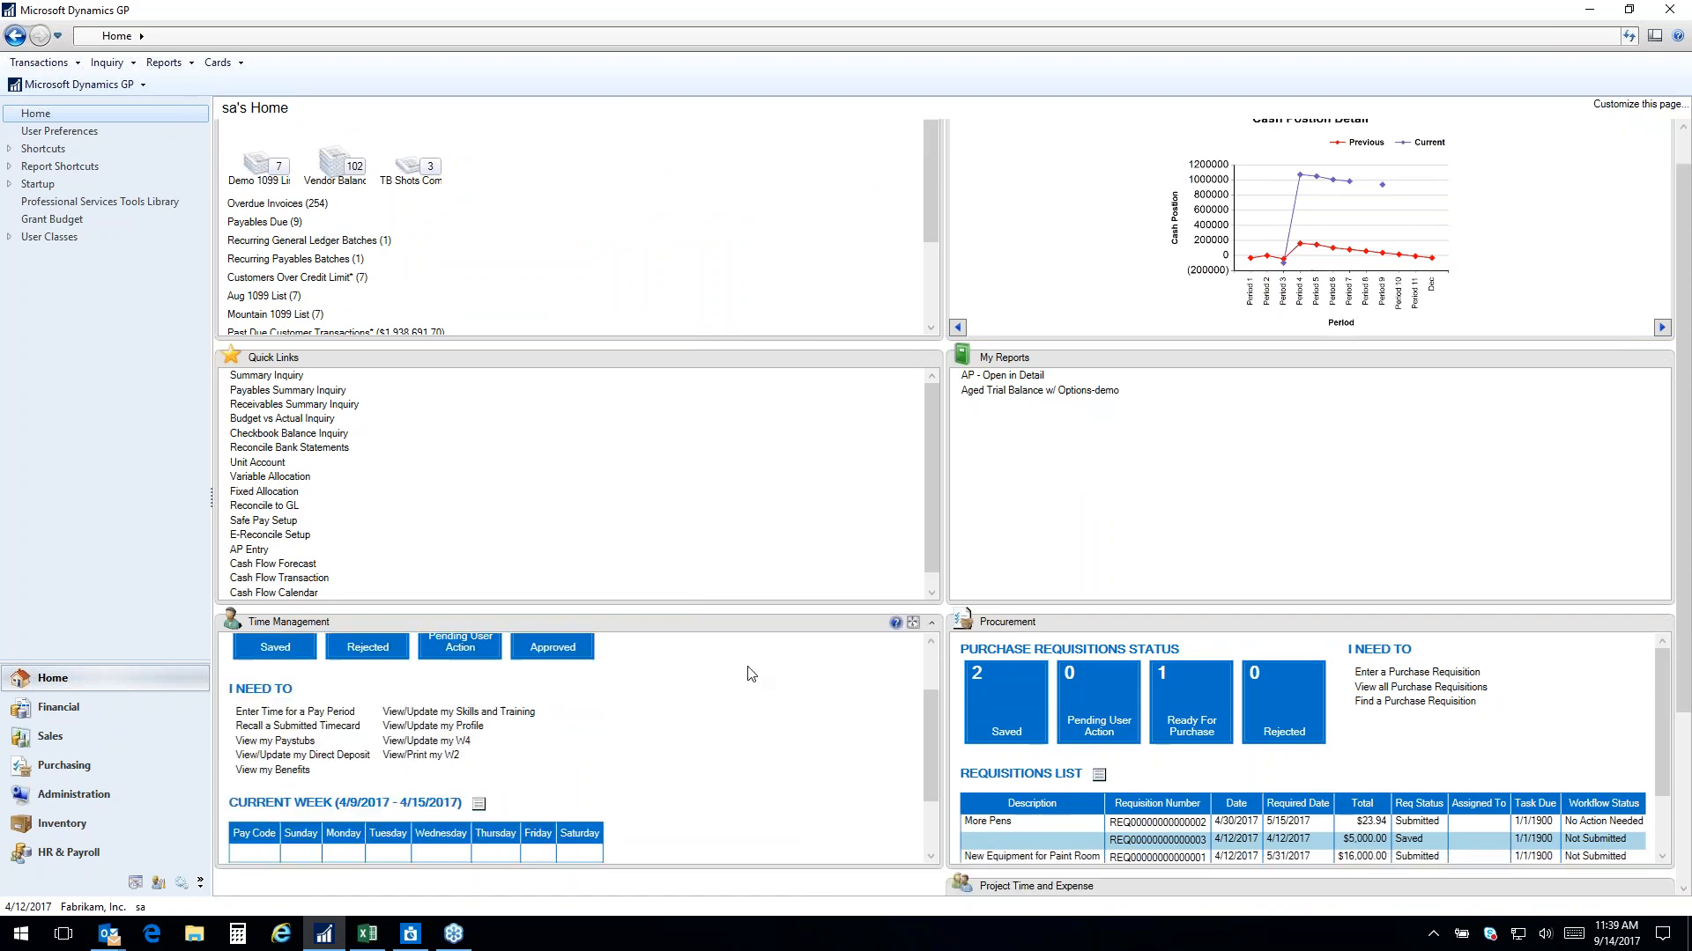
pyautogui.scroll(-2, 750, 681)
pyautogui.scroll(3, 750, 681)
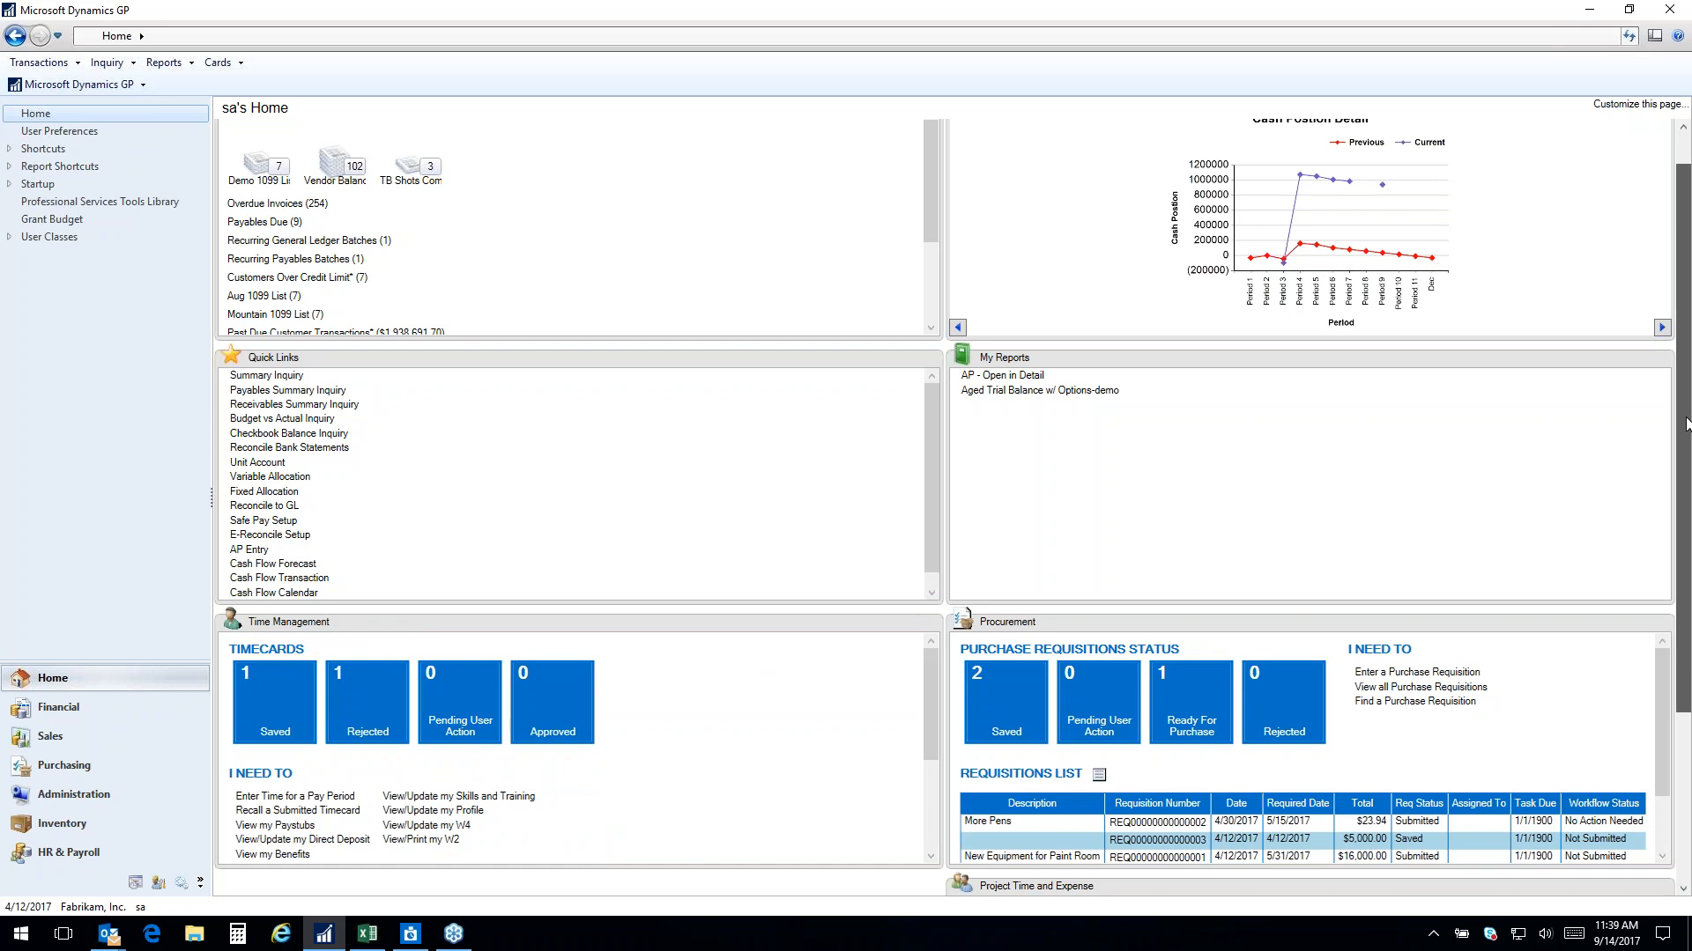
pyautogui.scroll(-5, 747, 513)
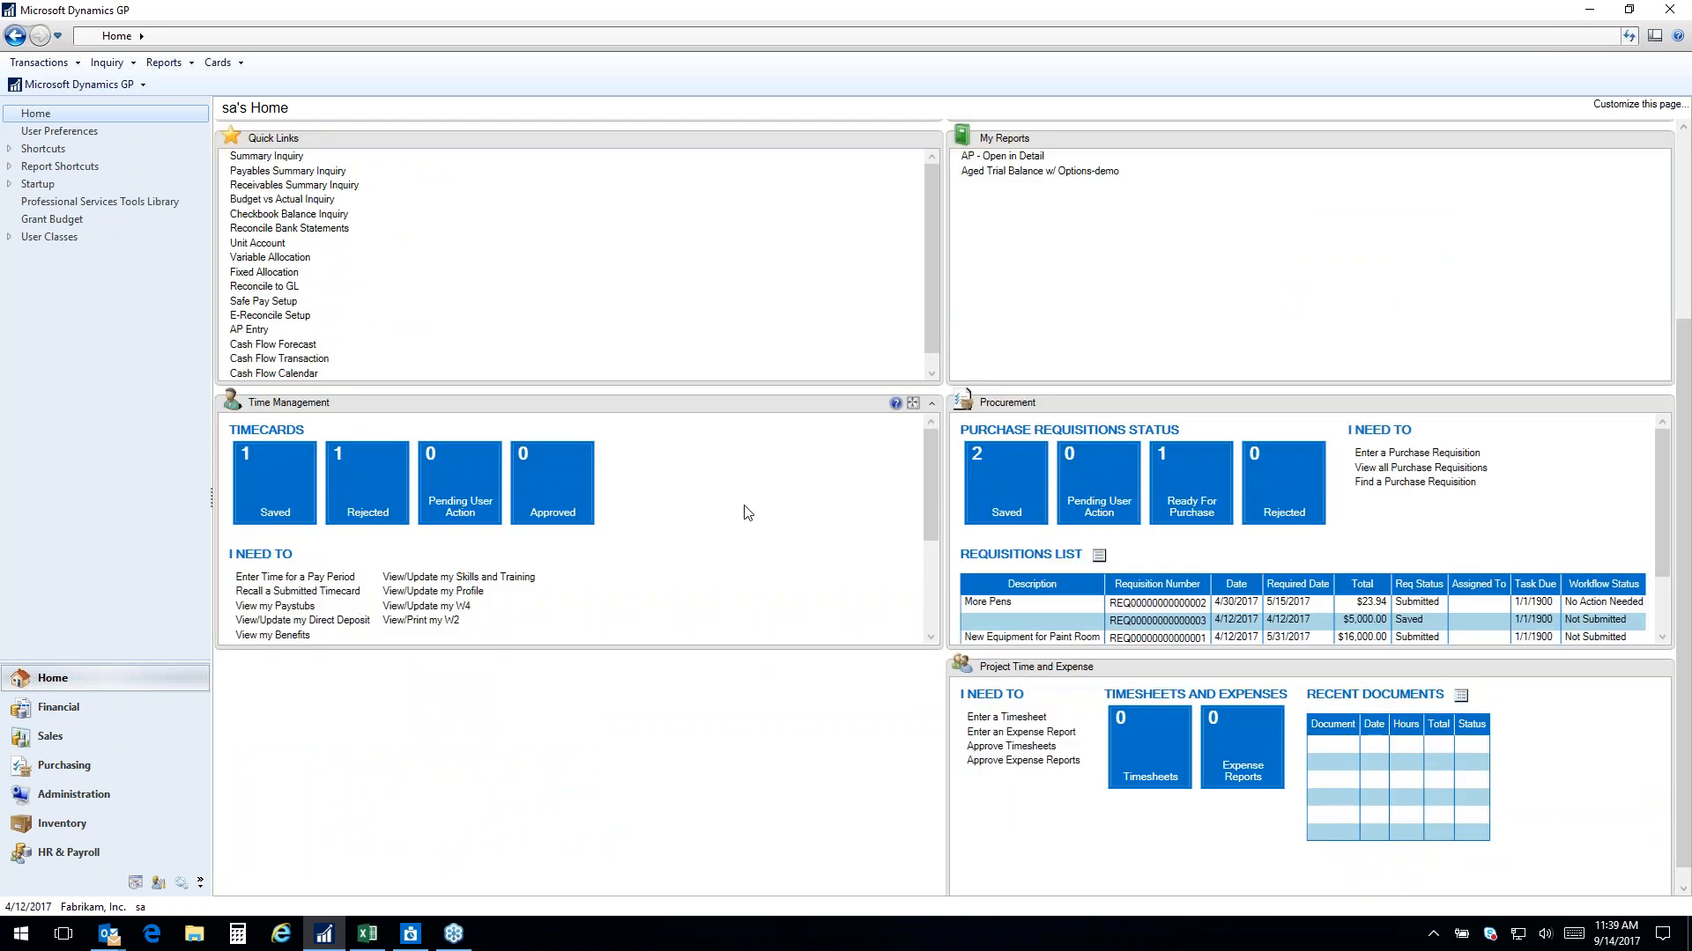
pyautogui.click(420, 621)
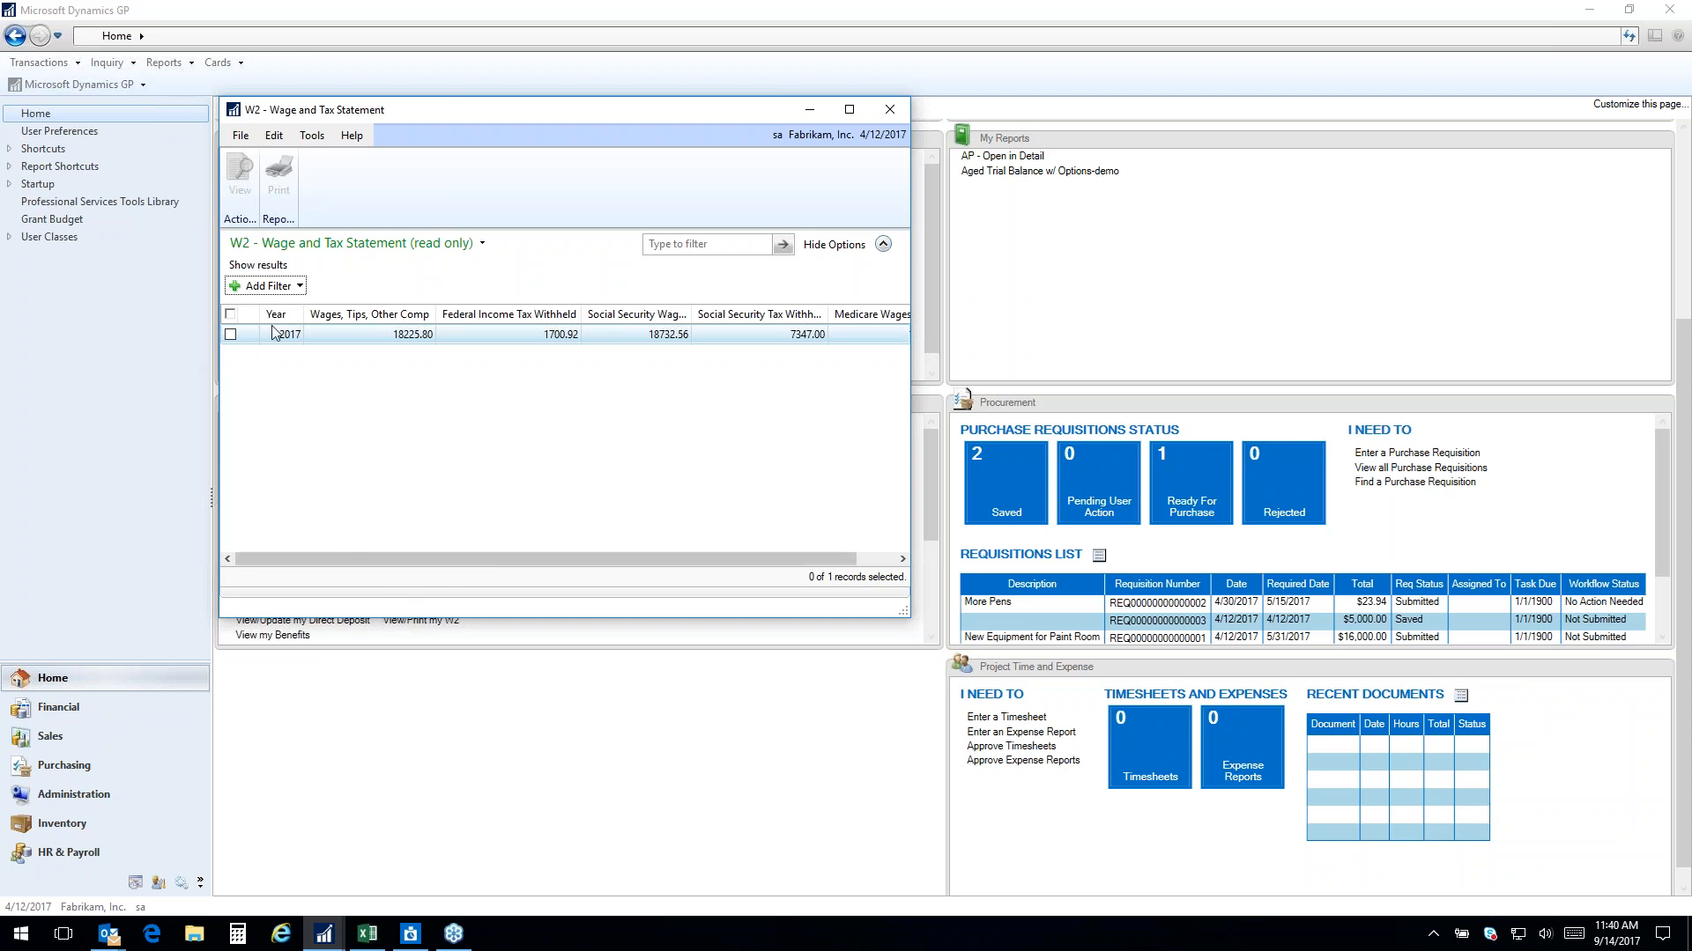
# Print the 2017 W-2 wage statement to the screen as a Standard report and enlarge its output window
pyautogui.click(231, 336)
pyautogui.click(231, 336)
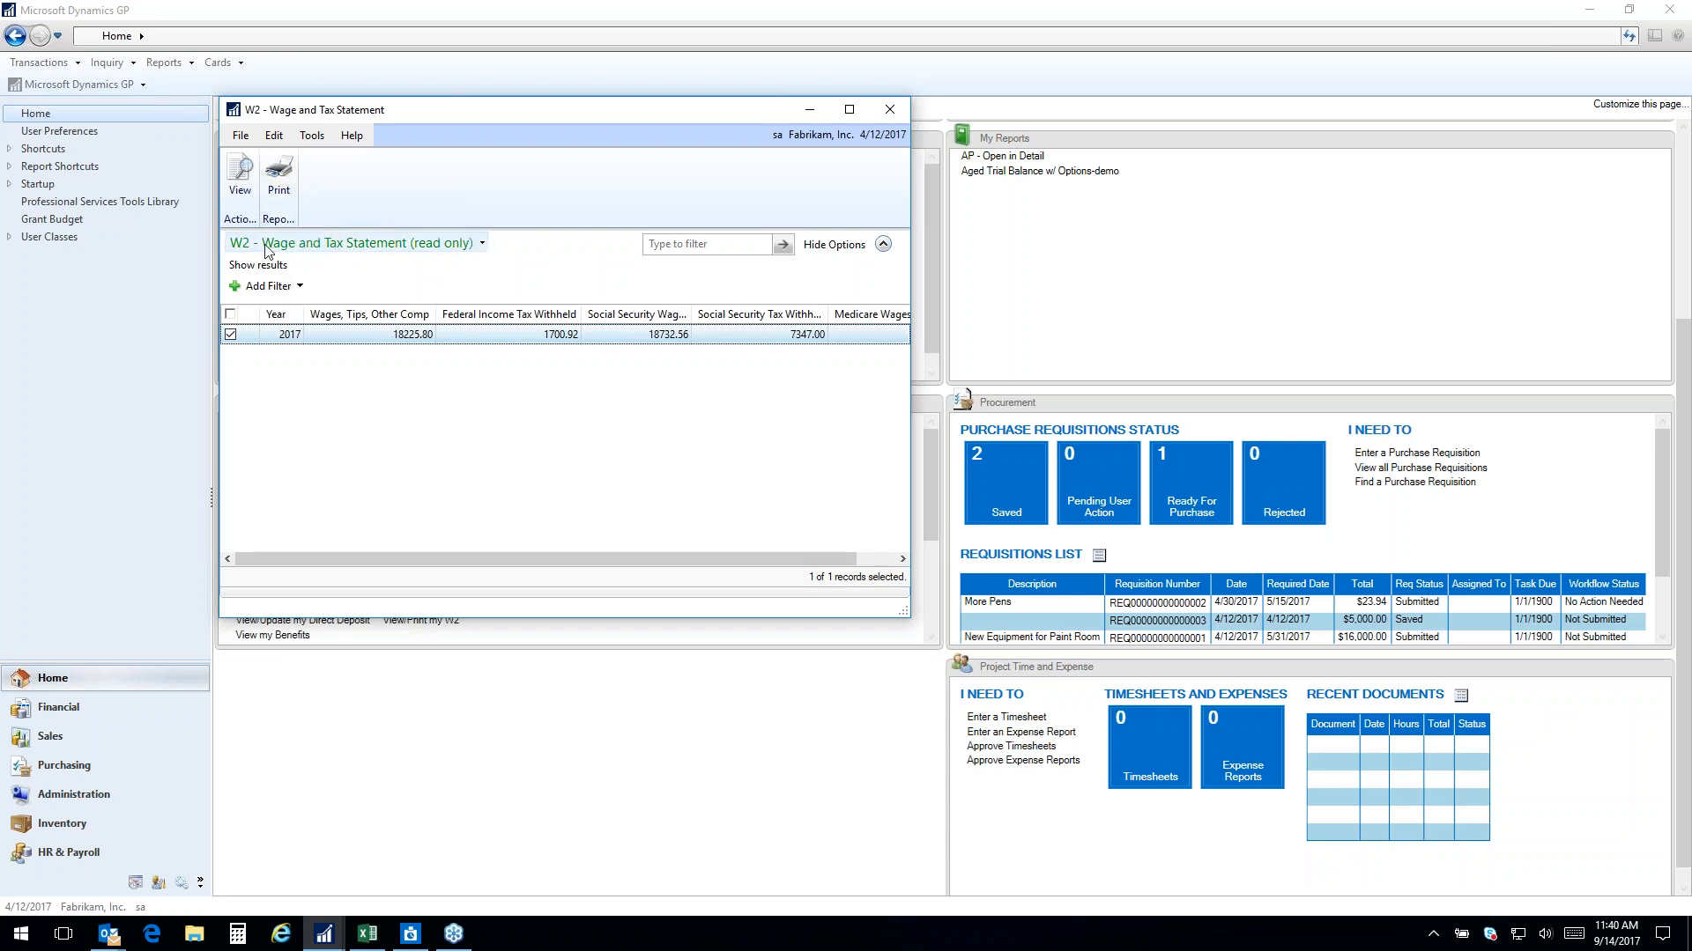
pyautogui.click(278, 176)
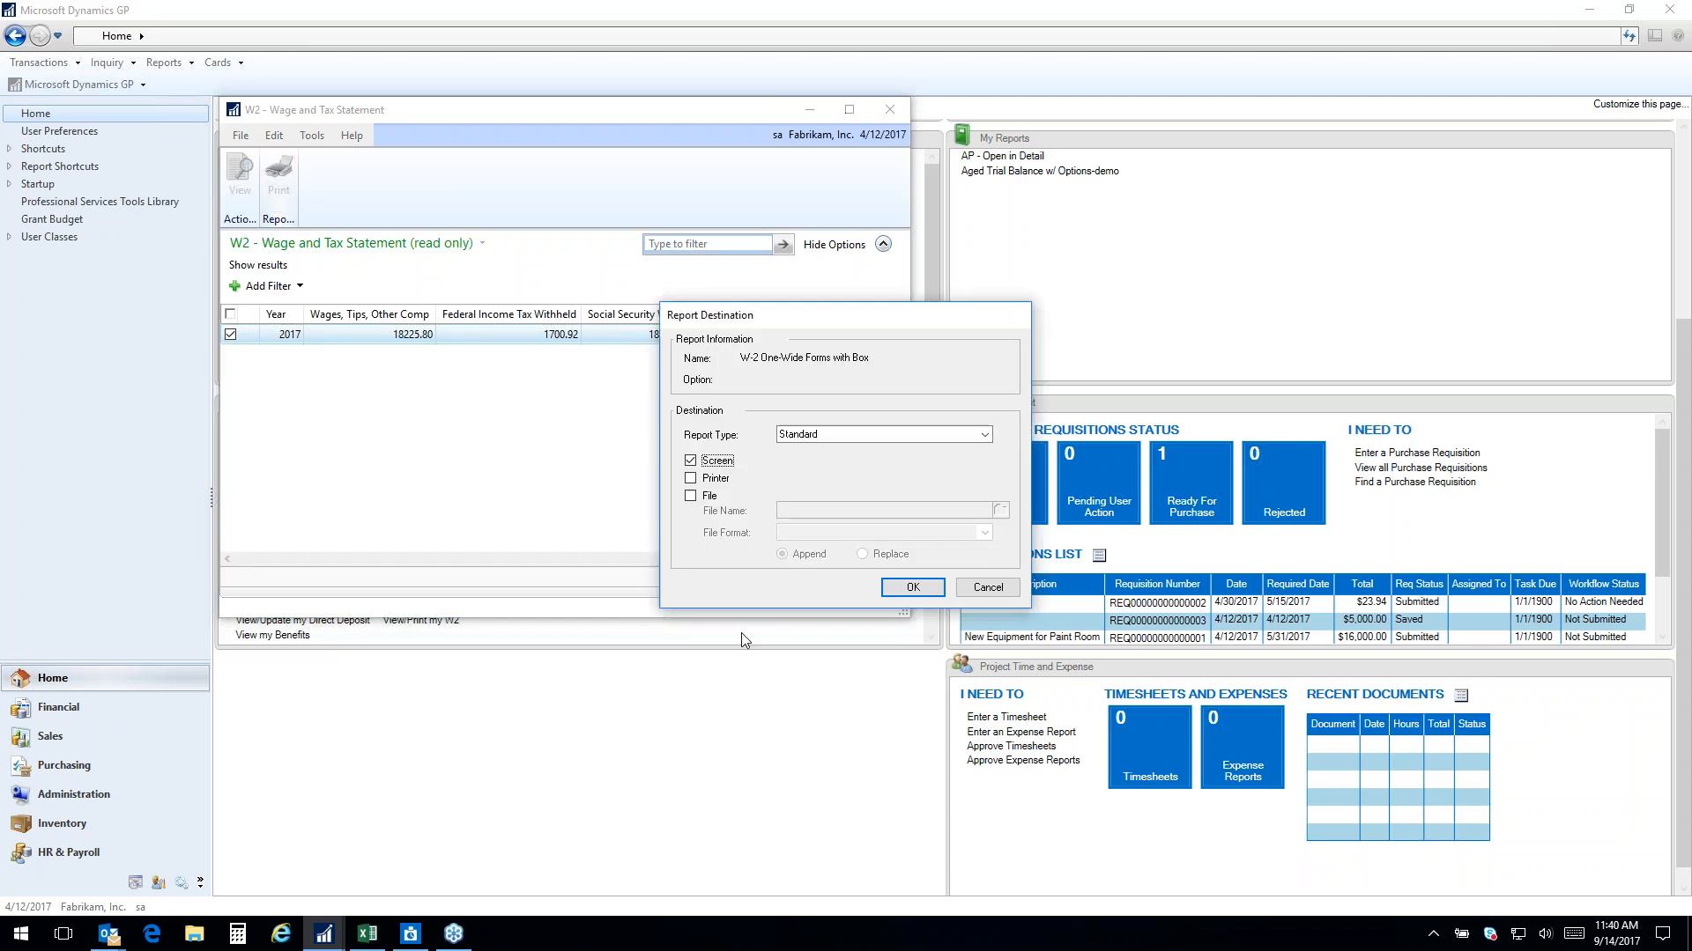
pyautogui.click(911, 588)
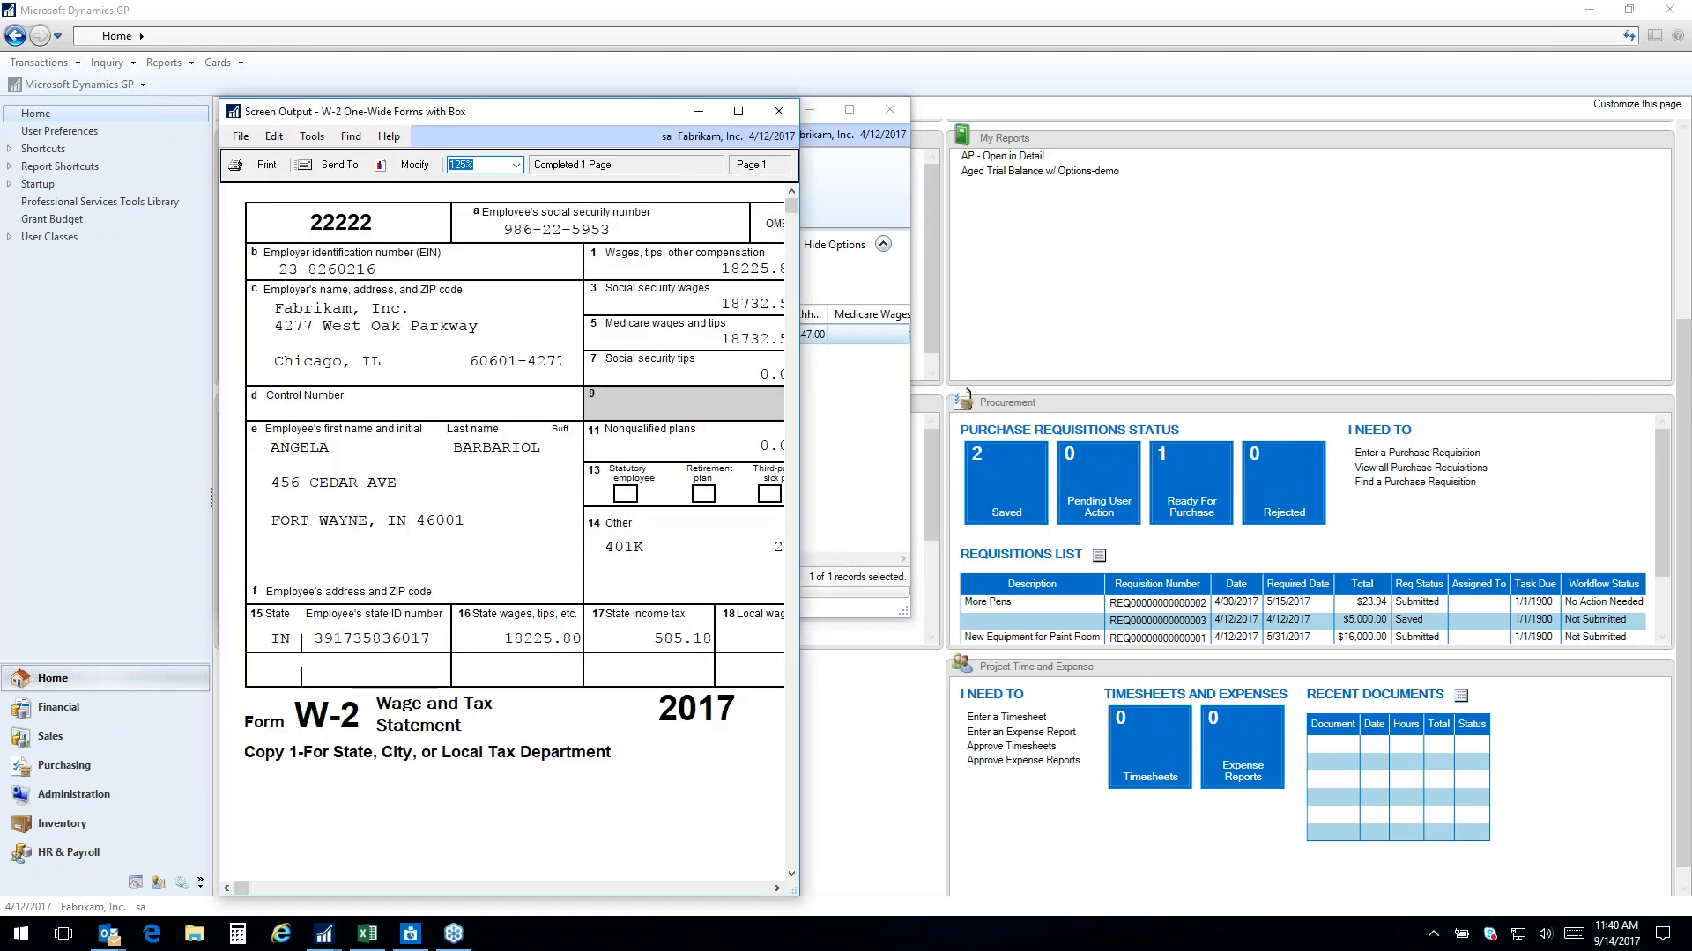
pyautogui.moveTo(798, 891); pyautogui.dragTo(1175, 841)
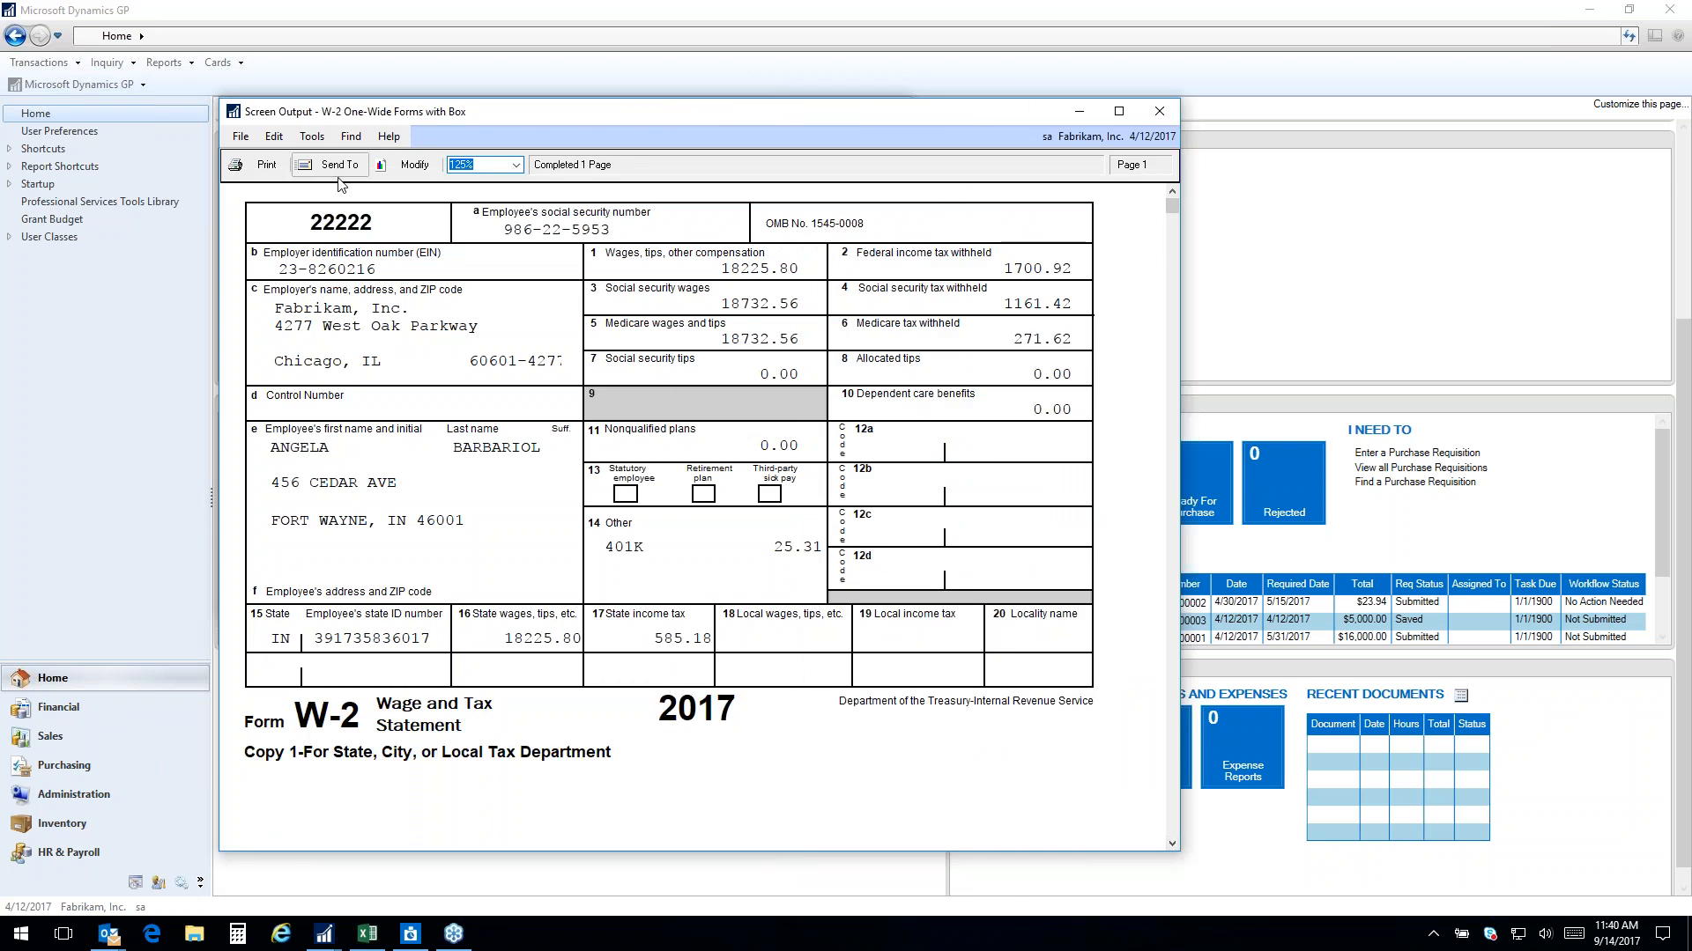
# Check the W-2 report's mail recipient formats and close the report output and wage statement windows
pyautogui.click(335, 165)
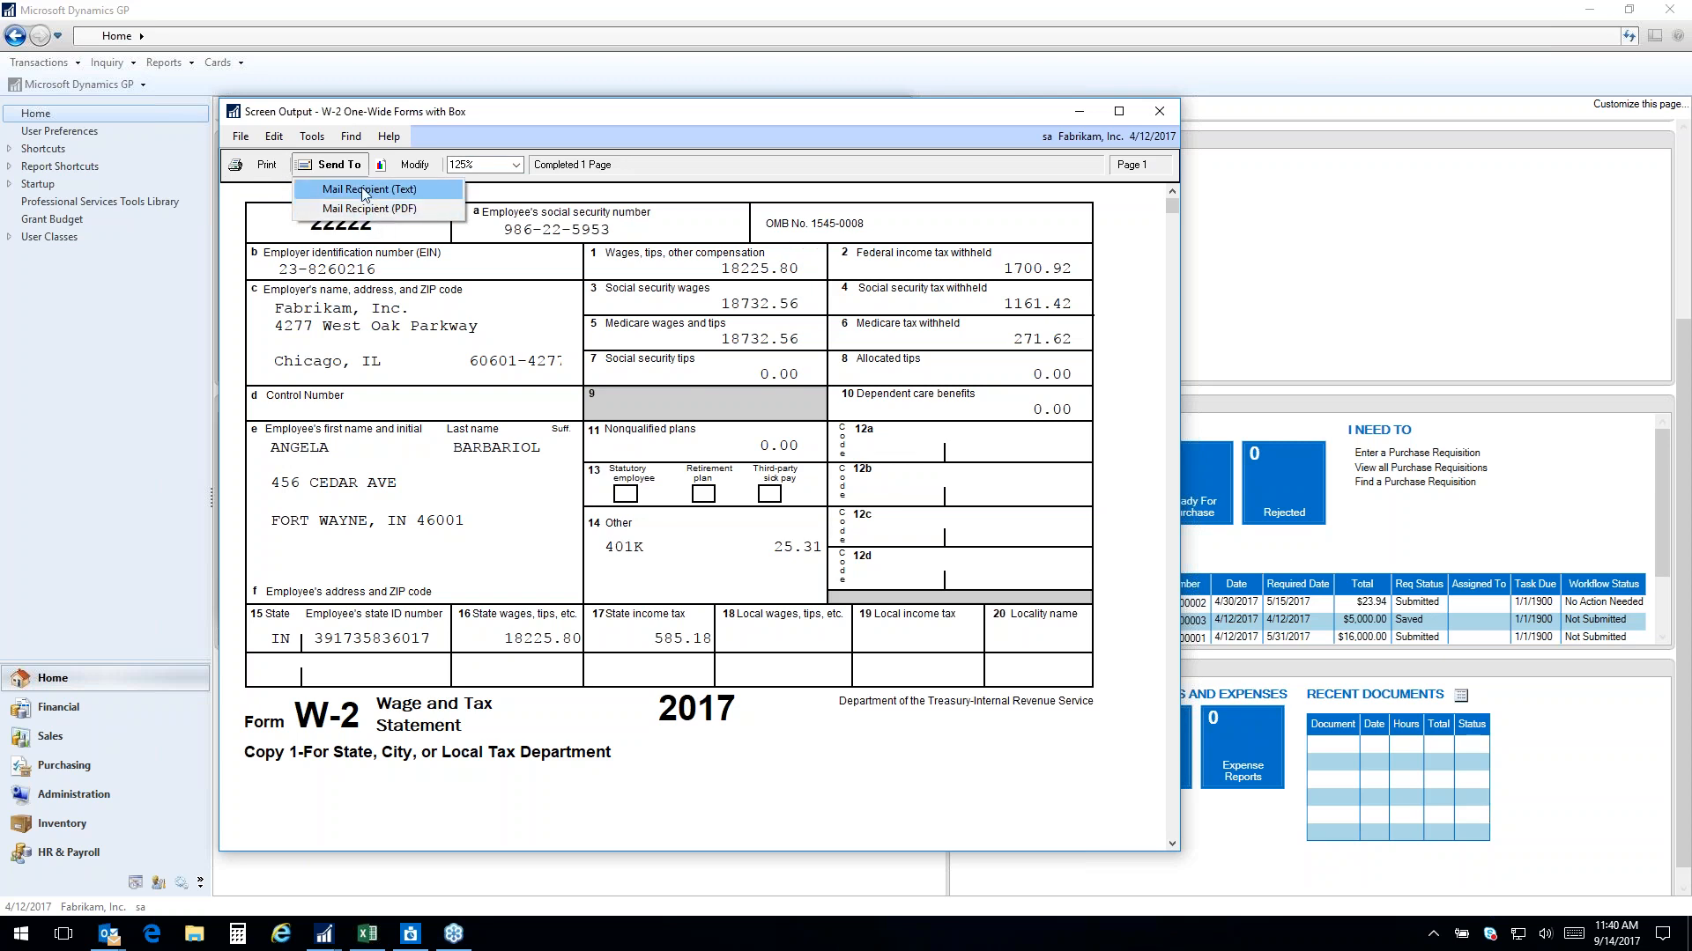
pyautogui.click(1159, 113)
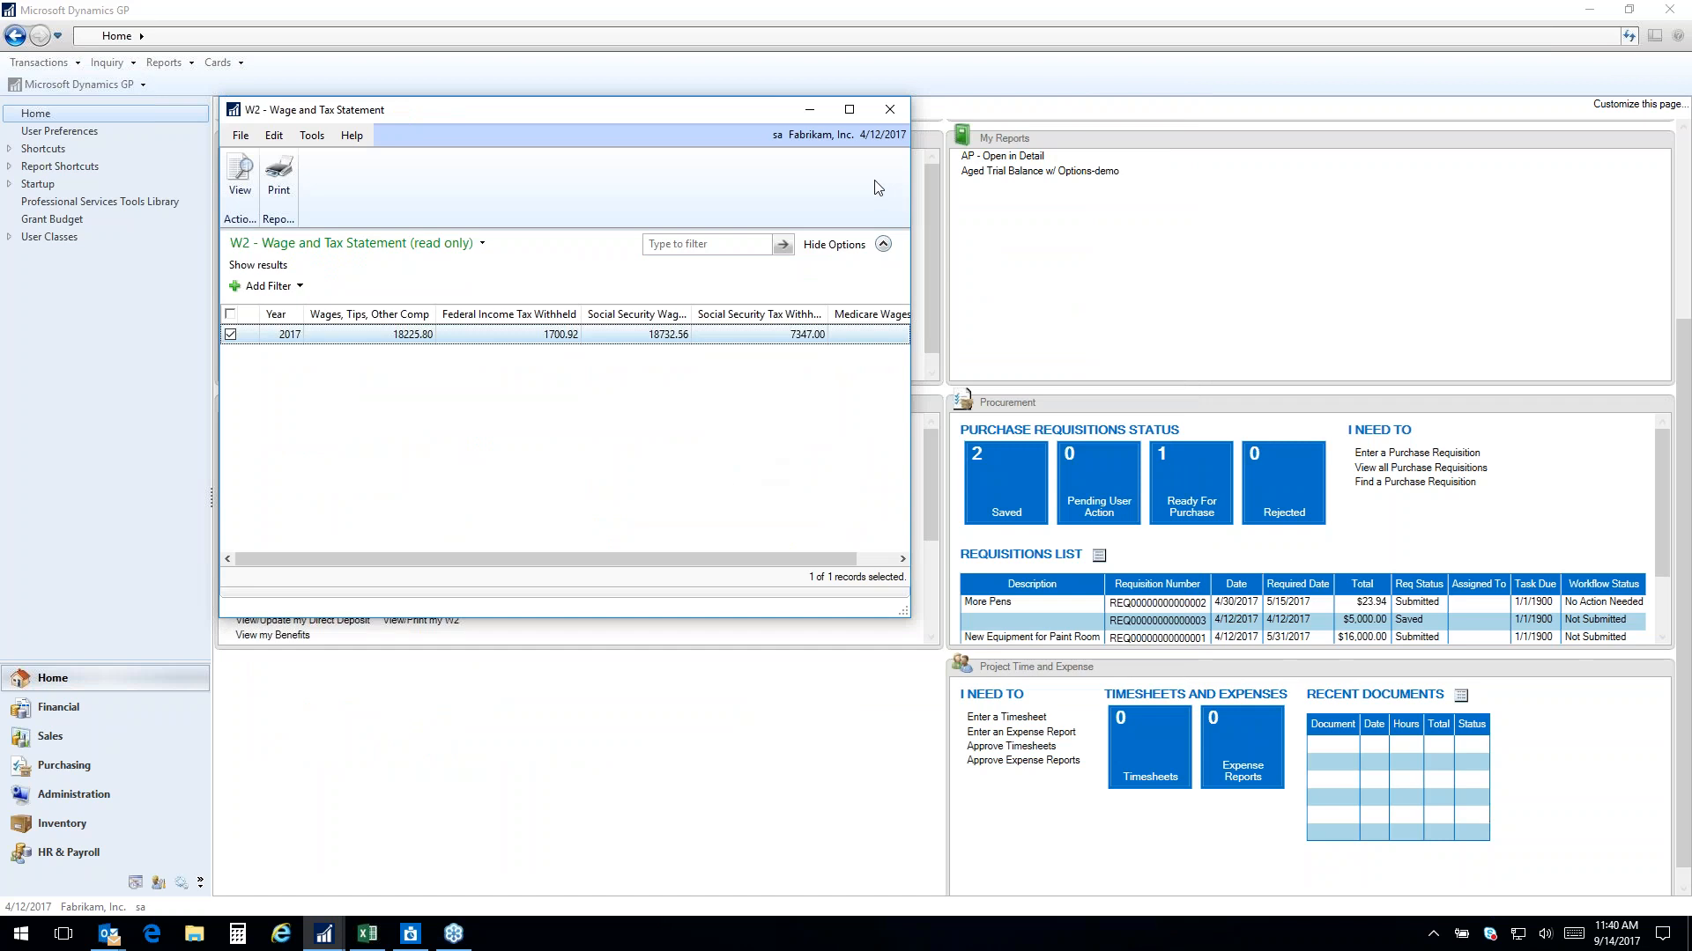
pyautogui.click(889, 110)
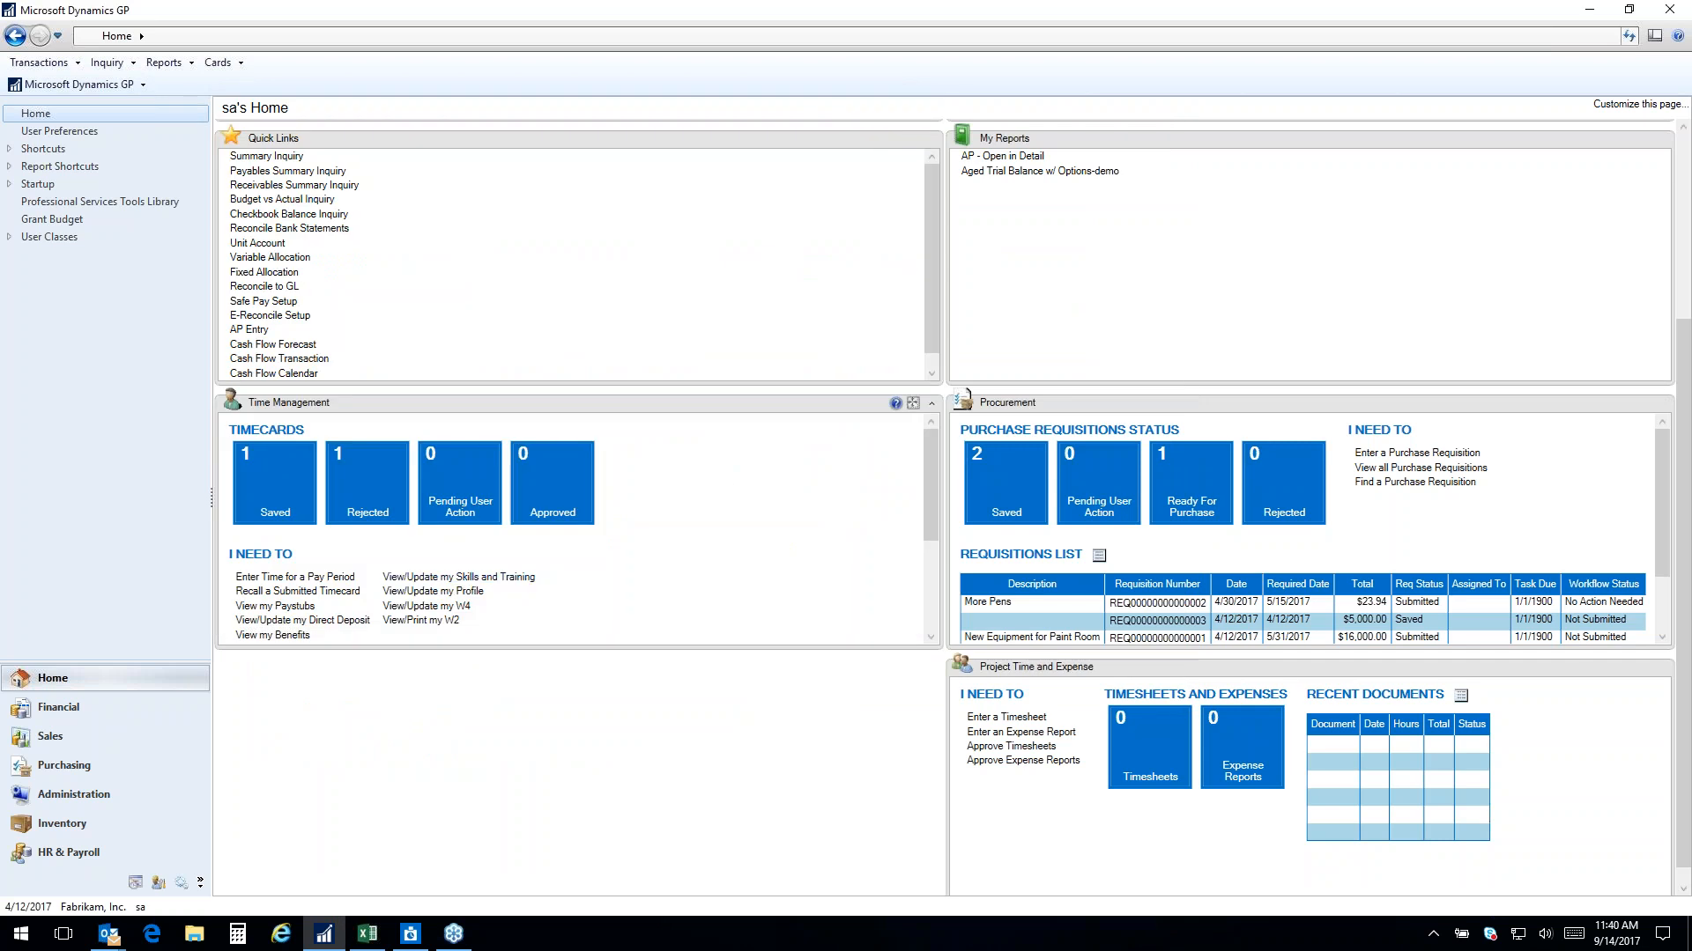
# Browse the current timecards through Recall a Submitted Timecard and open the 2017 Period 1 timecard
pyautogui.click(285, 592)
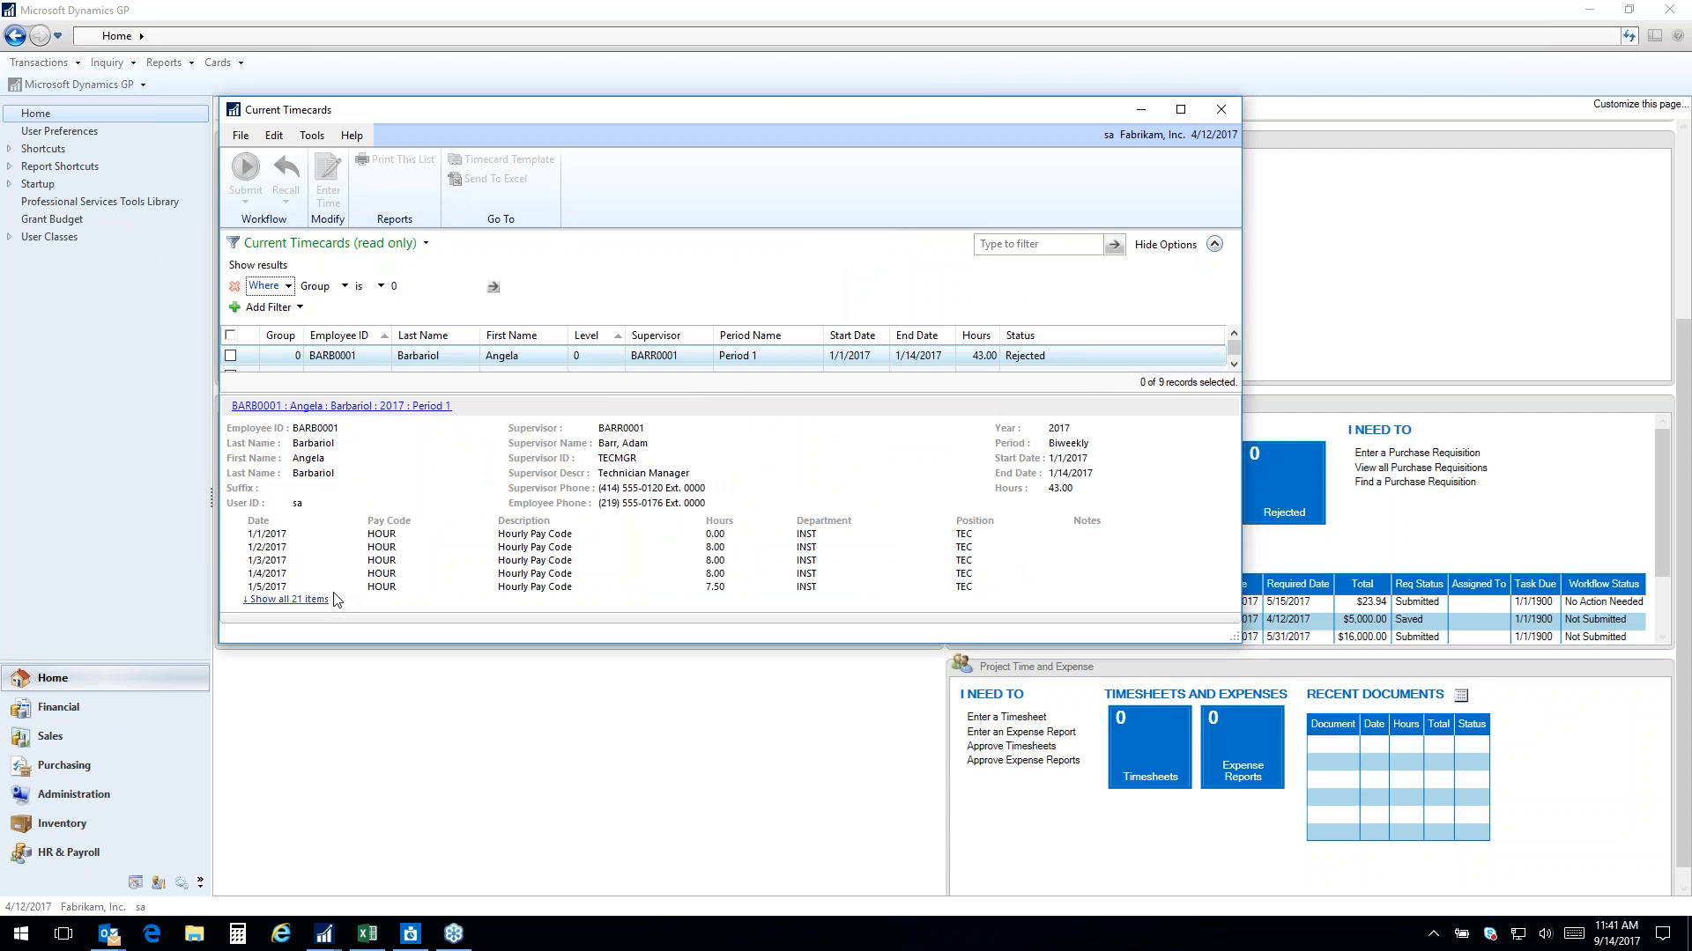
pyautogui.click(1233, 364)
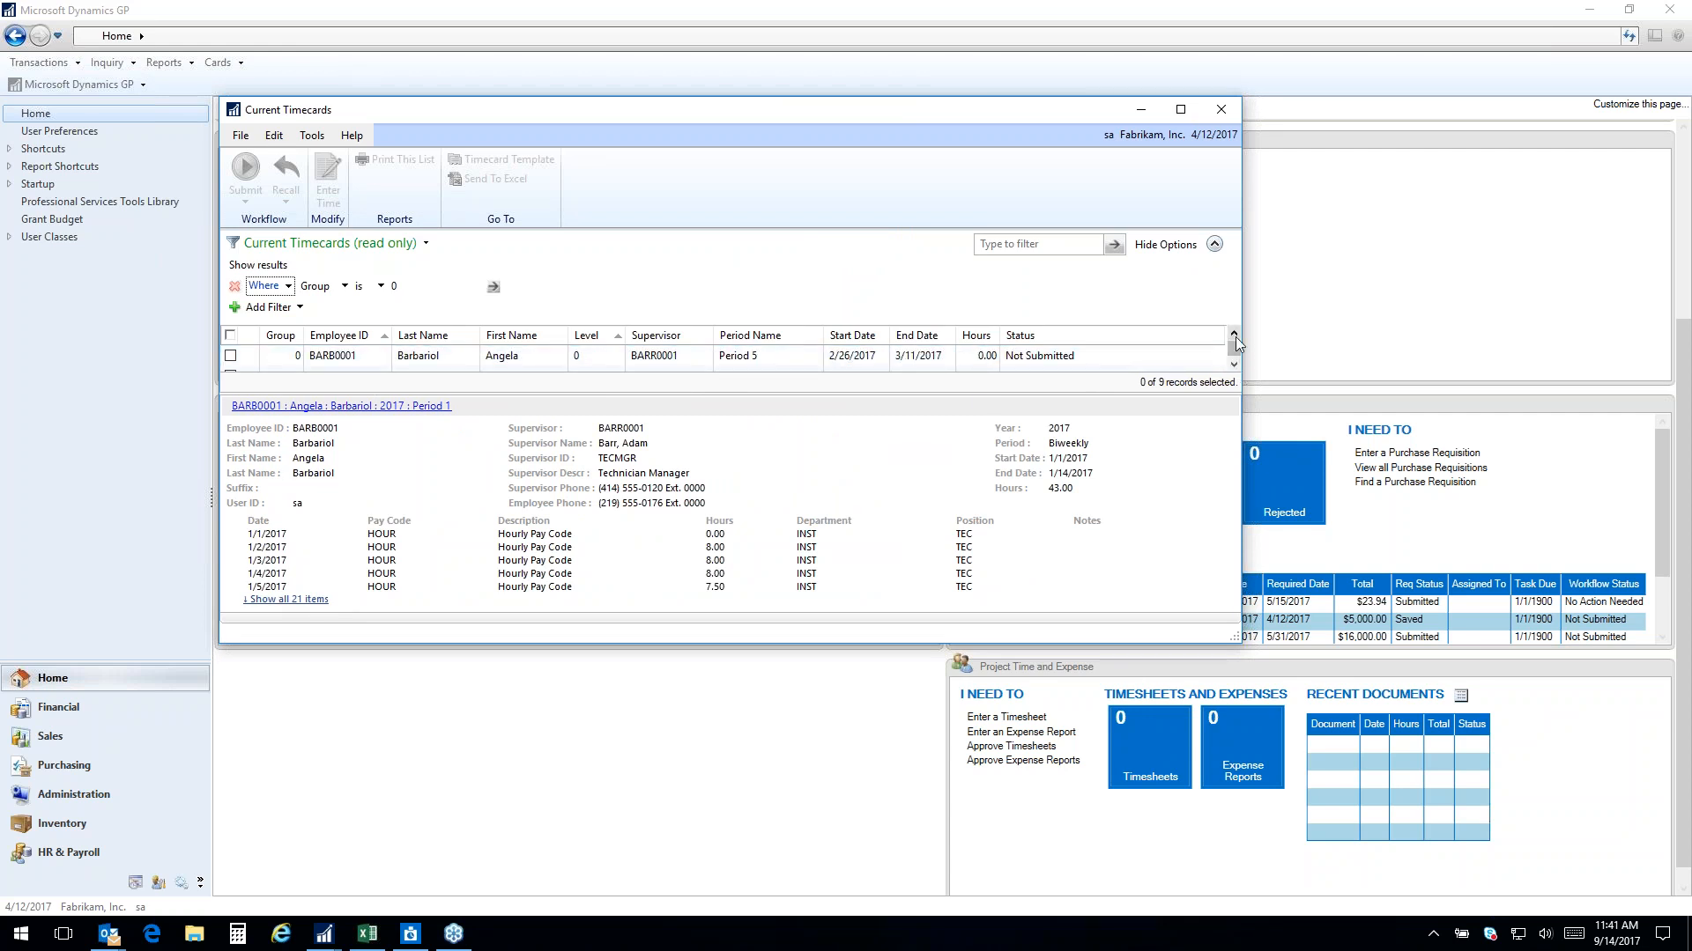
pyautogui.click(1234, 335)
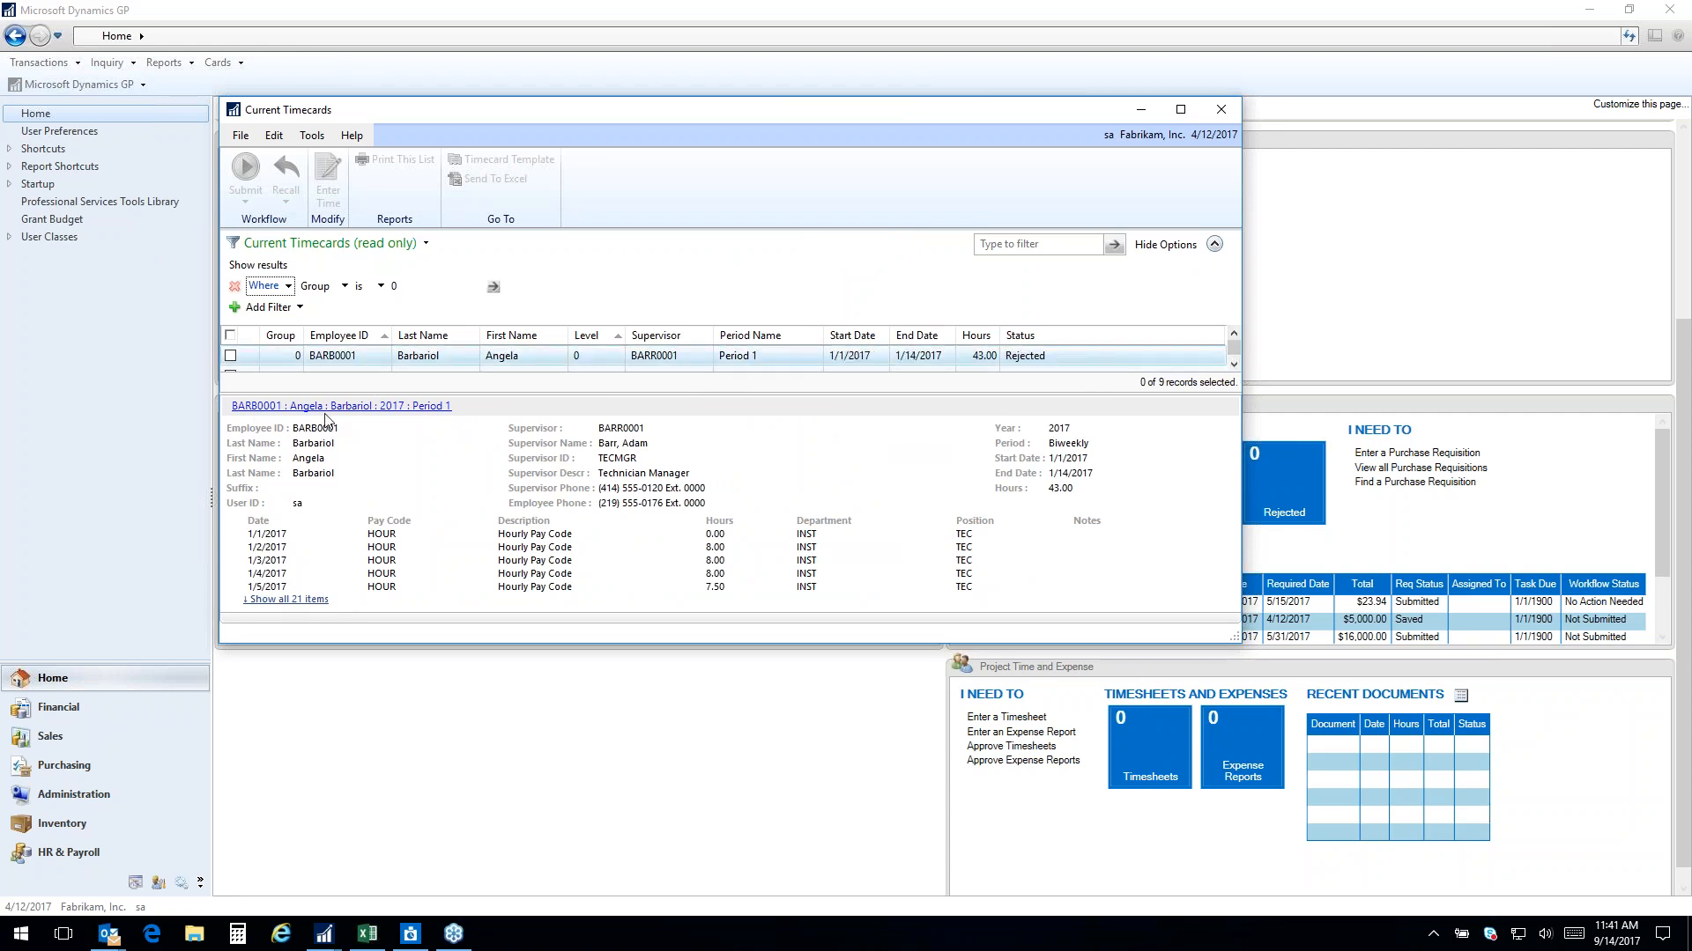
pyautogui.click(418, 407)
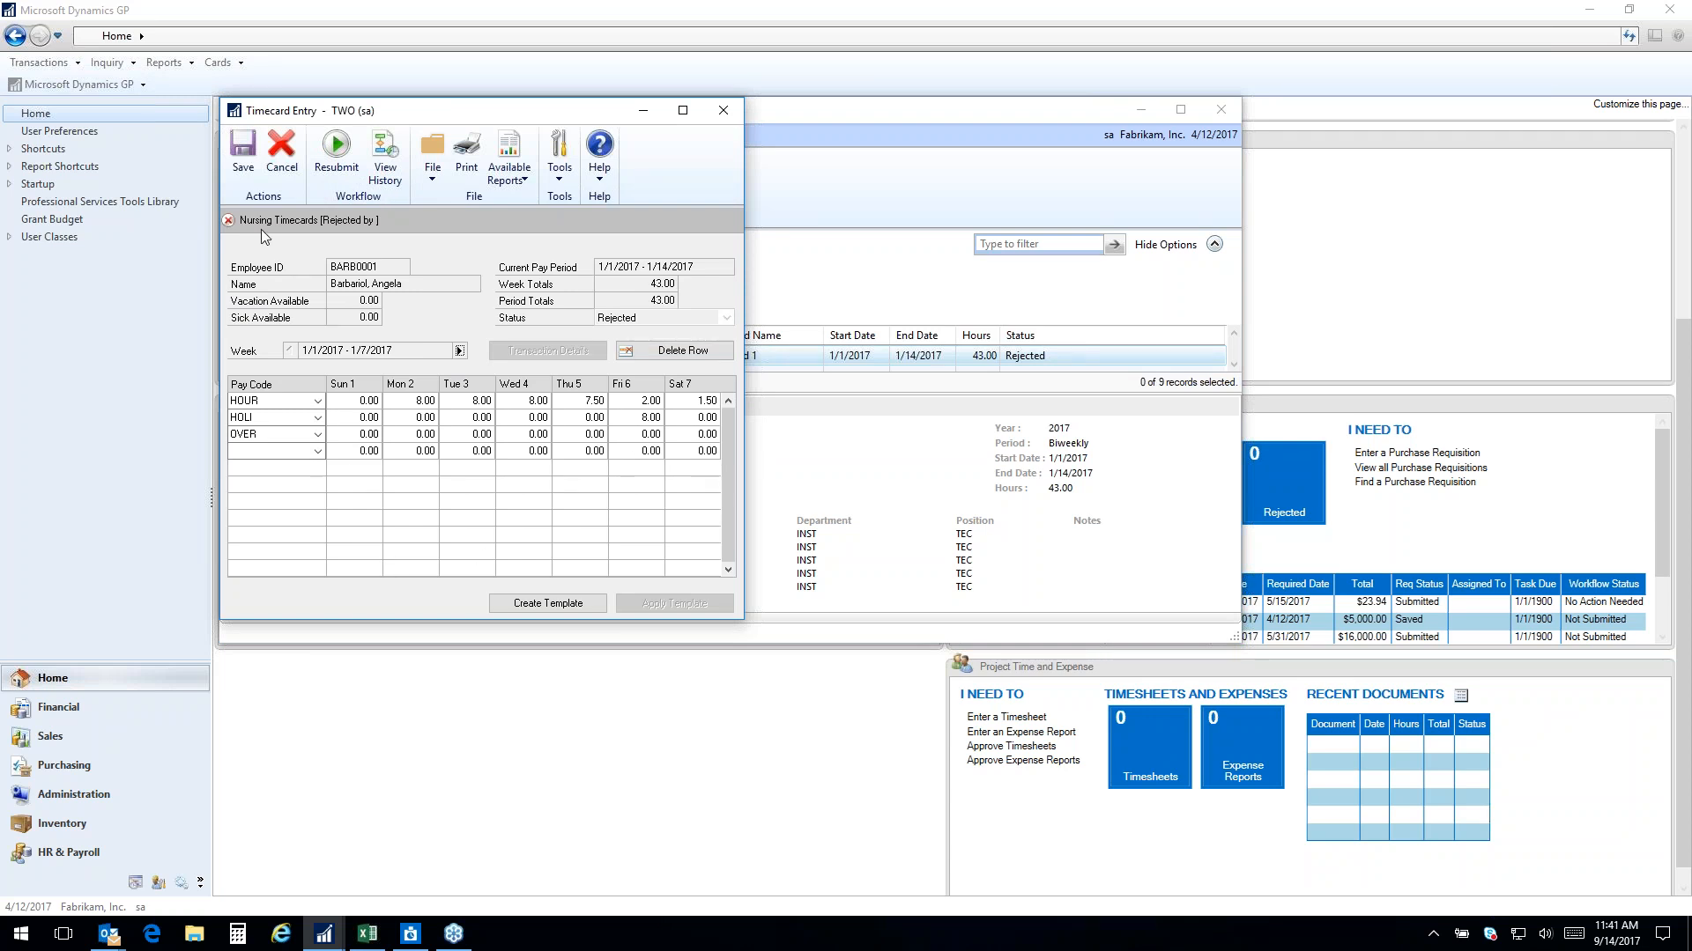
# Review the rejected timecard's workflow history and close the history, timecard and current timecards windows
pyautogui.click(385, 159)
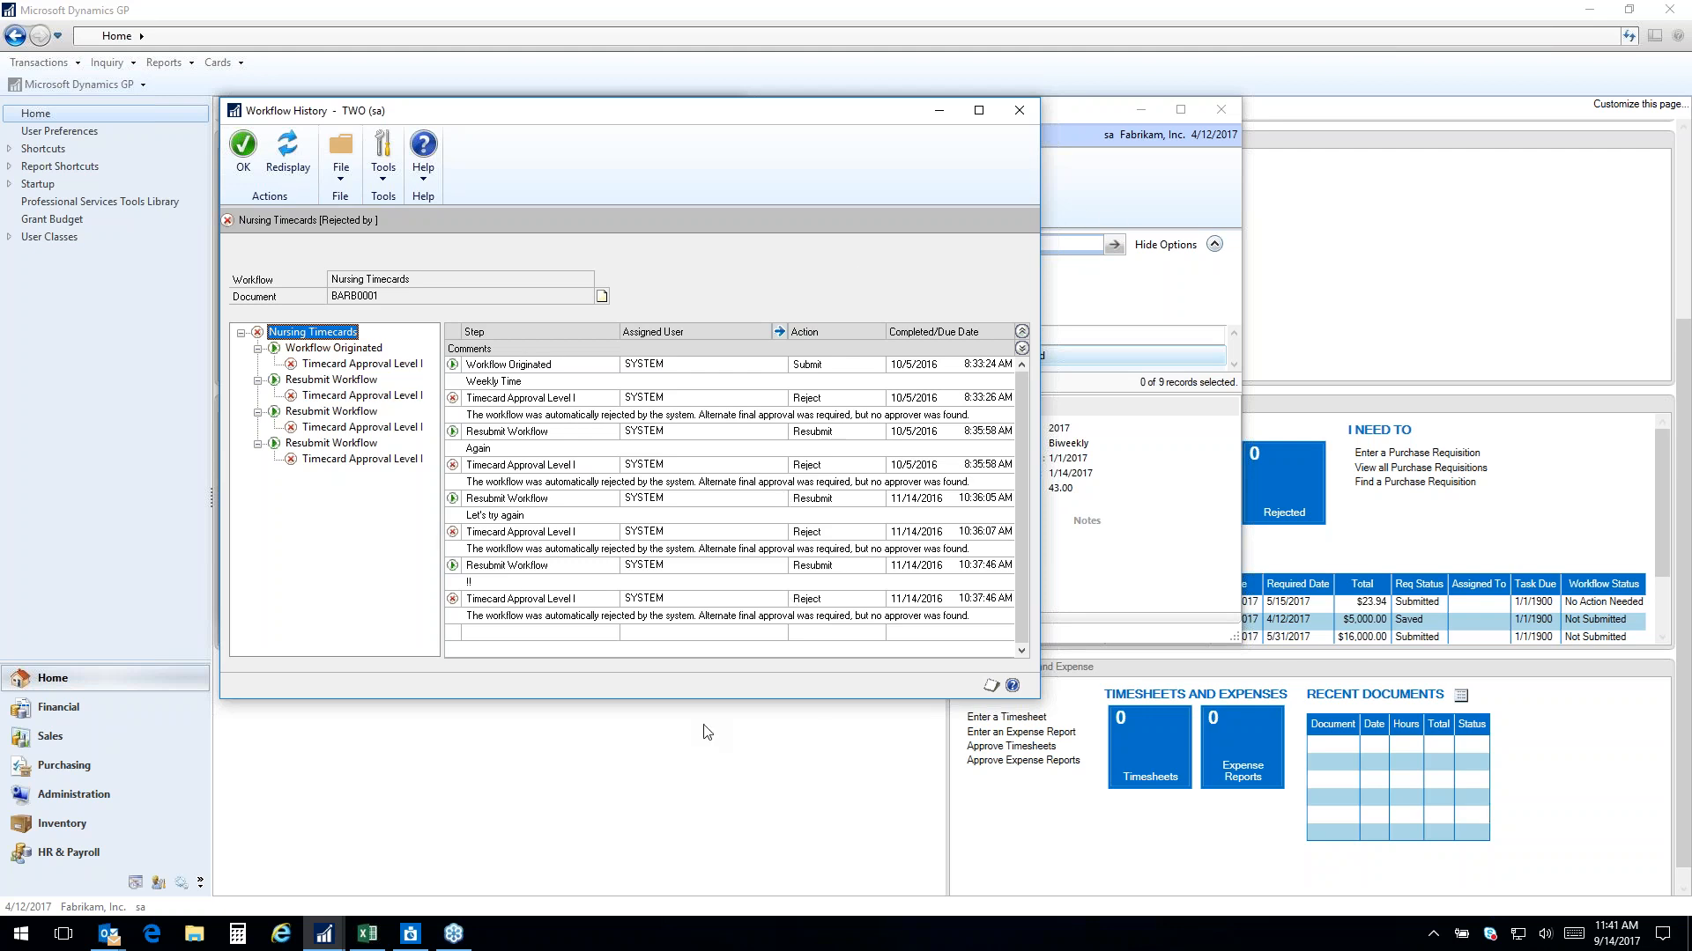
pyautogui.click(1018, 112)
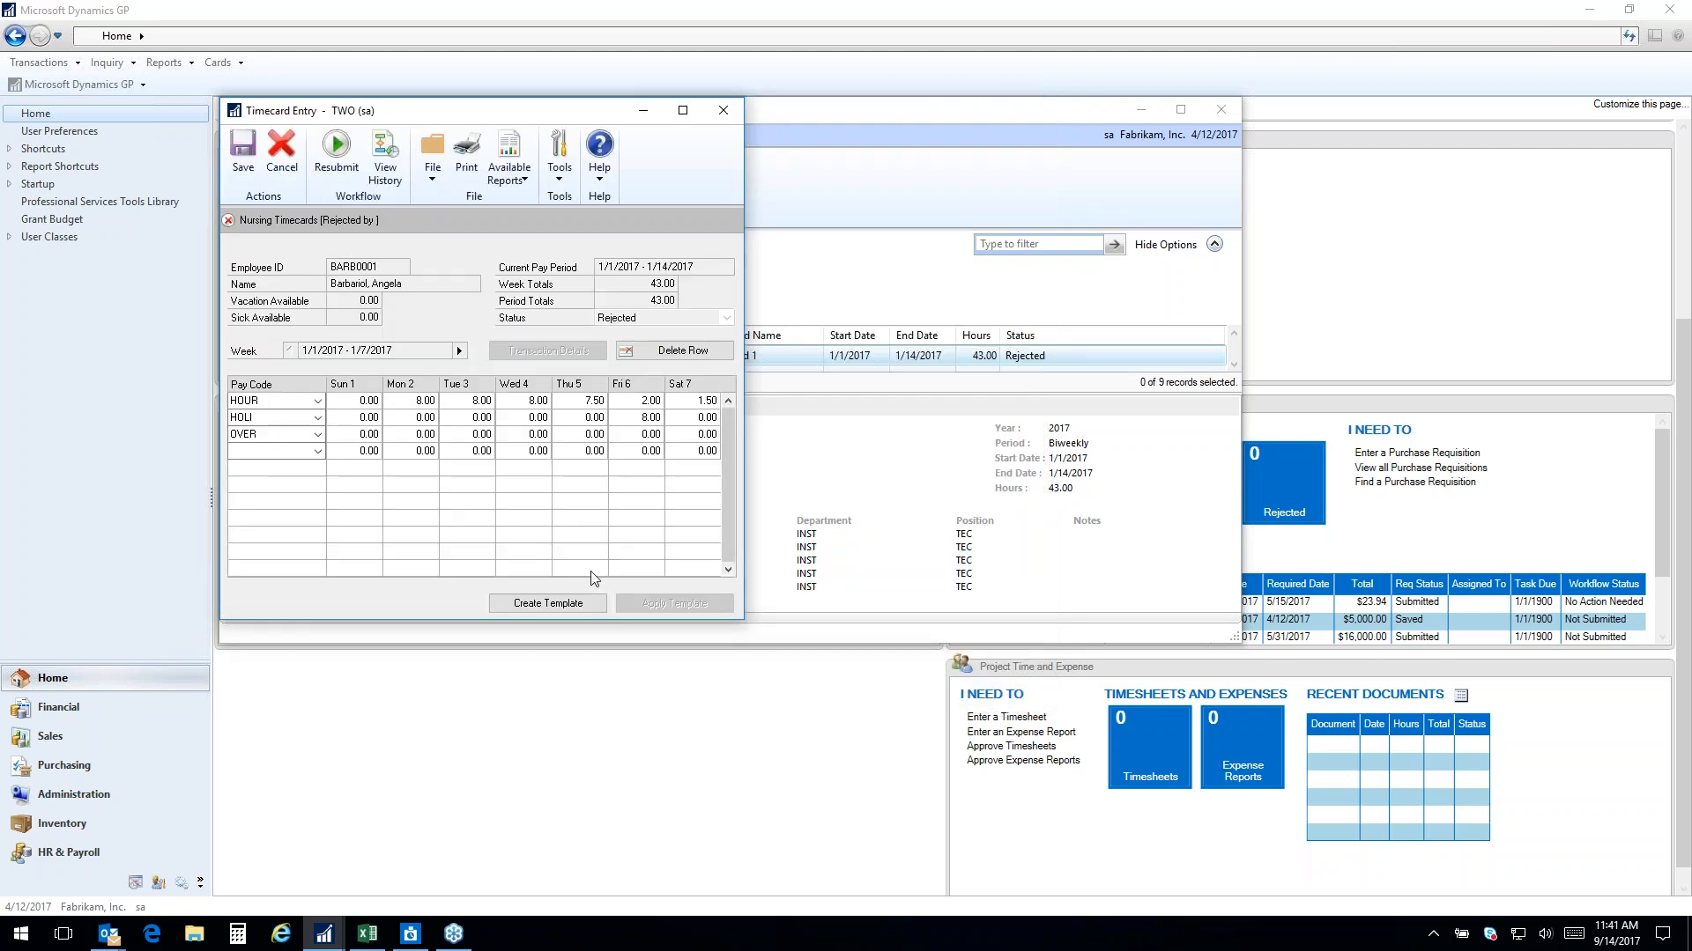
pyautogui.click(723, 111)
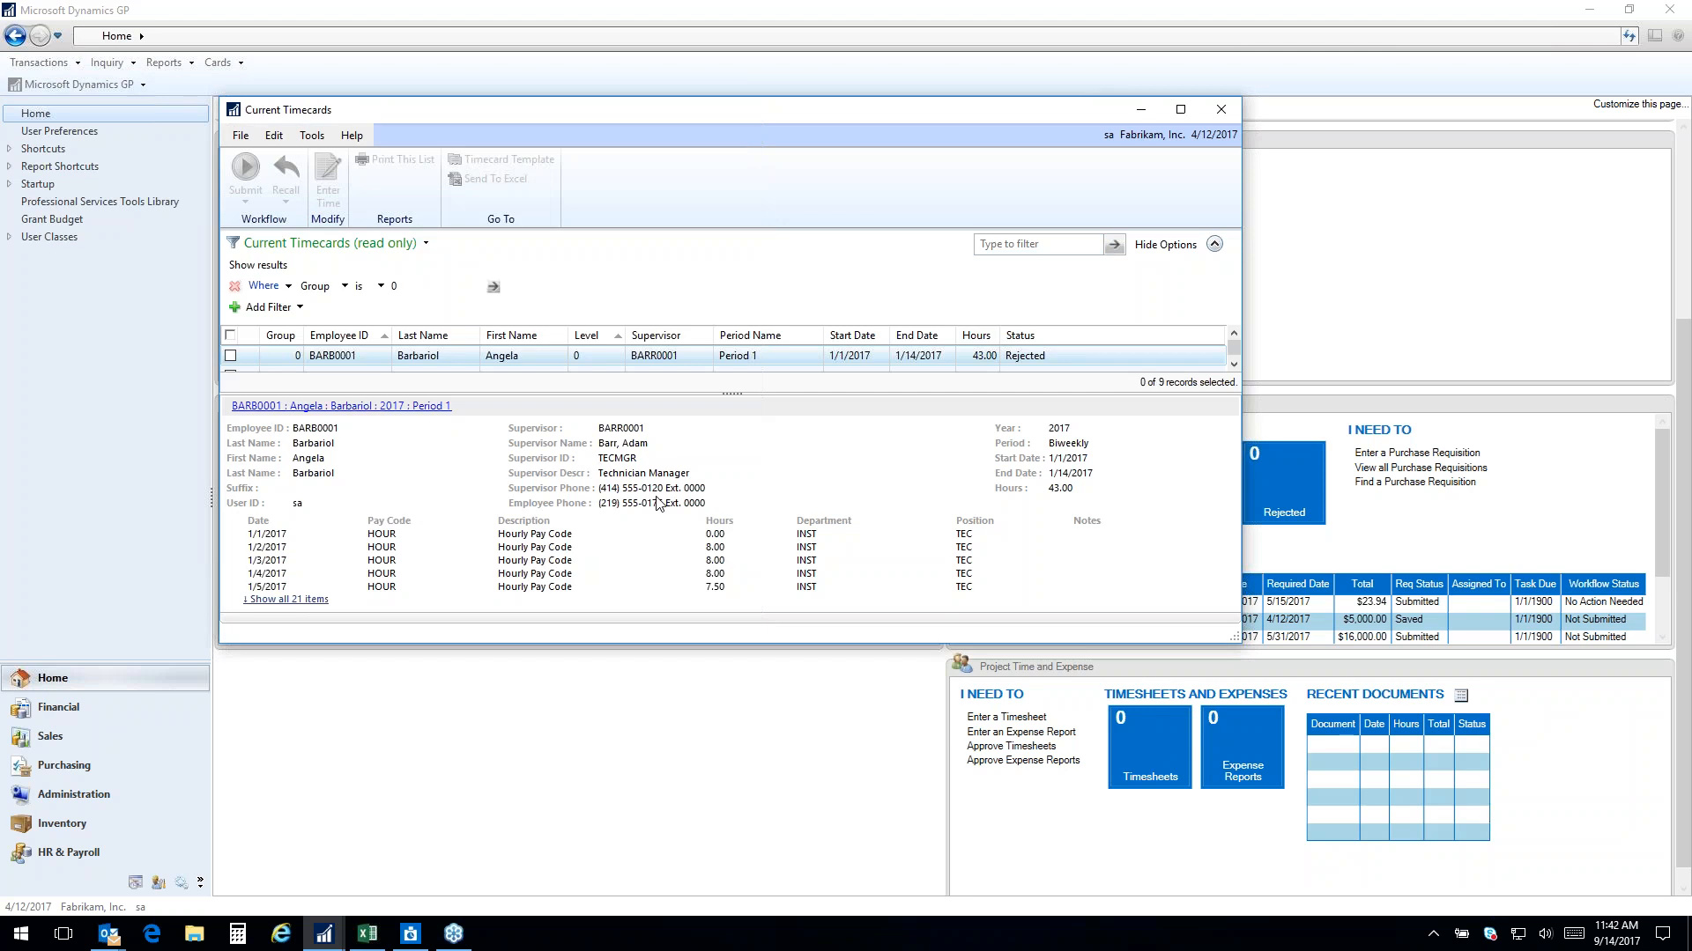
pyautogui.click(1220, 109)
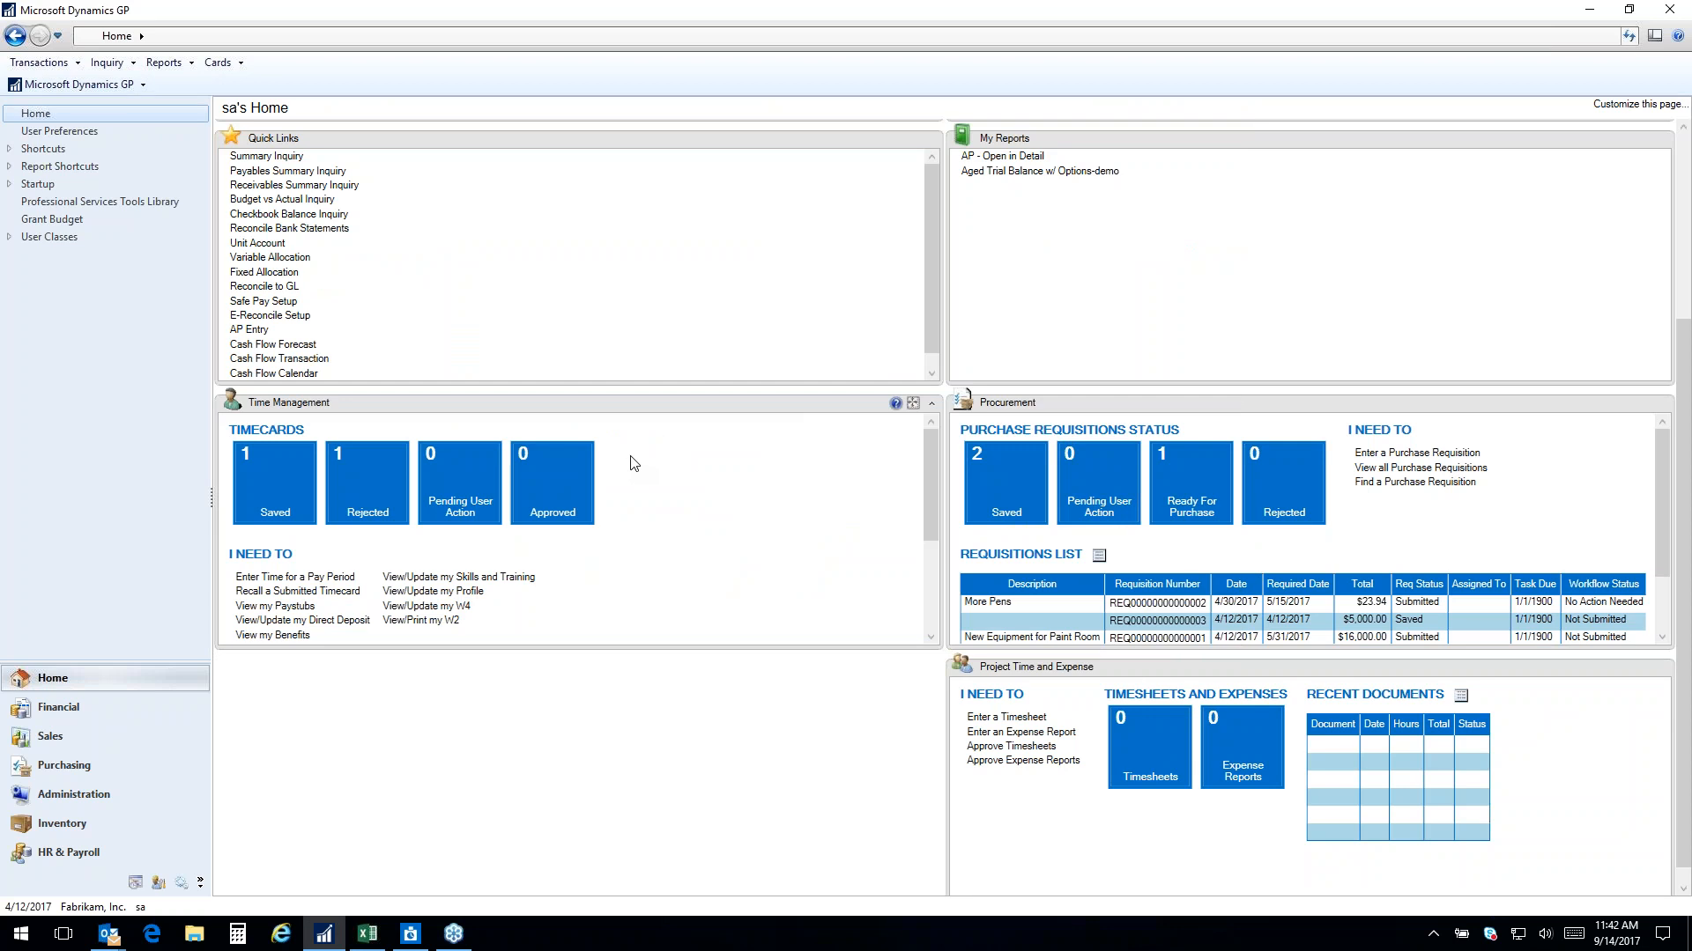
# Open Purchase Requisition Entry, go to the first requisition, and collapse the line details to list its items
pyautogui.click(1407, 467)
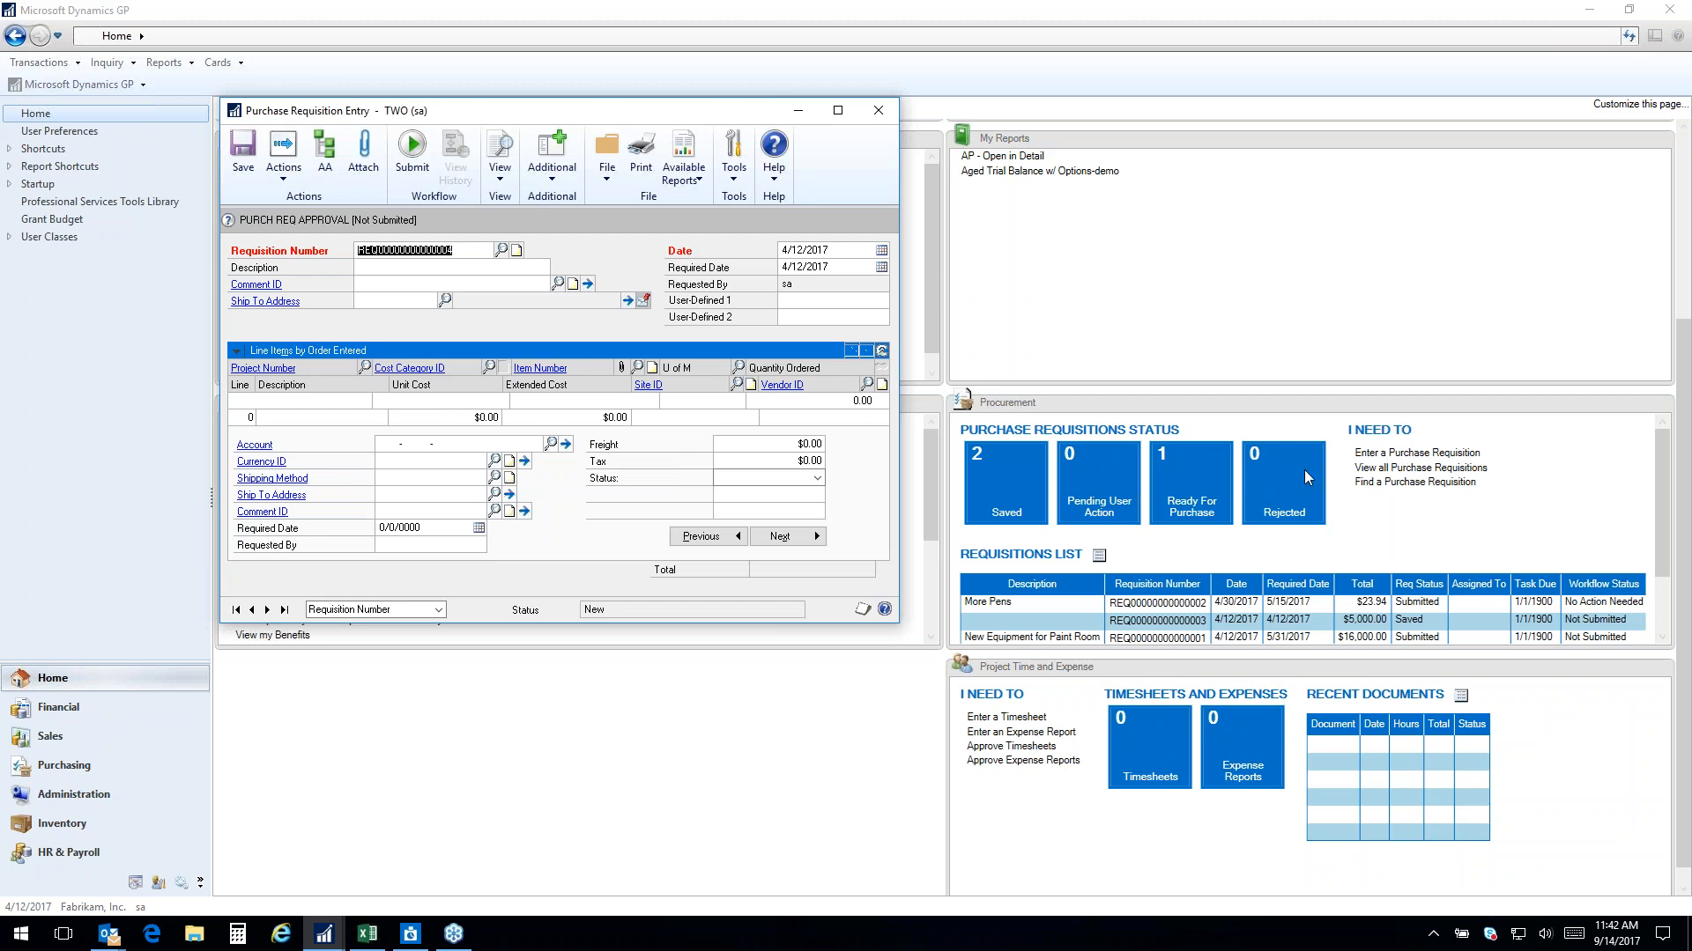
pyautogui.click(236, 610)
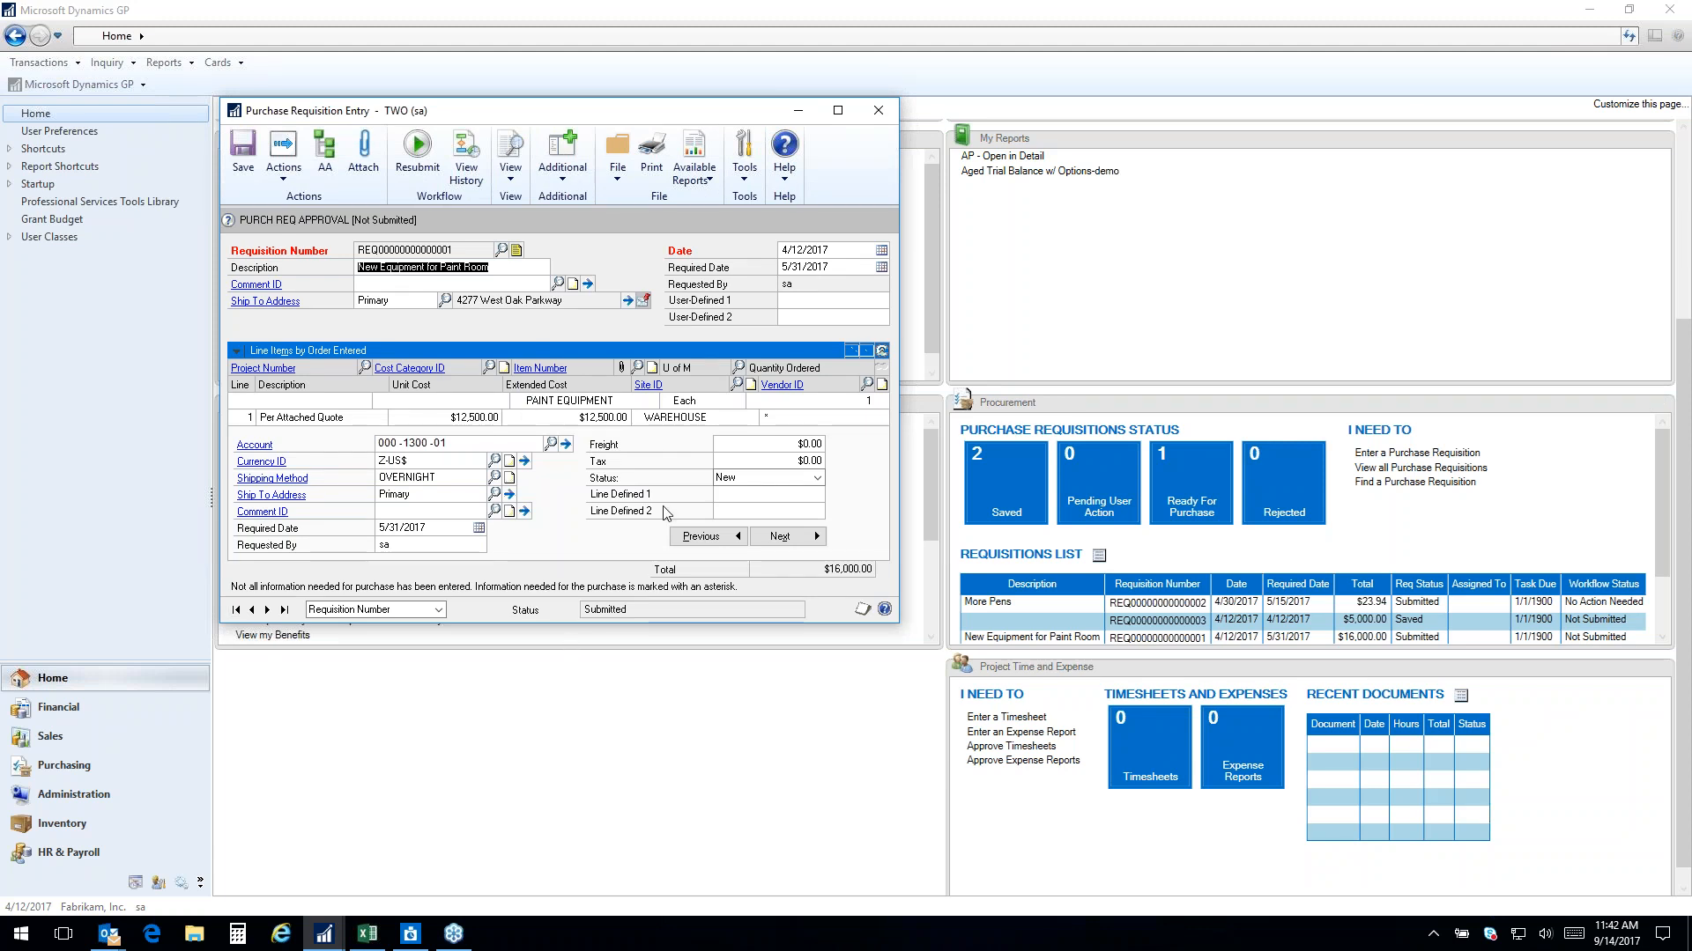
pyautogui.click(881, 351)
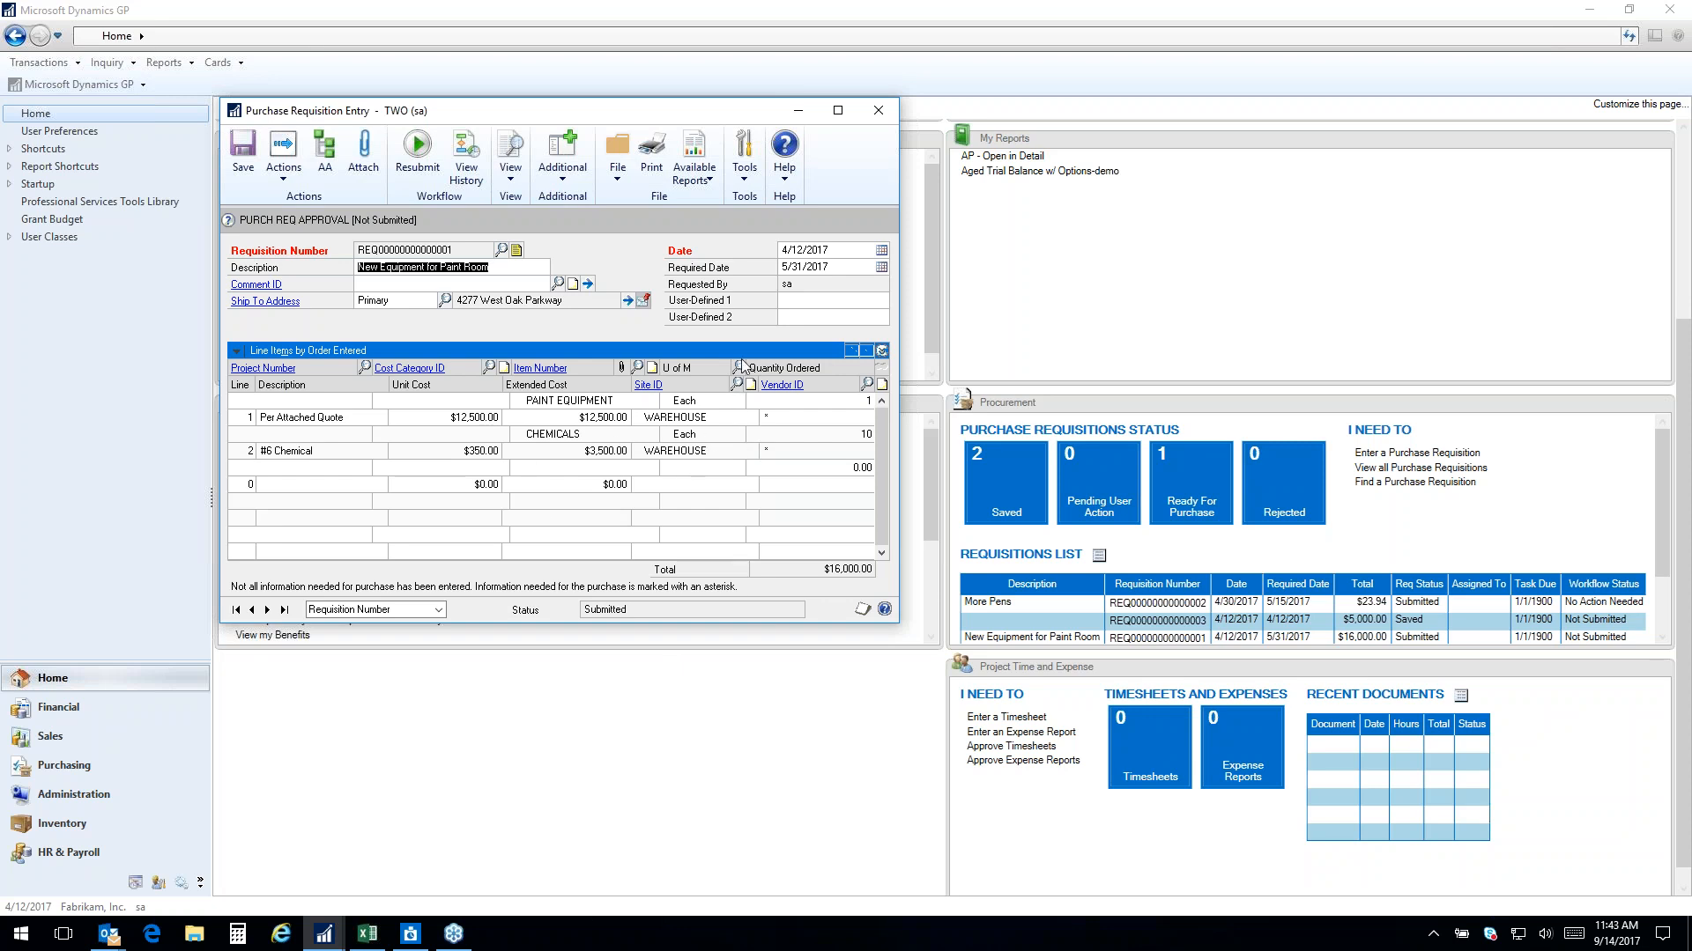
# Browse the available sites for the #6 Chemical line and cancel the lookup
pyautogui.click(689, 451)
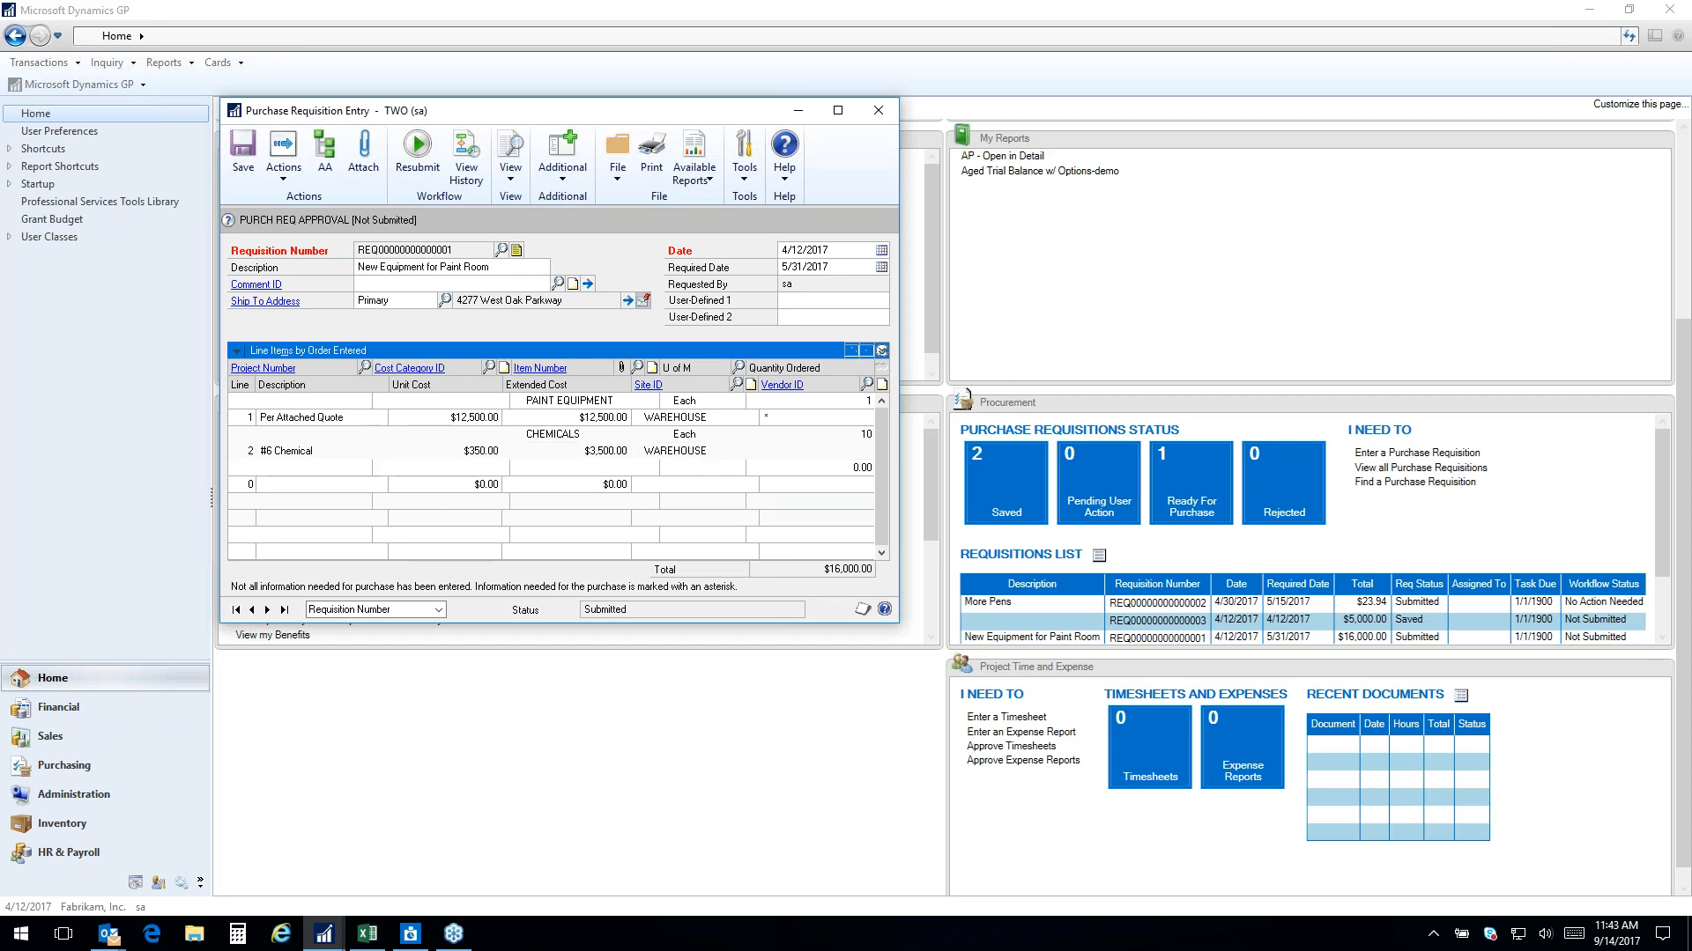
pyautogui.click(737, 385)
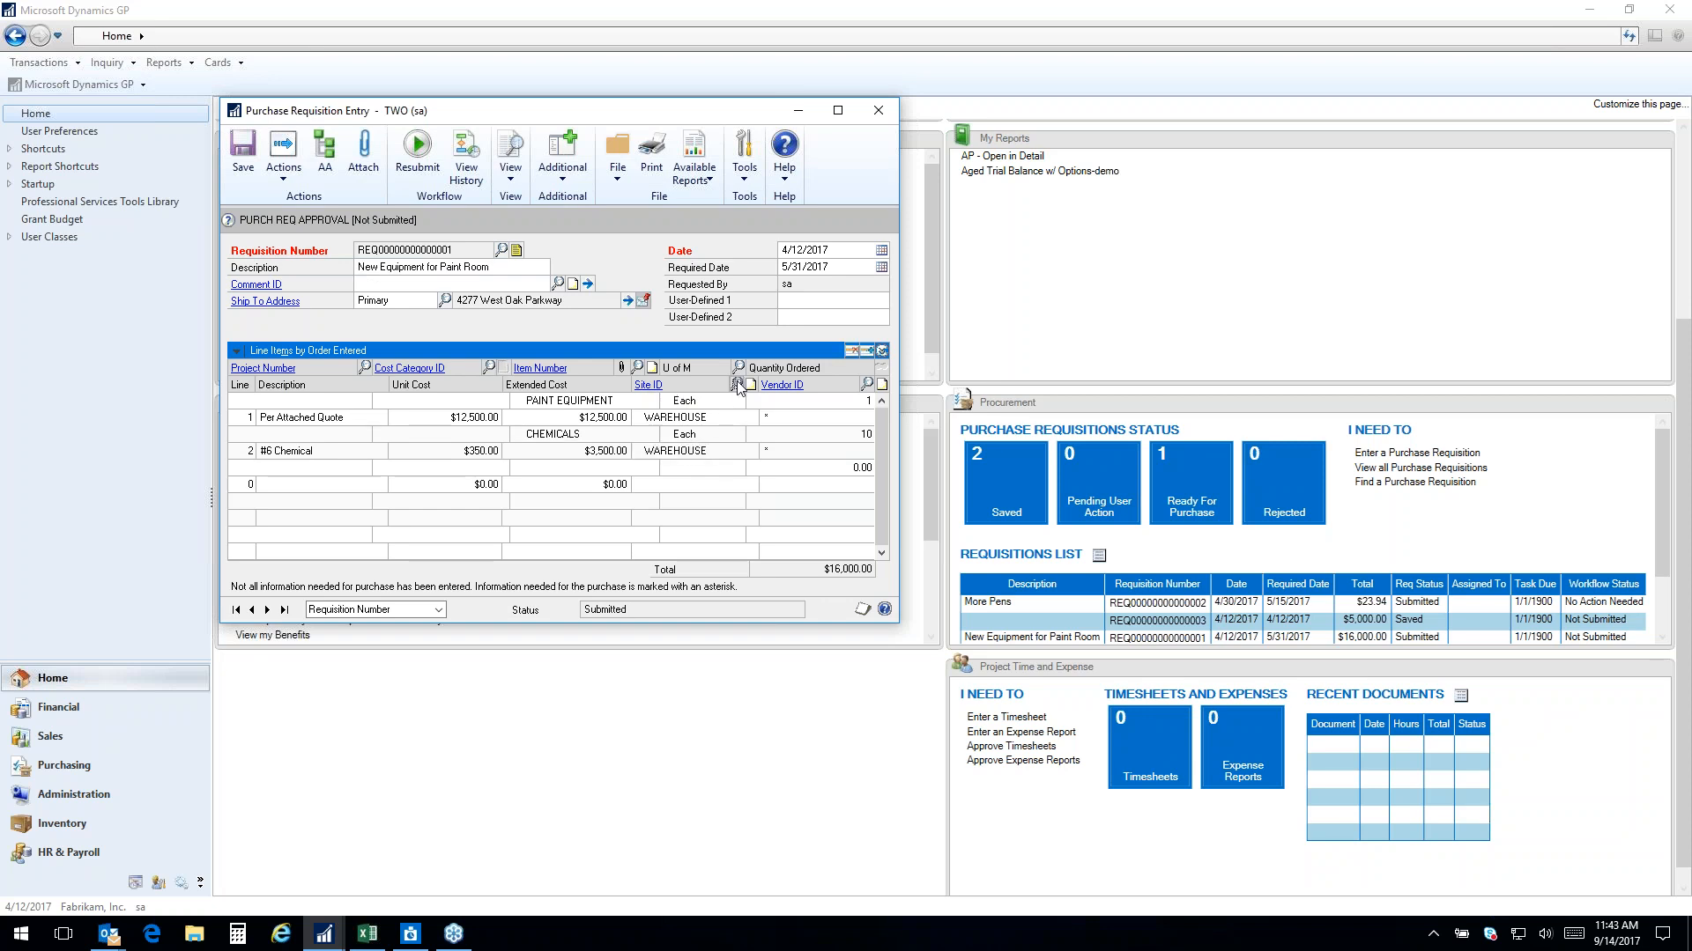
pyautogui.scroll(15, 649, 525)
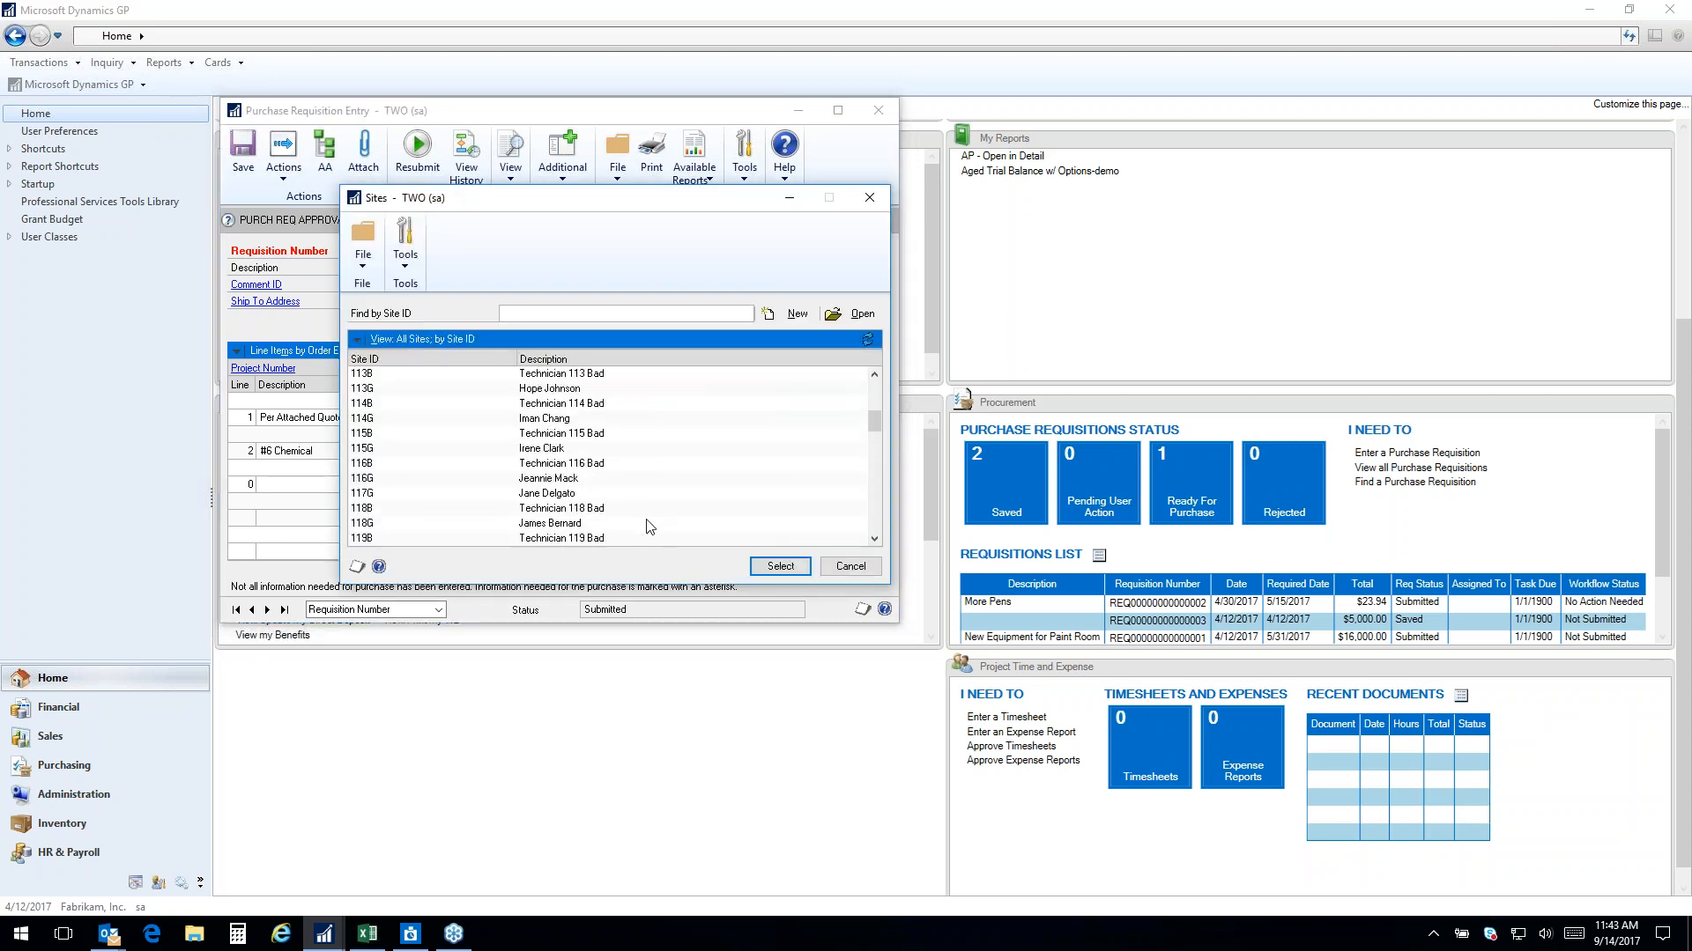
pyautogui.scroll(4, 649, 526)
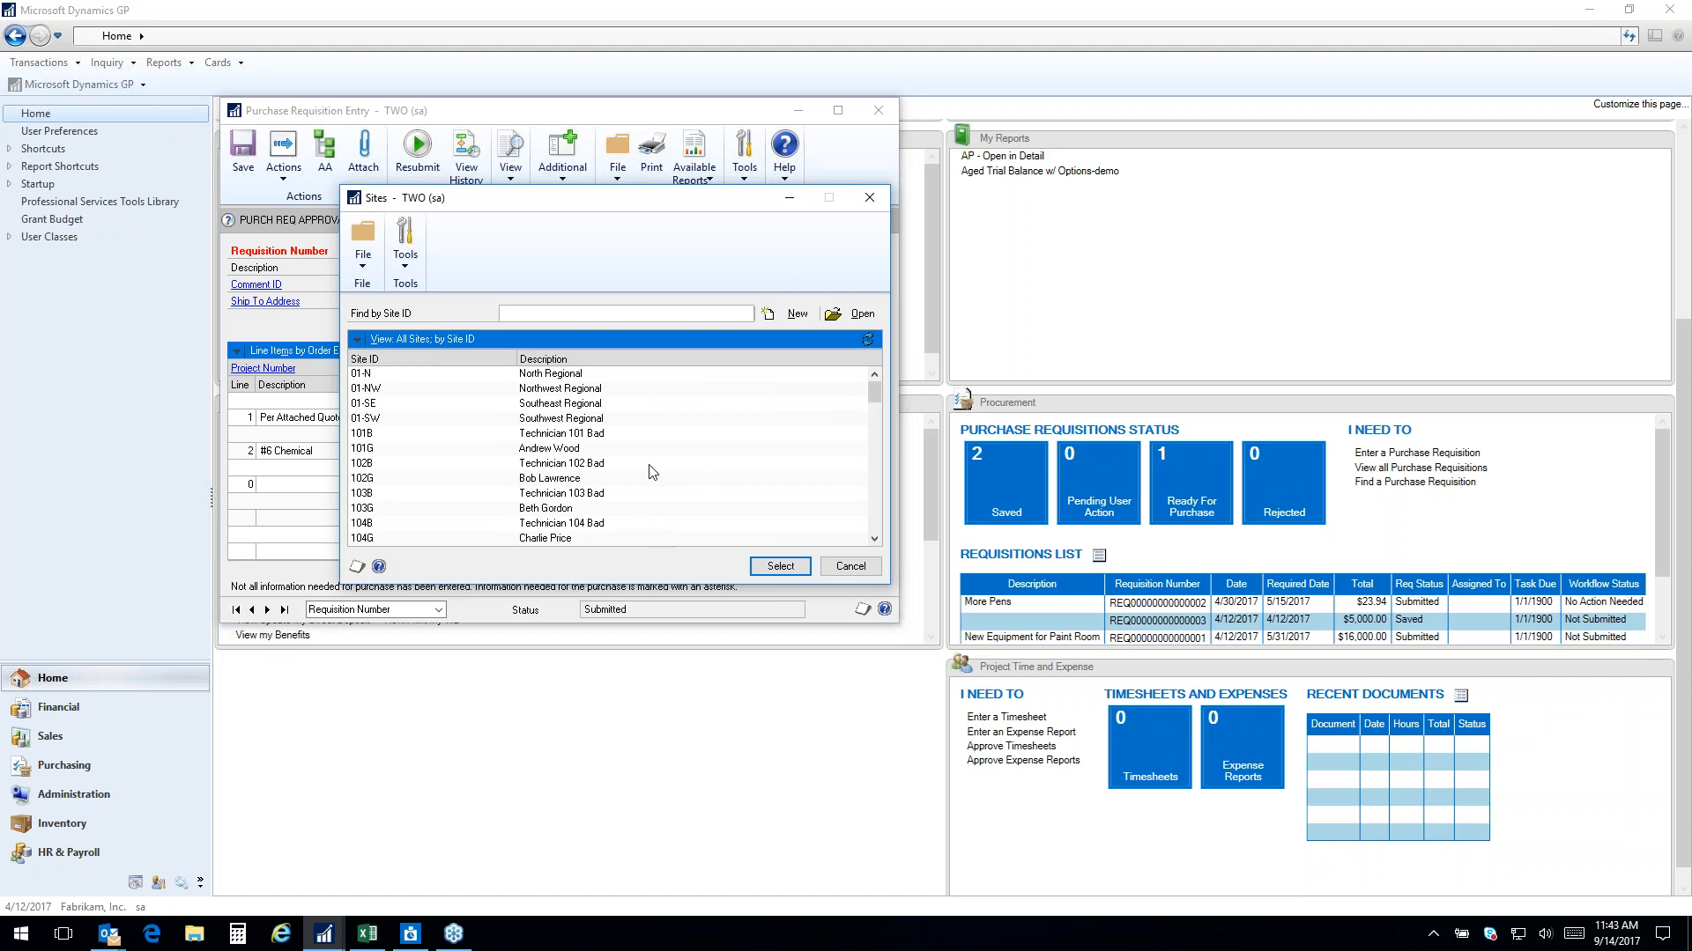
pyautogui.scroll(-20, 652, 473)
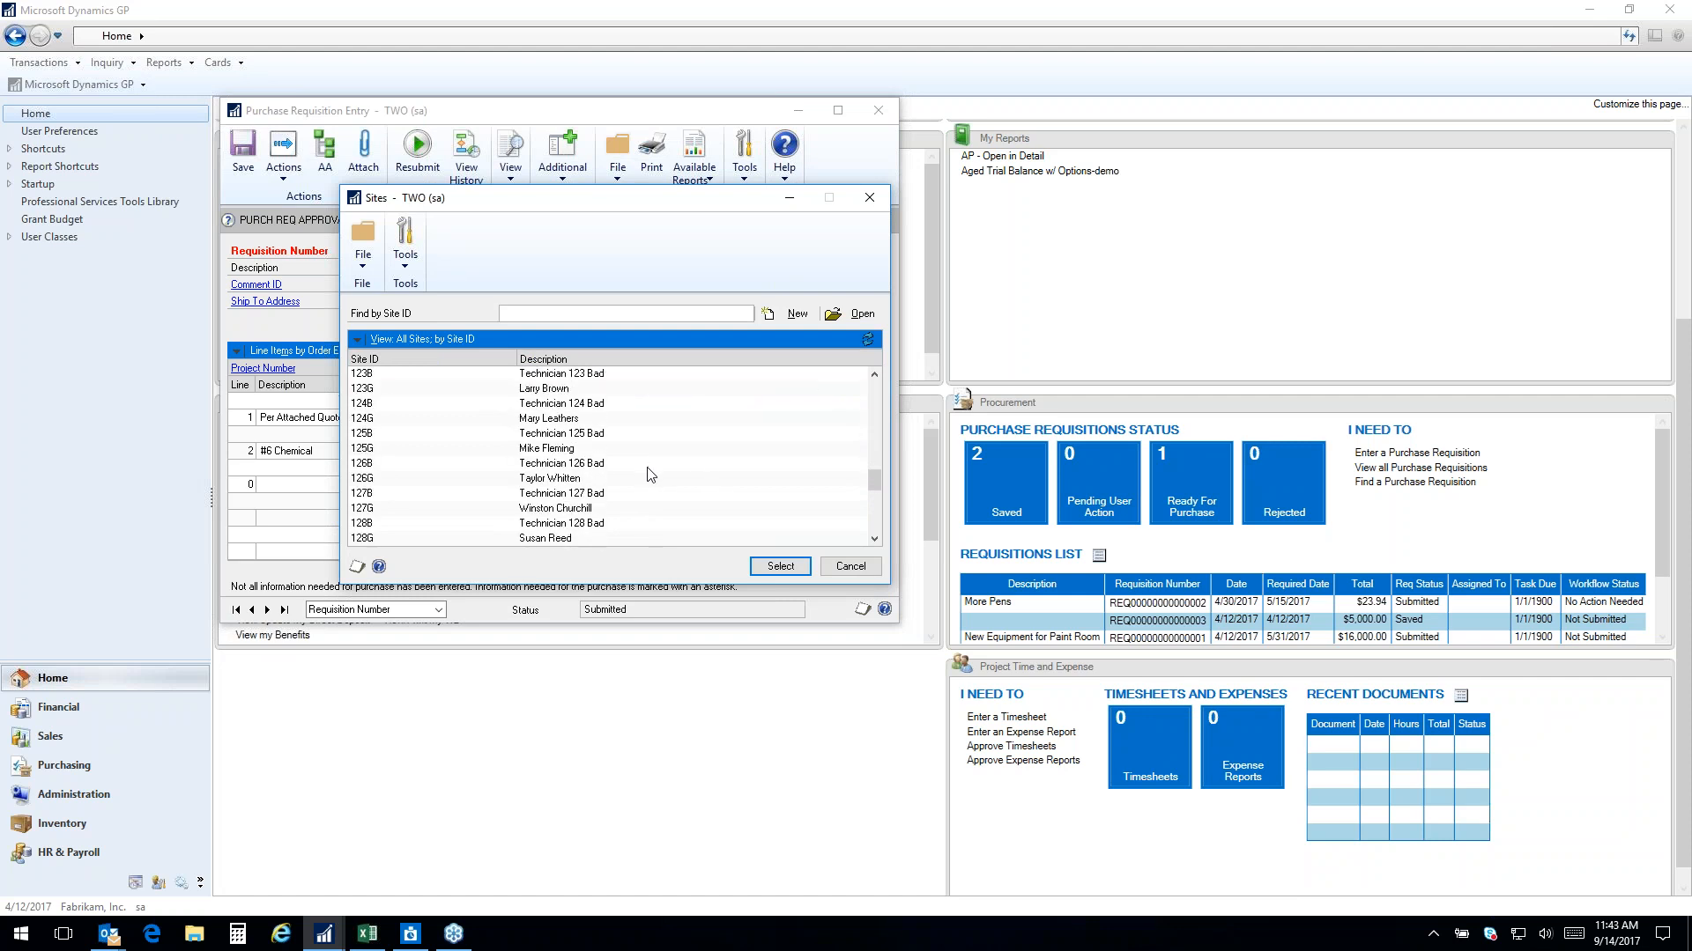
pyautogui.scroll(-4, 649, 476)
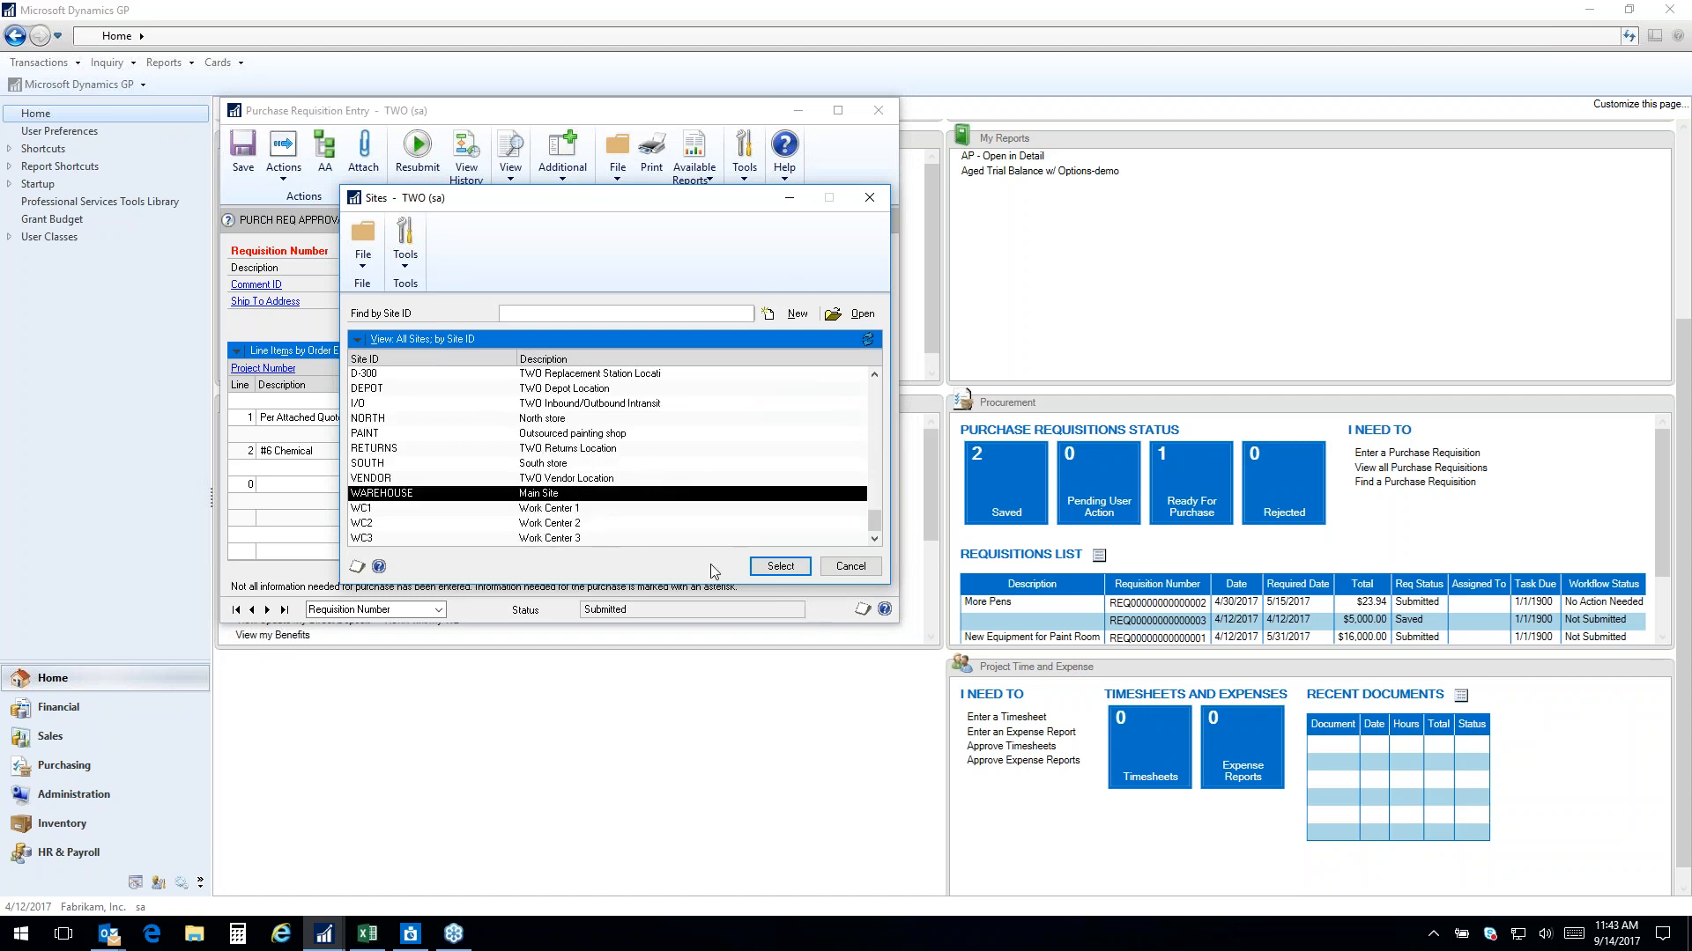
pyautogui.click(844, 566)
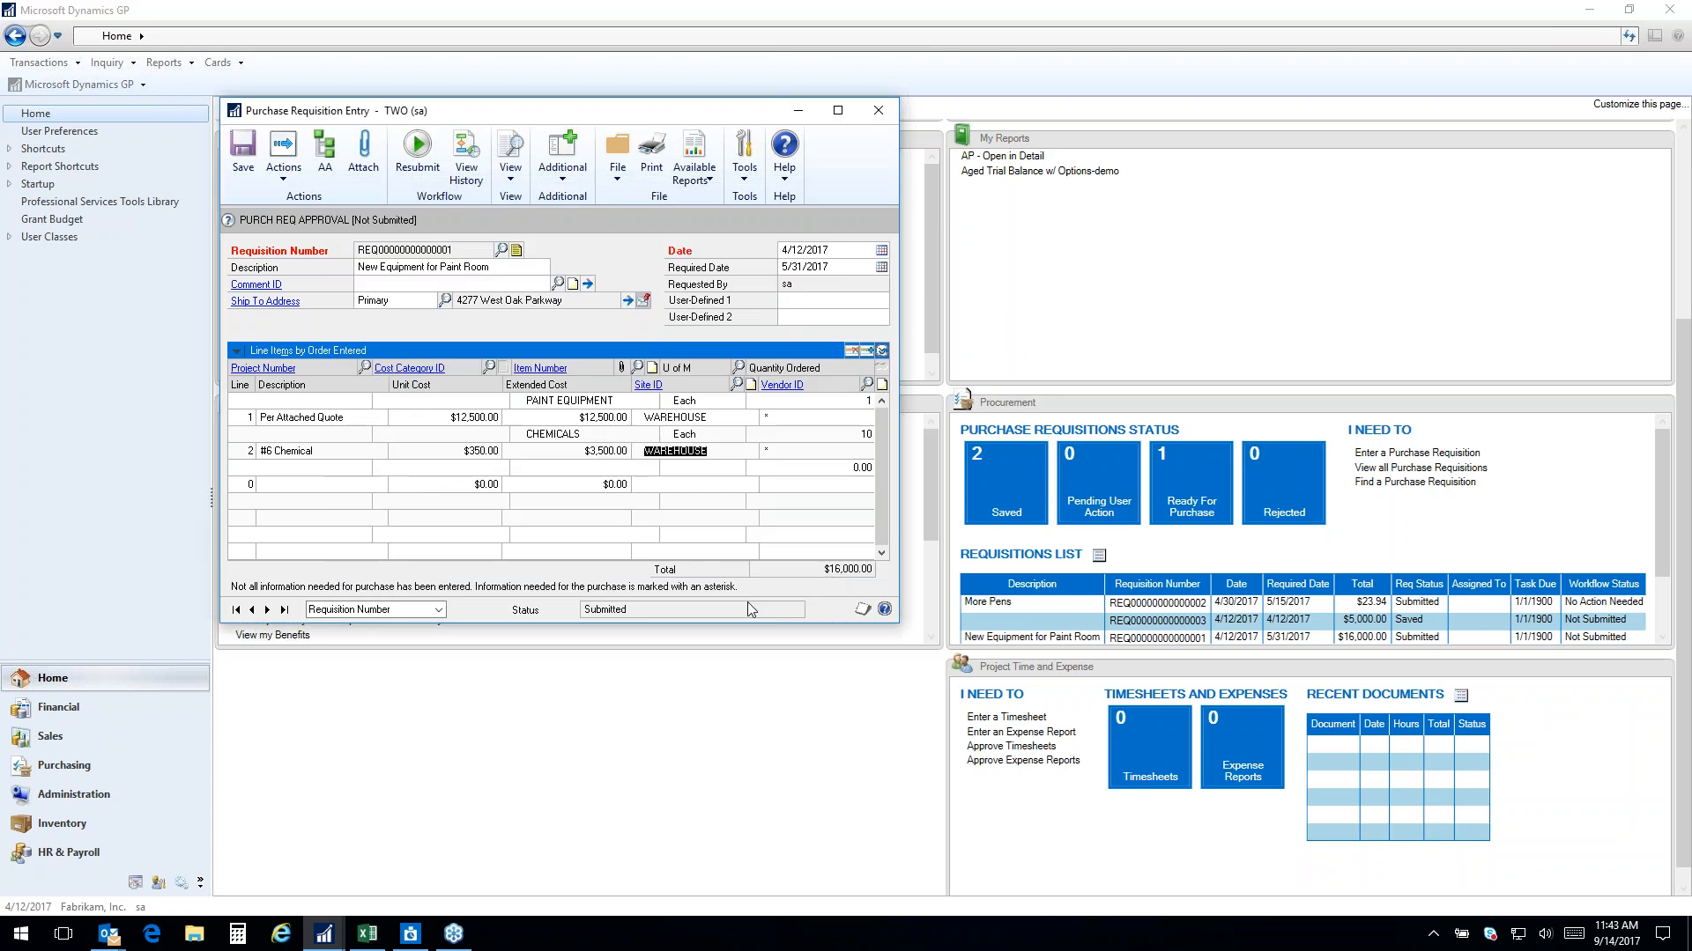
# Review the WAREHOUSE site's maintenance record and the requisition's workflow history, closing each window
pyautogui.click(648, 385)
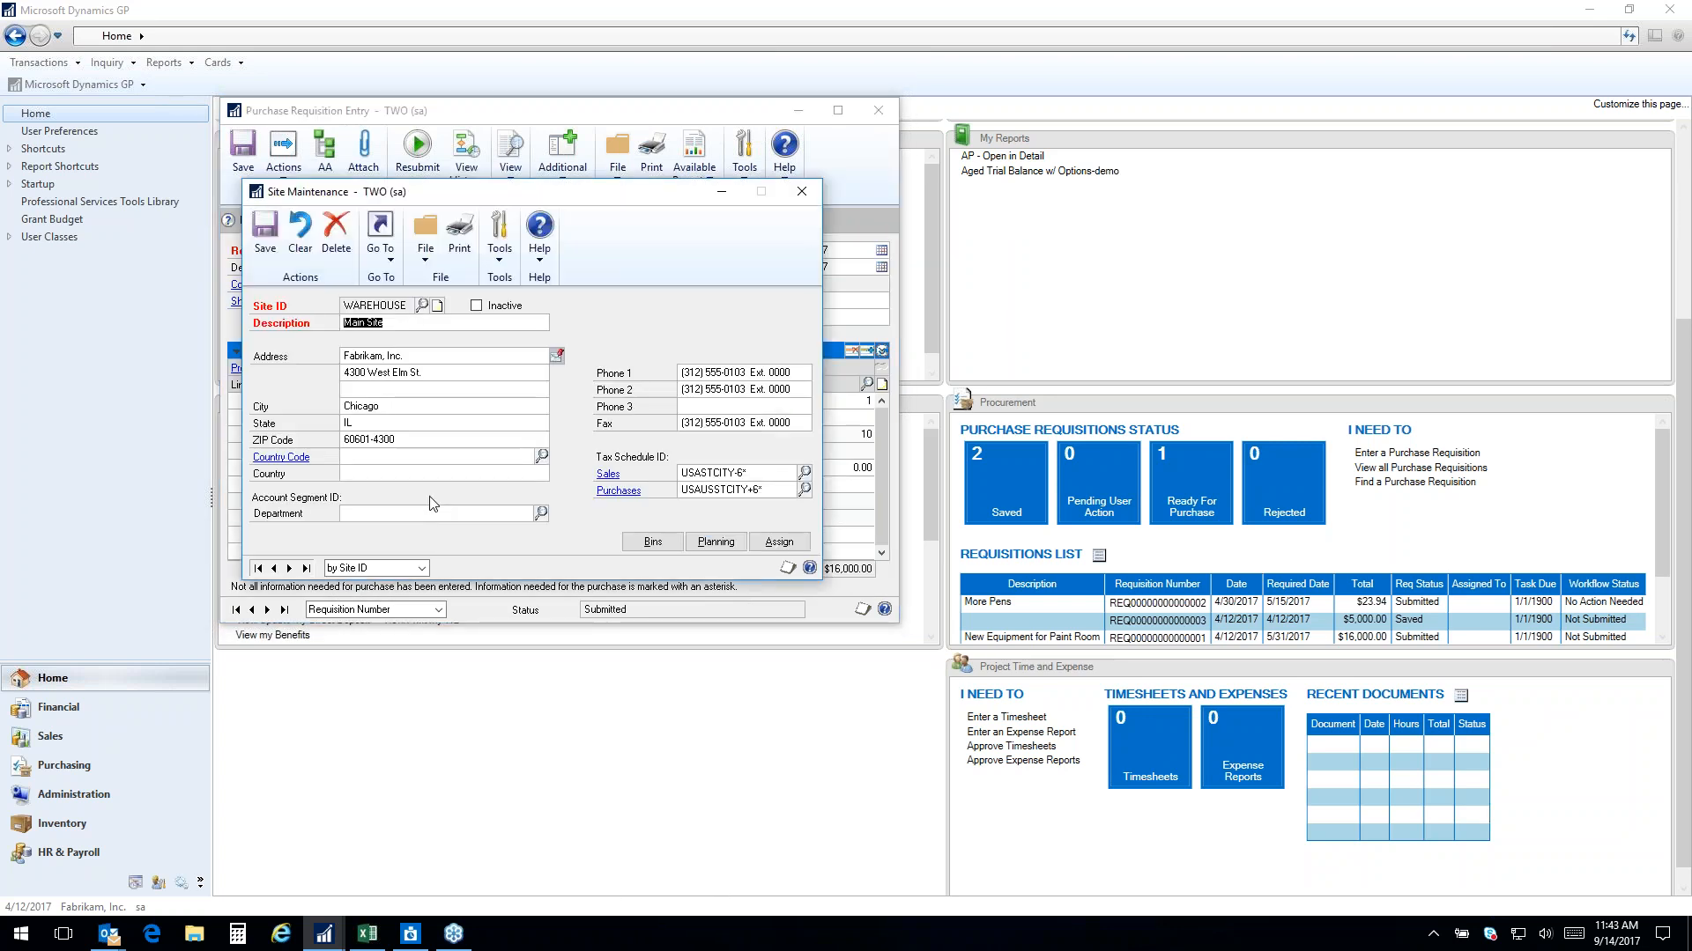
pyautogui.click(433, 323)
pyautogui.click(802, 192)
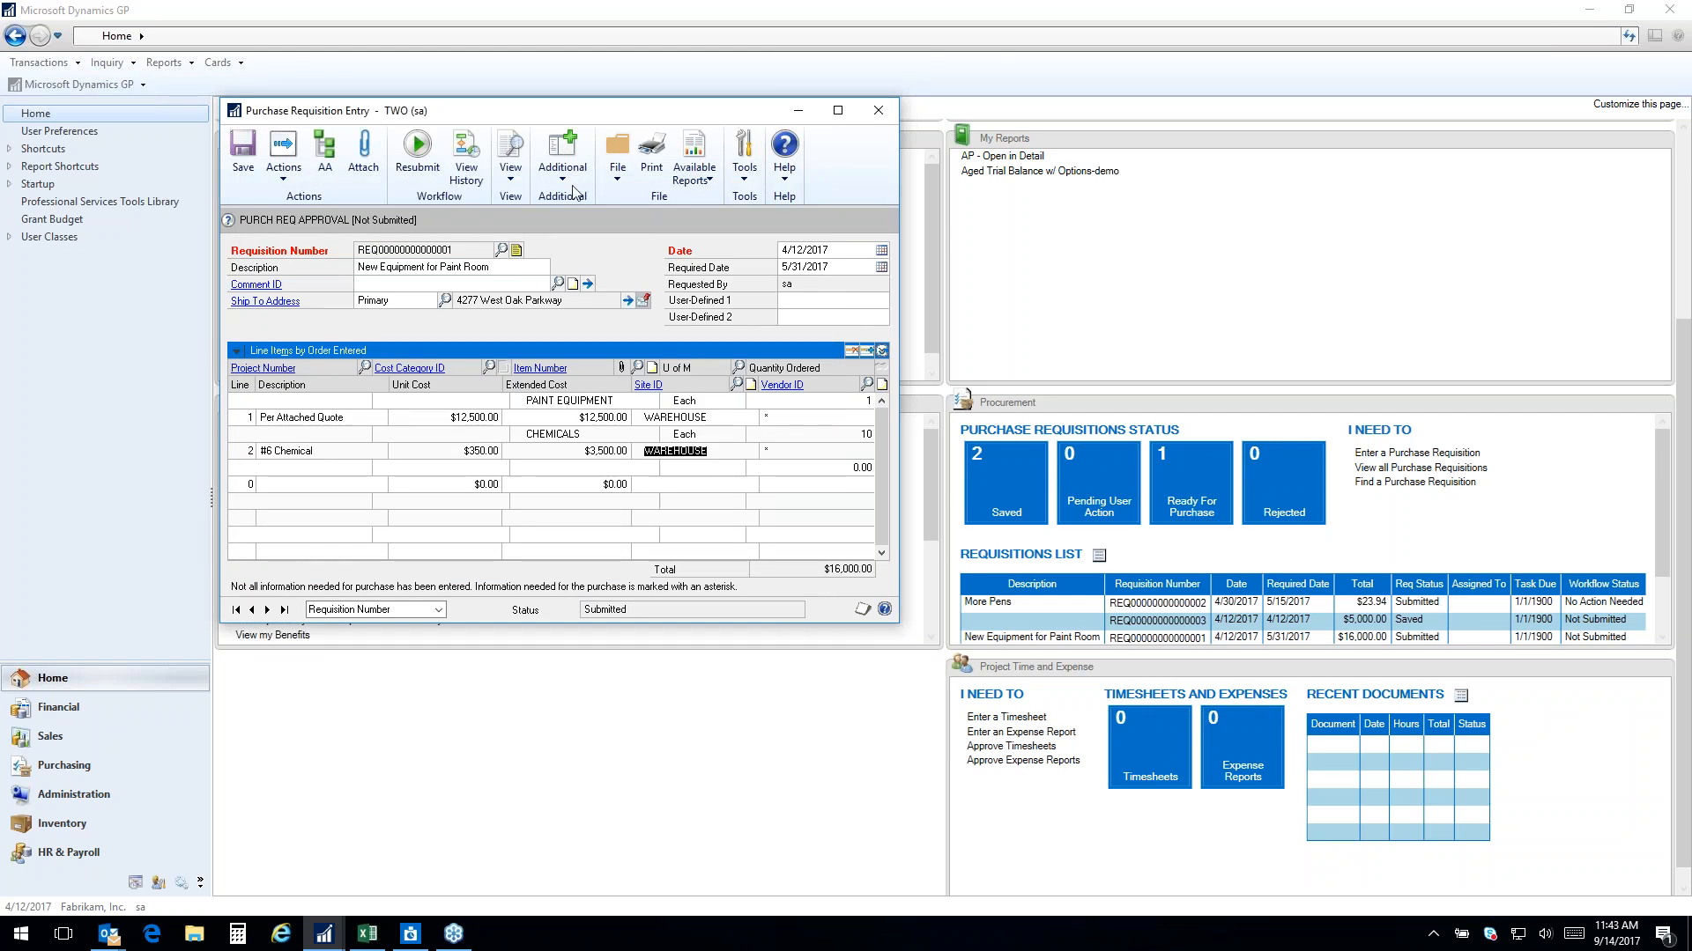
pyautogui.click(466, 152)
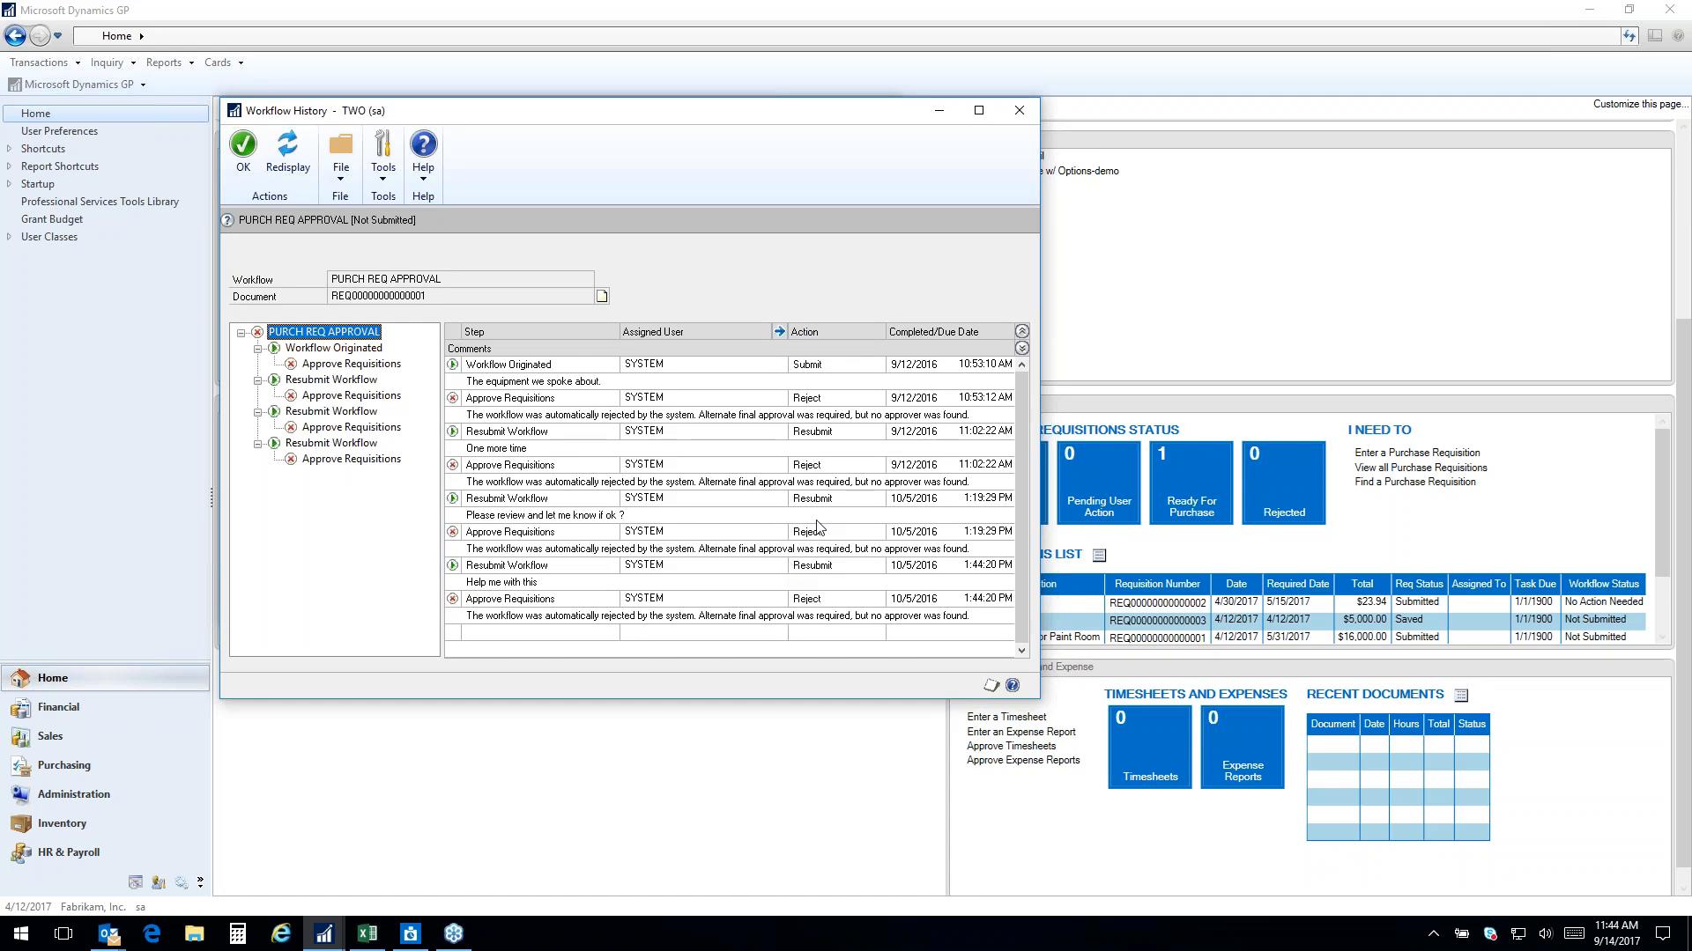
pyautogui.click(1020, 110)
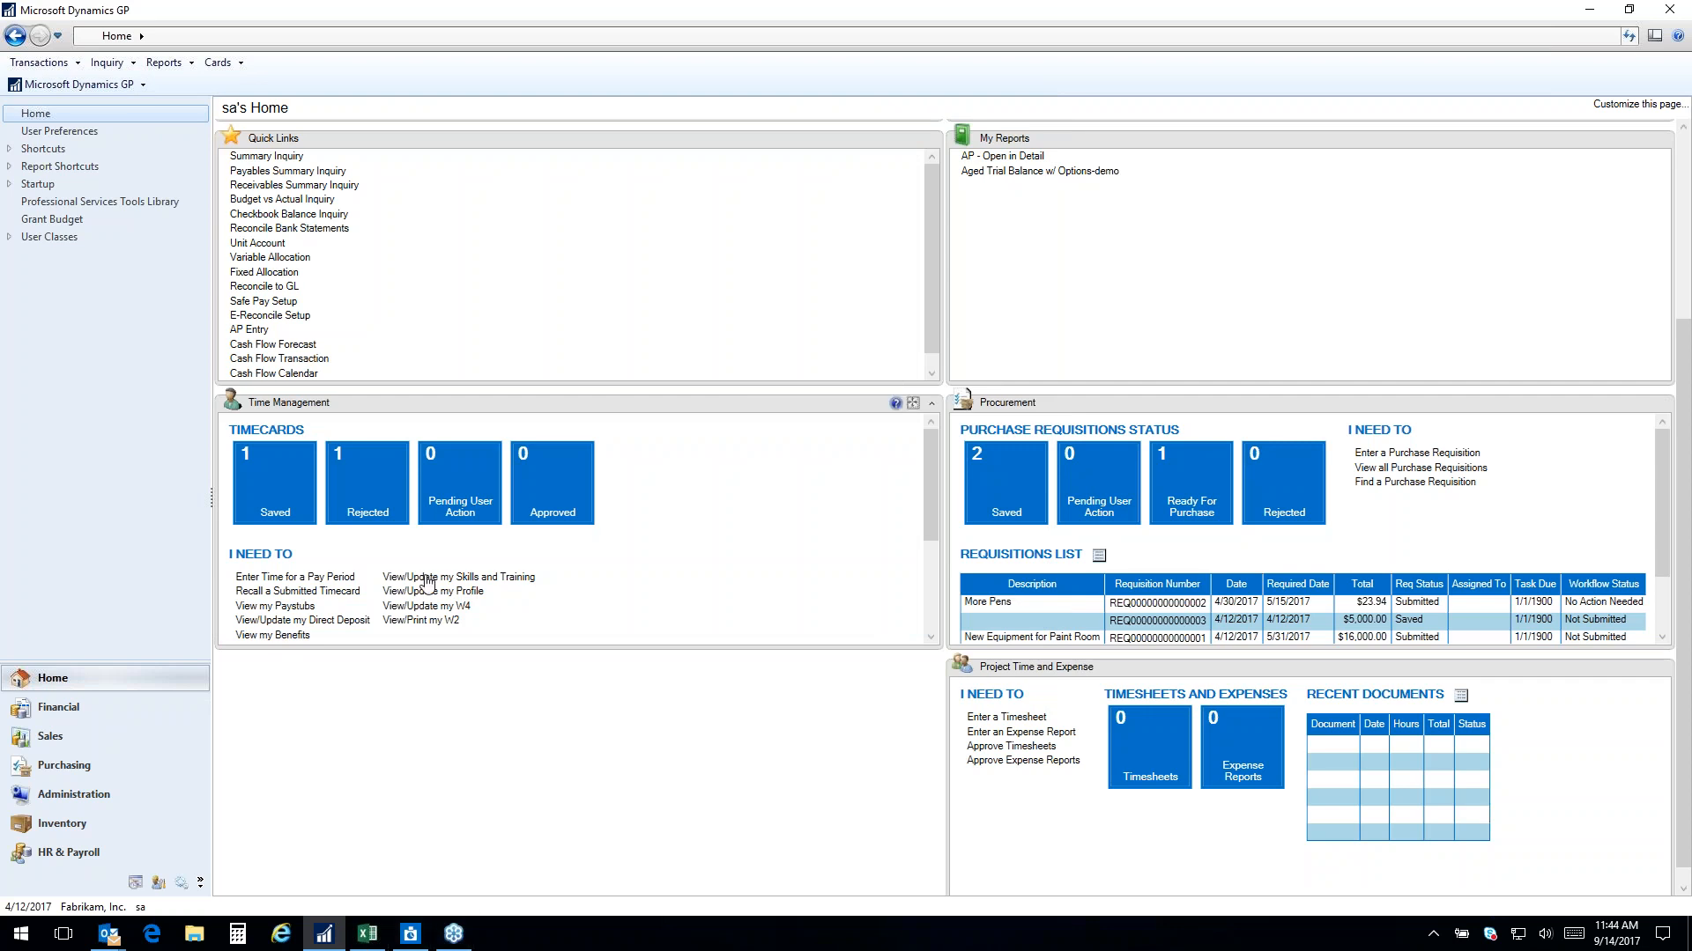
# Switch to the Microsoft Dynamics Time Management app and maximize its window
pyautogui.click(405, 939)
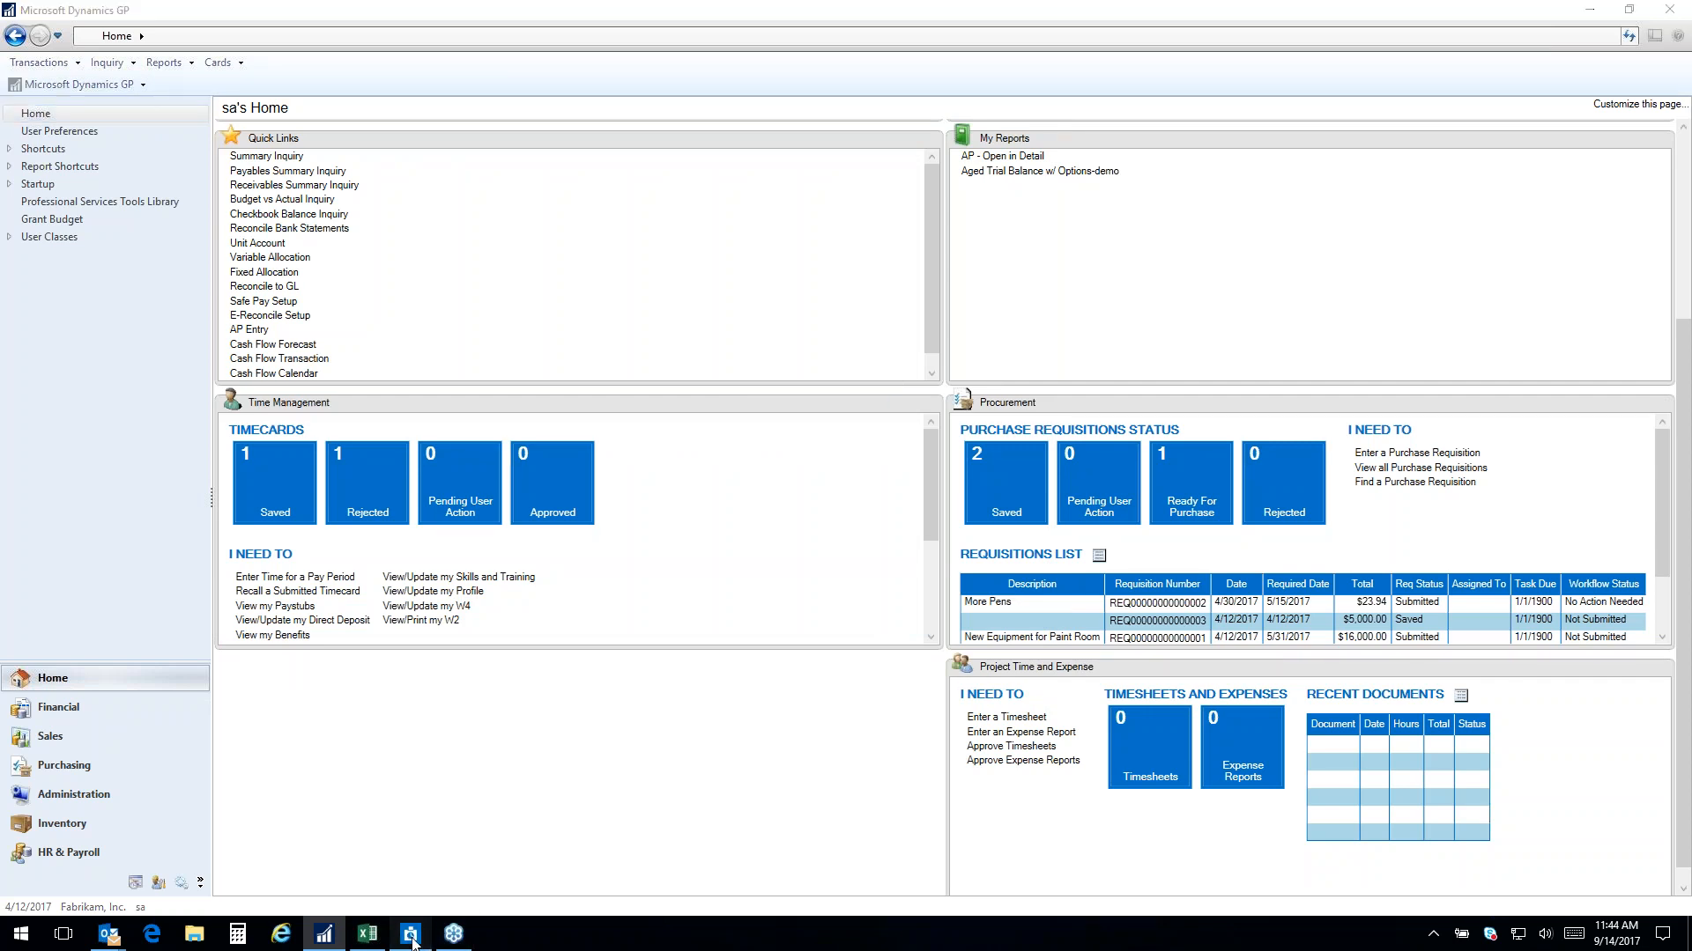
pyautogui.moveTo(1066, 13); pyautogui.dragTo(892, 295)
pyautogui.moveTo(1272, 294); pyautogui.dragTo(1392, 25)
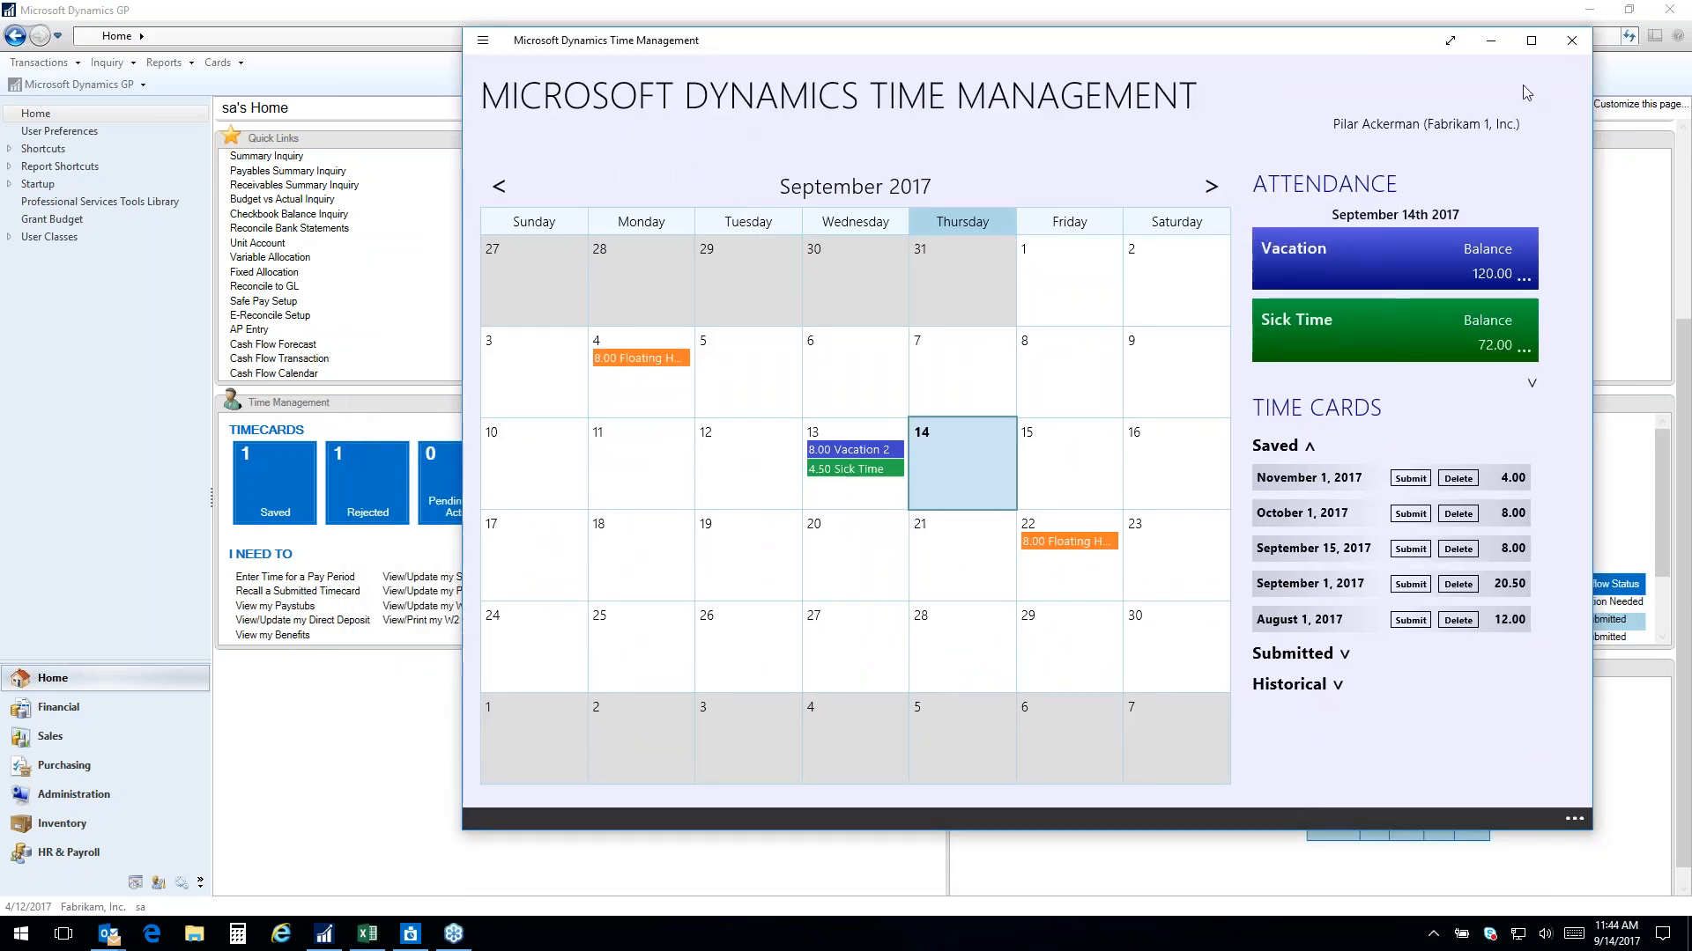
pyautogui.click(1531, 42)
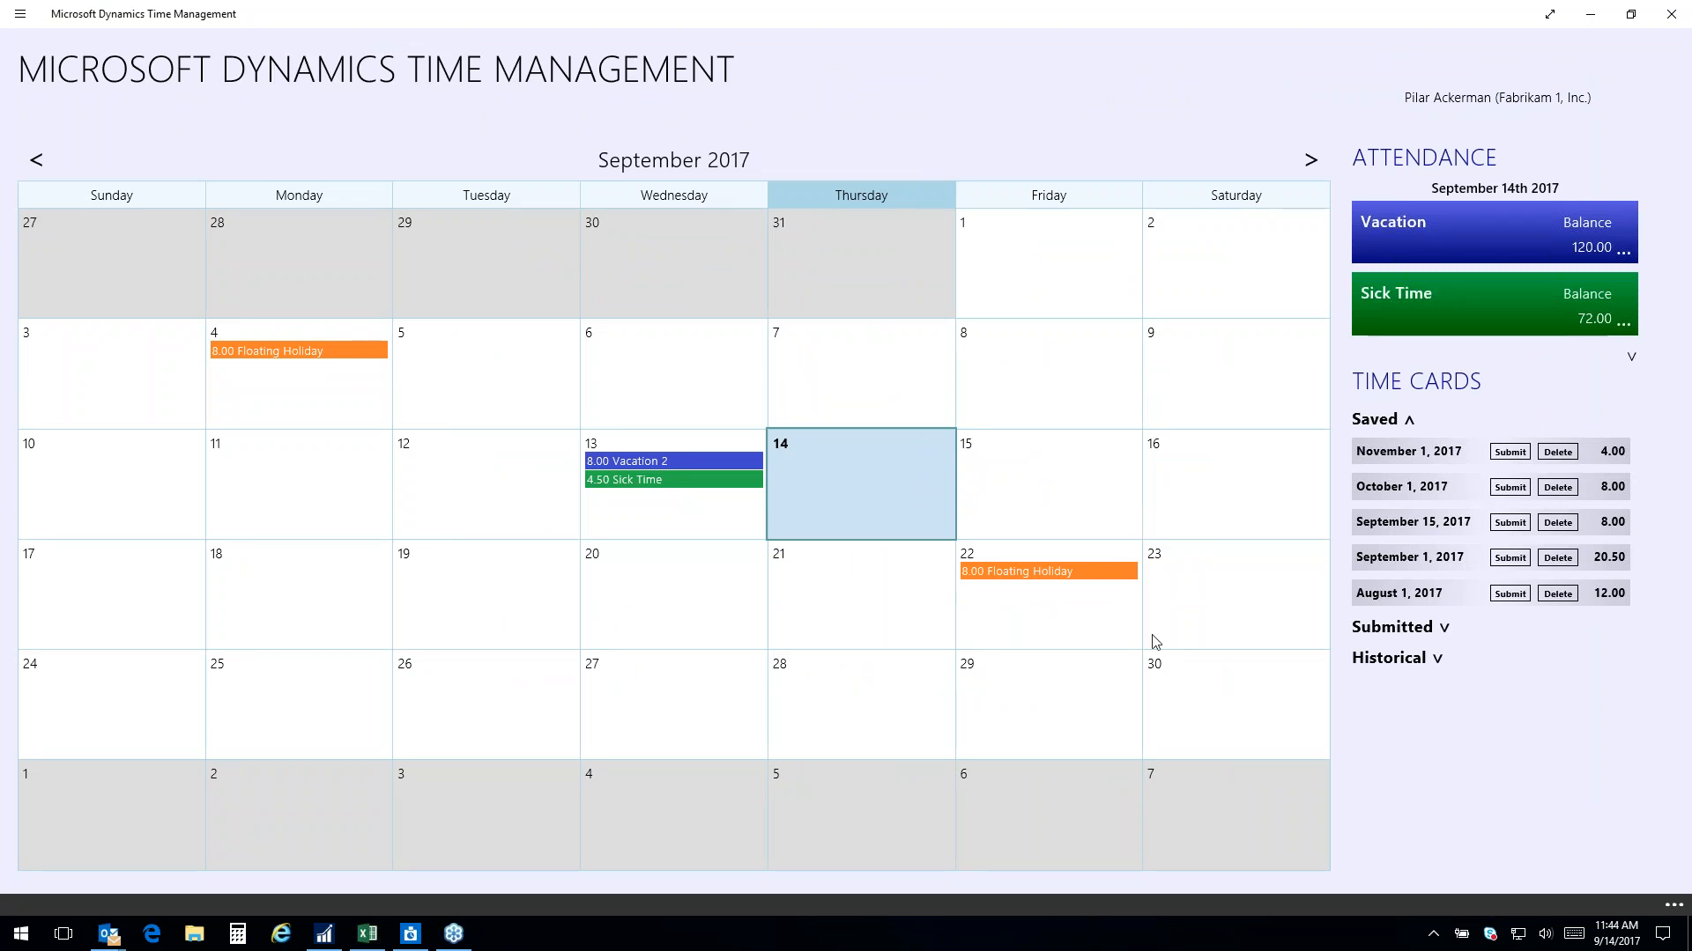
# Record 8 hours of Sick Time and 8 hours of Vacation 1 on September 15, 2017
pyautogui.click(1056, 471)
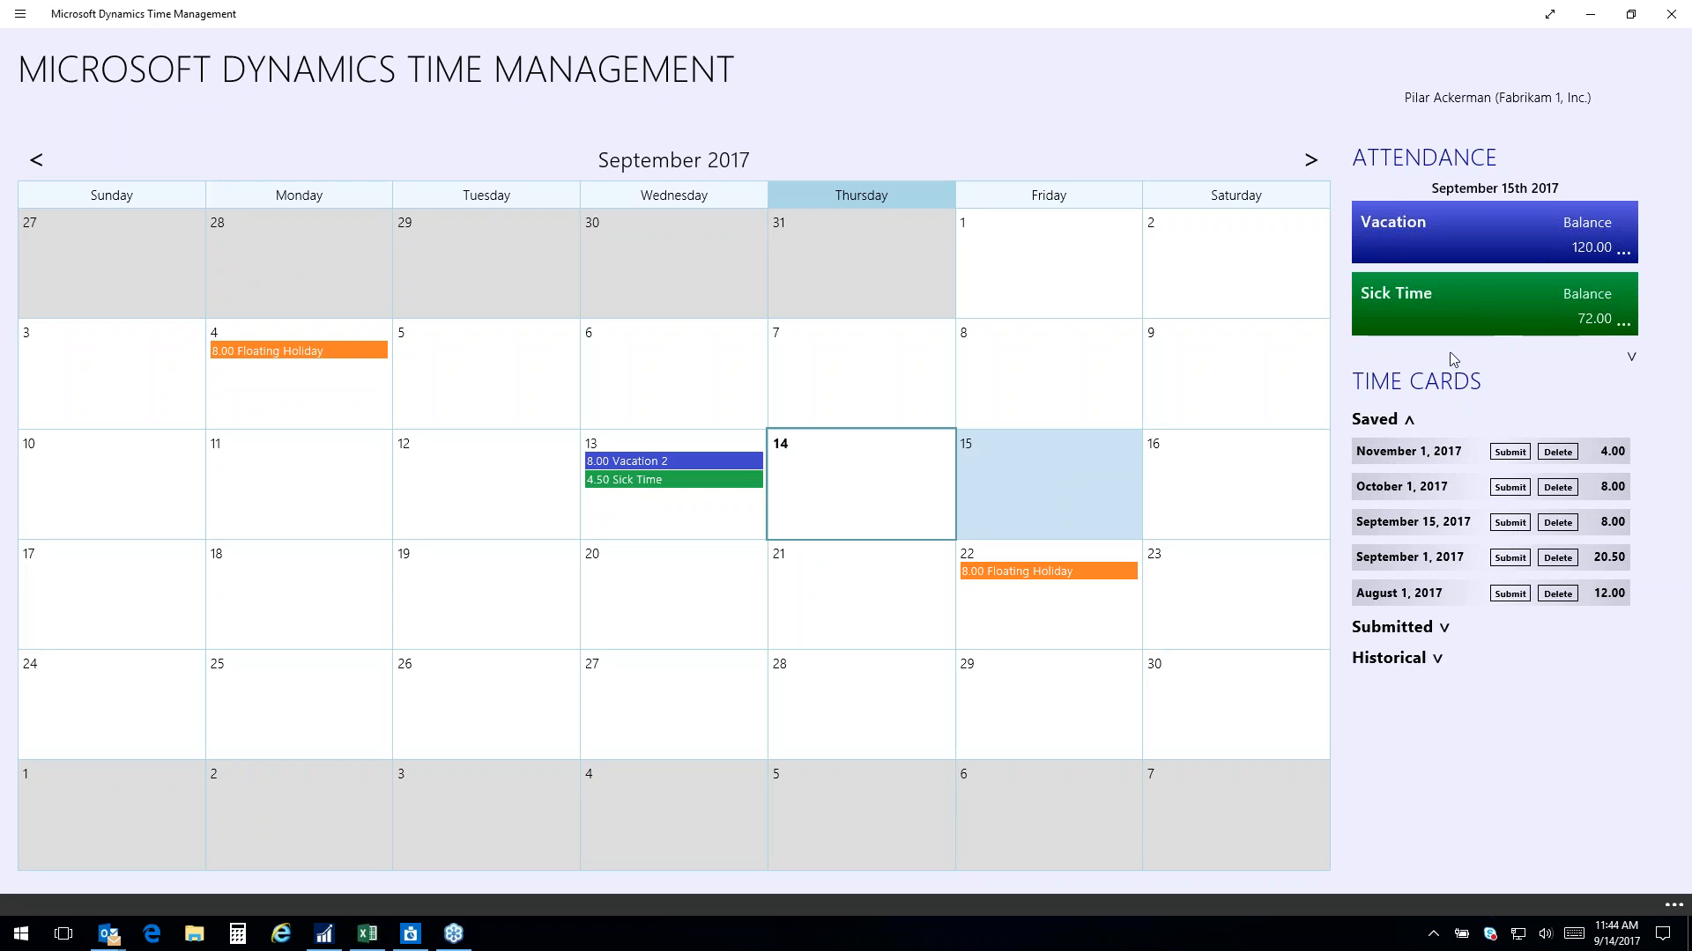
pyautogui.click(1088, 447)
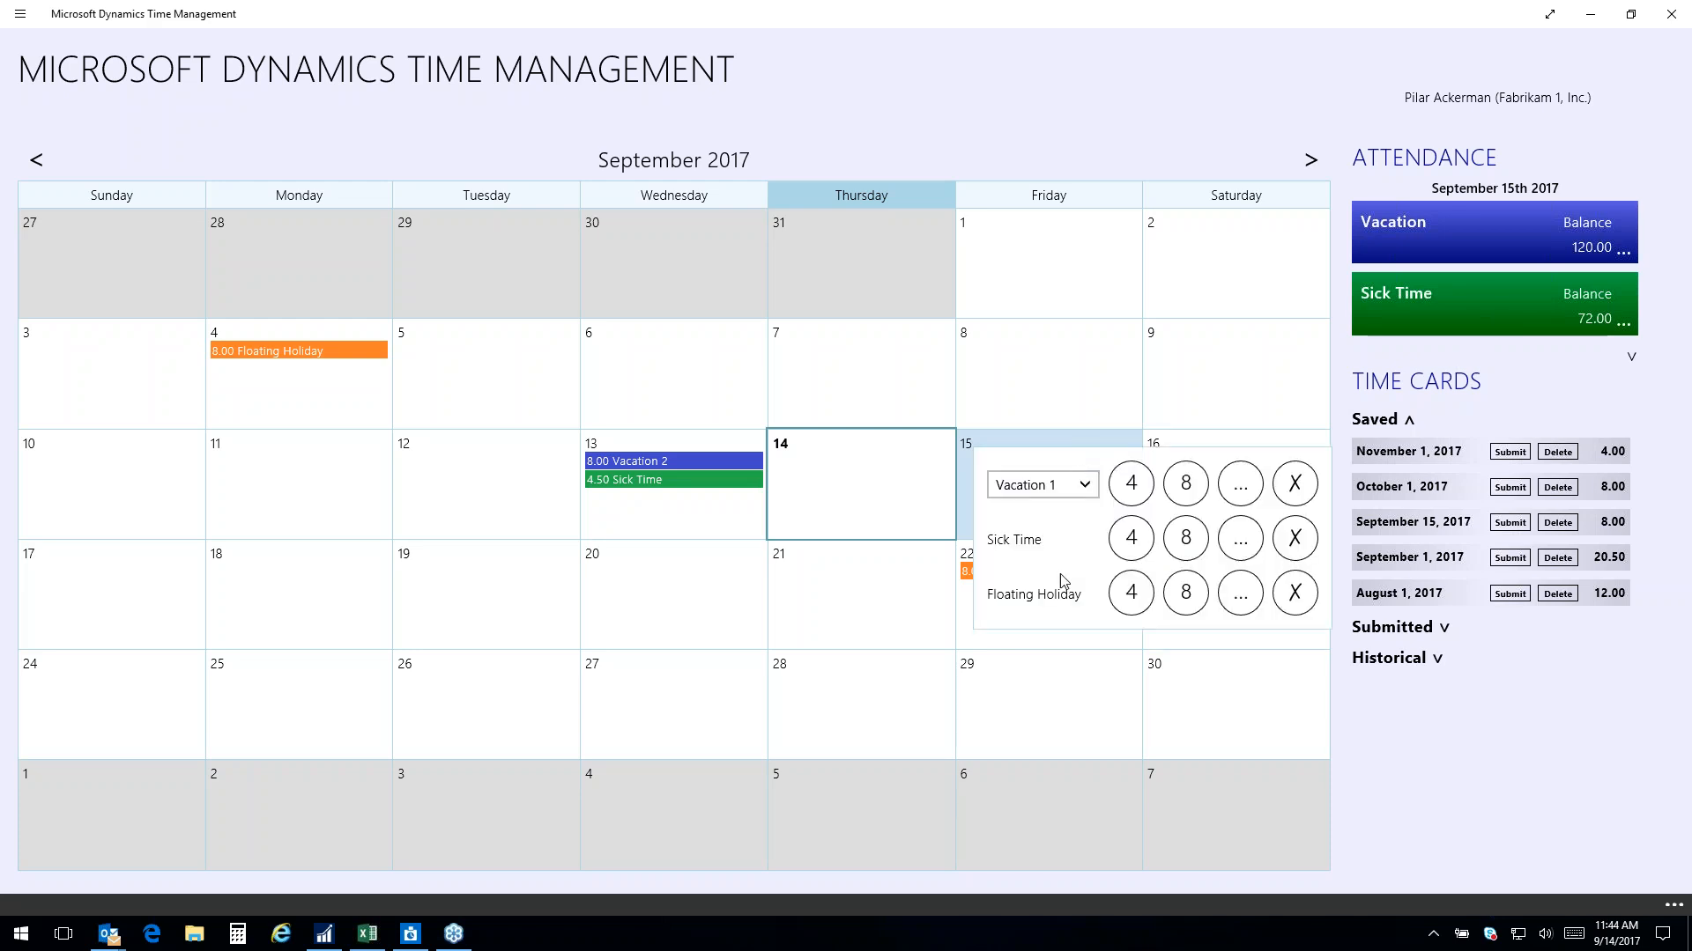
pyautogui.click(1181, 556)
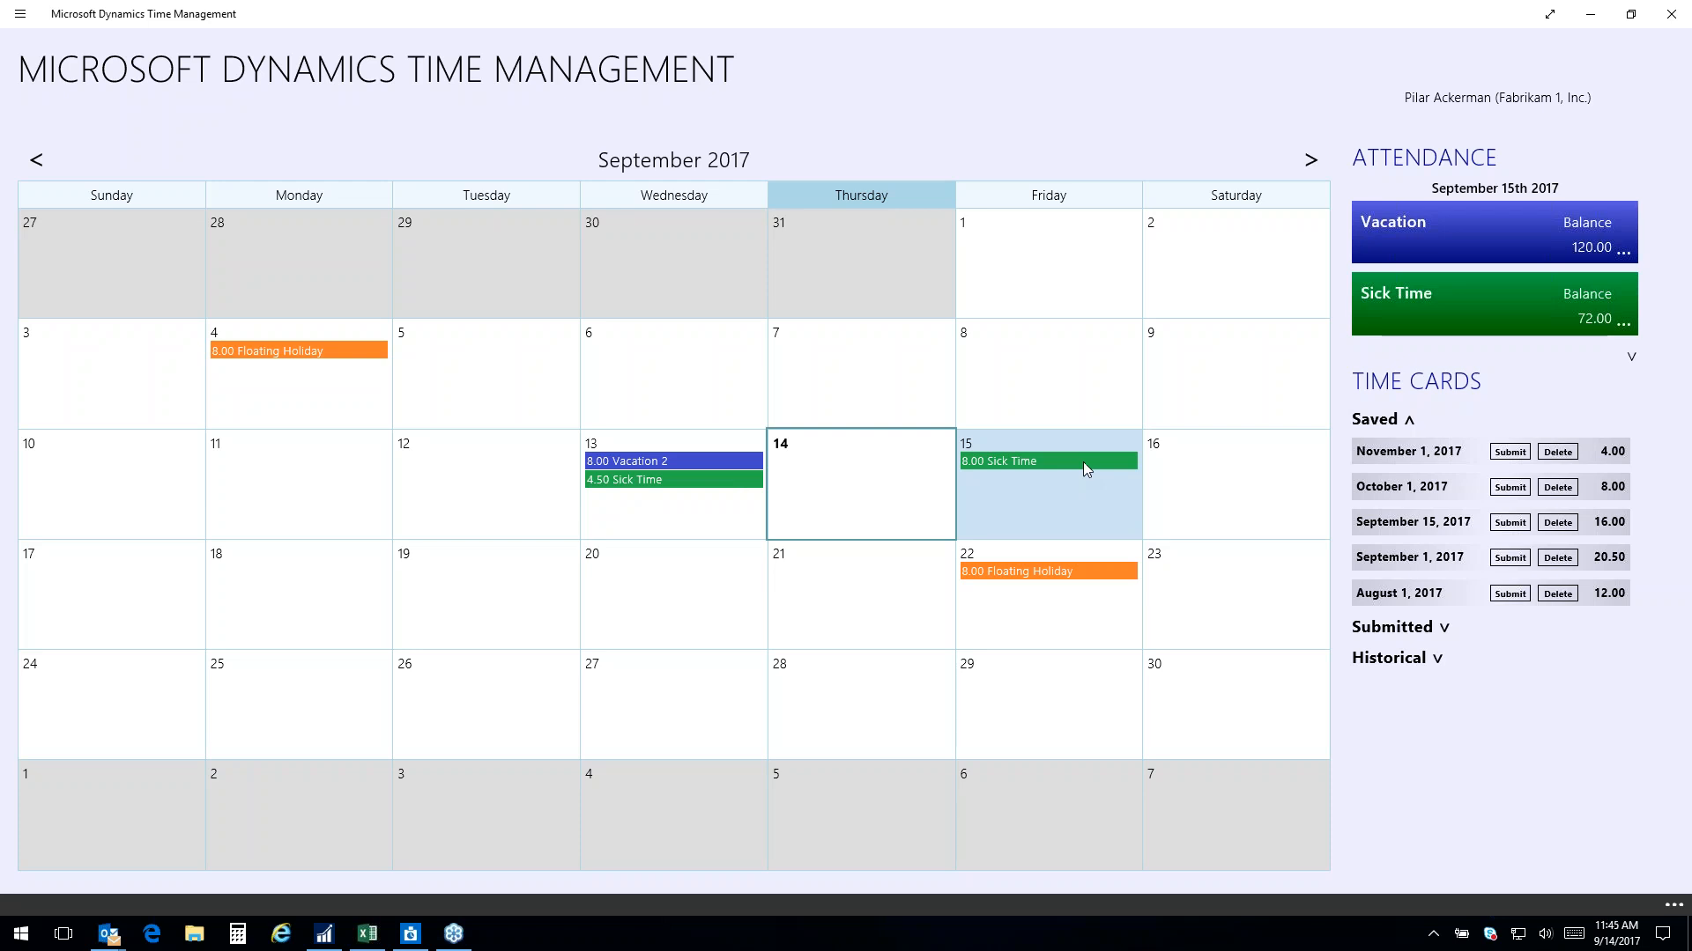
pyautogui.click(1078, 486)
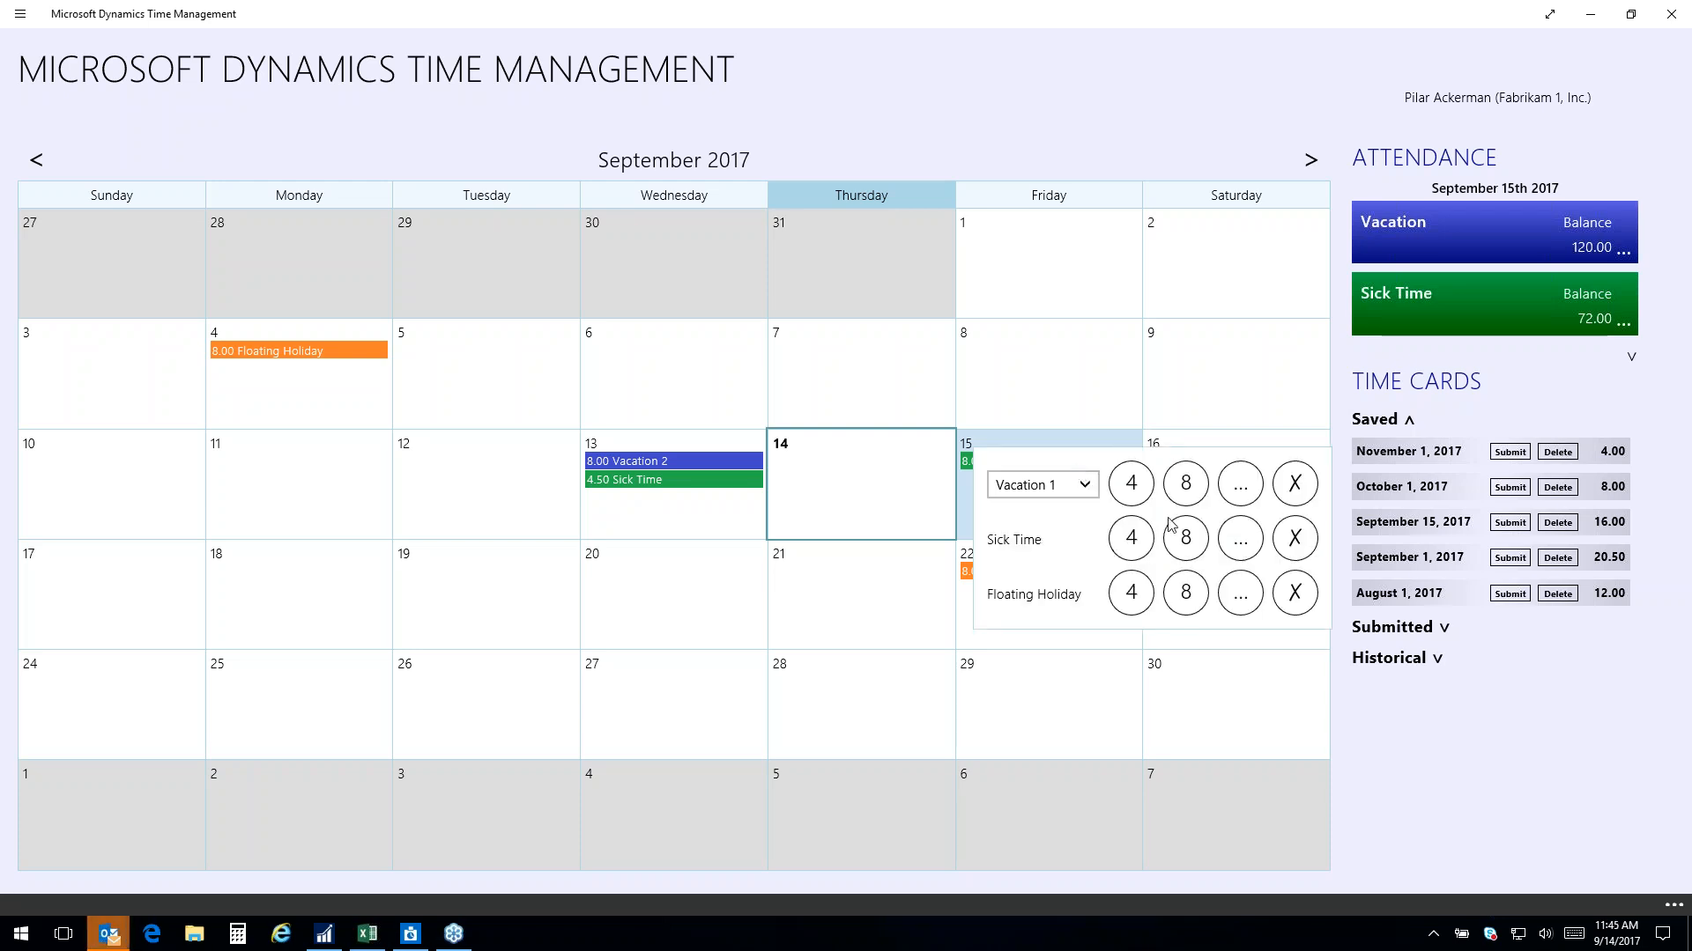
pyautogui.click(1196, 490)
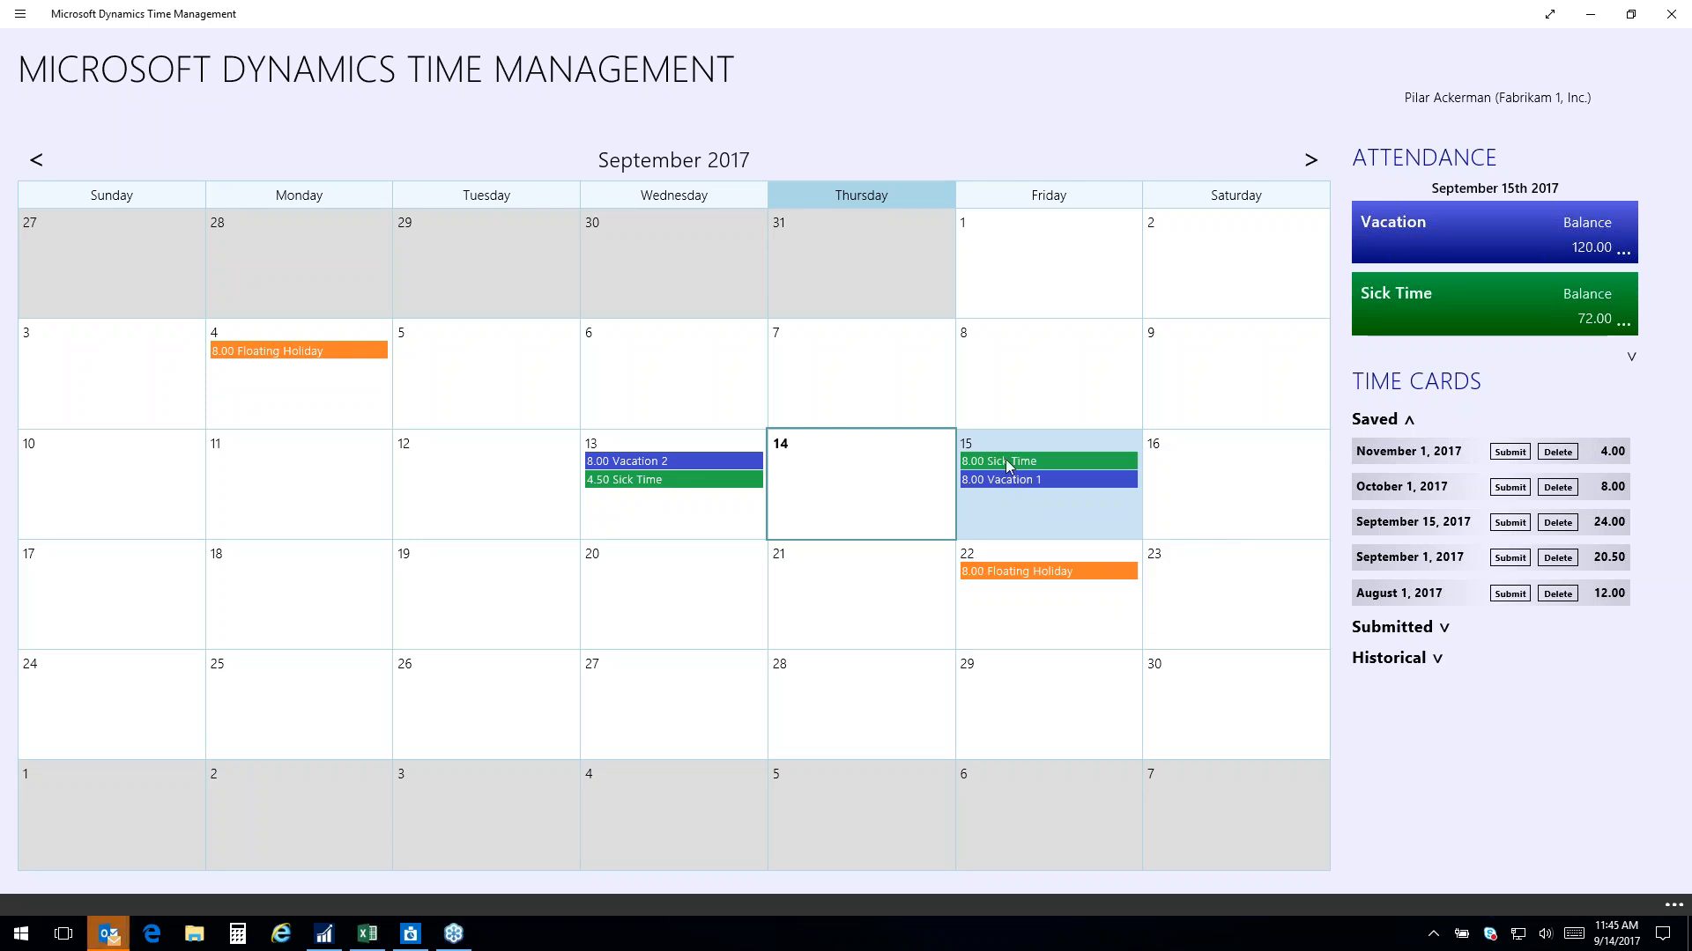
# Remove the Sick Time entry from September 15, 2017 and set that day's Vacation 1 to 4 hours
pyautogui.click(1004, 458)
pyautogui.click(1293, 539)
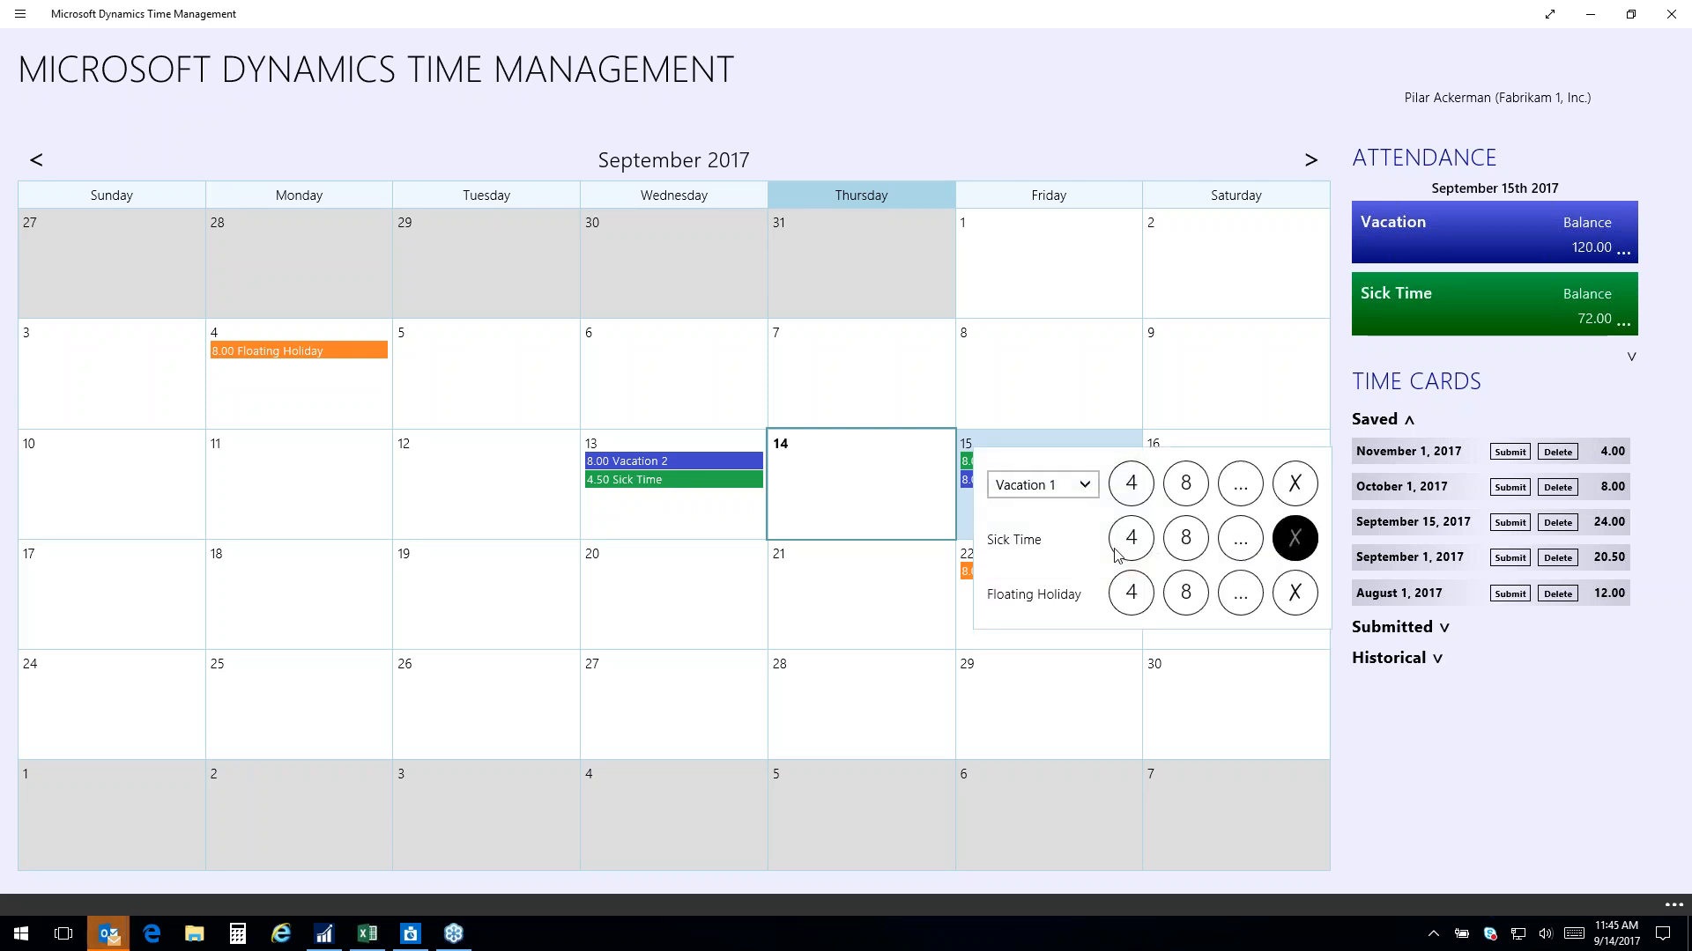
pyautogui.click(1010, 461)
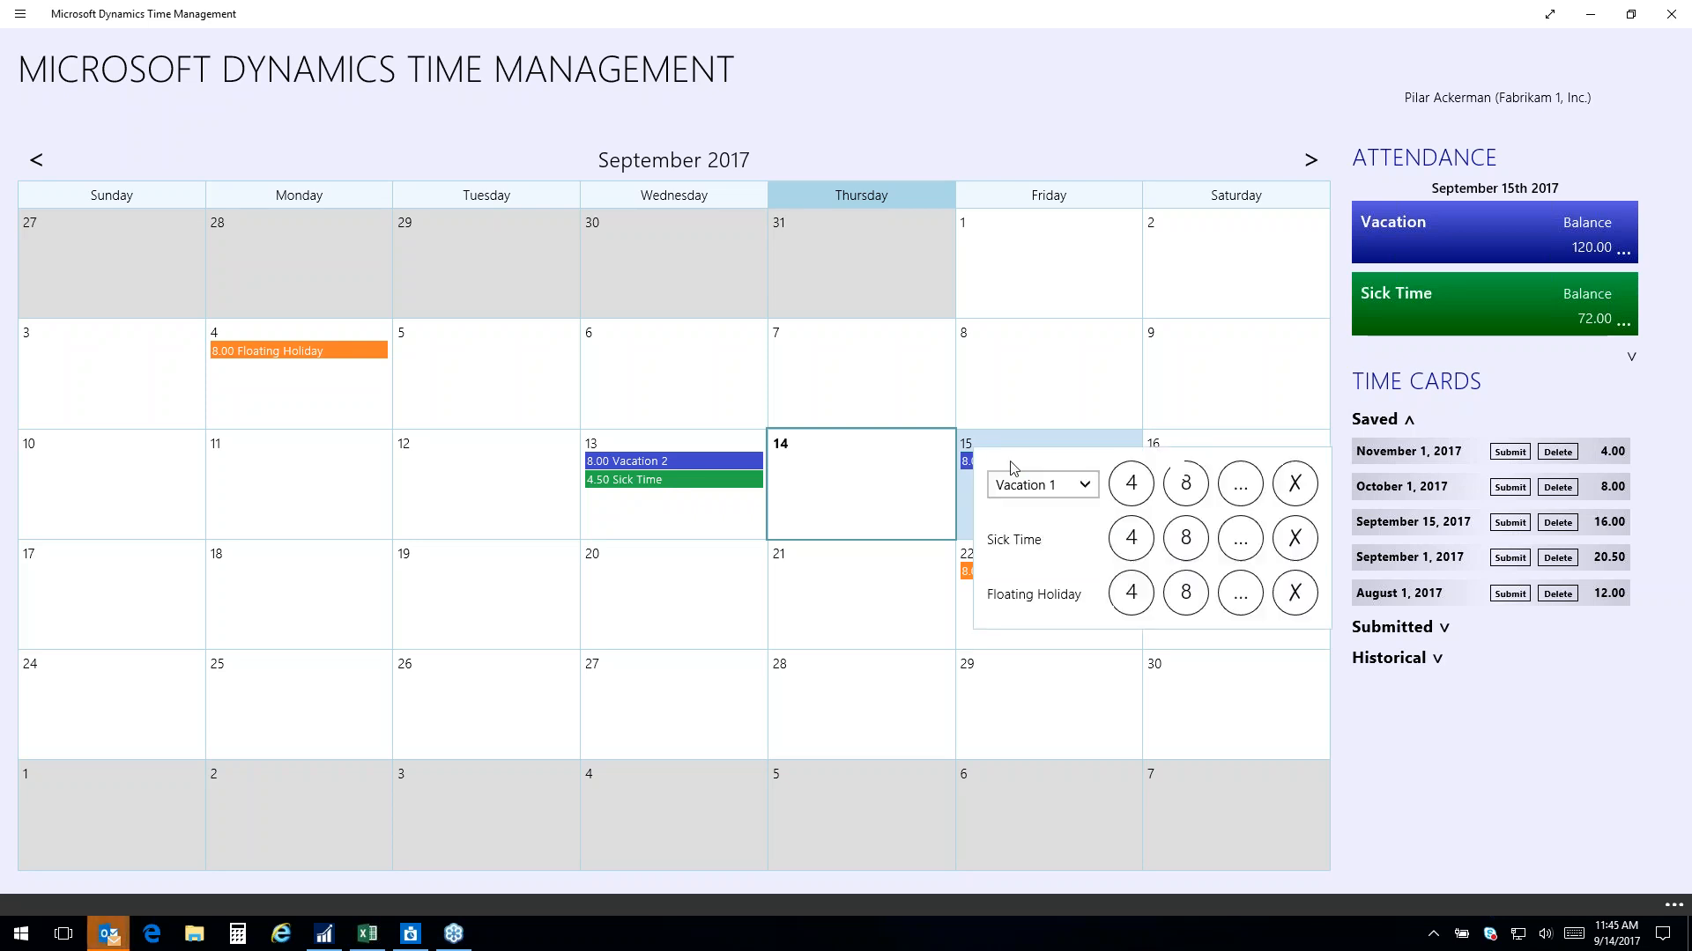
pyautogui.click(1131, 483)
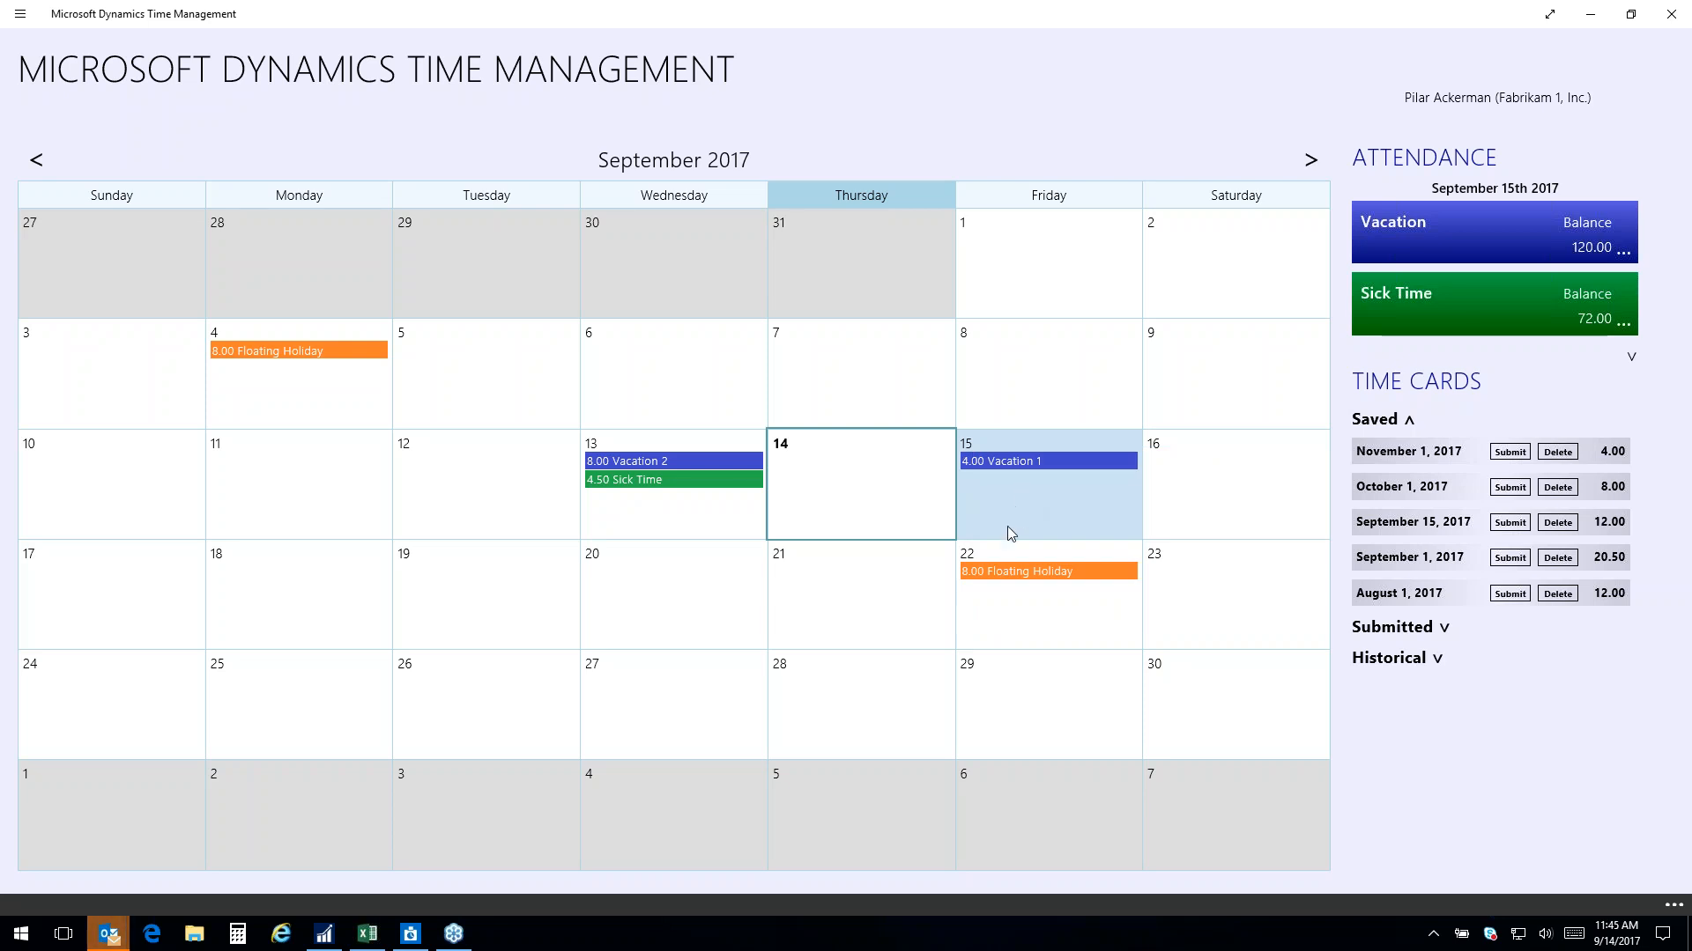
# Clear the Vacation 1 entry from September 15, 2017
pyautogui.click(1028, 465)
pyautogui.click(1297, 485)
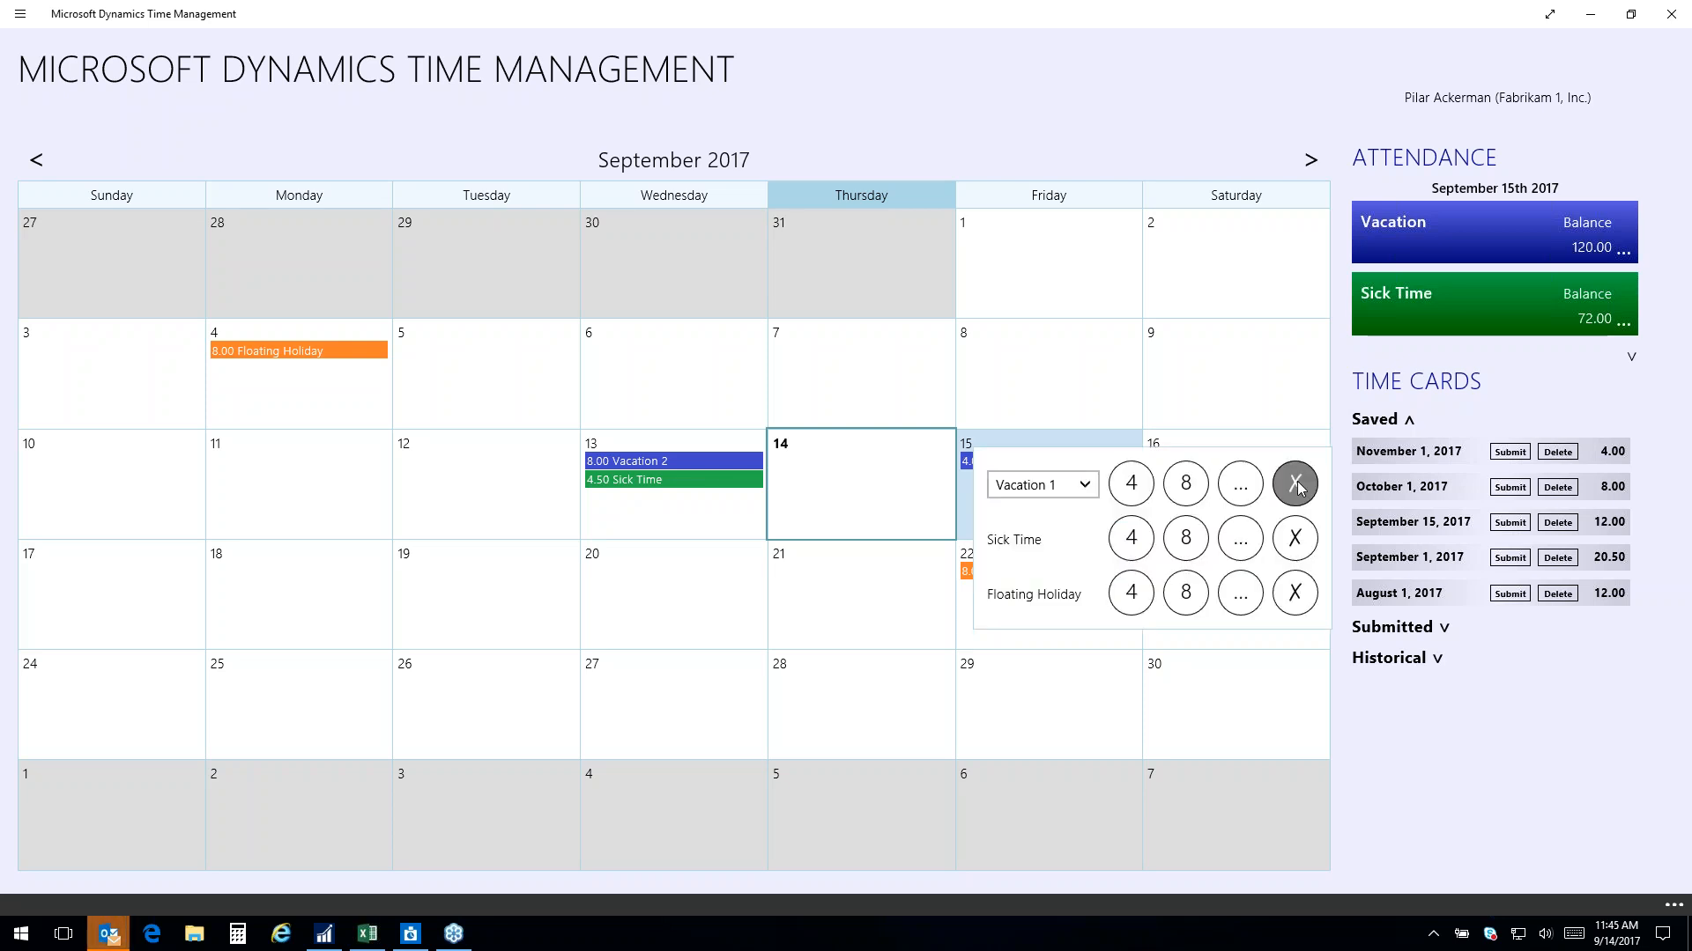
pyautogui.click(1297, 484)
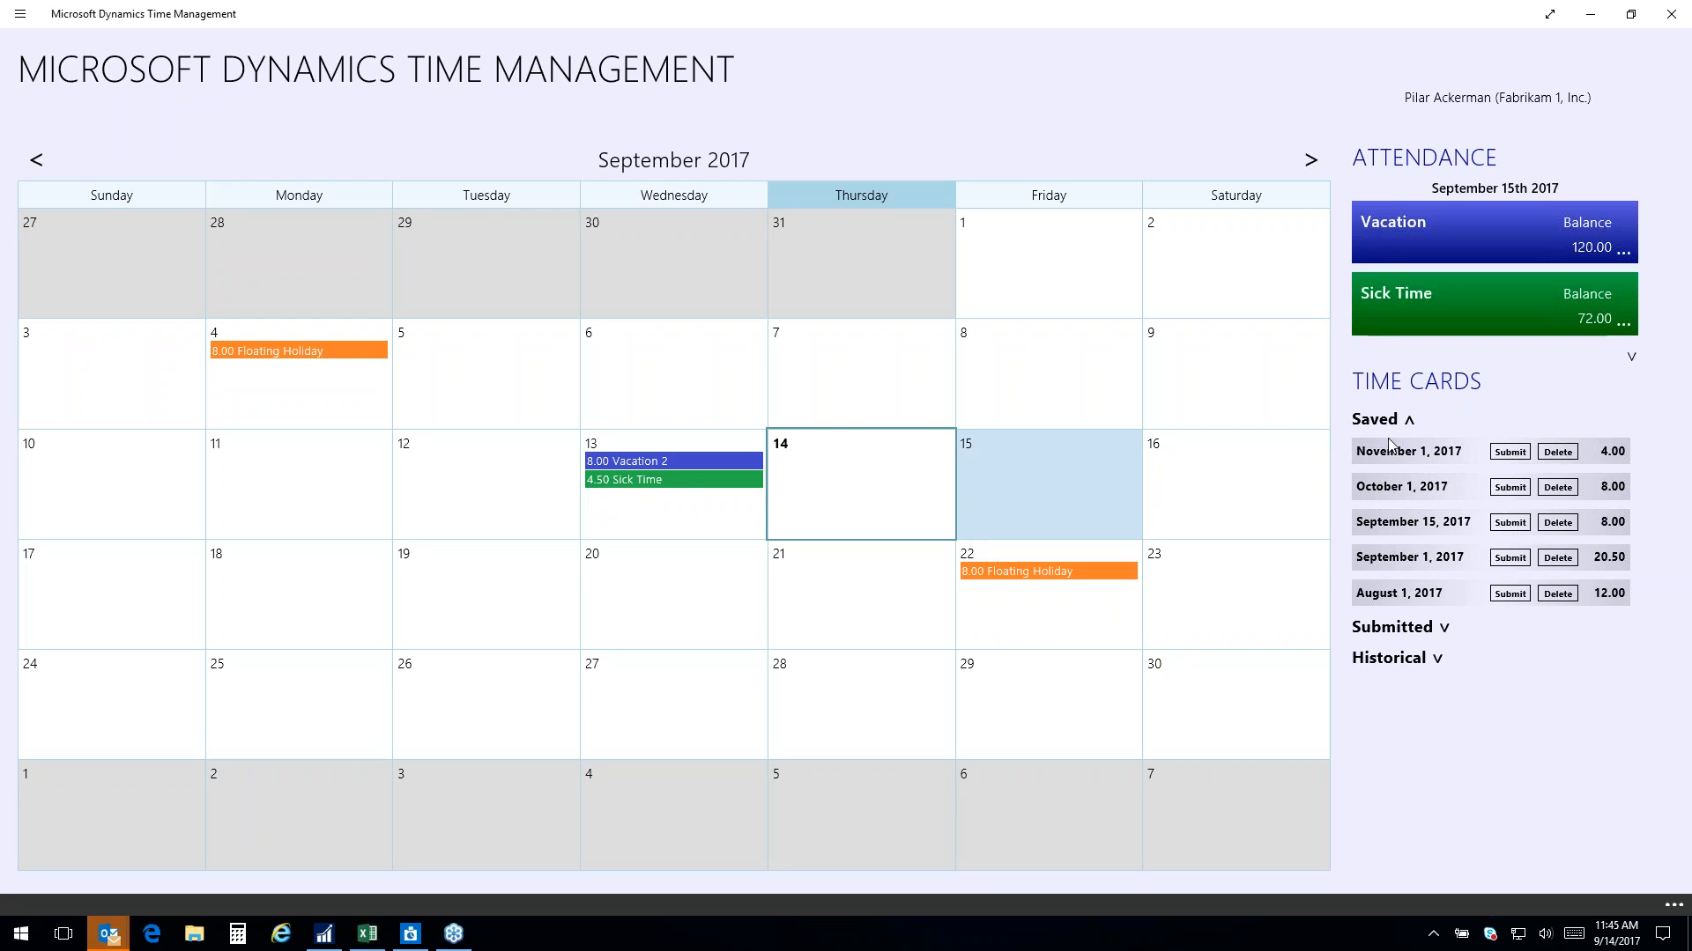
# Review the submitted and historical time cards, browse the calendar back to May 2017, and close the Time Management app
pyautogui.click(1444, 631)
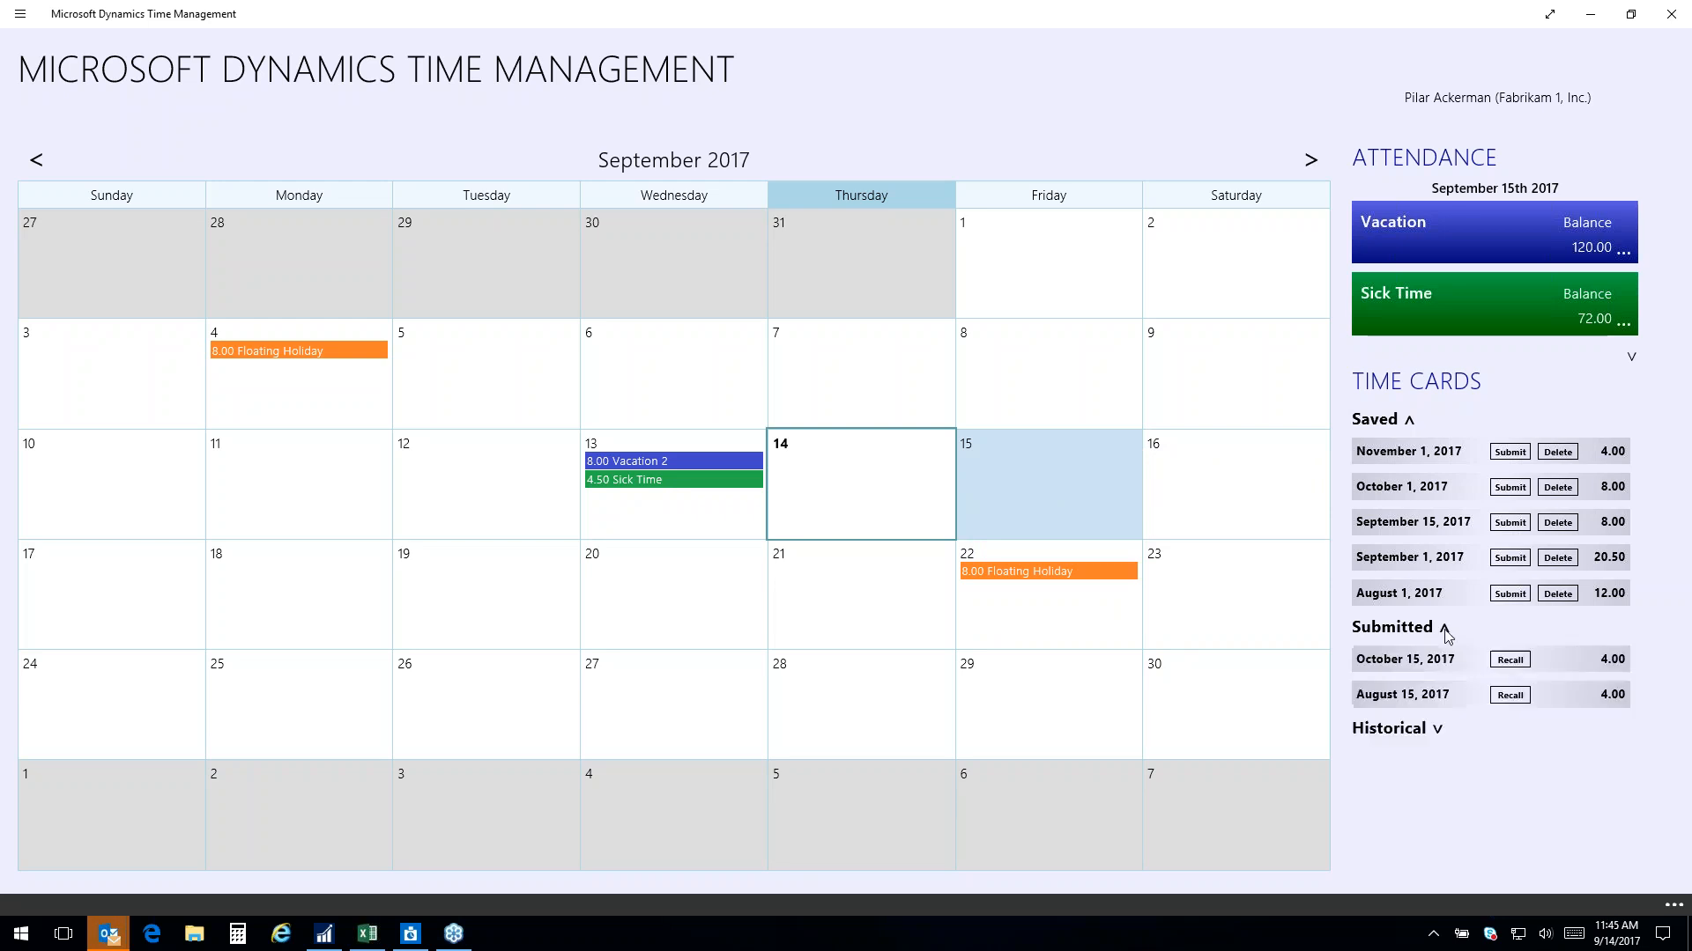
pyautogui.click(1437, 732)
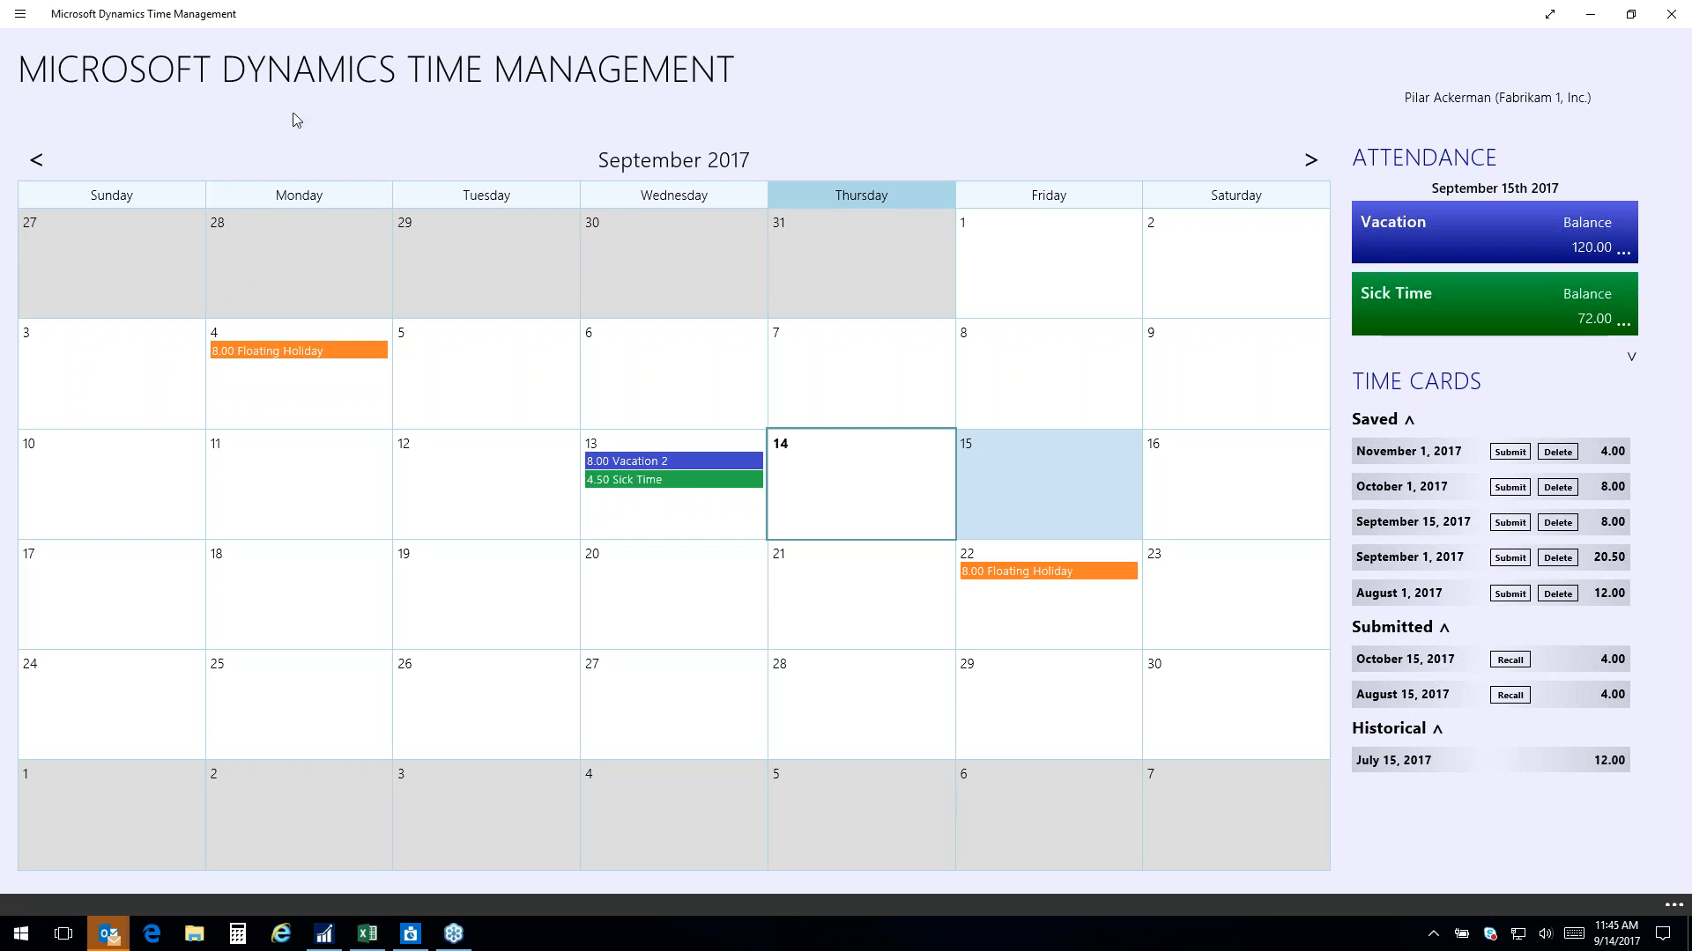
pyautogui.click(35, 163)
pyautogui.click(35, 162)
pyautogui.click(36, 162)
pyautogui.click(36, 162)
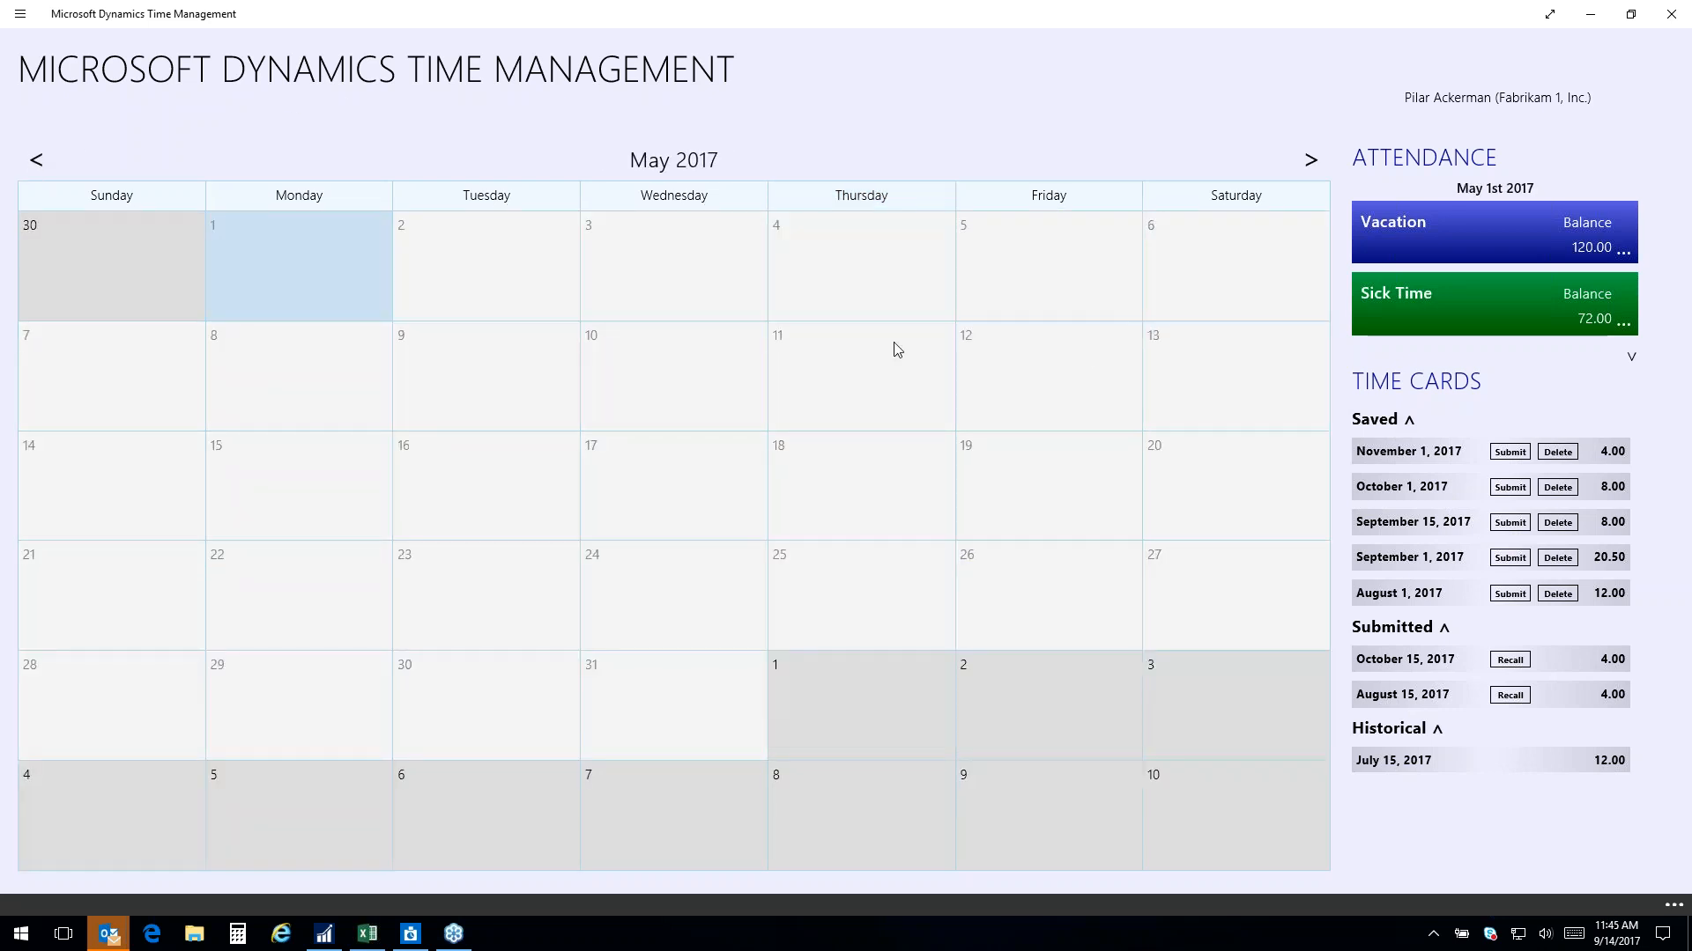
pyautogui.click(1669, 16)
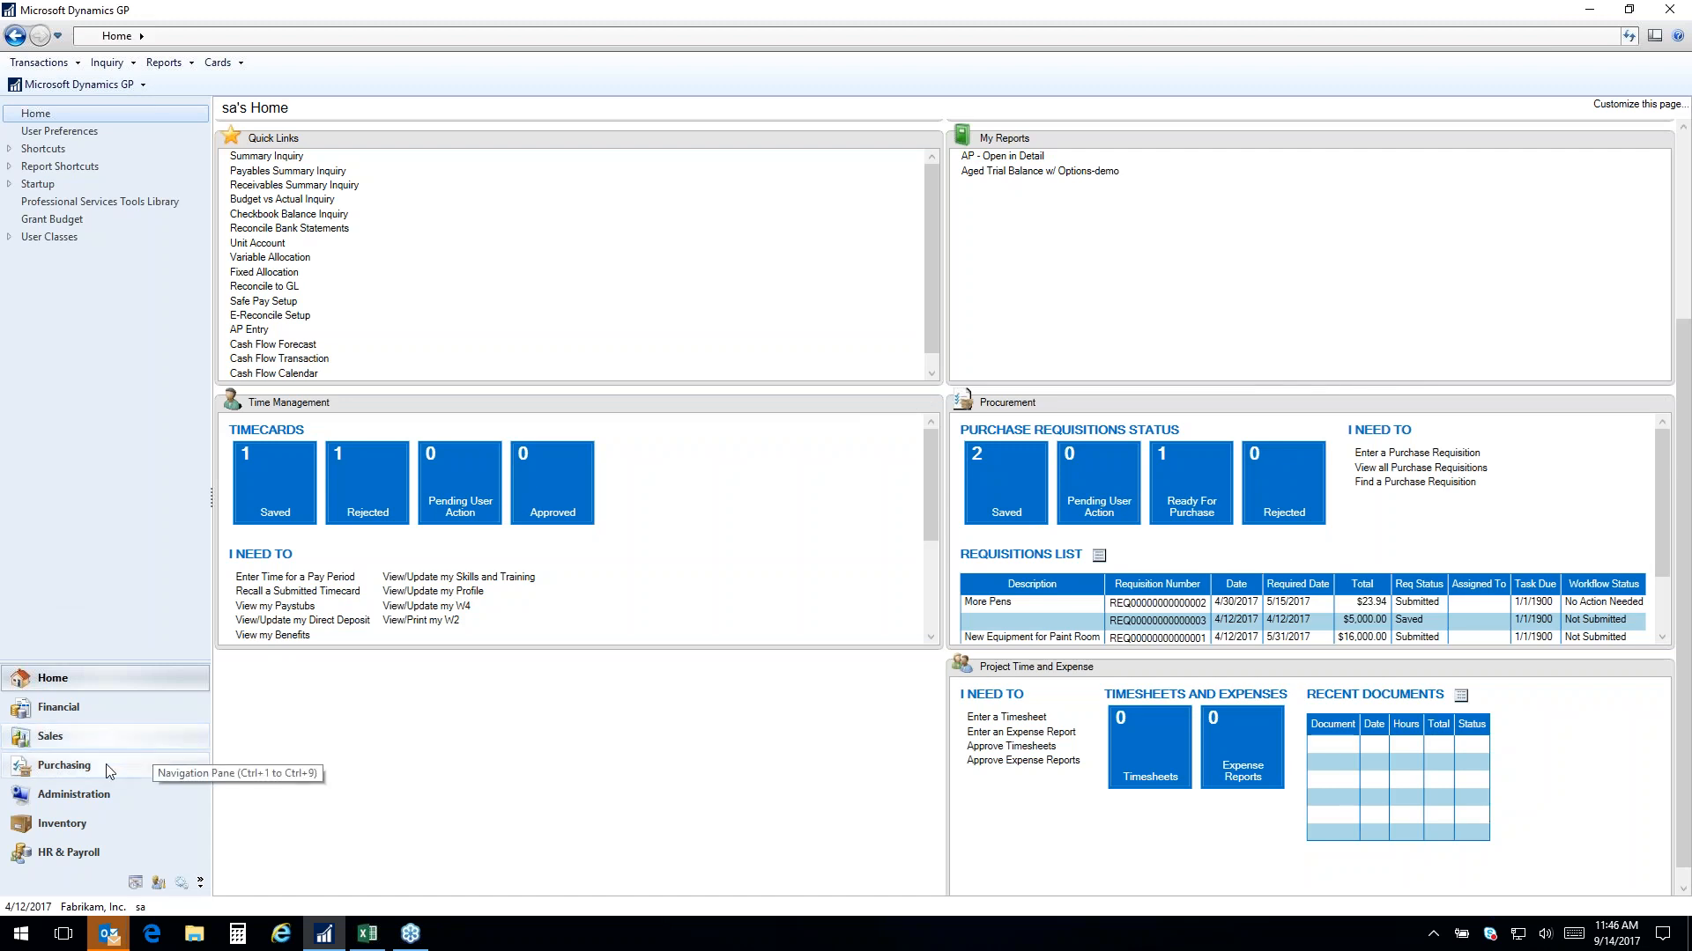
# Customize the Purchasing area page in Dynamics GP to hide the Utilities and Setup sections
pyautogui.click(65, 765)
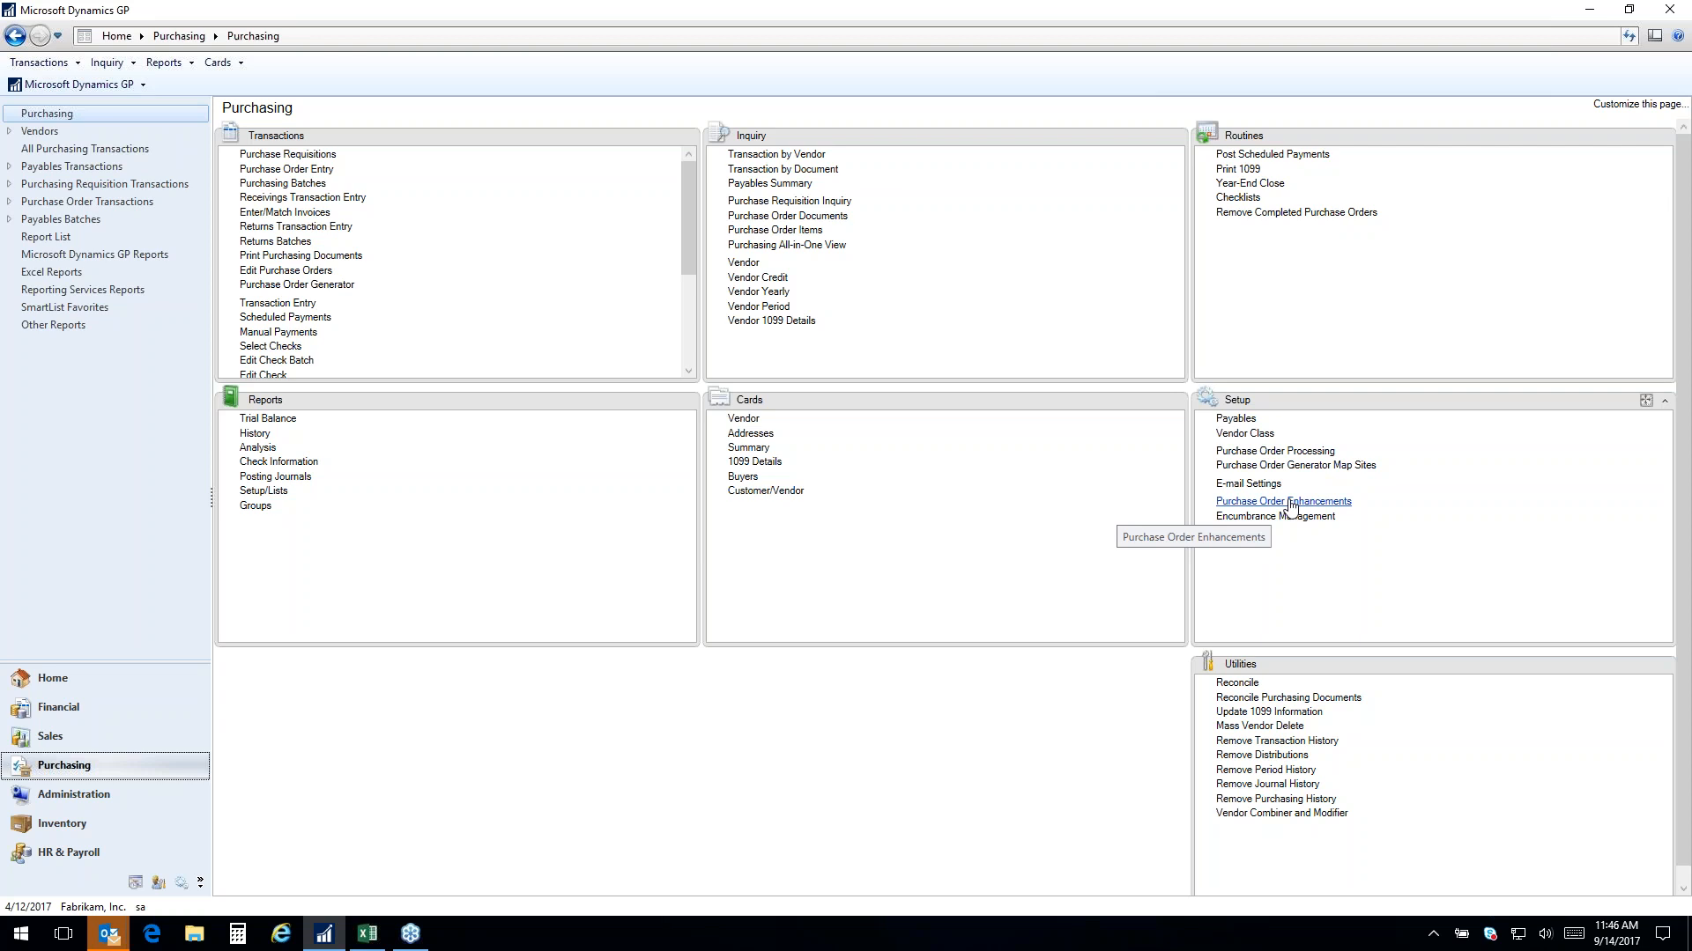
pyautogui.click(1619, 106)
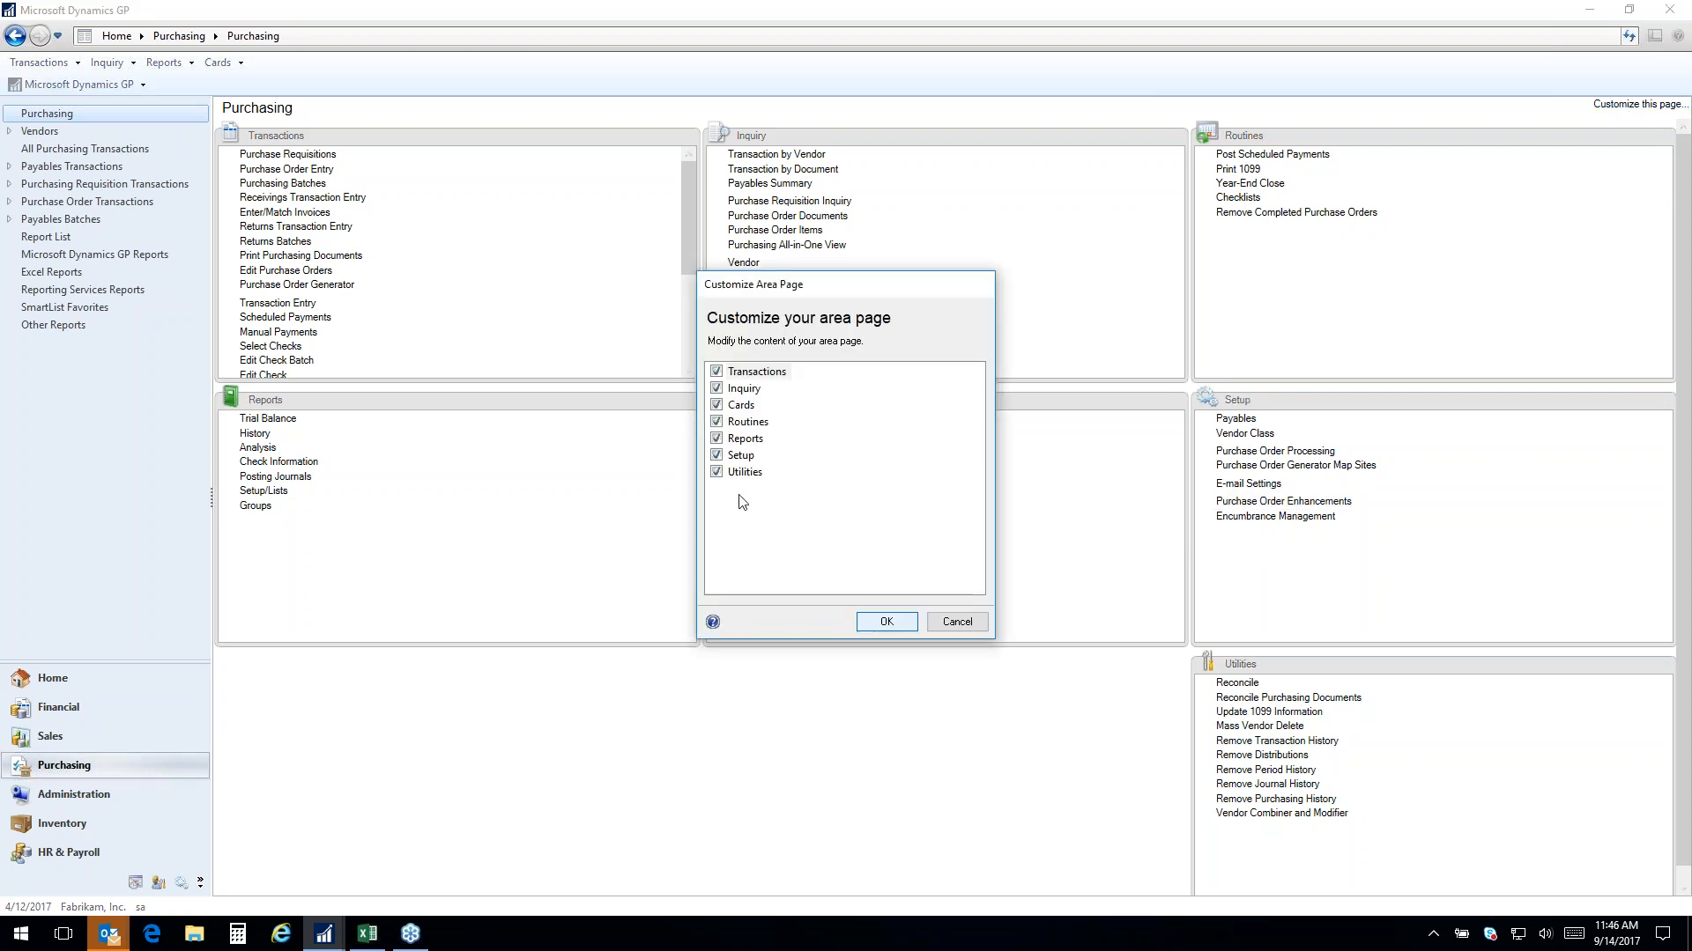
pyautogui.click(716, 472)
pyautogui.click(716, 456)
pyautogui.click(883, 623)
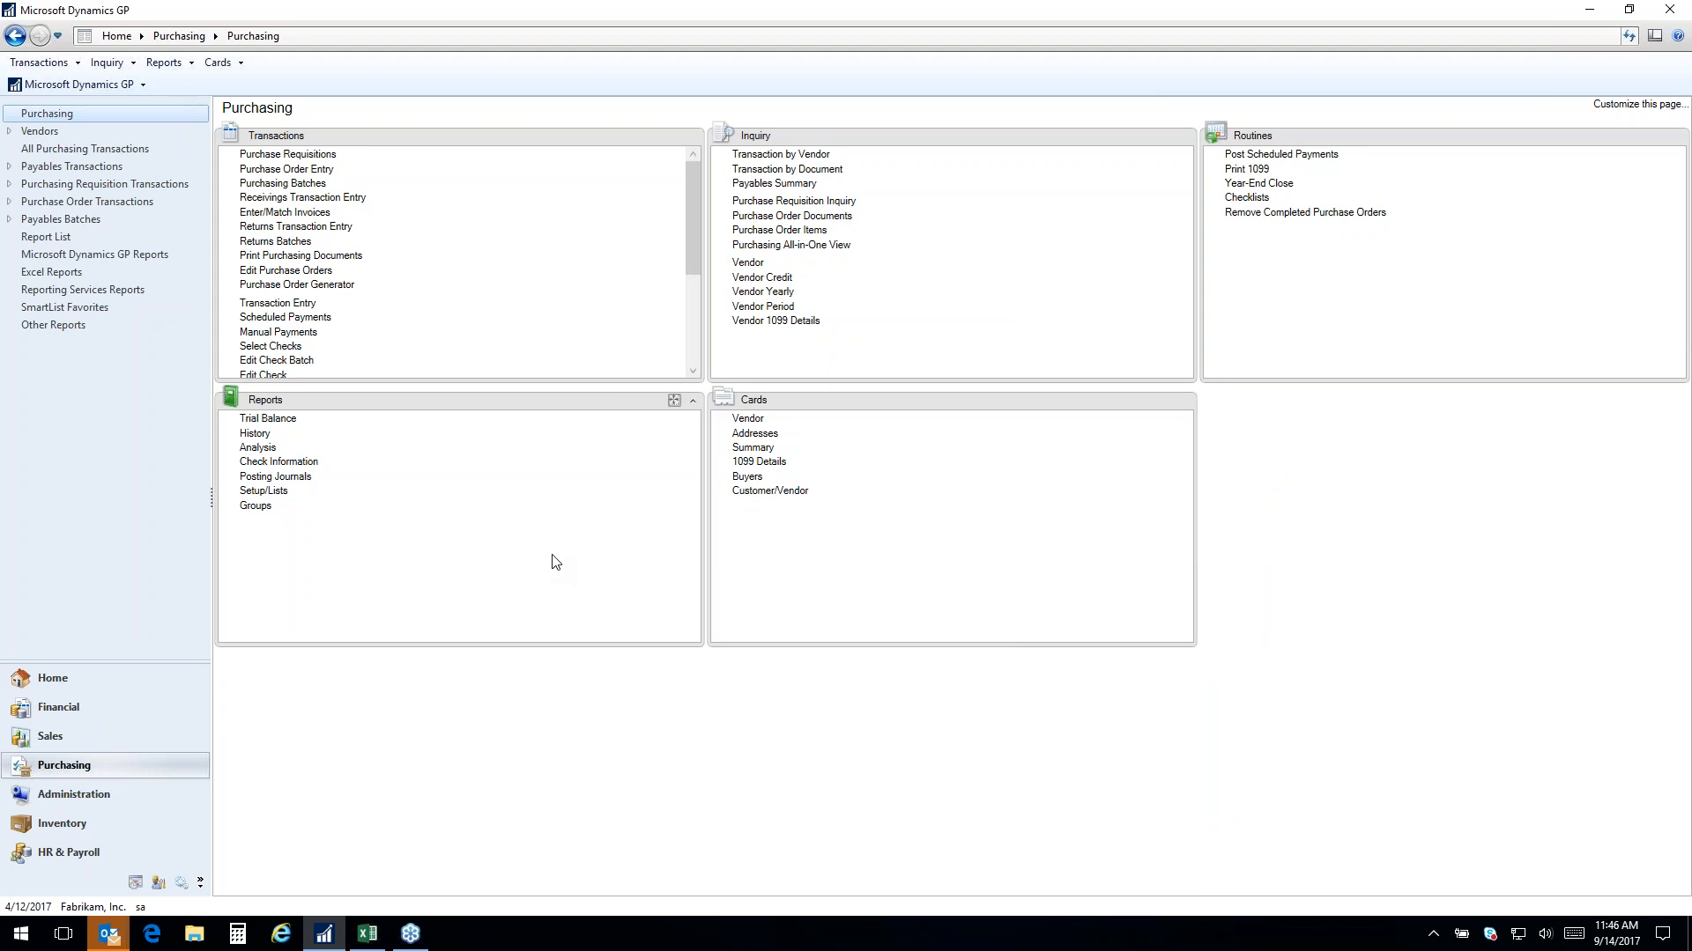
# Move the Cards section above Routines on the Purchasing page, and enlarge the Transactions section before restoring its size
pyautogui.moveTo(937, 394); pyautogui.dragTo(1395, 149)
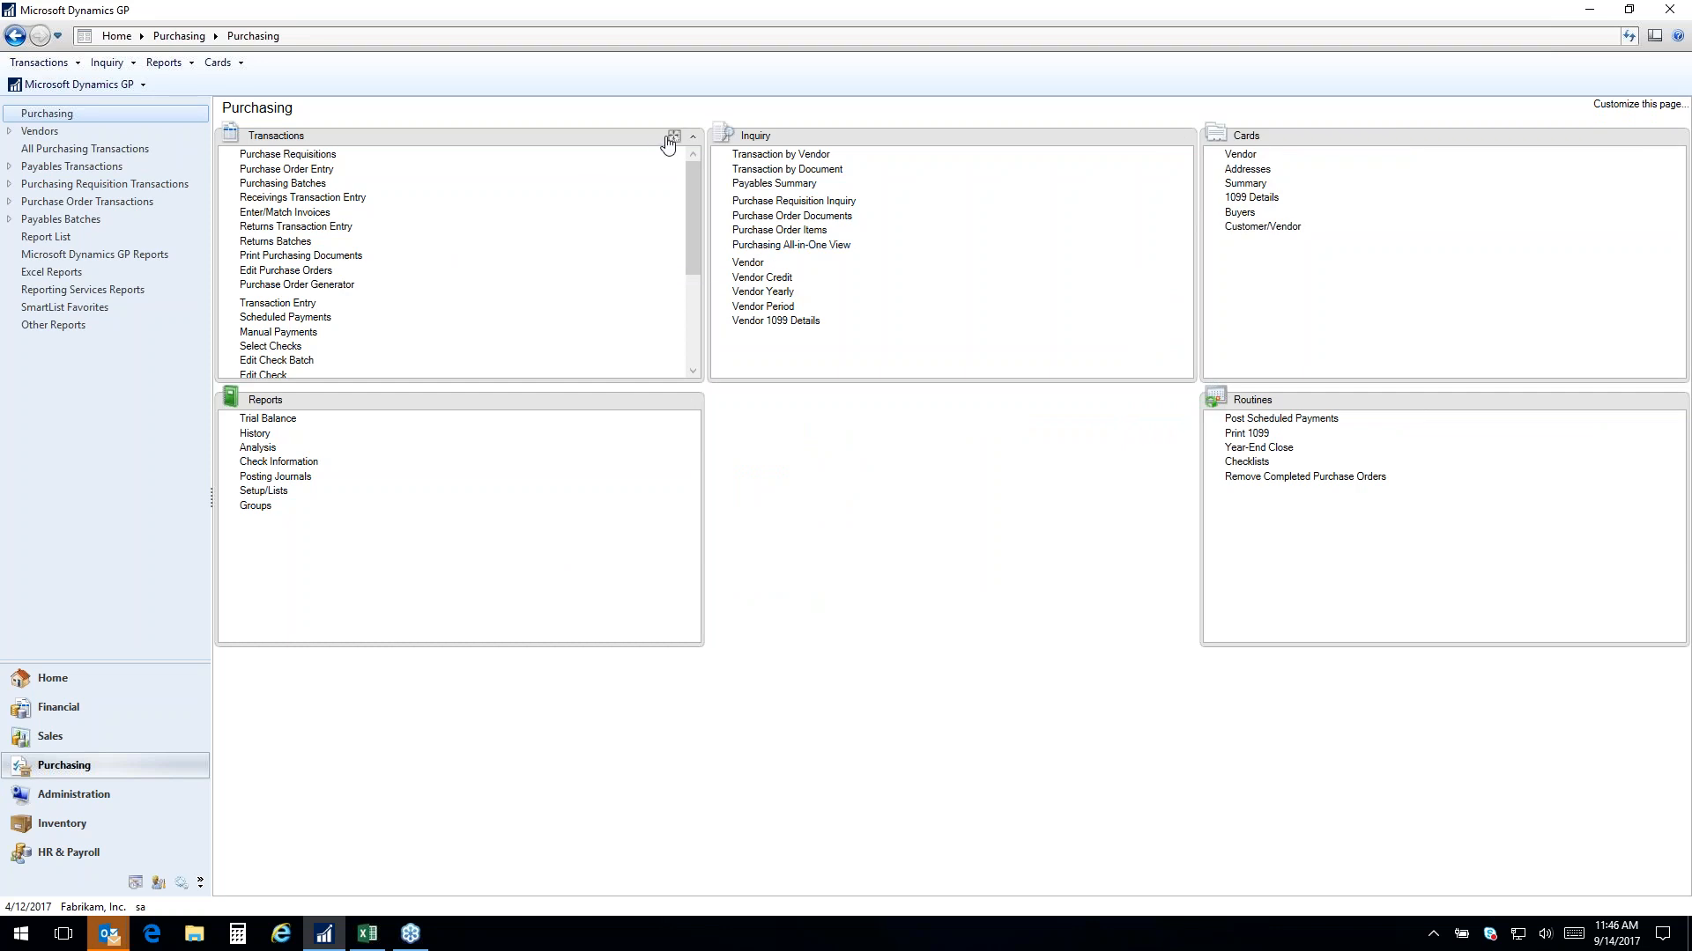
pyautogui.click(674, 136)
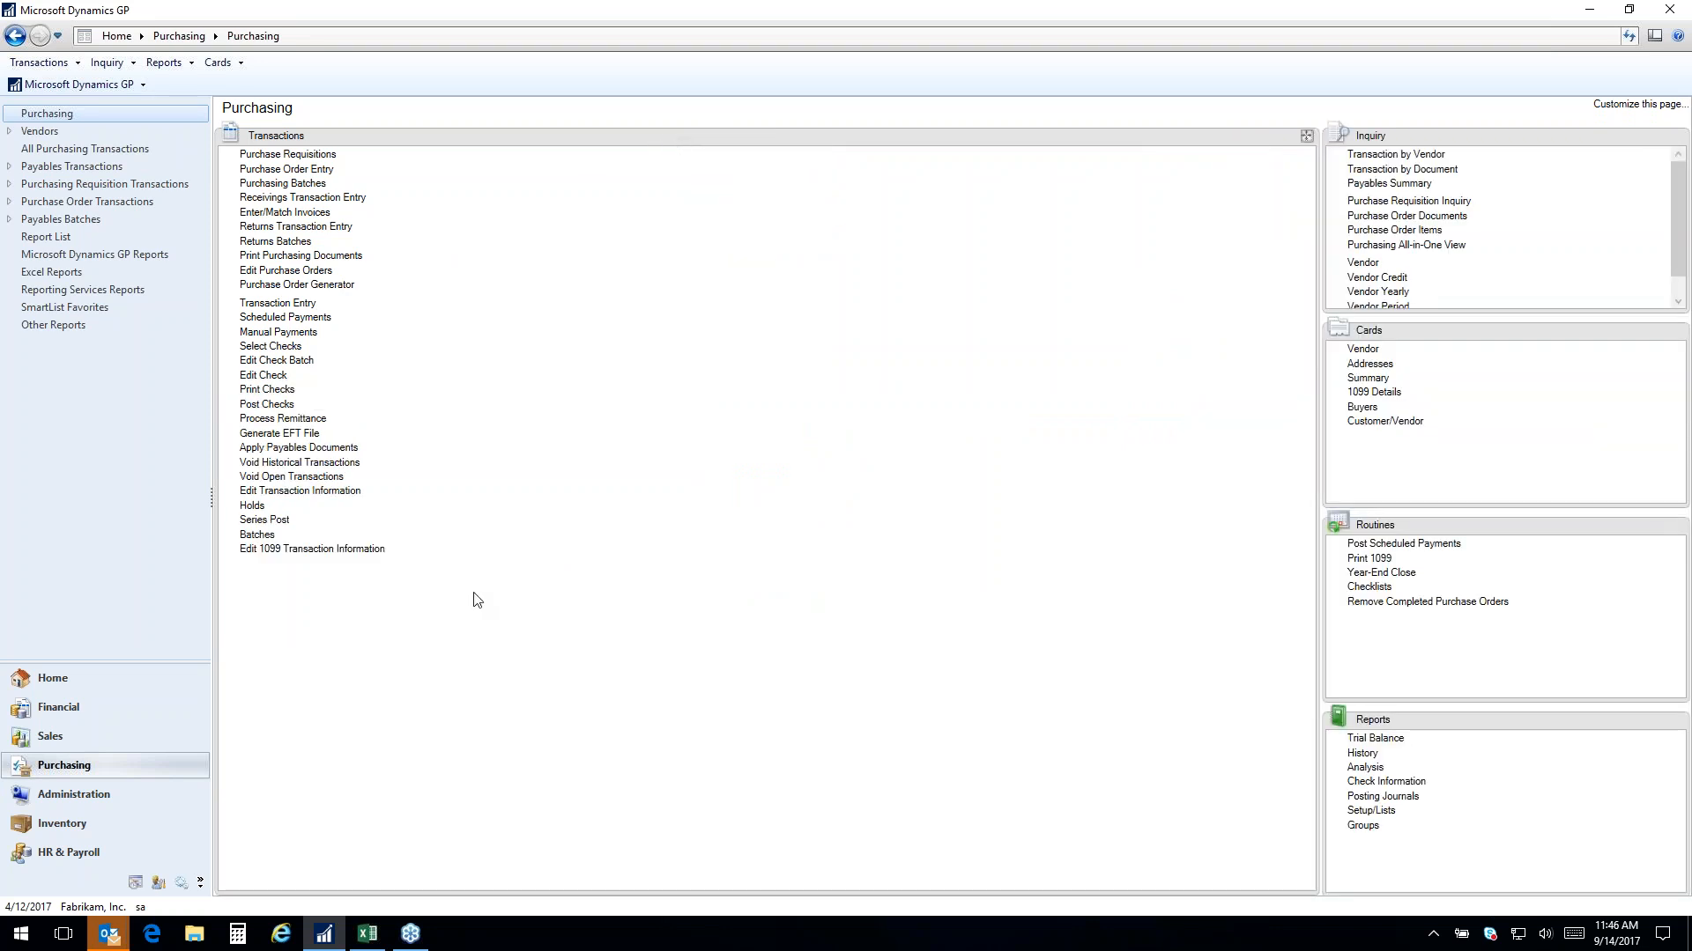
pyautogui.click(1306, 136)
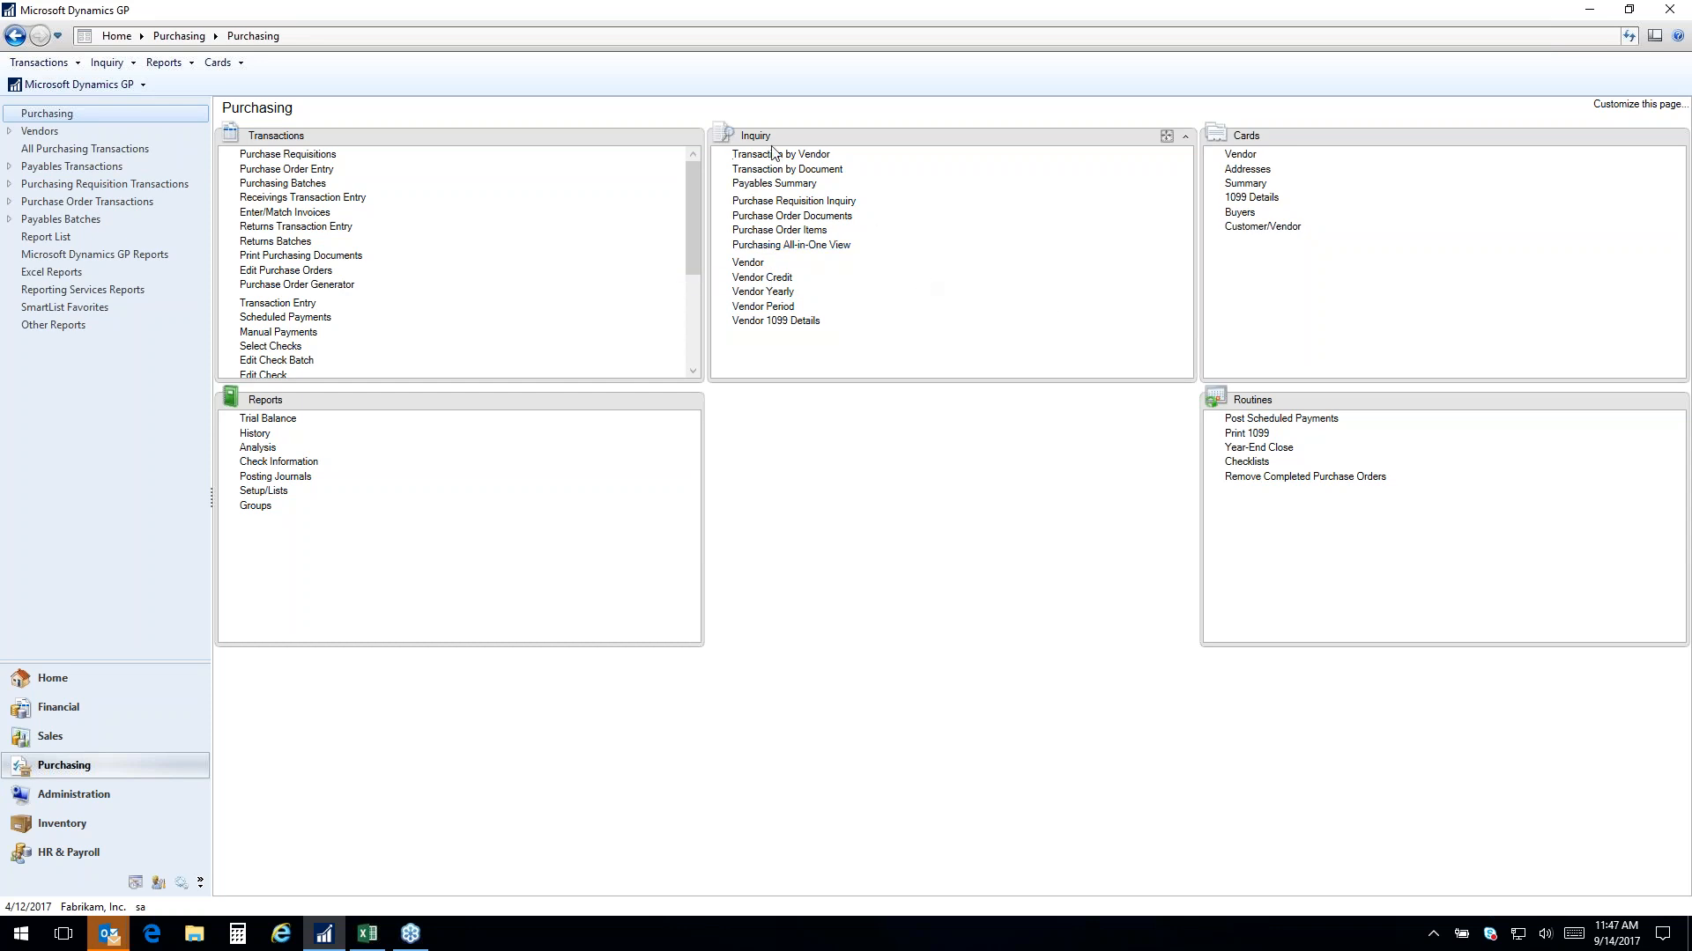
# Show the Purchasing All-in-One View for the vendor Advanced Office Systems
pyautogui.click(793, 247)
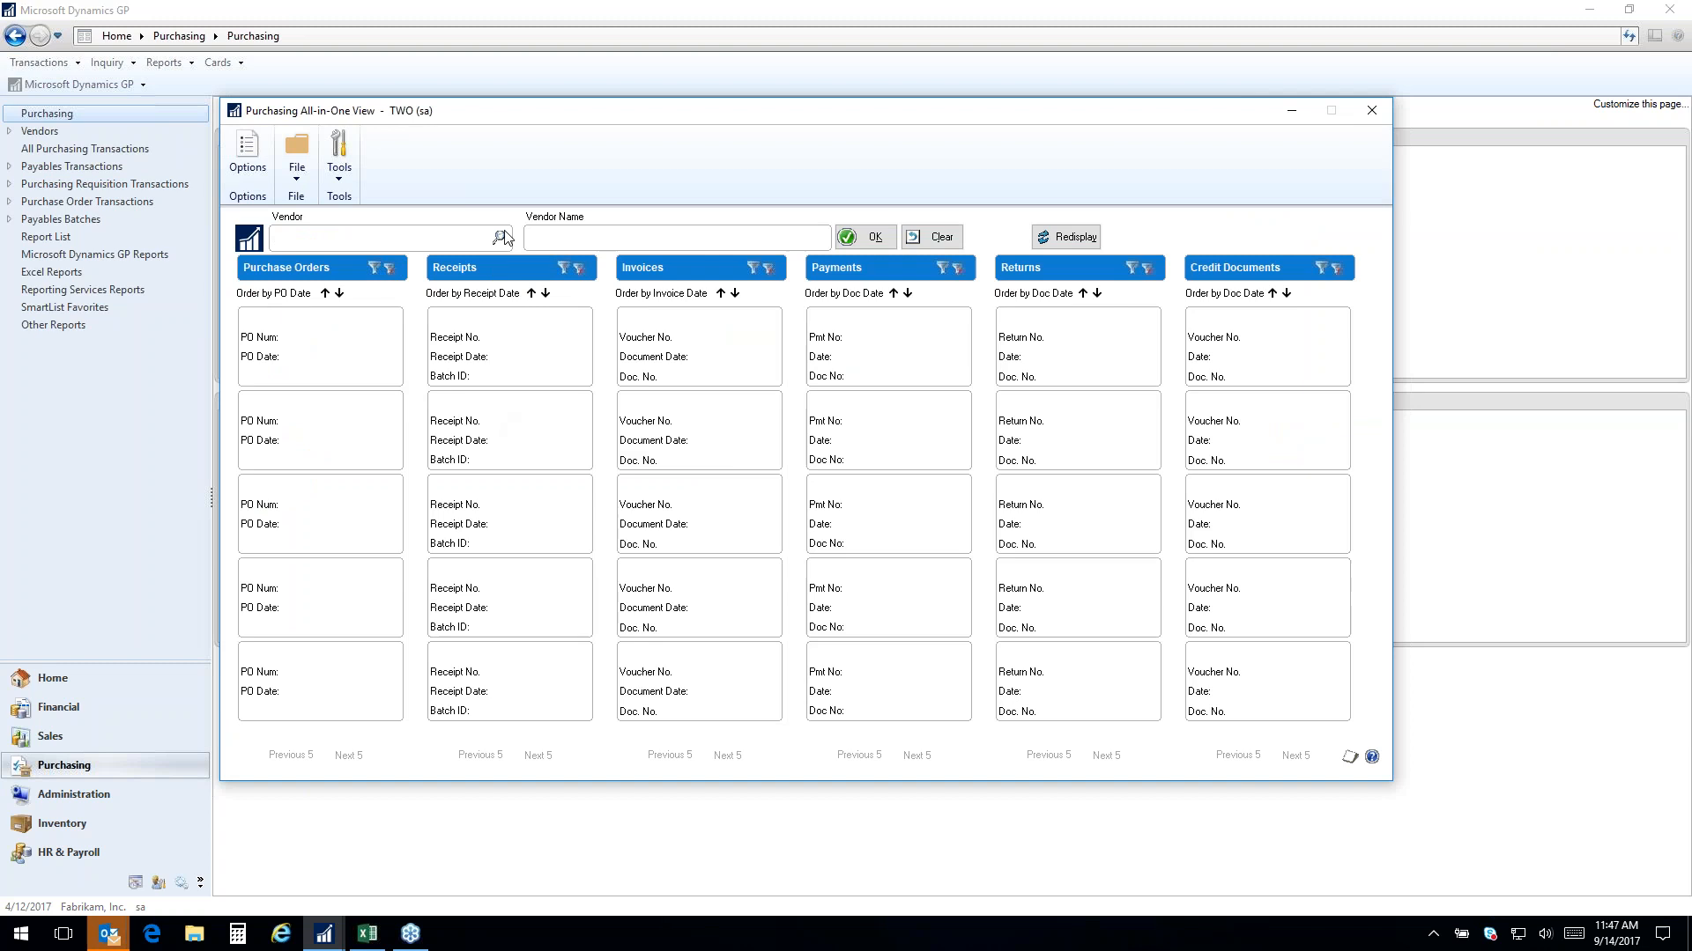
pyautogui.click(499, 239)
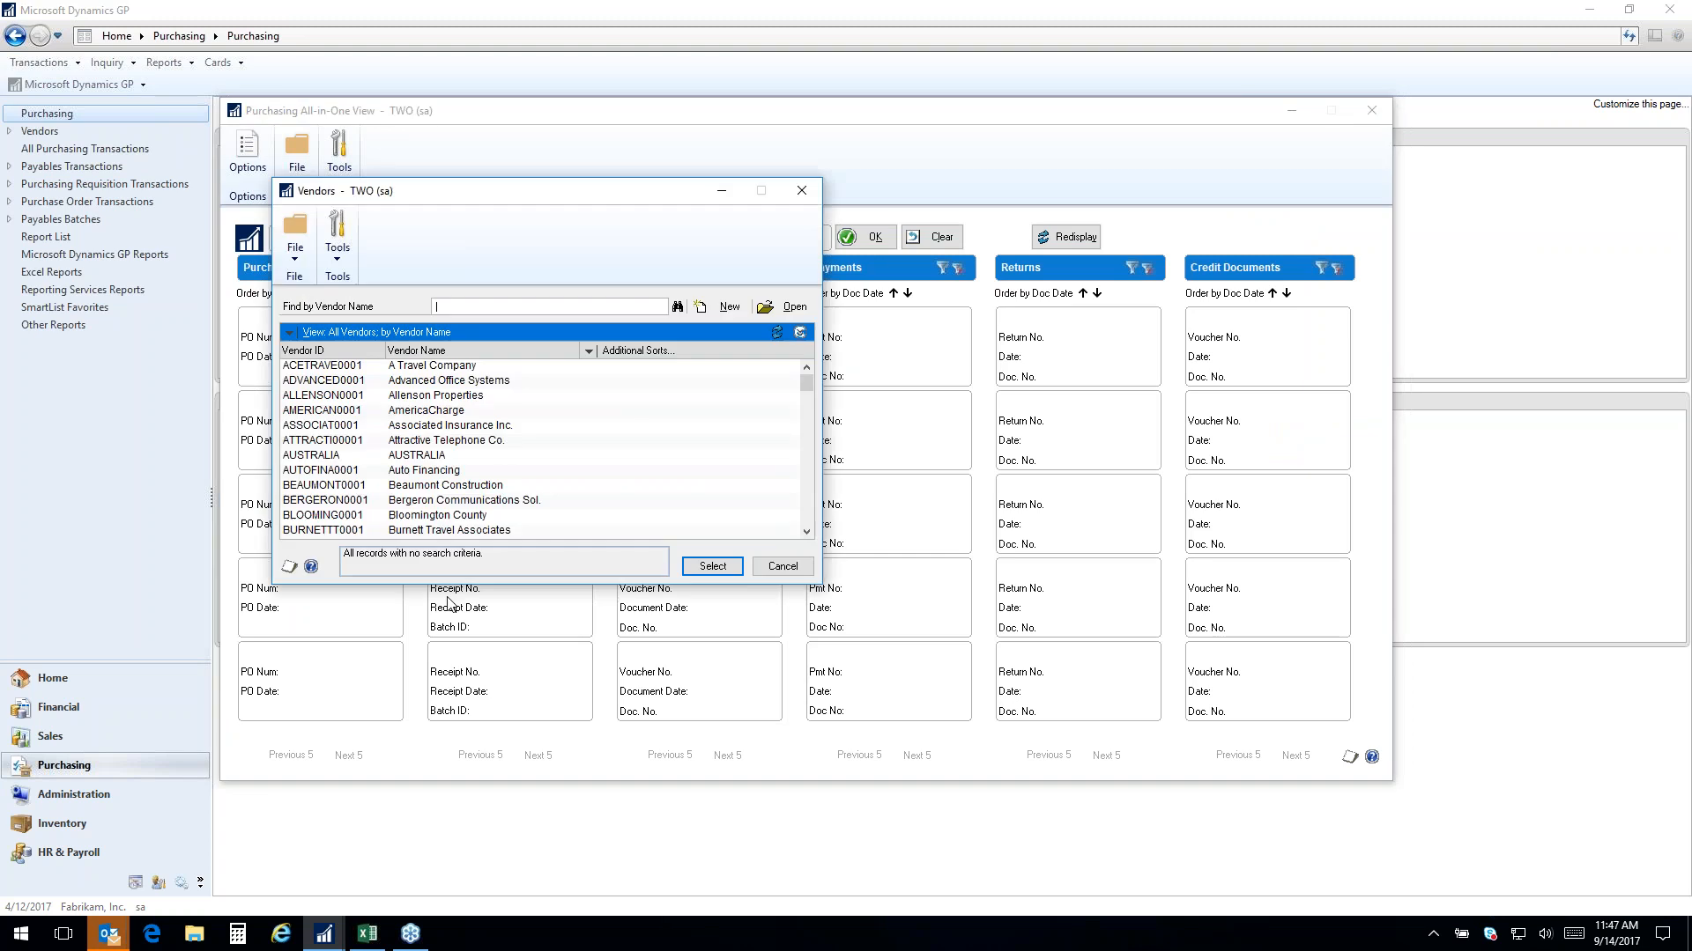
pyautogui.click(310, 383)
pyautogui.click(711, 567)
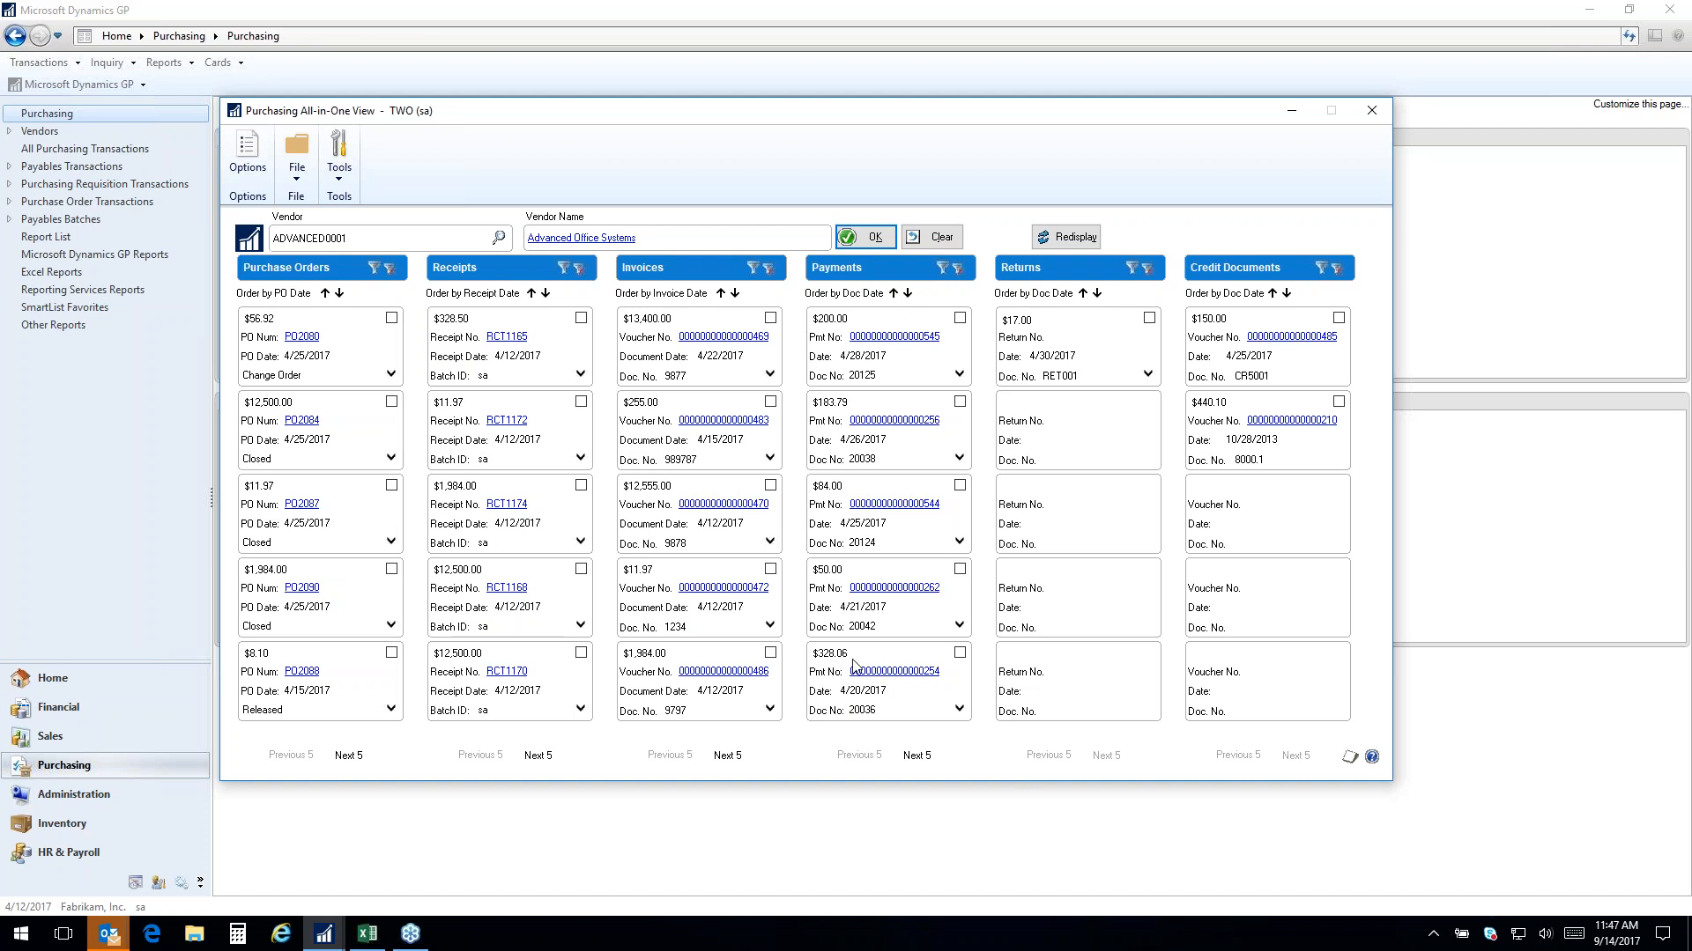
# Open the $328.06 payment dated 4/20/2017 and attach a note reading "NOTES GO HERE" to its payment number
pyautogui.click(898, 673)
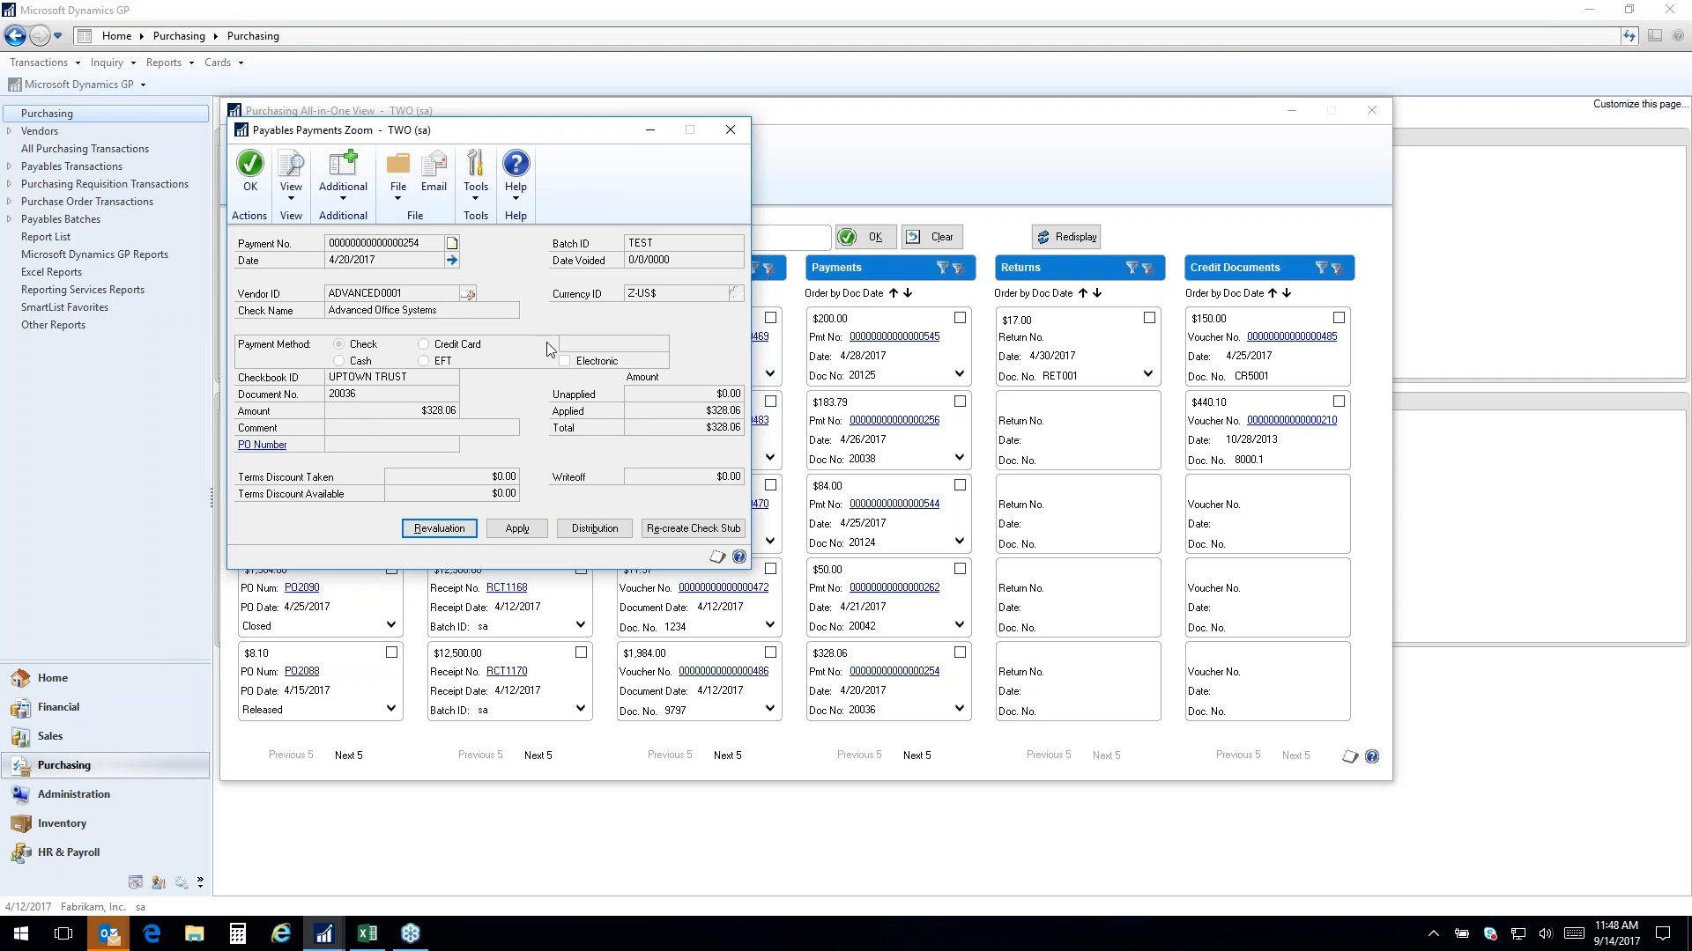
pyautogui.click(452, 244)
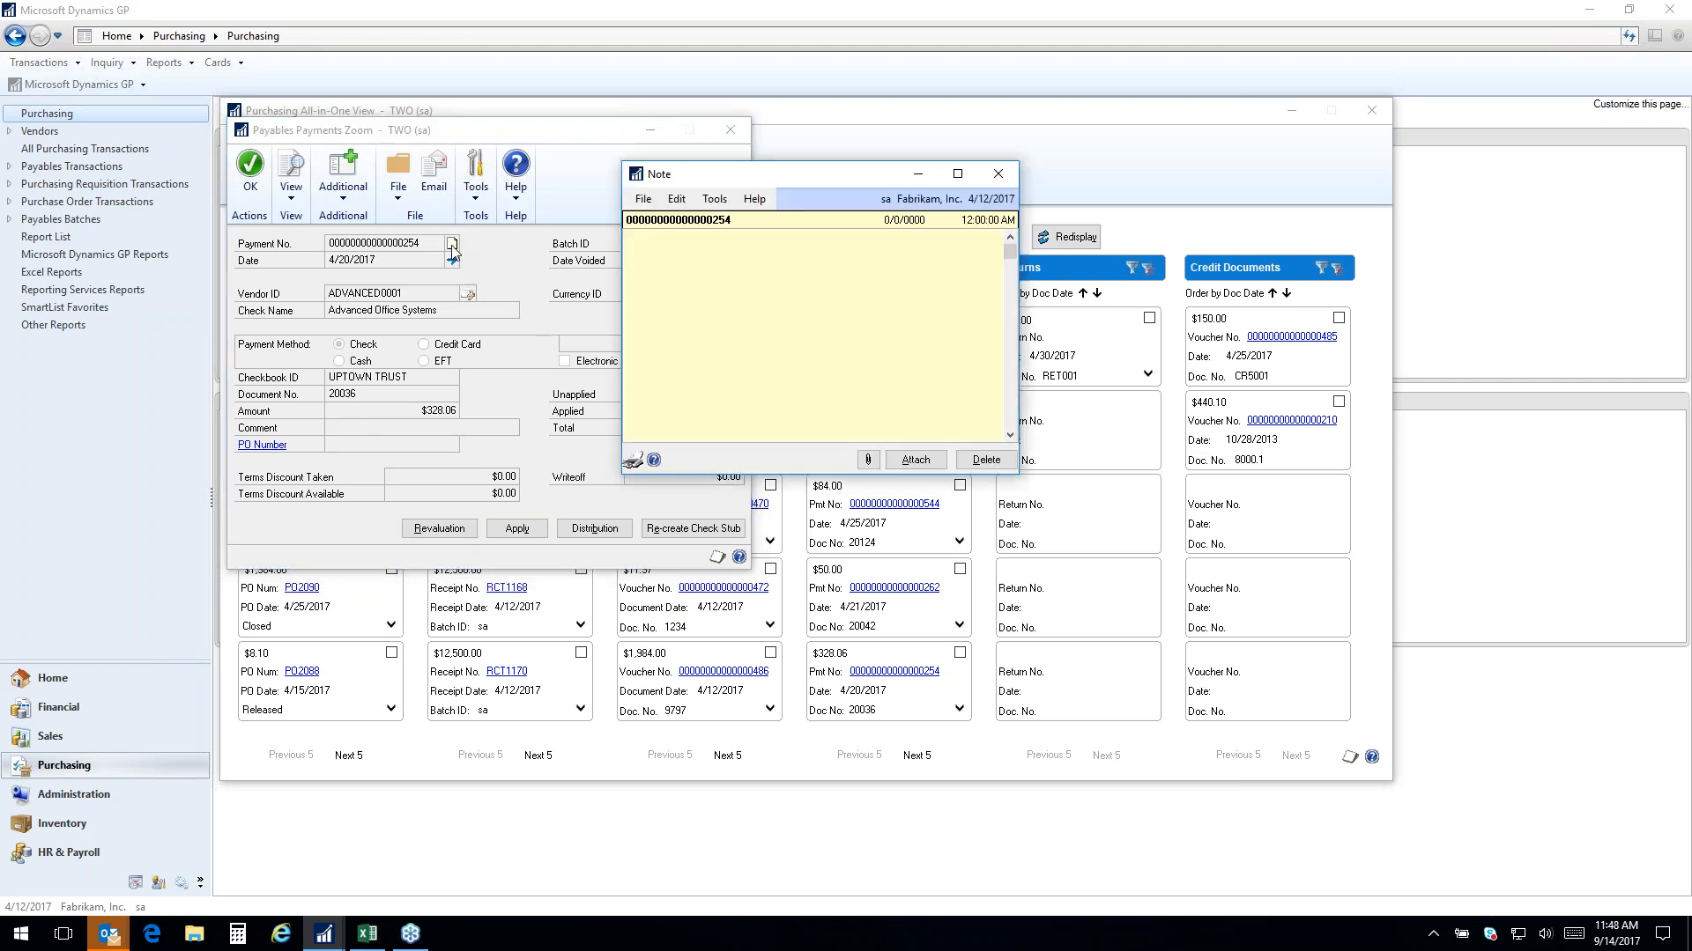
pyautogui.write('NOTES GO HERE')
pyautogui.click(903, 465)
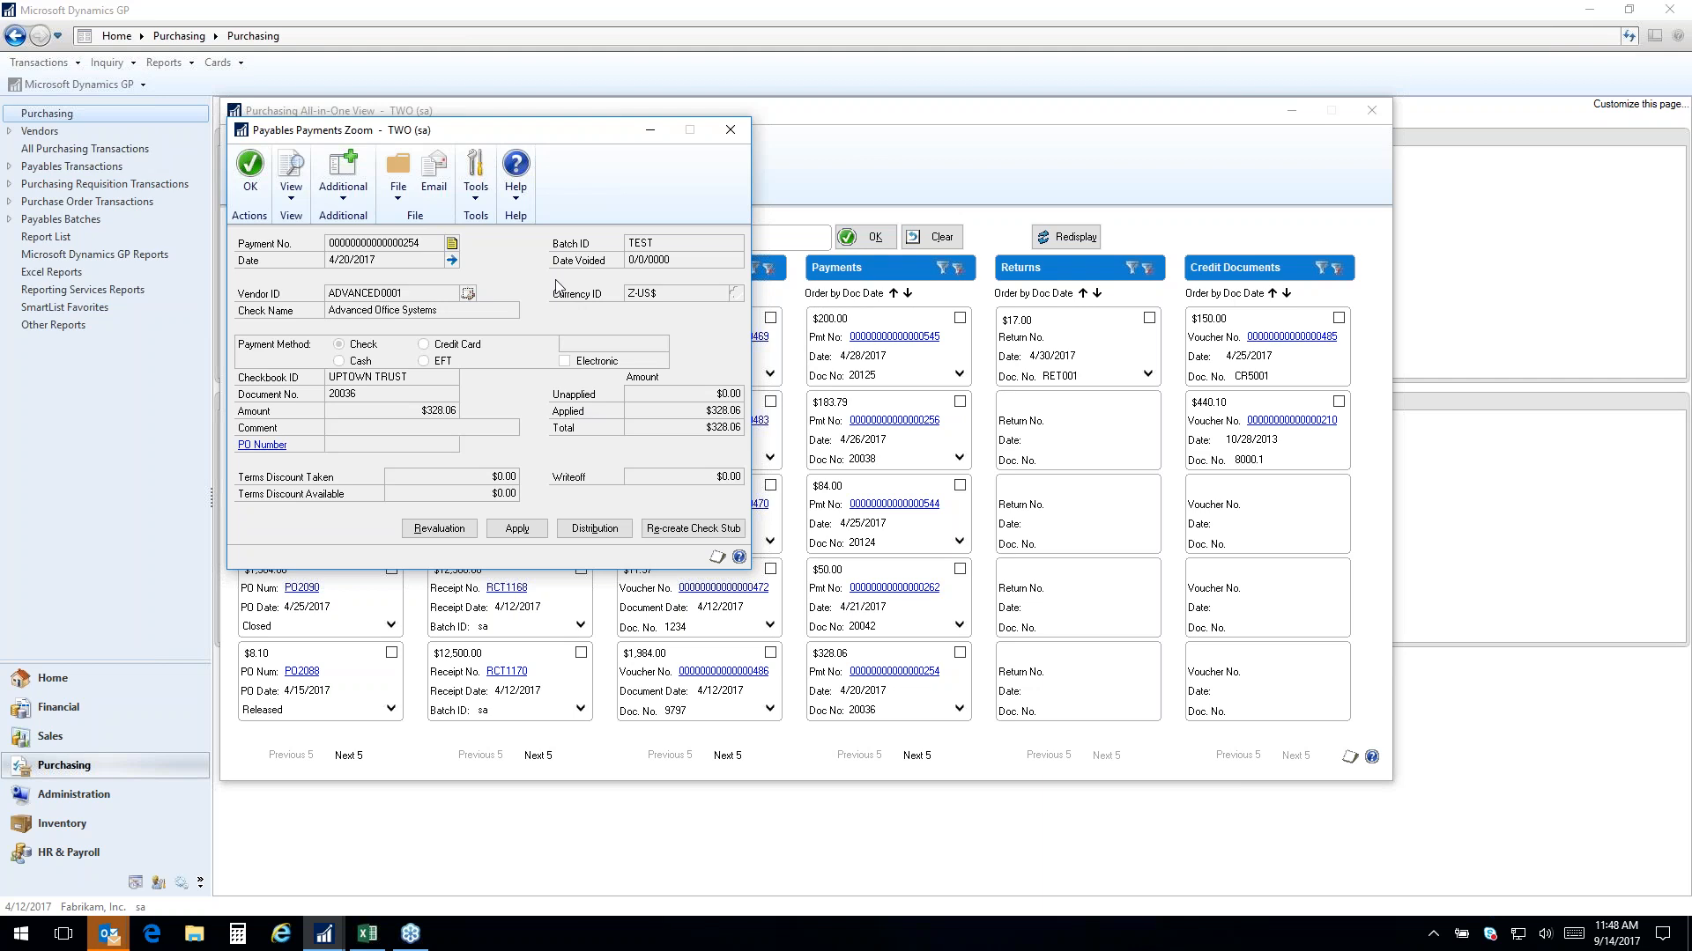
# Reopen the payment's note and attach the file W-9 Completed from the BMI Internal documents folder
pyautogui.click(451, 243)
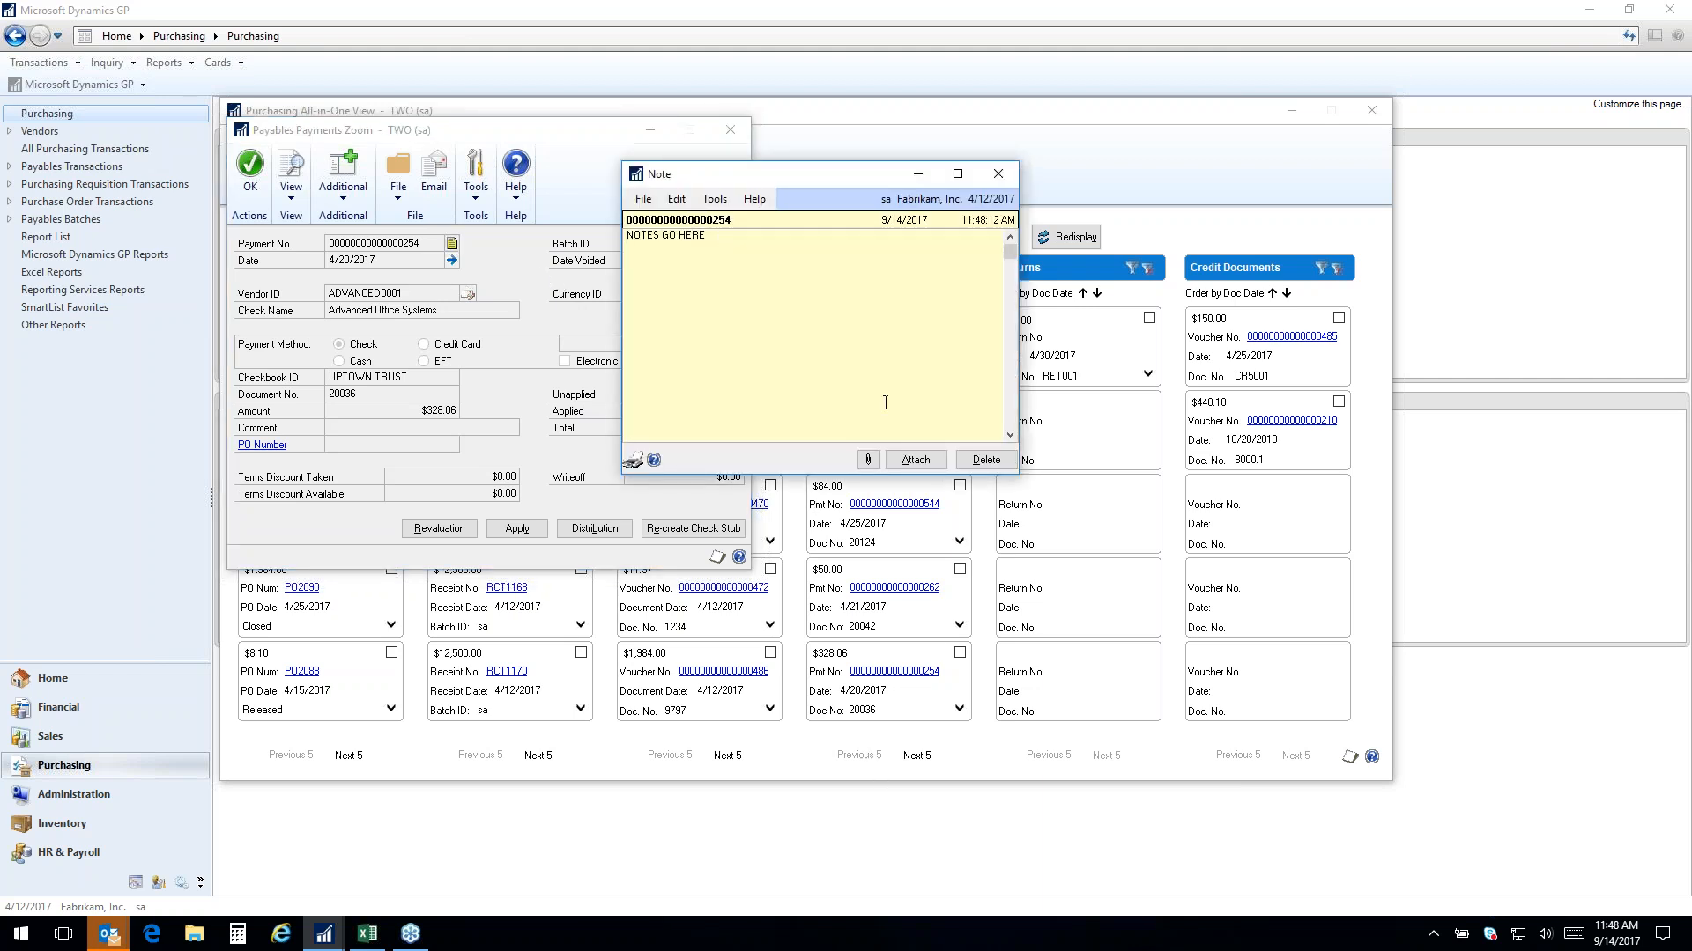
pyautogui.click(867, 459)
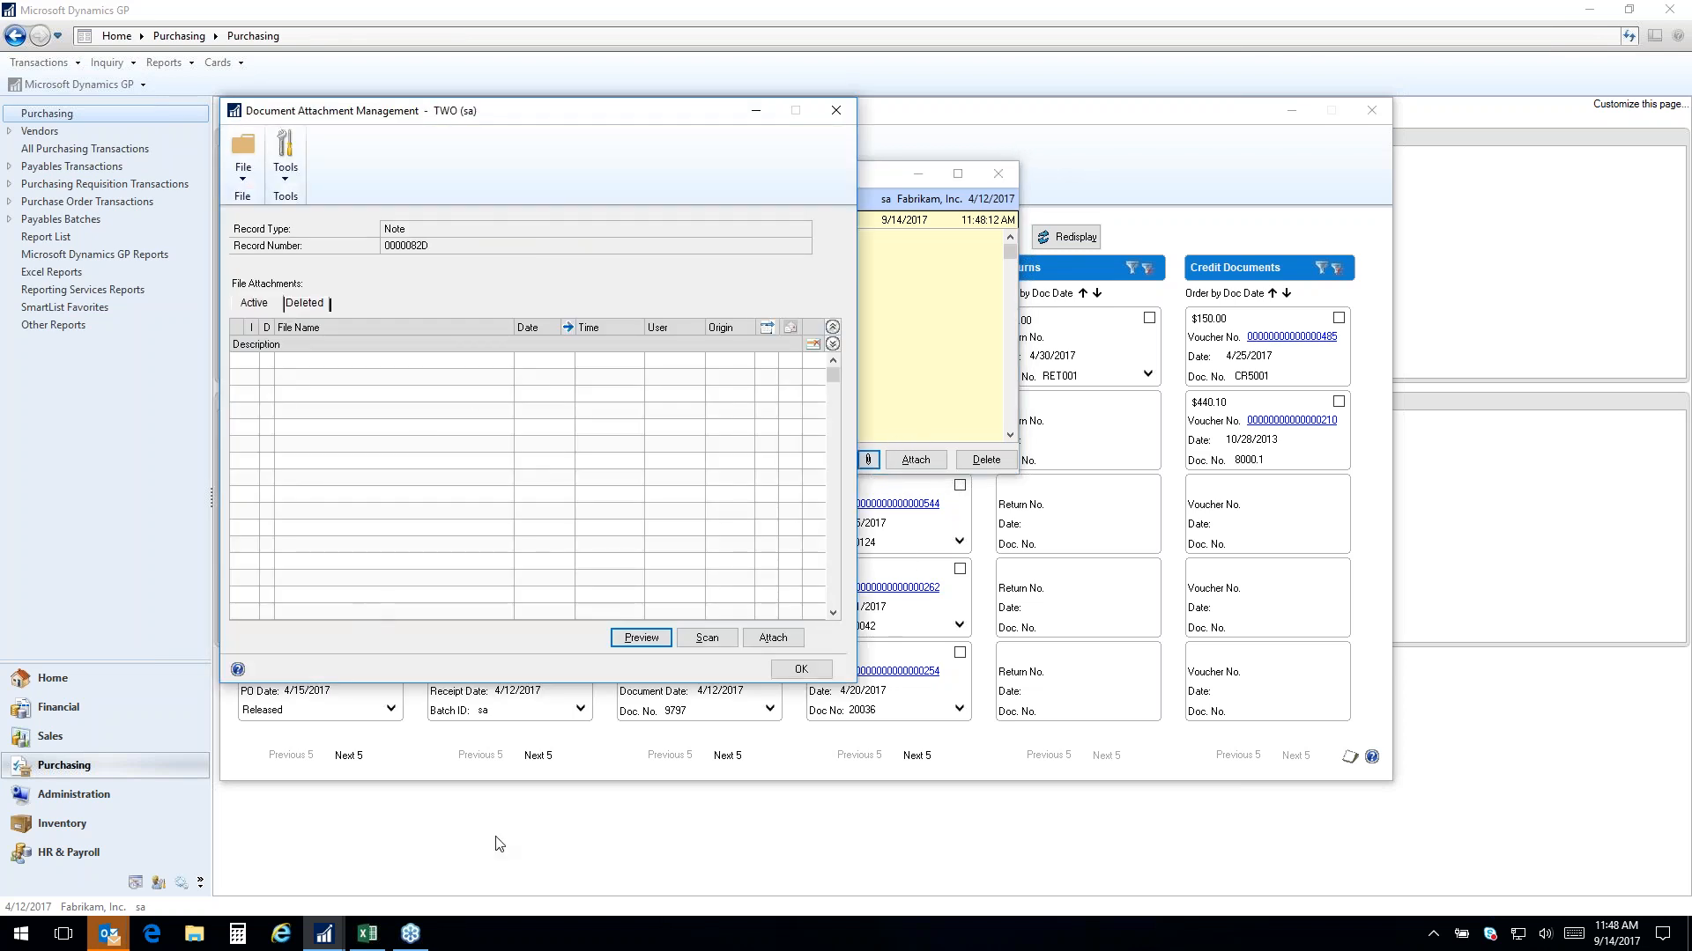
pyautogui.click(774, 640)
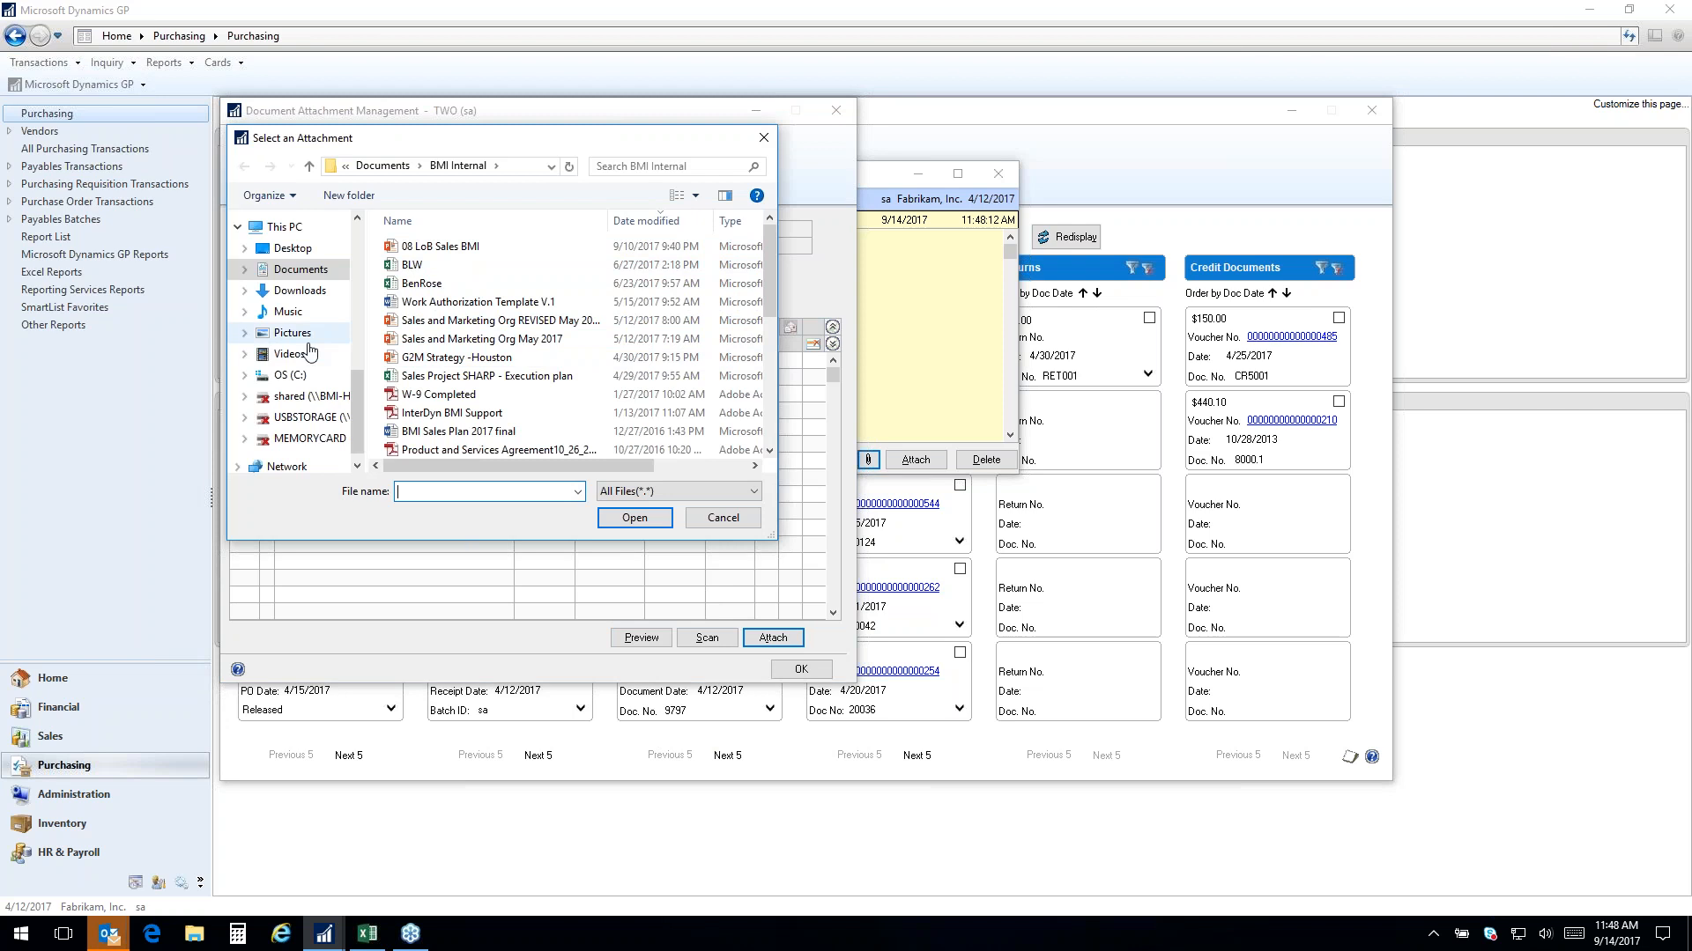
pyautogui.click(301, 271)
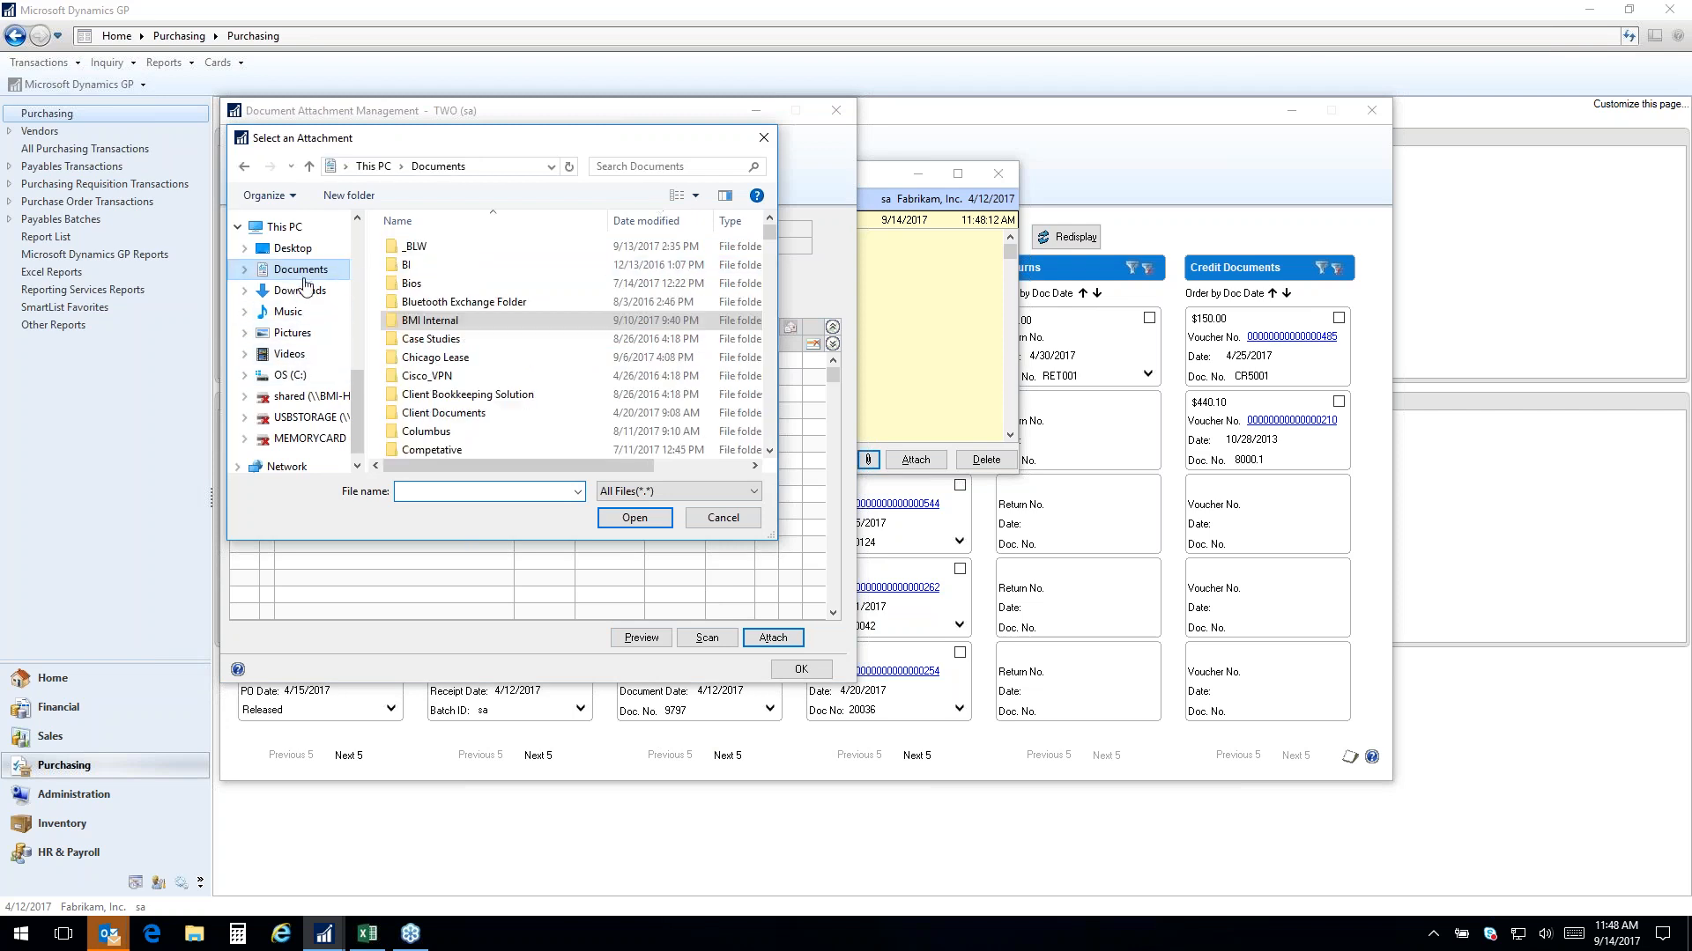
pyautogui.doubleClick(423, 324)
pyautogui.scroll(-2, 469, 388)
pyautogui.scroll(-1, 470, 387)
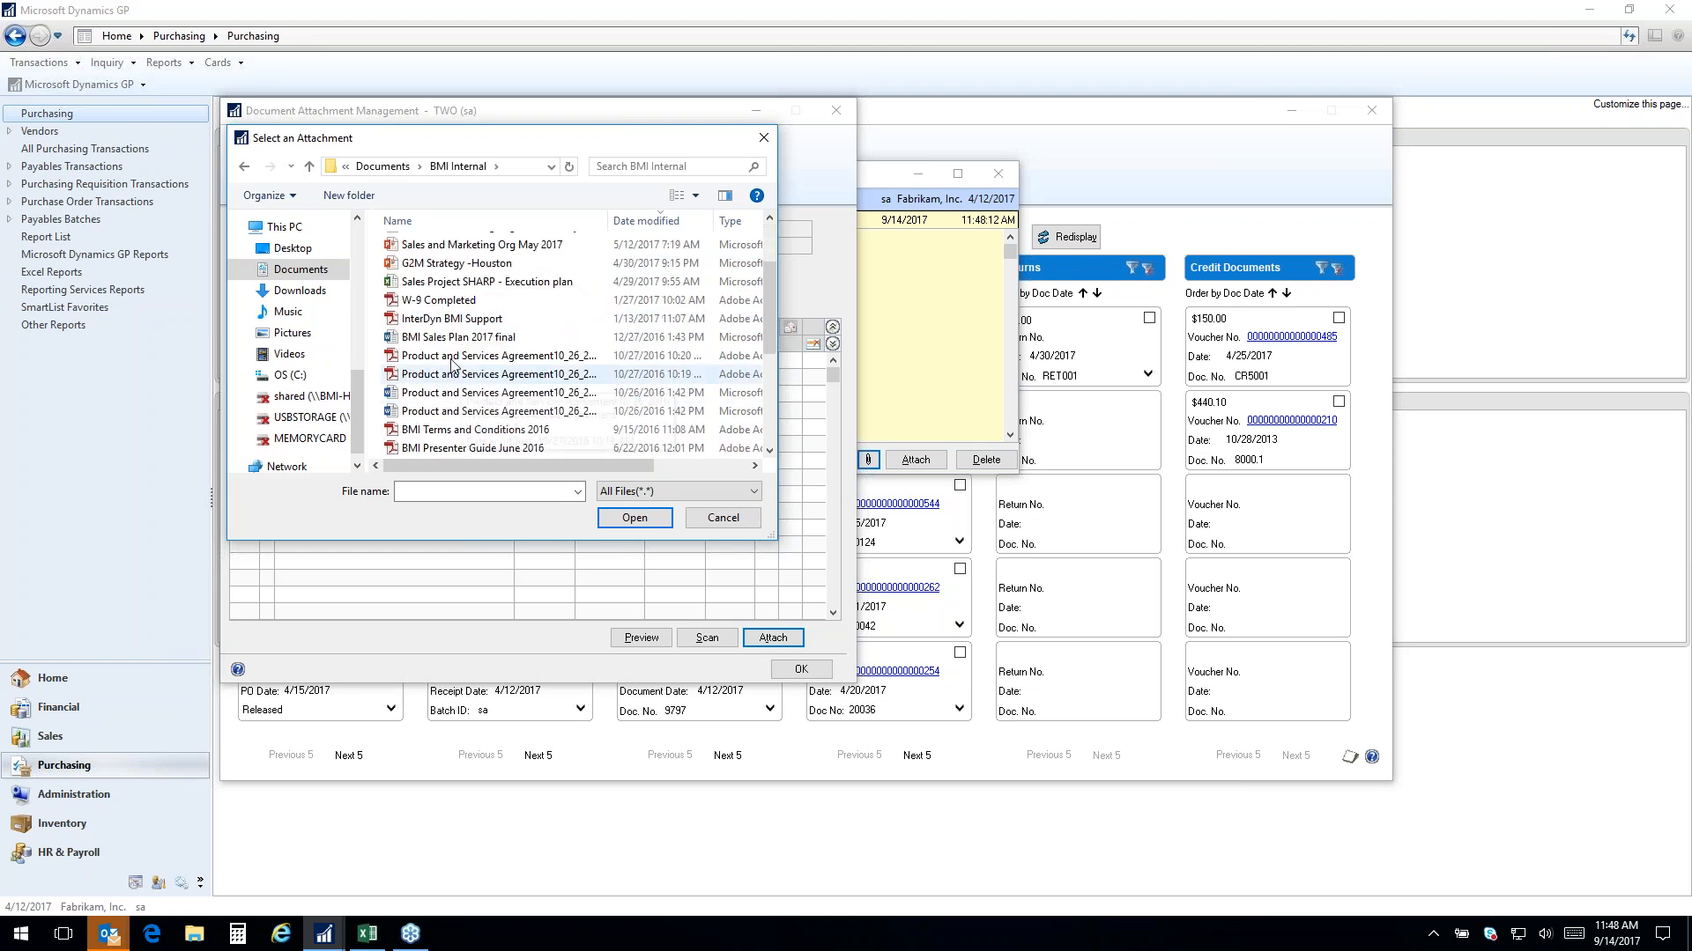
pyautogui.click(438, 300)
pyautogui.click(634, 518)
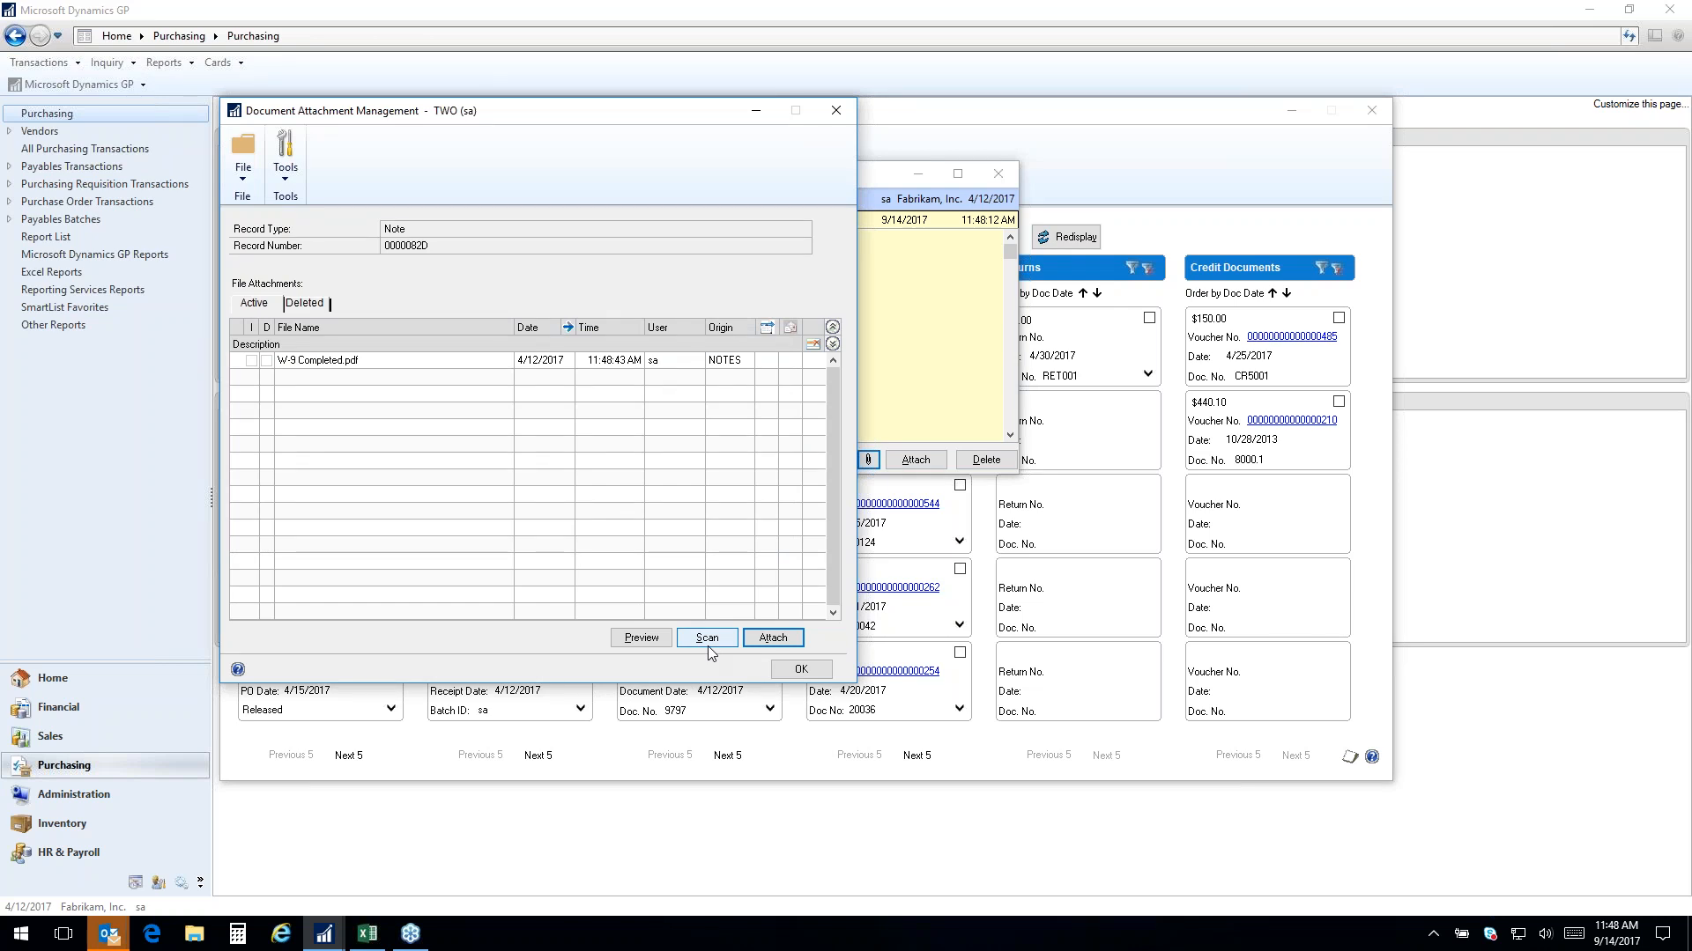
# Preview the attached W-9 Completed.pdf and close the PDF viewer
pyautogui.click(302, 359)
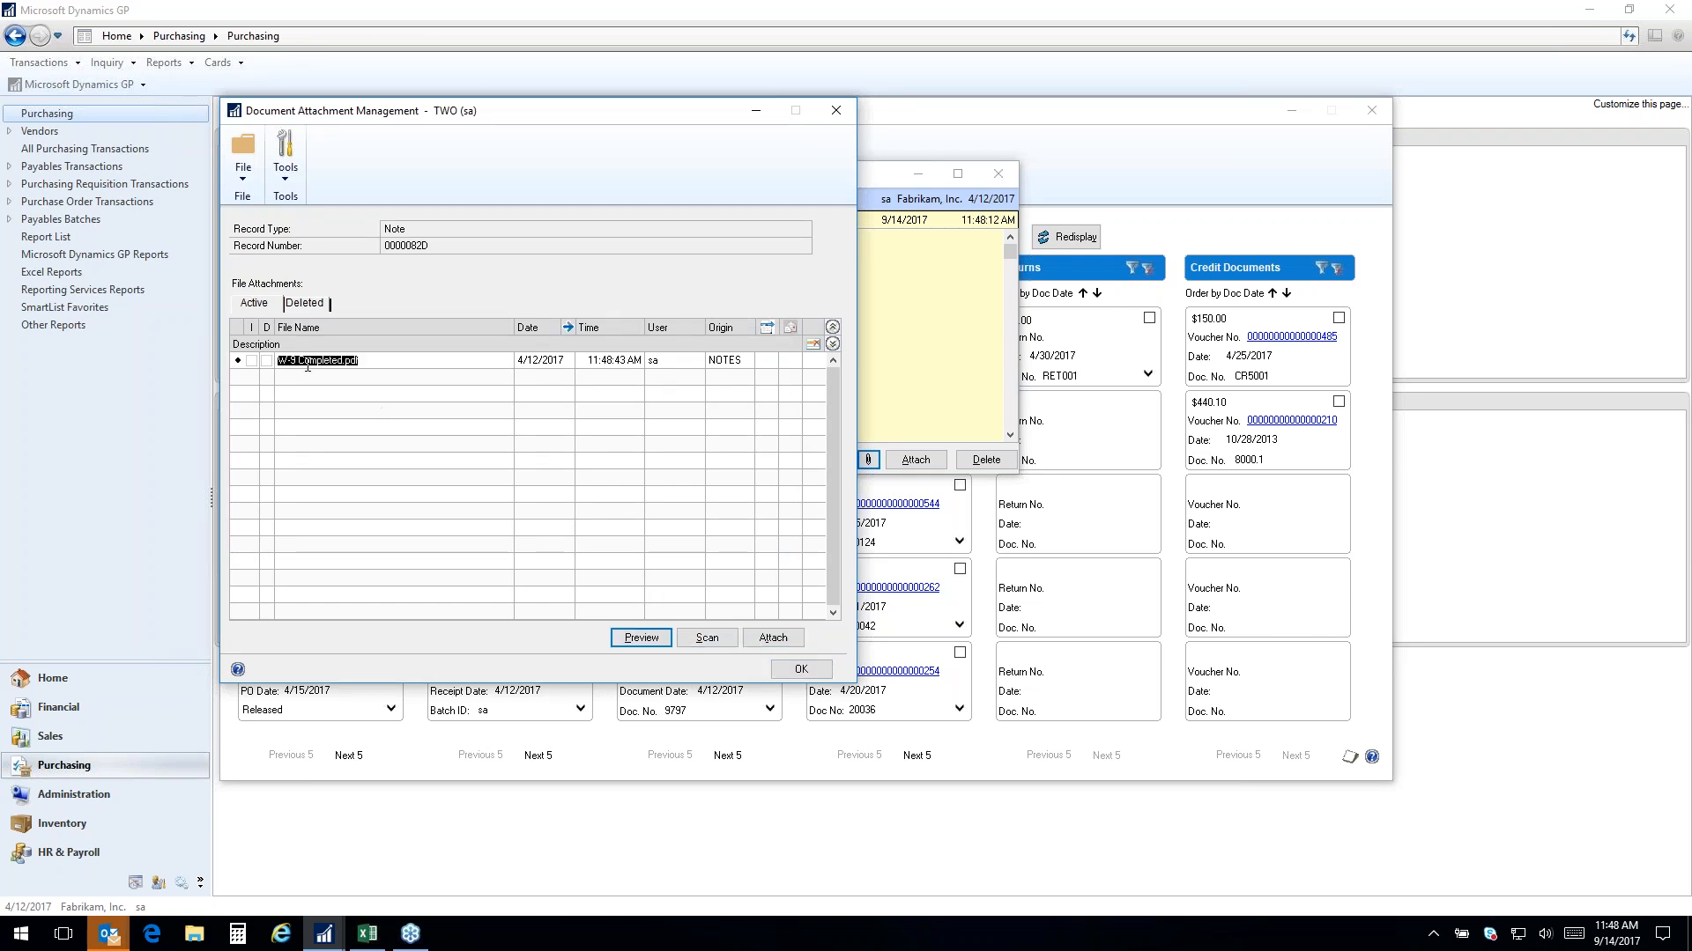
pyautogui.click(636, 641)
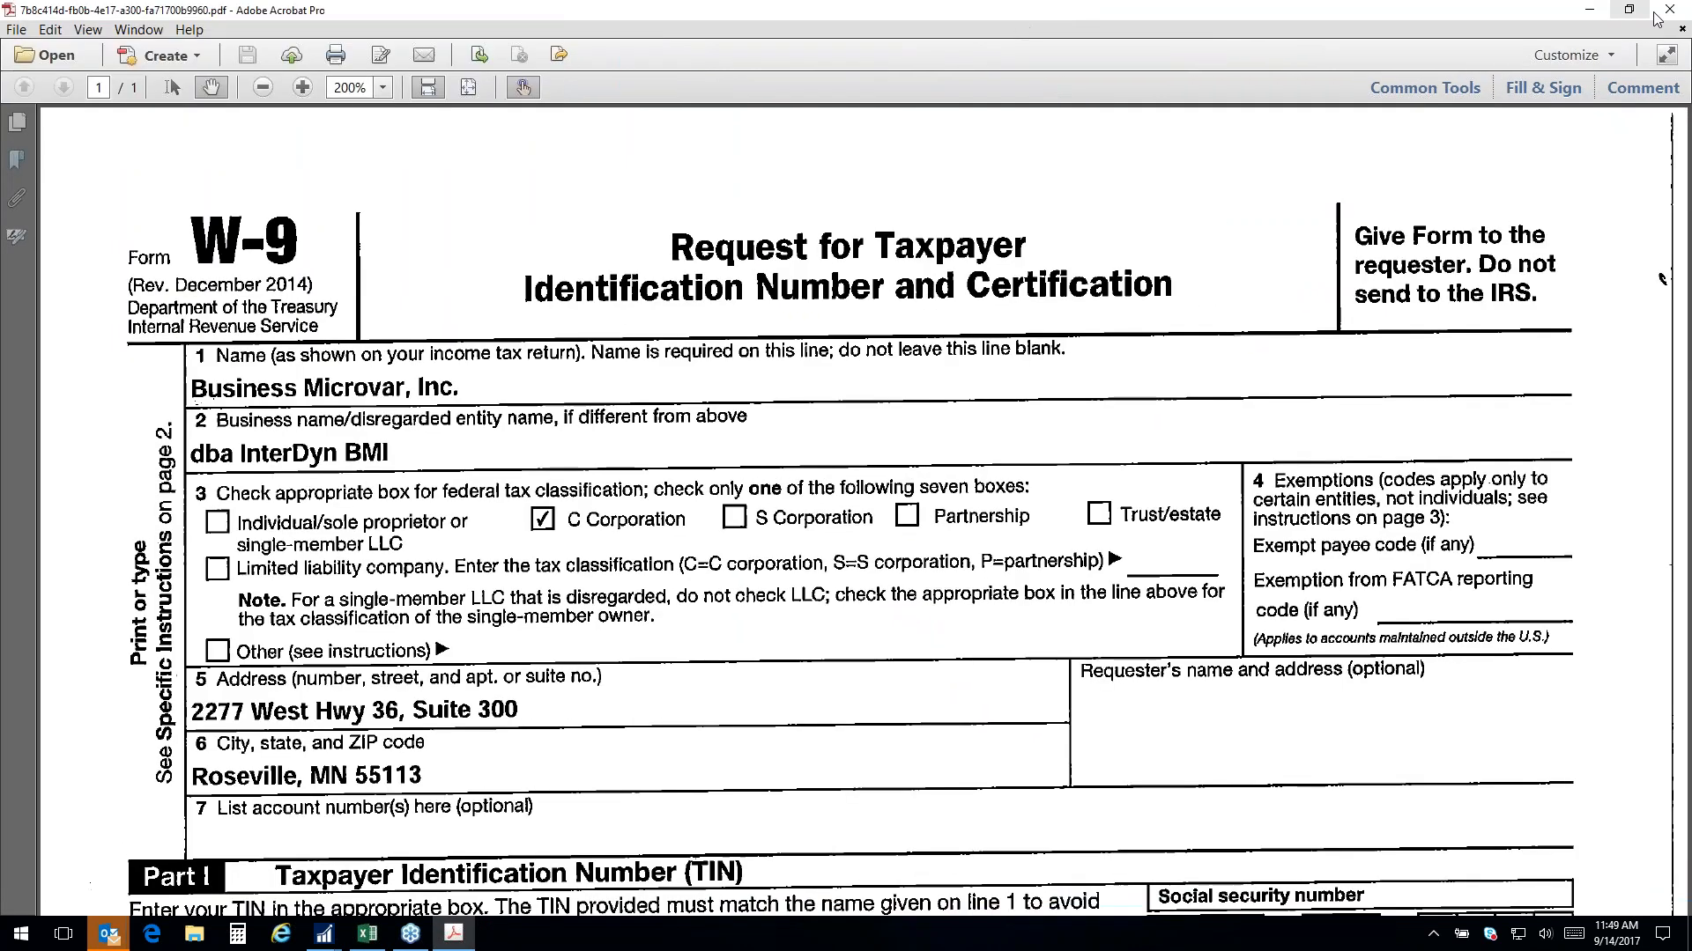
pyautogui.click(1664, 8)
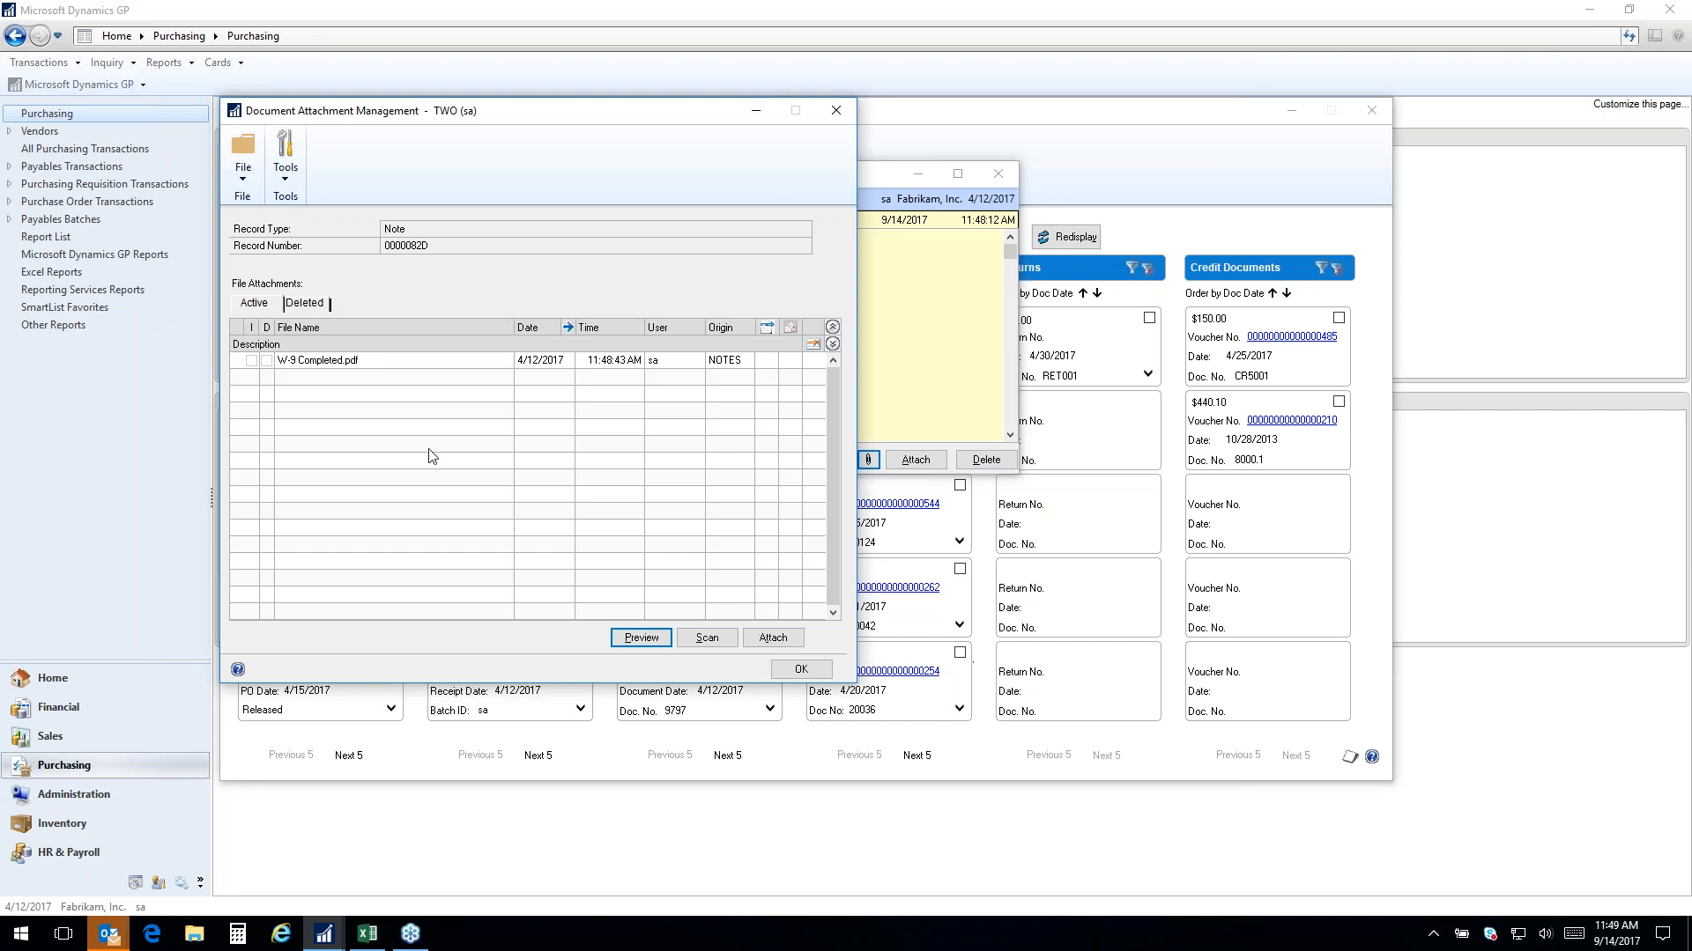
# Delete W-9 Completed.pdf from the note's active attachments
pyautogui.click(342, 362)
pyautogui.click(812, 344)
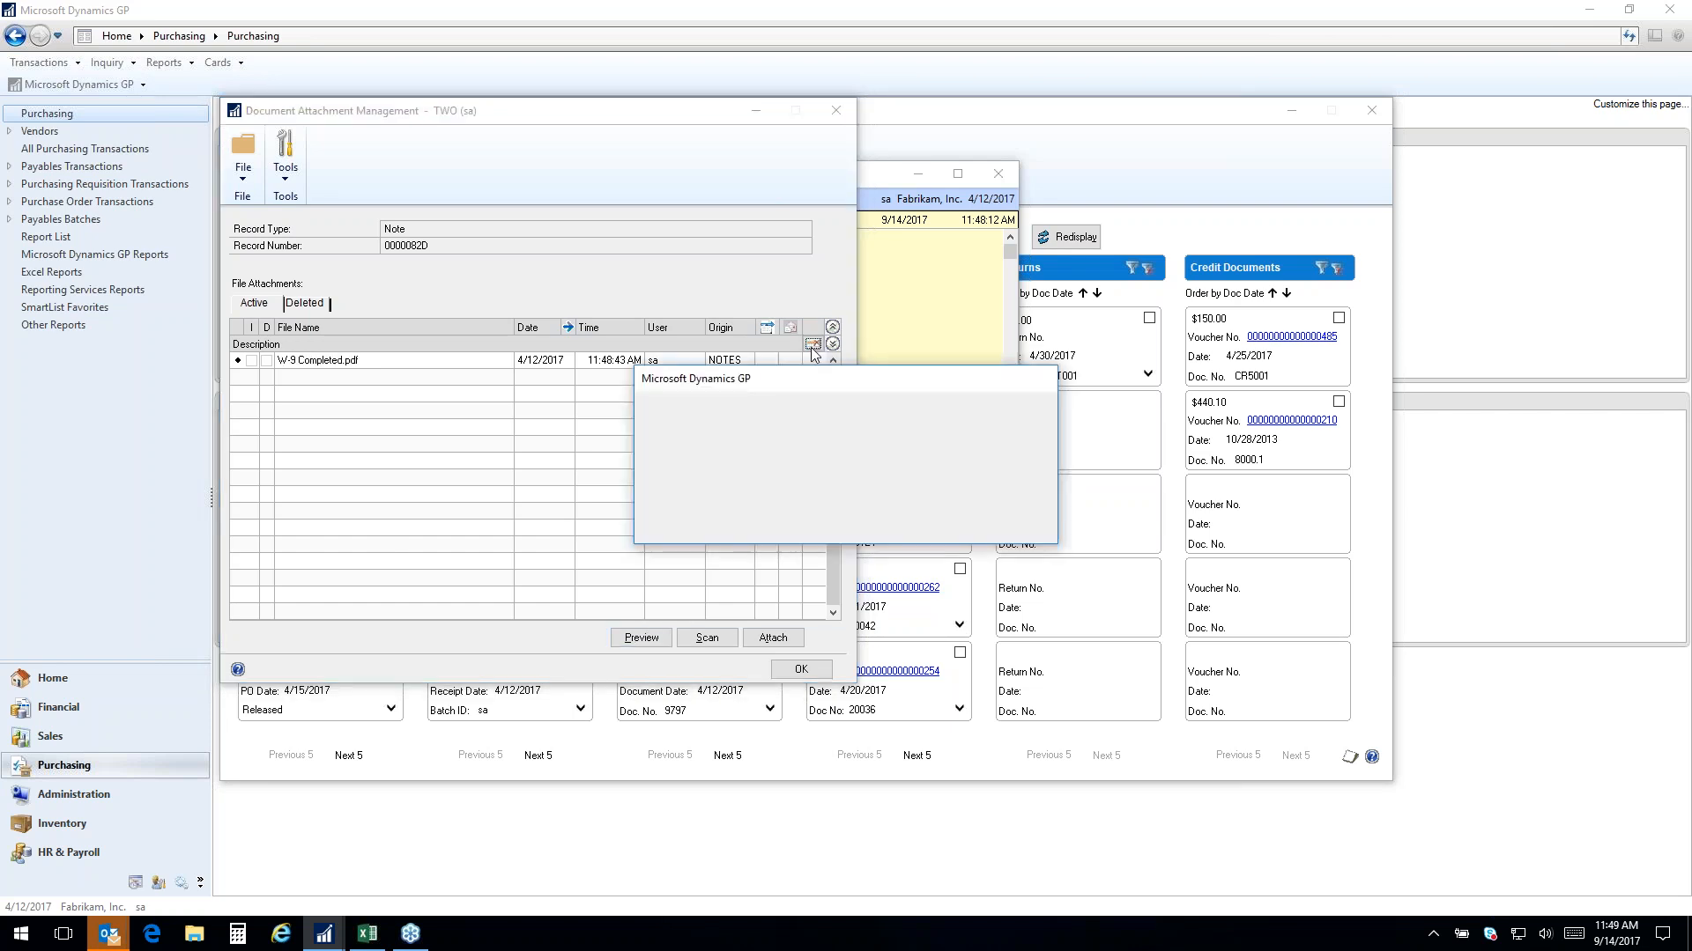
pyautogui.click(801, 520)
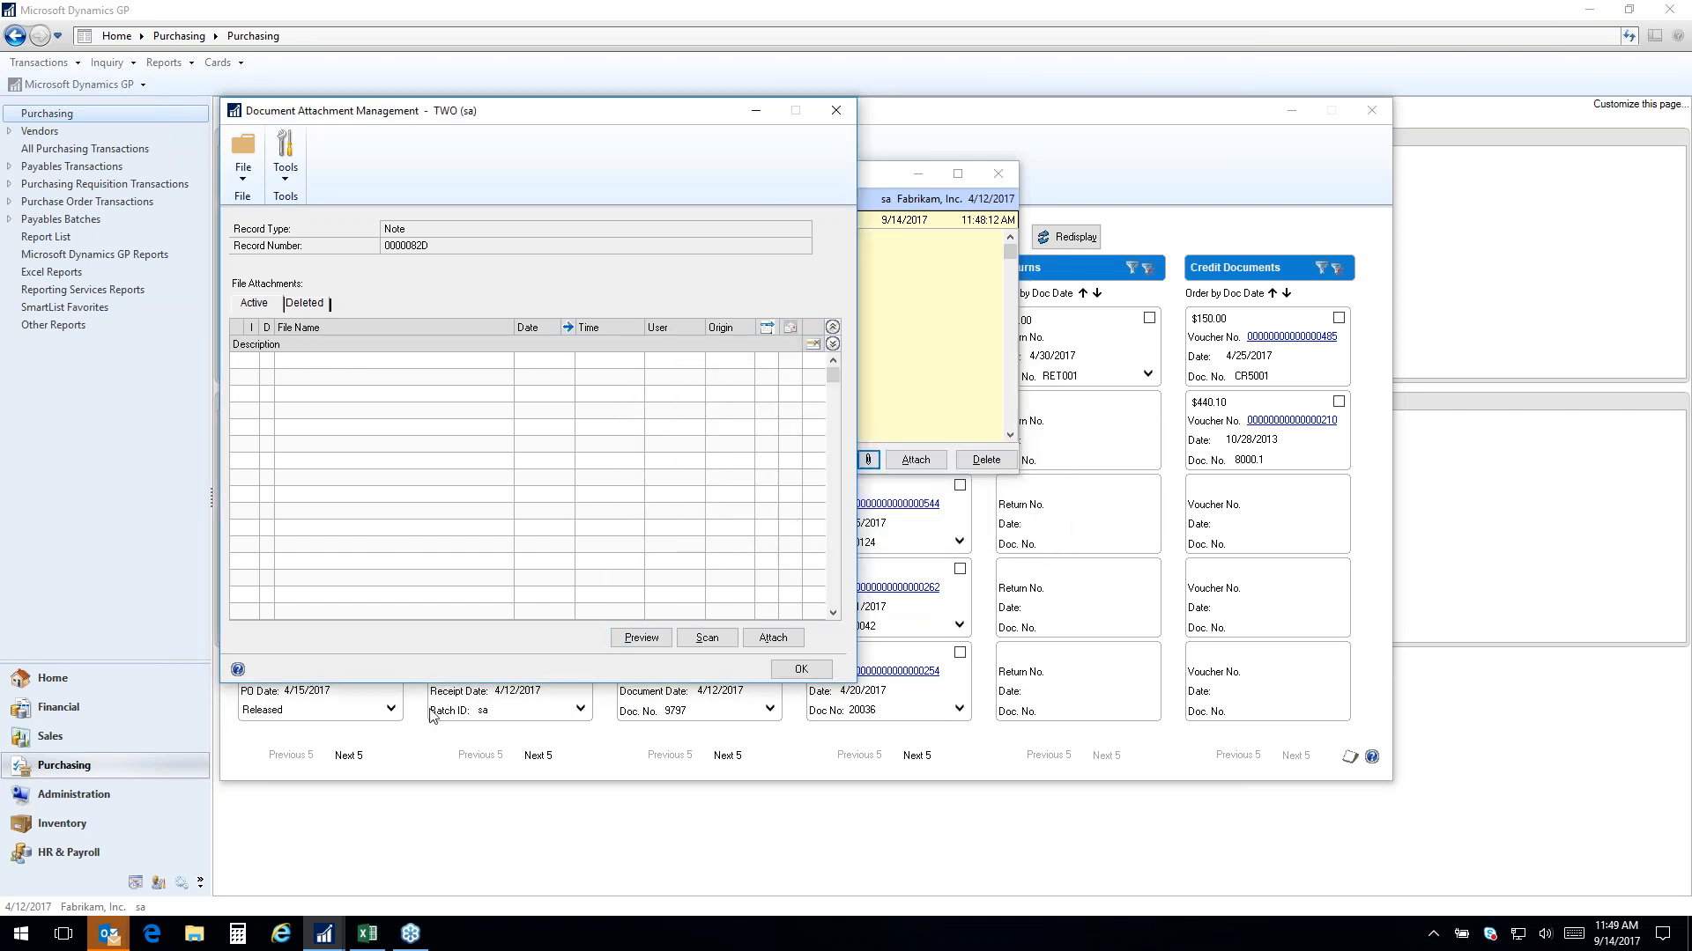
# Inspect W-9 Completed.pdf among the note's deleted attachments and close the attachment management window
pyautogui.click(304, 304)
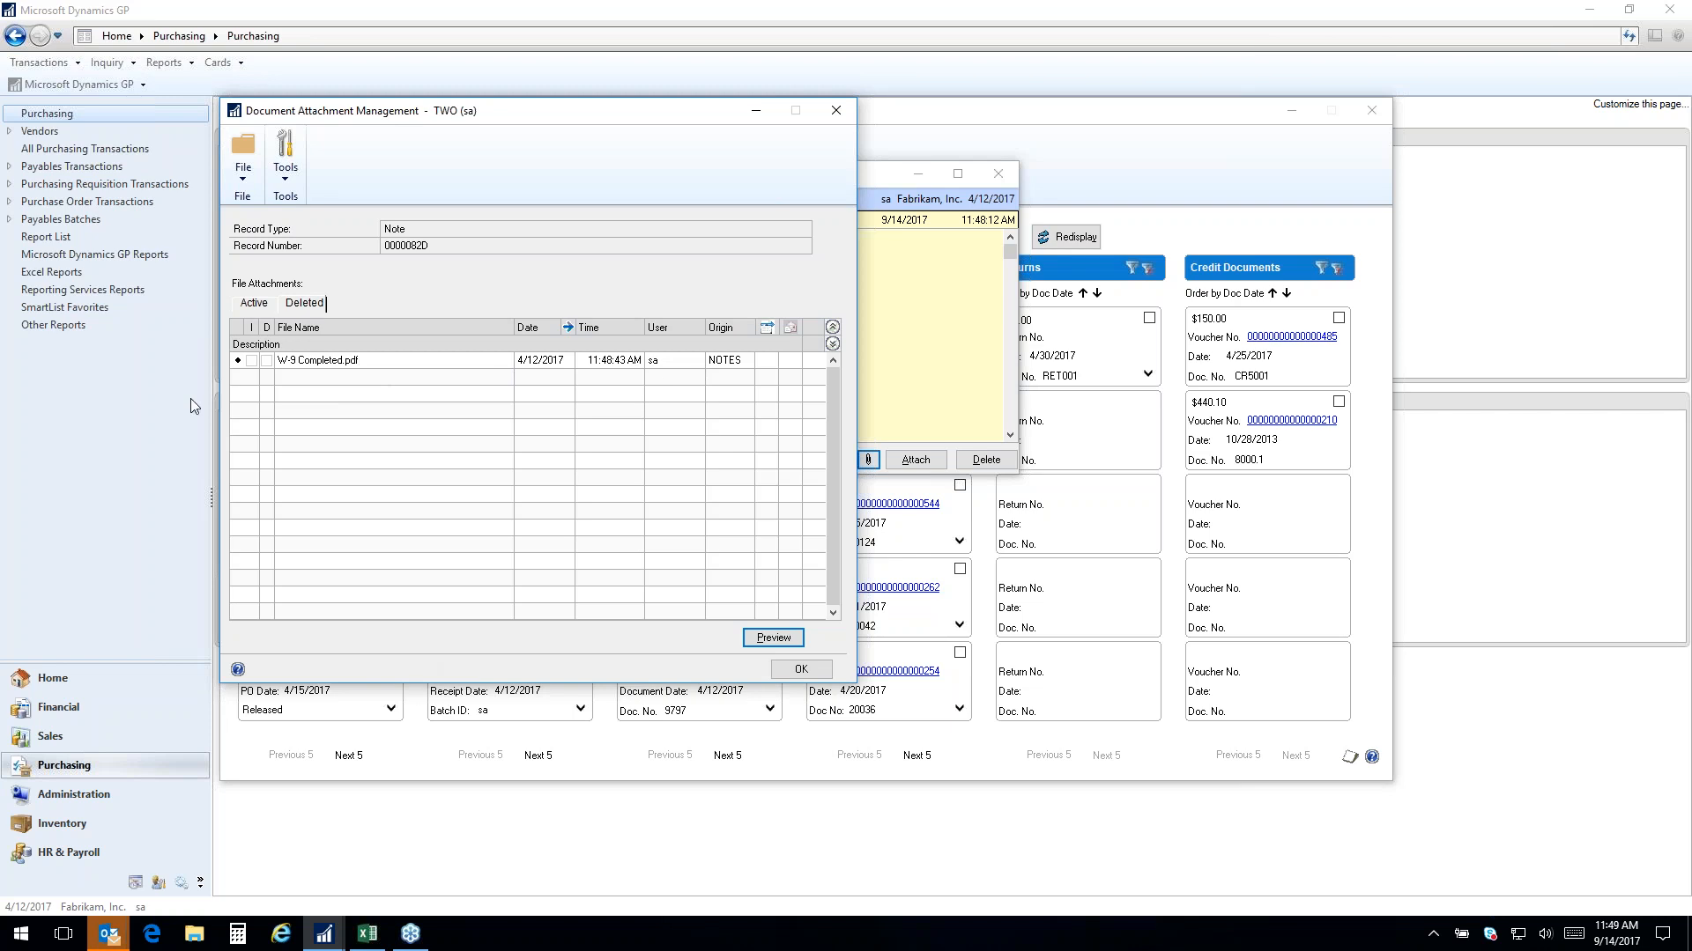
pyautogui.click(395, 356)
pyautogui.click(563, 362)
pyautogui.click(794, 328)
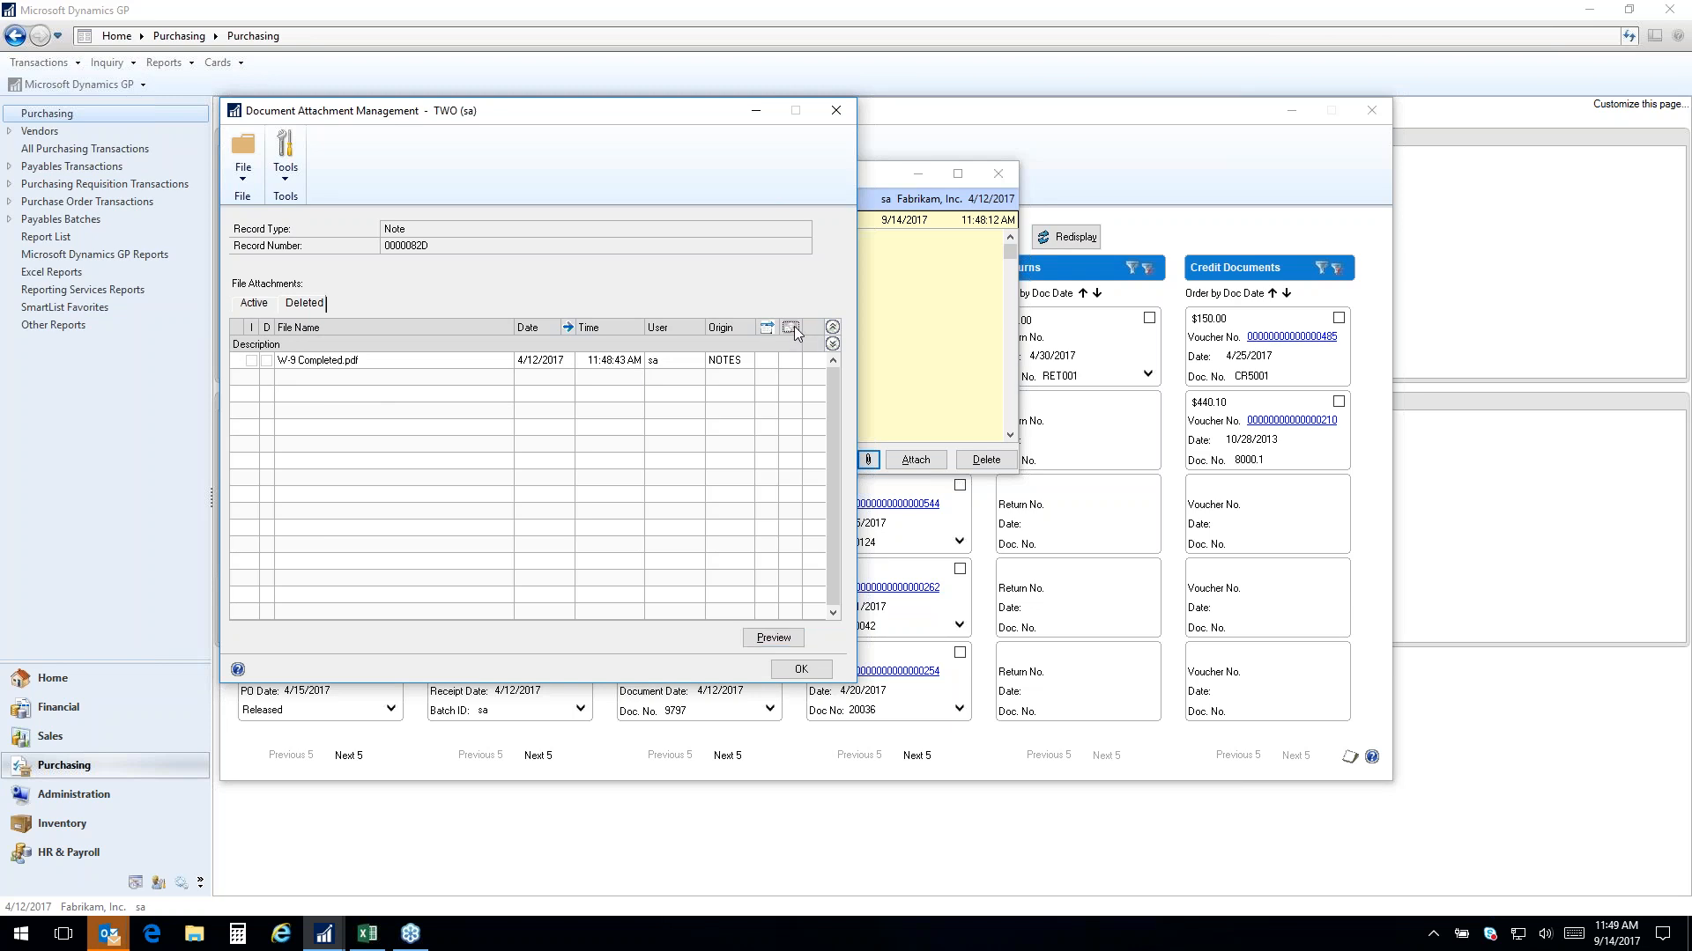
pyautogui.click(800, 671)
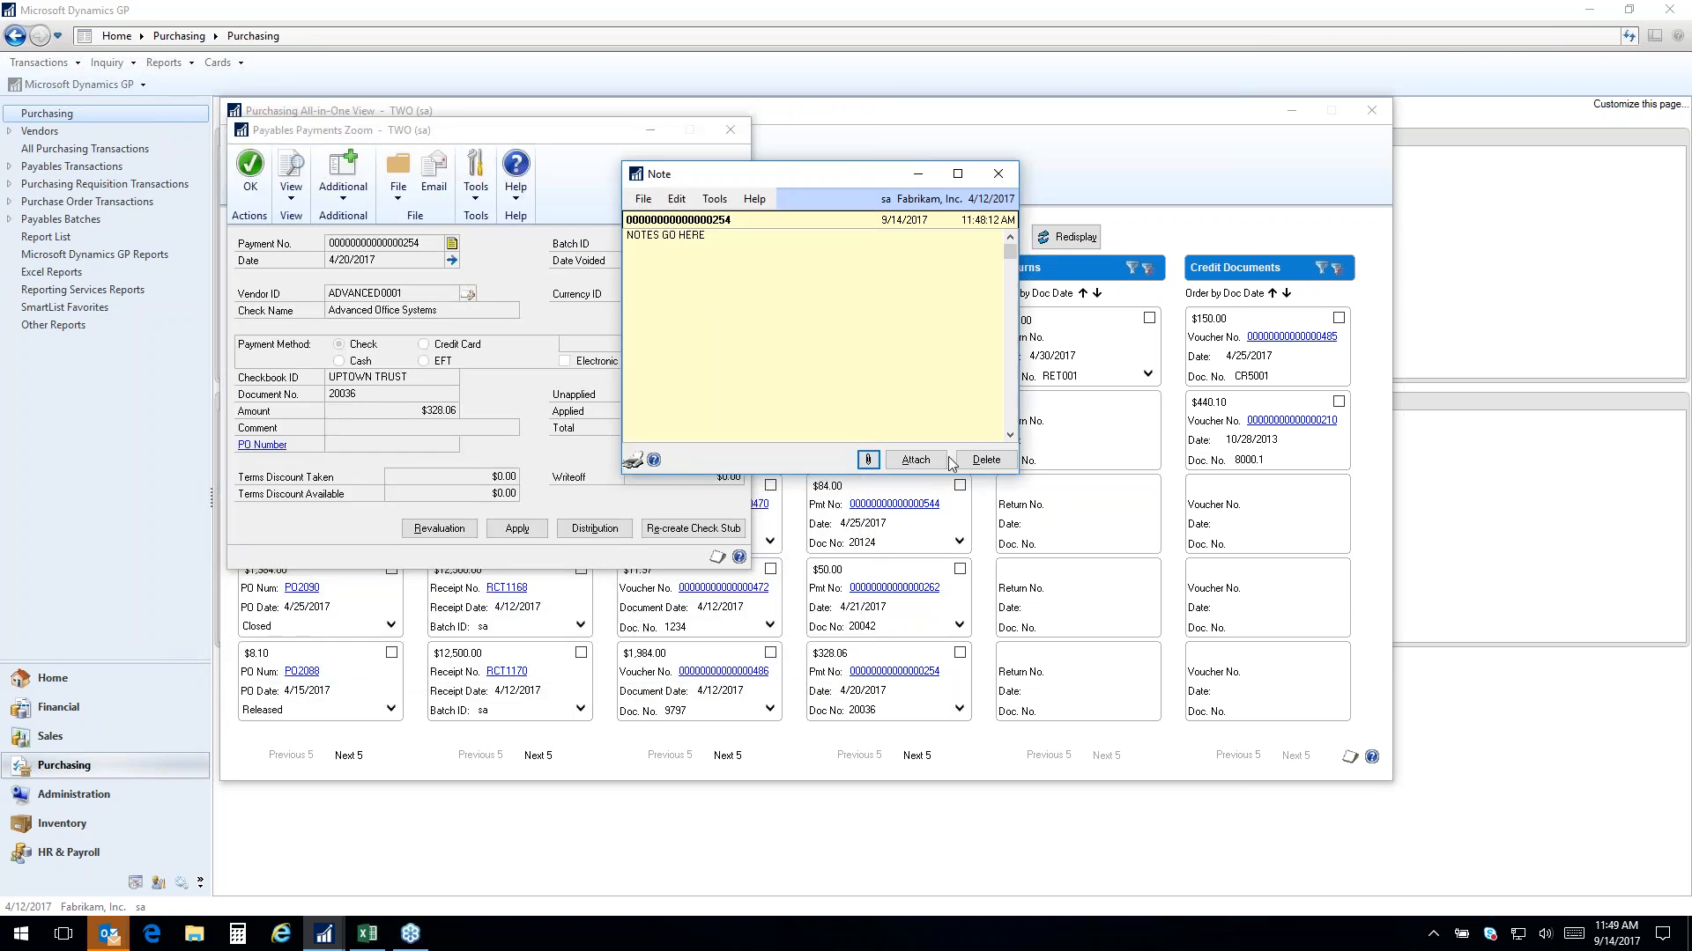
# Close the note and payment zoom, and trace the documents related to the $328.06 payment and its purchase order, clearing the selection
pyautogui.click(998, 173)
pyautogui.click(730, 130)
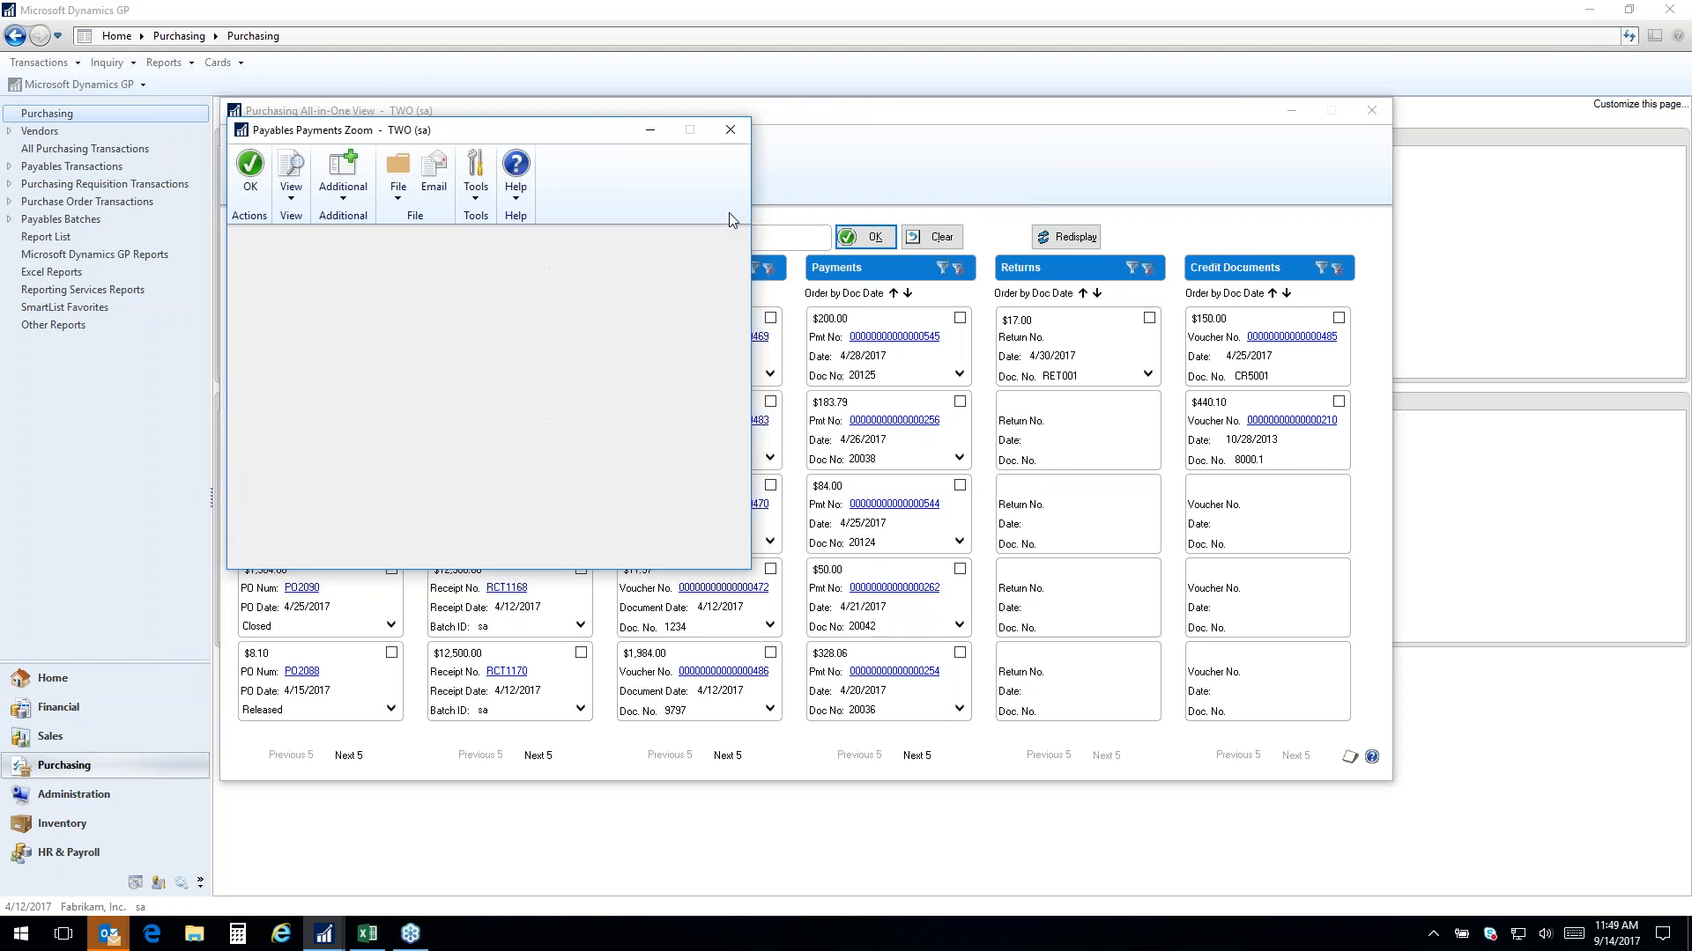
pyautogui.click(960, 653)
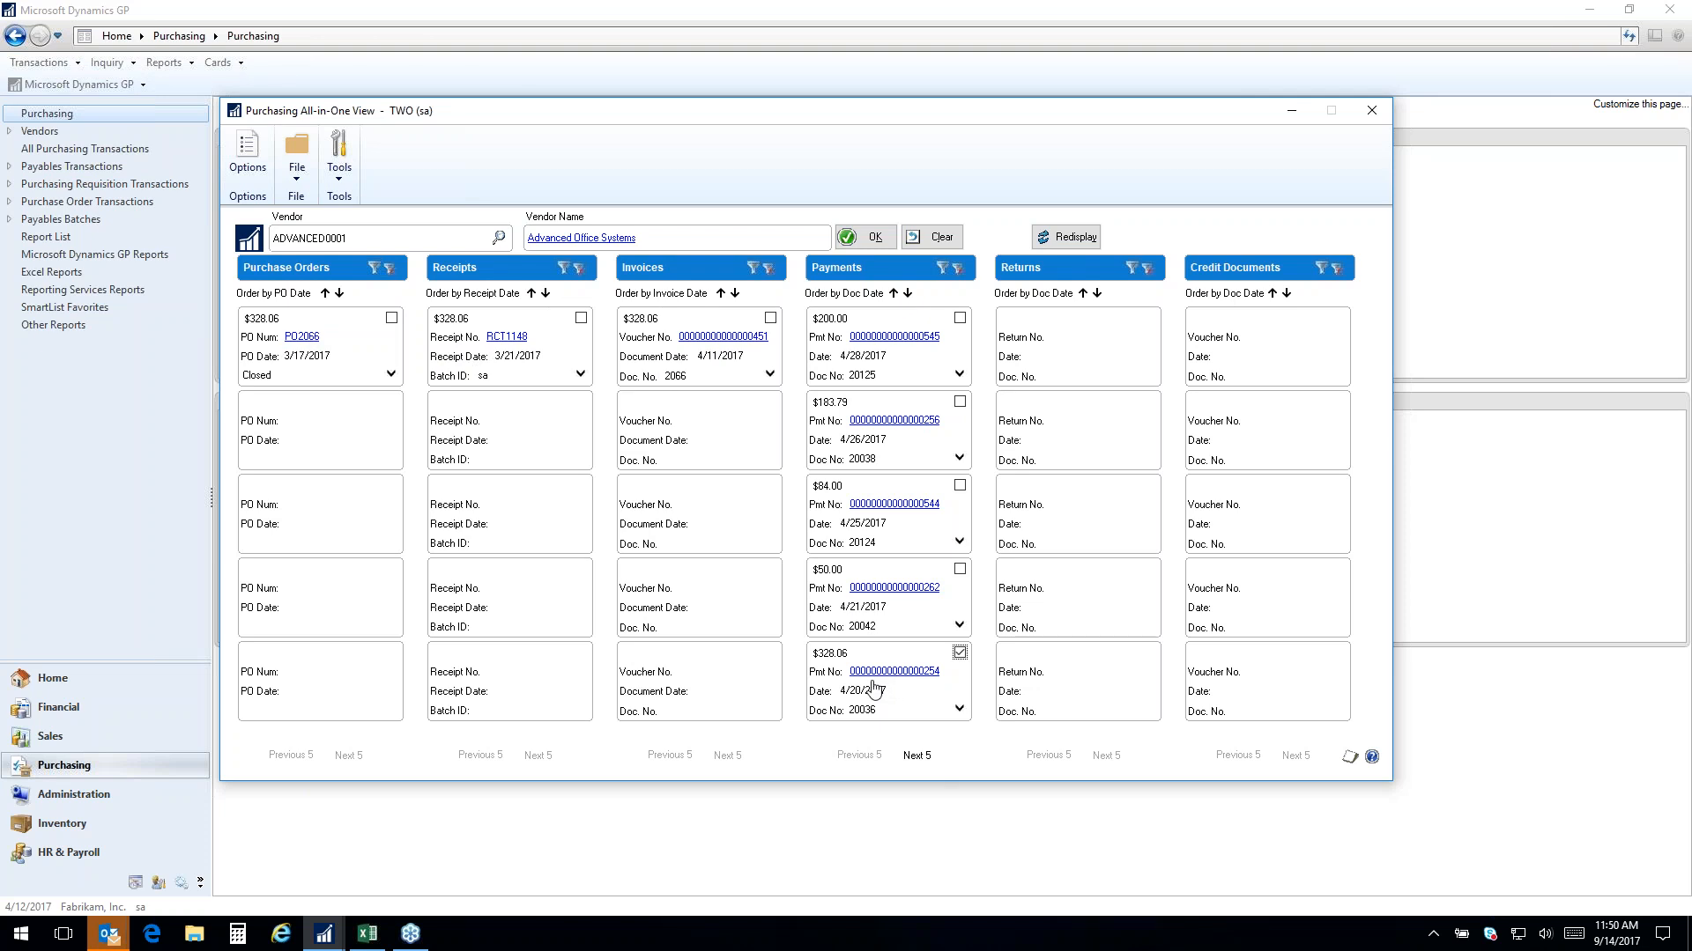
pyautogui.click(391, 318)
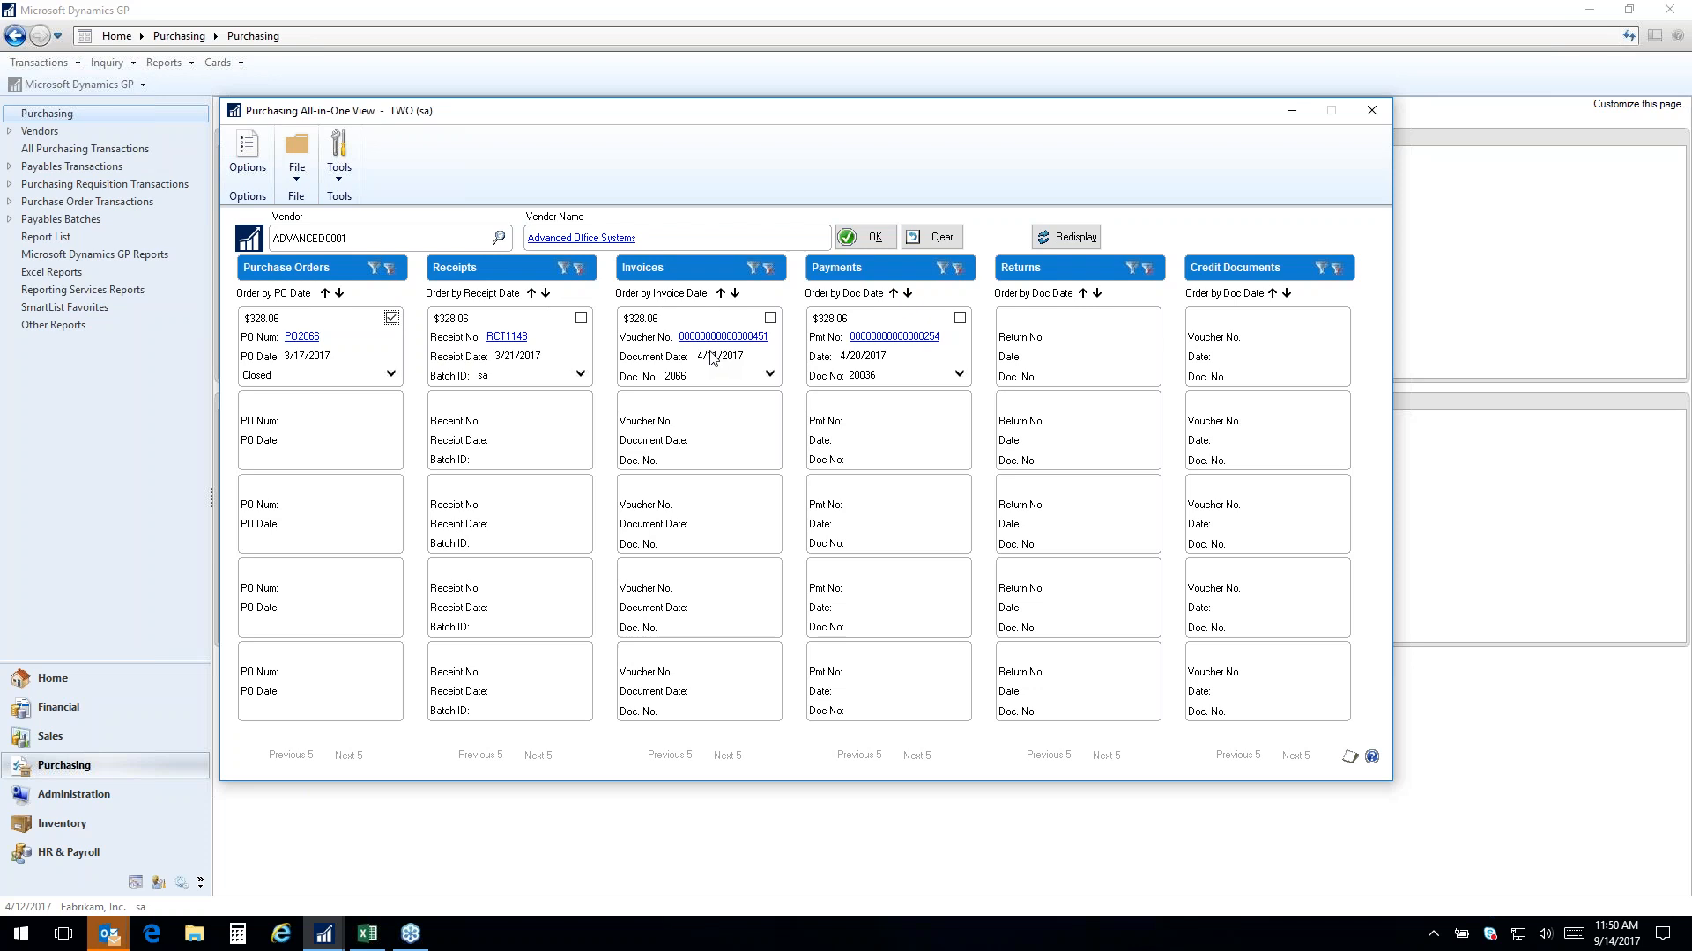
pyautogui.click(392, 317)
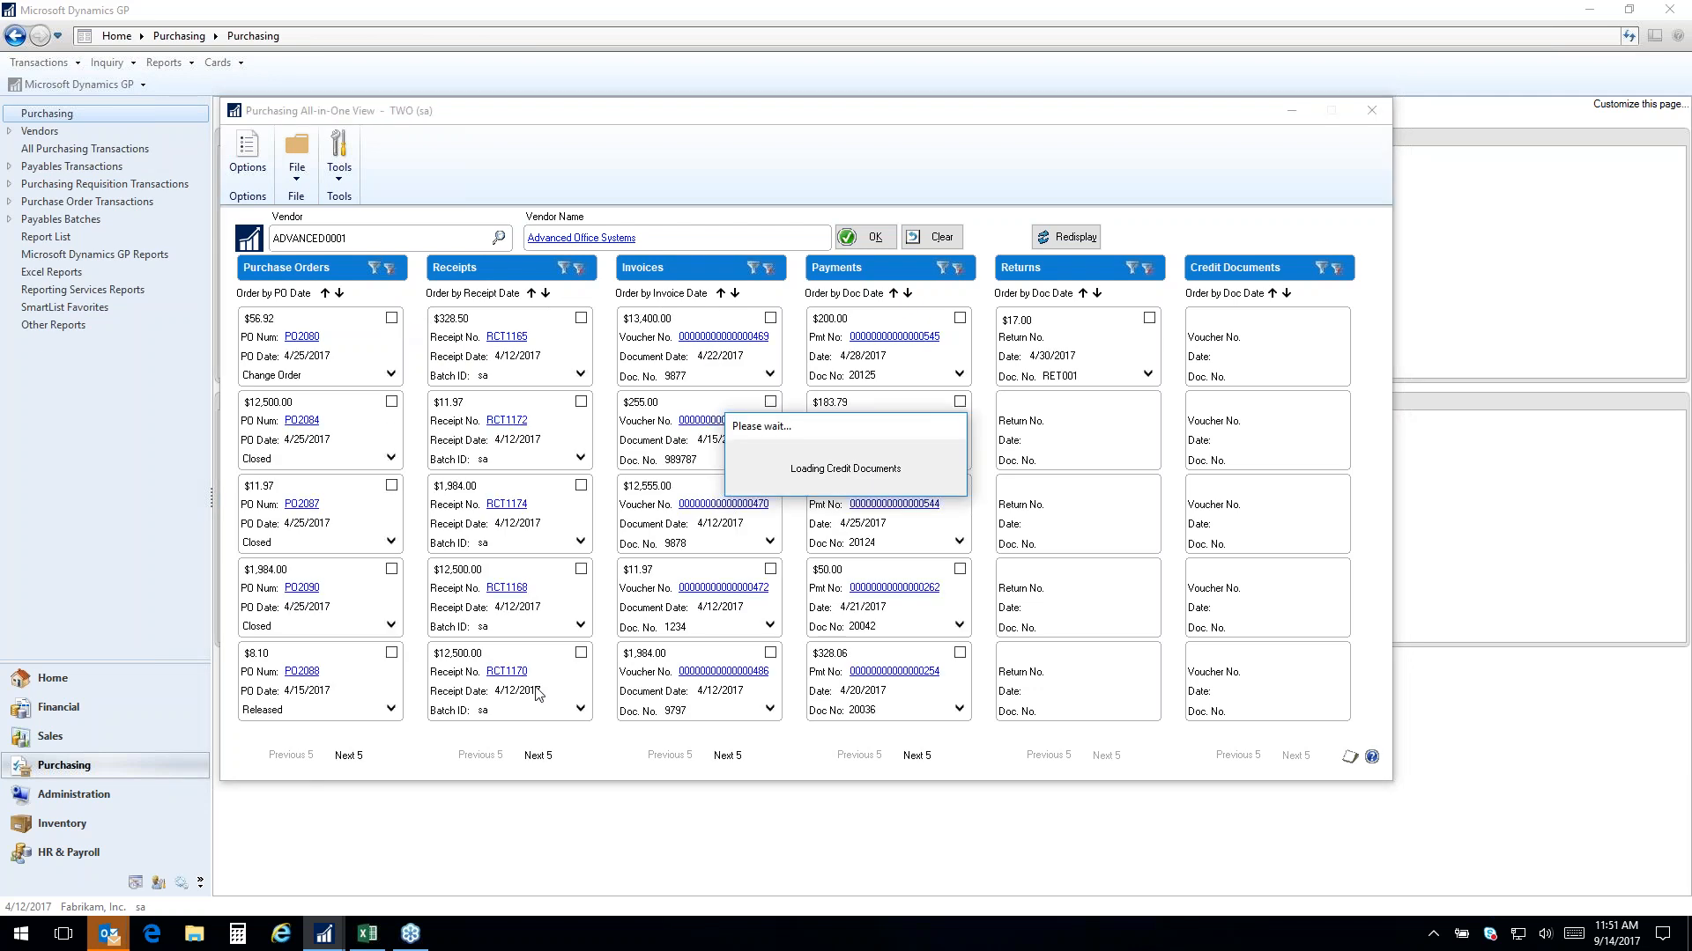
# Trace the documents linked to return RET001 and credit document CR5001, and close the Purchasing All-in-One View
pyautogui.click(1150, 318)
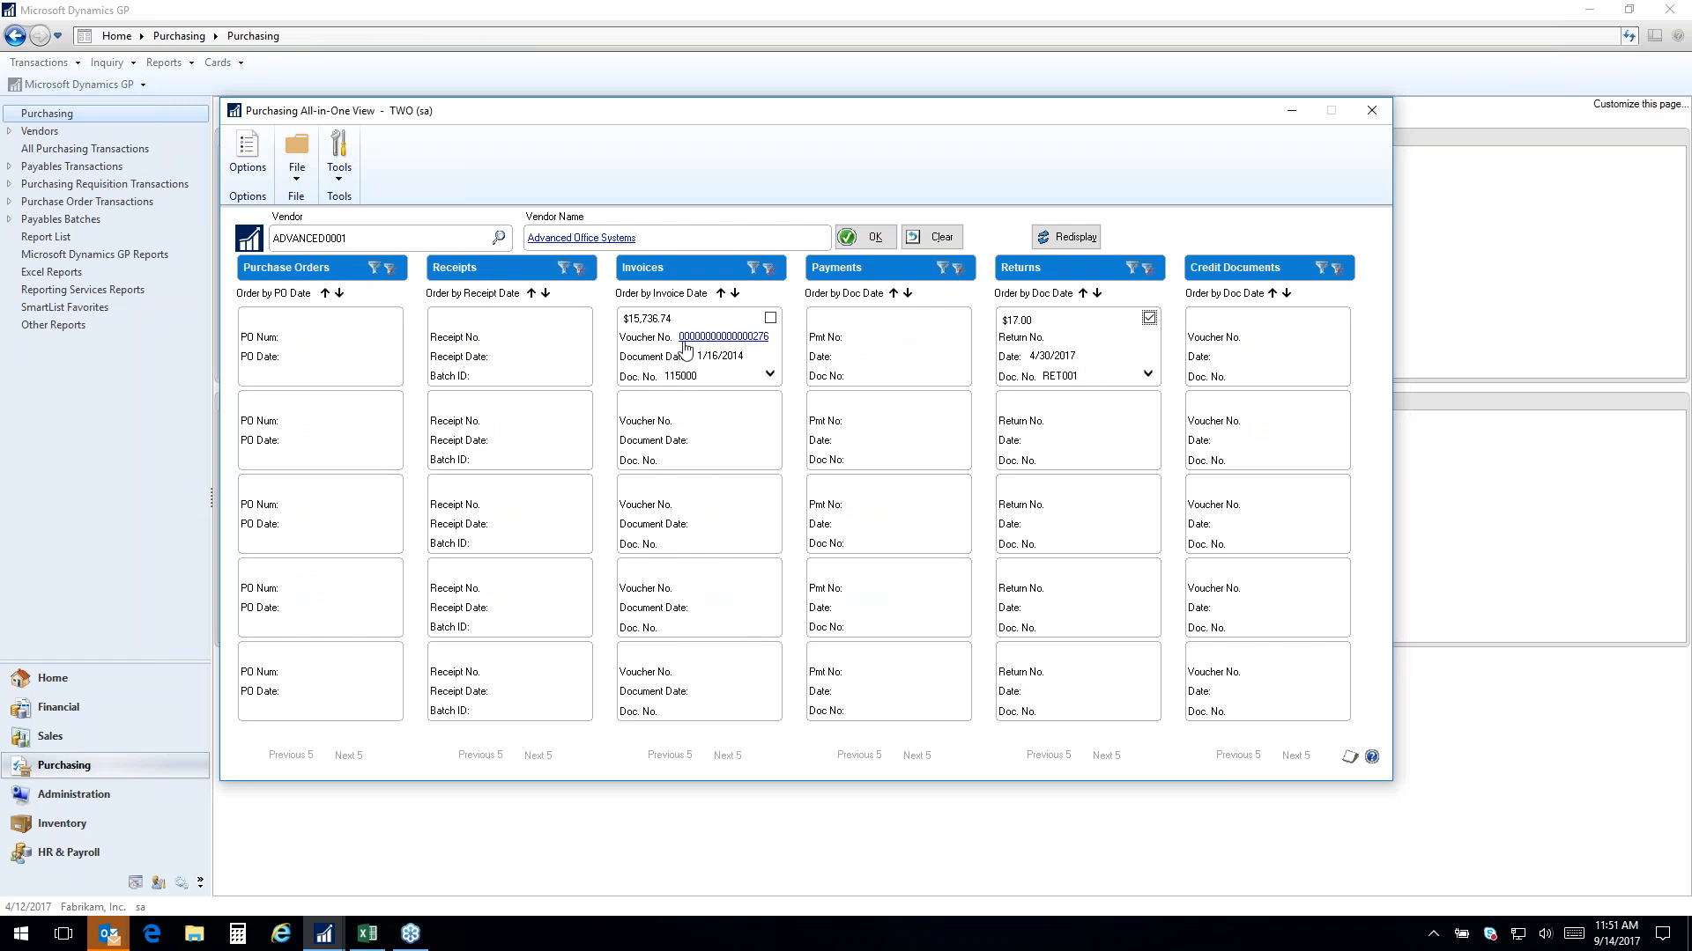
pyautogui.click(1149, 317)
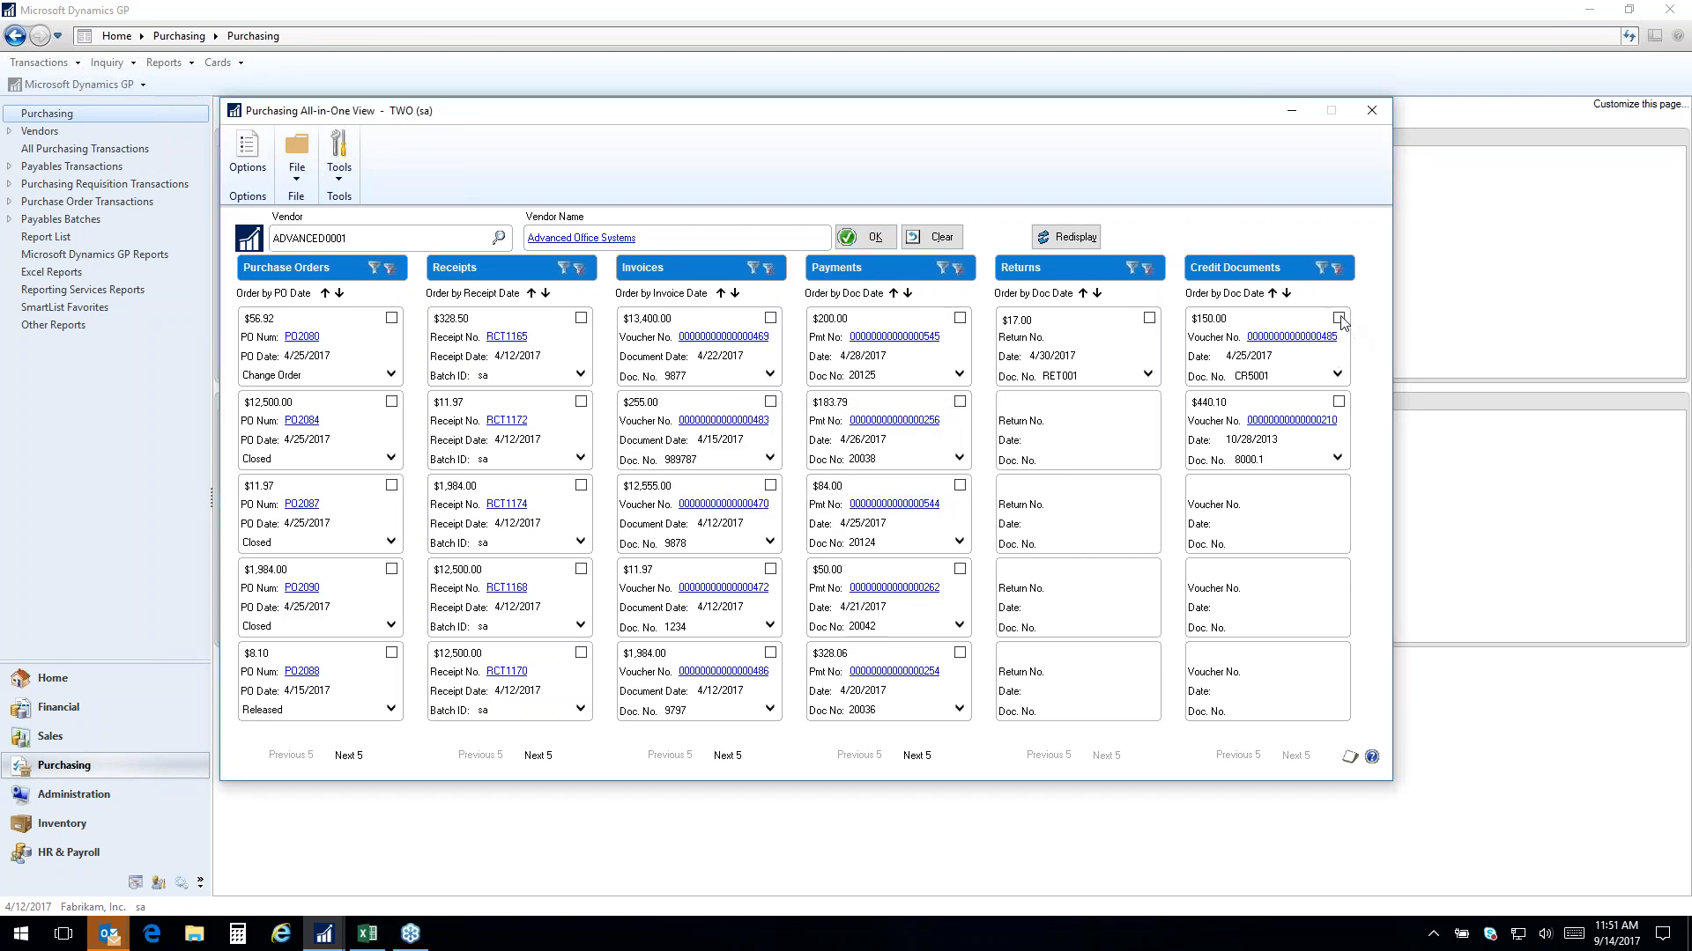
pyautogui.click(1338, 317)
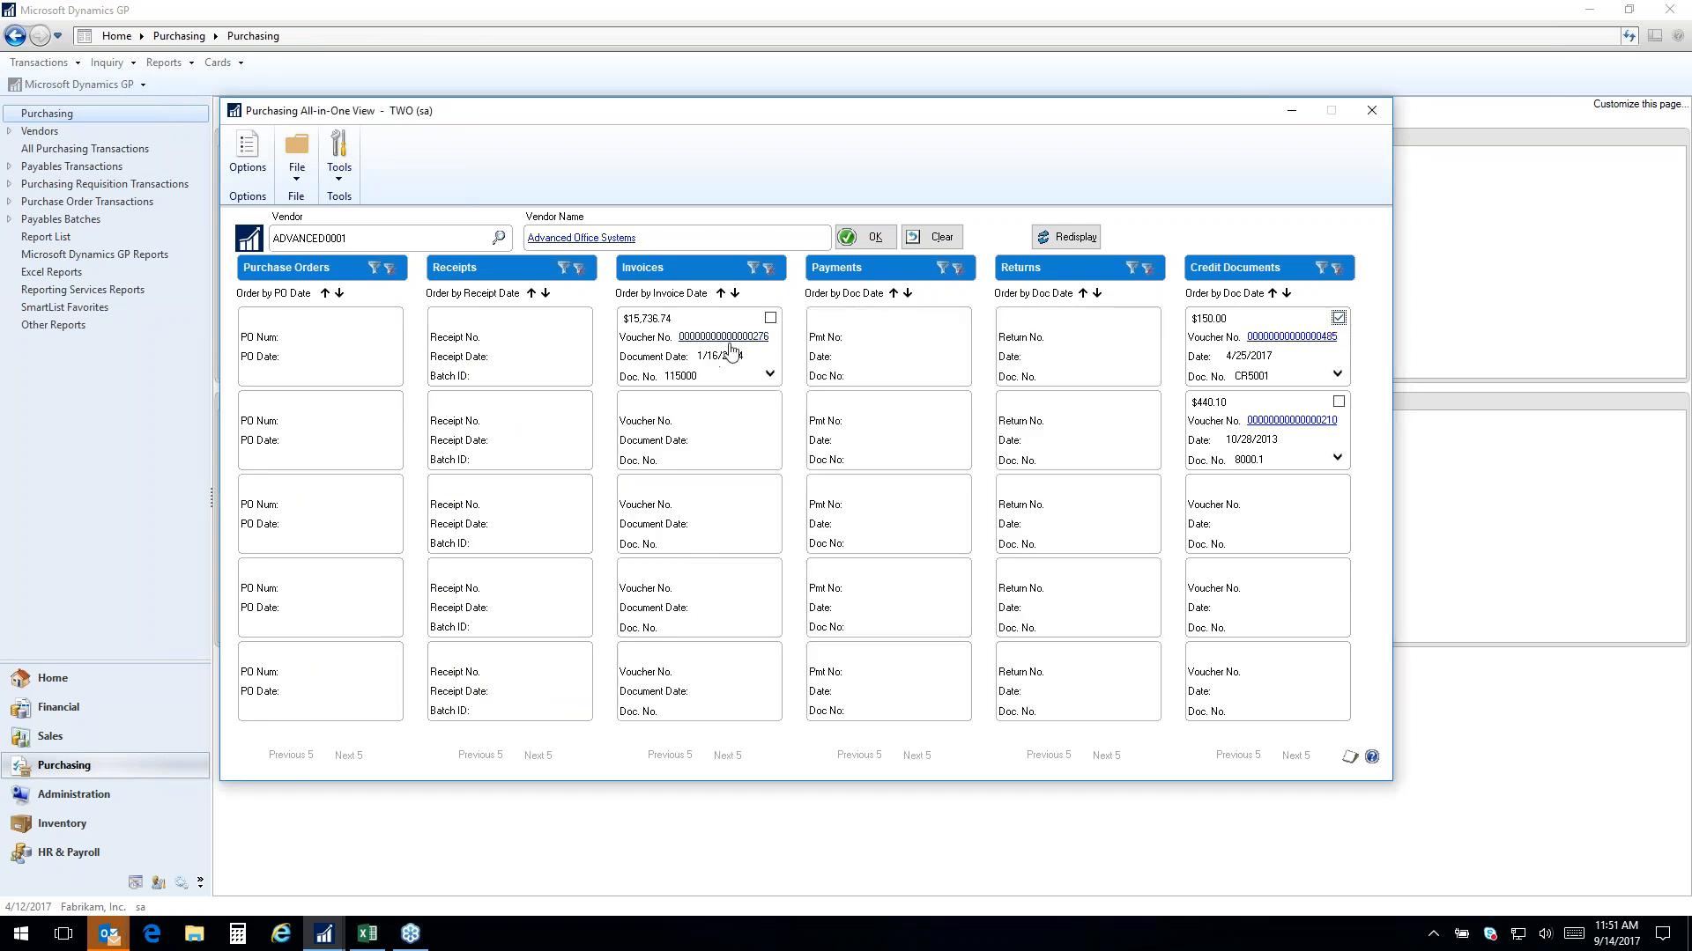
pyautogui.click(1338, 318)
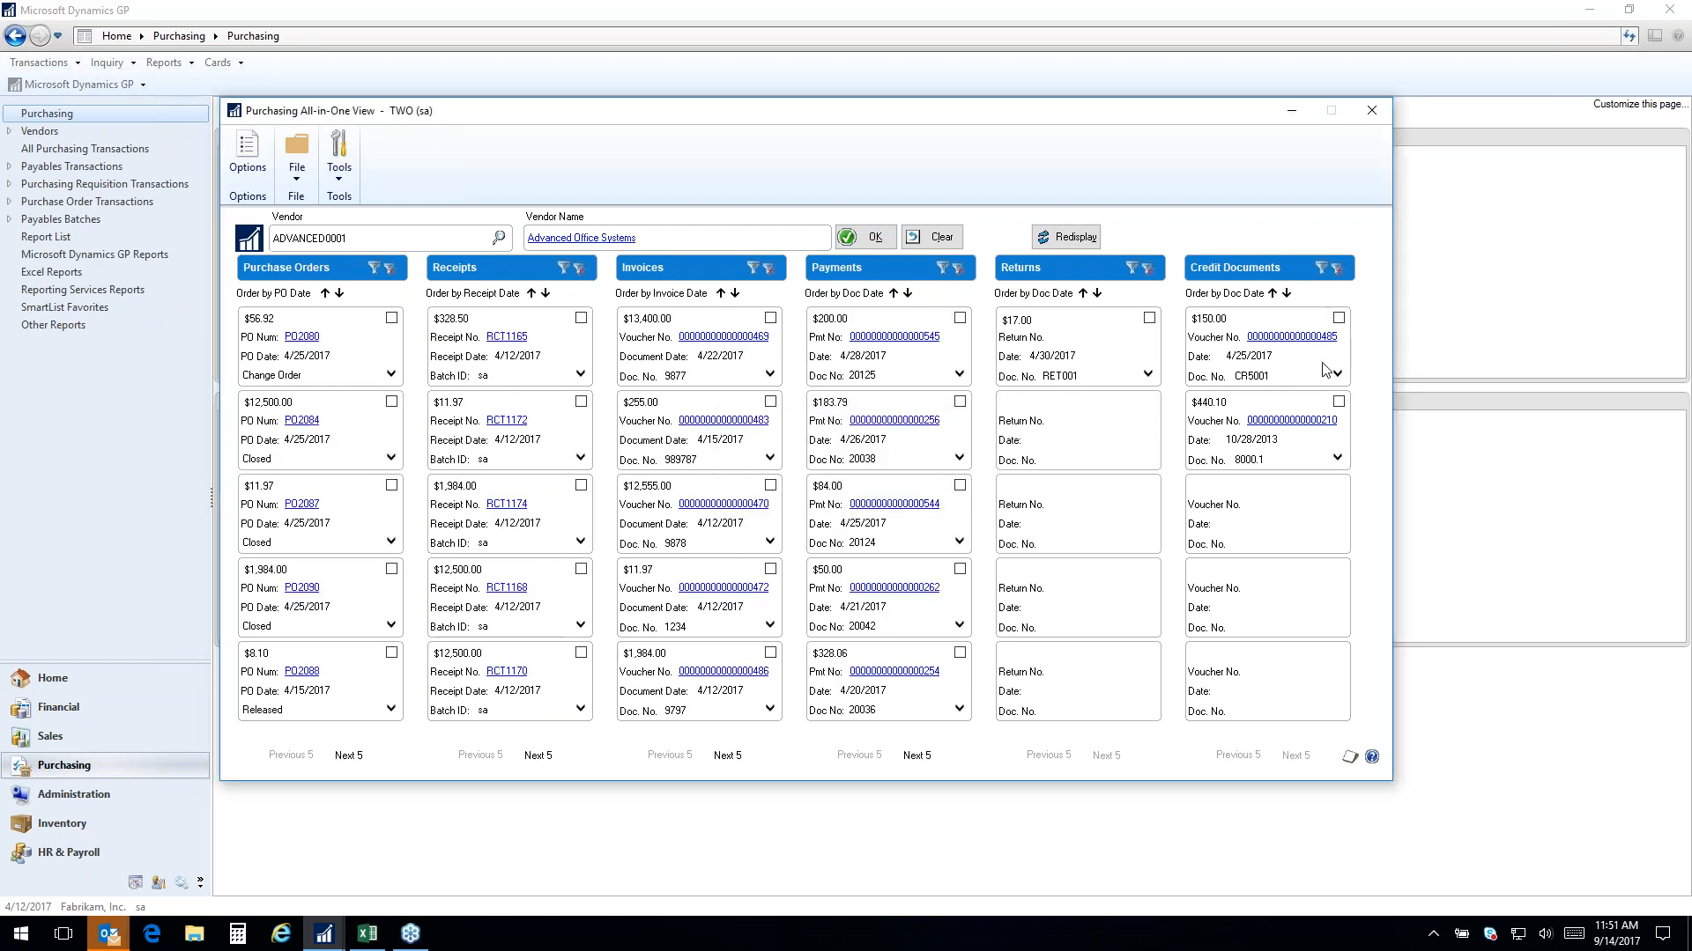
pyautogui.click(1372, 111)
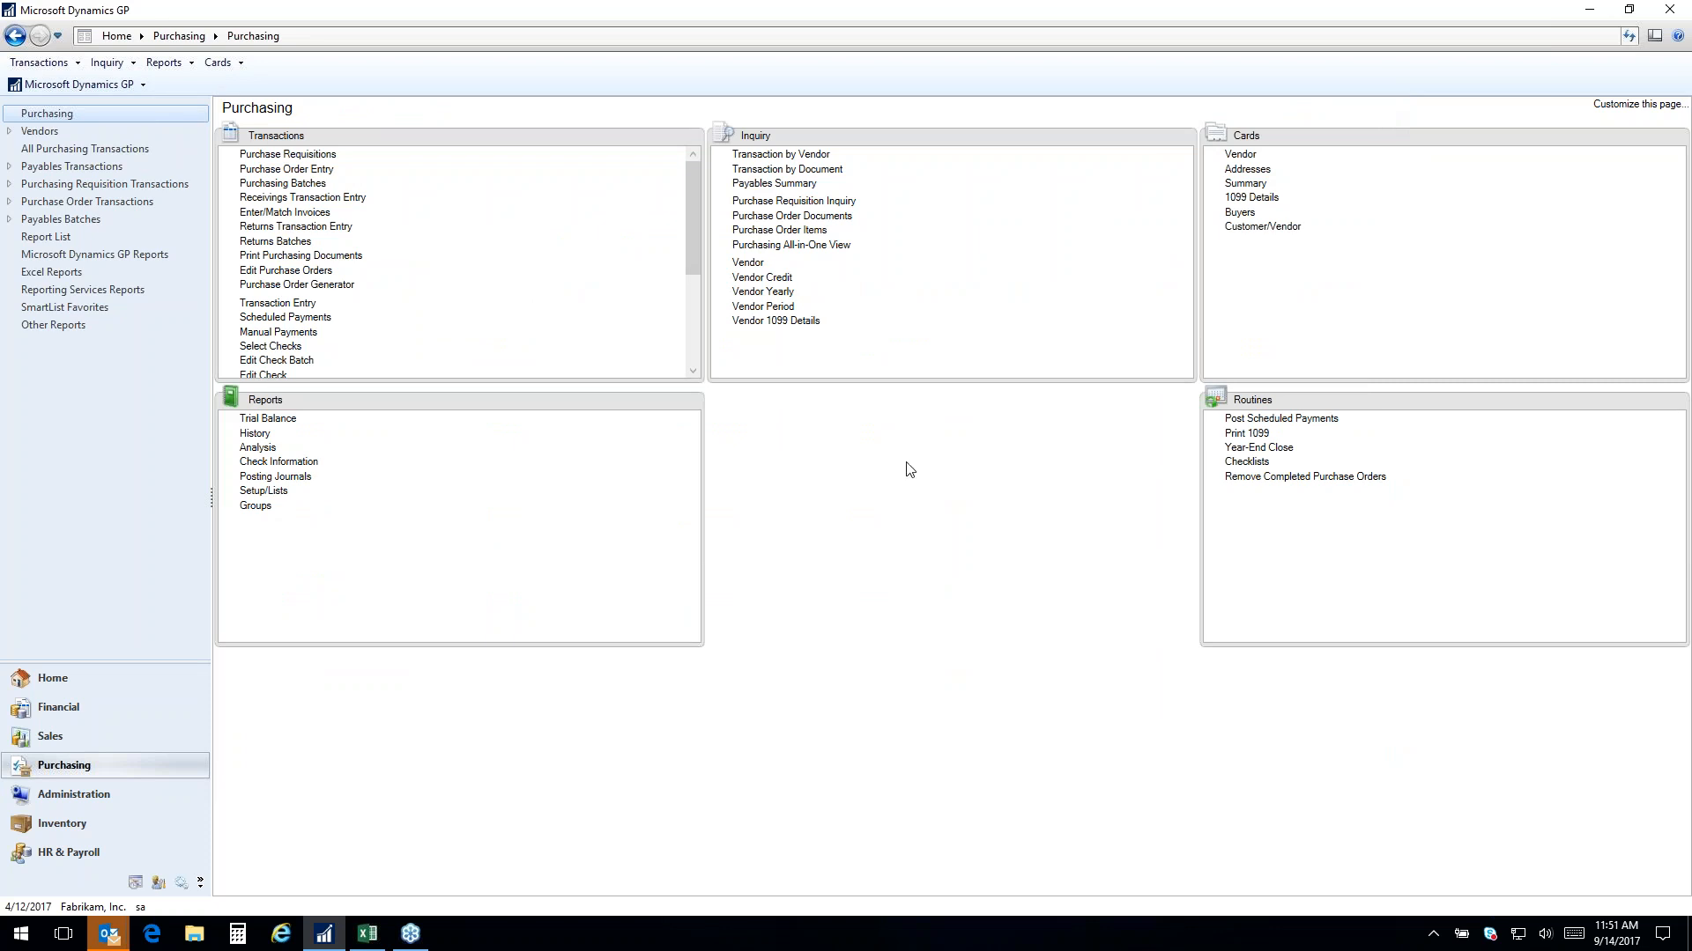
# Open Sales Transaction Entry, set the type to Invoice and load document STDINV2266
pyautogui.click(61, 743)
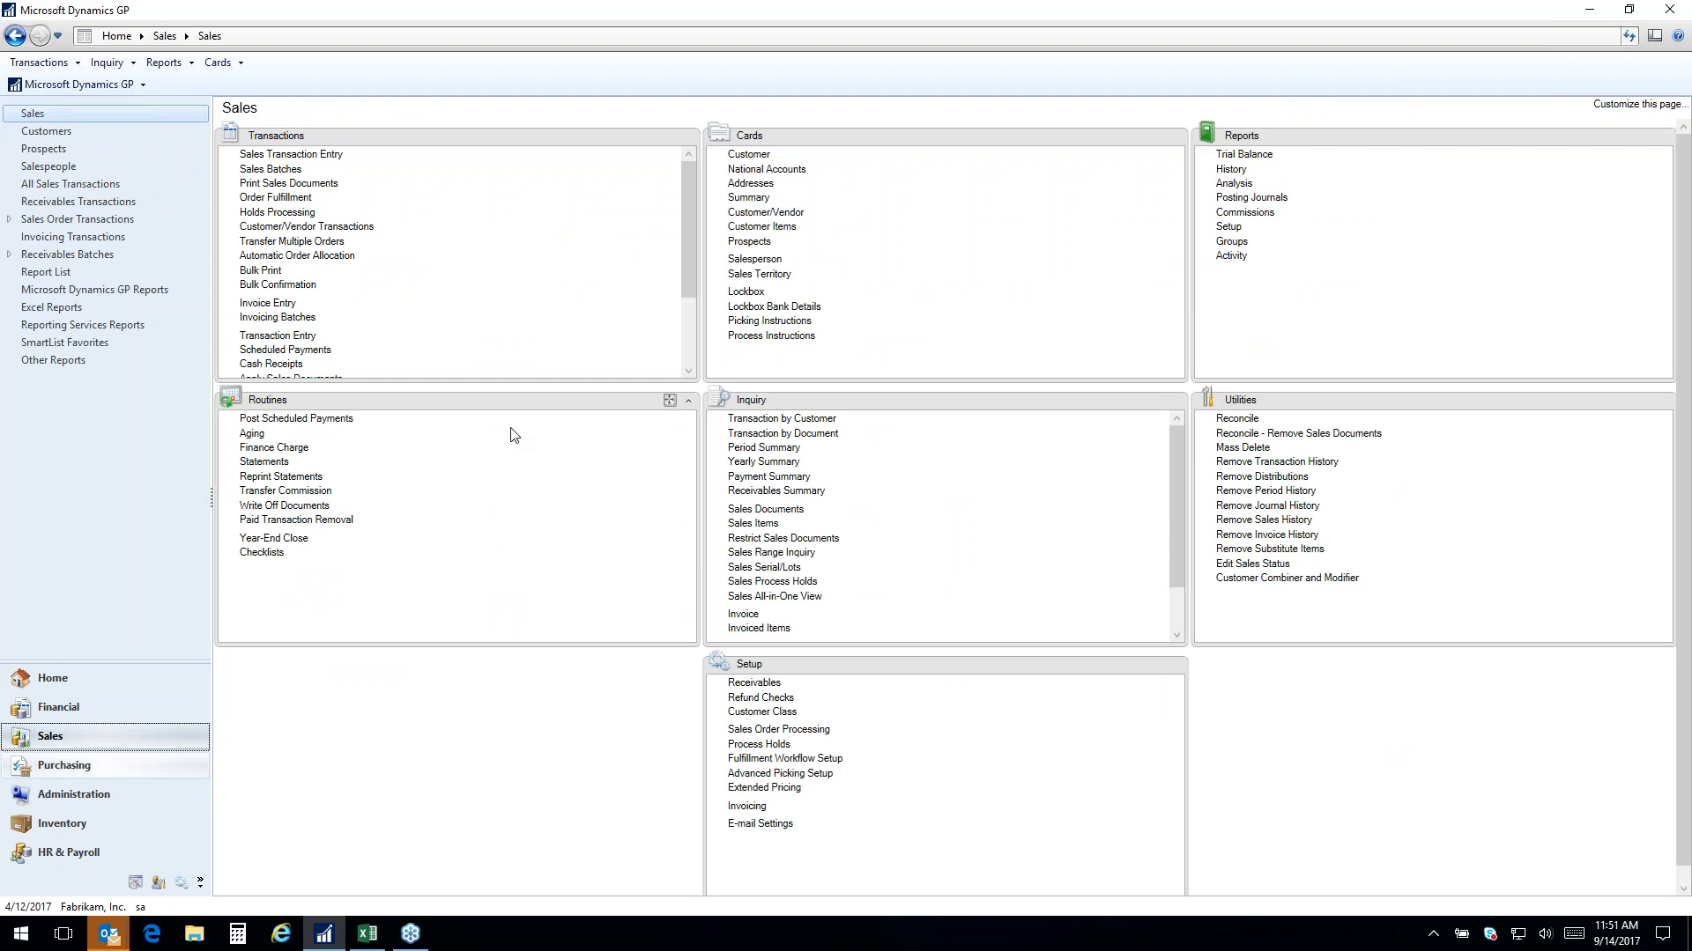
pyautogui.click(313, 156)
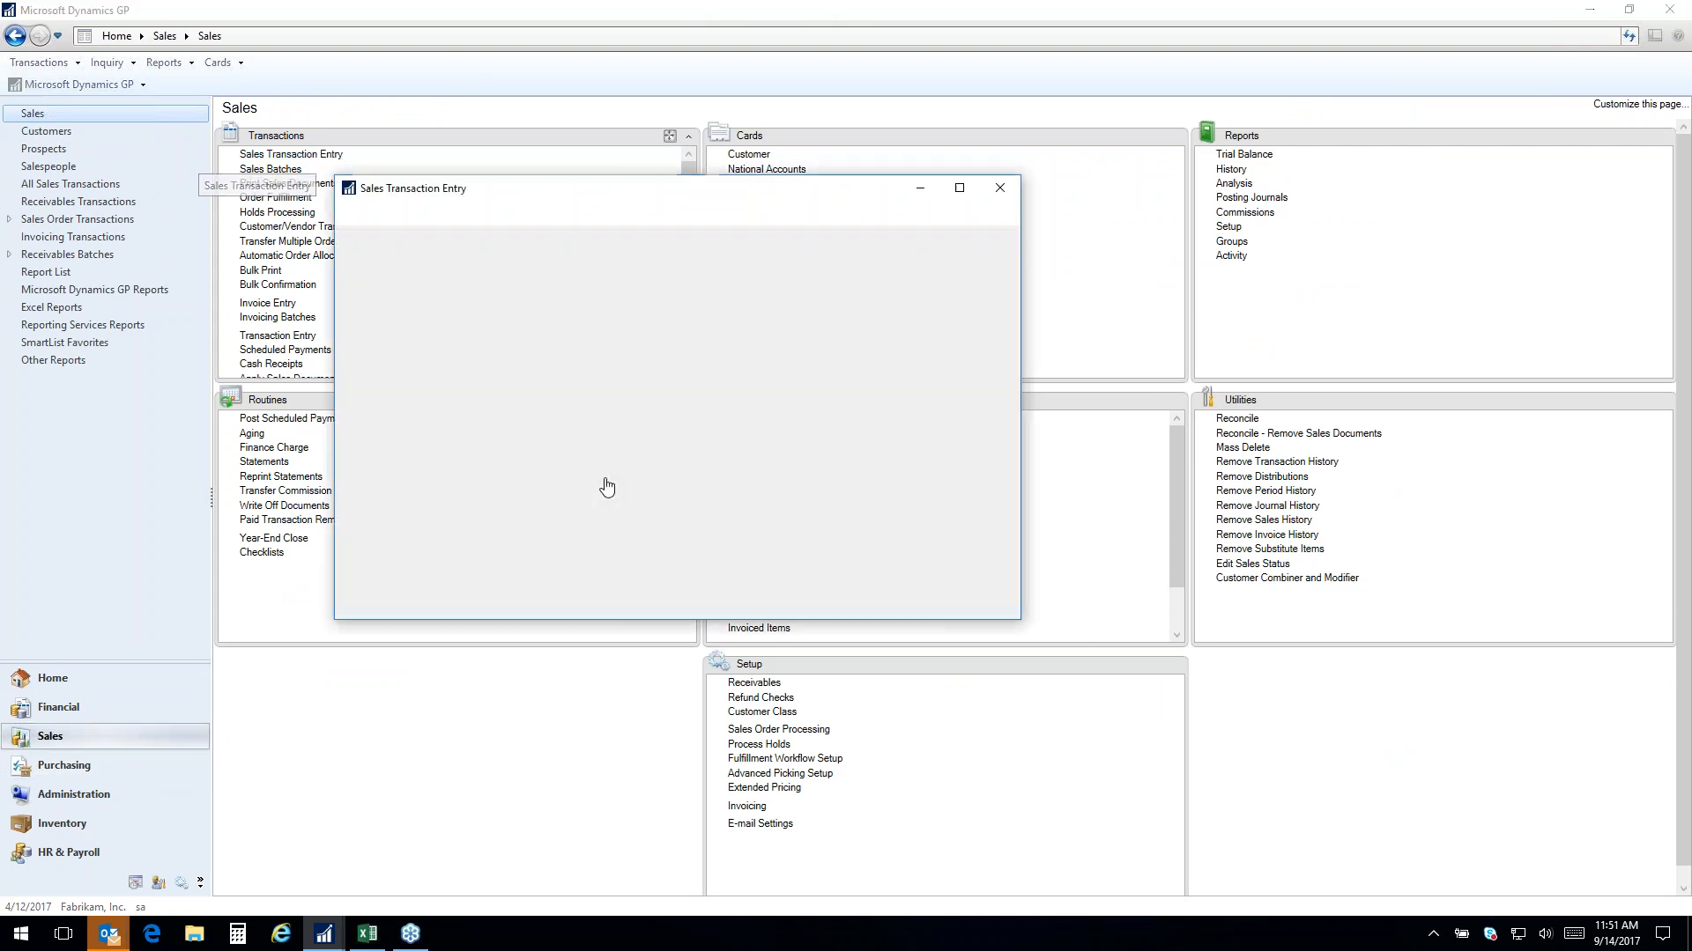
pyautogui.click(558, 300)
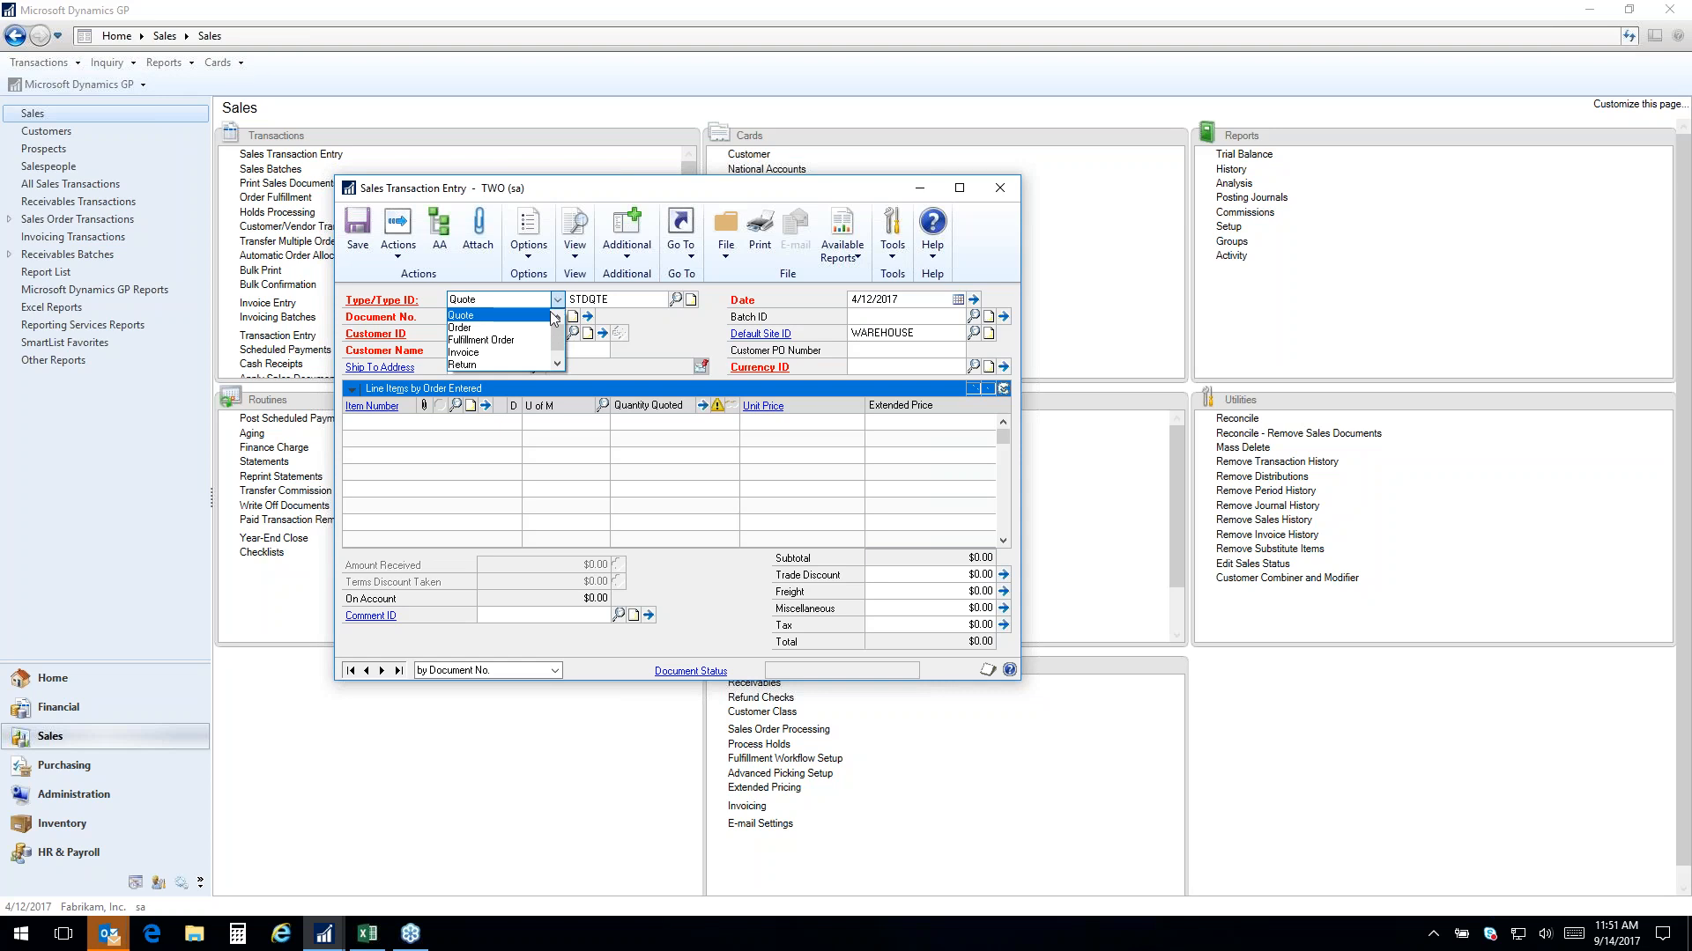
pyautogui.click(558, 363)
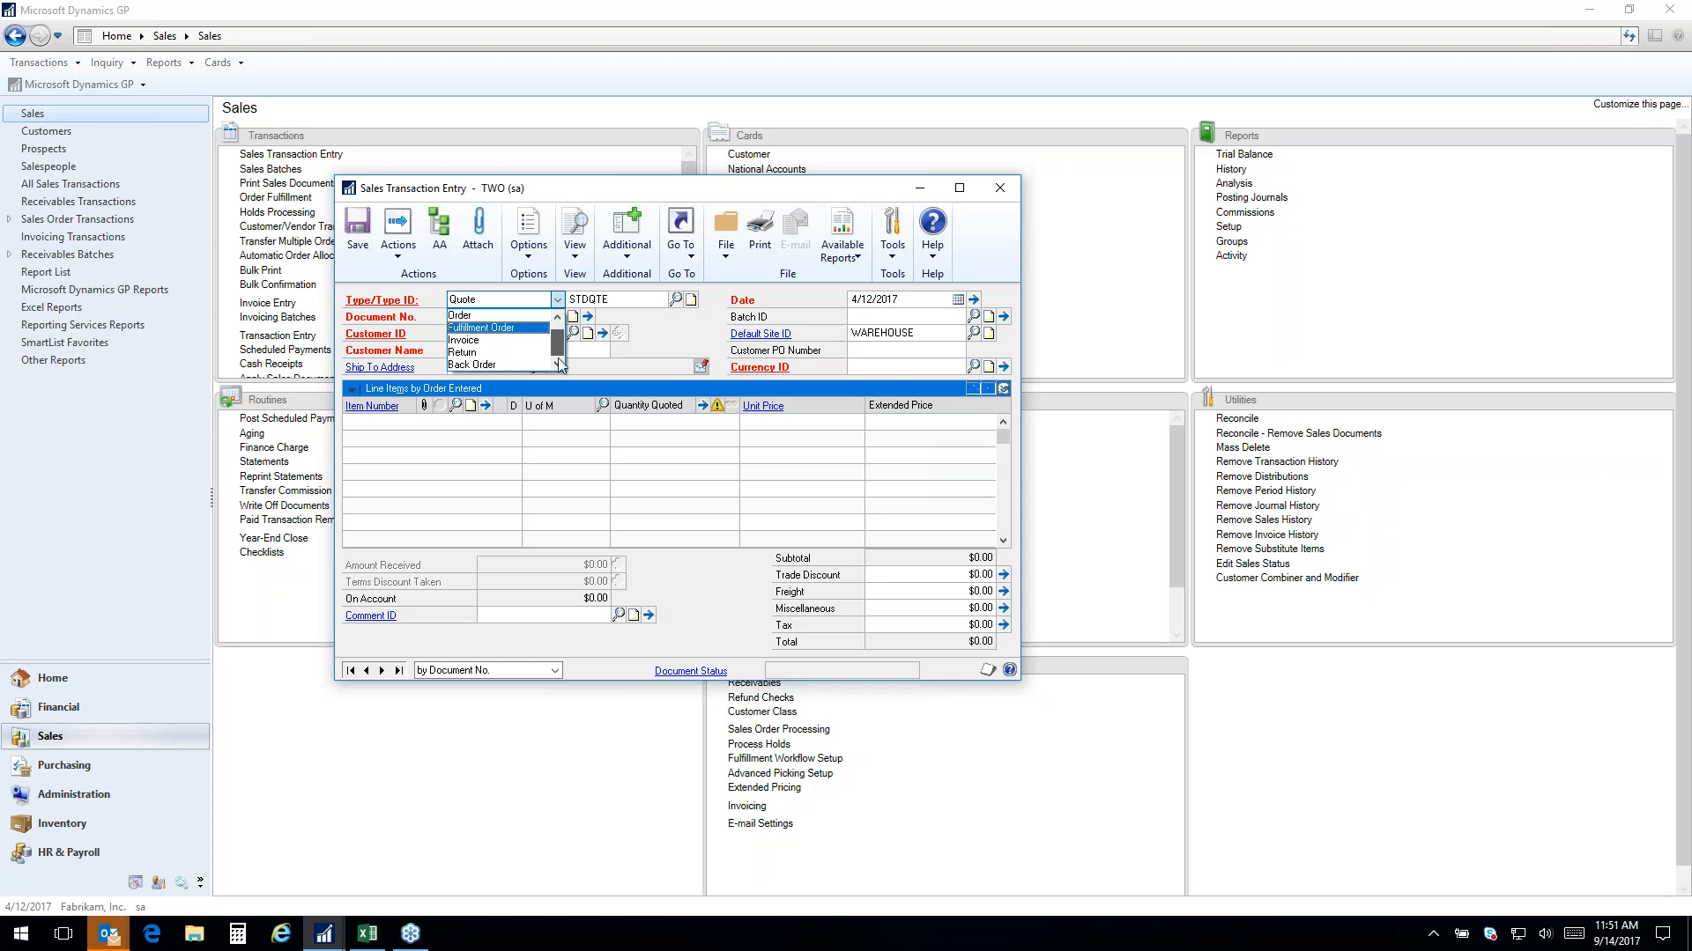
pyautogui.click(463, 341)
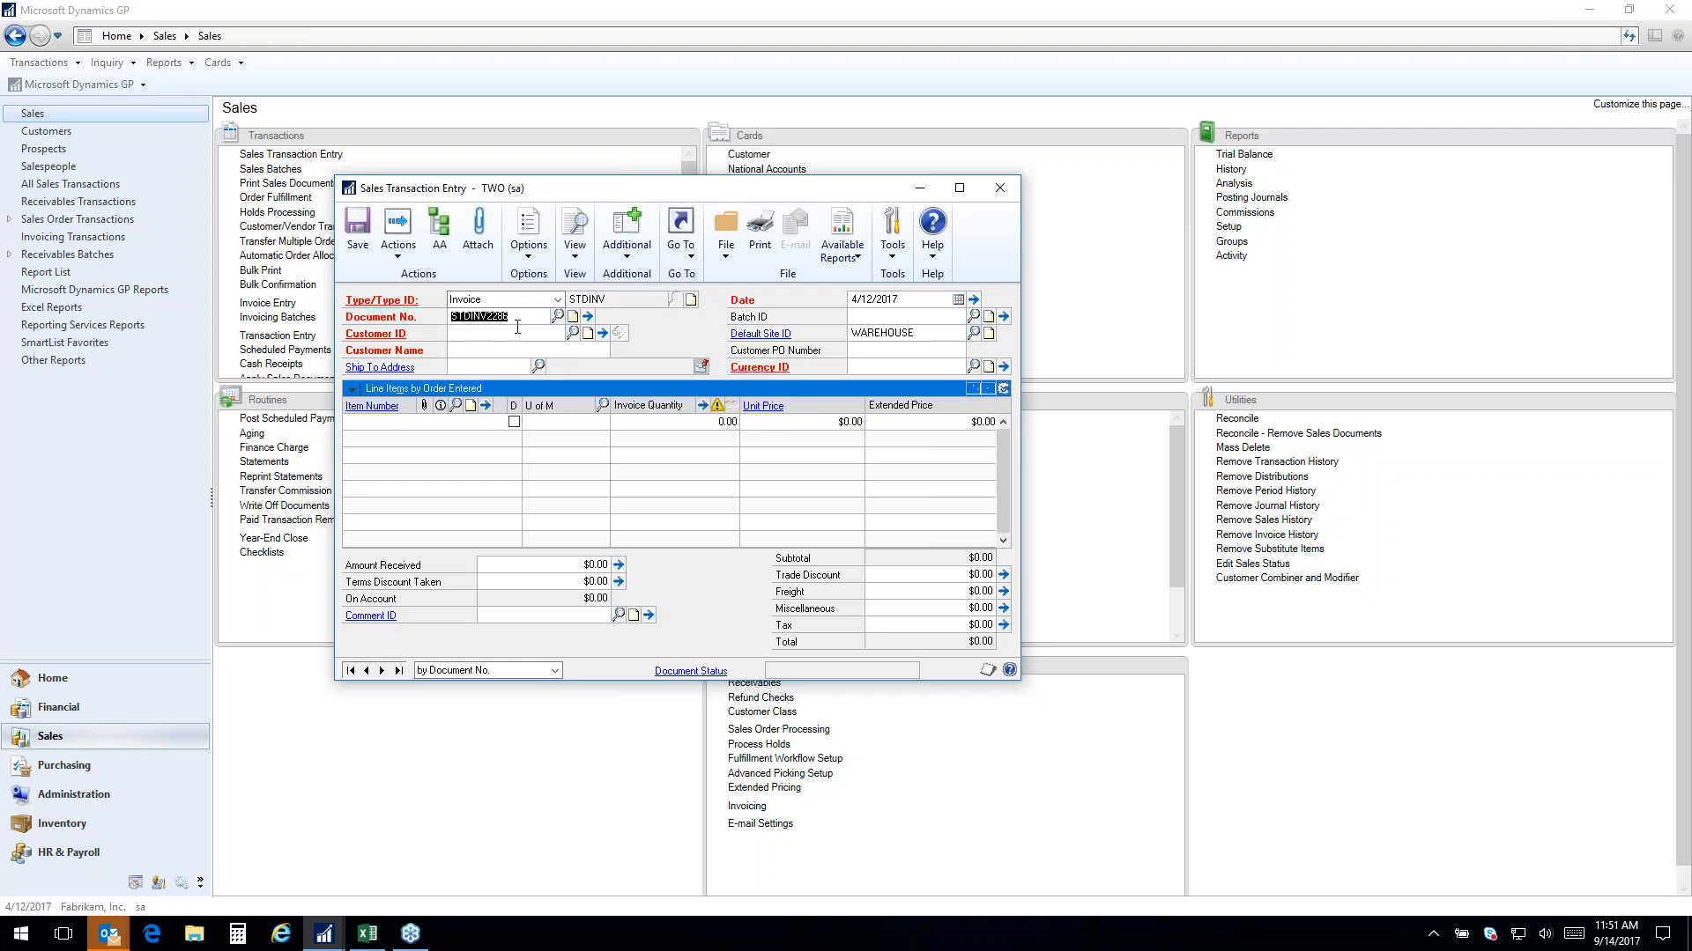
pyautogui.click(499, 315)
pyautogui.press('Delete')
pyautogui.write('6')
pyautogui.press('Tab')
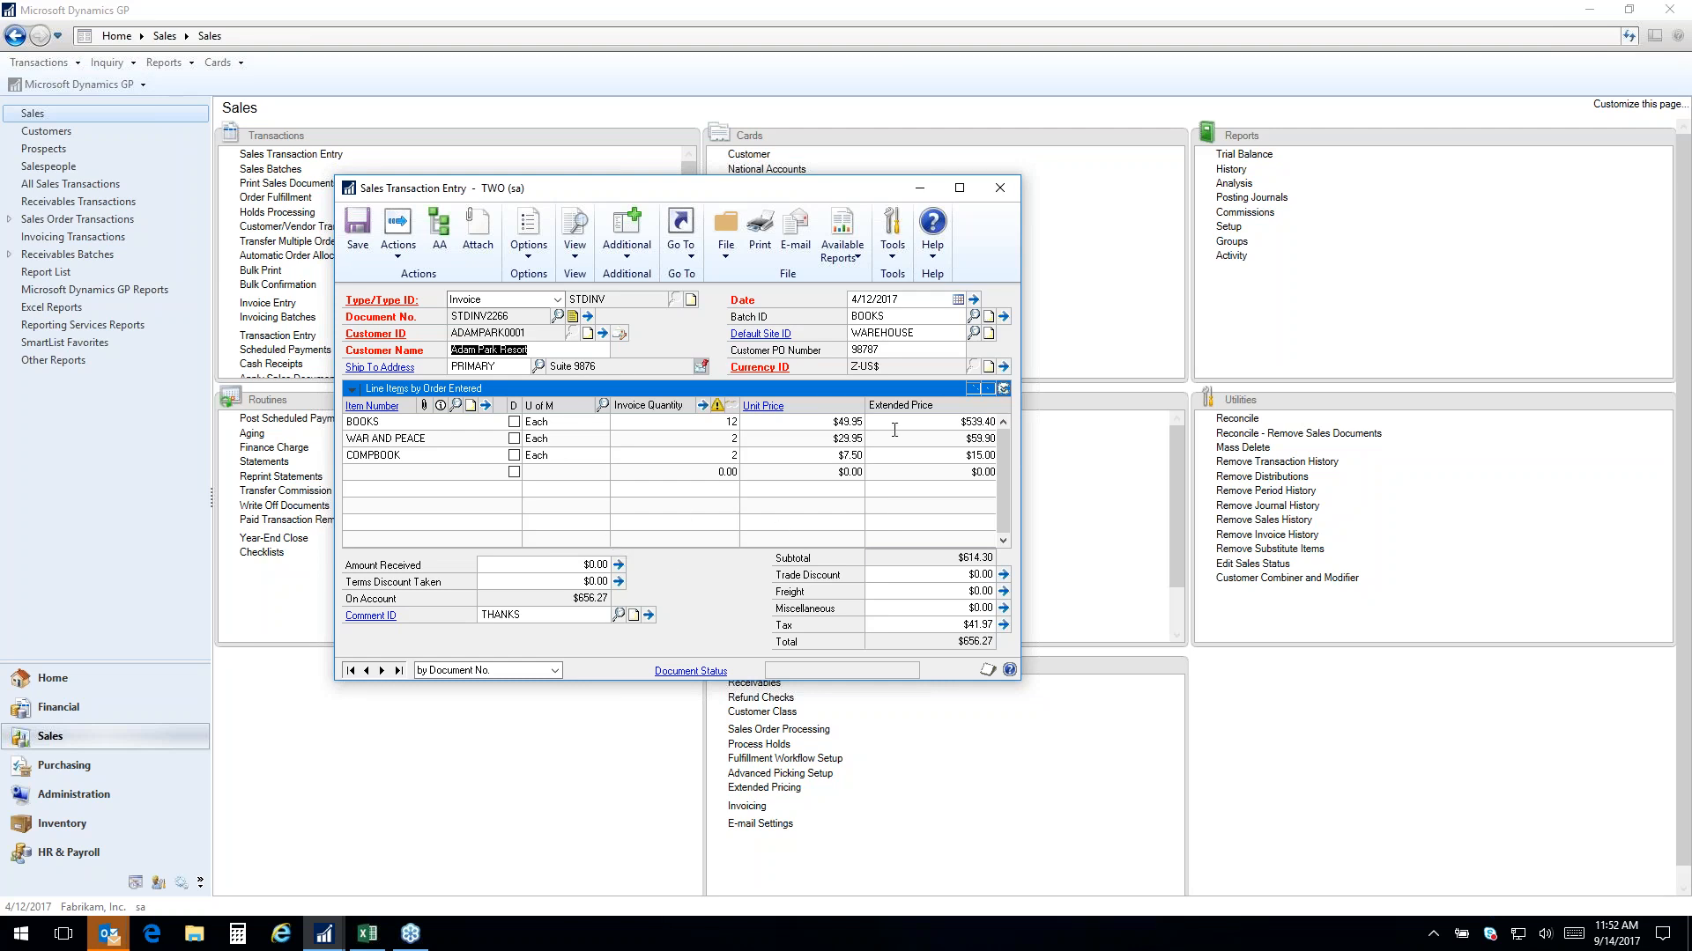
# Print the invoice to screen as a Blank Paper template document, review it in Word and close it
pyautogui.click(759, 234)
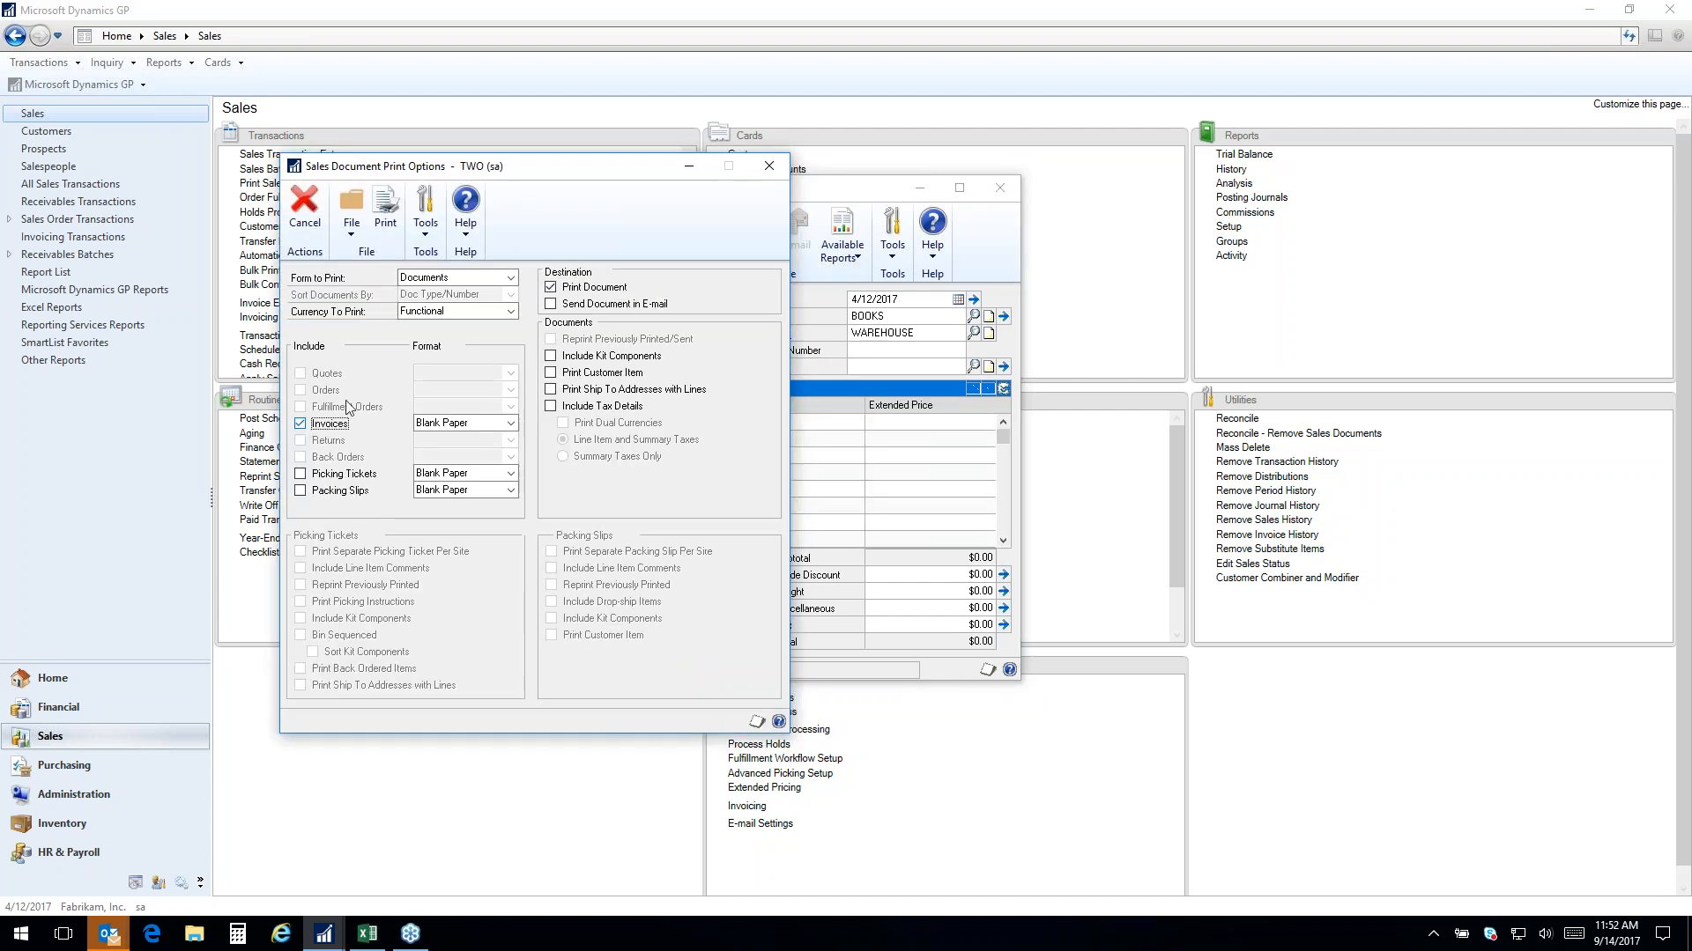
pyautogui.click(385, 219)
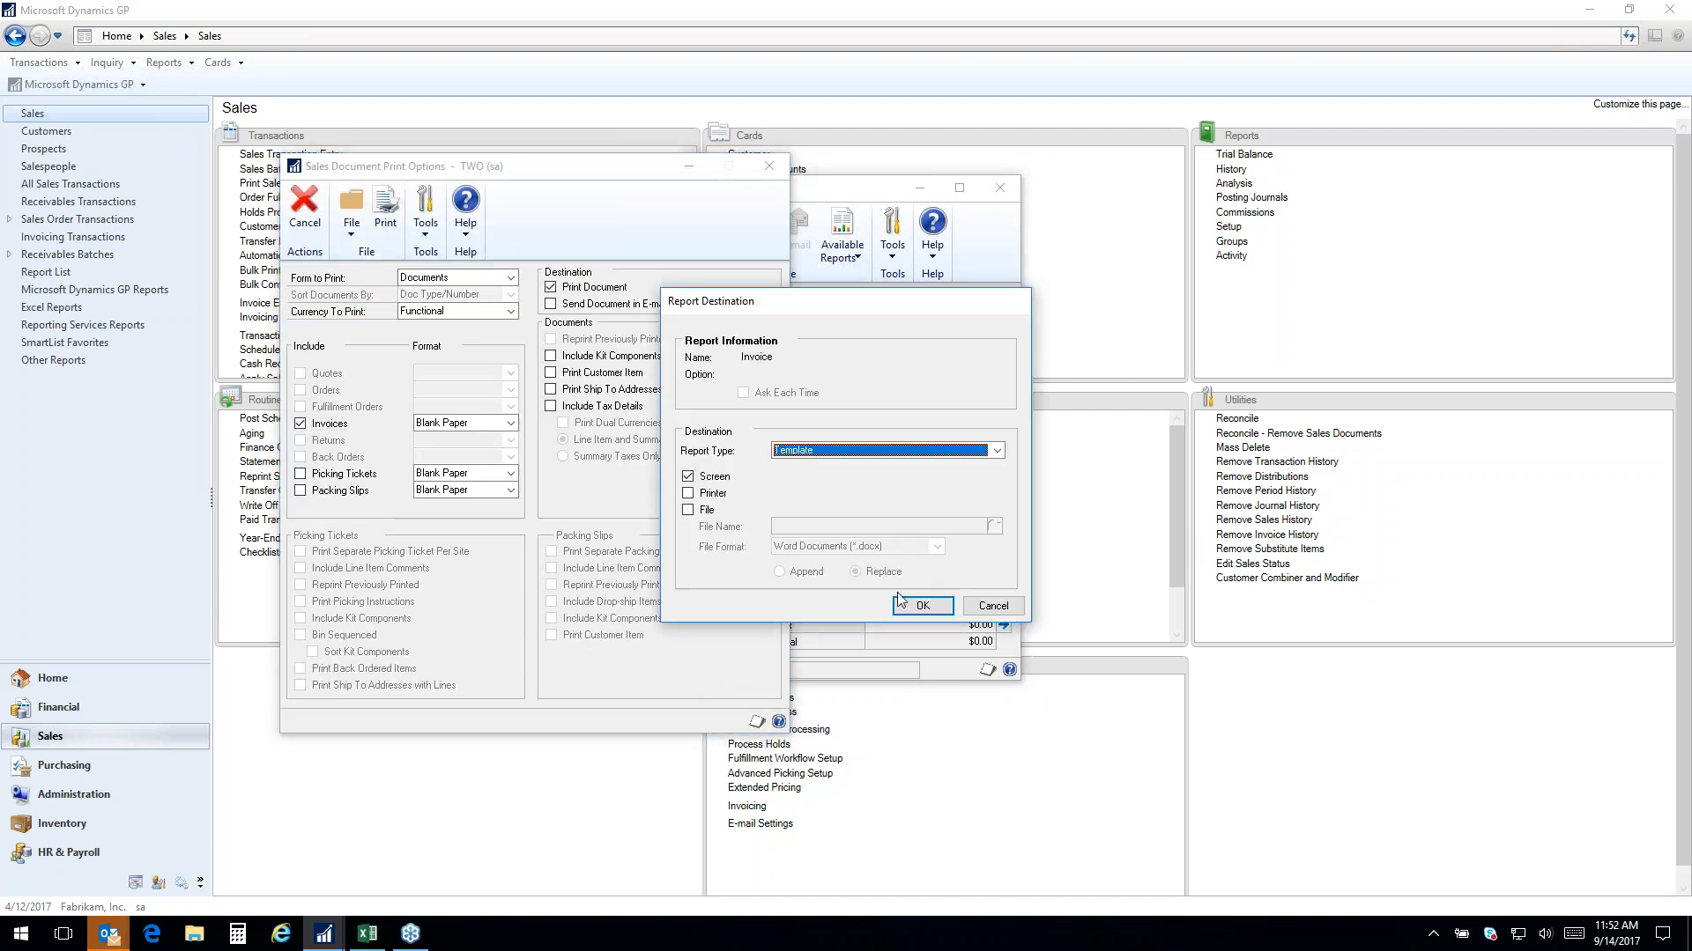
pyautogui.click(915, 608)
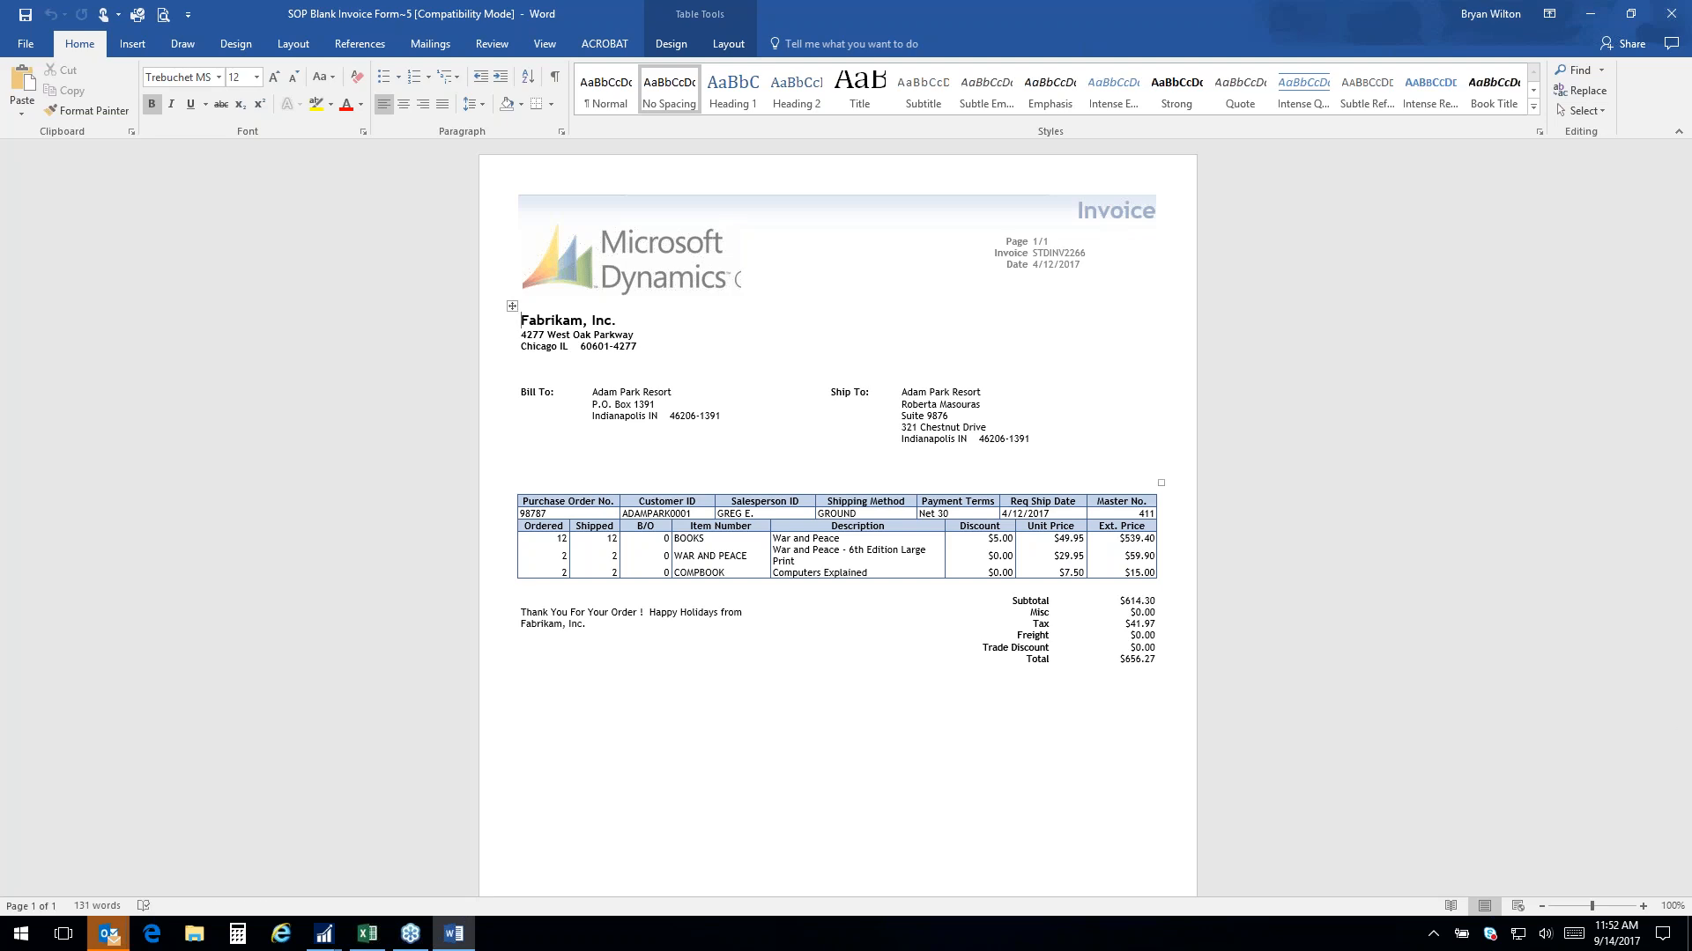
pyautogui.scroll(-3, 1127, 541)
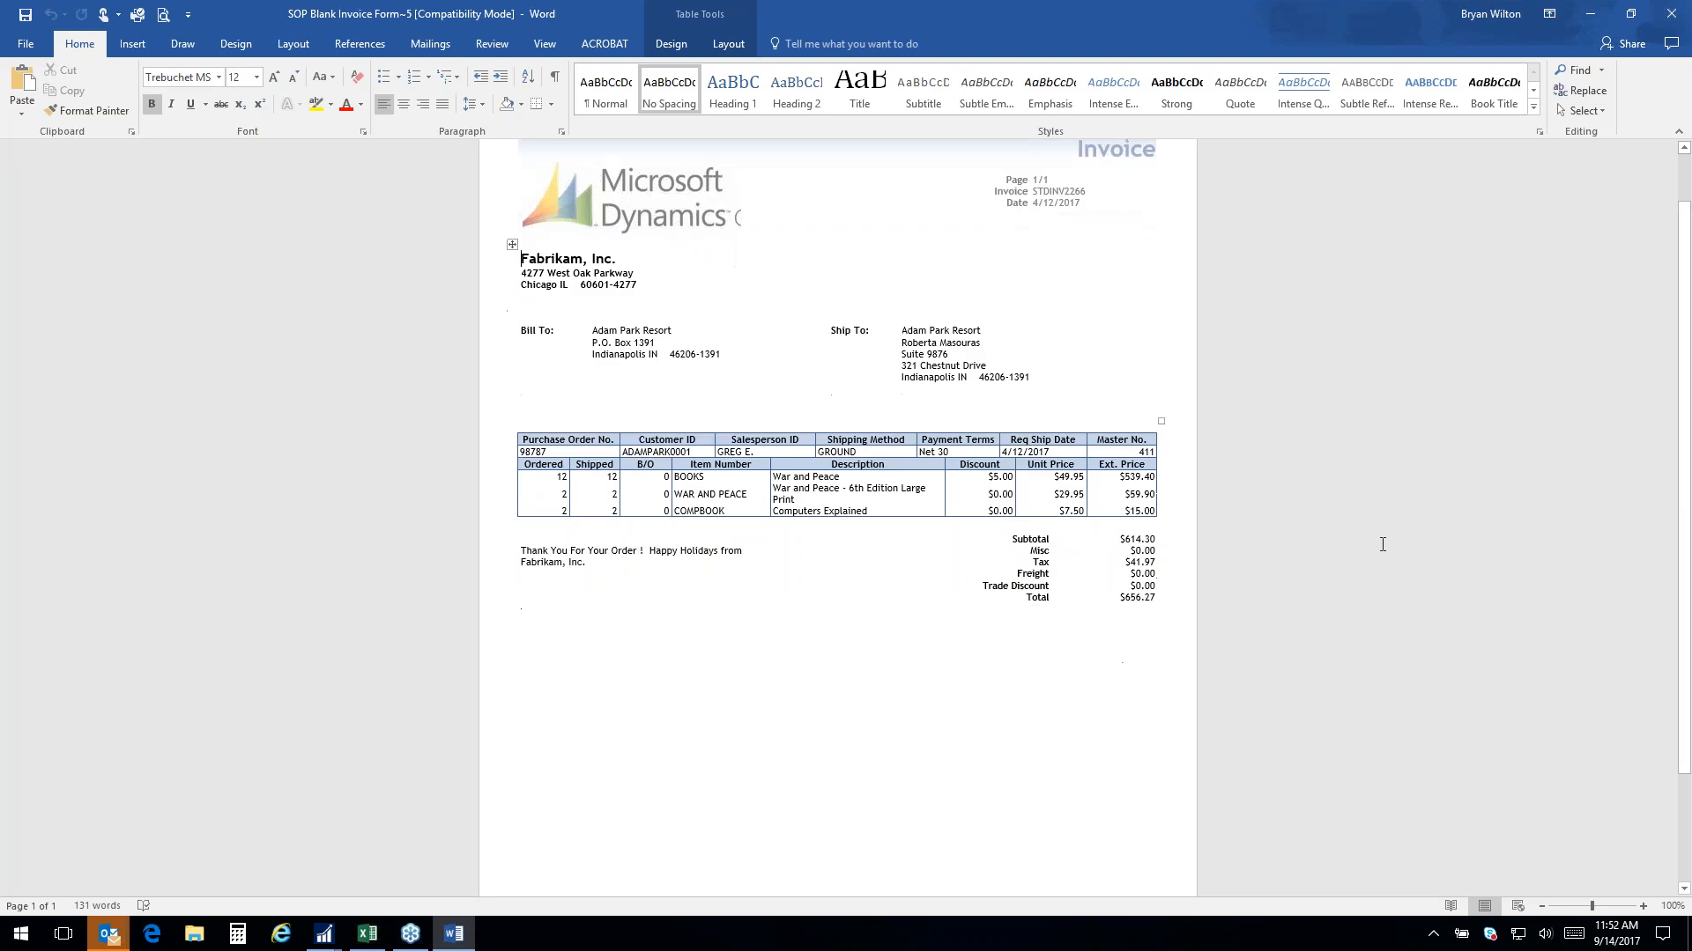
pyautogui.scroll(3, 1381, 545)
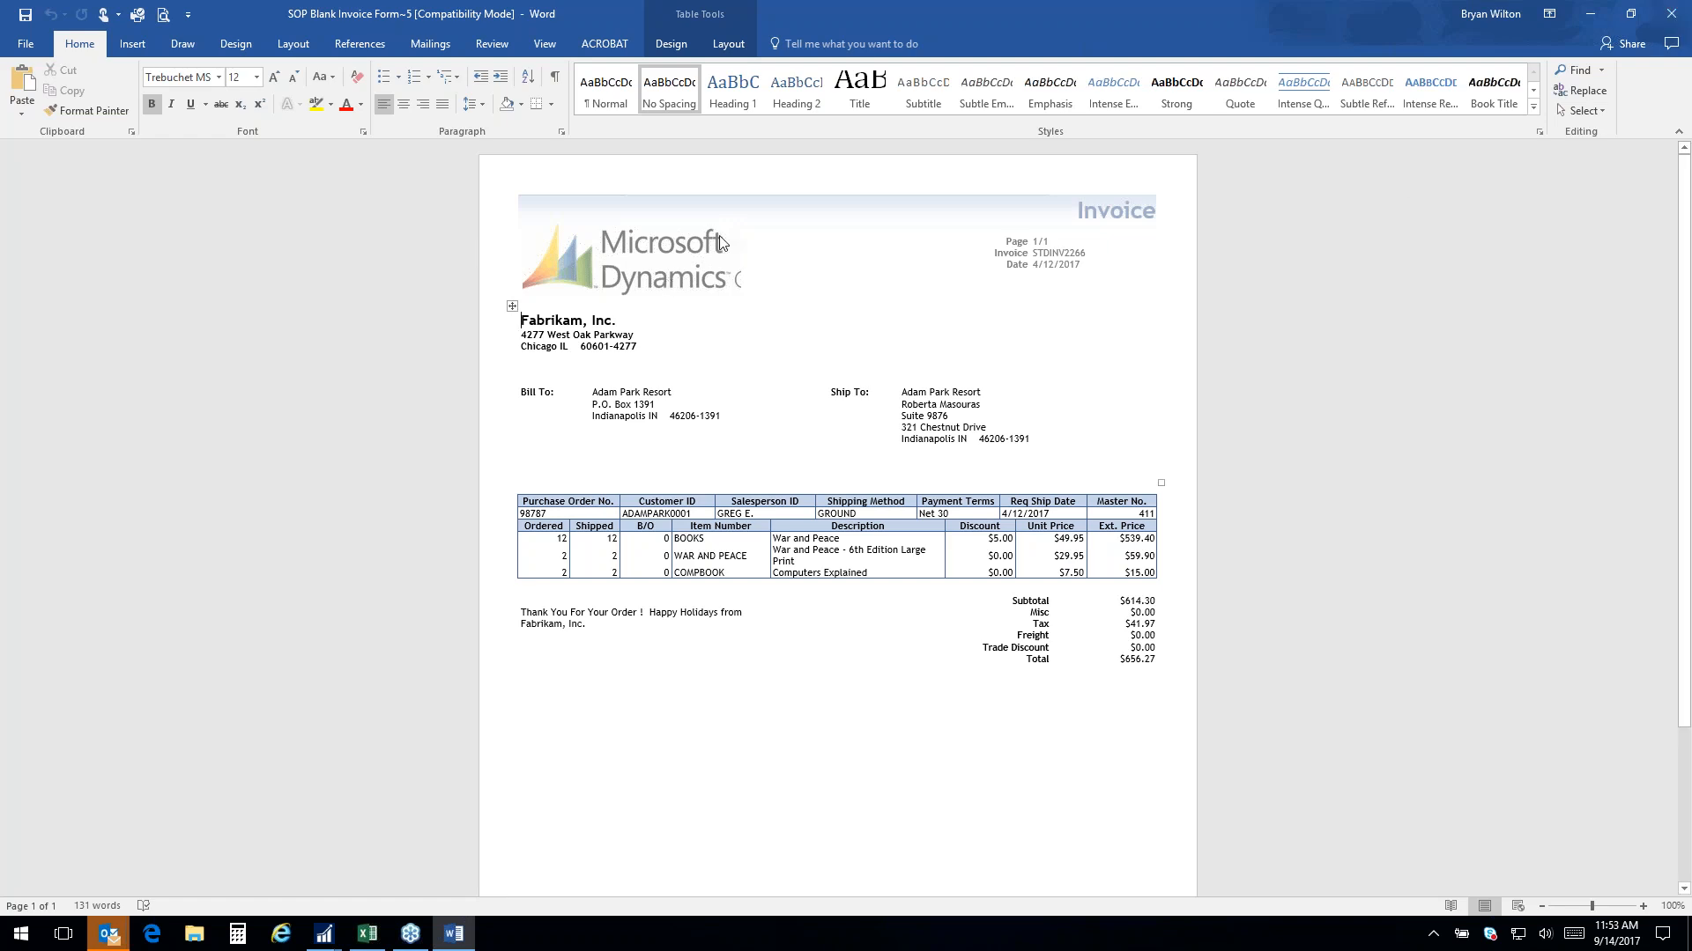
pyautogui.click(1673, 12)
# Reload invoice STDINV2266, send it by e-mail and close Sales Transaction Entry
pyautogui.press('Tab')
pyautogui.click(547, 319)
pyautogui.write('66')
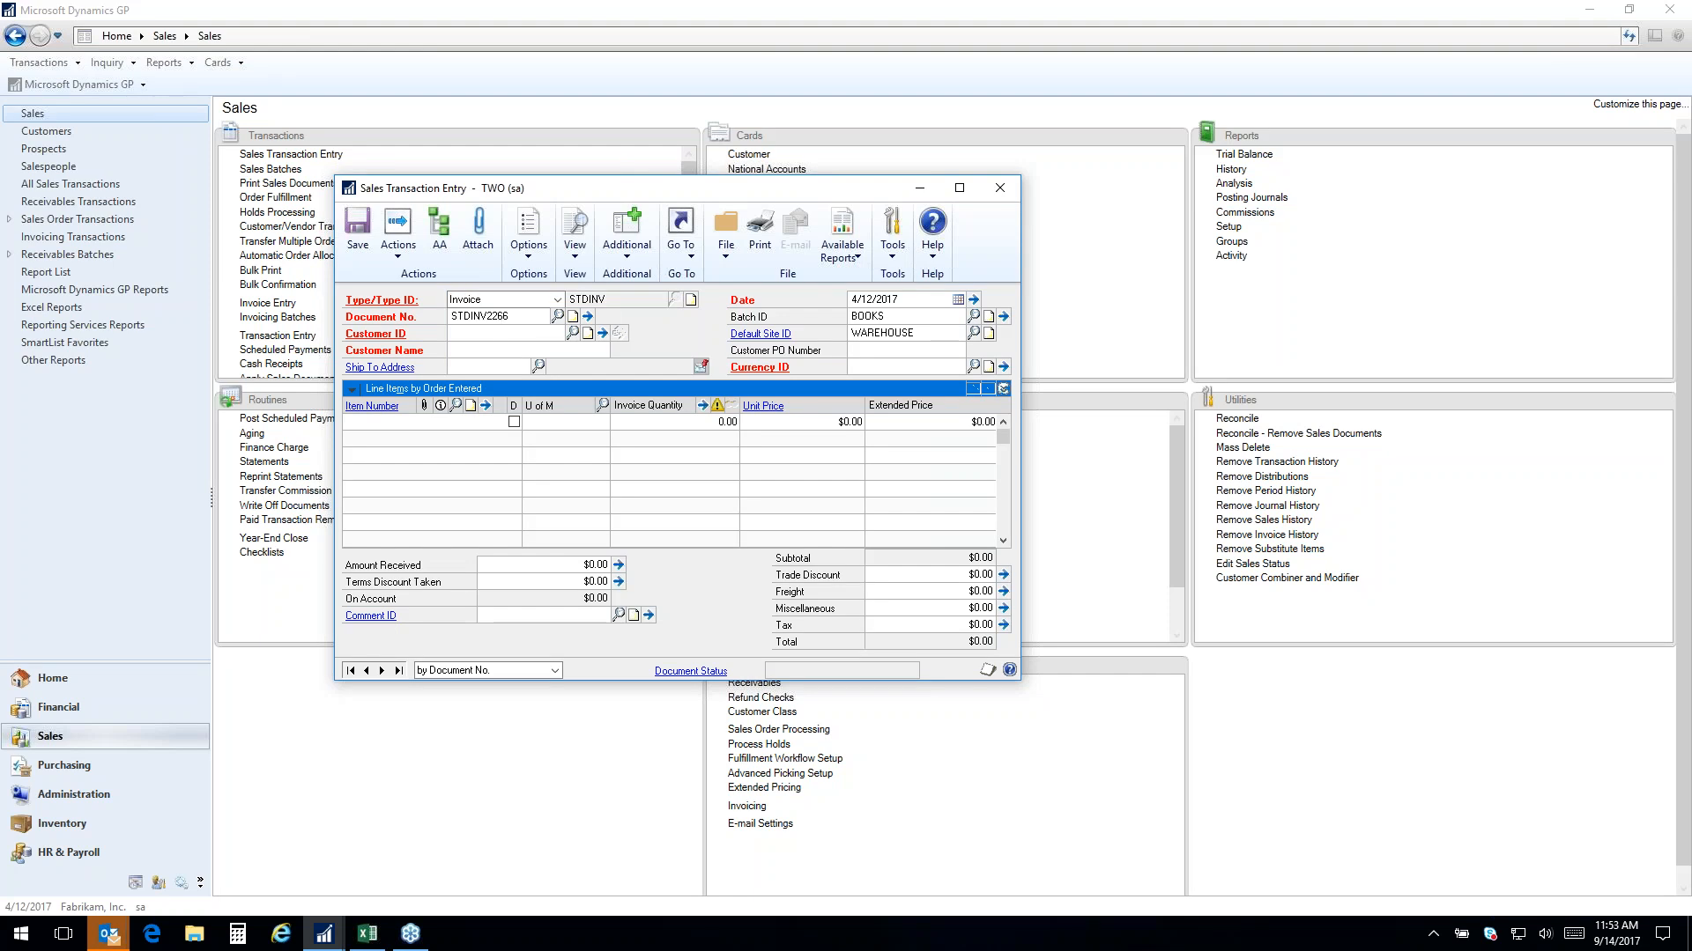
pyautogui.press('Tab')
pyautogui.click(795, 236)
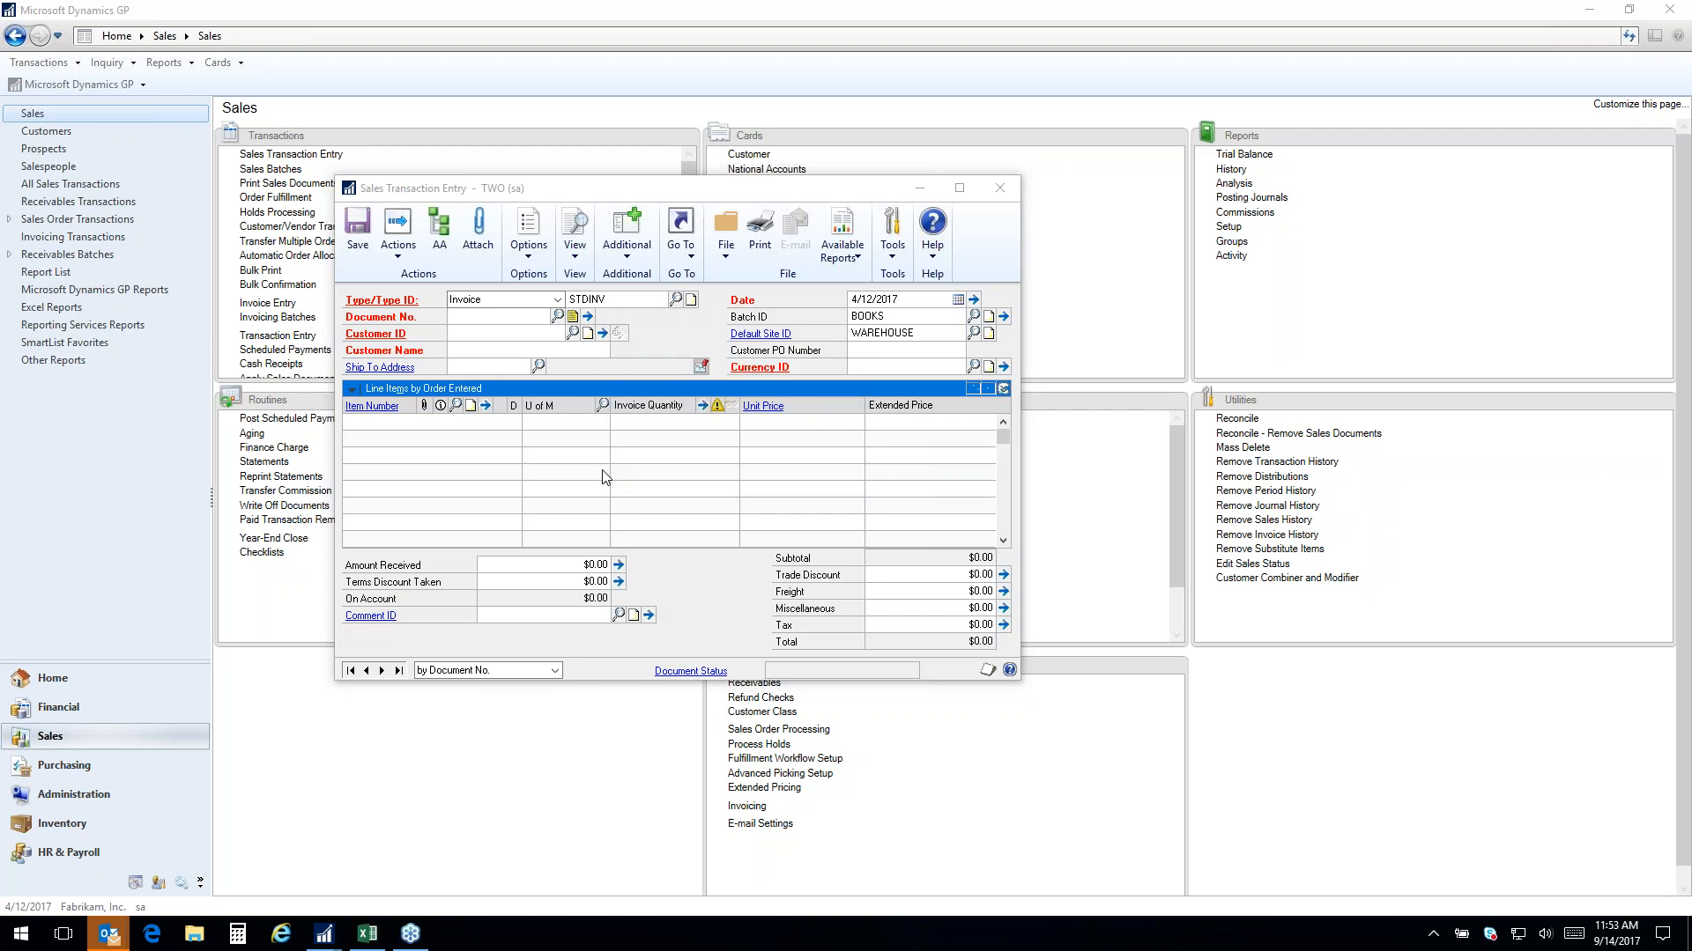
pyautogui.click(1001, 190)
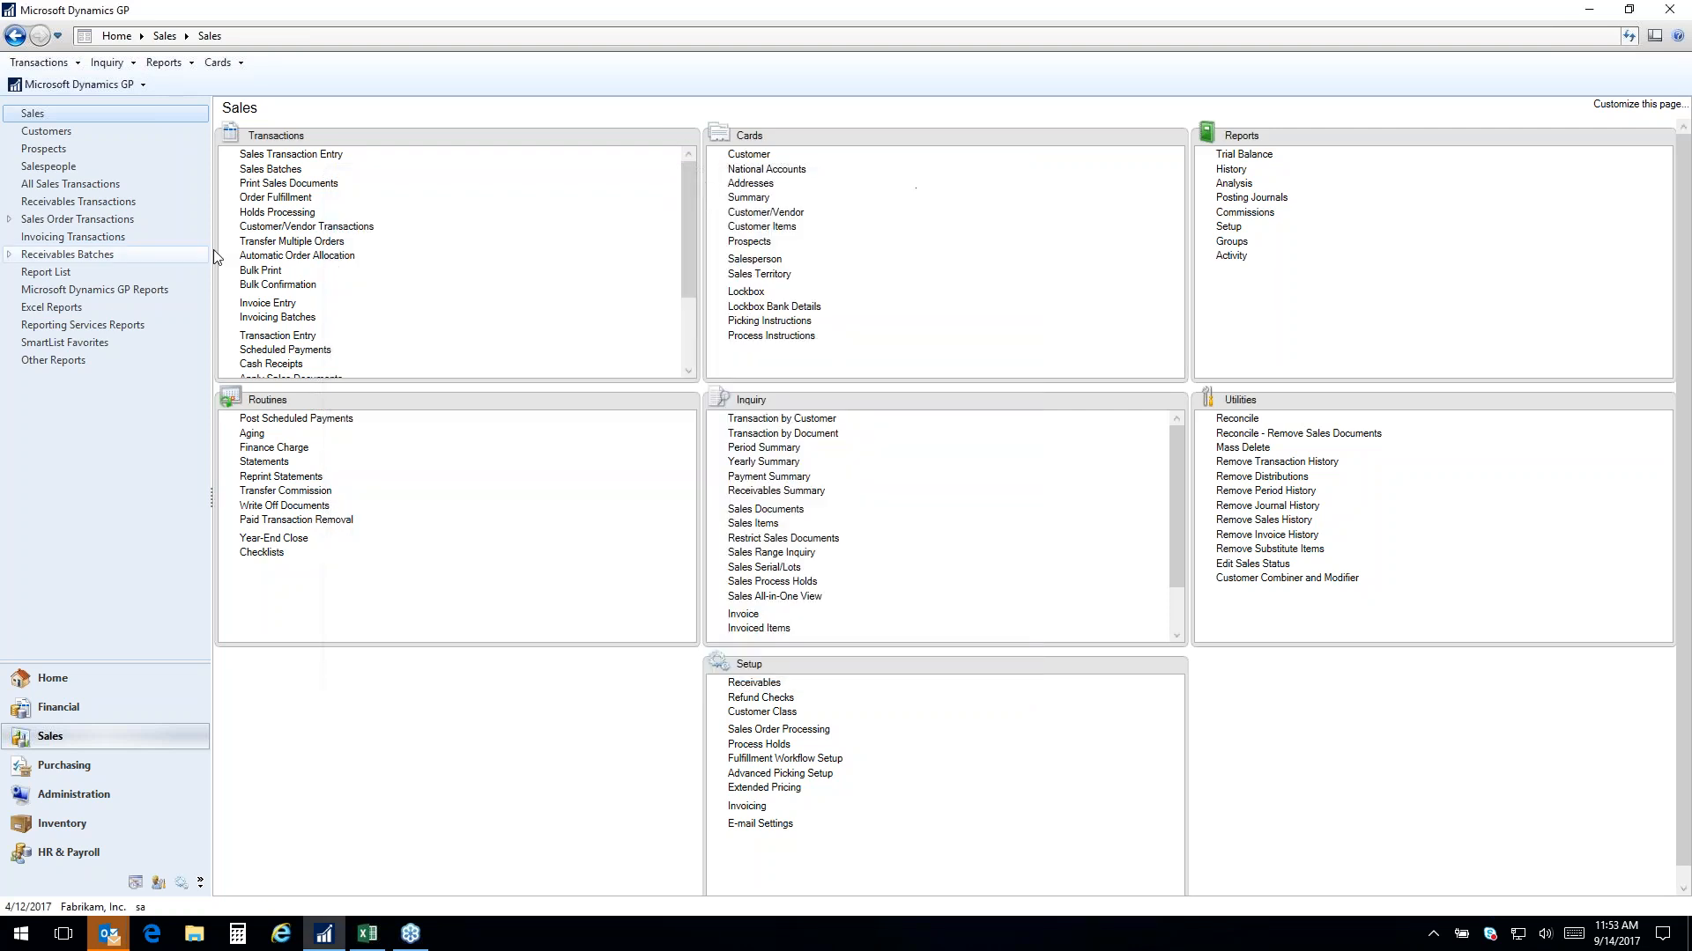
# Open the general Transaction Entry window in the Financial area and reposition it nearer the middle of the workspace
pyautogui.click(75, 710)
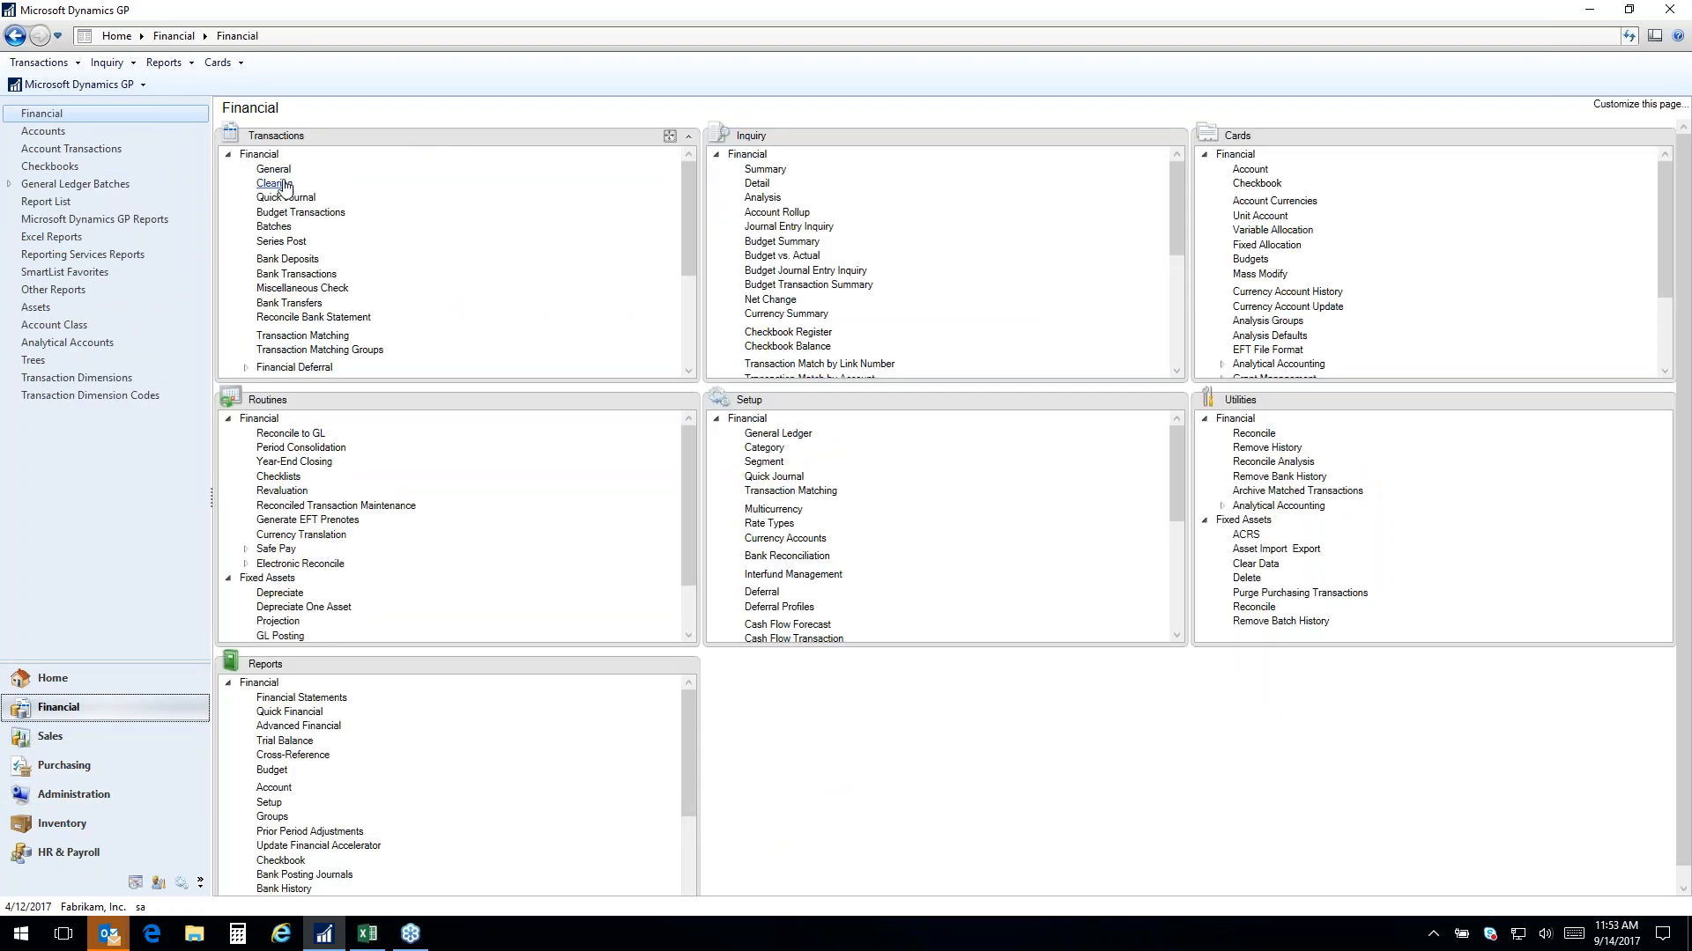
pyautogui.click(268, 169)
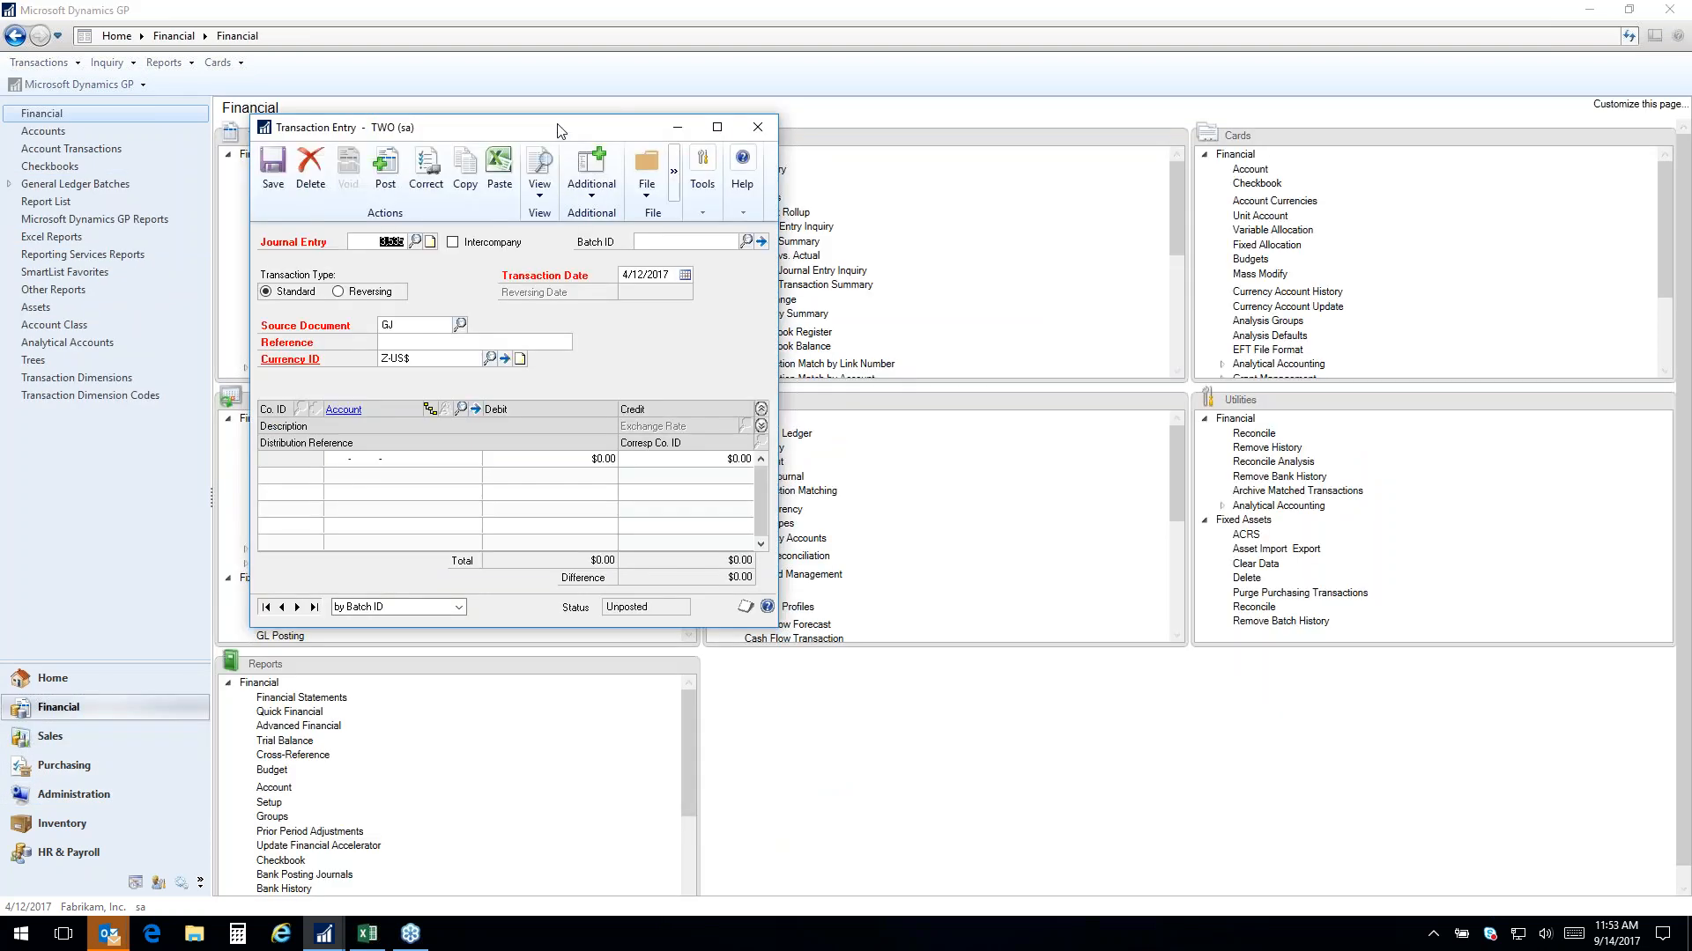
pyautogui.moveTo(560, 131); pyautogui.dragTo(882, 152)
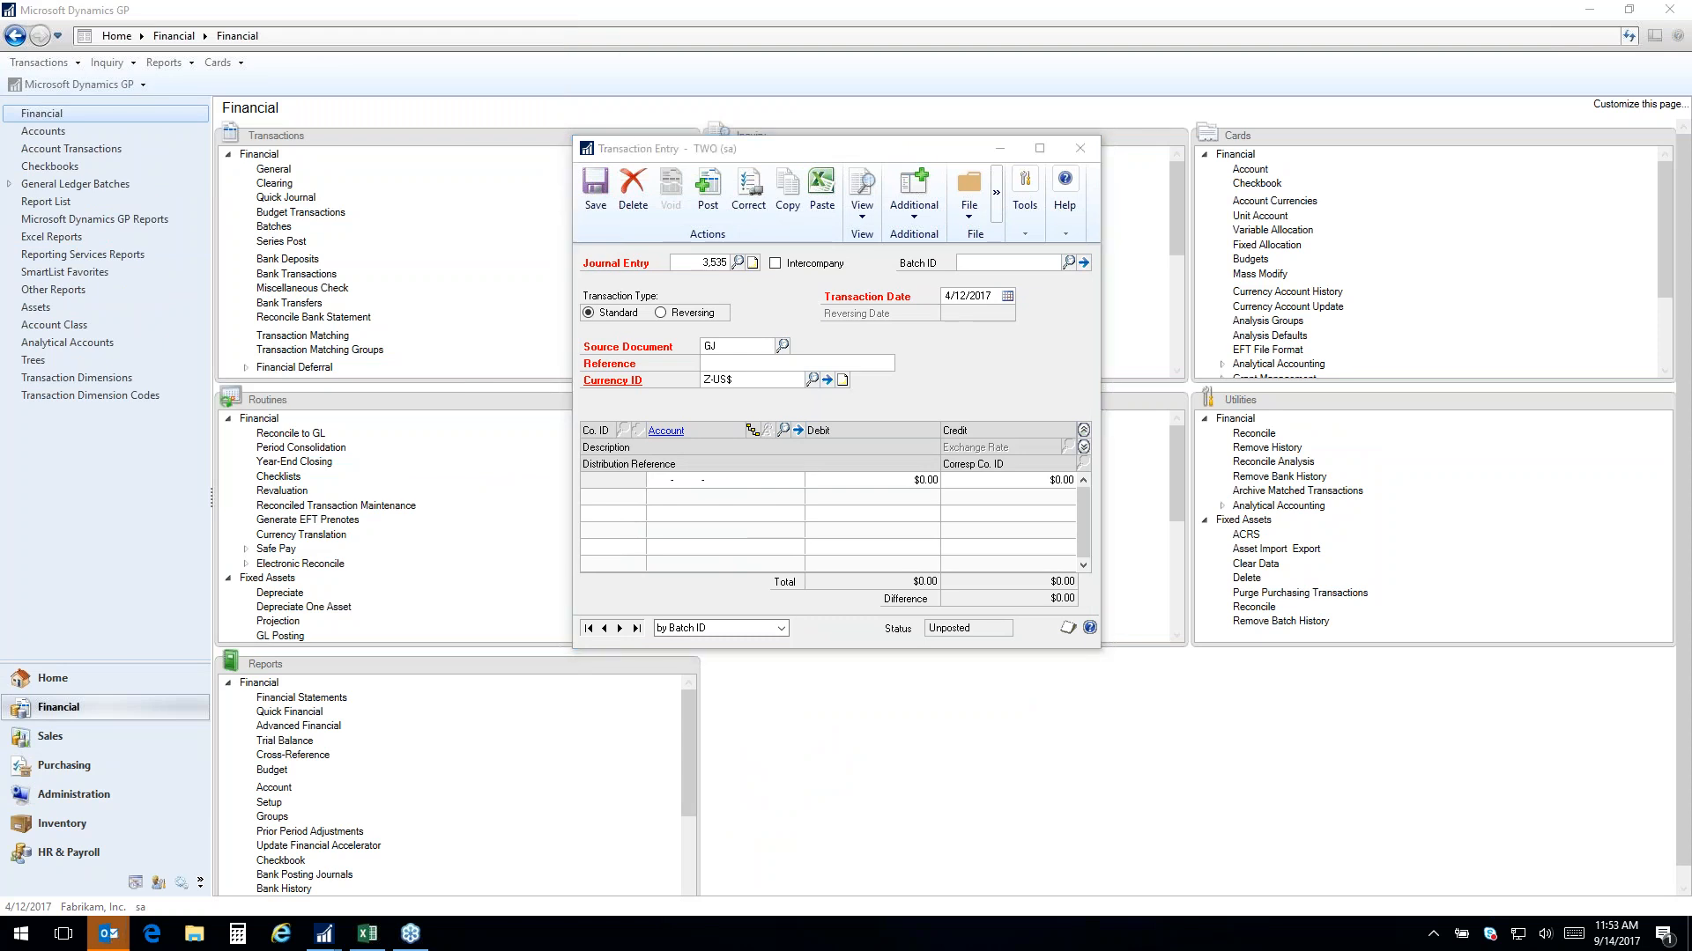
# Open the PDF attached to the received invoice e-mail, review the invoice, and close the PDF and the message
pyautogui.moveTo(0, 387); pyautogui.dragTo(776, 146)
pyautogui.click(573, 401)
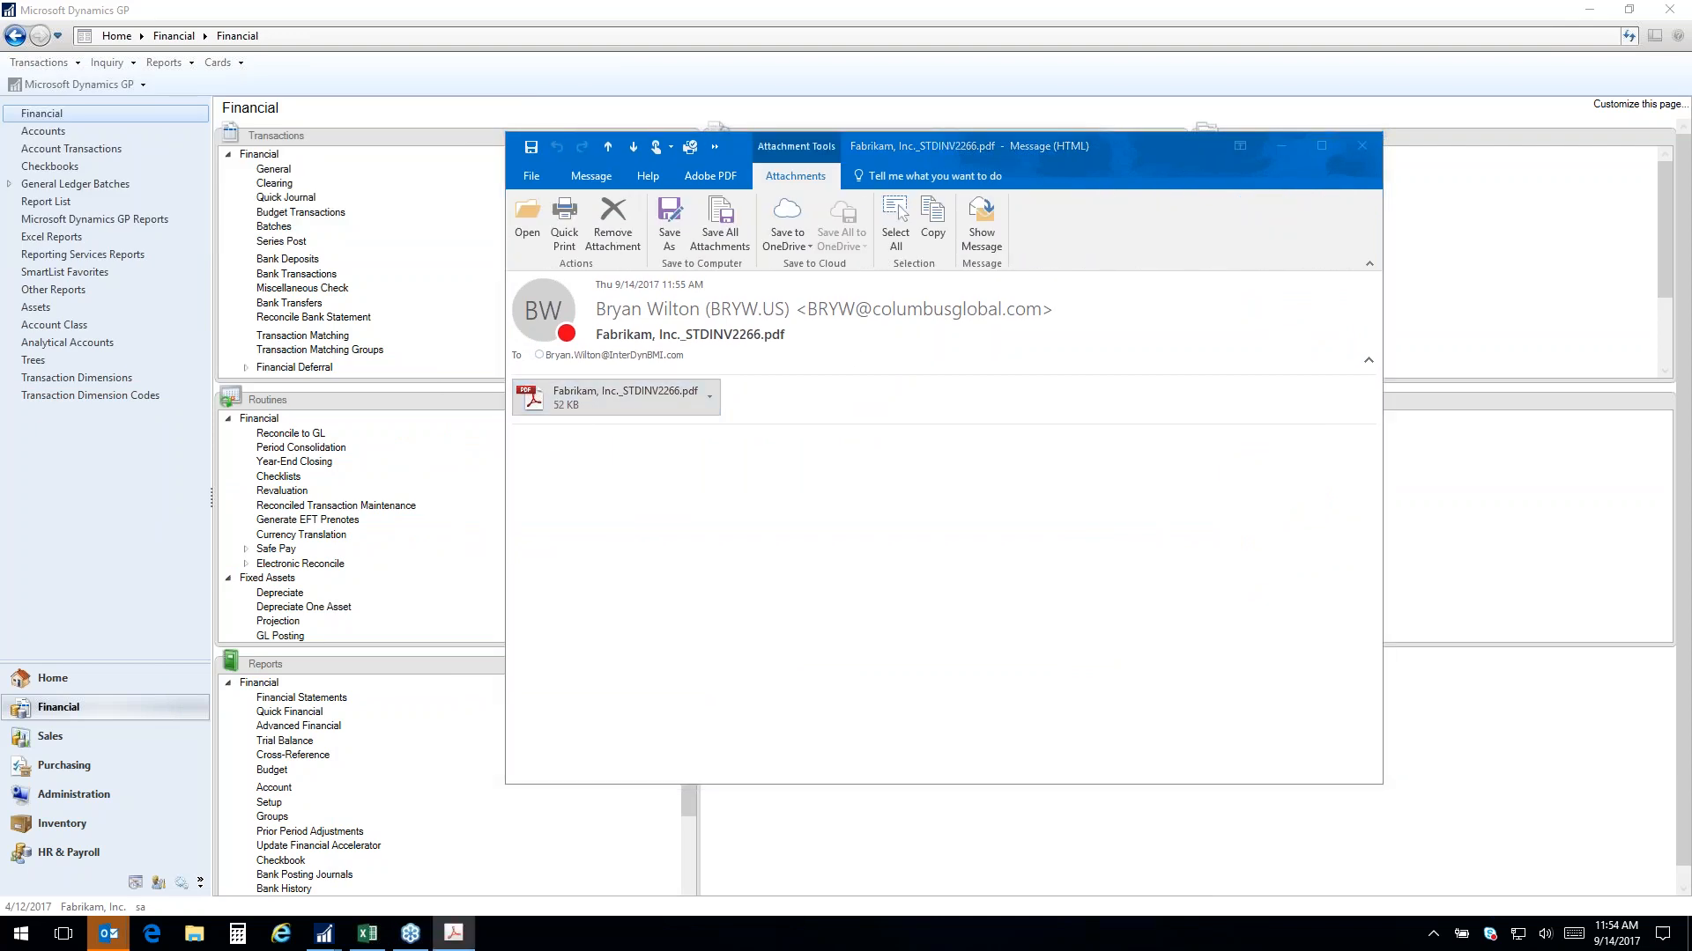
pyautogui.doubleClick(442, 54)
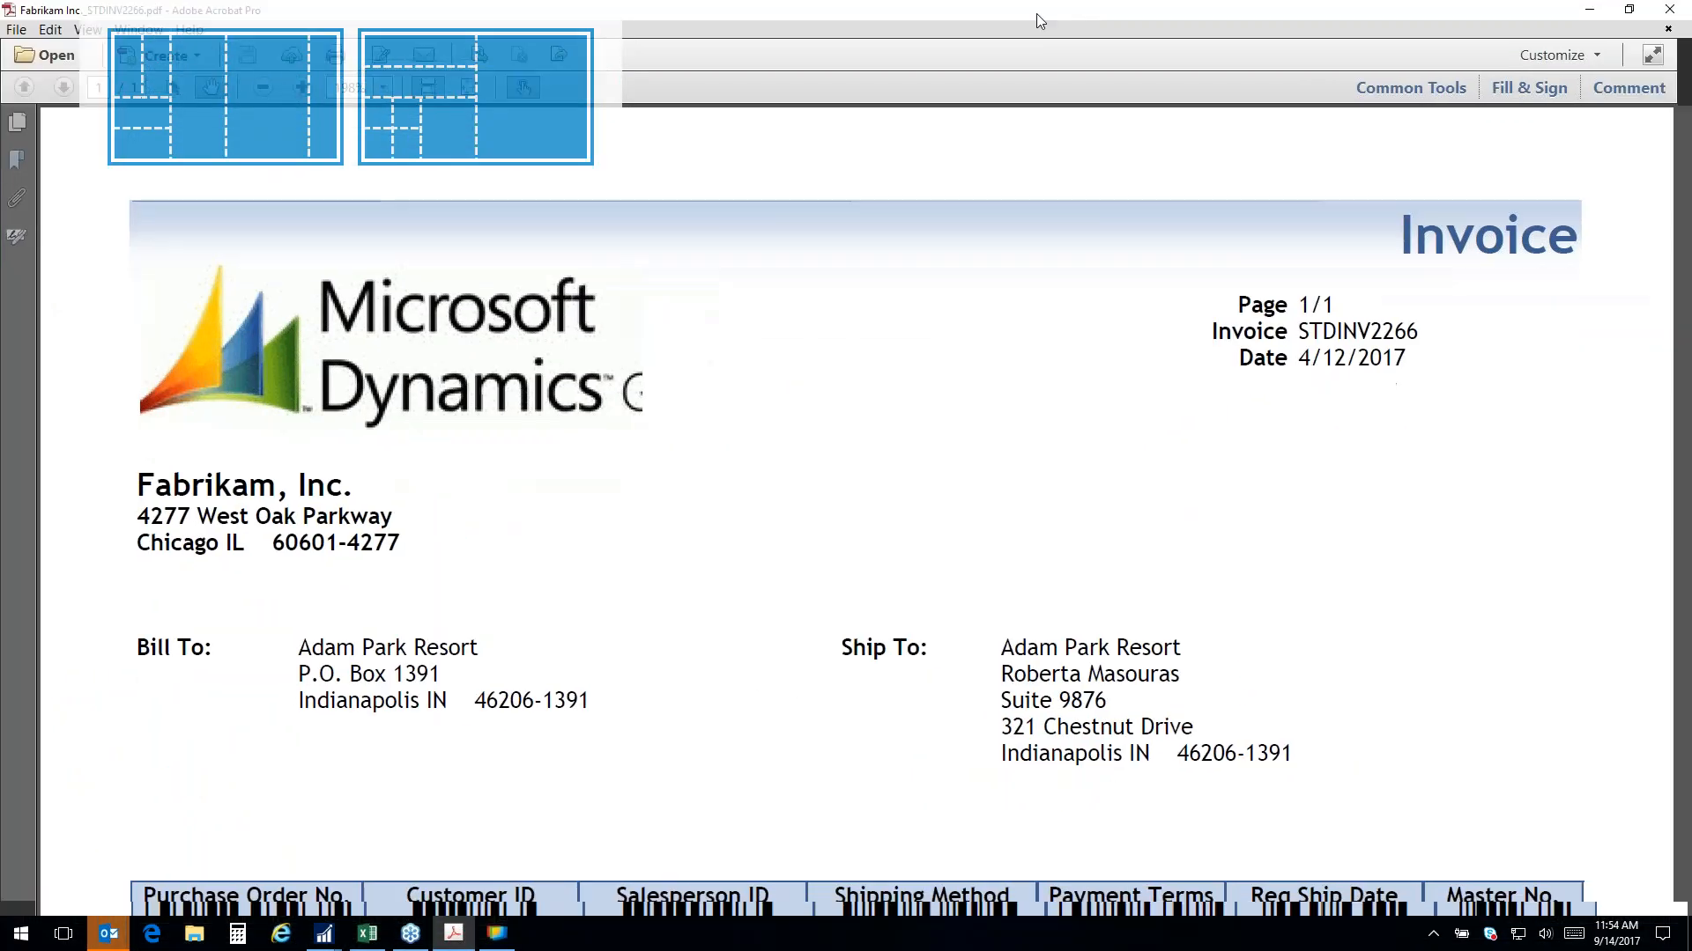
pyautogui.scroll(-10, 1052, 430)
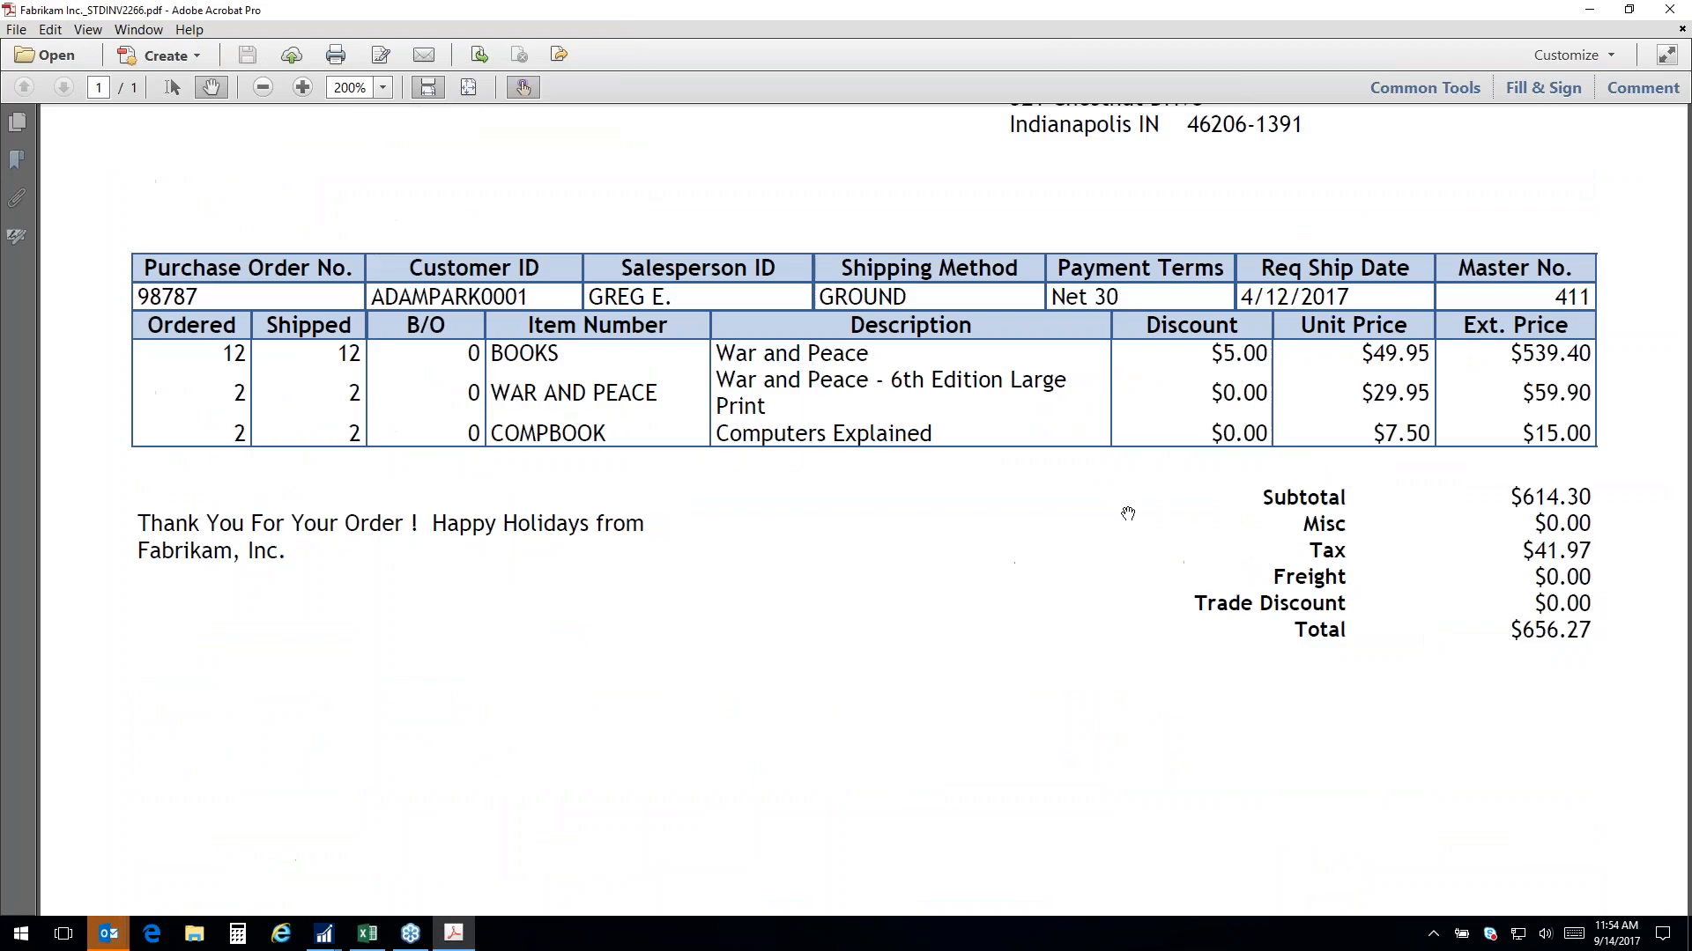
pyautogui.scroll(4, 1126, 518)
pyautogui.scroll(5, 1126, 518)
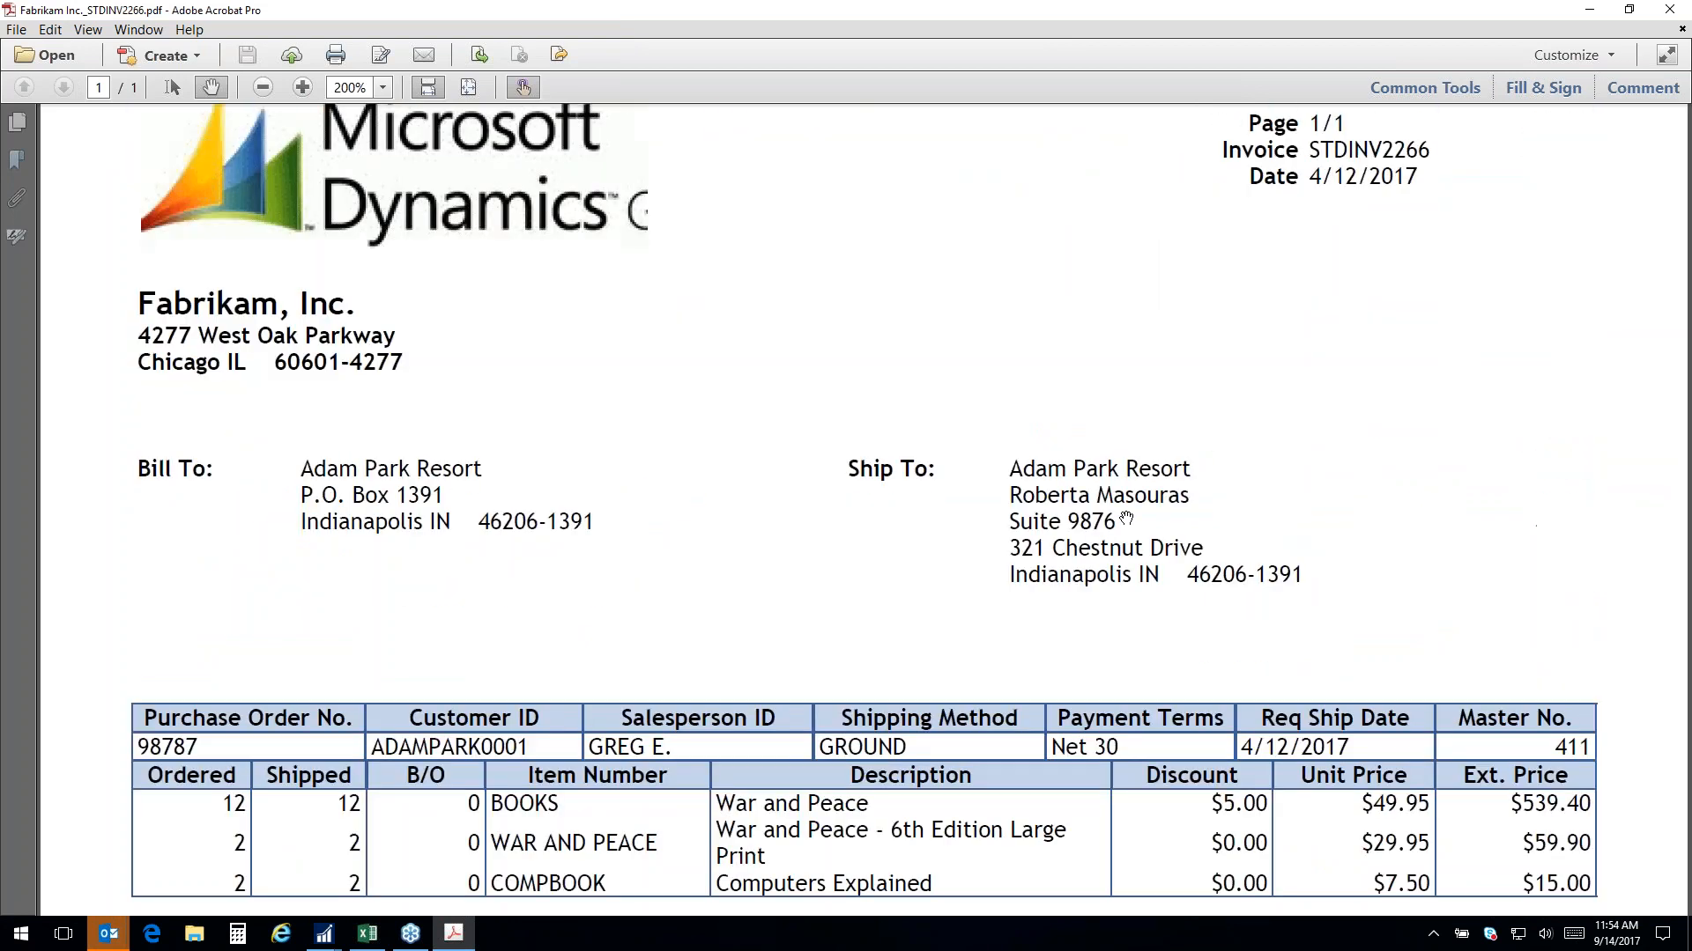
pyautogui.click(1670, 12)
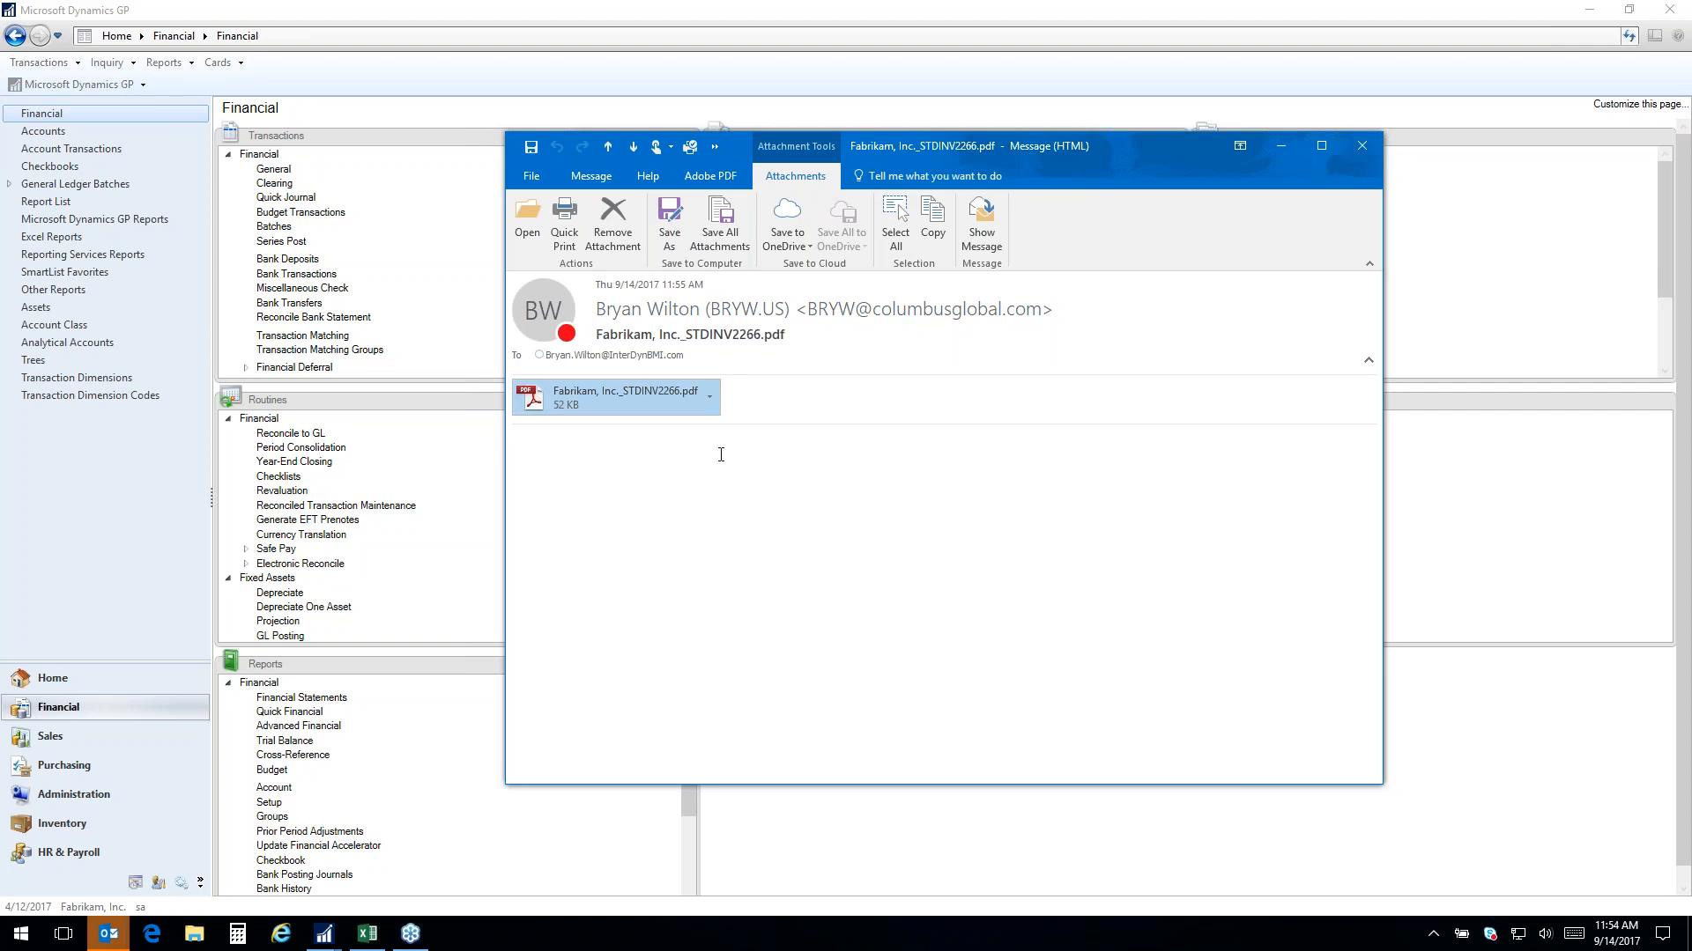
pyautogui.click(1363, 149)
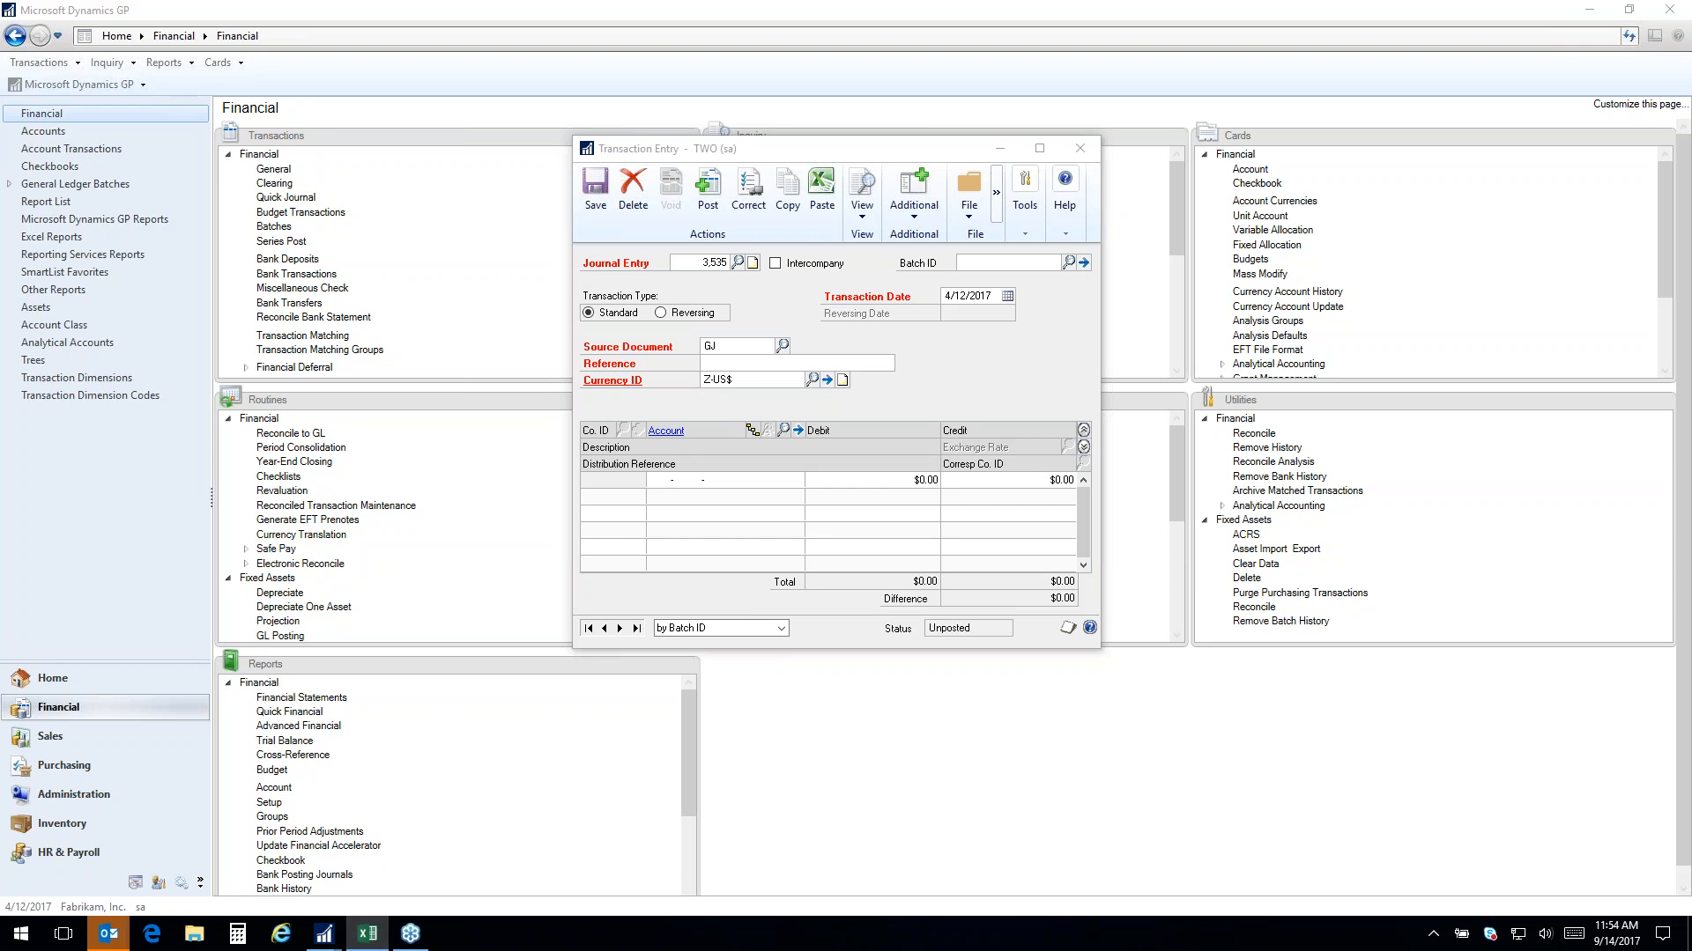
# Switch to the GL copy-paste workbook in Excel and copy the journal distribution rows in A2:E15, without the header row
pyautogui.click(368, 934)
pyautogui.moveTo(981, 62); pyautogui.dragTo(780, 155)
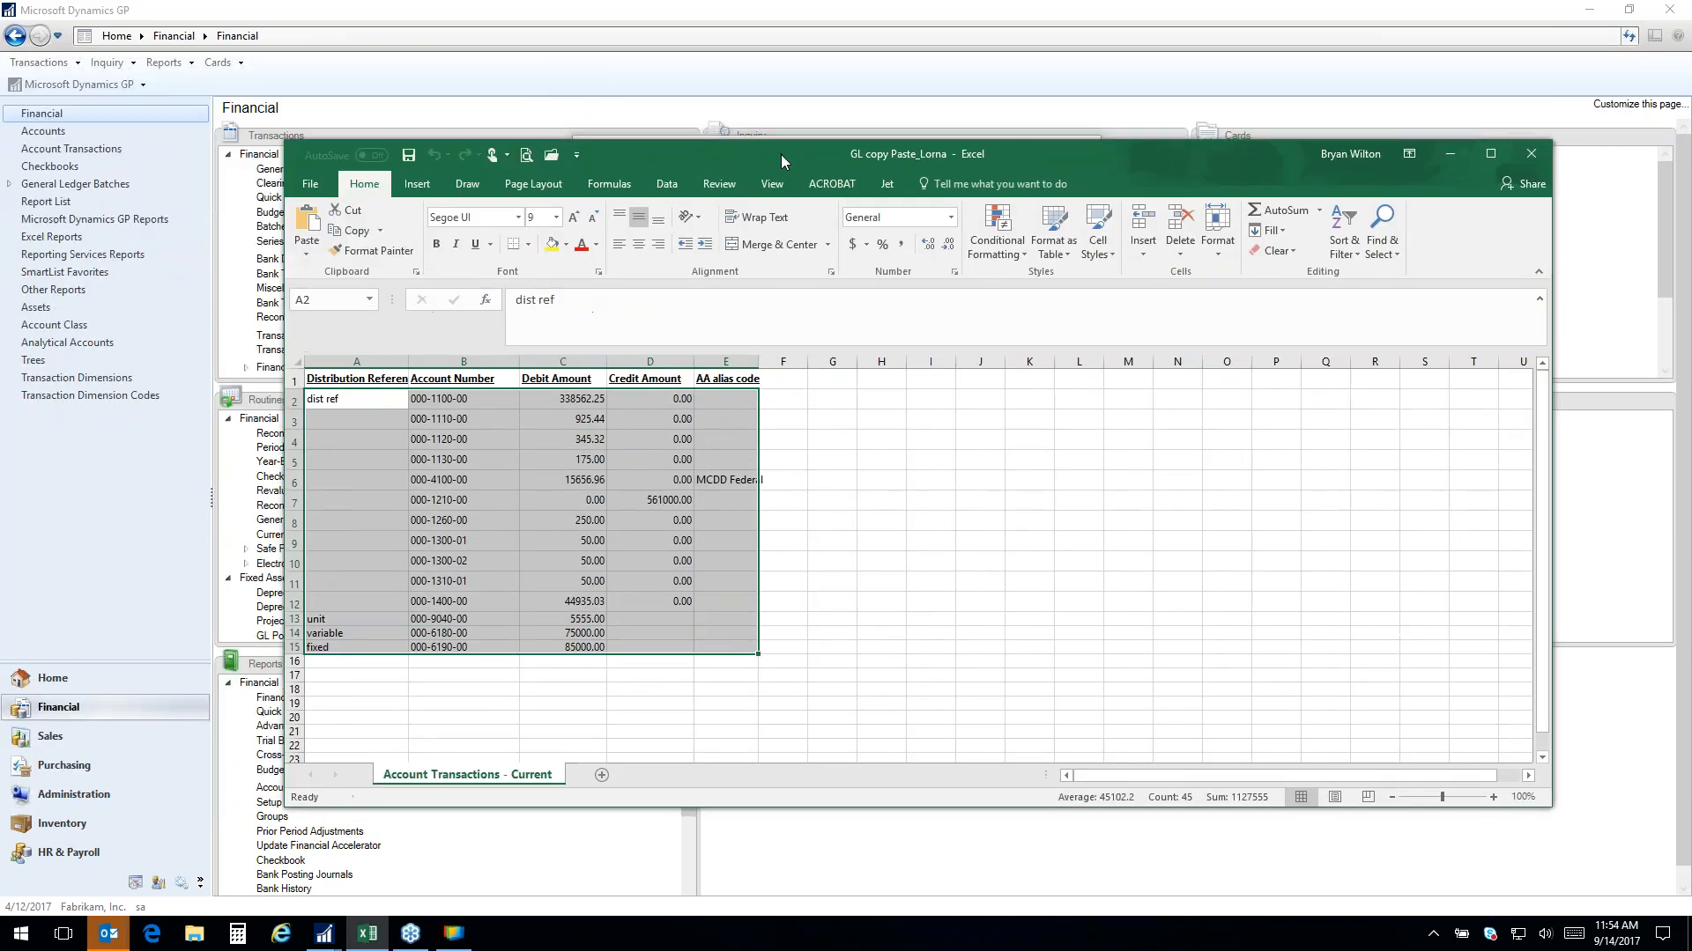
pyautogui.click(634, 441)
pyautogui.click(351, 401)
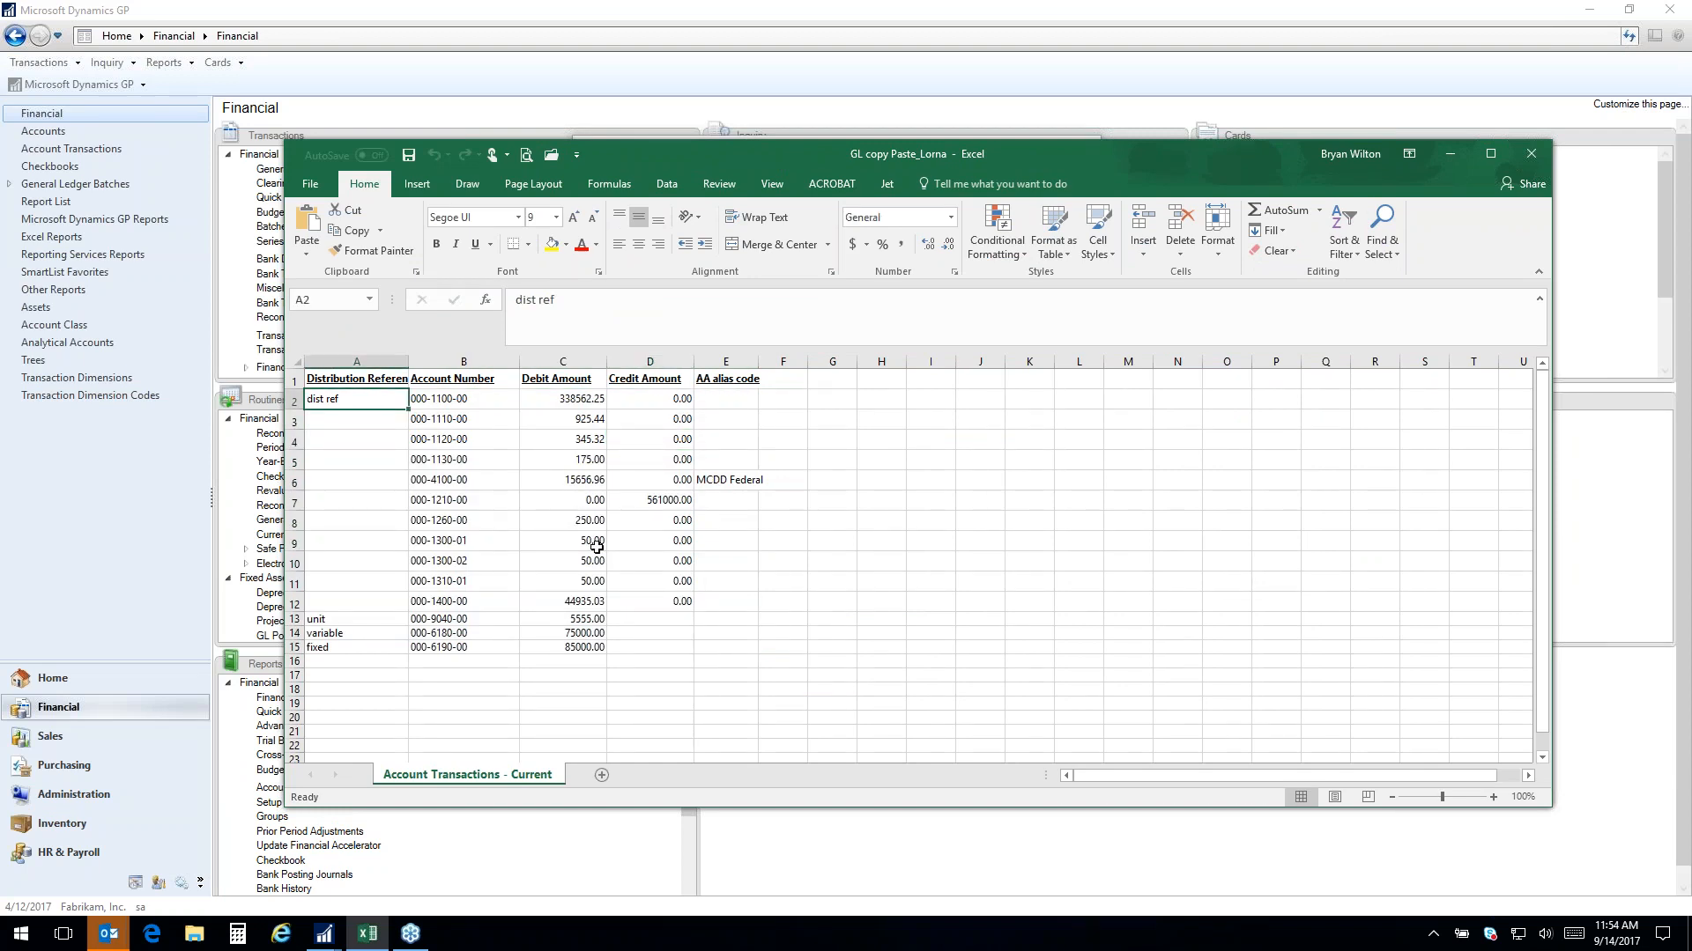
pyautogui.keyDown('shift'); pyautogui.click(725, 650); pyautogui.keyUp('shift')
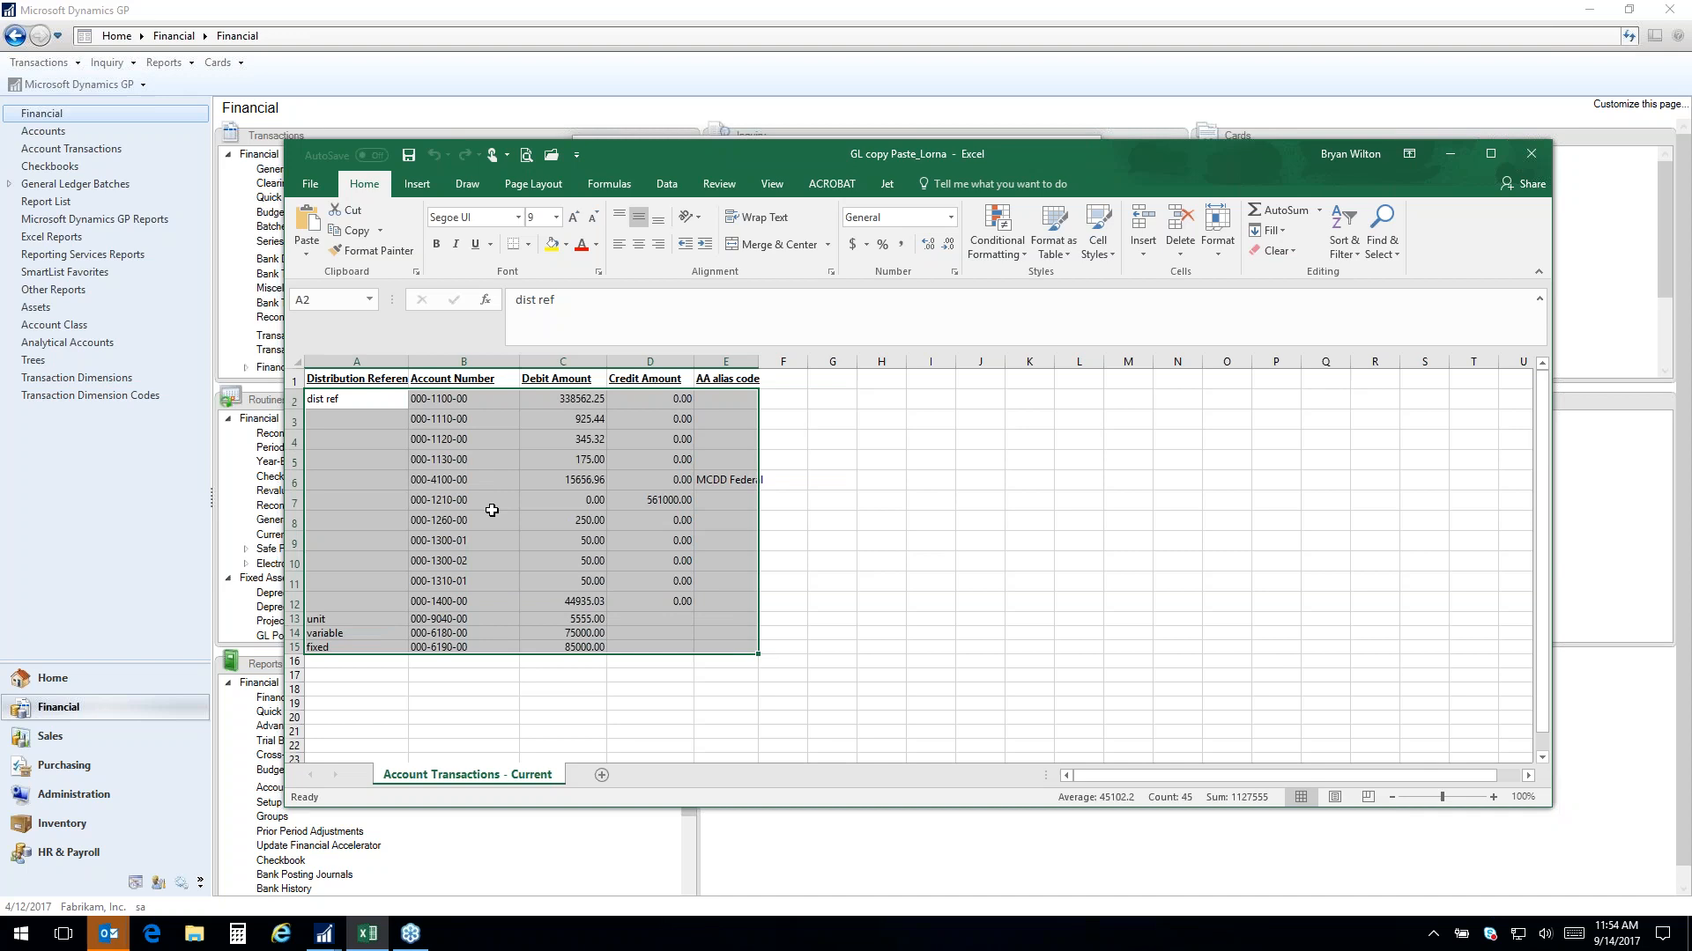
pyautogui.rightClick(352, 457)
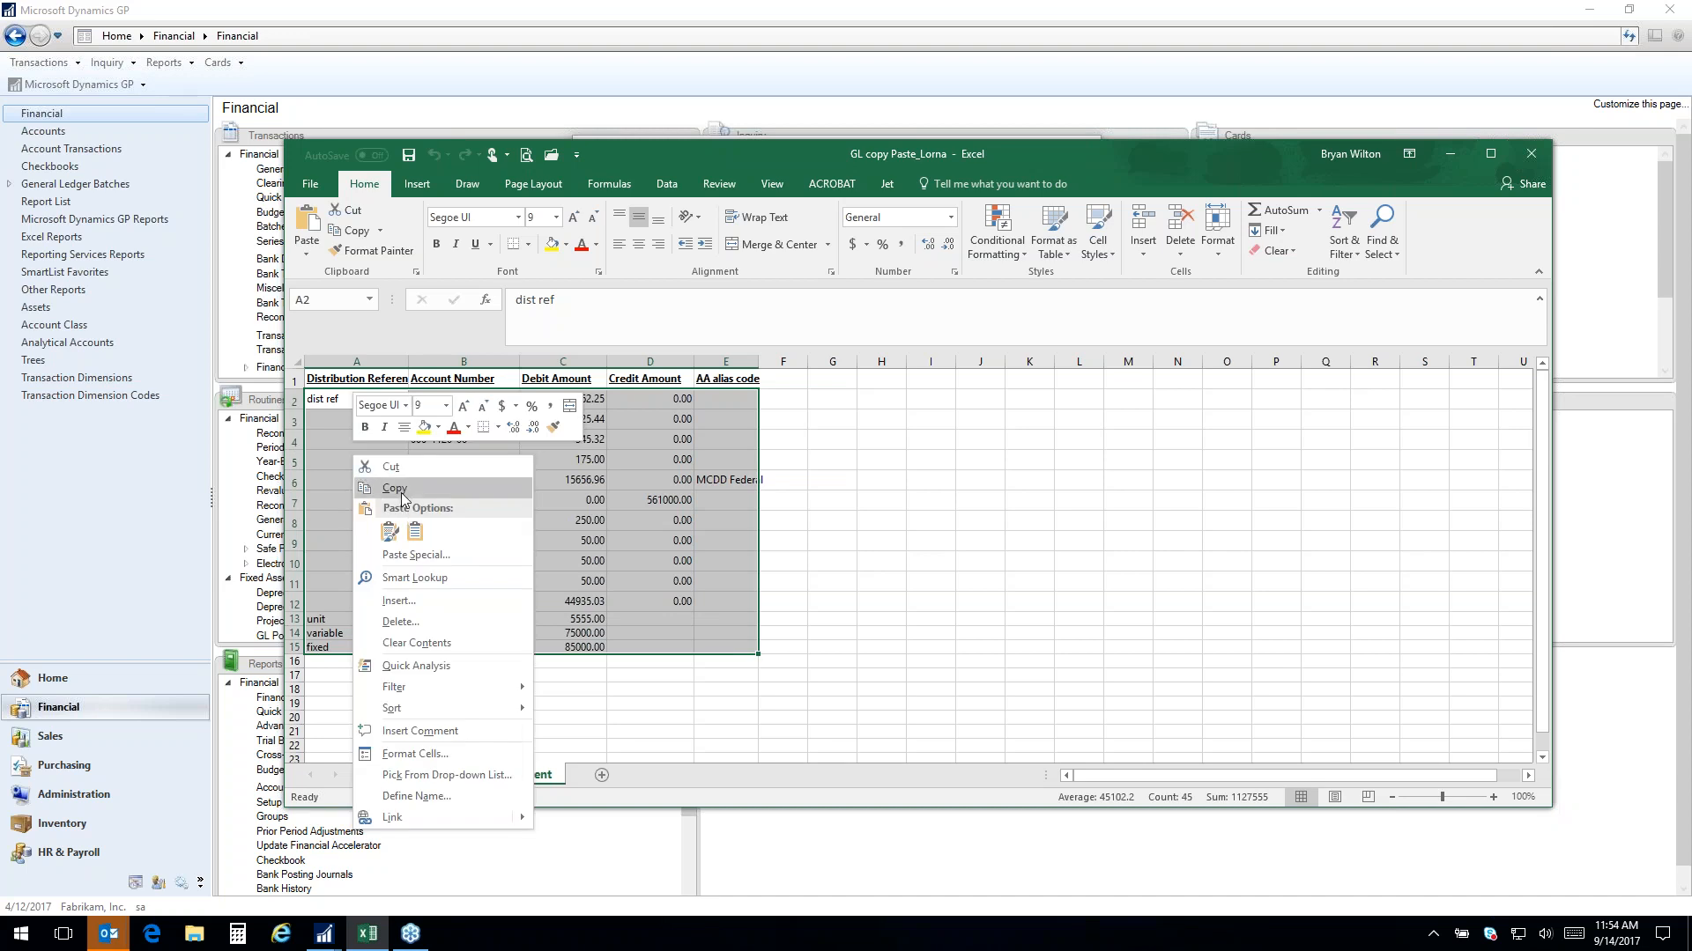
pyautogui.click(362, 489)
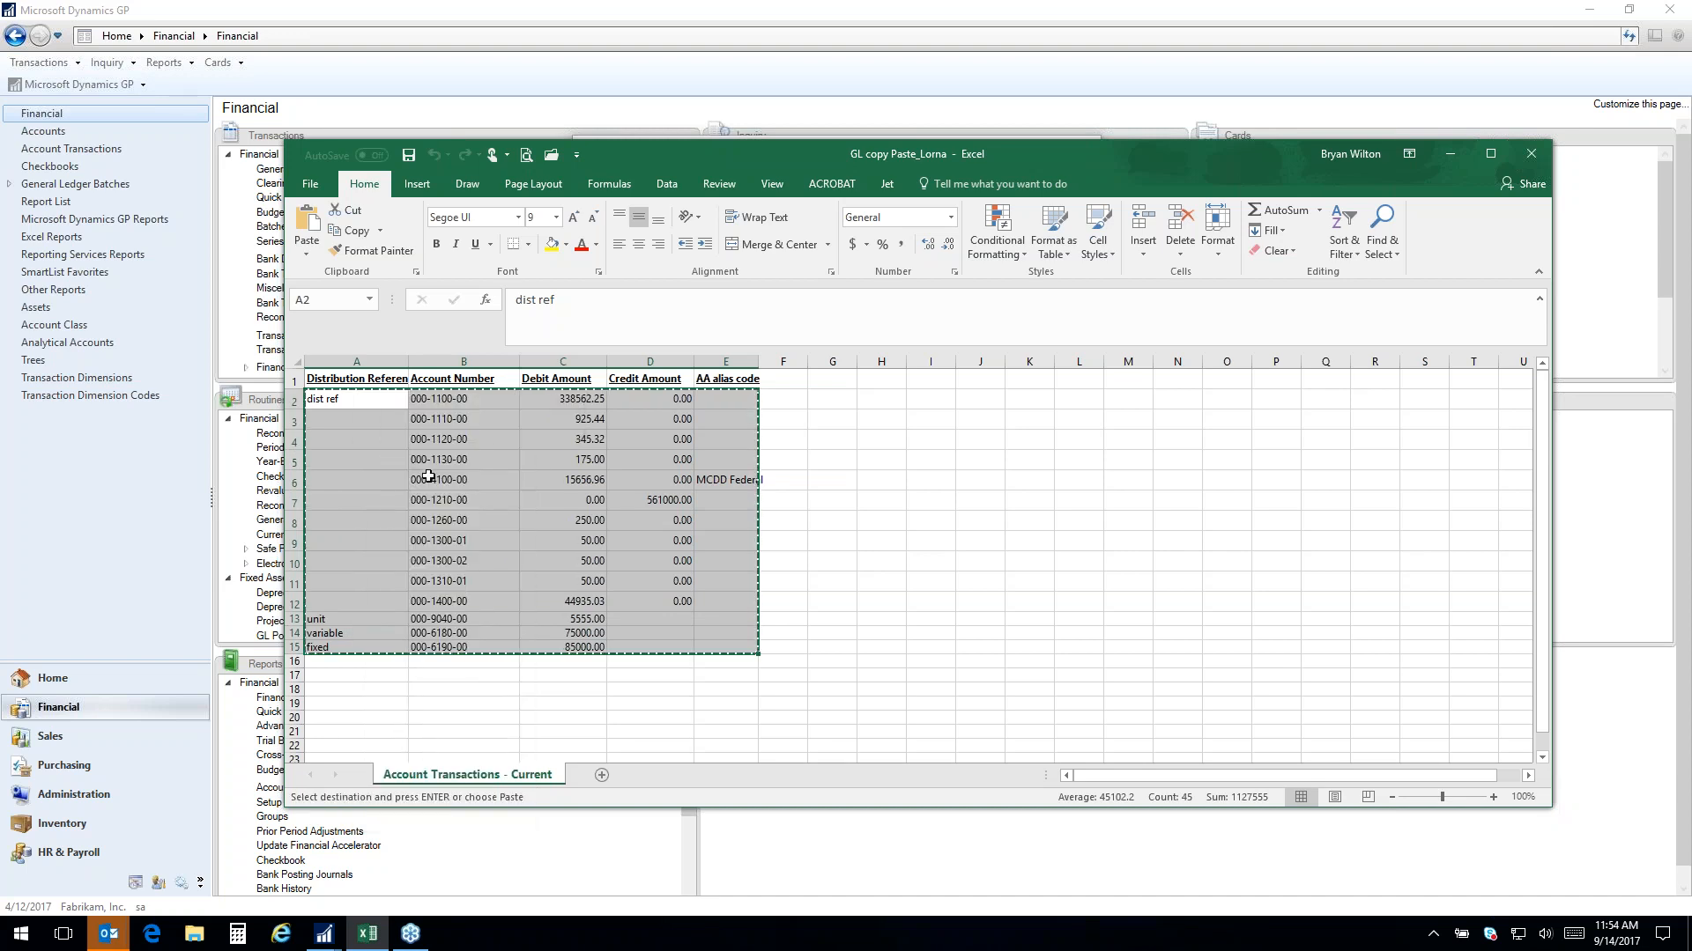
# Paste the copied Excel rows into the Dynamics GP journal entry and place the entry window beside the spreadsheet for comparison
pyautogui.click(1448, 157)
pyautogui.click(821, 190)
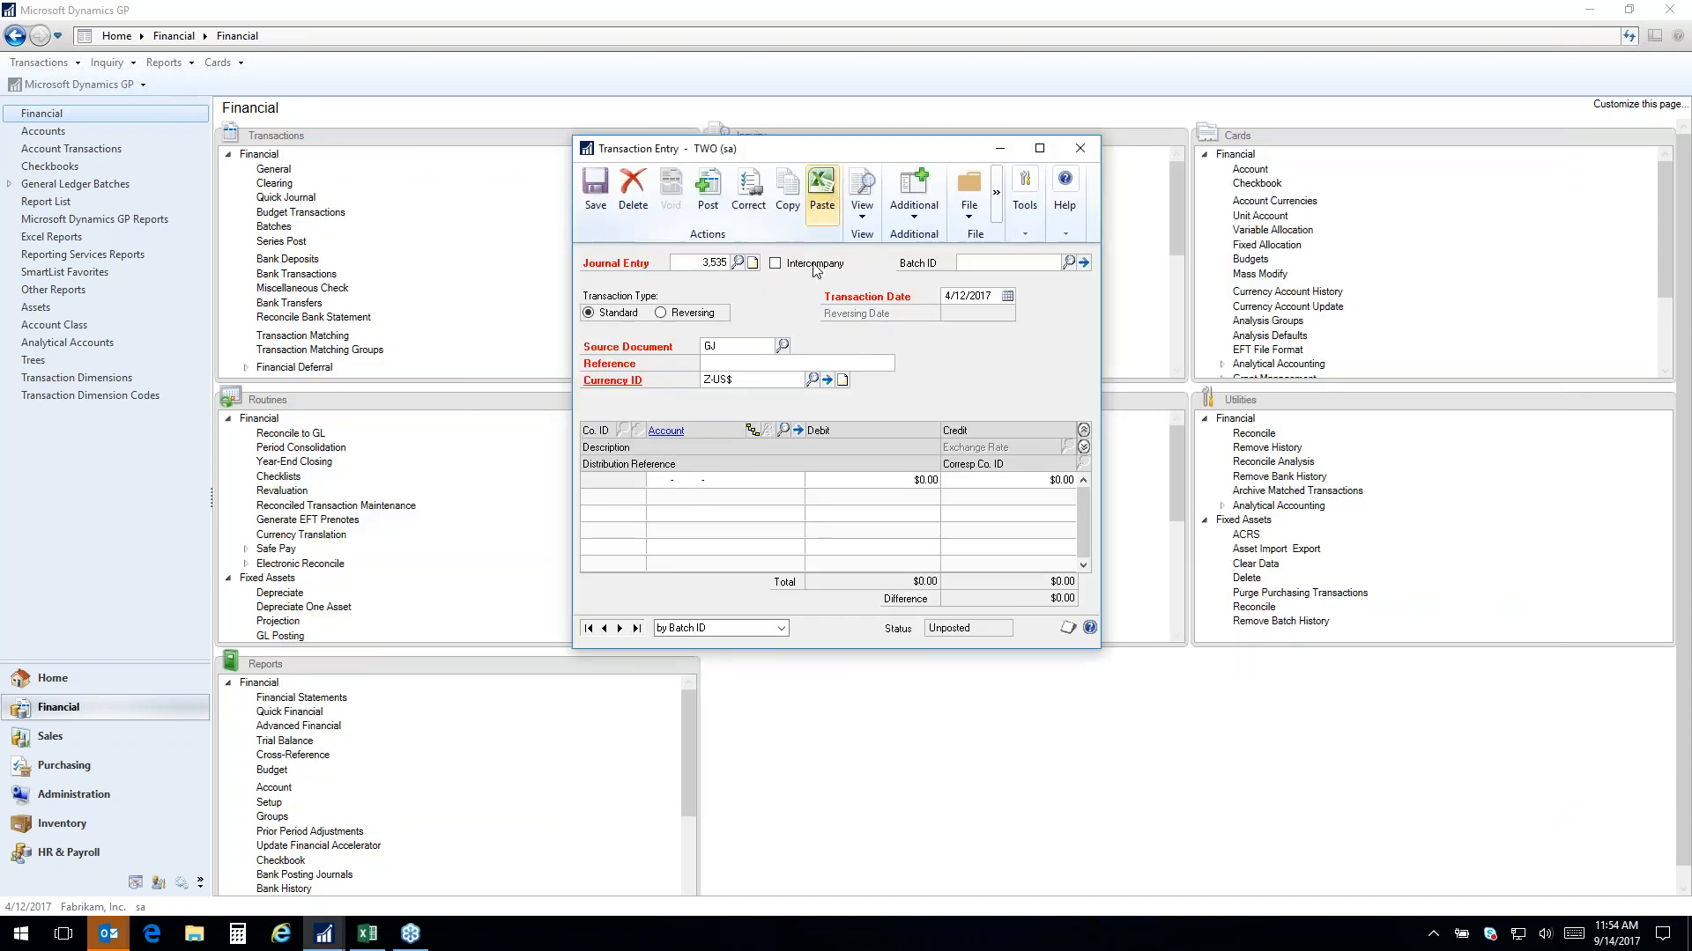
pyautogui.click(367, 933)
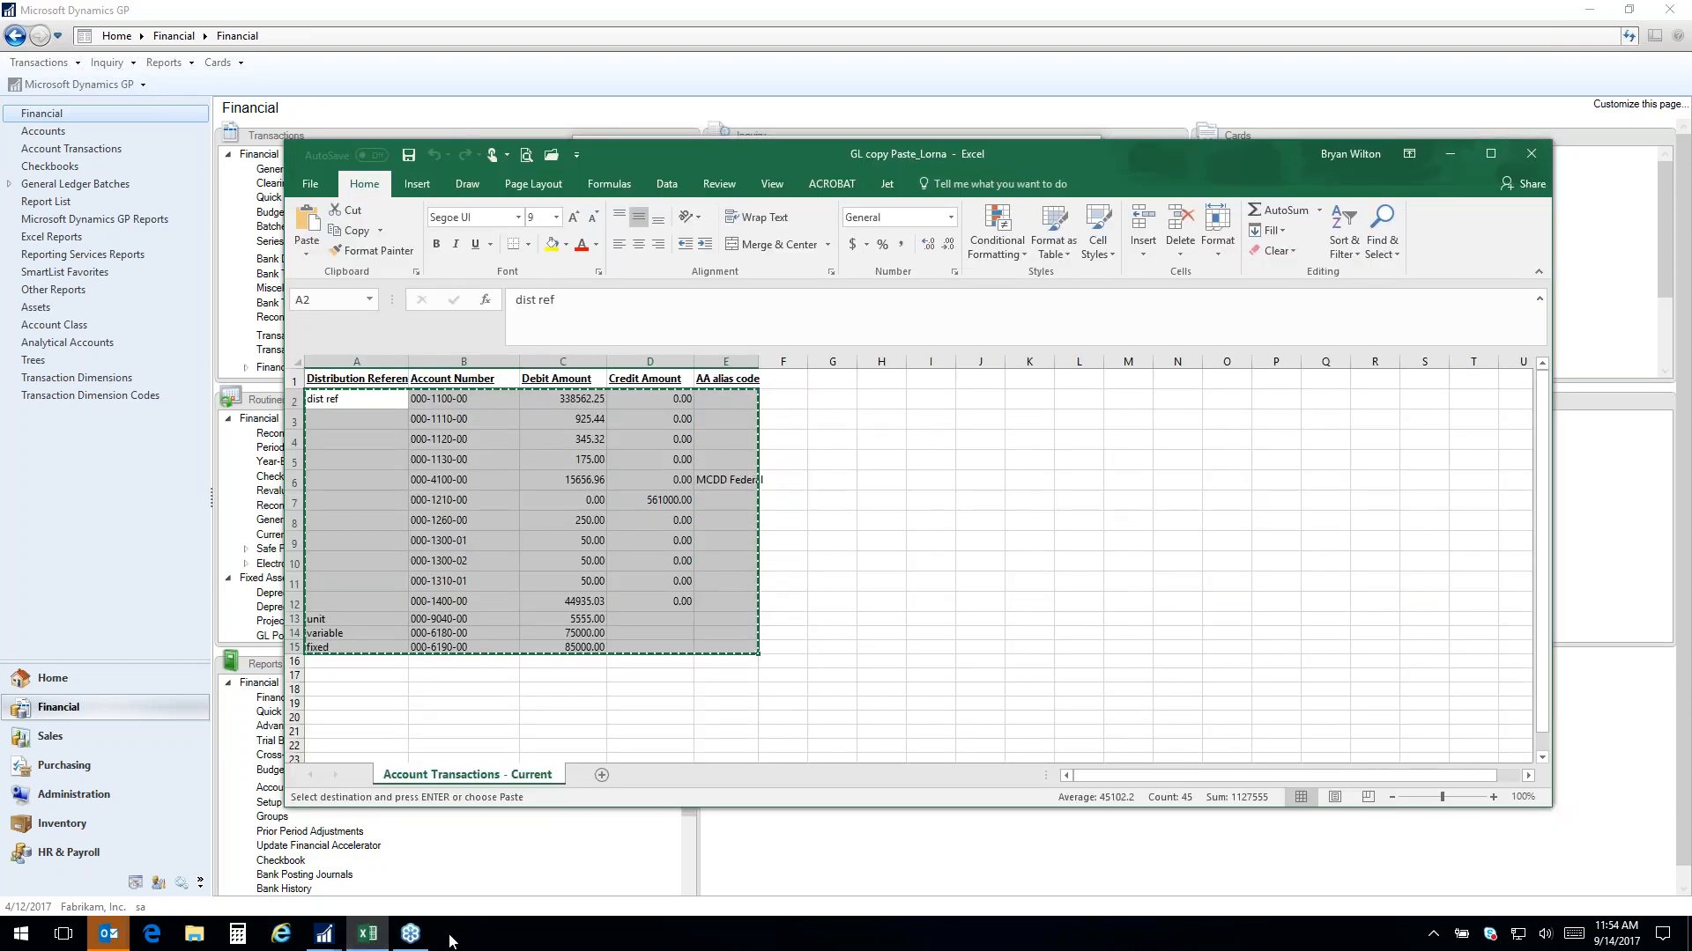
pyautogui.click(324, 934)
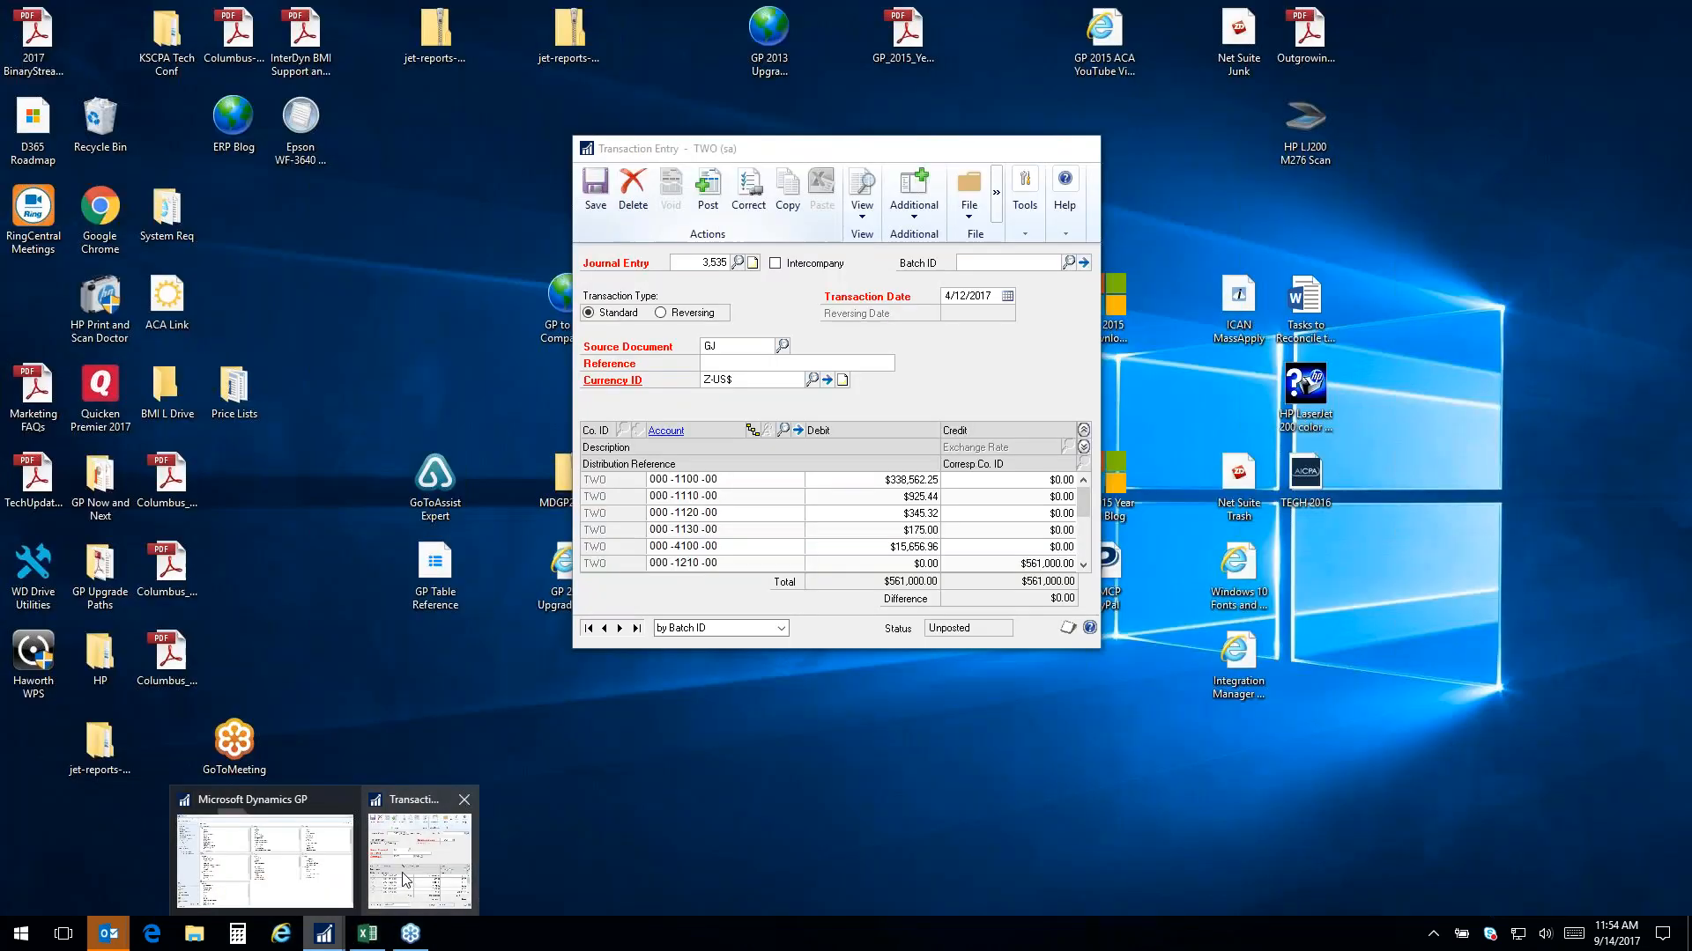
pyautogui.click(403, 878)
pyautogui.moveTo(780, 167); pyautogui.dragTo(1129, 197)
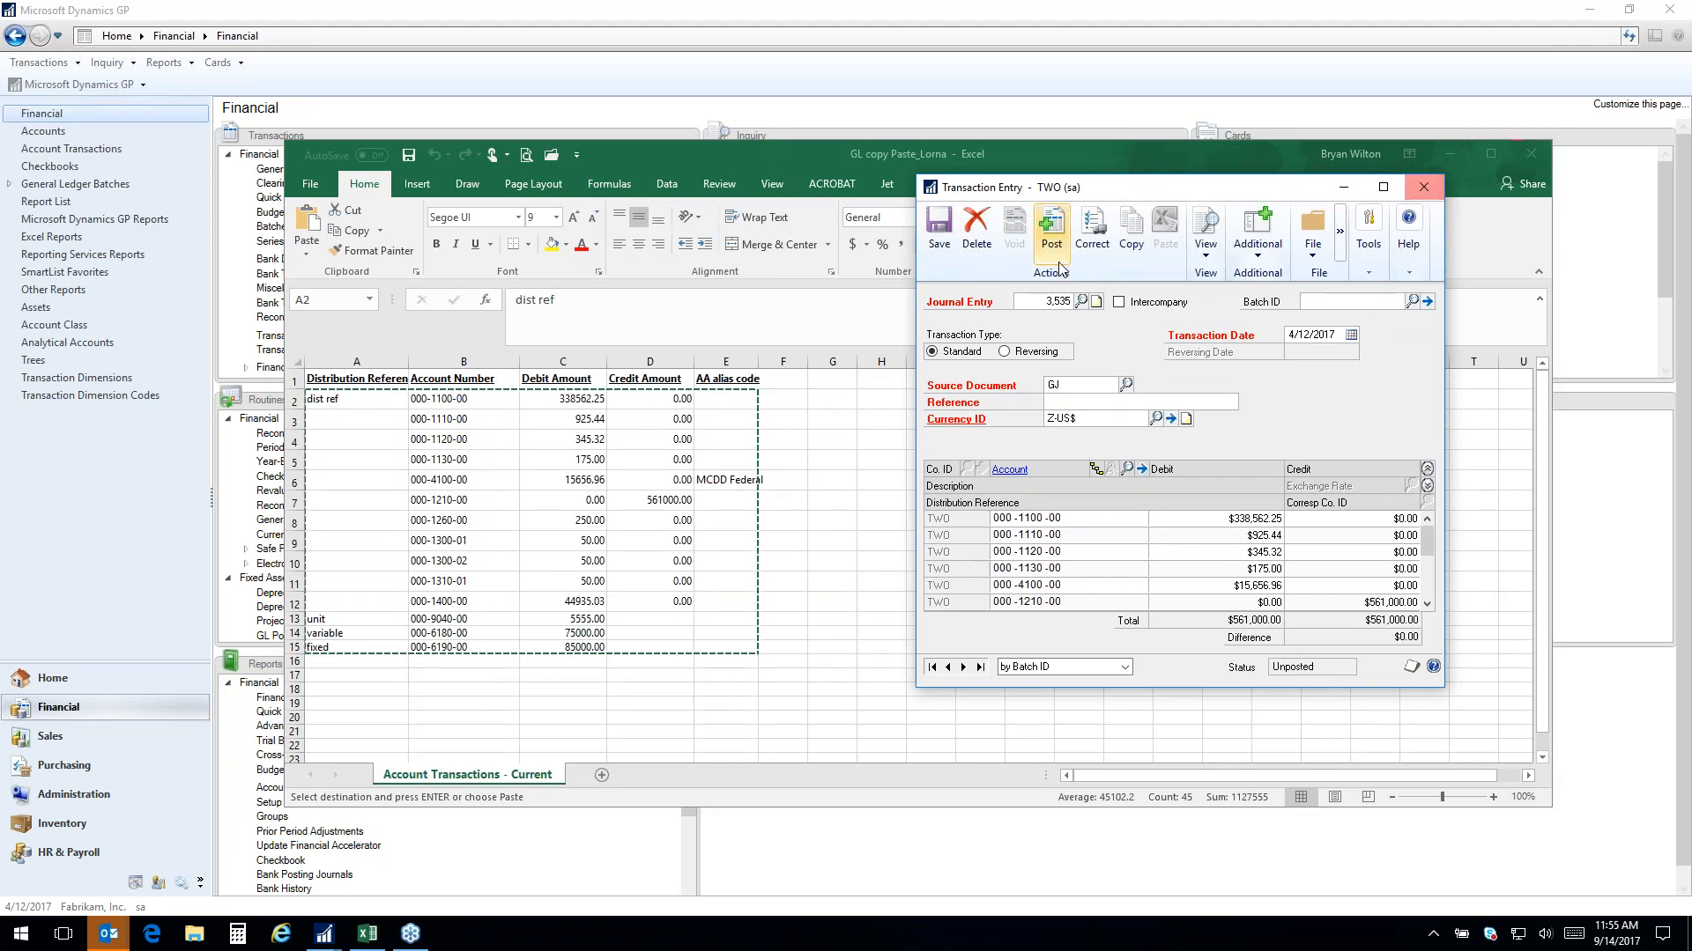
# Delete the pasted journal entry, confirming the deletion, and close Transaction Entry
pyautogui.click(981, 234)
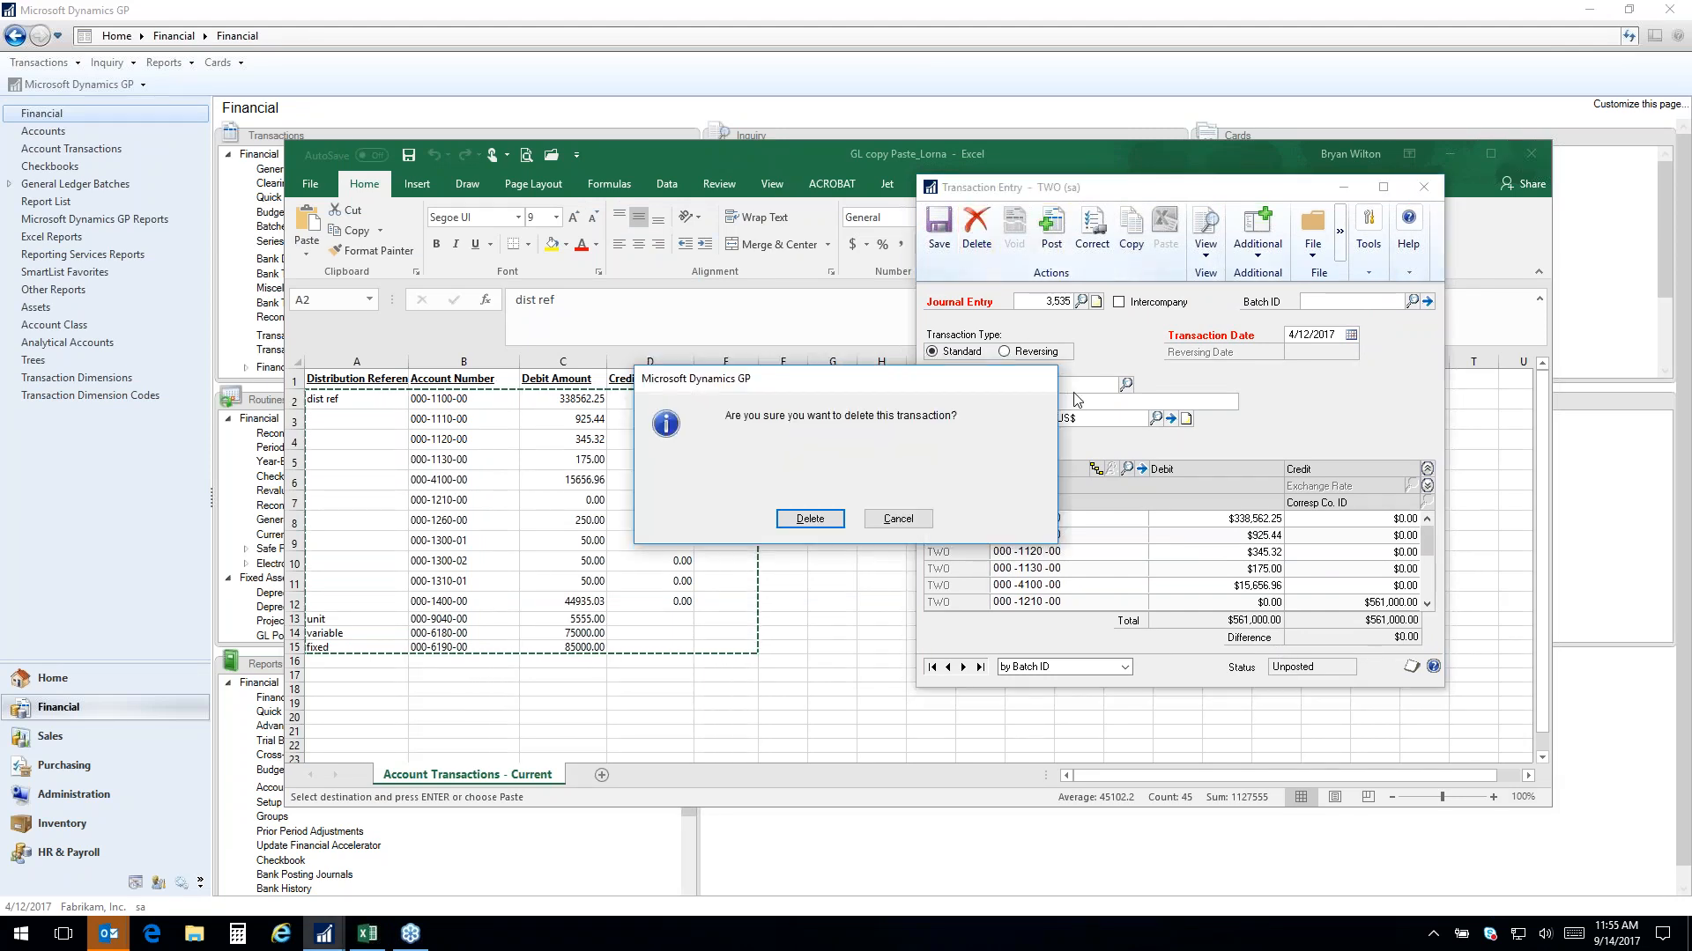
pyautogui.click(828, 524)
pyautogui.click(1424, 187)
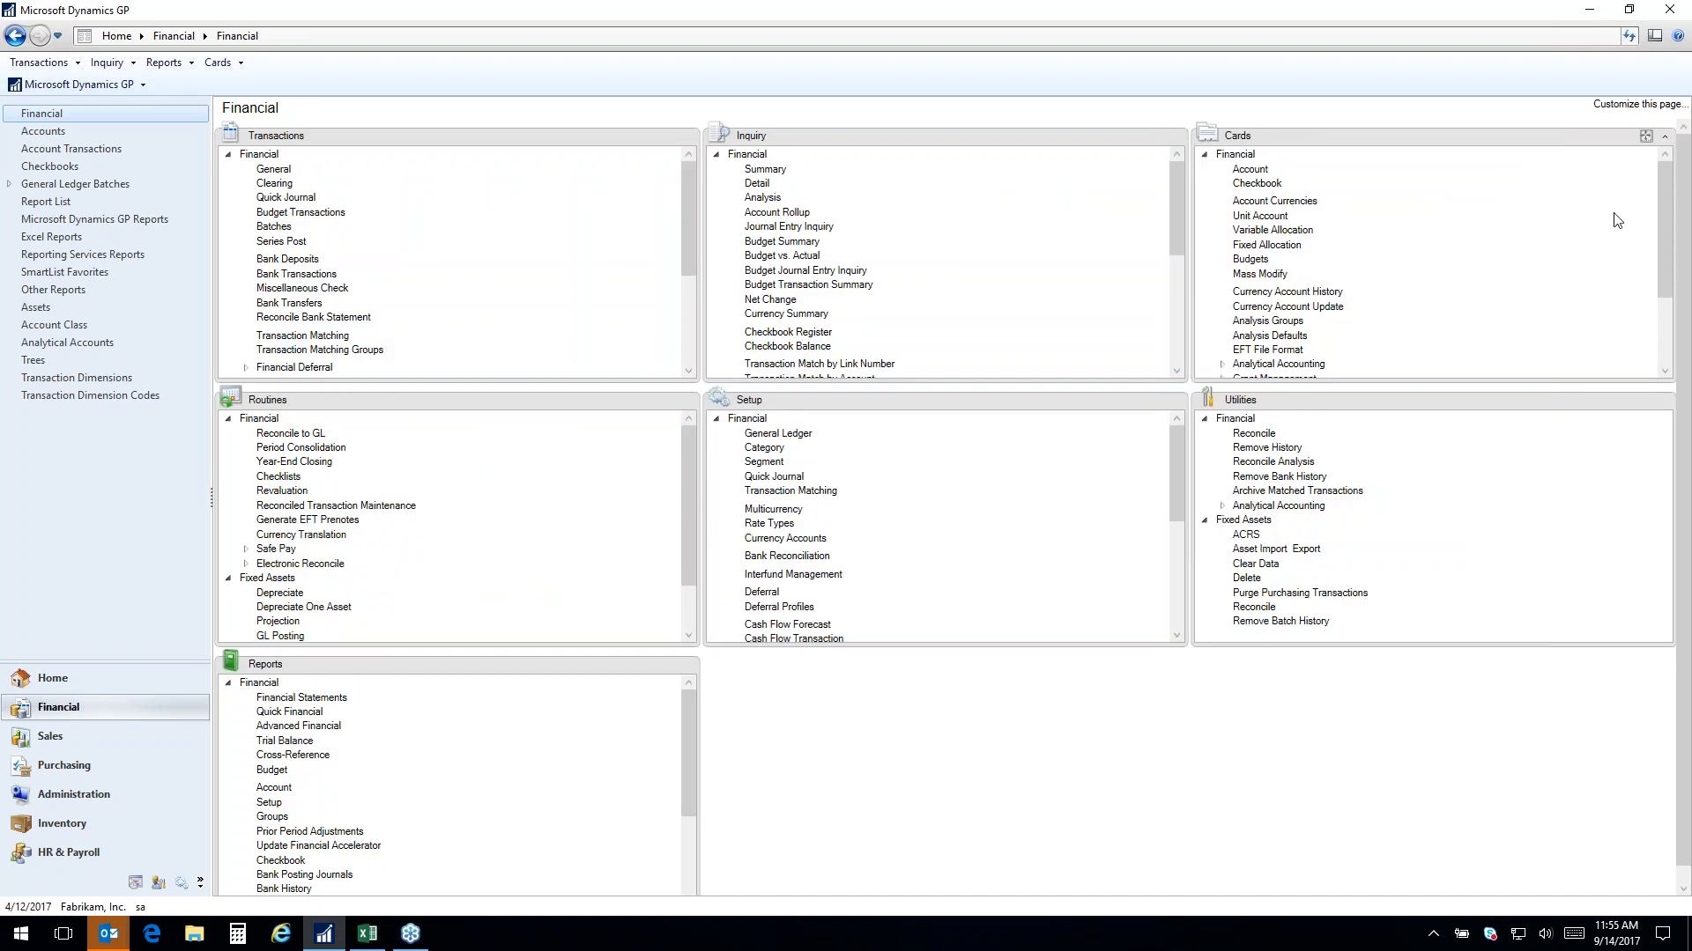
# Open the Fixed Assets General card in the Financial area and load the first asset record
pyautogui.scroll(-1, 1663, 199)
pyautogui.click(1250, 364)
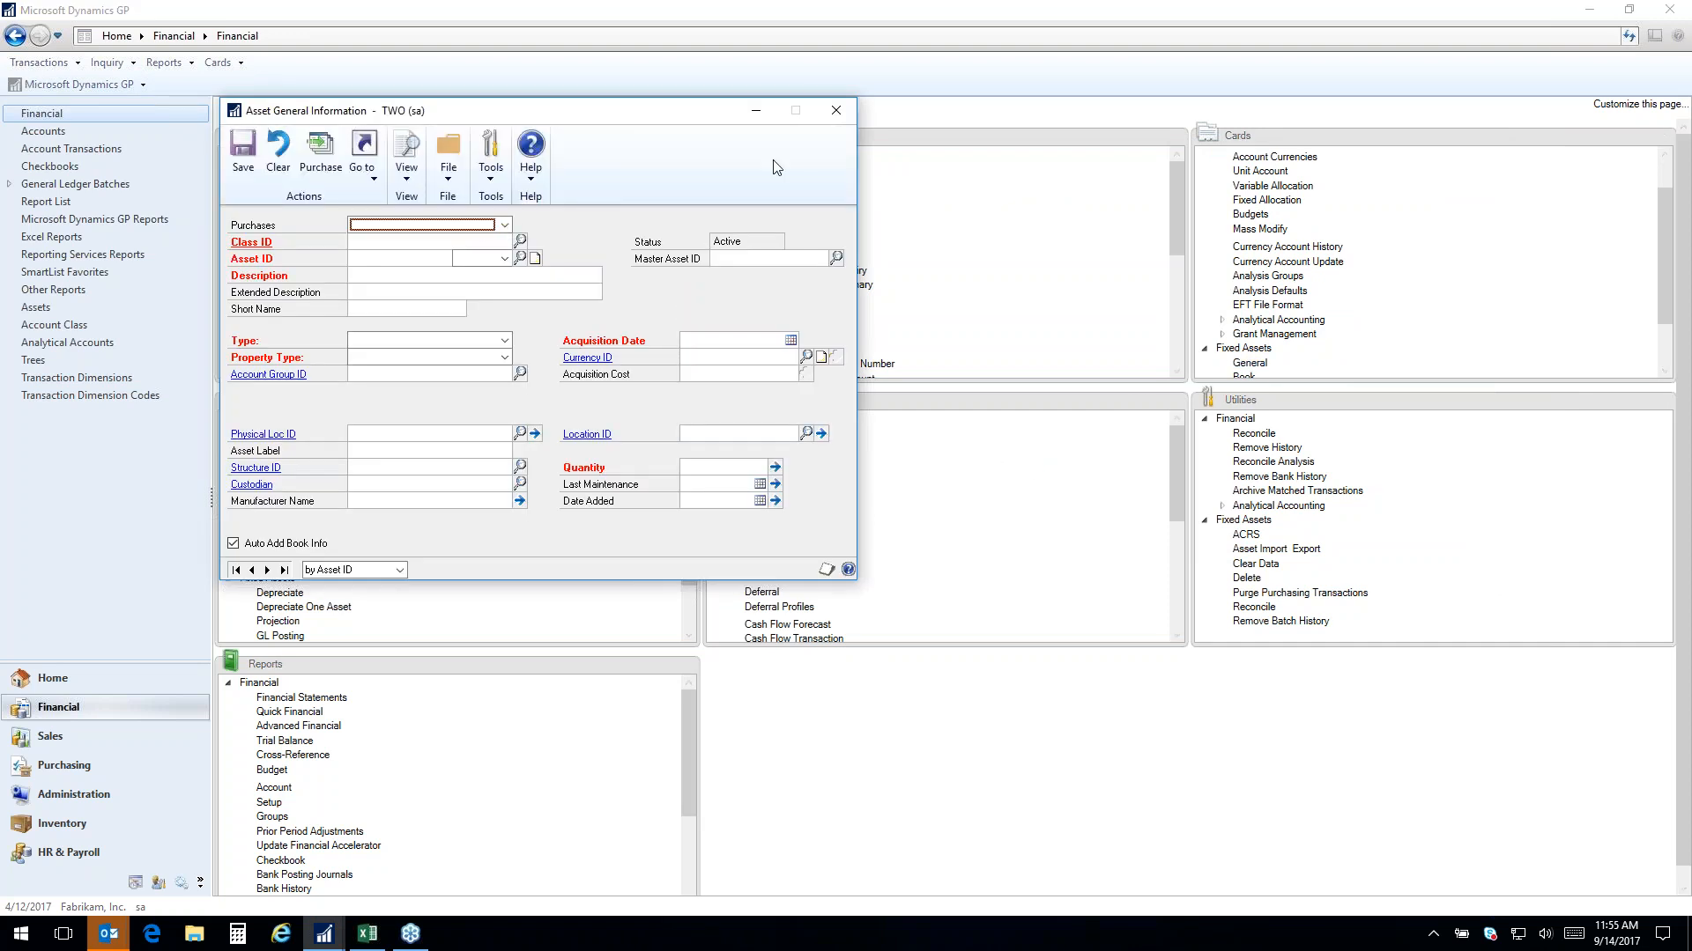
pyautogui.click(235, 570)
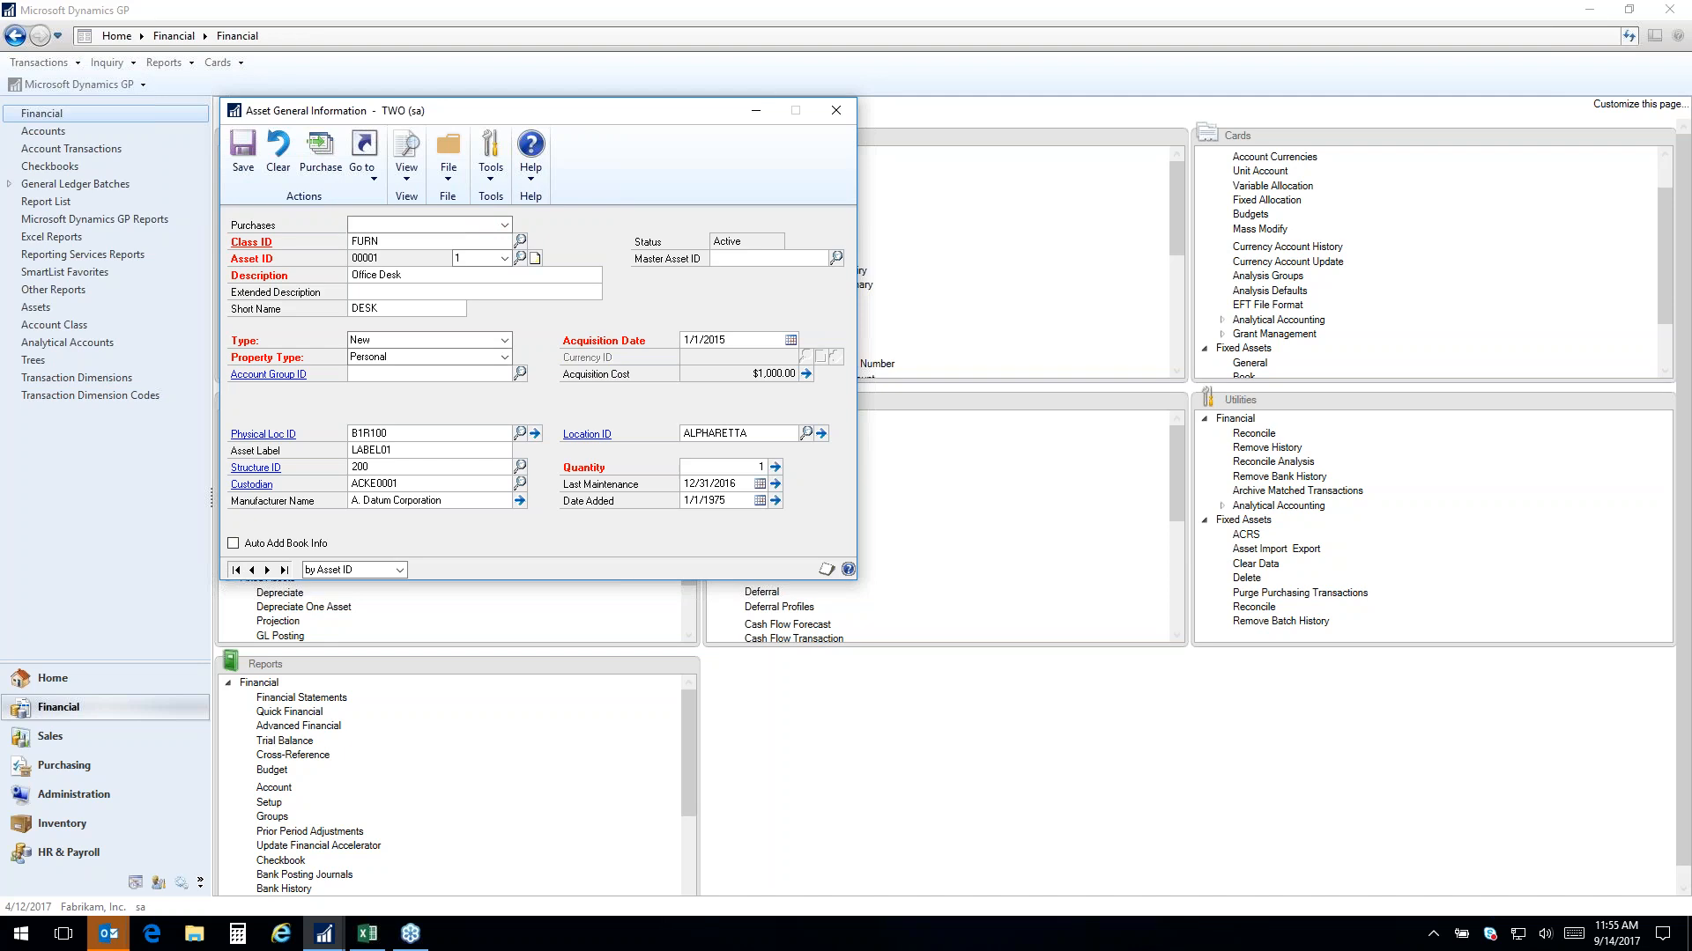
# Open the Asset Book window for the Office Desk asset and display its INTERNAL book
pyautogui.click(368, 174)
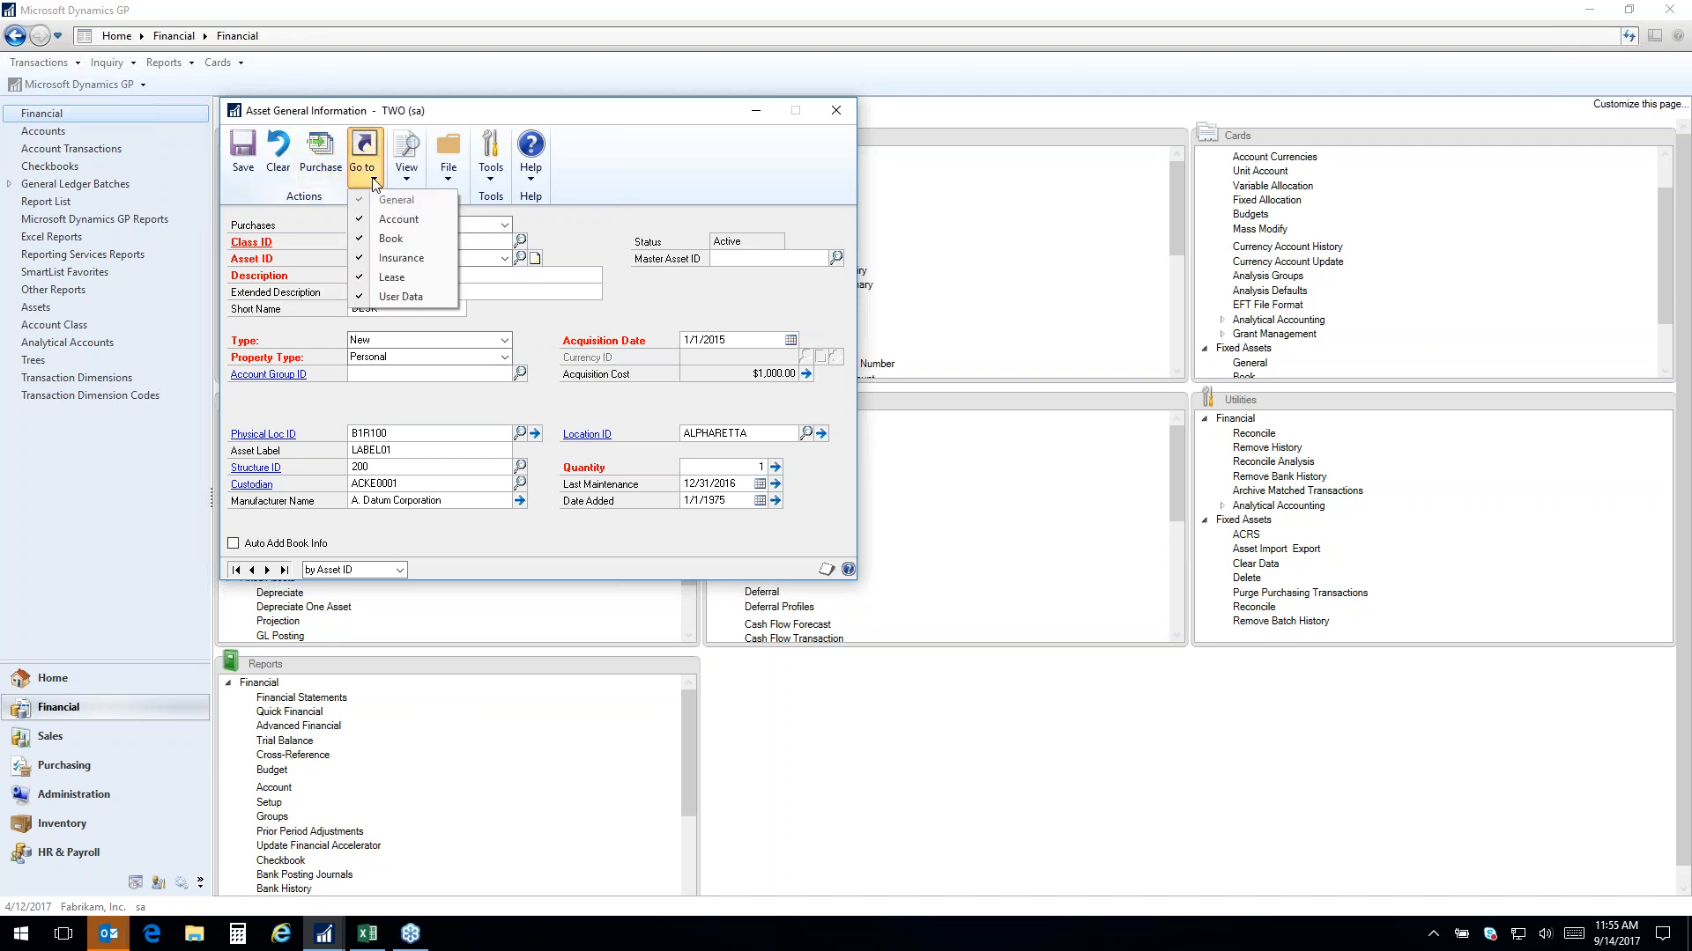
pyautogui.click(387, 236)
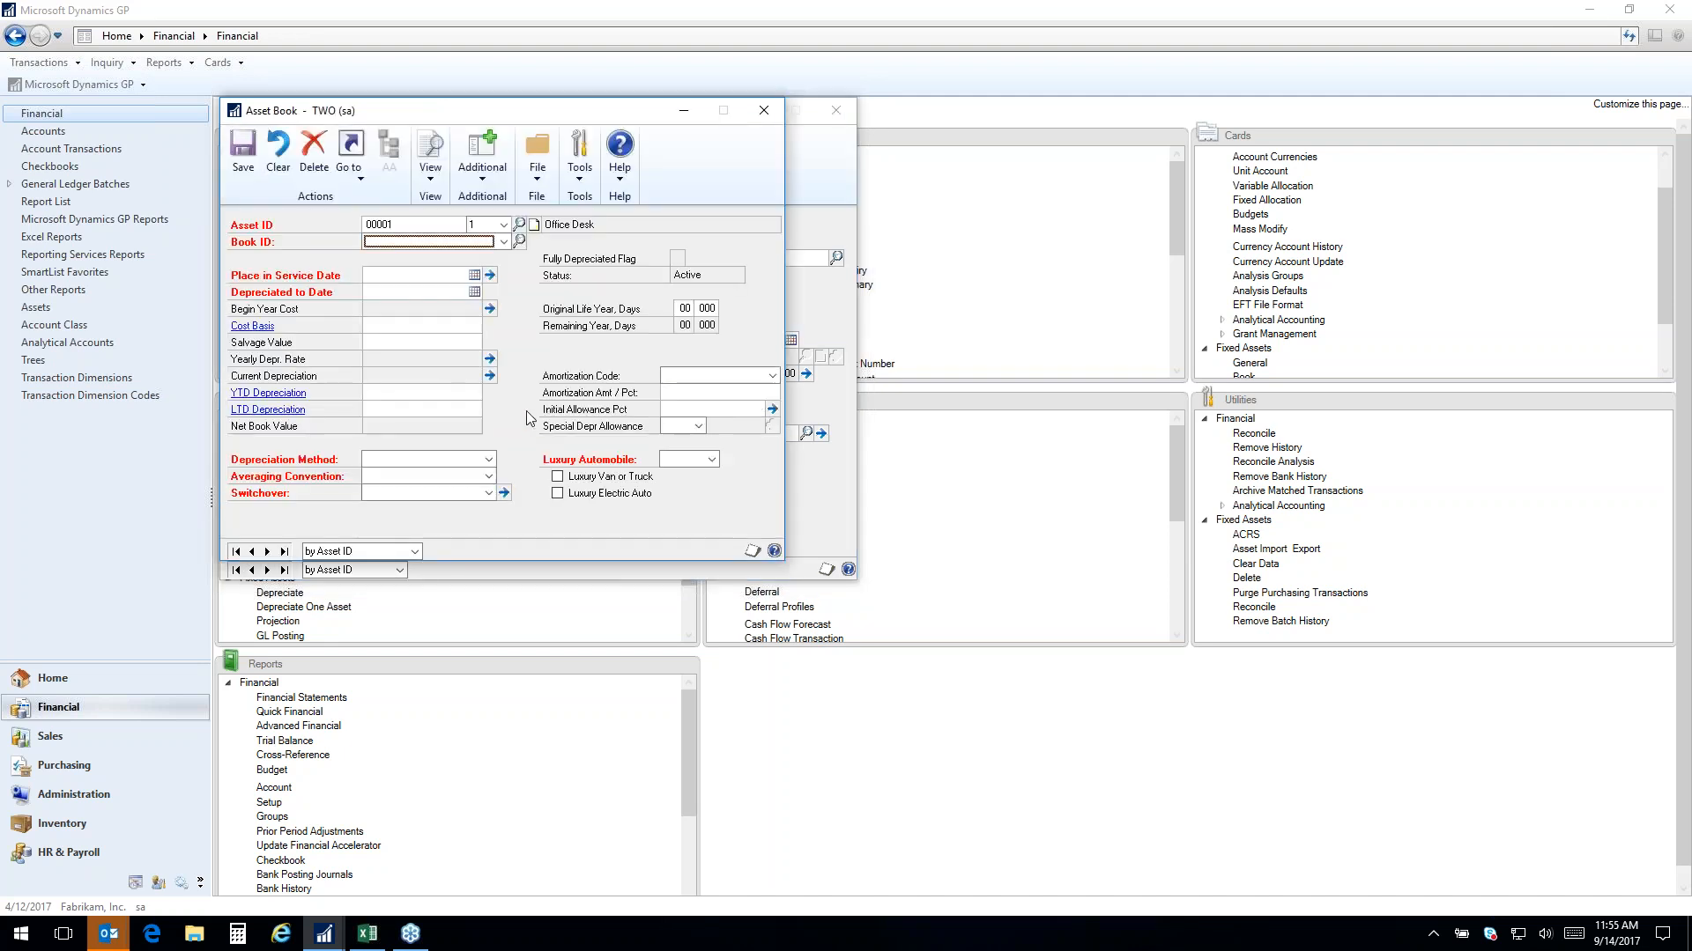
pyautogui.click(504, 241)
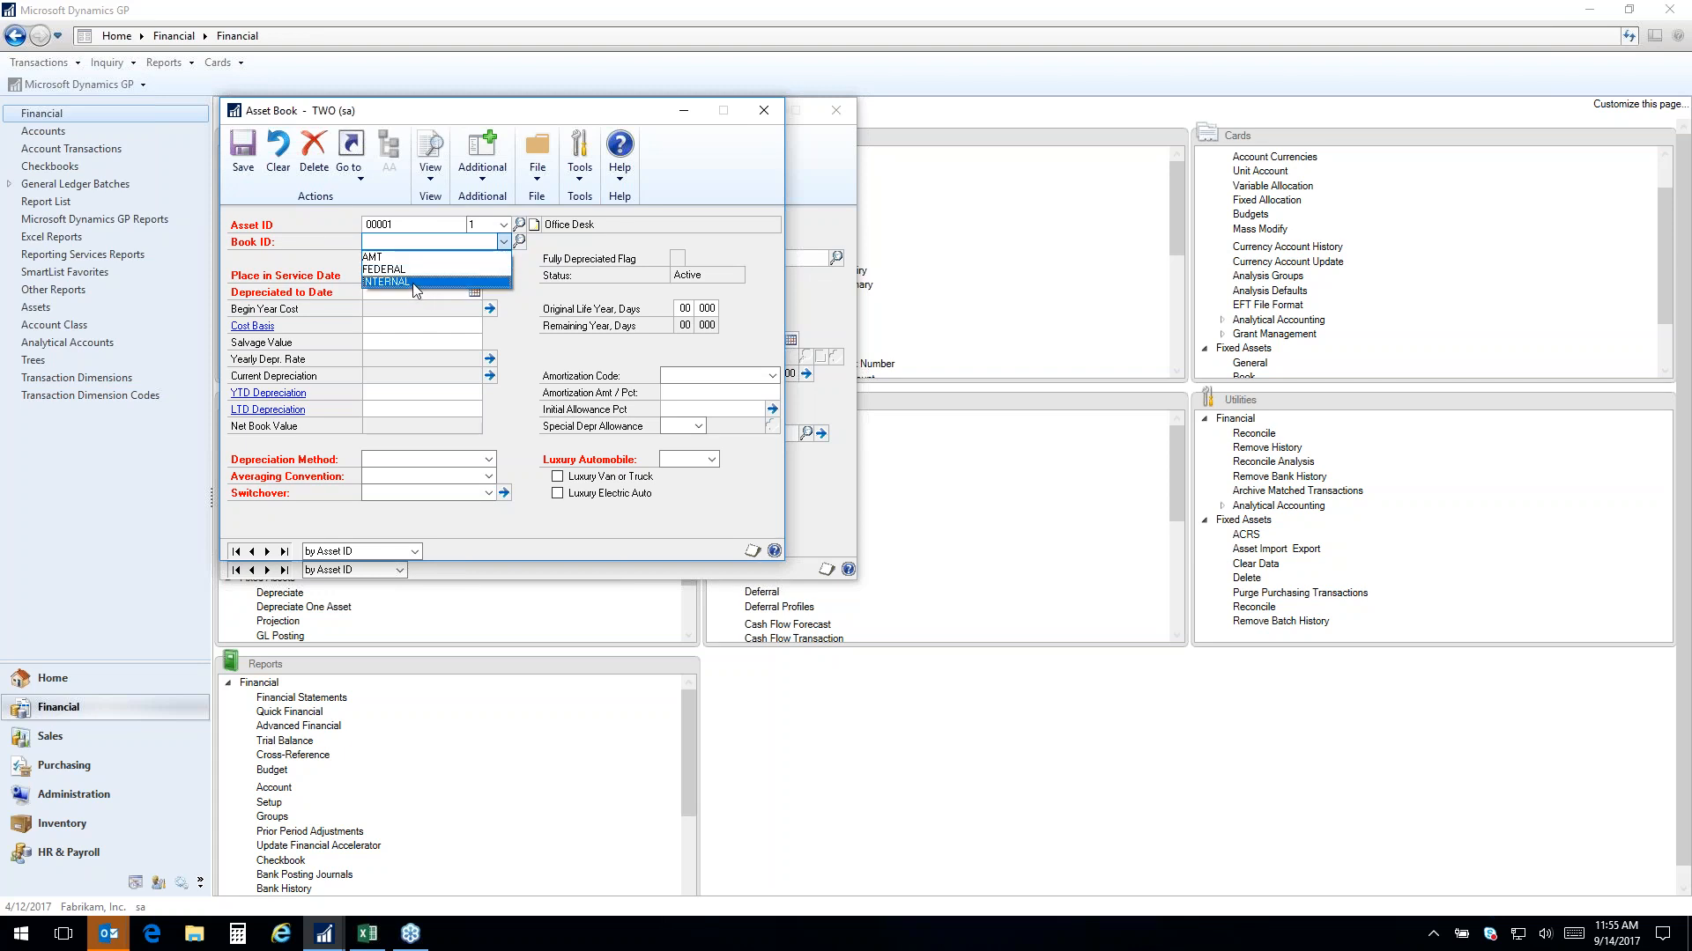
pyautogui.click(414, 282)
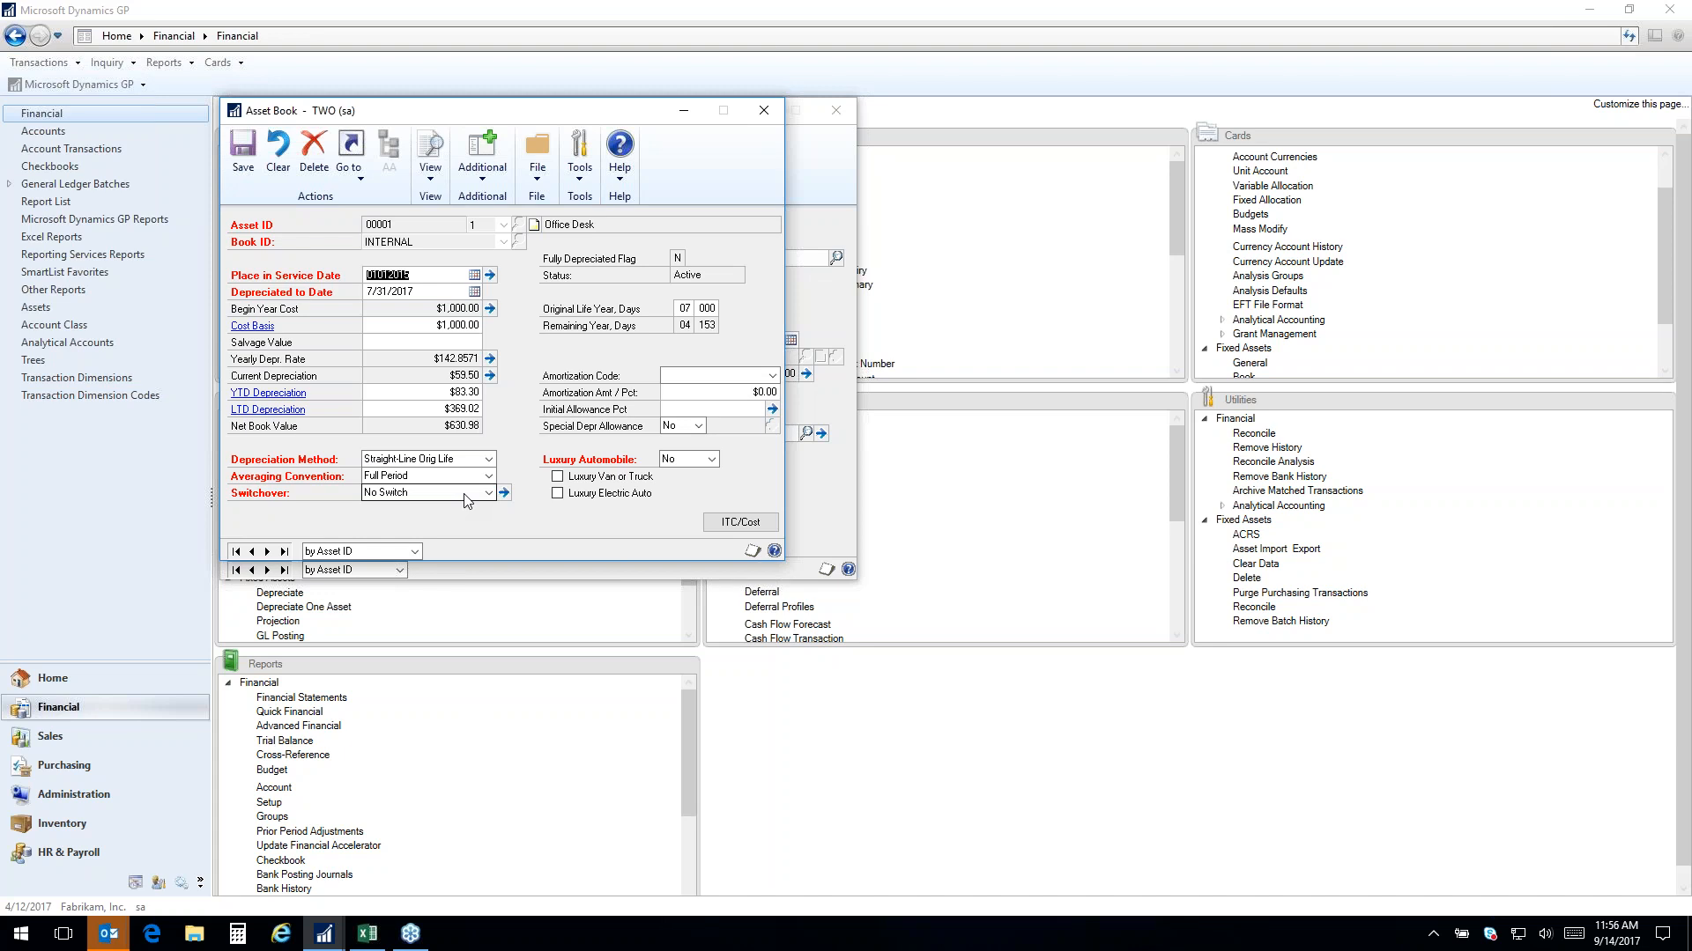
# Review the expanded current depreciation and yearly depreciation rate details of the INTERNAL book, and save the book
pyautogui.click(430, 276)
pyautogui.click(490, 376)
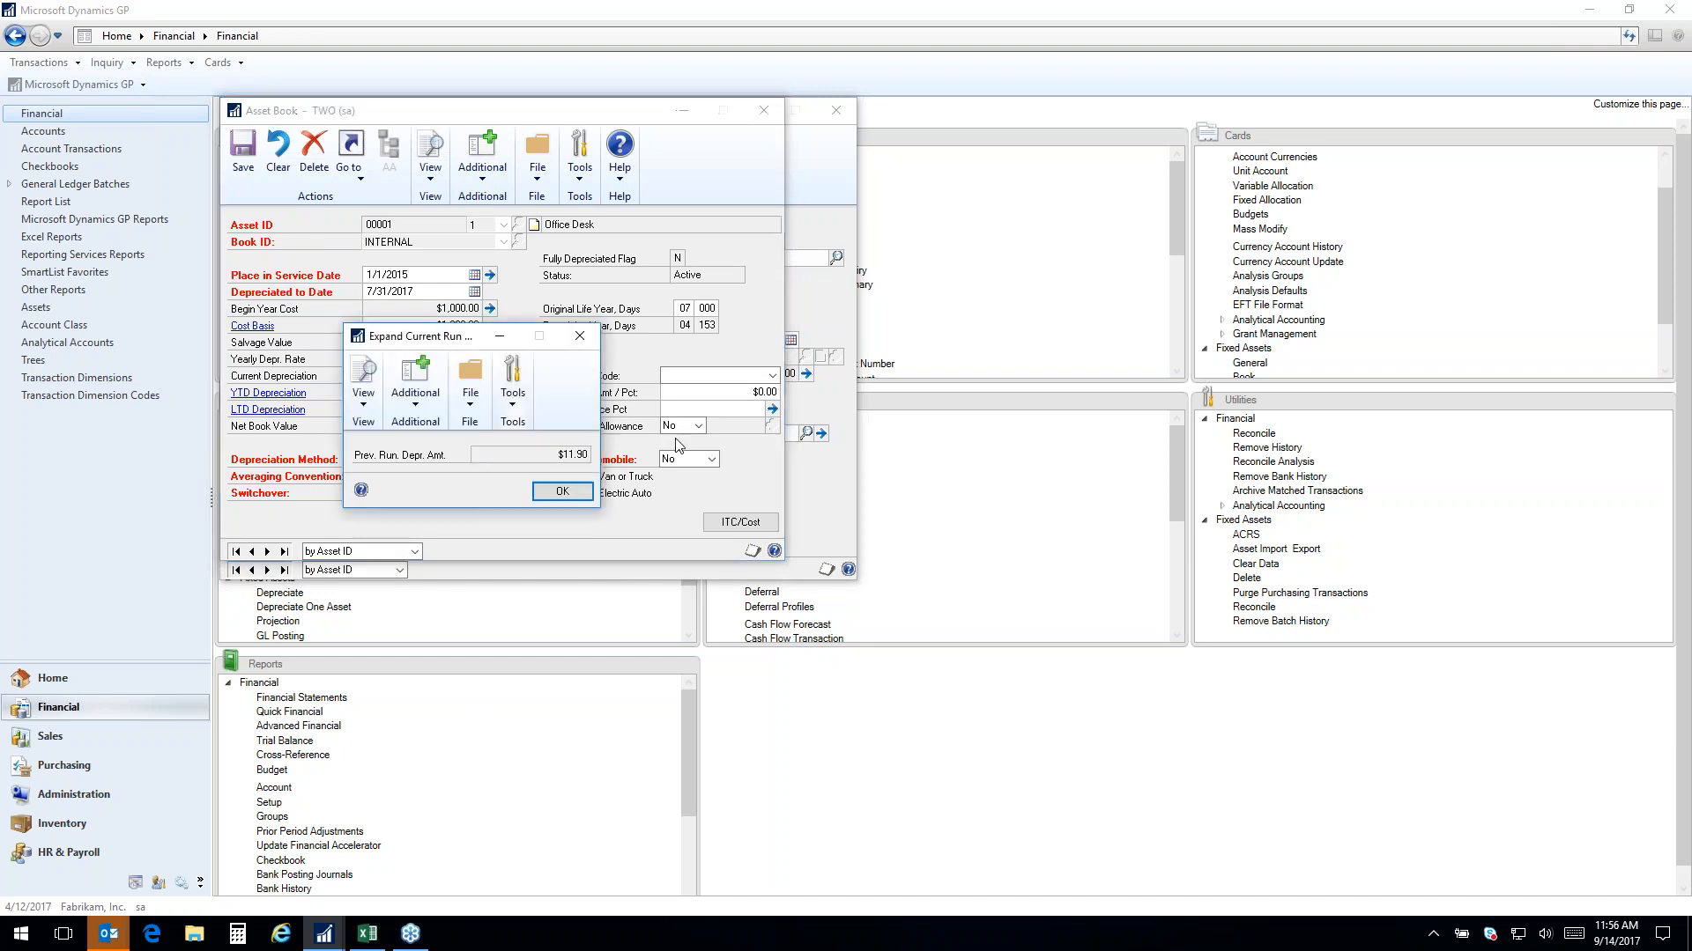
pyautogui.click(573, 490)
pyautogui.click(490, 359)
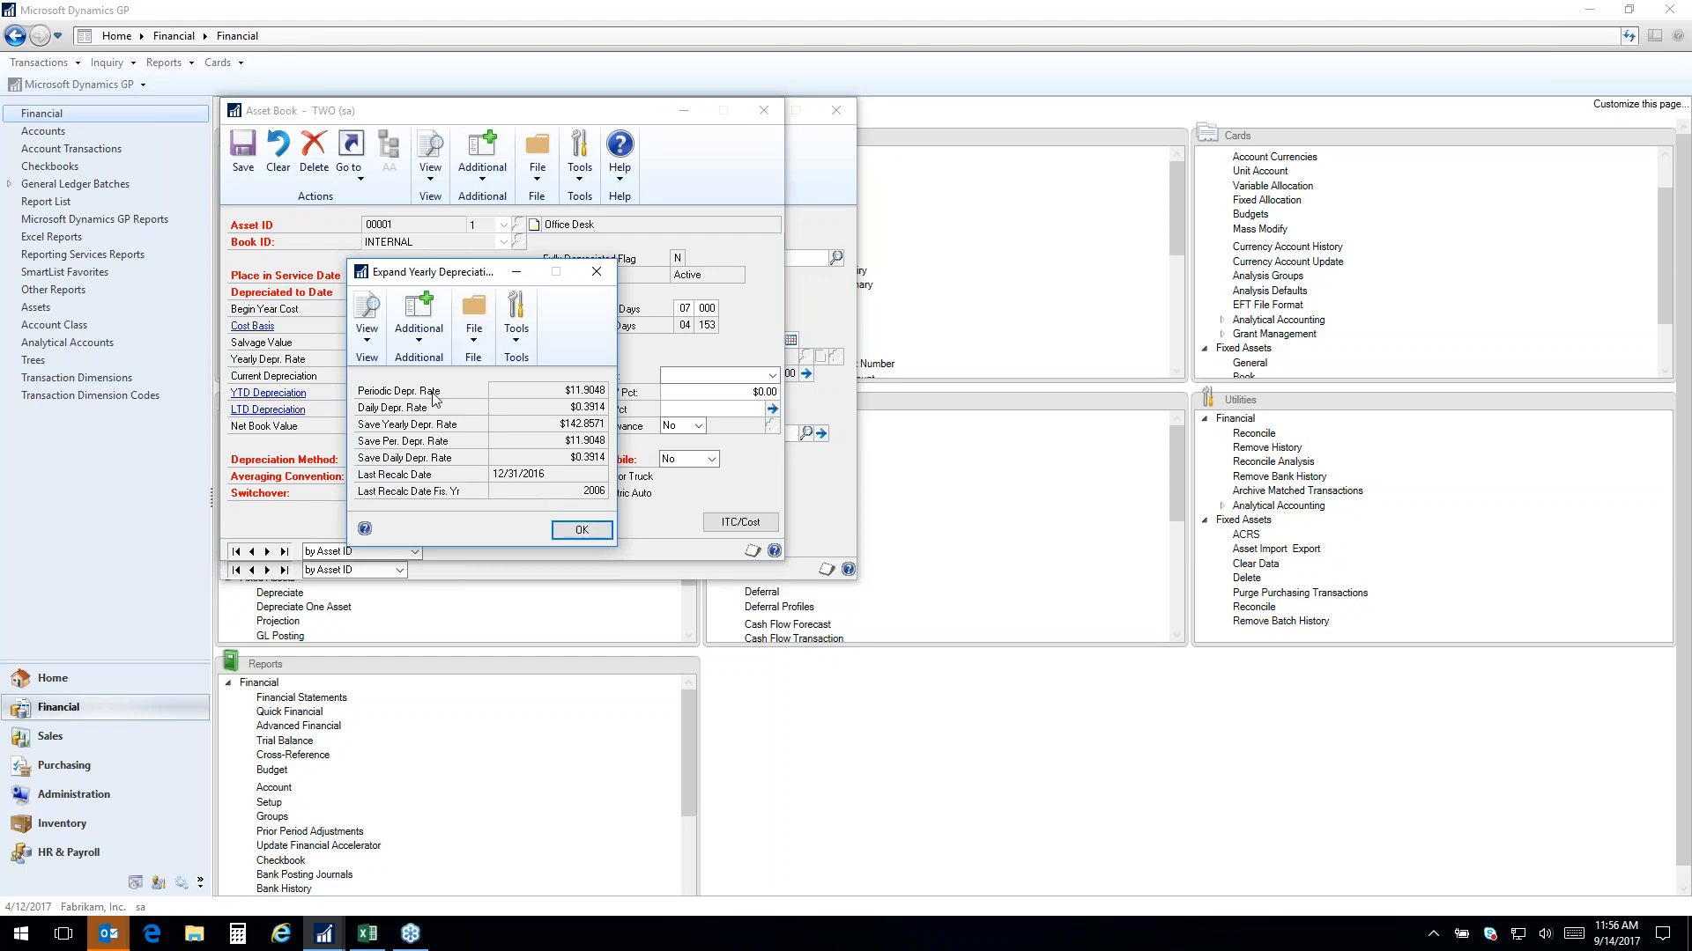
pyautogui.moveTo(490, 270); pyautogui.dragTo(717, 212)
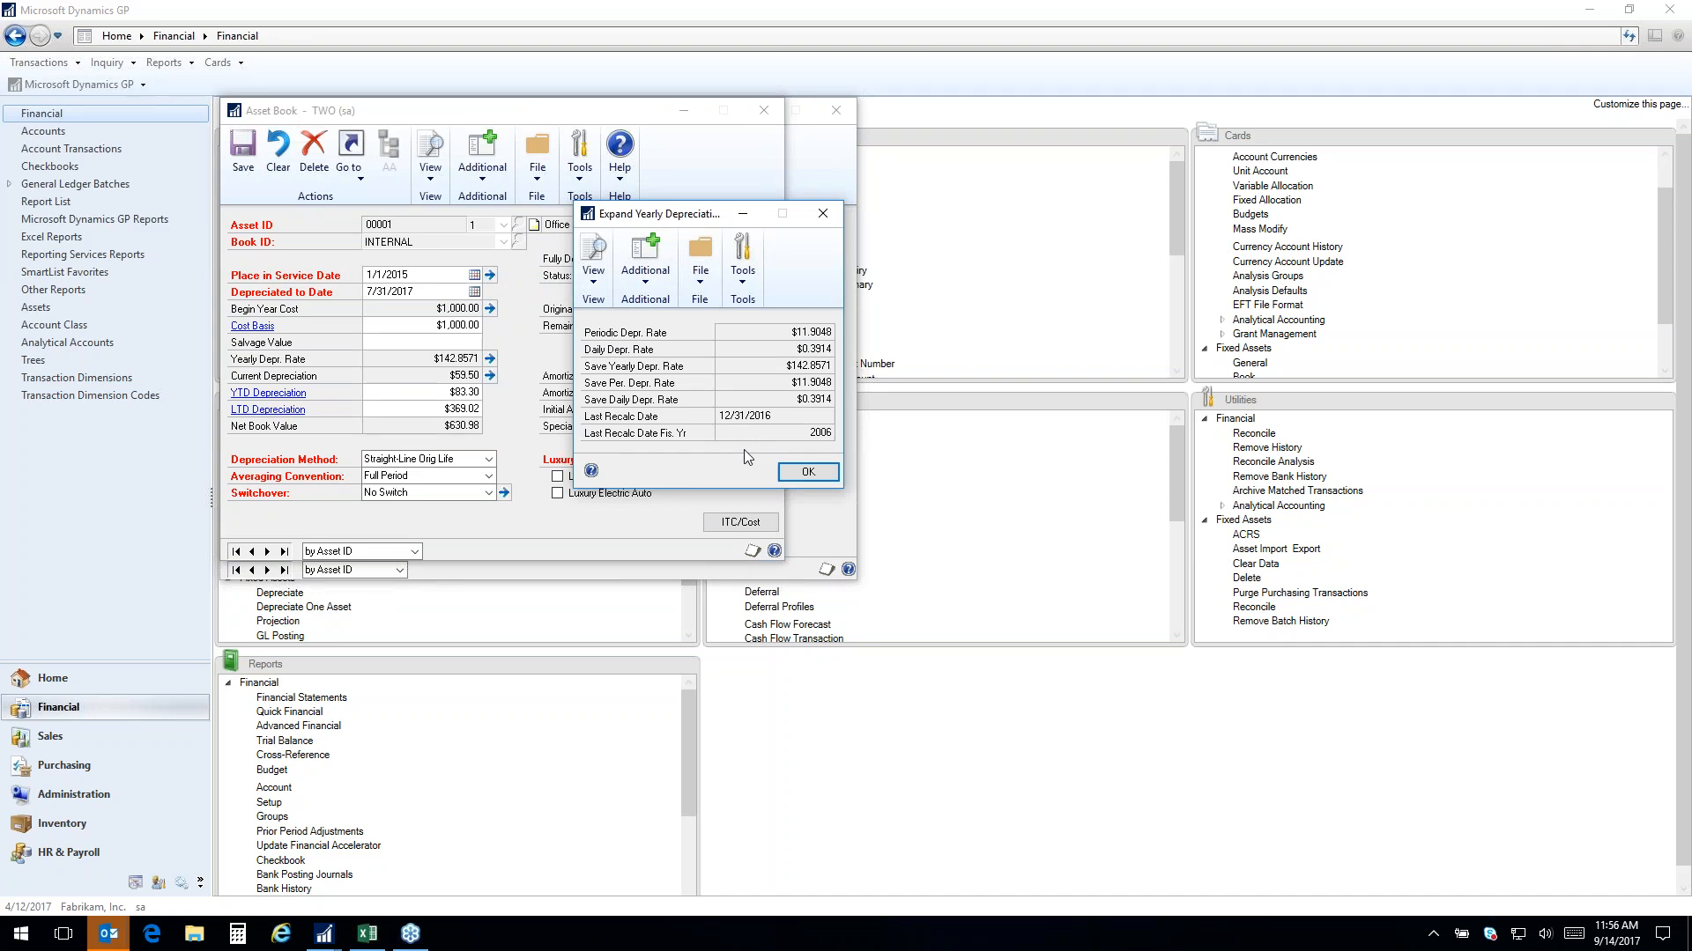
pyautogui.click(808, 474)
pyautogui.click(241, 155)
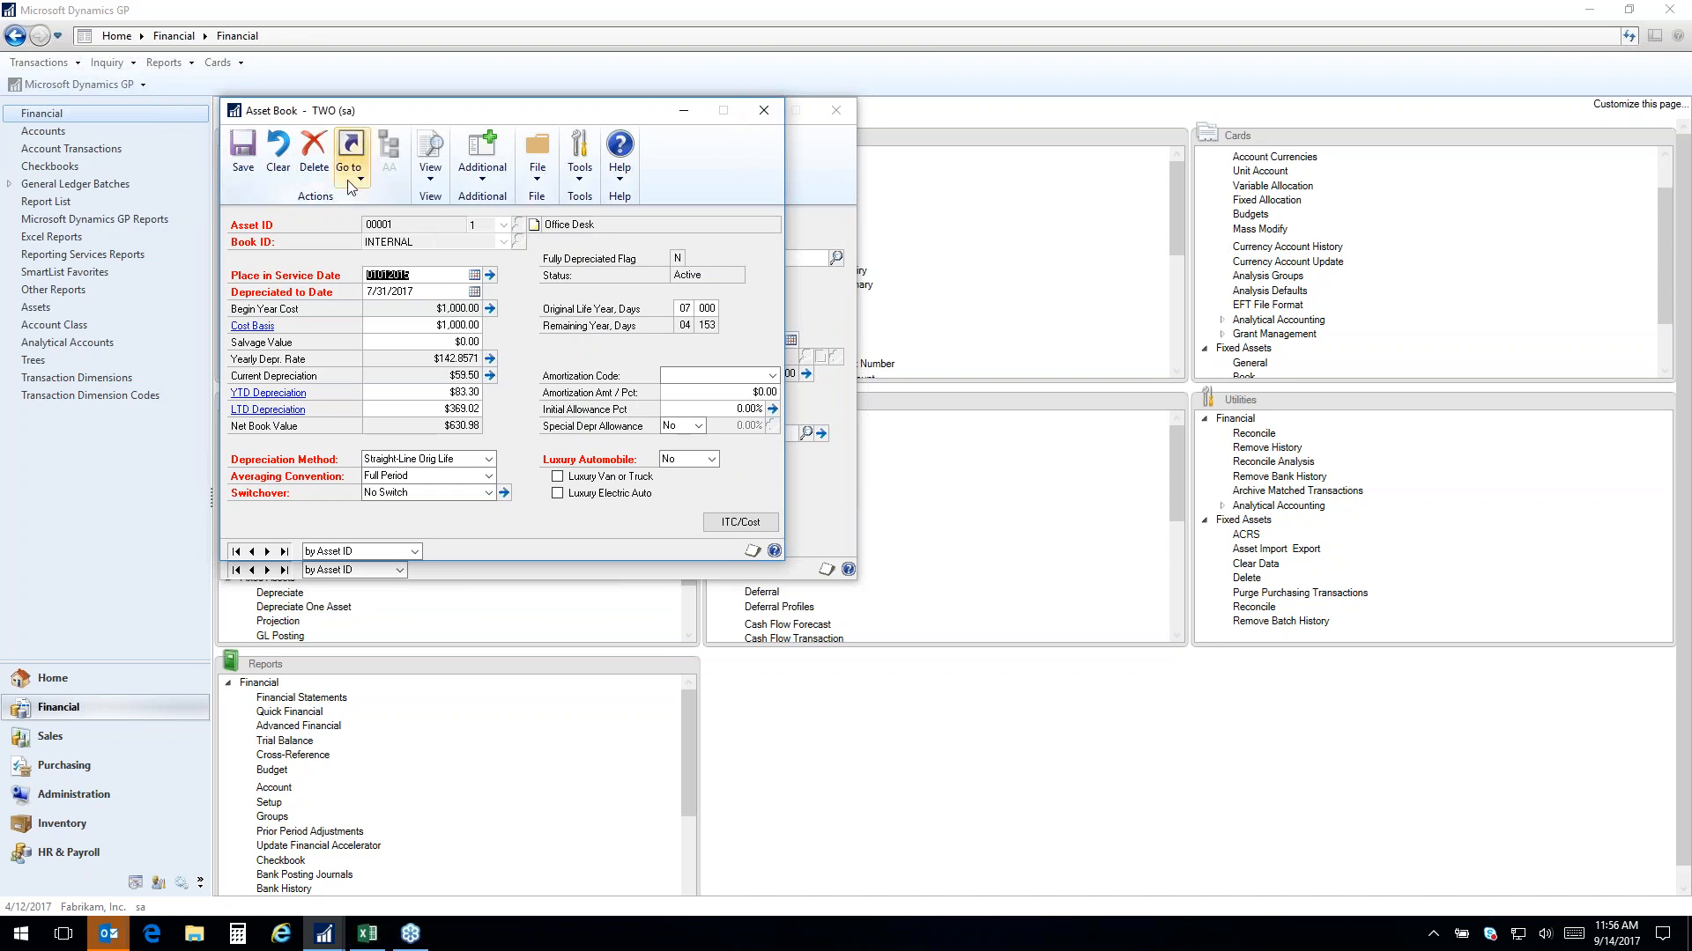
# View the asset's insurance, lease and user data records, including the available lease types
pyautogui.click(350, 157)
pyautogui.click(398, 256)
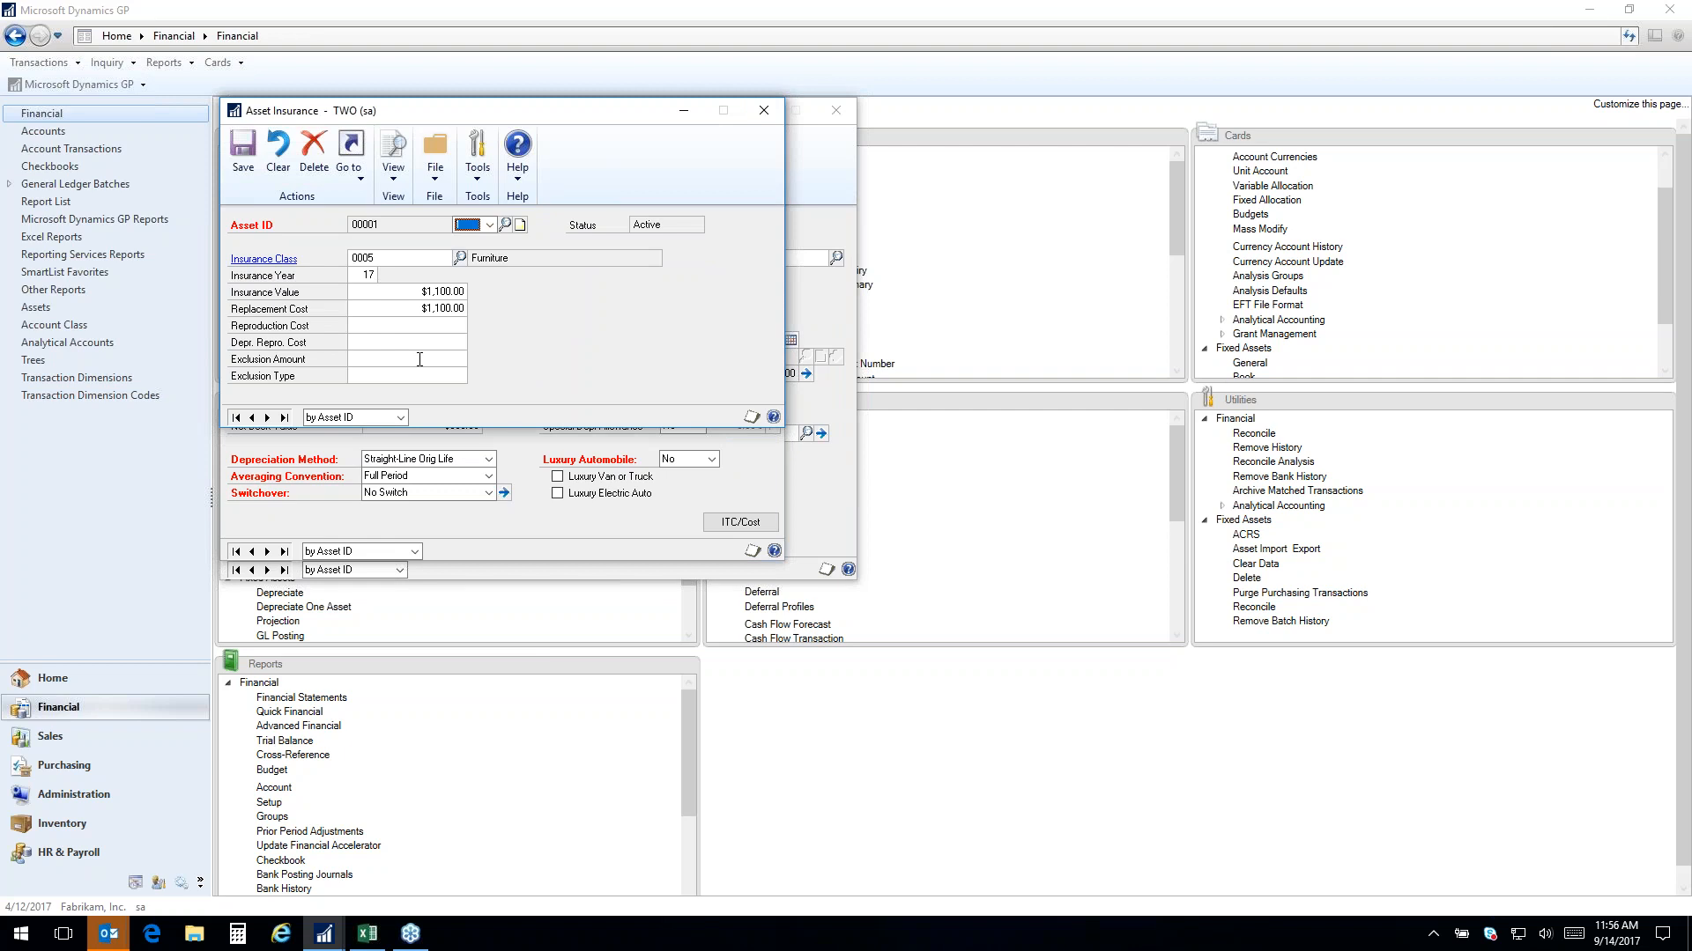
pyautogui.click(351, 157)
pyautogui.click(395, 276)
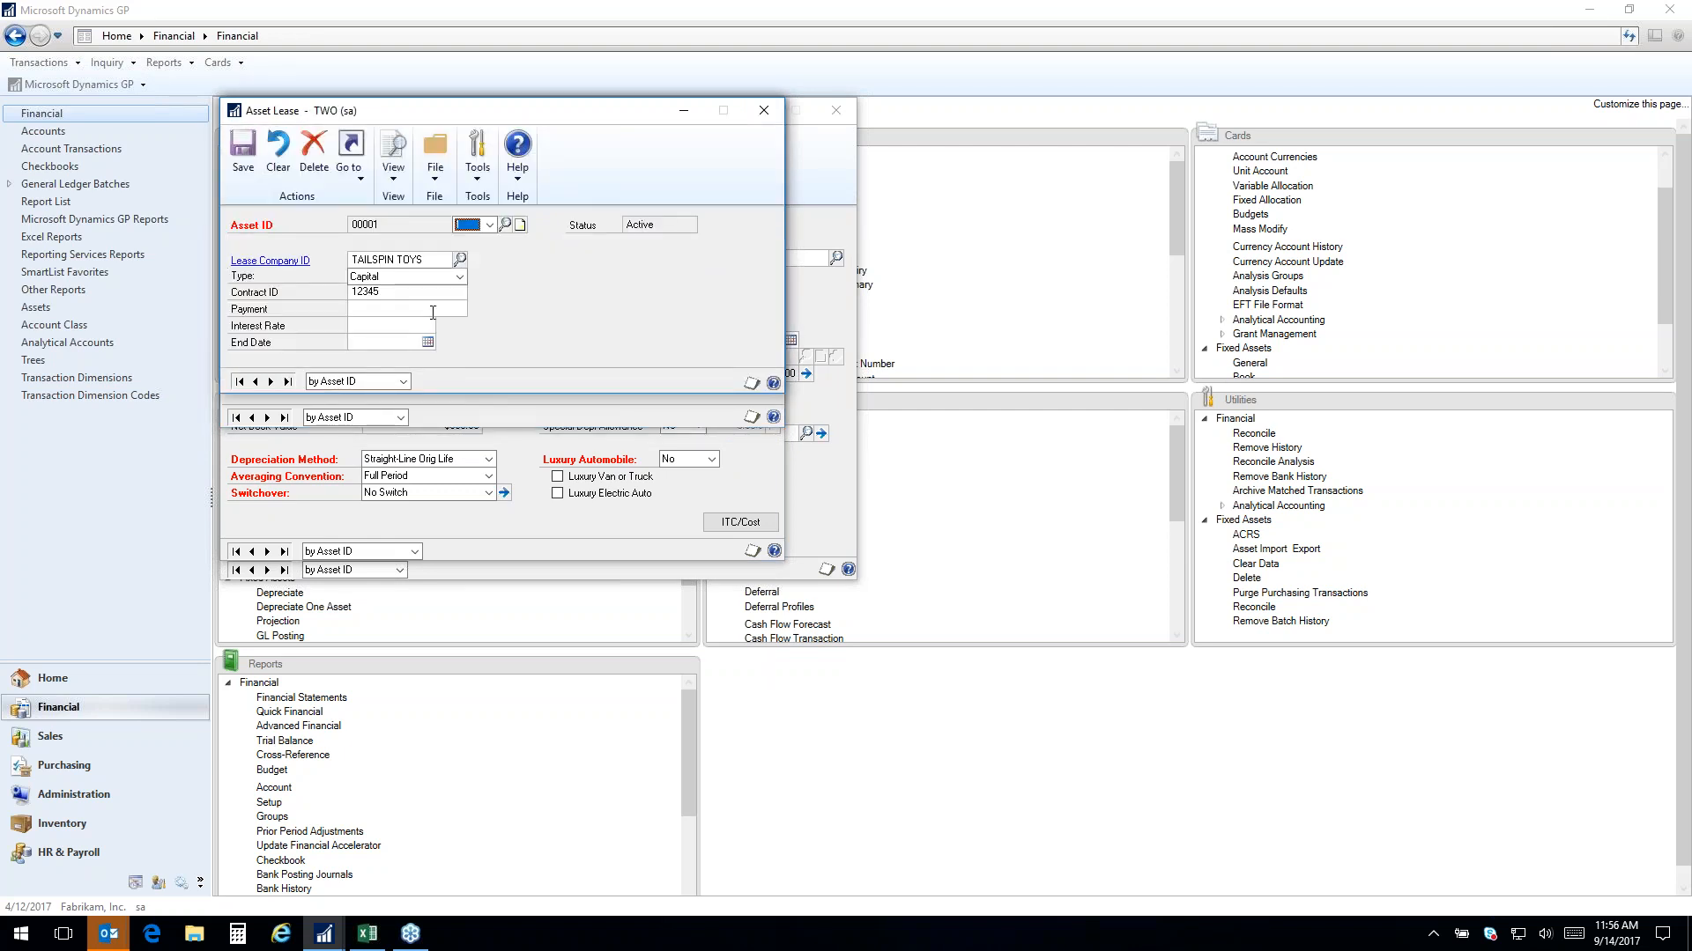
pyautogui.click(432, 276)
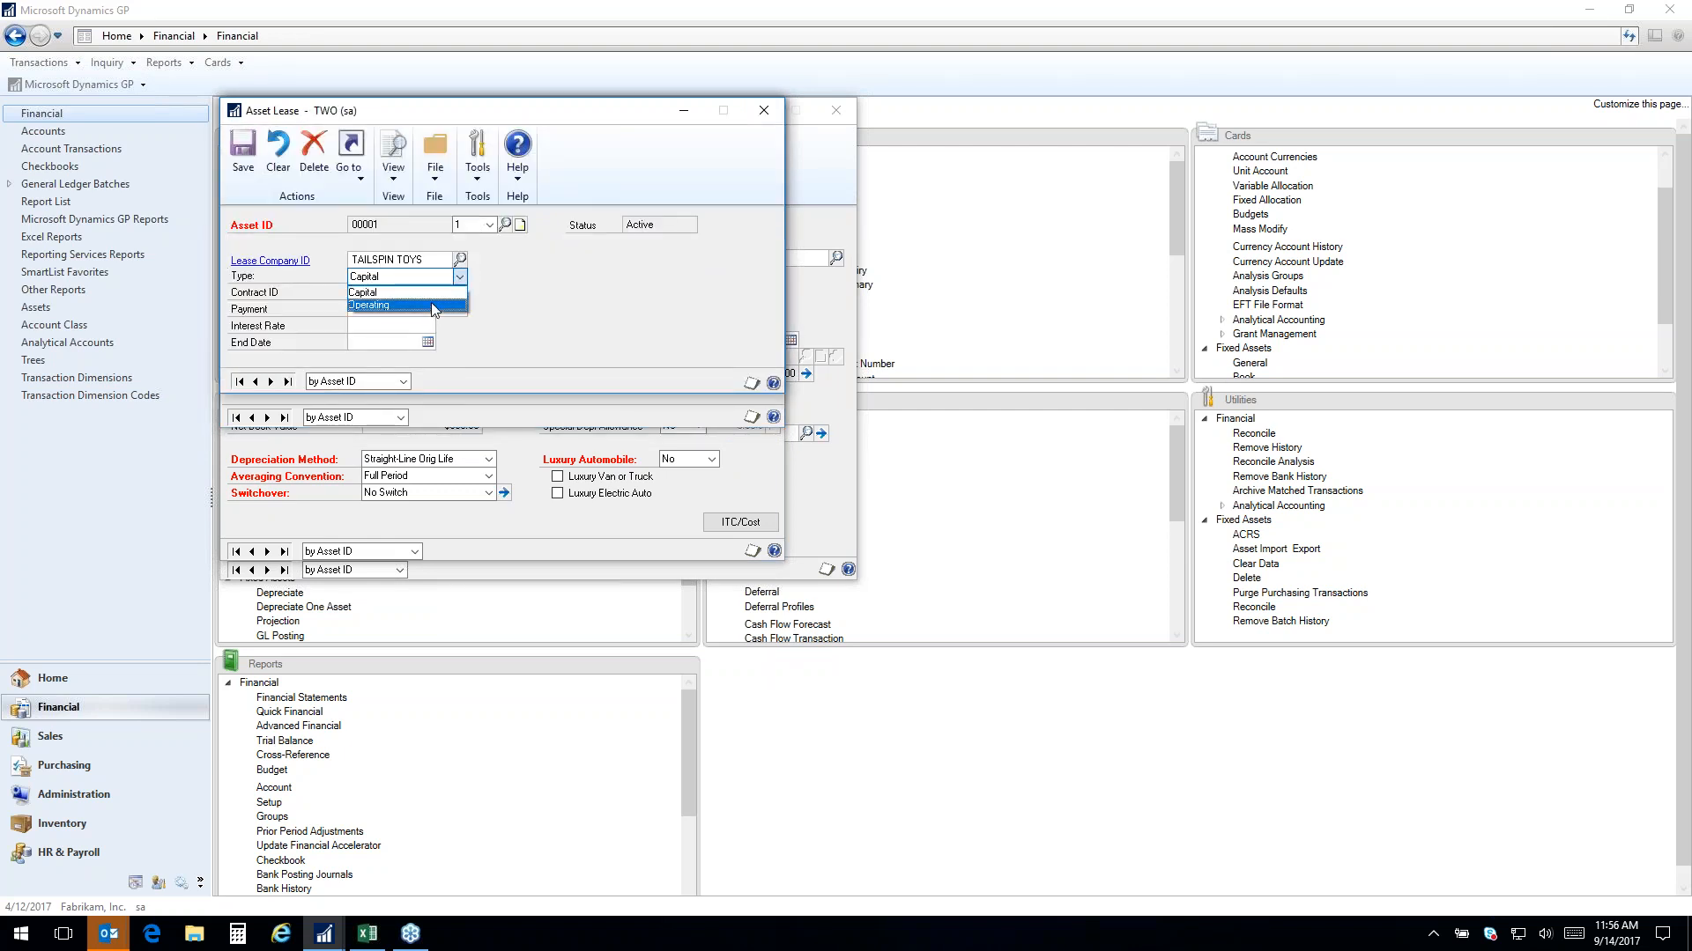
pyautogui.click(354, 173)
pyautogui.click(393, 296)
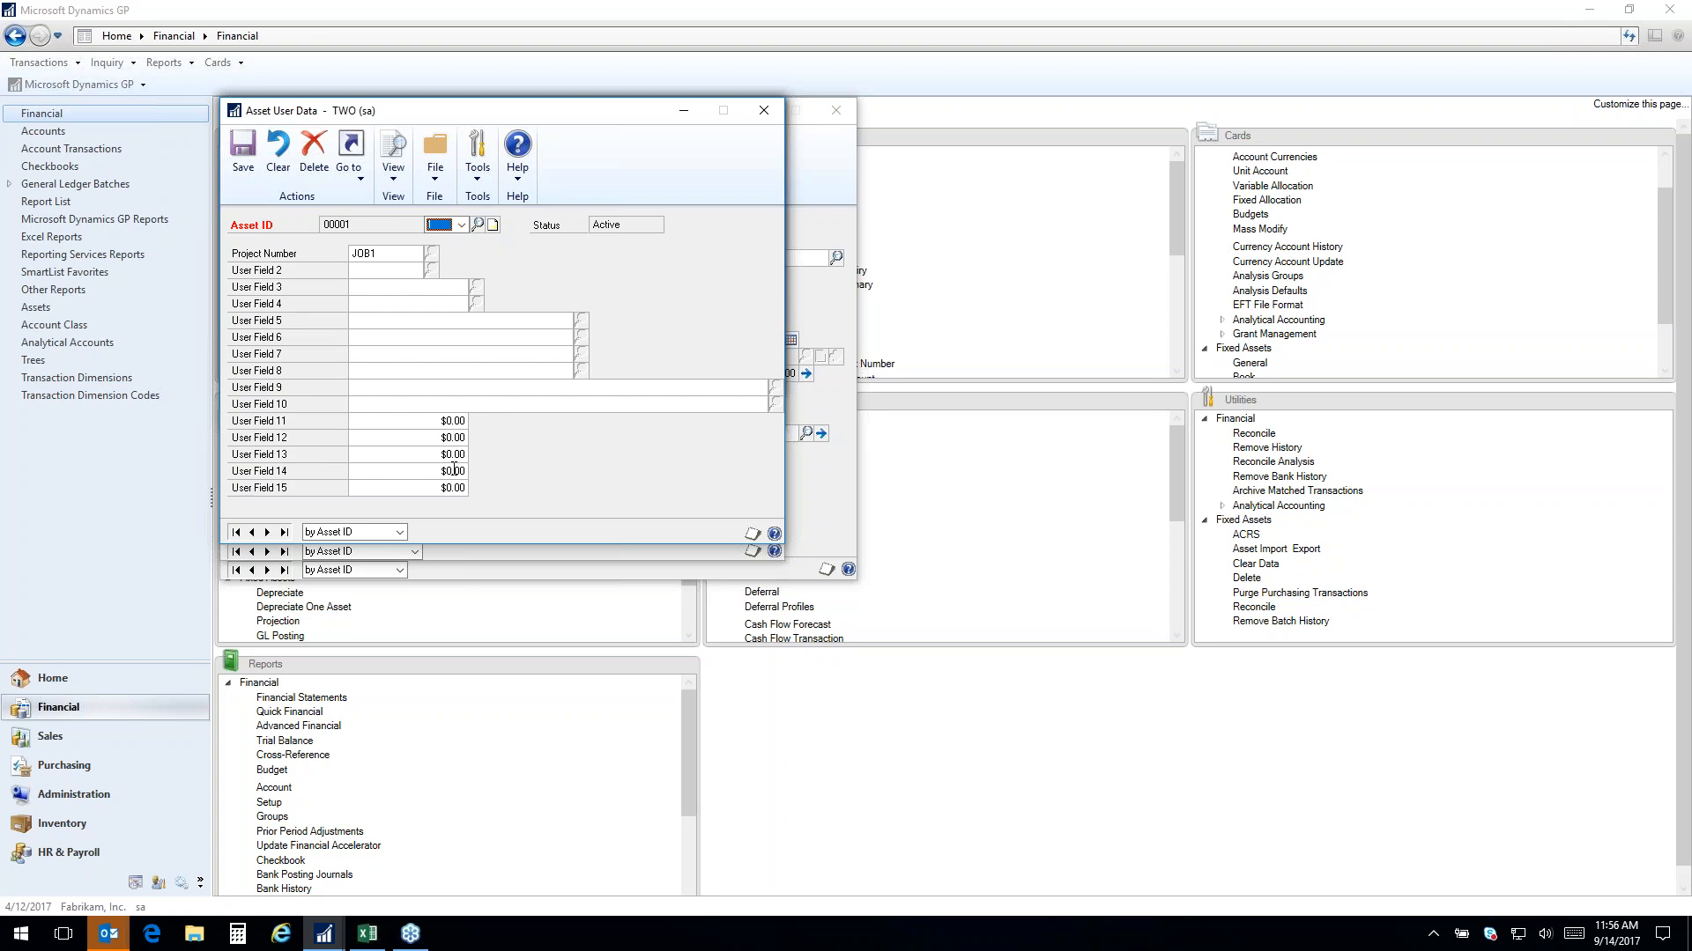
# Close all the open asset windows and go to the Dynamics GP Home page
pyautogui.click(763, 110)
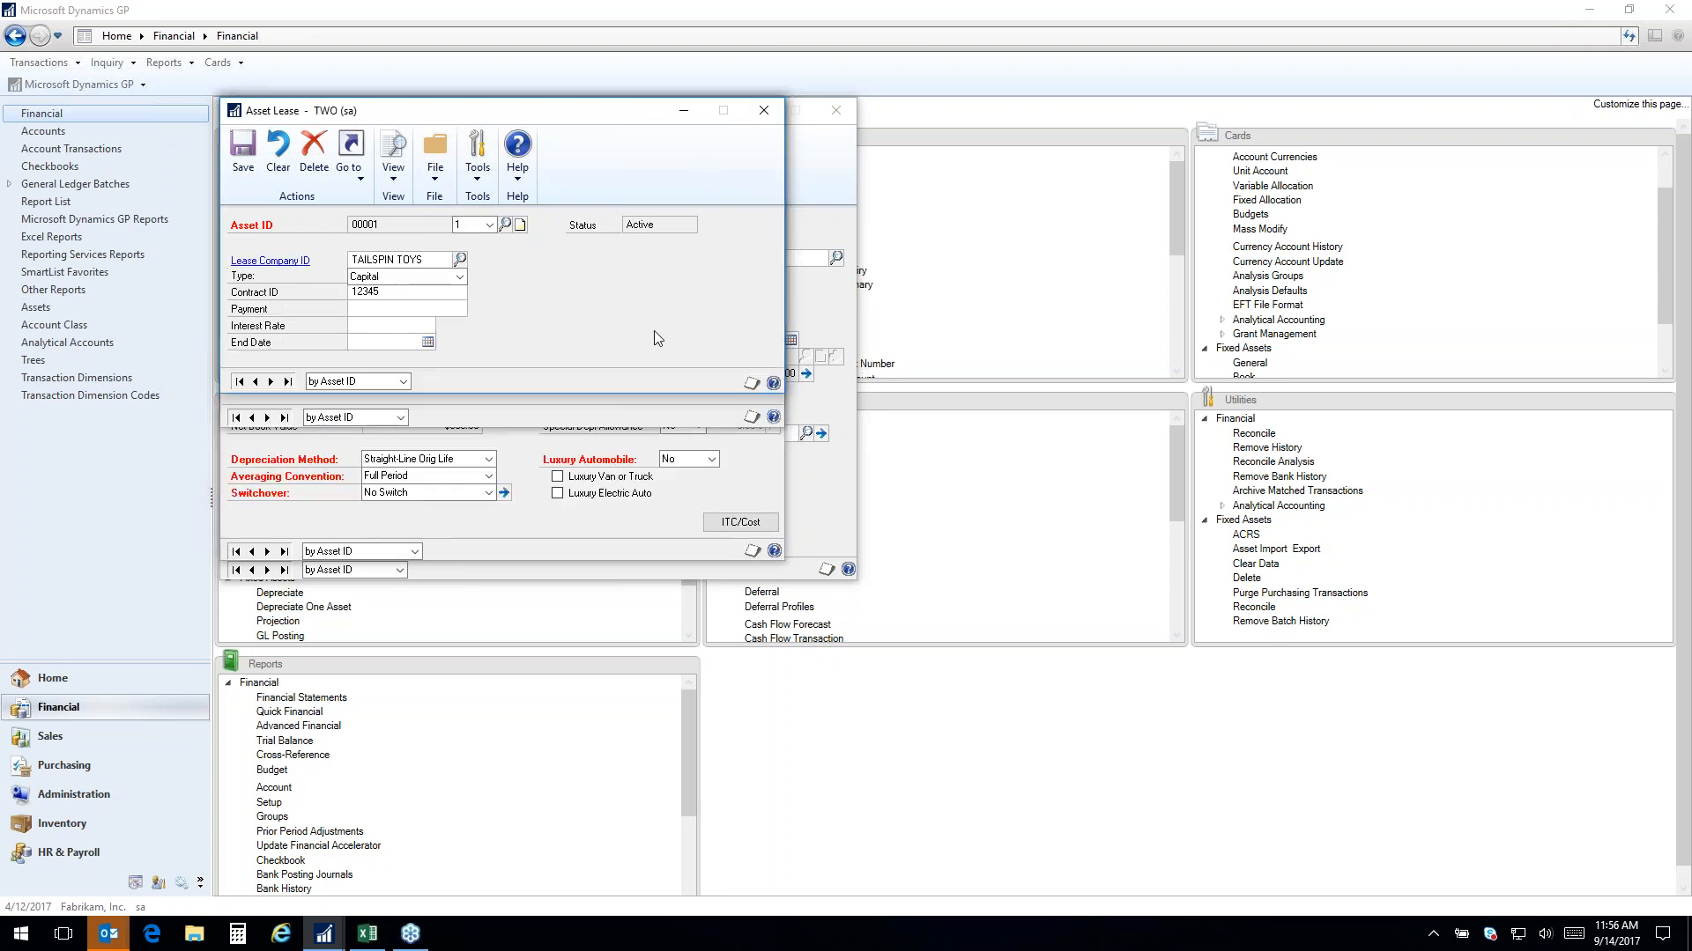
pyautogui.click(763, 110)
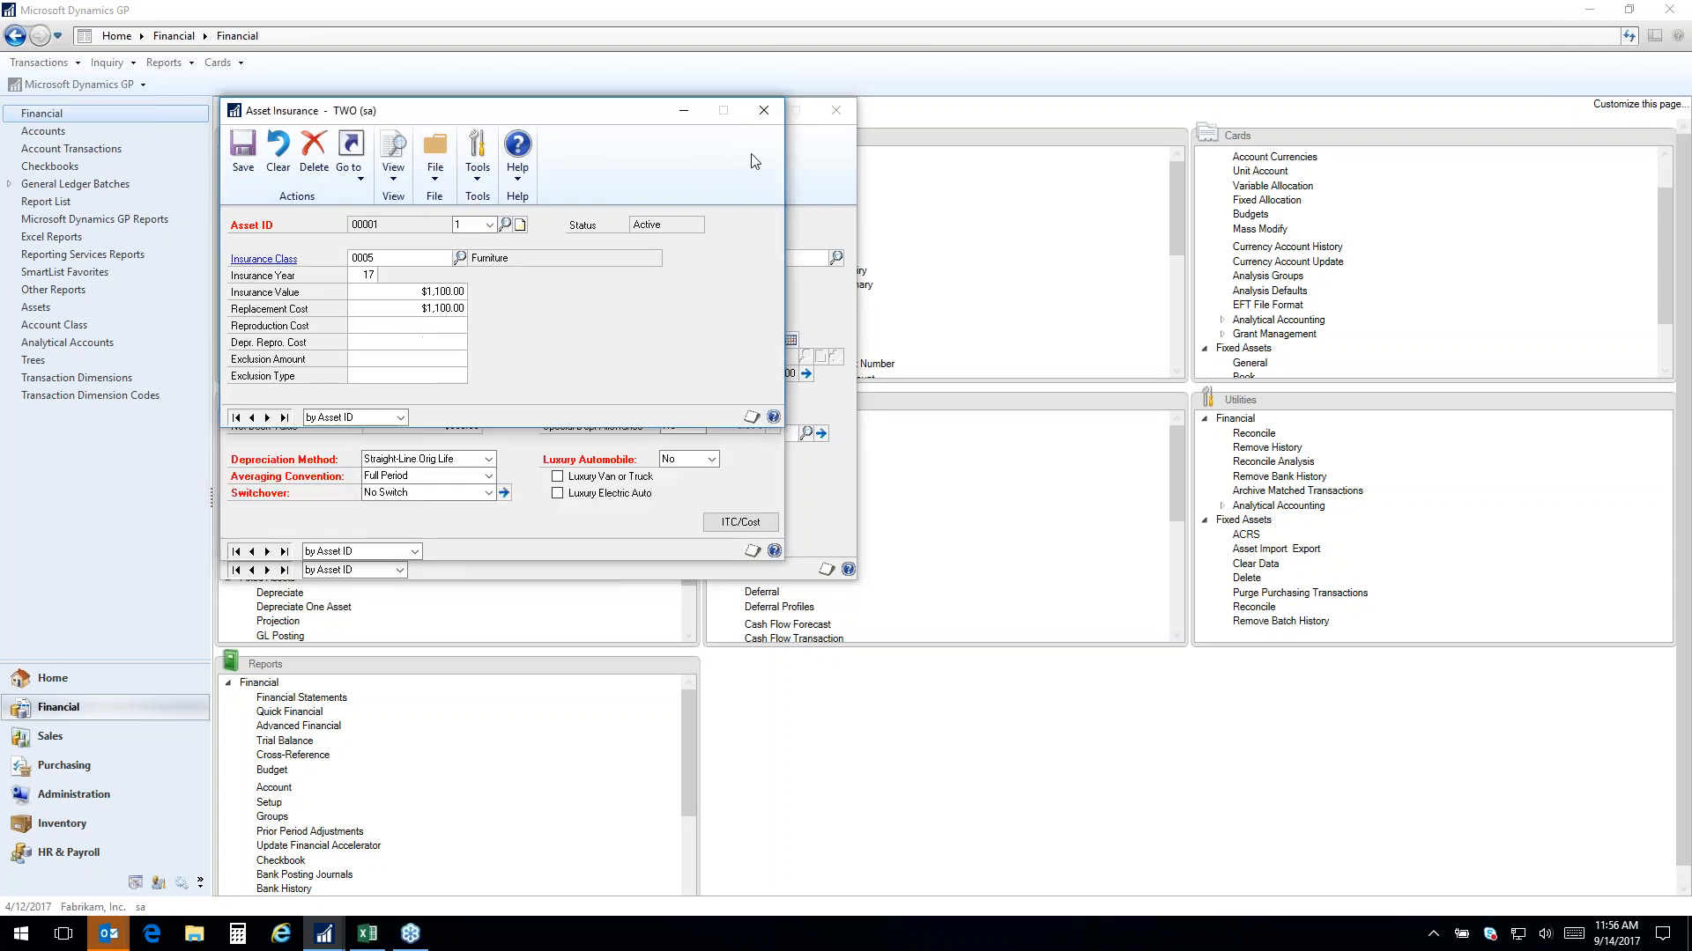
pyautogui.click(762, 110)
pyautogui.click(763, 110)
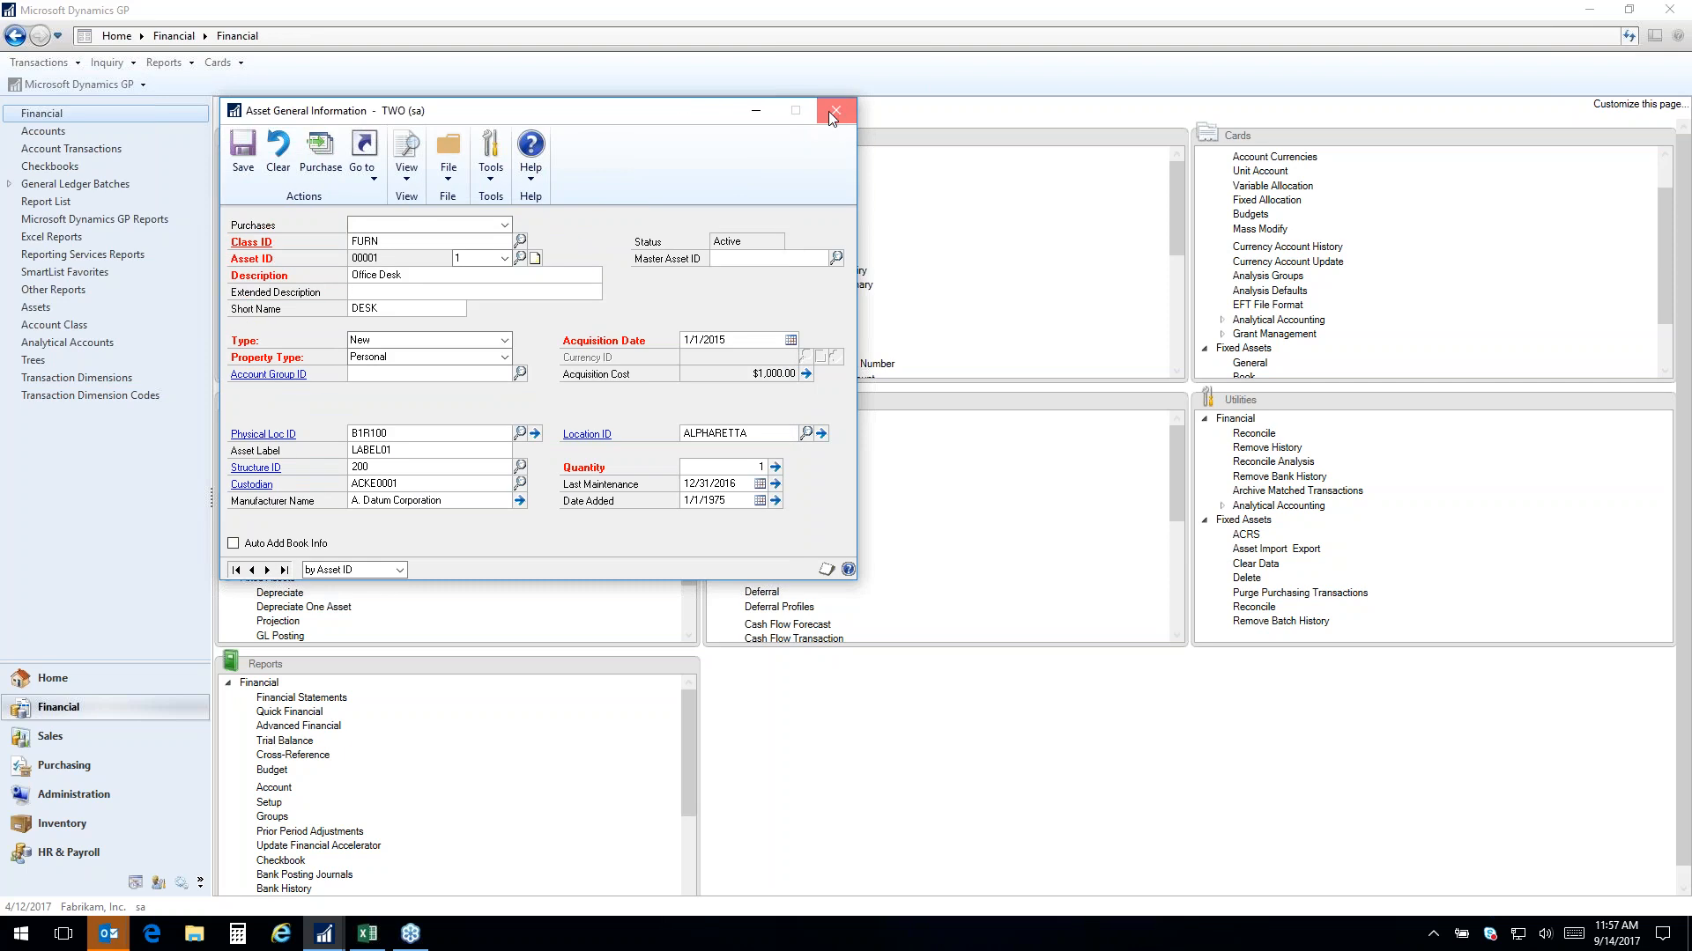
pyautogui.click(832, 111)
pyautogui.click(88, 683)
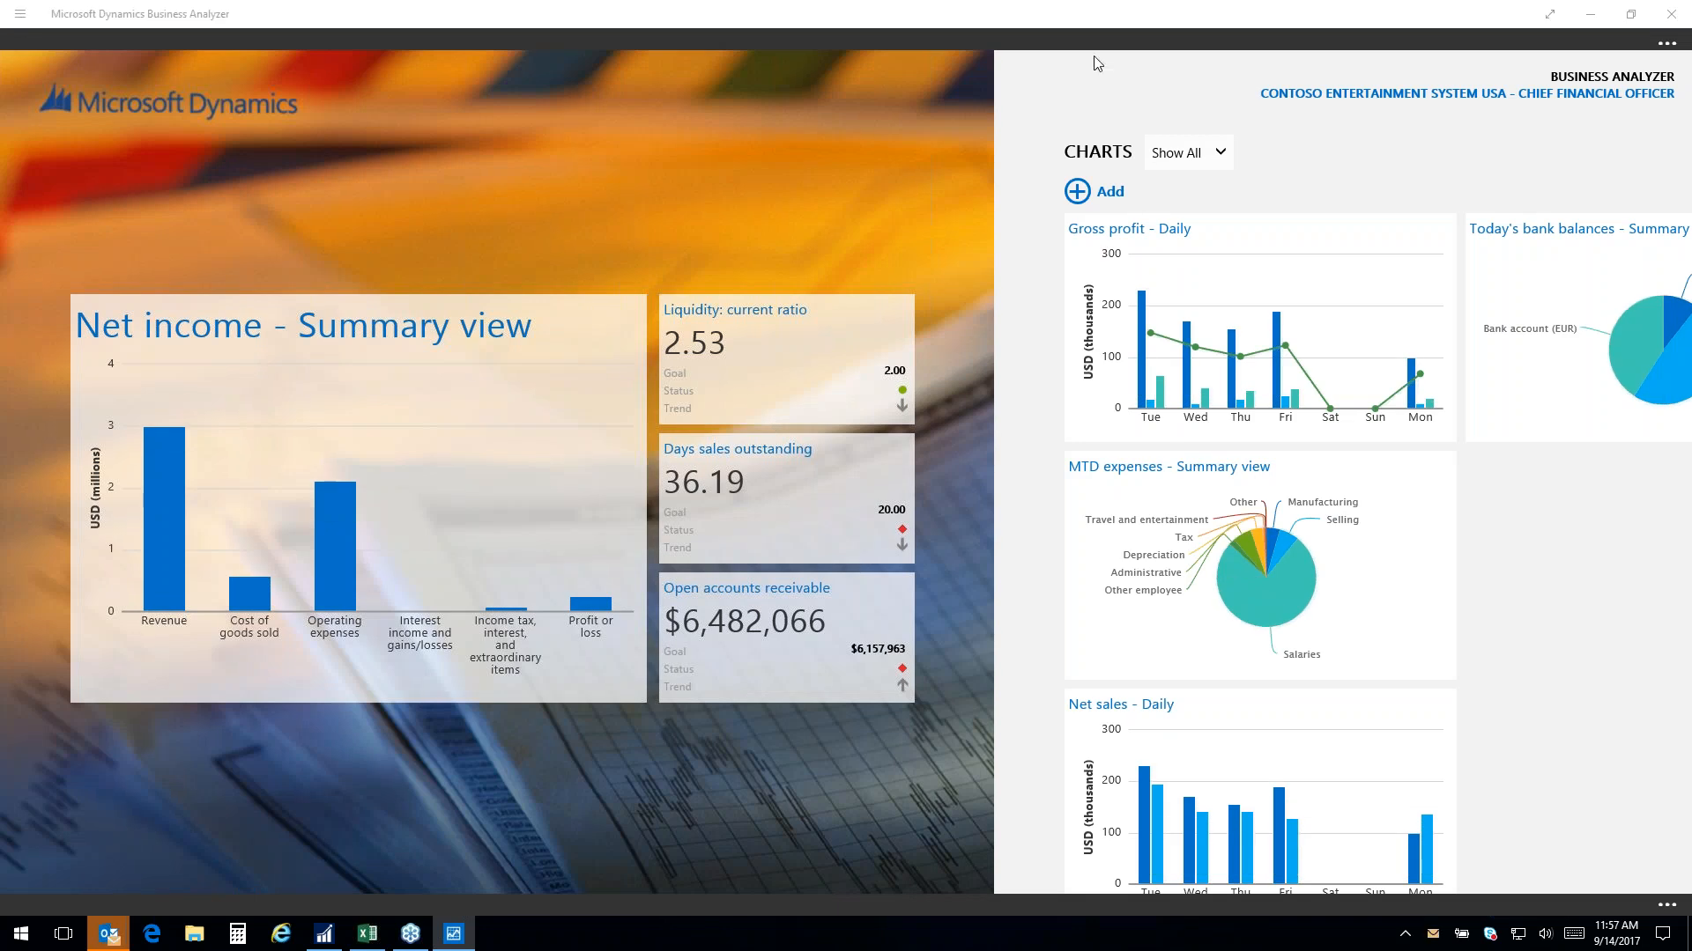
# Shrink and move the Business Analyzer window to reveal the GP home page metrics, and maximize it again
pyautogui.click(1630, 15)
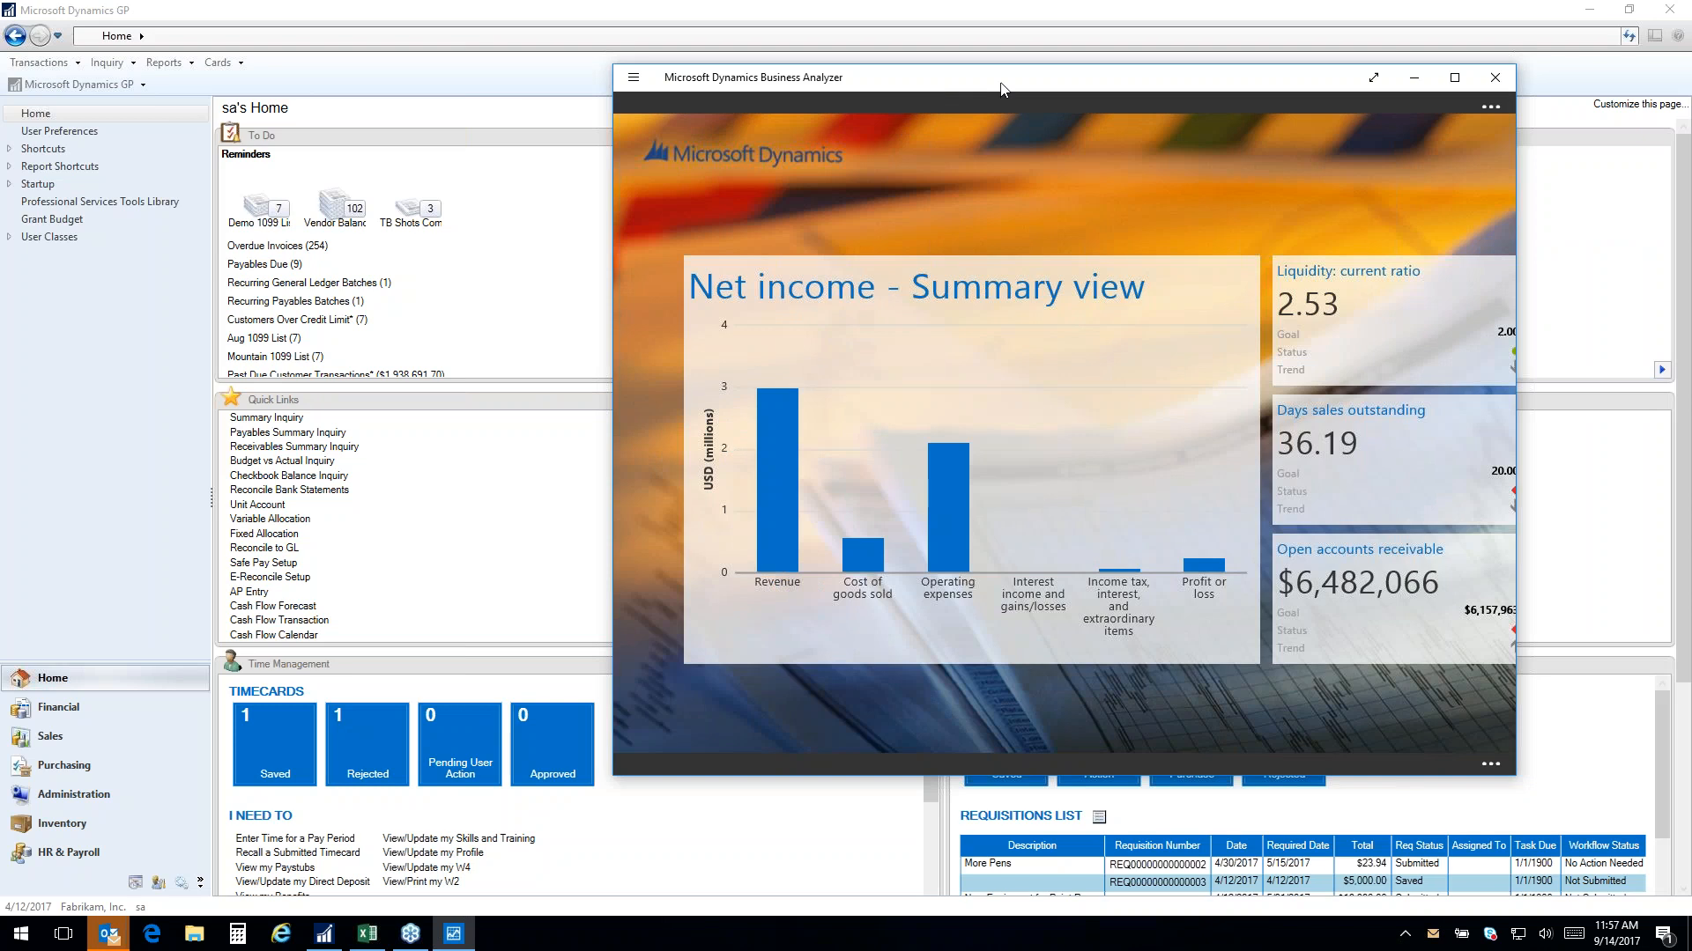
pyautogui.moveTo(998, 85); pyautogui.dragTo(705, 116)
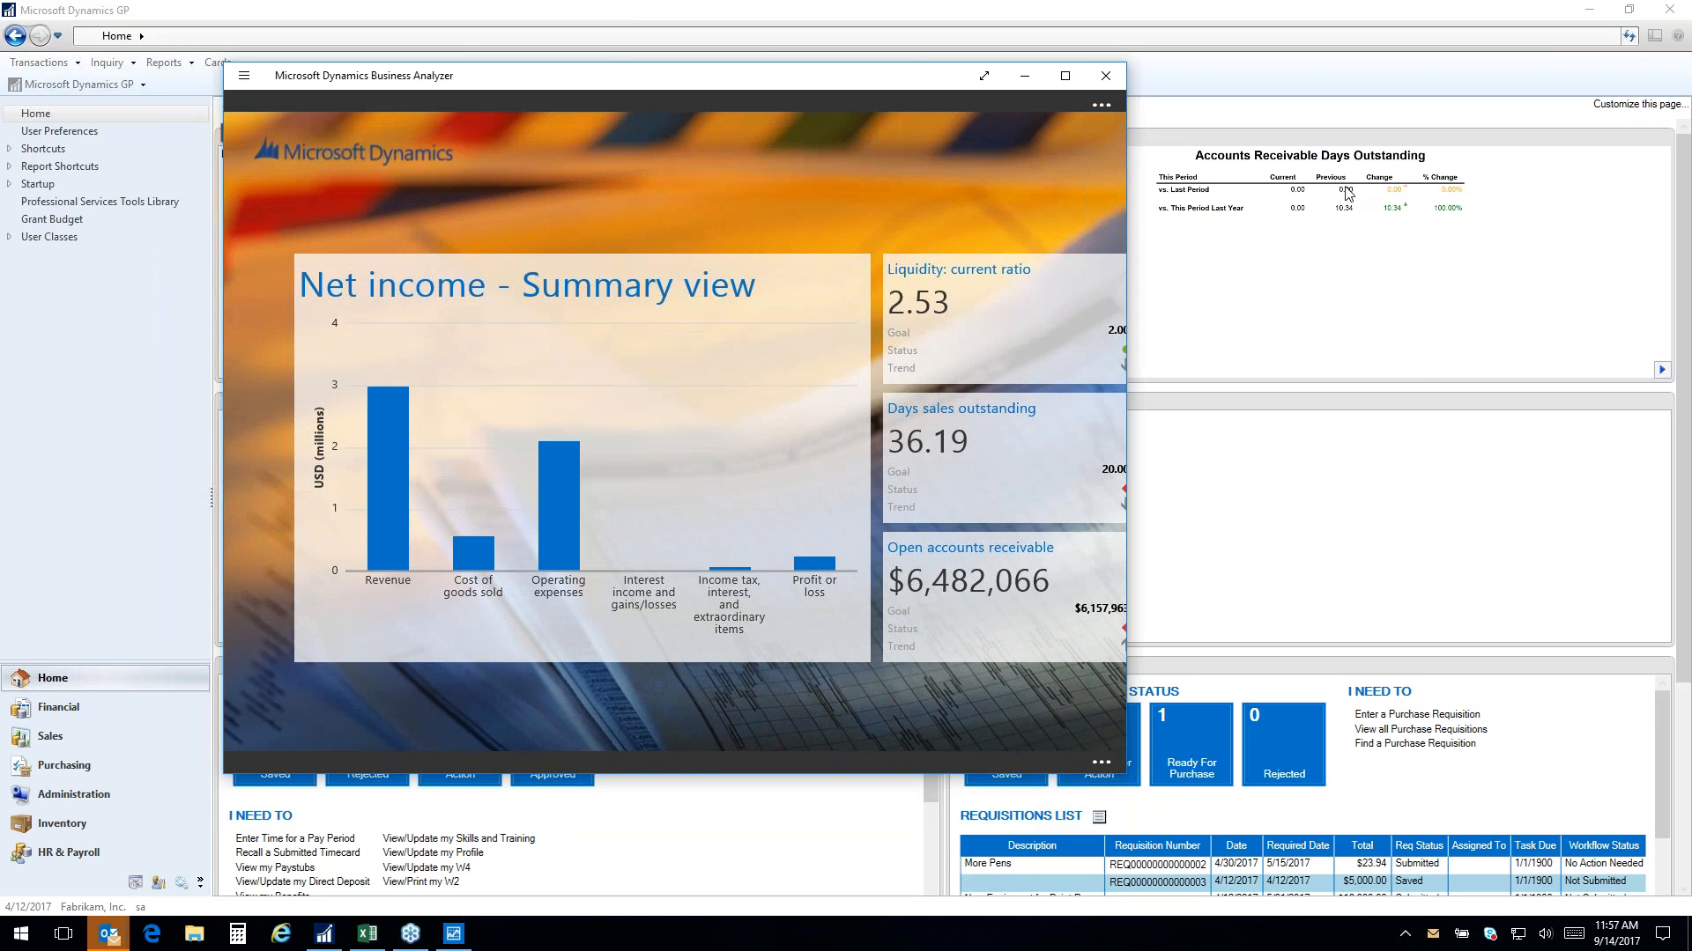
pyautogui.click(1066, 79)
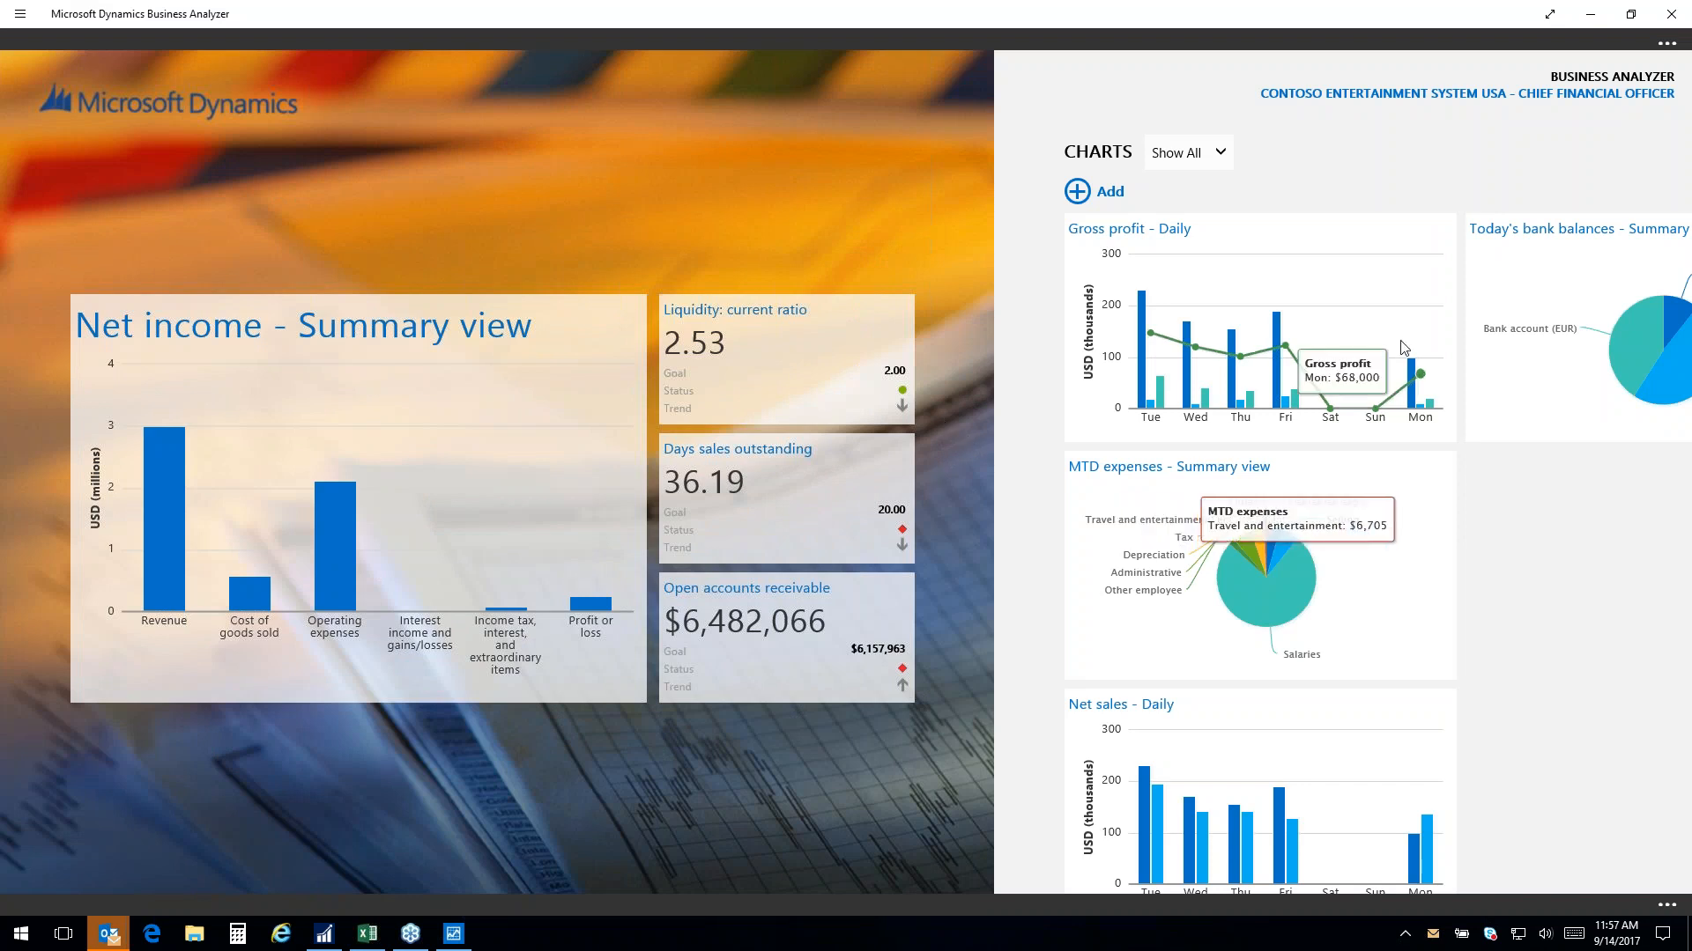
# Open the Gross profit - Daily chart in Business Analyzer, inspect its bars, and close Business Analyzer
pyautogui.click(1333, 404)
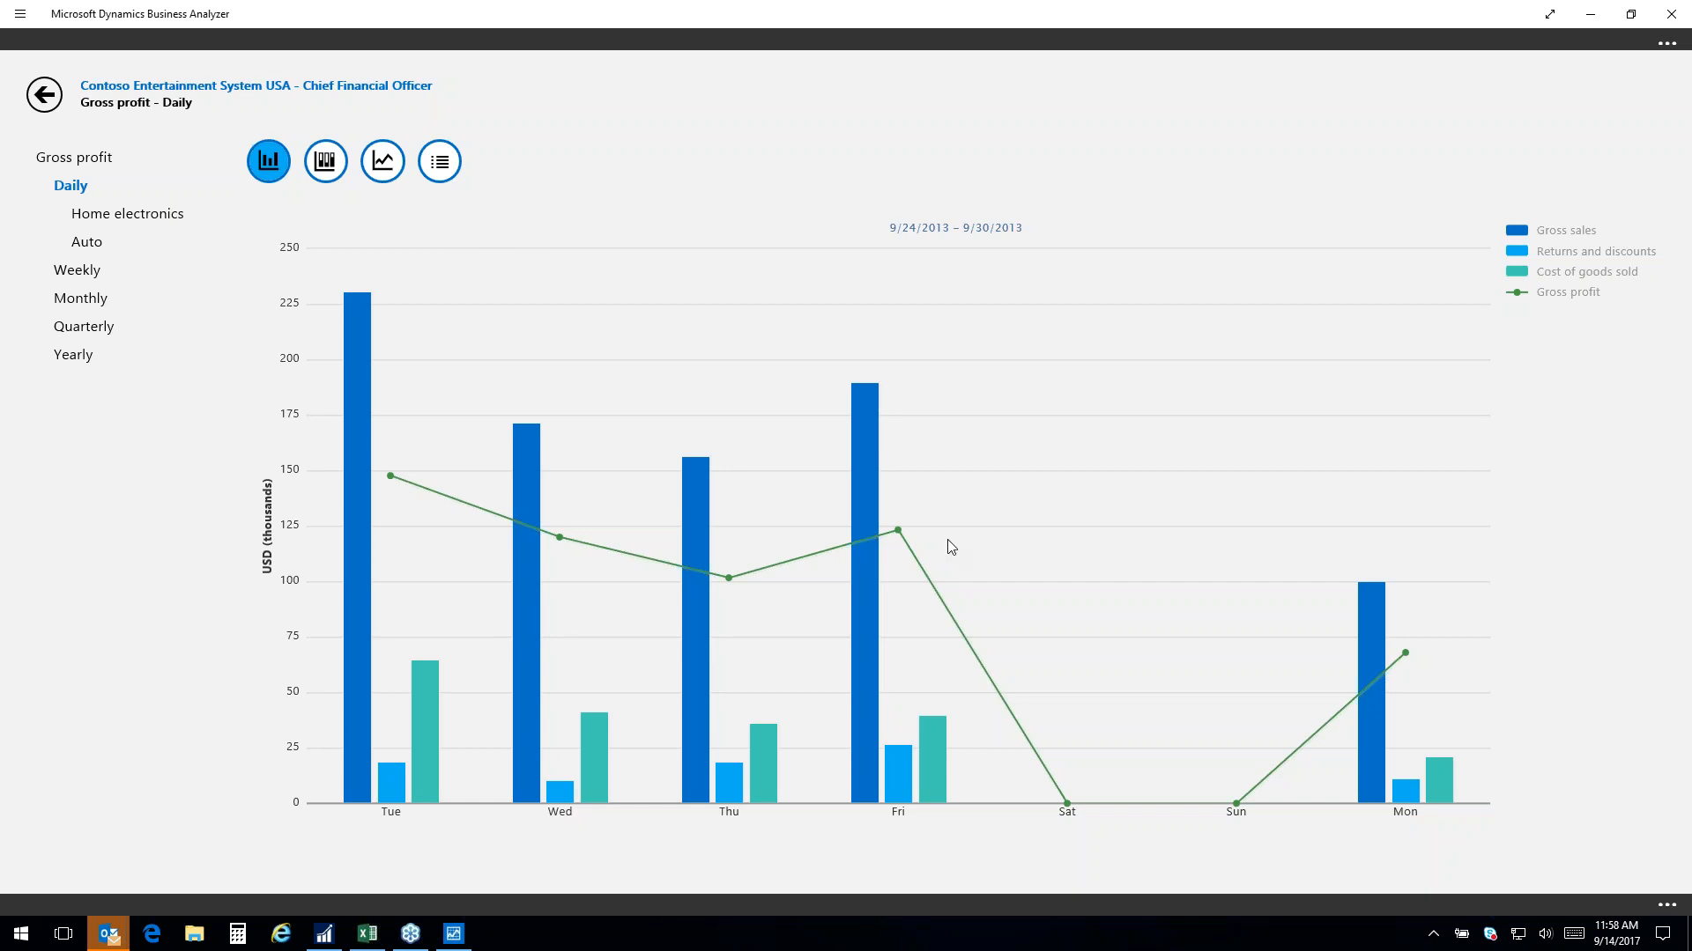
pyautogui.moveTo(948, 621)
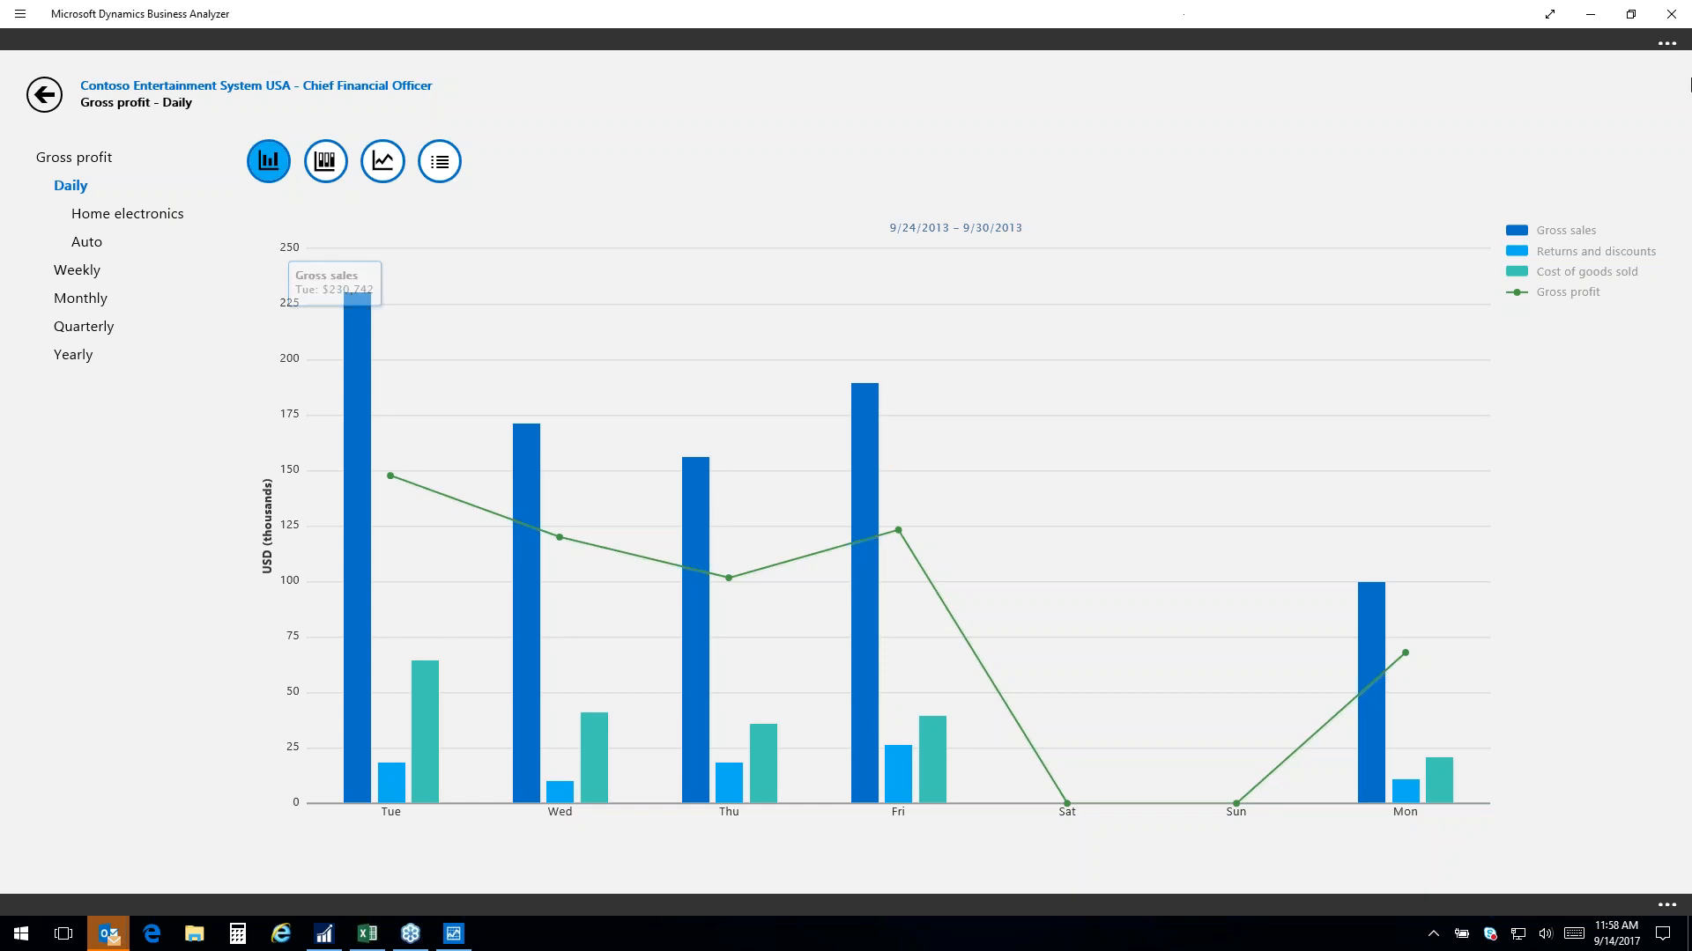
pyautogui.click(1671, 14)
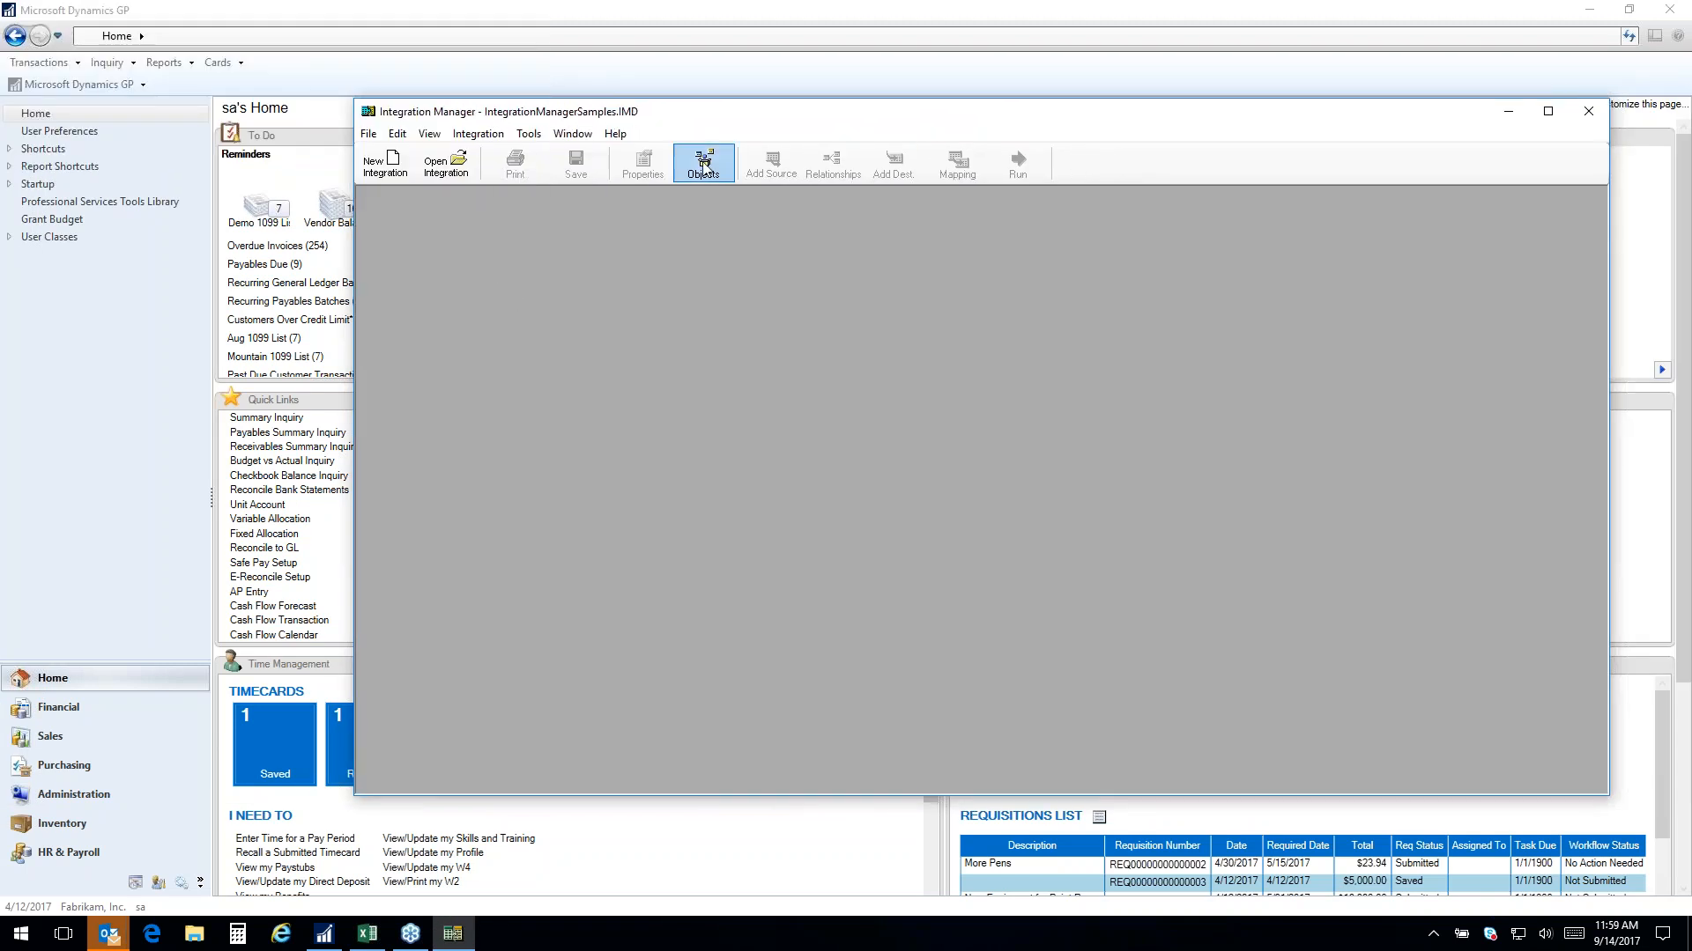
# Browse the list of existing sample integrations in Integration Manager, cancel without opening one, and close the program
pyautogui.click(446, 165)
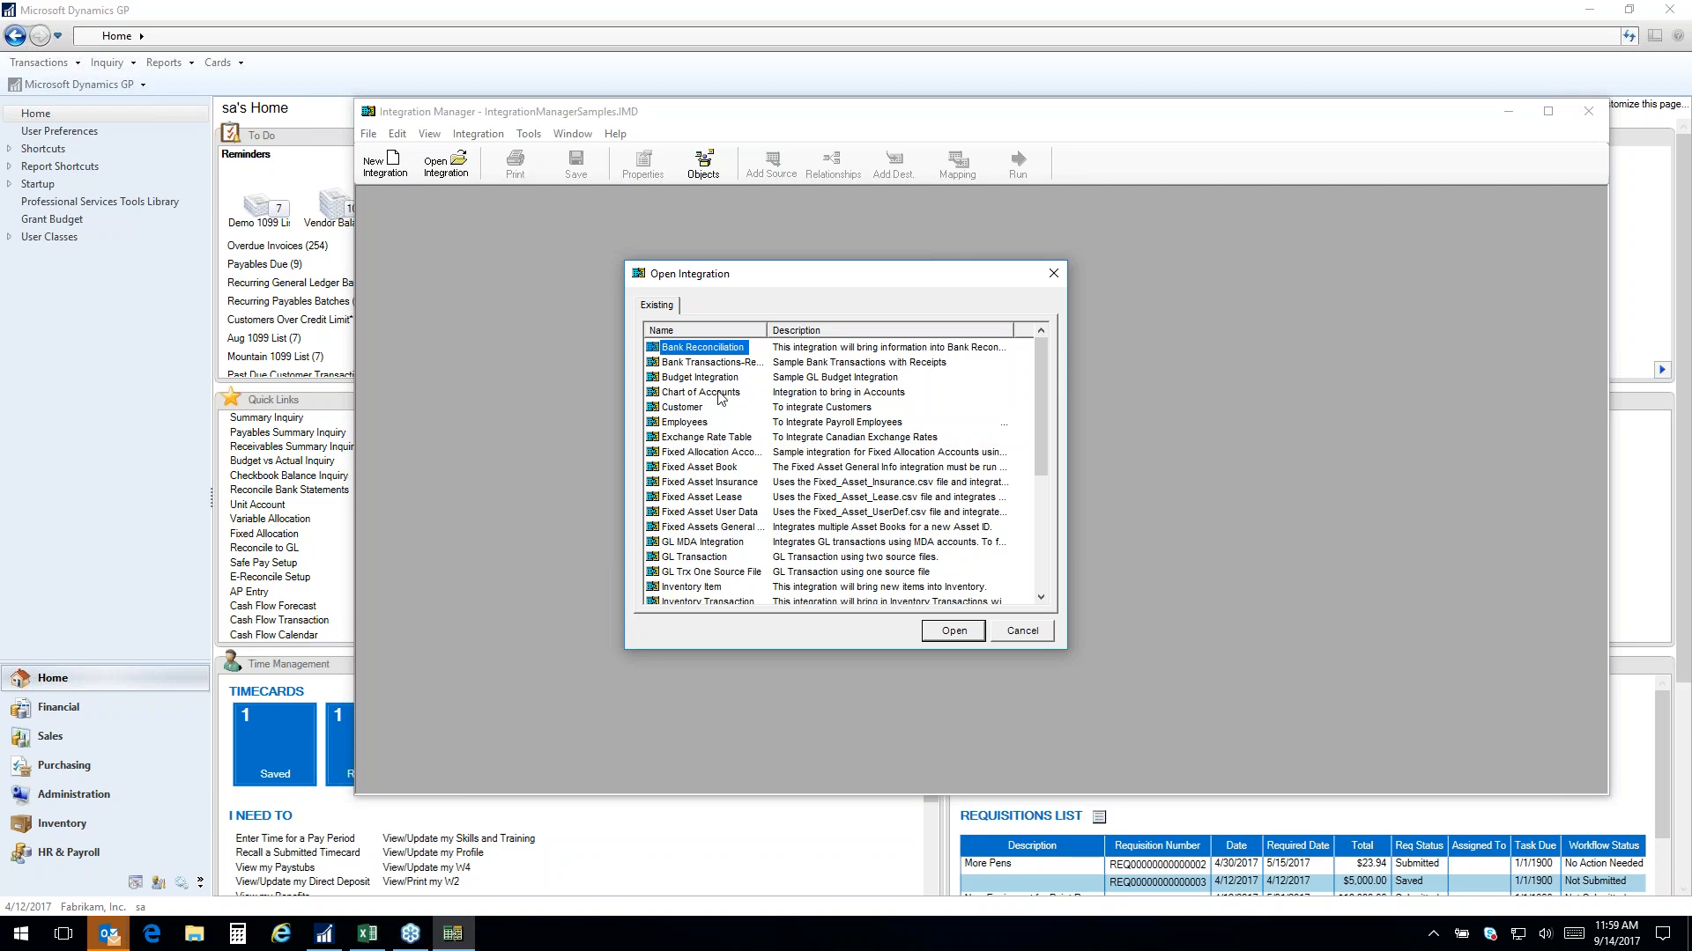
pyautogui.moveTo(1038, 379); pyautogui.dragTo(1070, 431)
pyautogui.click(1024, 632)
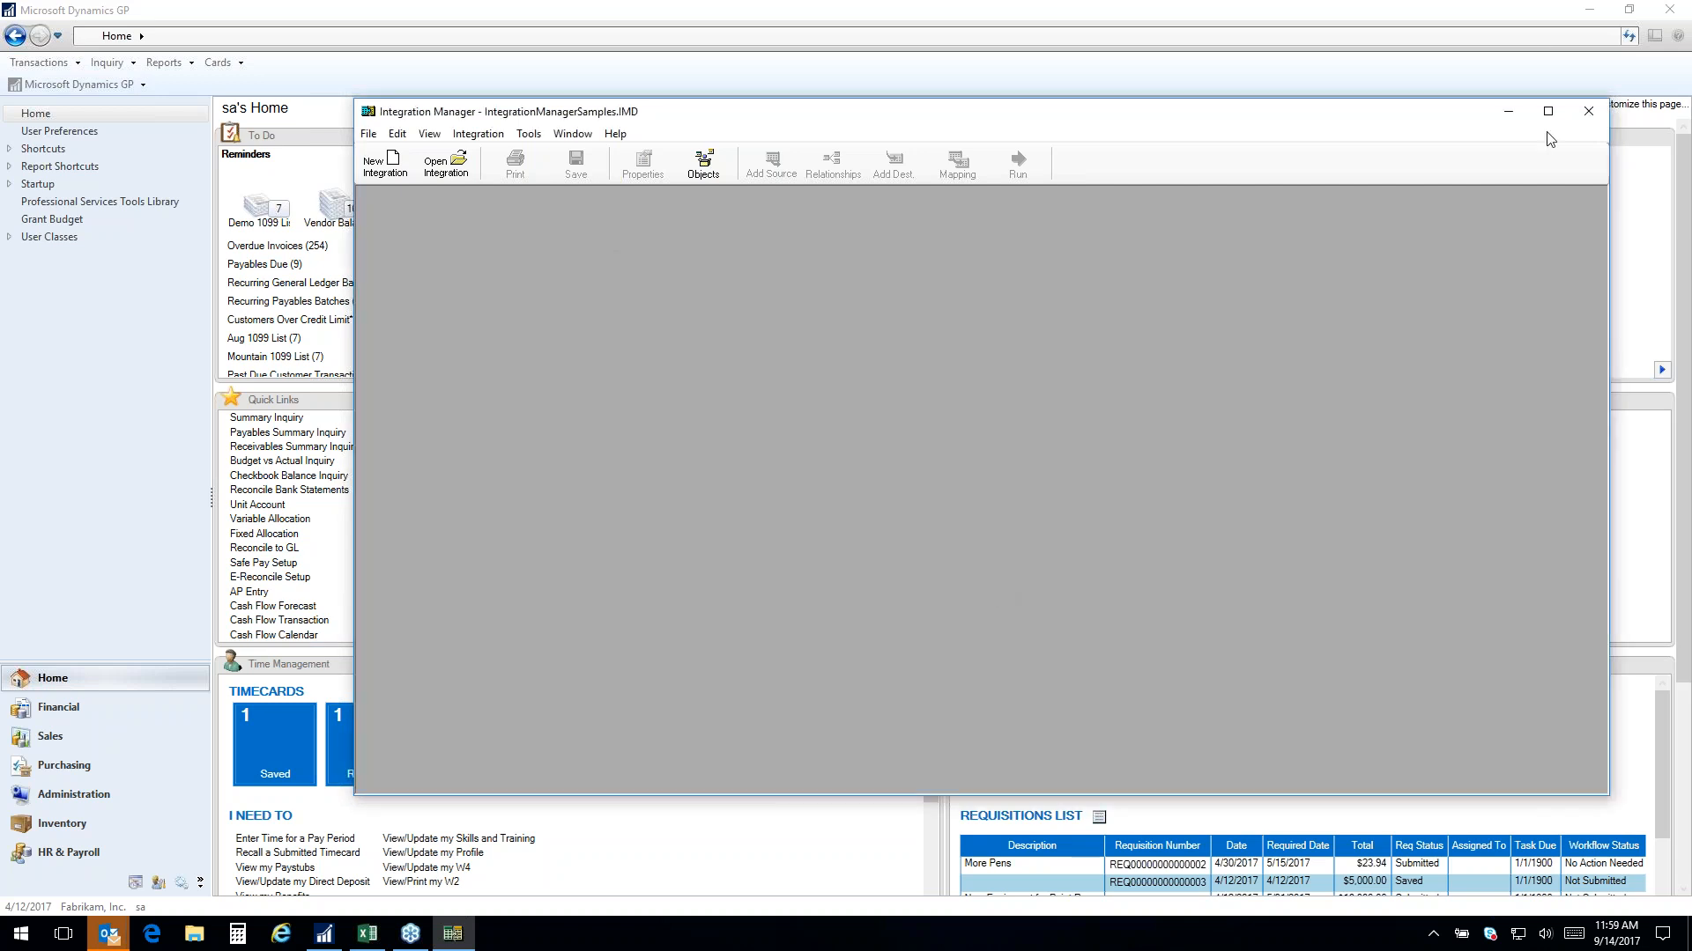
pyautogui.click(1595, 124)
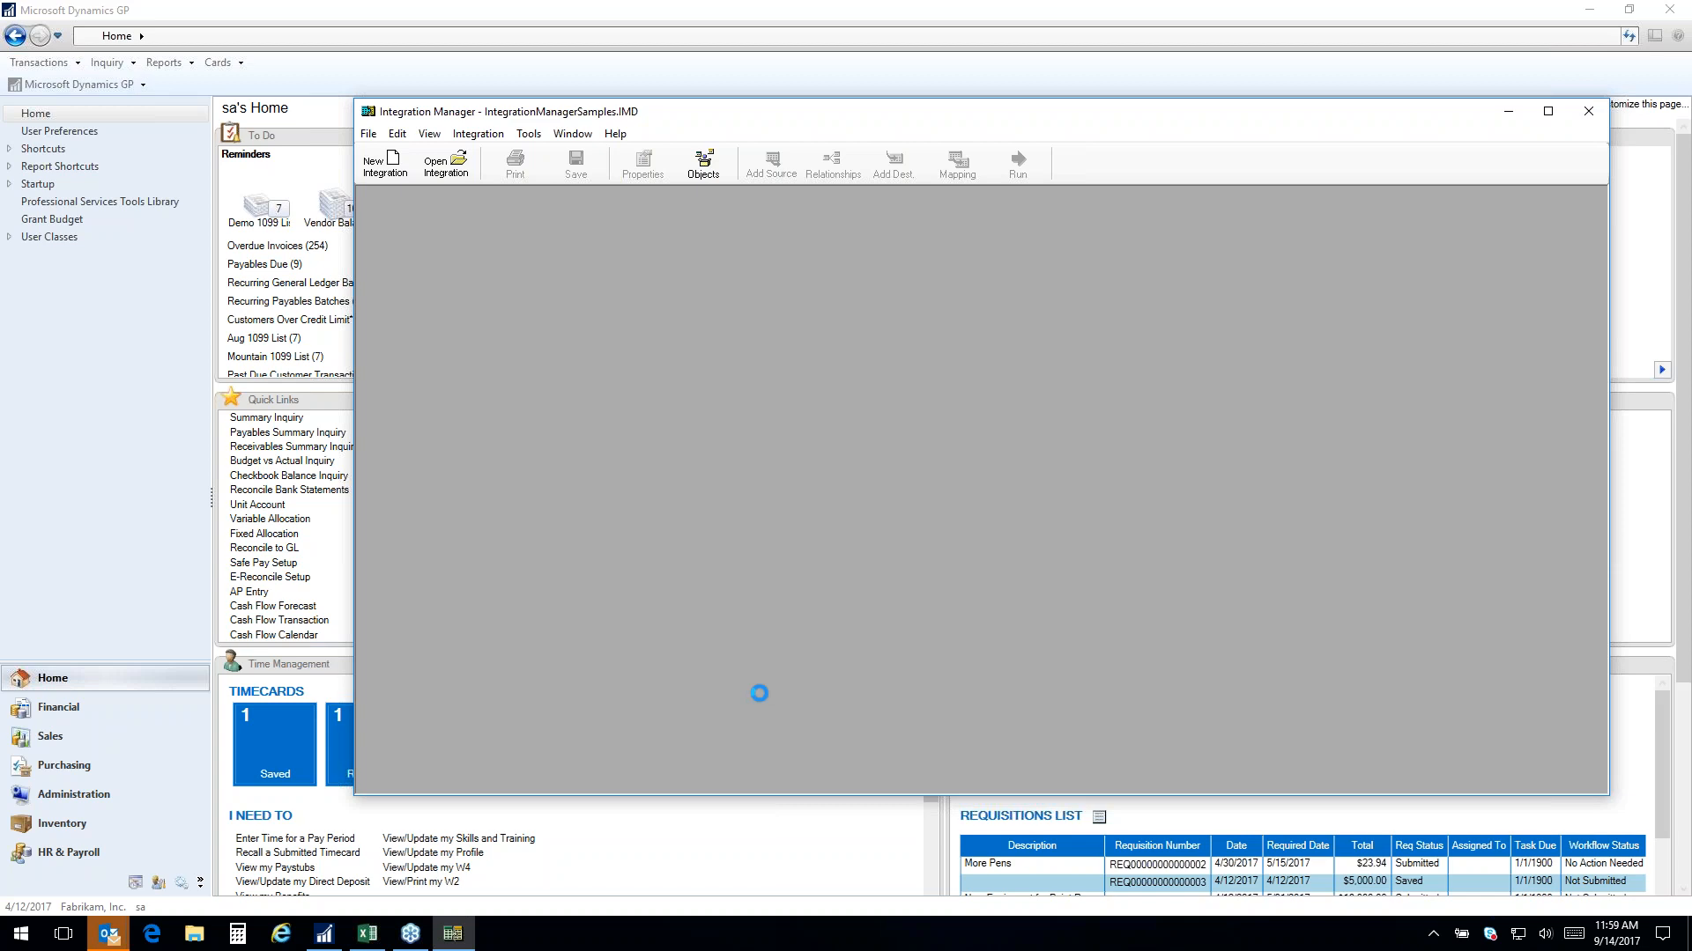